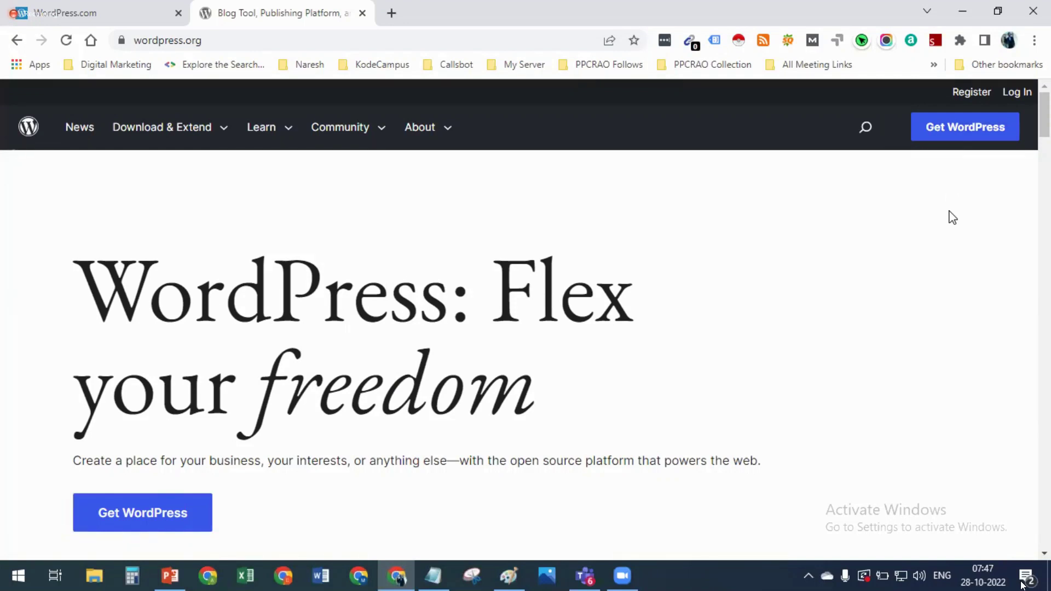
Look over the WordPress.org home page and switch to the open WordPress.com page
{"action": "scroll", "coordinate": [882, 300], "scroll_direction": "down", "scroll_amount": 10}
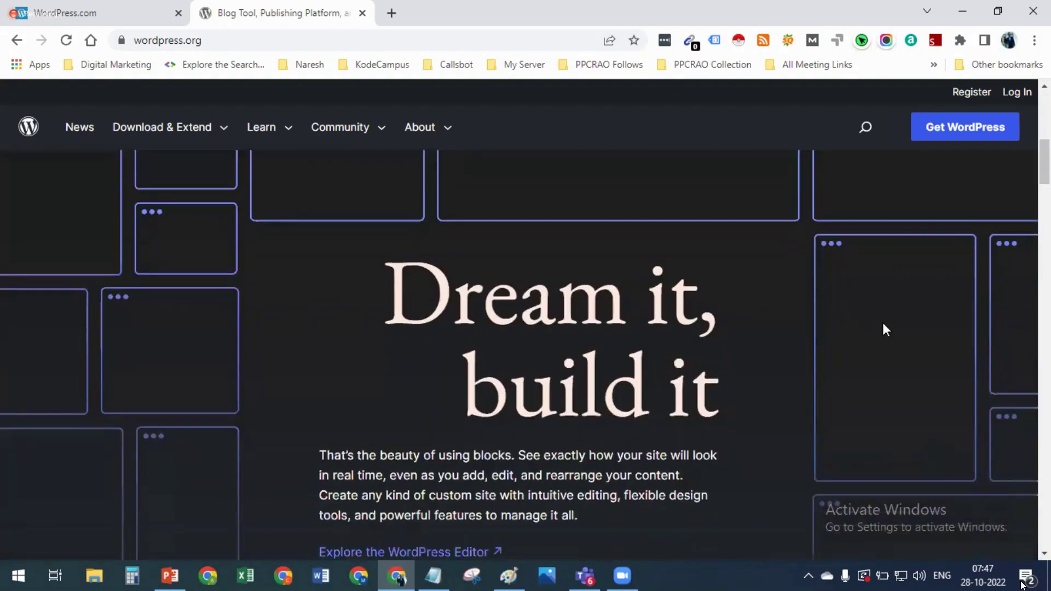
{"action": "scroll", "coordinate": [776, 257], "scroll_direction": "up", "scroll_amount": 10}
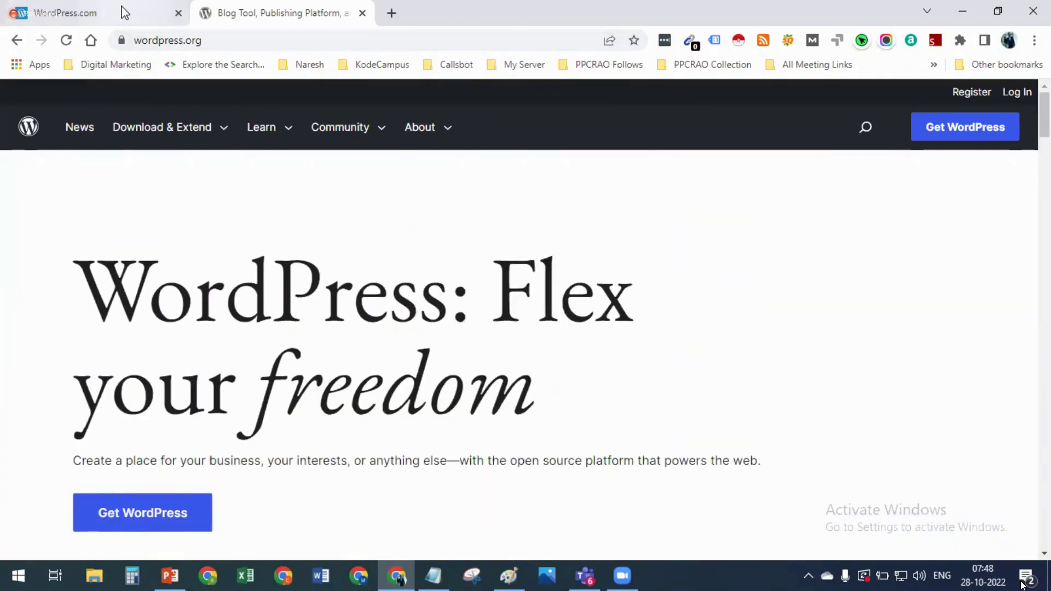
{"action": "left_click", "coordinate": [124, 12]}
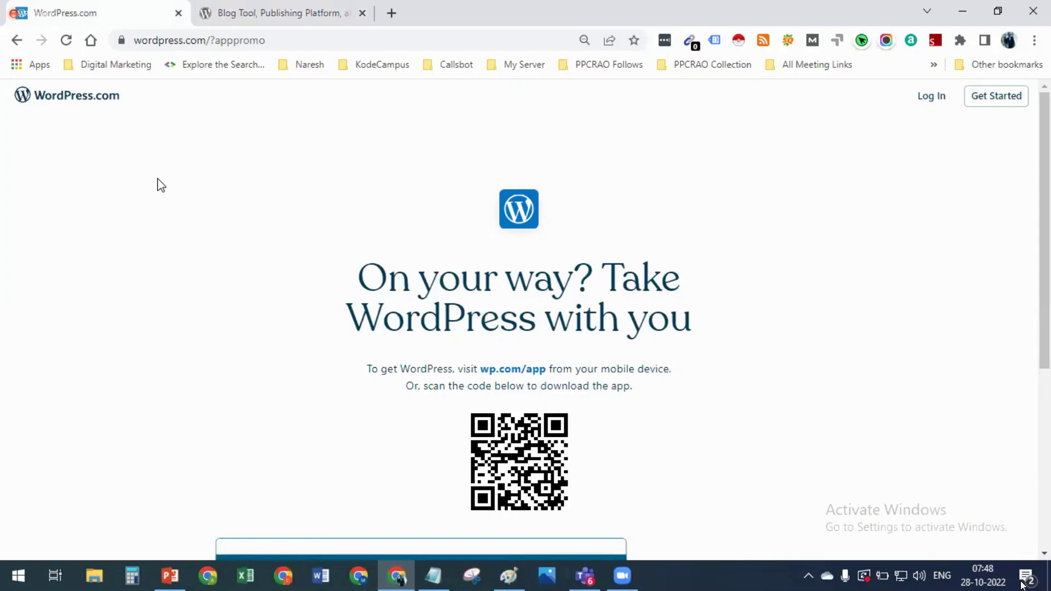
Look through the WordPress.com landing page and its account sign-up form, and return to the landing page
{"action": "scroll", "coordinate": [159, 186], "scroll_direction": "down", "scroll_amount": 5}
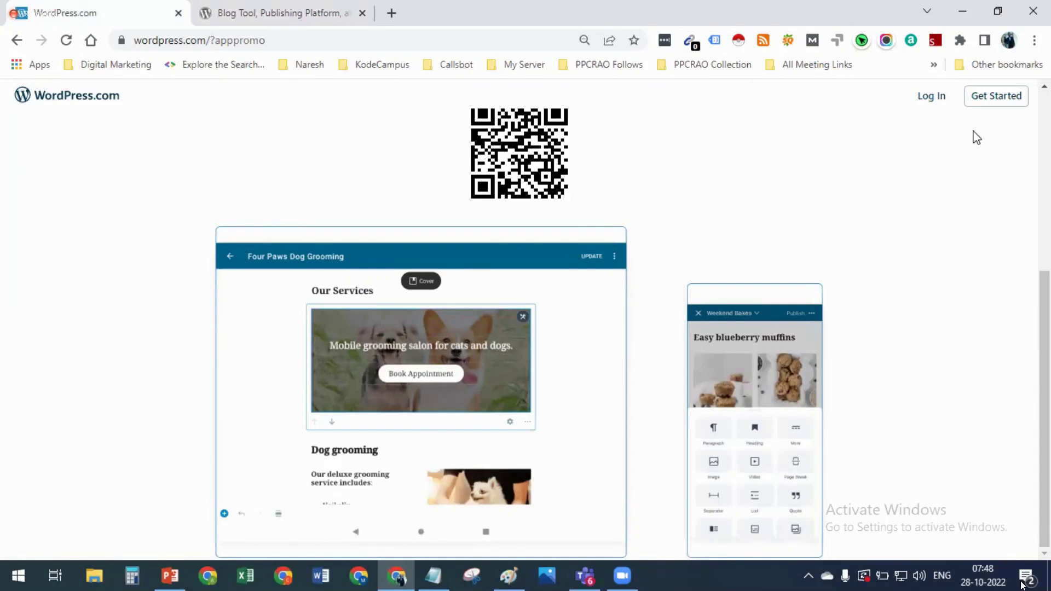
{"action": "scroll", "coordinate": [969, 135], "scroll_direction": "up", "scroll_amount": 5}
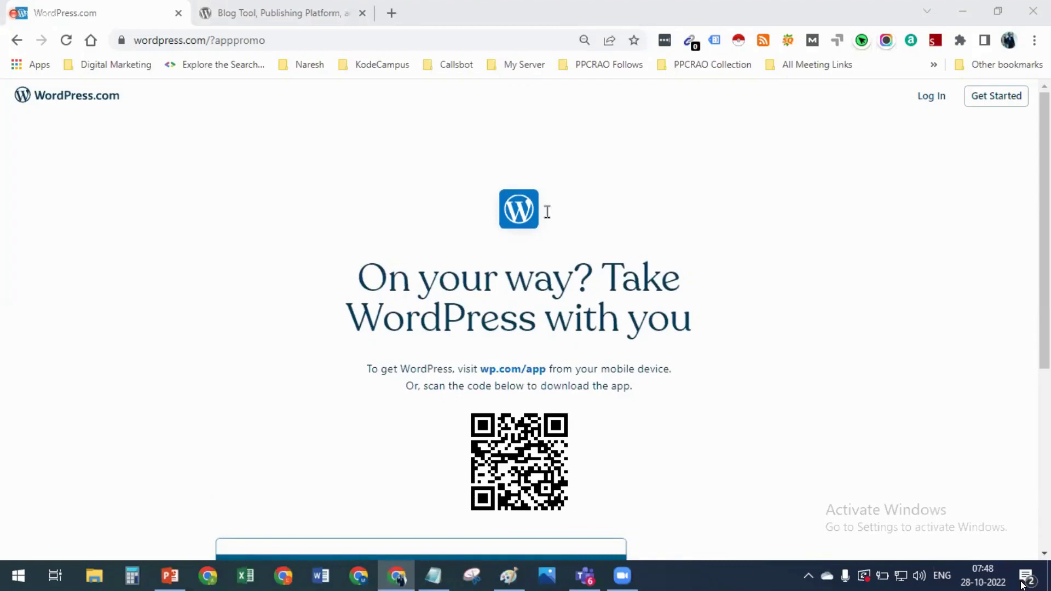
{"action": "scroll", "coordinate": [547, 215], "scroll_direction": "down", "scroll_amount": 5}
{"action": "scroll", "coordinate": [821, 121], "scroll_direction": "up", "scroll_amount": 3}
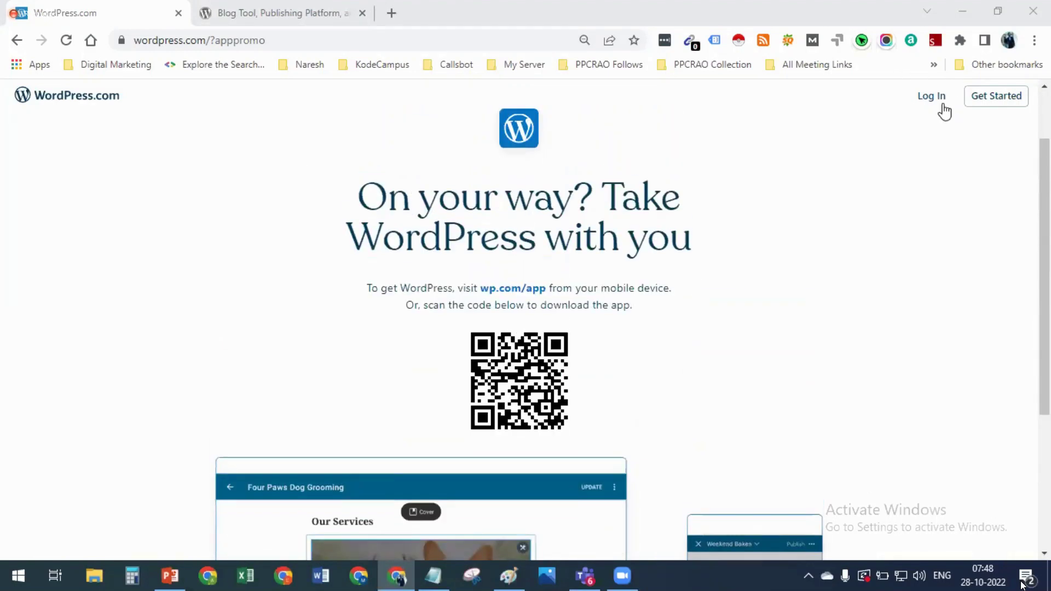
{"action": "left_click", "coordinate": [1006, 104]}
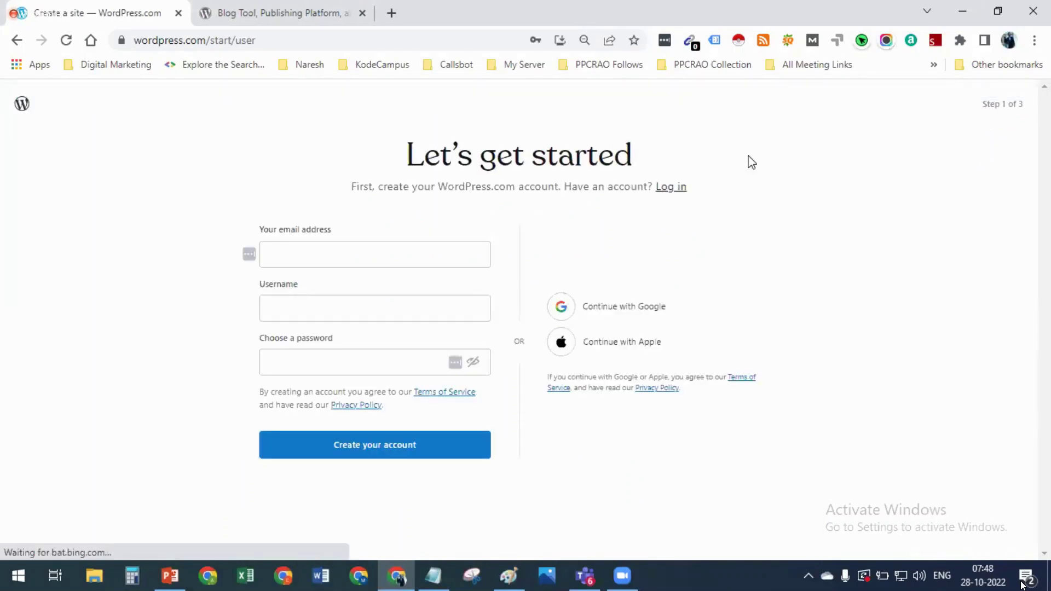
{"action": "left_click", "coordinate": [15, 39]}
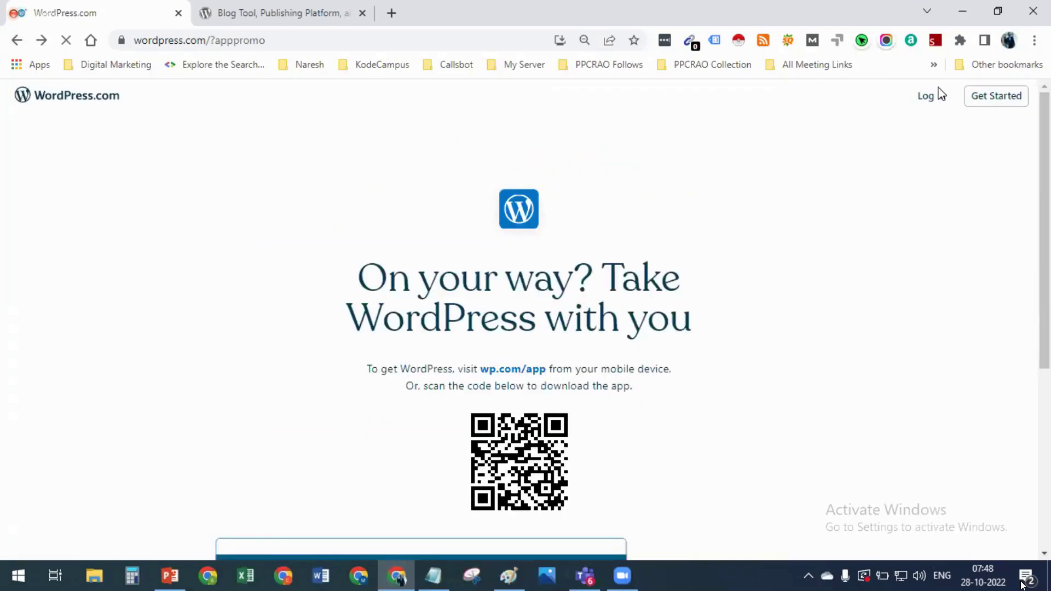
Open the WordPress.com login page and try to log in with the prefilled username and account password
{"action": "left_click", "coordinate": [939, 102]}
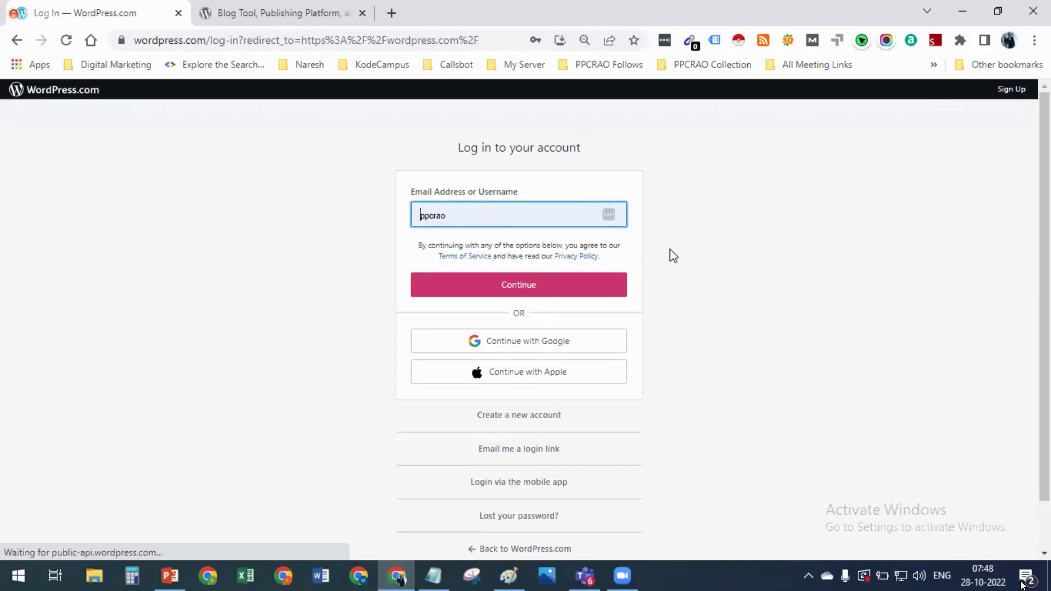
{"action": "left_click", "coordinate": [587, 284]}
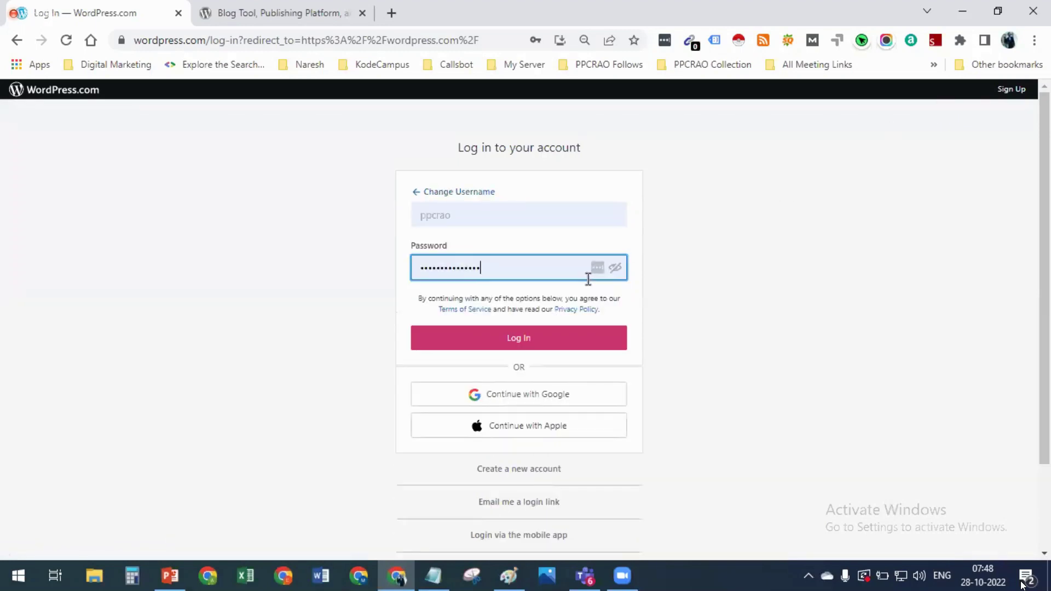
{"action": "left_click", "coordinate": [579, 328]}
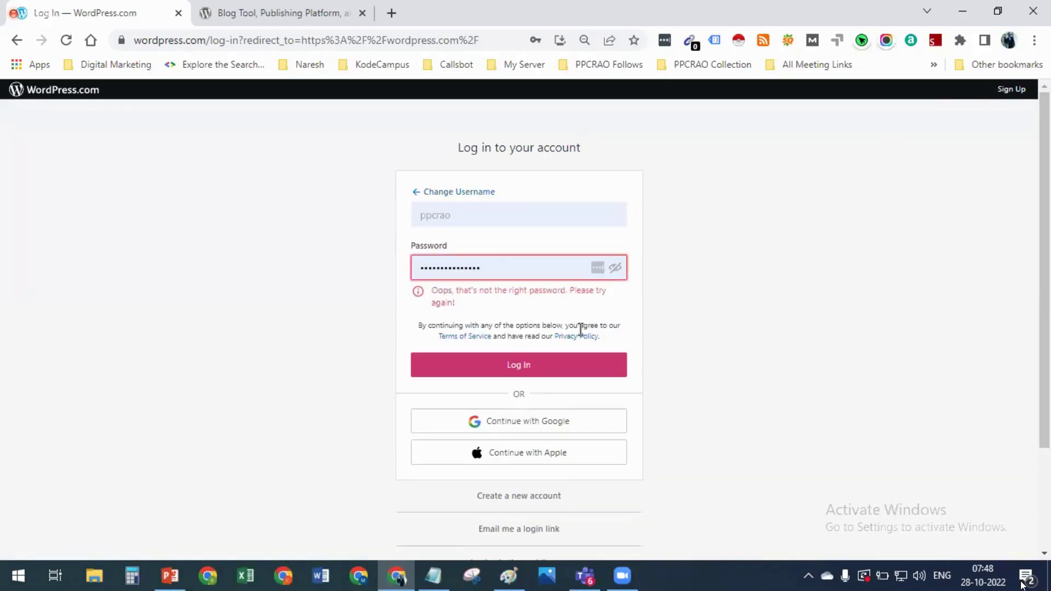
{"action": "left_click", "coordinate": [580, 366]}
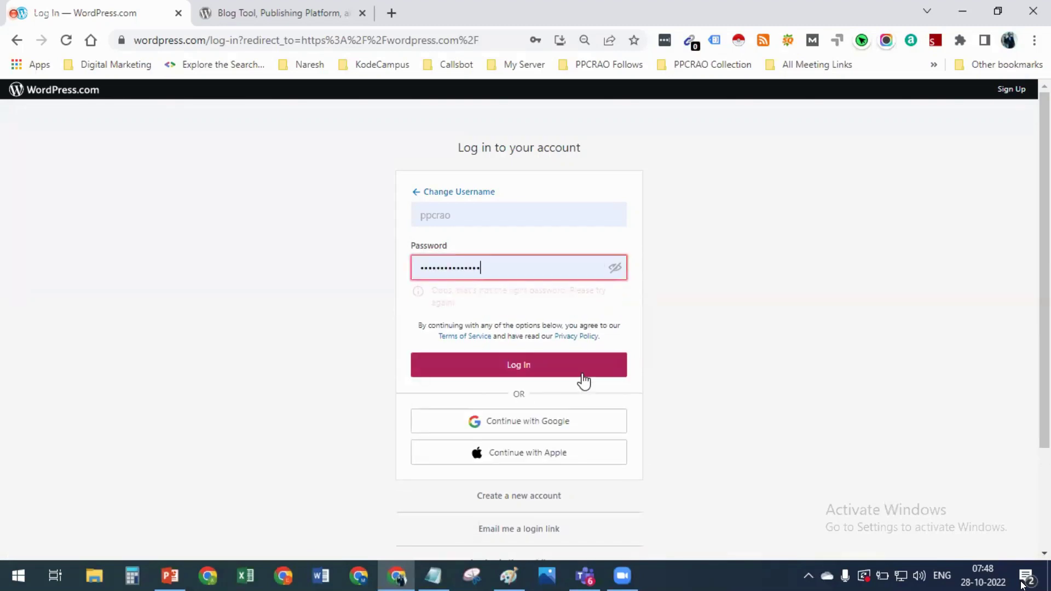
Log in through Google with the second listed account and approve WordPress's access to it
{"action": "left_click", "coordinate": [559, 421]}
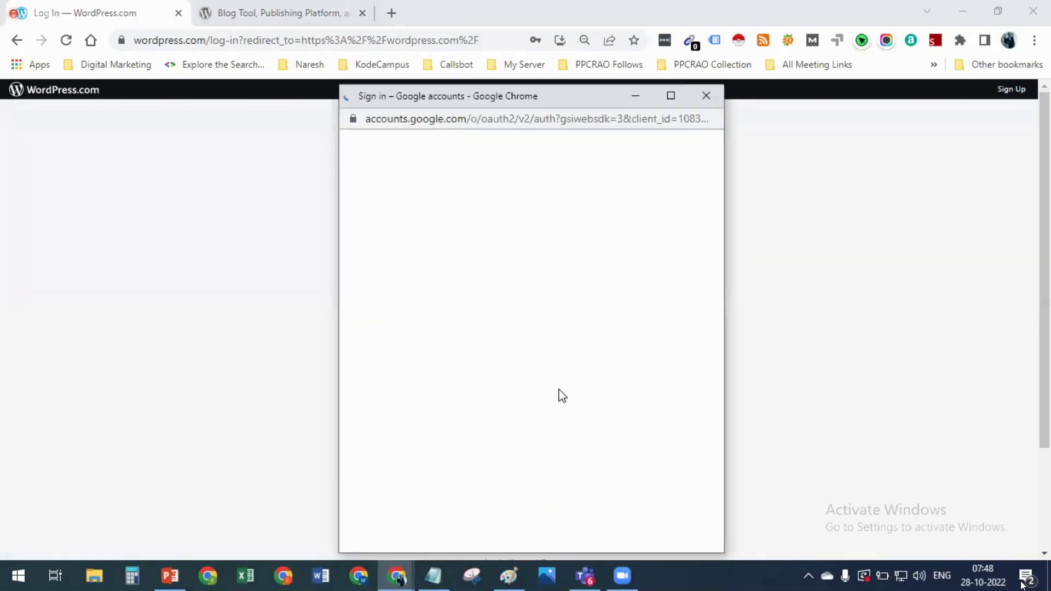
{"action": "left_click", "coordinate": [550, 358]}
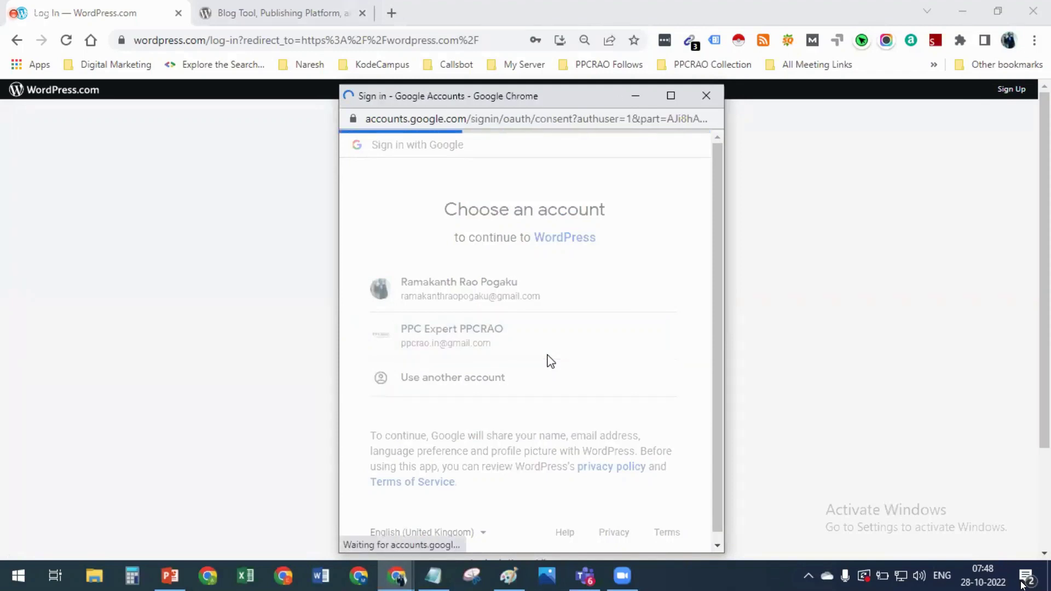
{"action": "scroll", "coordinate": [551, 355], "scroll_direction": "down", "scroll_amount": 3}
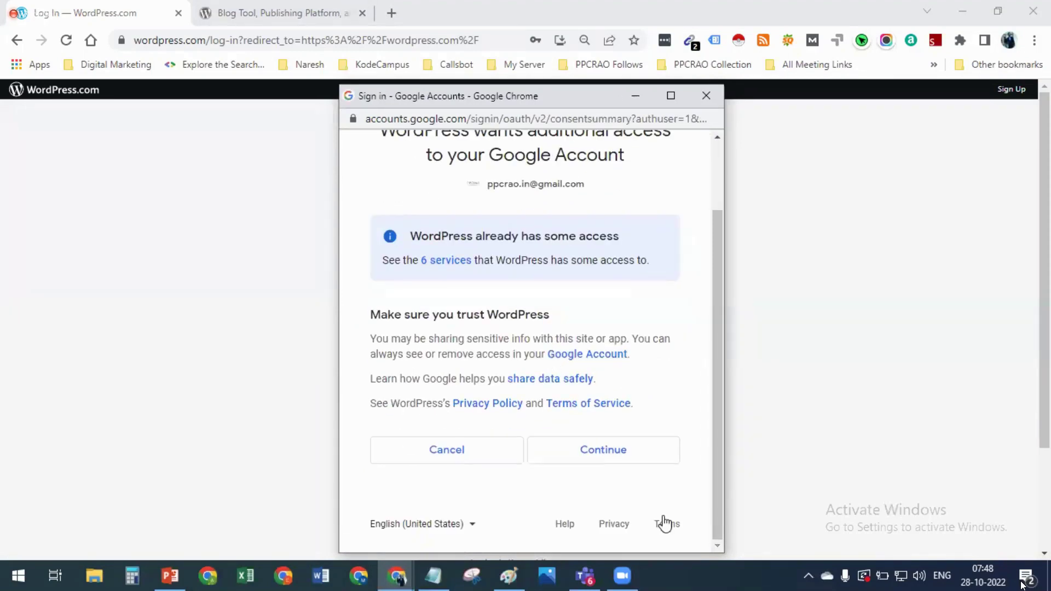
{"action": "left_click", "coordinate": [637, 451]}
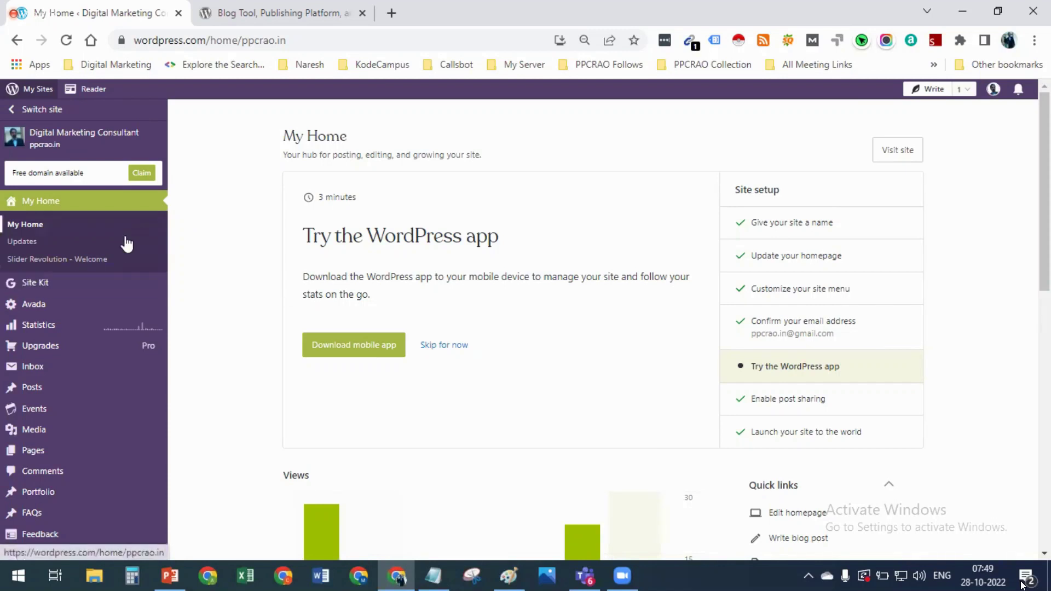
Open the site's upgrade plans and compare the prices and features of Personal, Premium, Business and eCommerce
{"action": "scroll", "coordinate": [94, 336], "scroll_direction": "down", "scroll_amount": 1}
{"action": "left_click", "coordinate": [100, 269]}
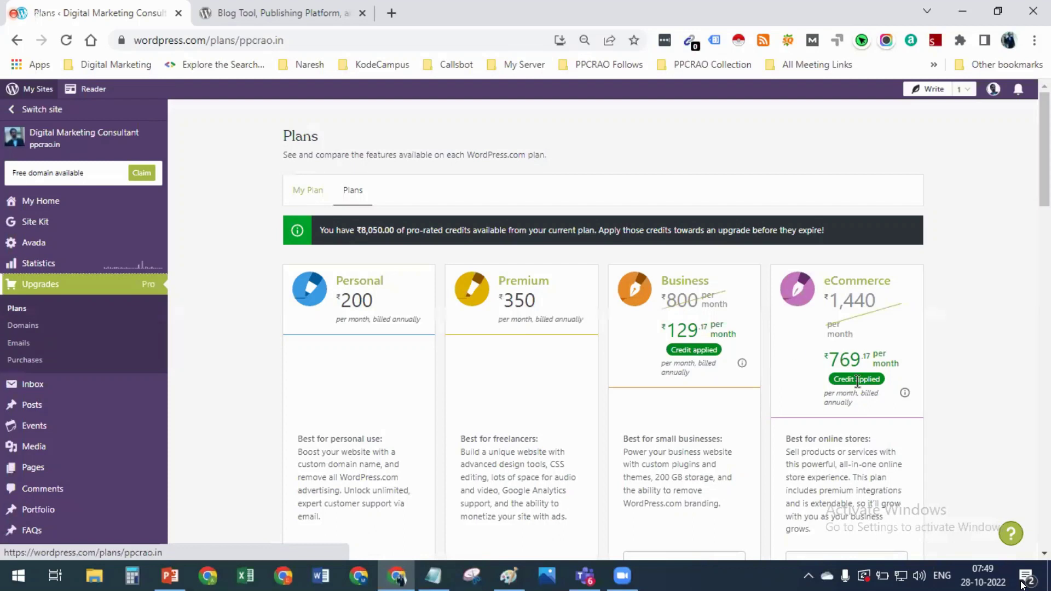
{"action": "scroll", "coordinate": [857, 382], "scroll_direction": "down", "scroll_amount": 3}
{"action": "scroll", "coordinate": [856, 386], "scroll_direction": "up", "scroll_amount": 3}
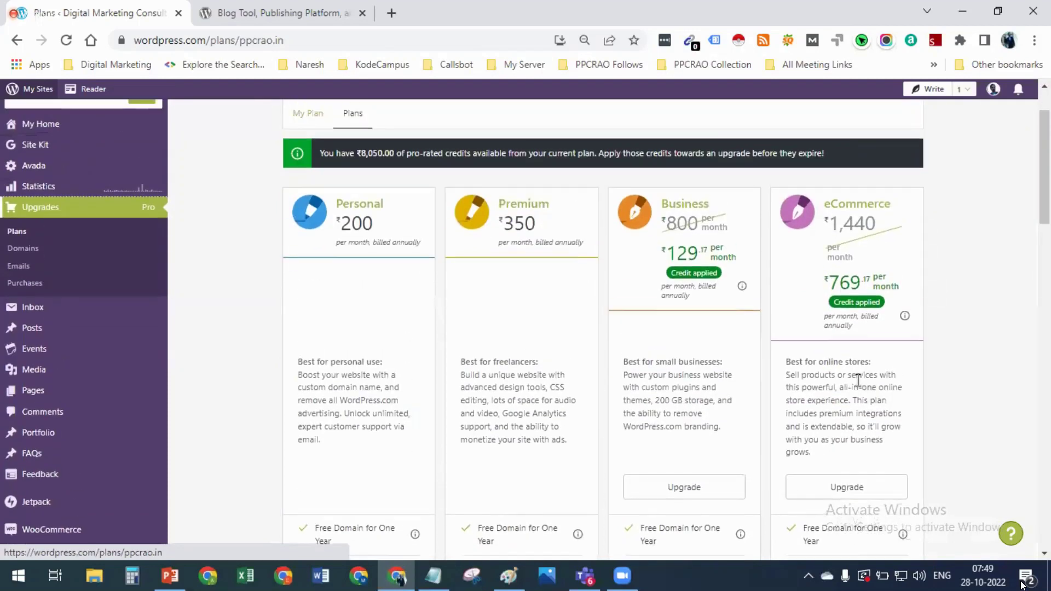
{"action": "scroll", "coordinate": [857, 379], "scroll_direction": "down", "scroll_amount": 10}
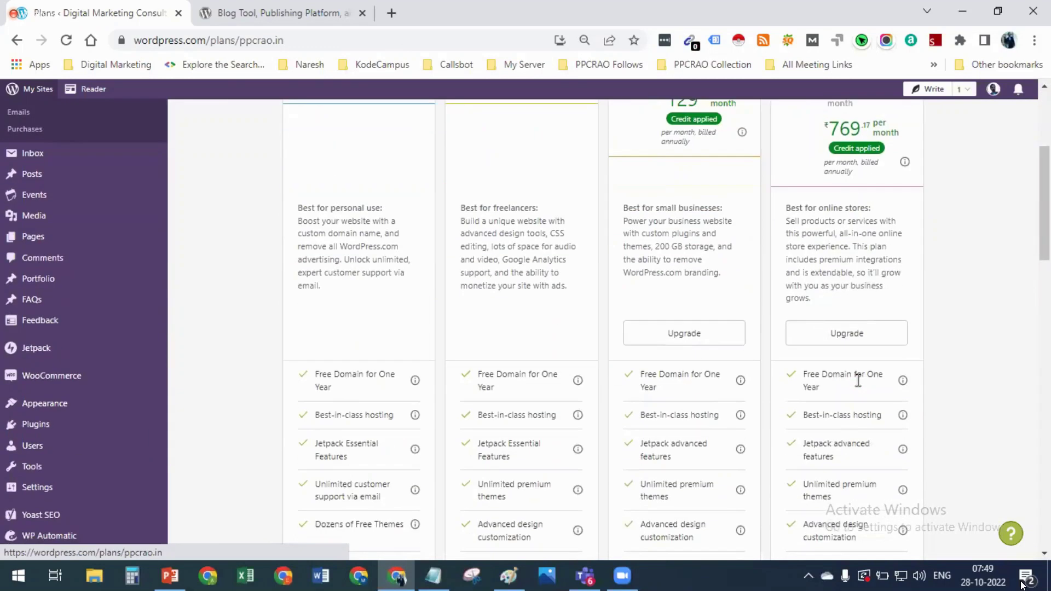
{"action": "scroll", "coordinate": [857, 379], "scroll_direction": "down", "scroll_amount": 10}
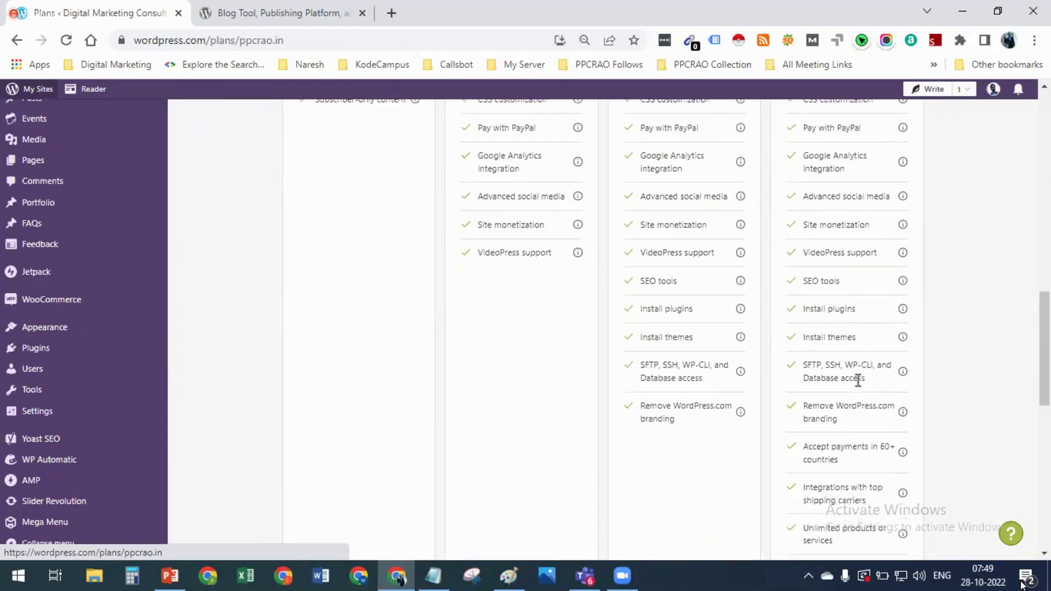
{"action": "scroll", "coordinate": [858, 383], "scroll_direction": "up", "scroll_amount": 12}
{"action": "scroll", "coordinate": [857, 387], "scroll_direction": "up", "scroll_amount": 9}
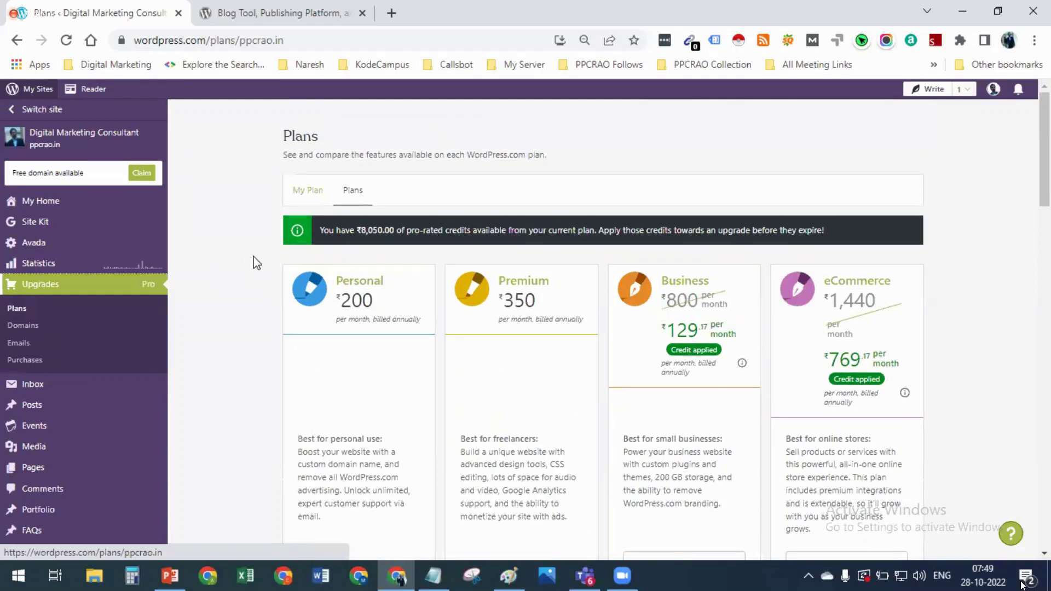
Look through the site's dashboard menu entries, return to My Home and view the Avada submenu
{"action": "scroll", "coordinate": [254, 264], "scroll_direction": "down", "scroll_amount": 10}
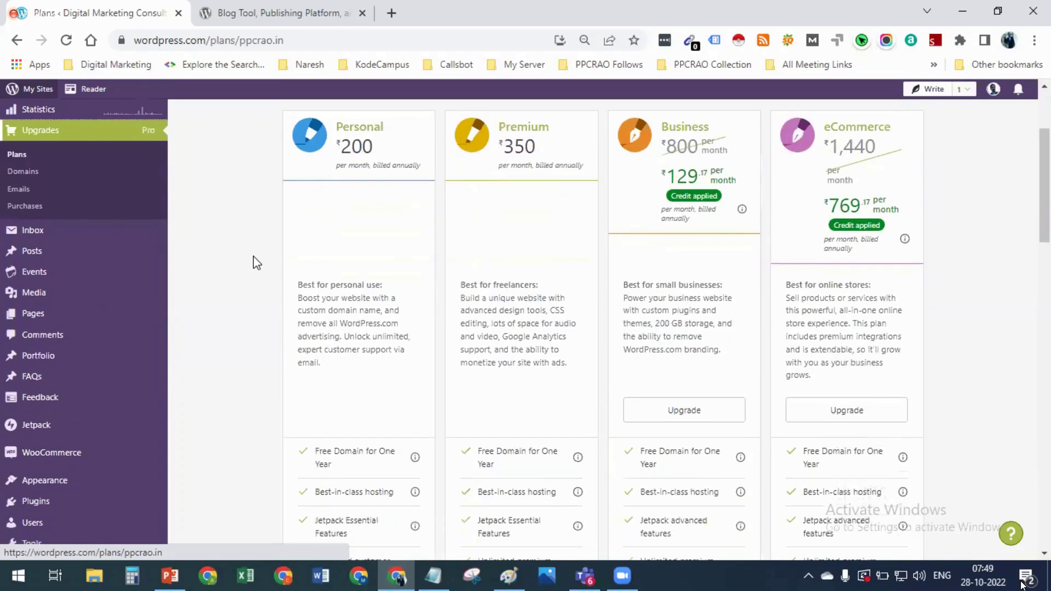
{"action": "scroll", "coordinate": [33, 432], "scroll_direction": "down", "scroll_amount": 7}
{"action": "scroll", "coordinate": [41, 549], "scroll_direction": "down", "scroll_amount": 2}
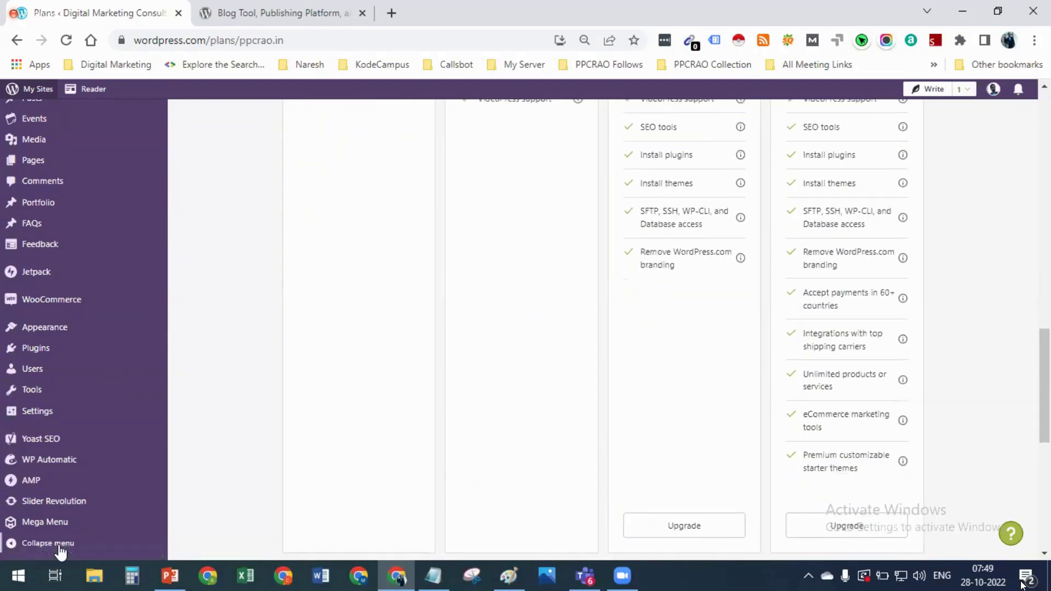
{"action": "scroll", "coordinate": [23, 315], "scroll_direction": "up", "scroll_amount": 1}
{"action": "scroll", "coordinate": [23, 315], "scroll_direction": "up", "scroll_amount": 5}
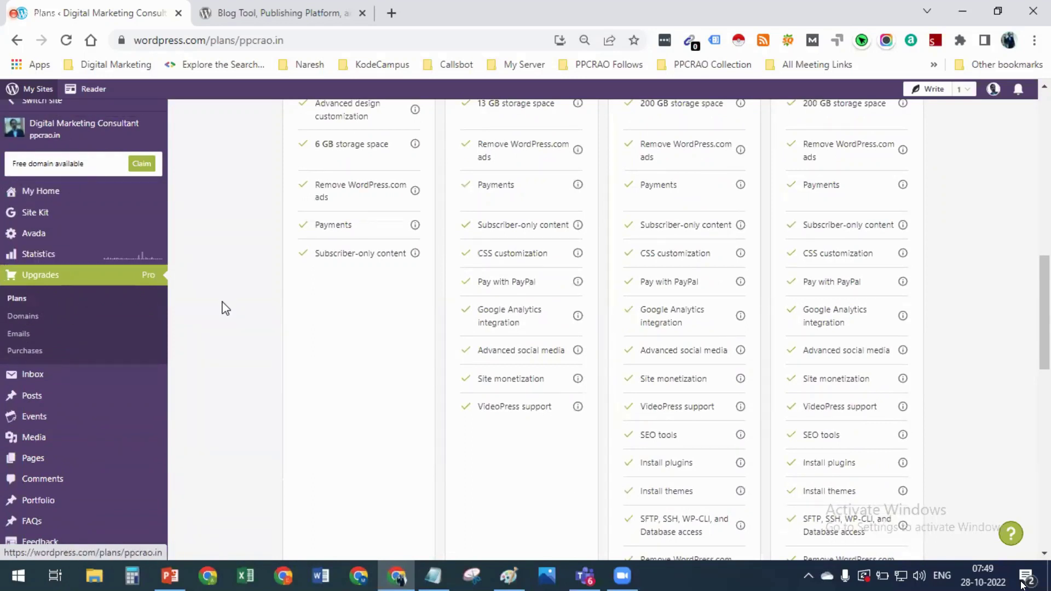
{"action": "left_click", "coordinate": [67, 203]}
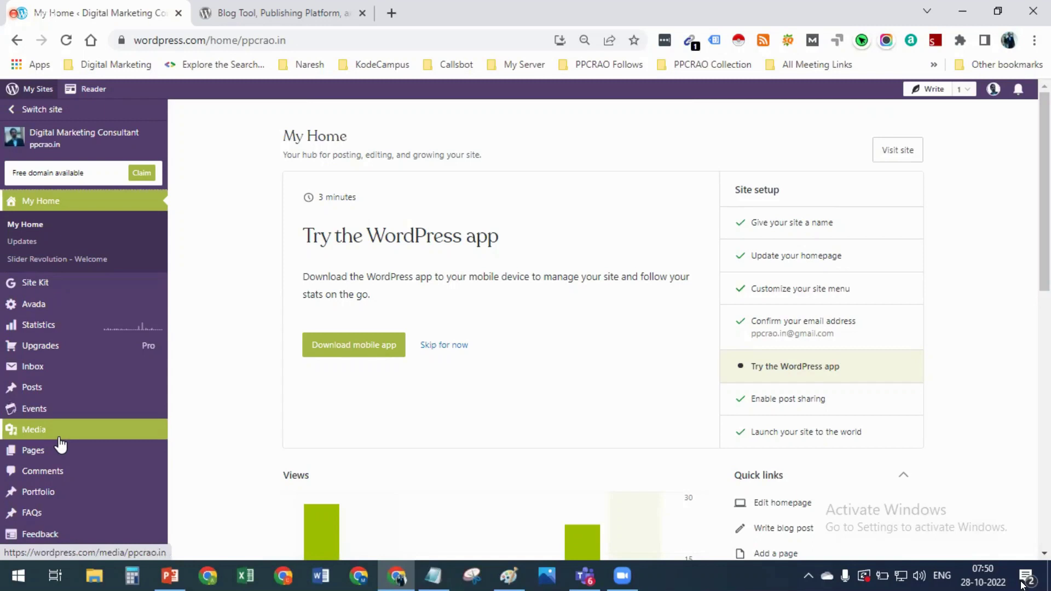
{"action": "mouse_move", "coordinate": [66, 312]}
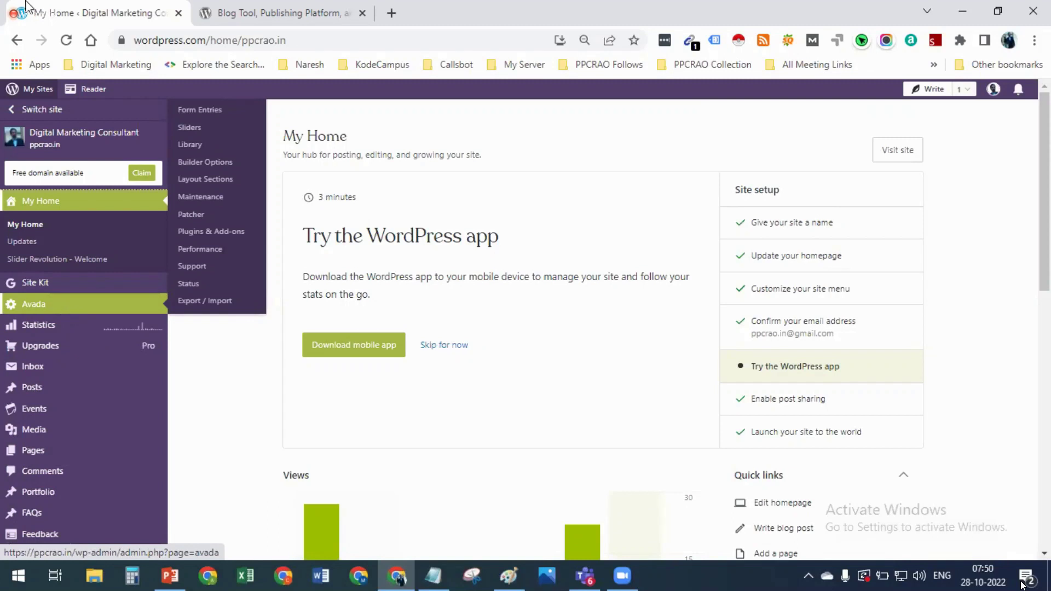
Close the WordPress.org page and open a blank browser tab
{"action": "left_click", "coordinate": [308, 8]}
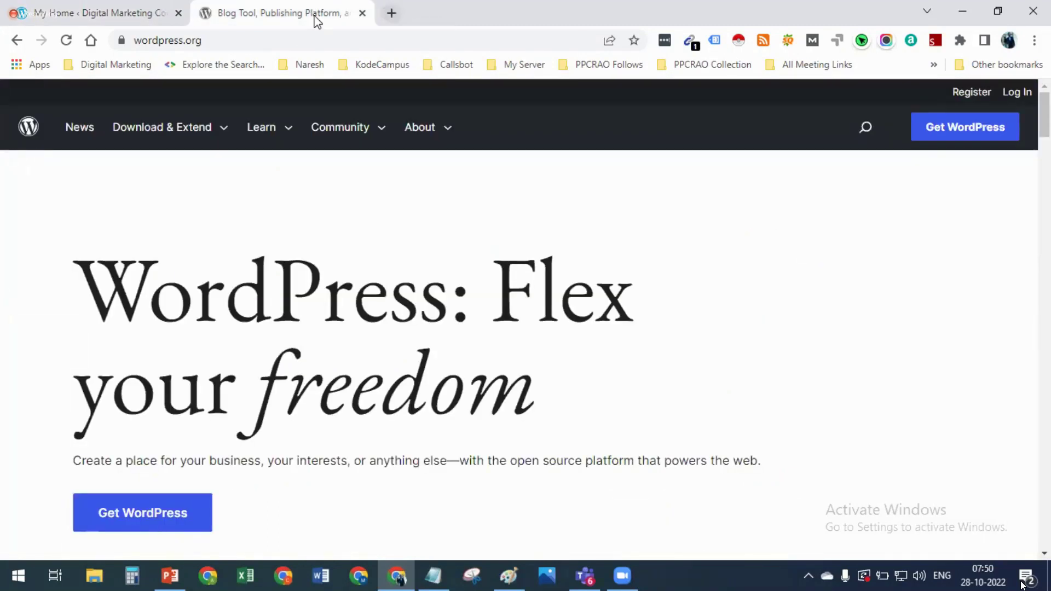
{"action": "left_click", "coordinate": [362, 14]}
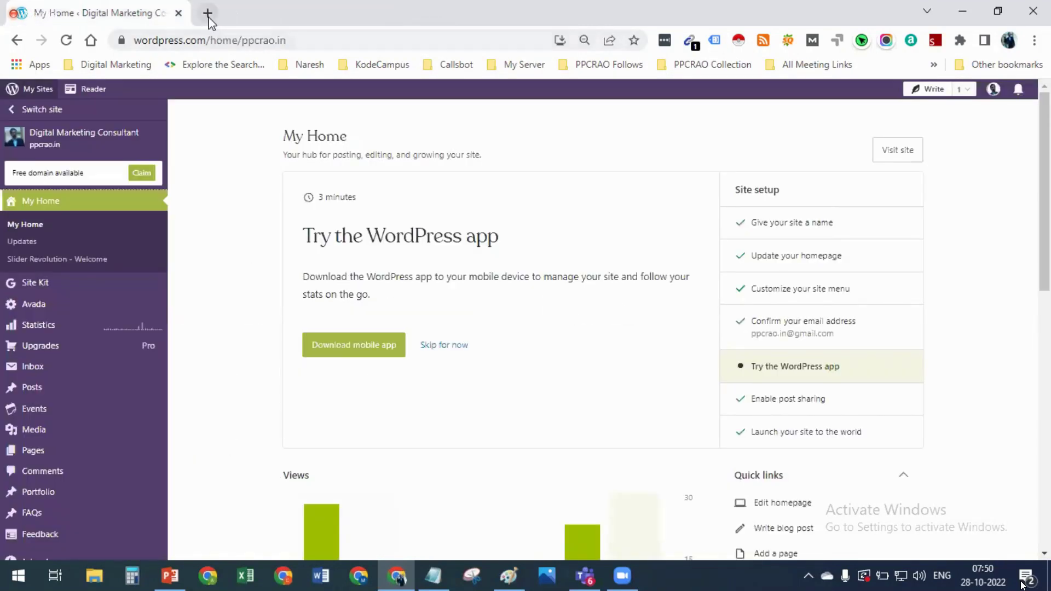
{"action": "left_click", "coordinate": [207, 13]}
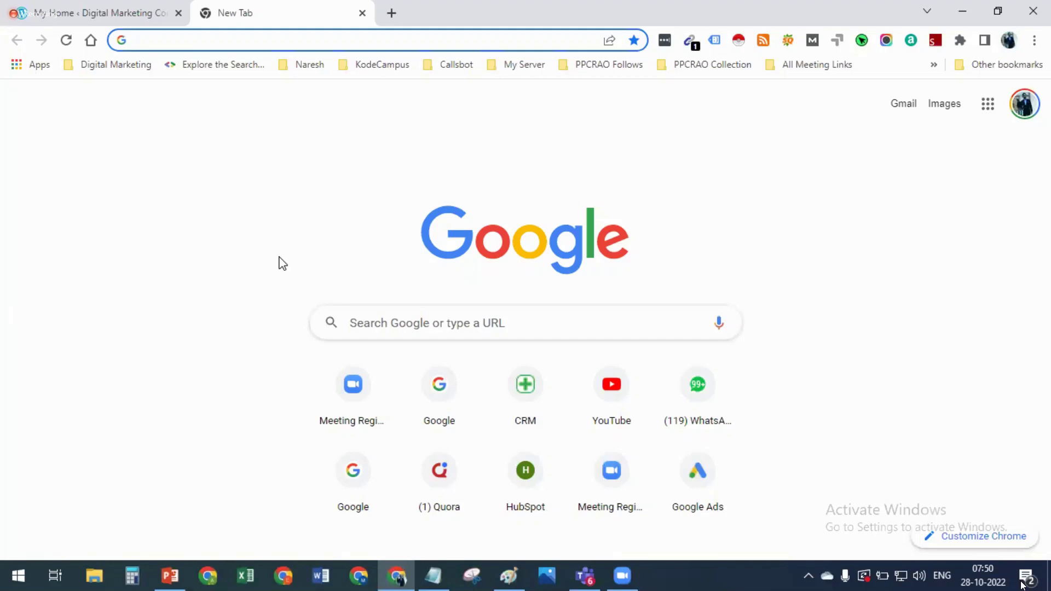
Search Google for "word presss themes"
{"action": "type", "text": "l"}
{"action": "key", "text": "BackSpace"}
{"action": "key", "text": "BackSpace"}
{"action": "type", "text": "wo"}
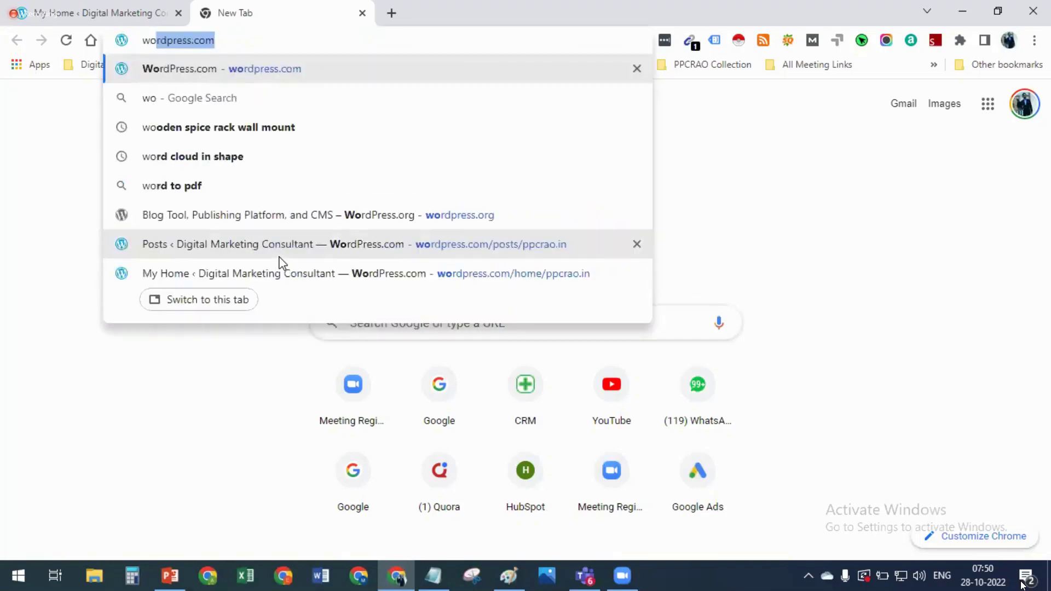
{"action": "type", "text": "rd pres"}
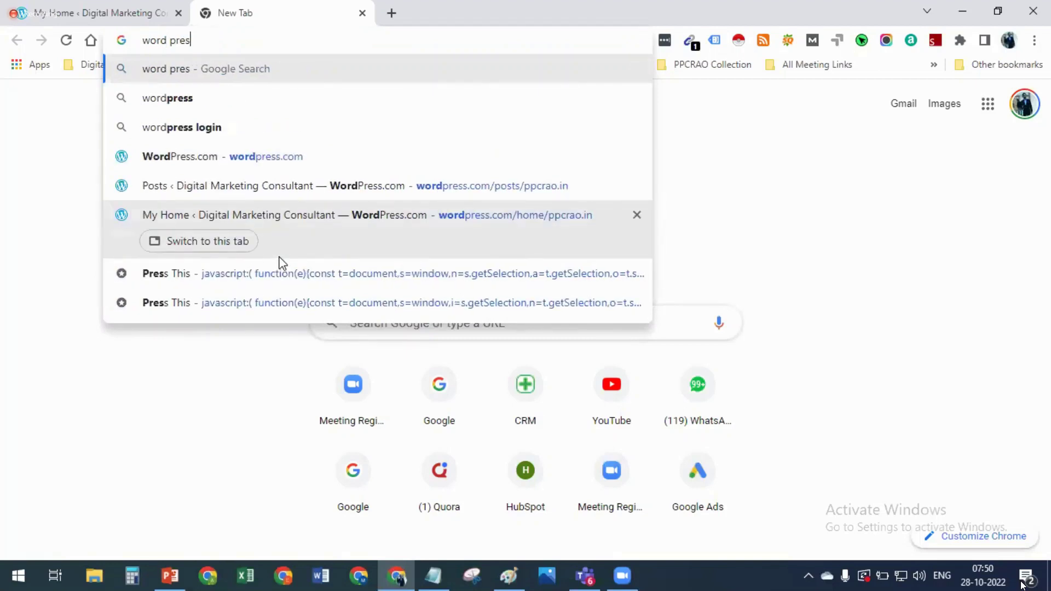
{"action": "type", "text": "ss themes"}
{"action": "key", "text": "Return"}
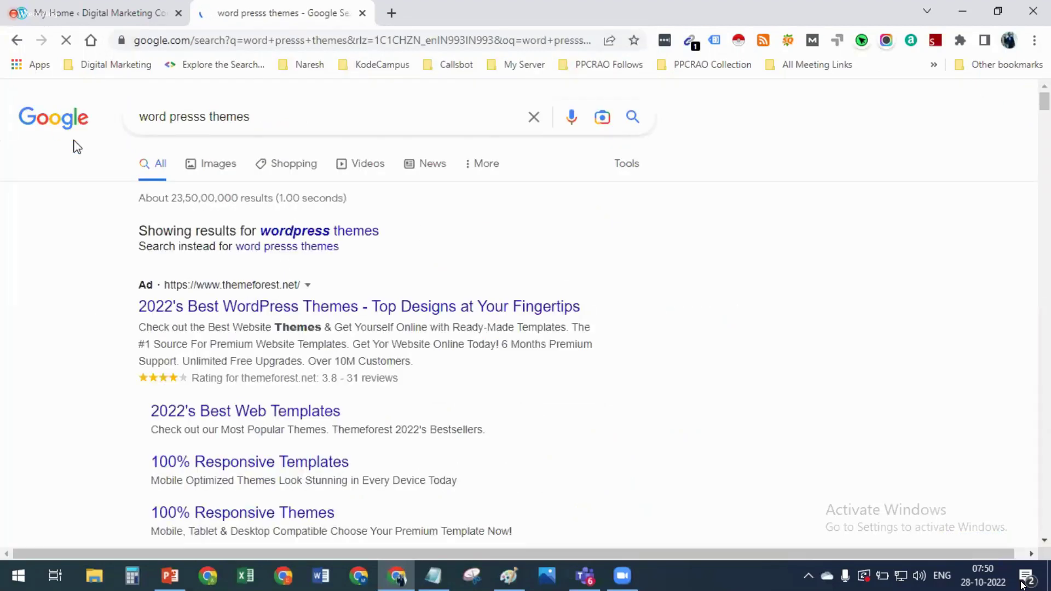
Open the ThemeForest ad "2022's Best WordPress Themes" and browse its best-selling WordPress themes
{"action": "scroll", "coordinate": [122, 359], "scroll_direction": "down", "scroll_amount": 3}
{"action": "scroll", "coordinate": [122, 359], "scroll_direction": "up", "scroll_amount": 3}
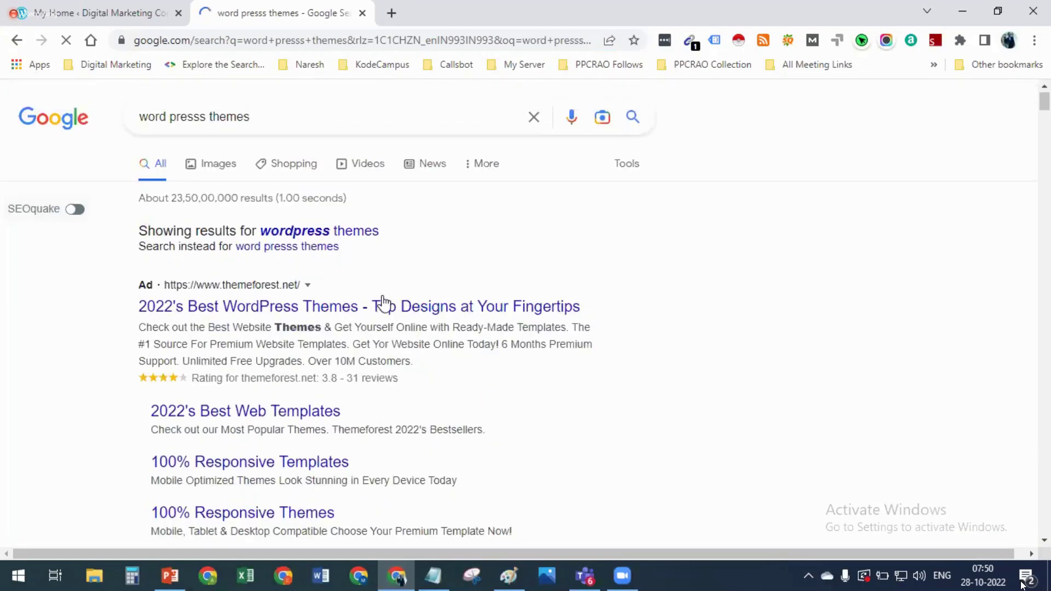
{"action": "left_click", "coordinate": [348, 308]}
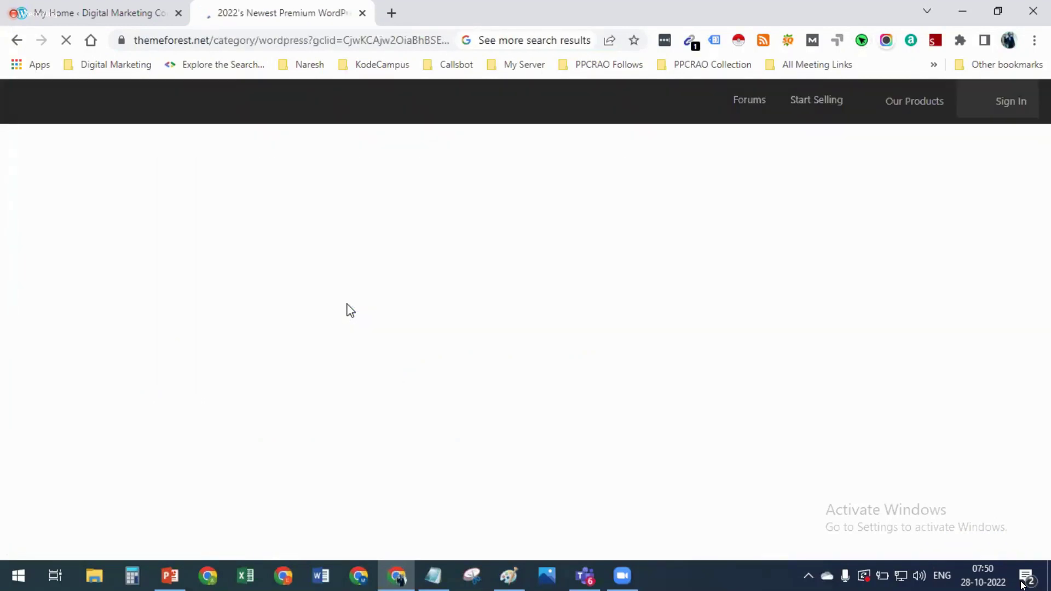
{"action": "scroll", "coordinate": [349, 310], "scroll_direction": "down", "scroll_amount": 4}
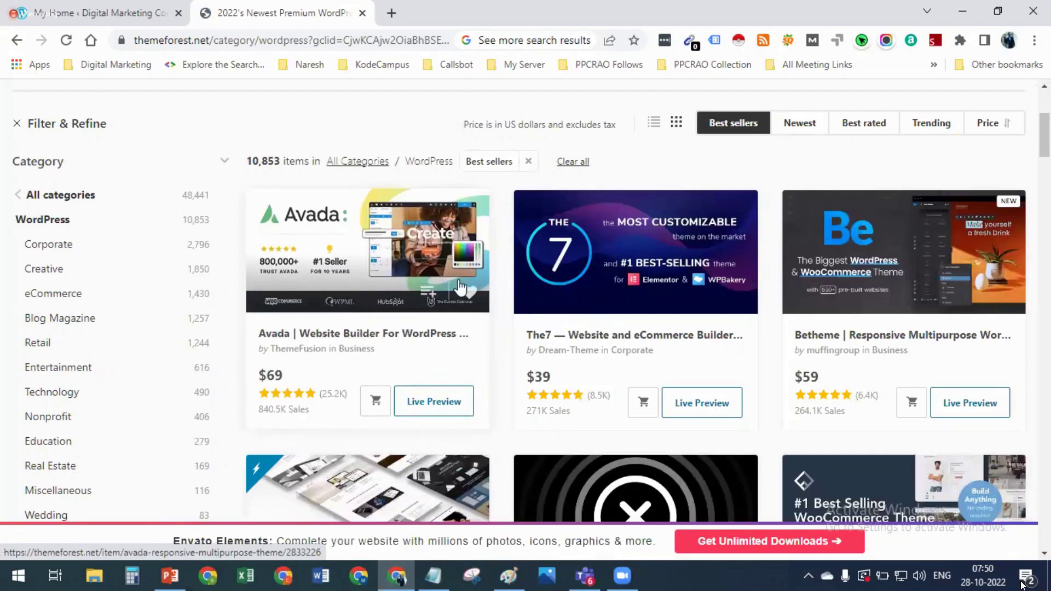
Browse the best-selling WordPress themes and open the live preview of the Avada theme
{"action": "scroll", "coordinate": [645, 316], "scroll_direction": "down", "scroll_amount": 4}
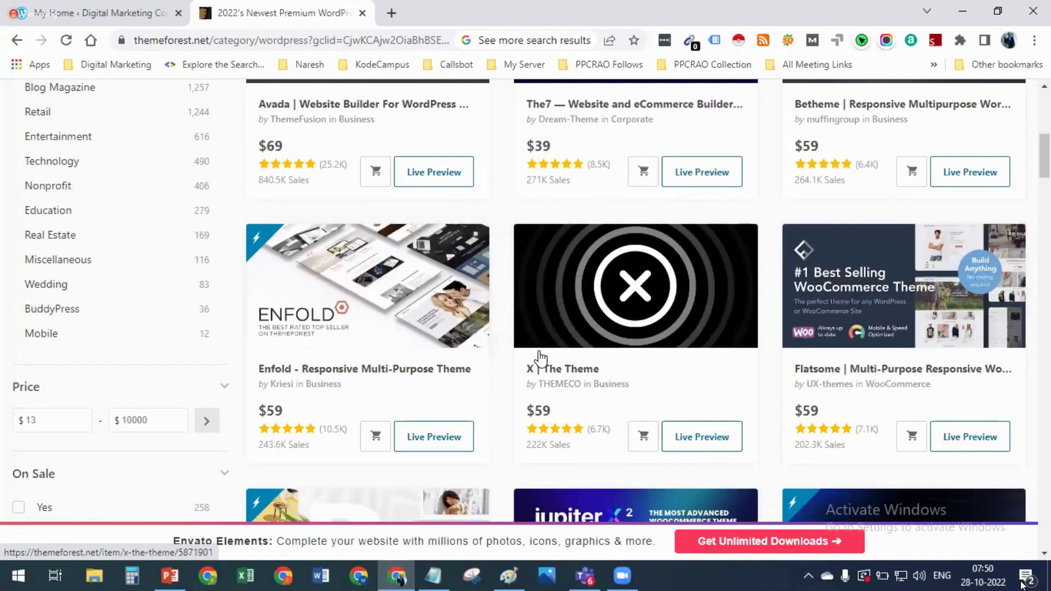
{"action": "scroll", "coordinate": [540, 359], "scroll_direction": "down", "scroll_amount": 8}
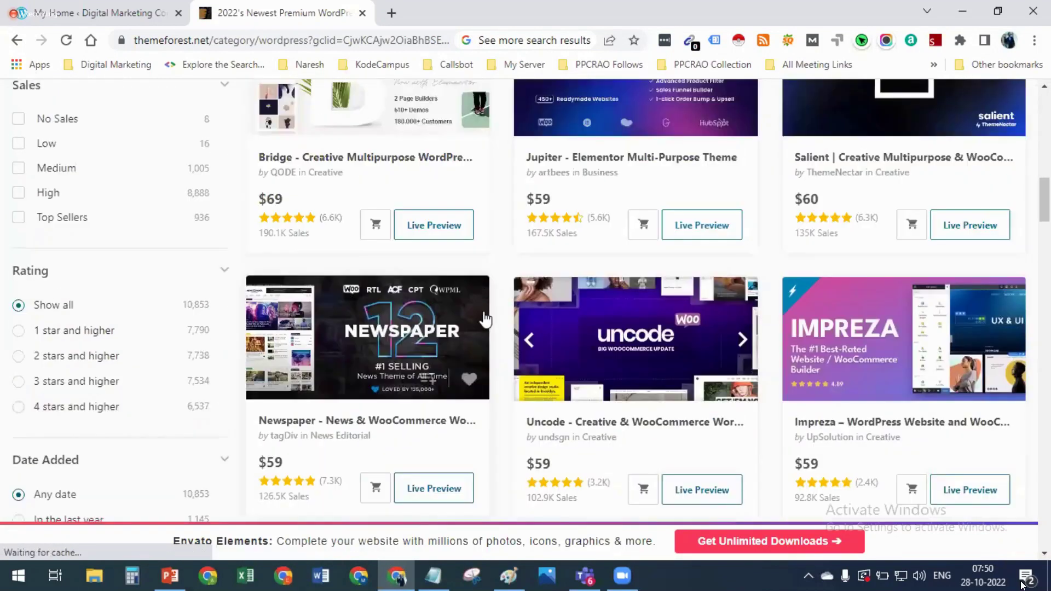
{"action": "scroll", "coordinate": [485, 318], "scroll_direction": "up", "scroll_amount": 12}
{"action": "left_click", "coordinate": [433, 328]}
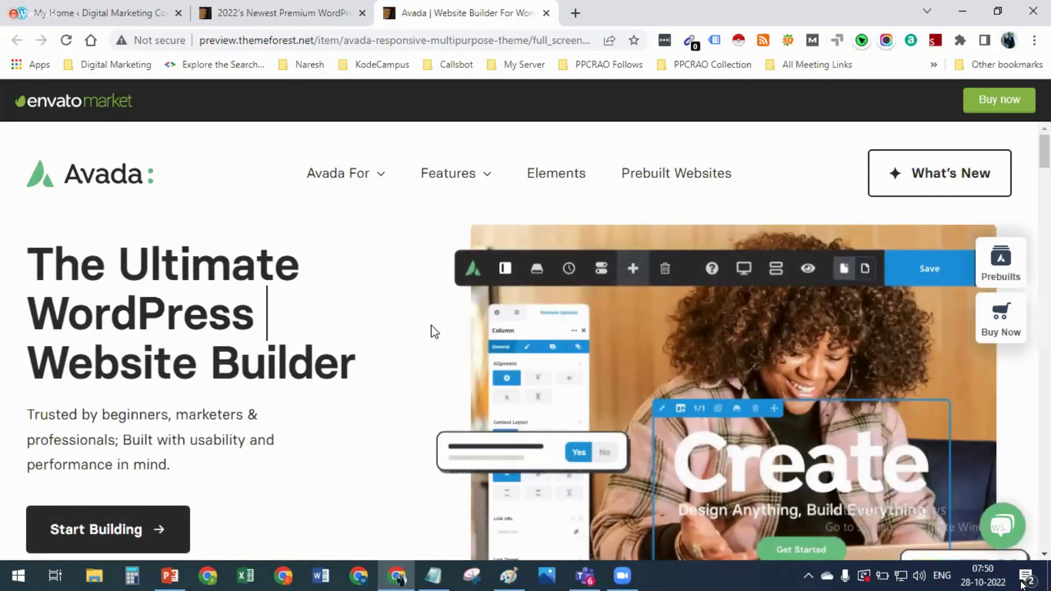
Look through the Avada preview page from its introduction to the footer, covering its builders, features and frequently asked questions
{"action": "scroll", "coordinate": [434, 331], "scroll_direction": "down", "scroll_amount": 10}
{"action": "scroll", "coordinate": [476, 179], "scroll_direction": "down", "scroll_amount": 3}
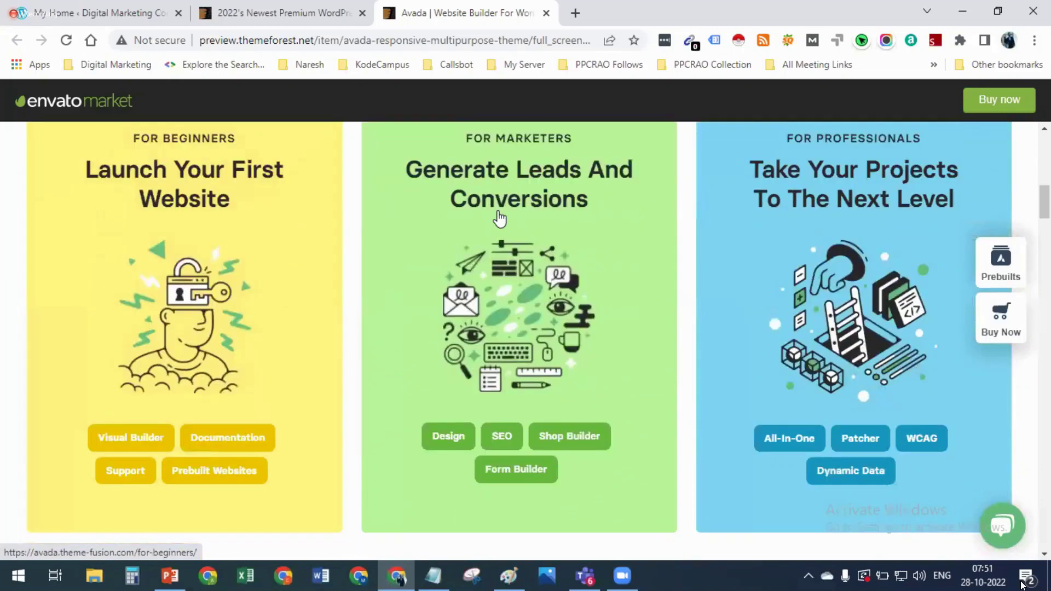
{"action": "scroll", "coordinate": [477, 179], "scroll_direction": "down", "scroll_amount": 10}
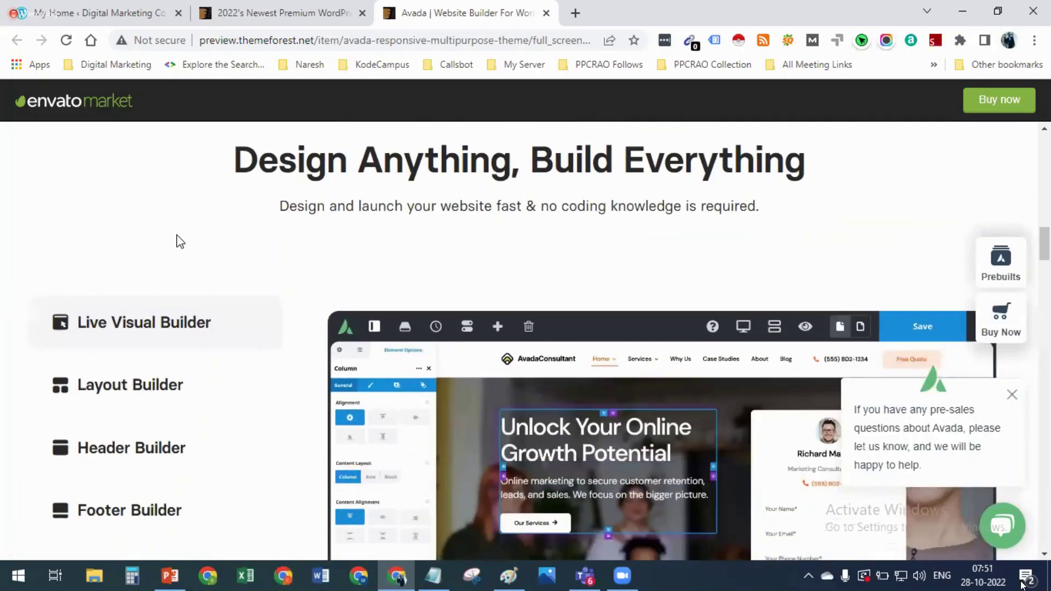
{"action": "scroll", "coordinate": [185, 296], "scroll_direction": "down", "scroll_amount": 6}
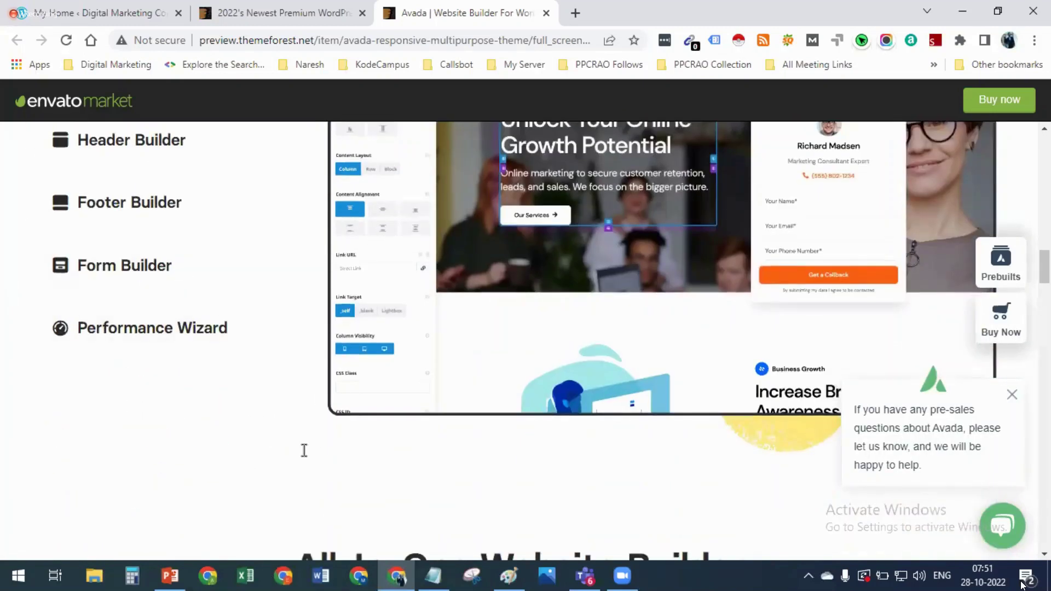
{"action": "scroll", "coordinate": [335, 392], "scroll_direction": "down", "scroll_amount": 18}
{"action": "scroll", "coordinate": [338, 391], "scroll_direction": "down", "scroll_amount": 15}
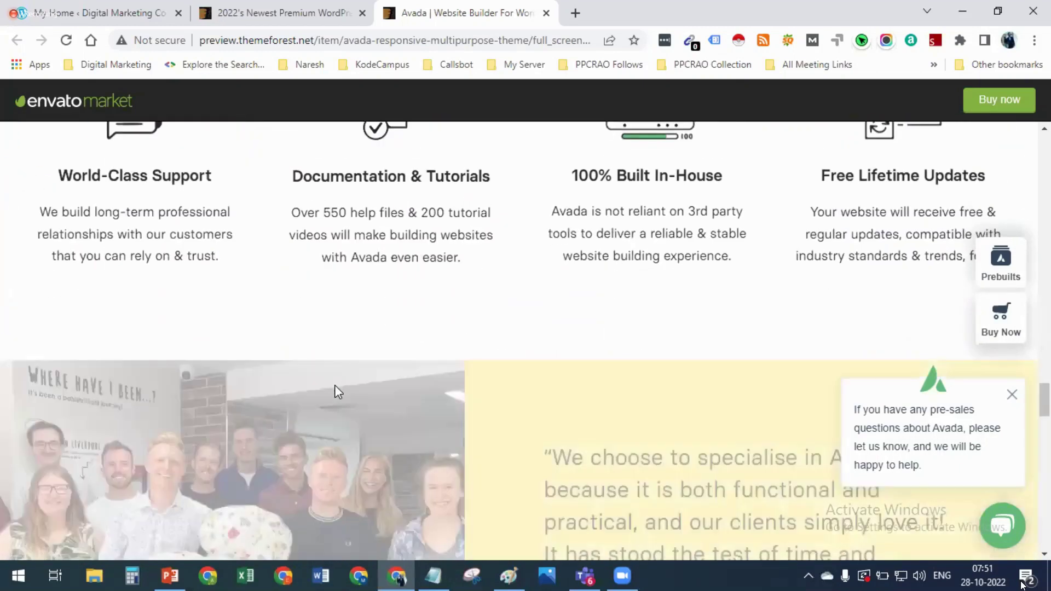
{"action": "scroll", "coordinate": [338, 392], "scroll_direction": "down", "scroll_amount": 13}
{"action": "scroll", "coordinate": [337, 385], "scroll_direction": "down", "scroll_amount": 12}
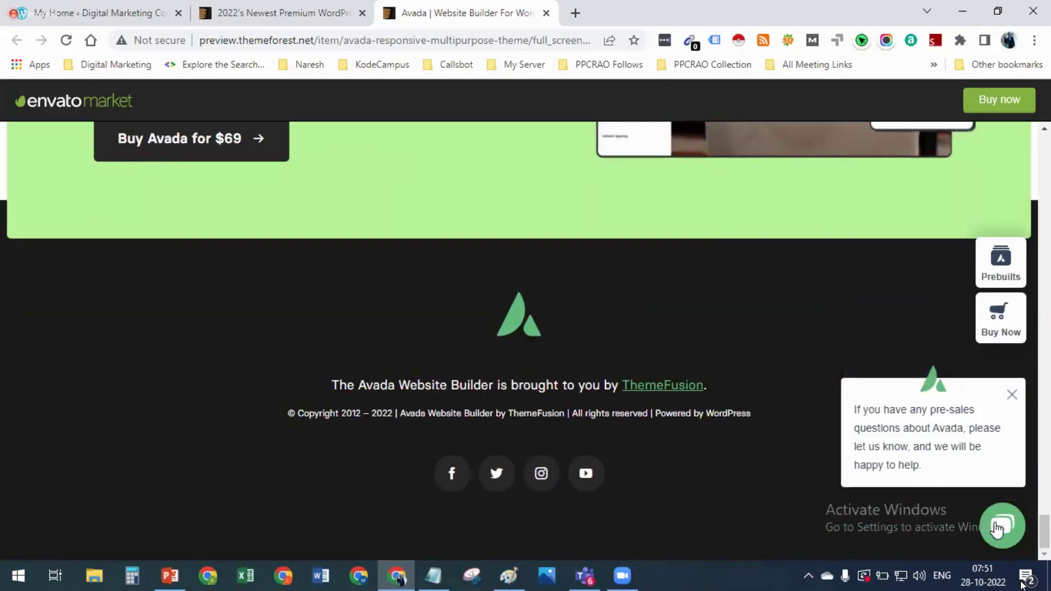
{"action": "scroll", "coordinate": [641, 262], "scroll_direction": "up", "scroll_amount": 14}
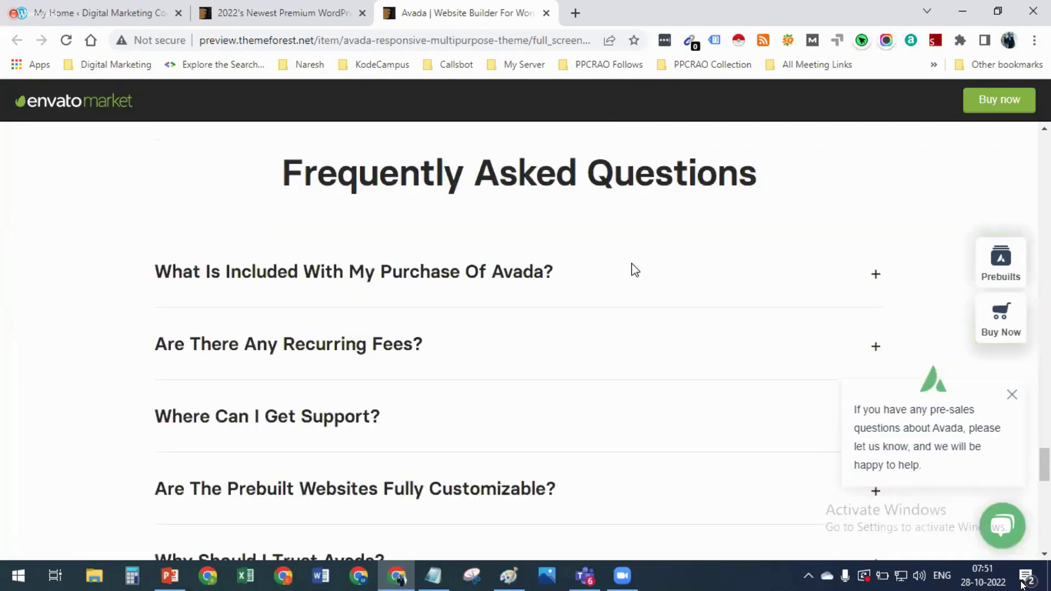
{"action": "scroll", "coordinate": [631, 263], "scroll_direction": "up", "scroll_amount": 12}
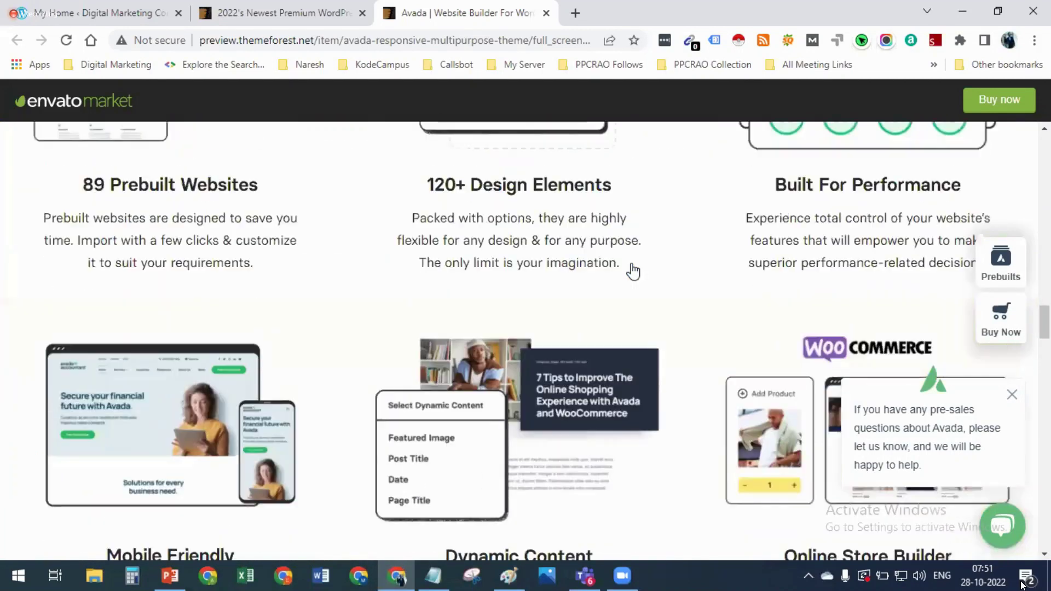
{"action": "scroll", "coordinate": [403, 183], "scroll_direction": "up", "scroll_amount": 10}
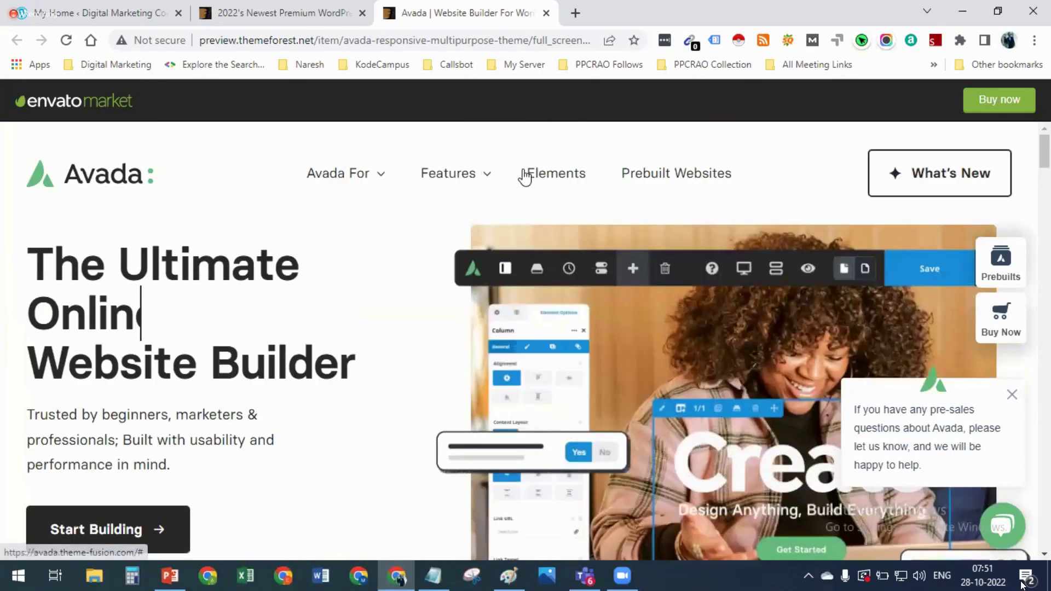
Open Avada's Prebuilt Websites page and browse its website designs, categories and plugin filters
{"action": "left_click", "coordinate": [708, 180]}
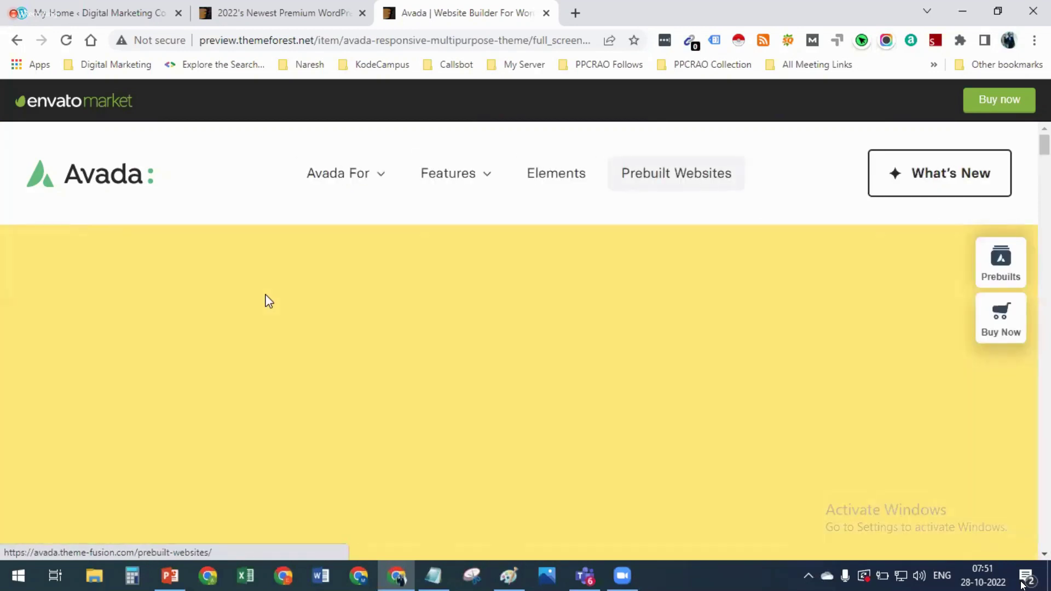
{"action": "scroll", "coordinate": [481, 289], "scroll_direction": "down", "scroll_amount": 5}
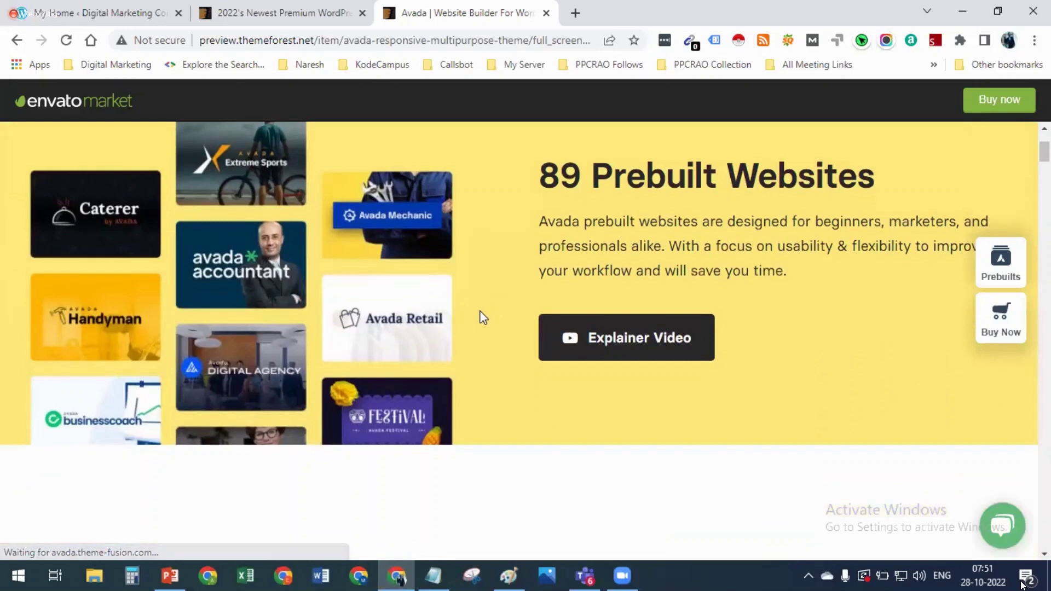
{"action": "scroll", "coordinate": [482, 318], "scroll_direction": "down", "scroll_amount": 10}
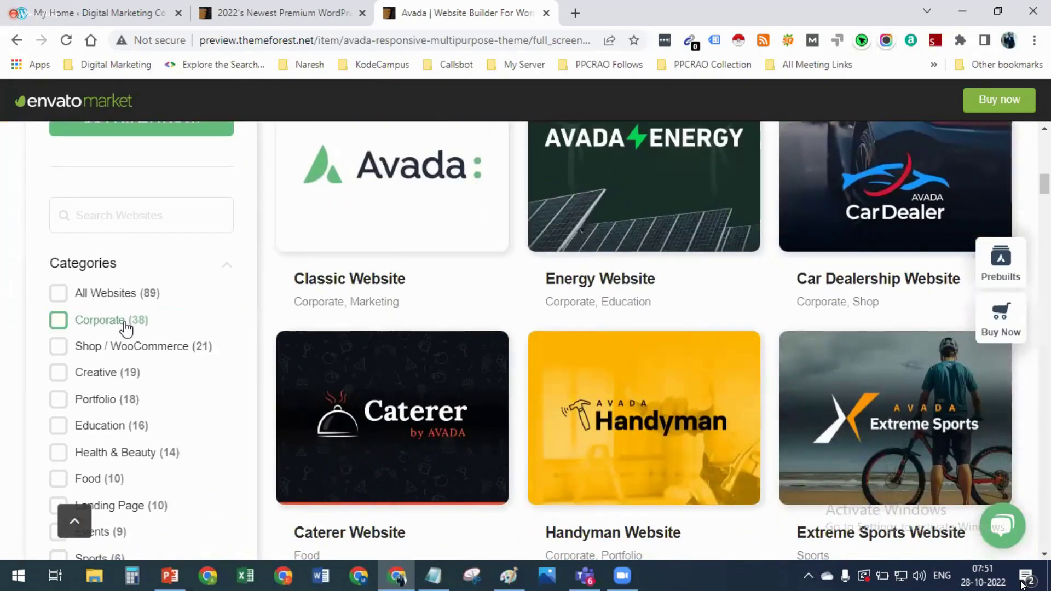
{"action": "scroll", "coordinate": [438, 284], "scroll_direction": "down", "scroll_amount": 4}
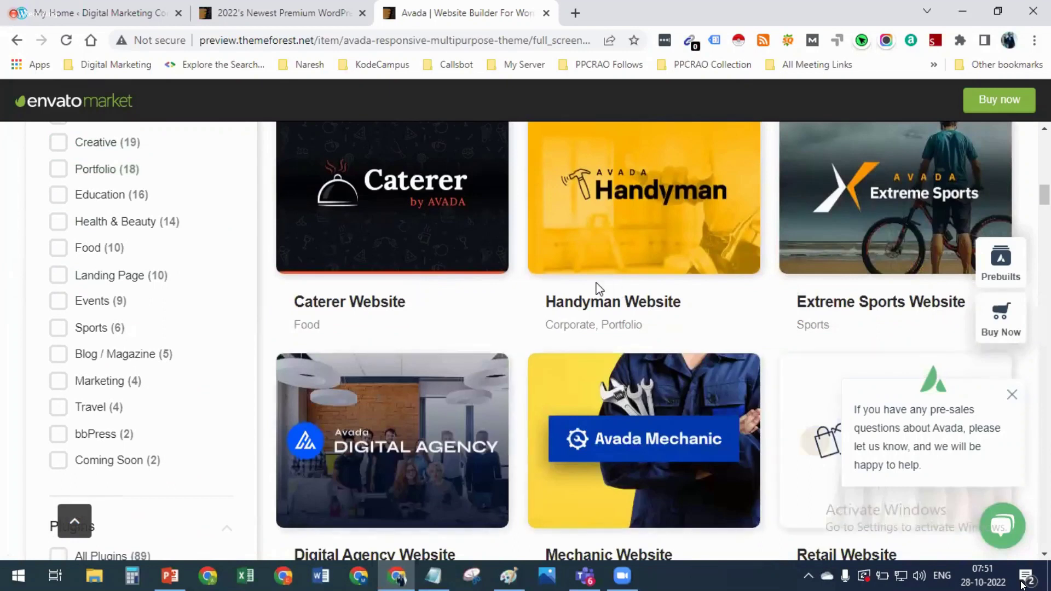
{"action": "scroll", "coordinate": [602, 296], "scroll_direction": "down", "scroll_amount": 4}
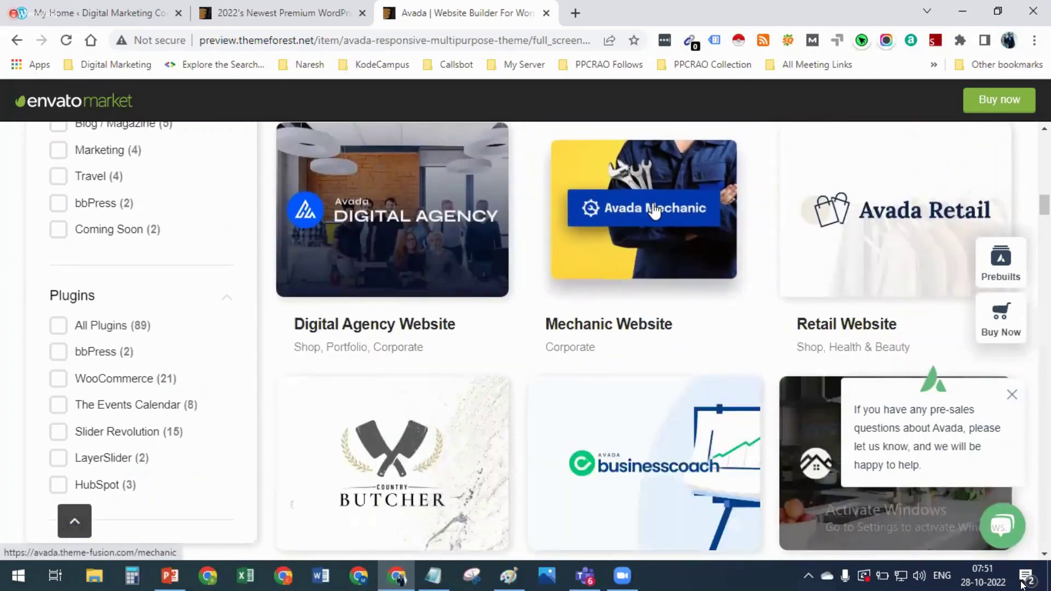
Open the Digital Agency prebuilt website and view its header navigation
{"action": "left_click", "coordinate": [400, 223]}
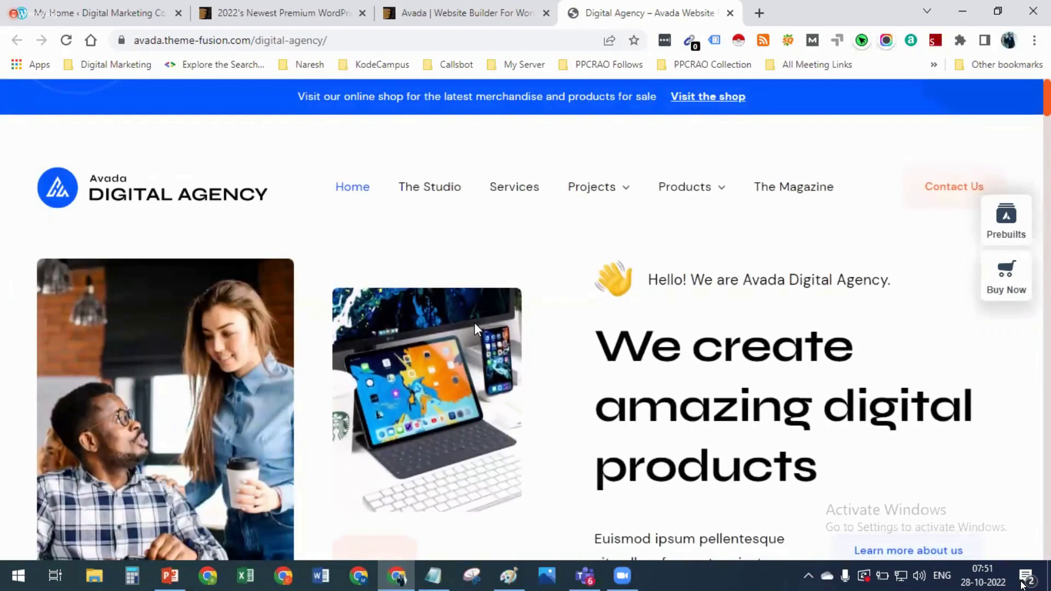
{"action": "scroll", "coordinate": [474, 323], "scroll_direction": "down", "scroll_amount": 8}
{"action": "scroll", "coordinate": [302, 226], "scroll_direction": "up", "scroll_amount": 9}
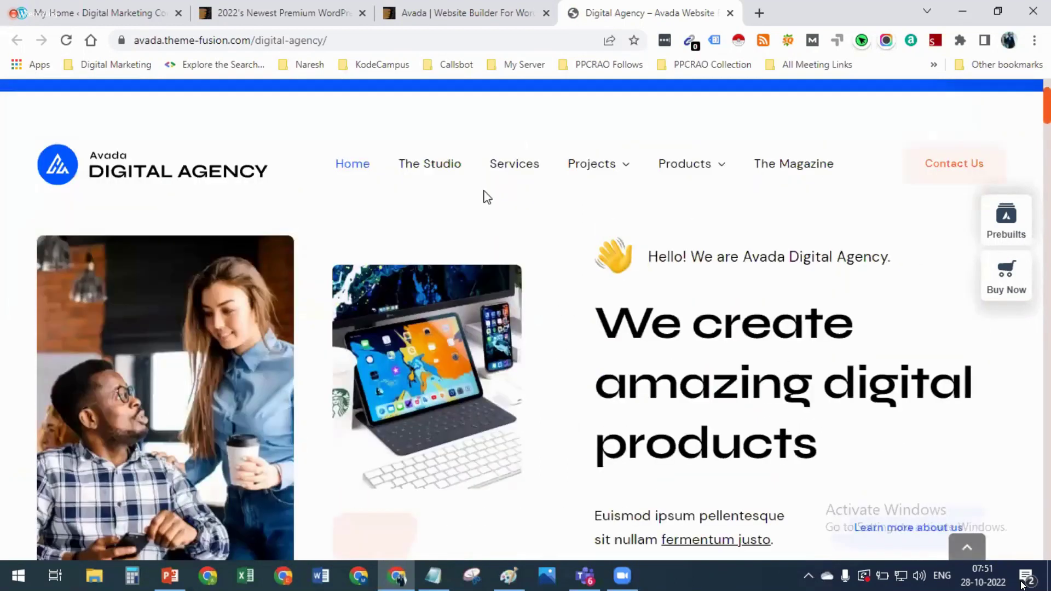
{"action": "mouse_move", "coordinate": [699, 189]}
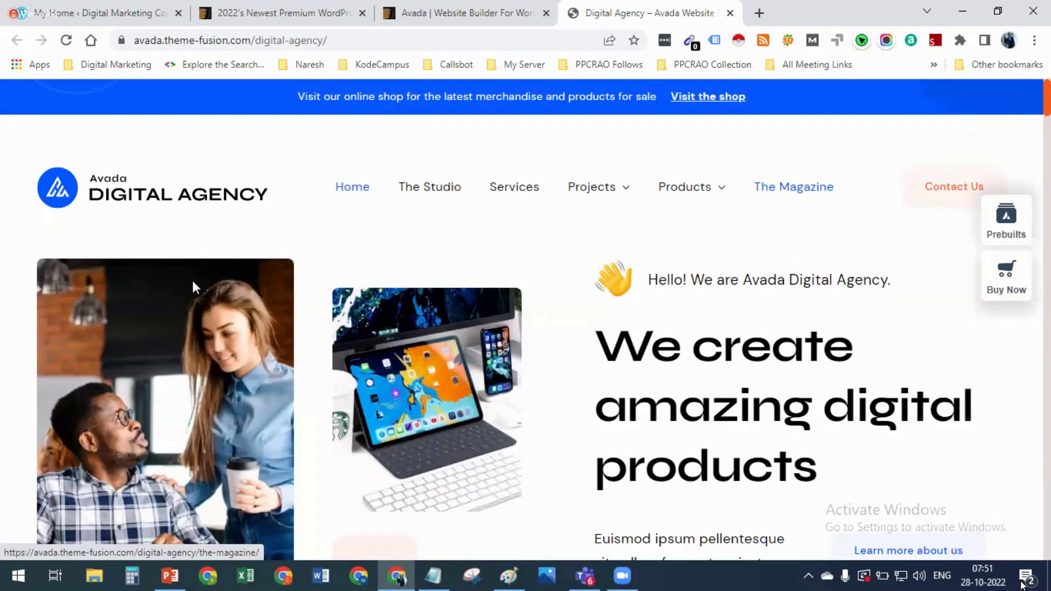
Examine the Digital Agency demo's page sections down to the footer and back up, including its projects, articles and products
{"action": "scroll", "coordinate": [418, 400], "scroll_direction": "down", "scroll_amount": 14}
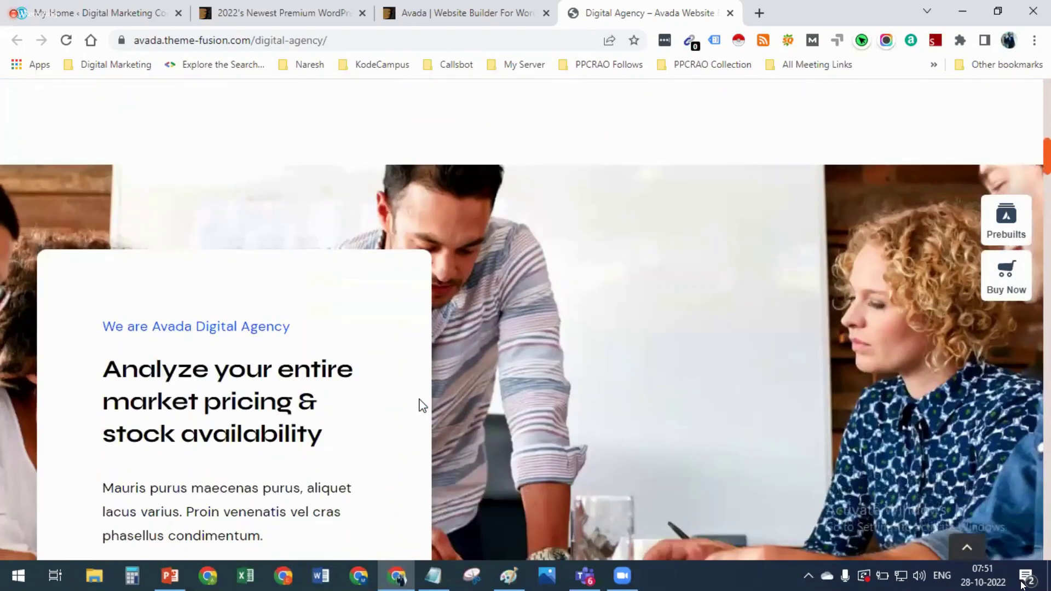
{"action": "scroll", "coordinate": [421, 405], "scroll_direction": "down", "scroll_amount": 12}
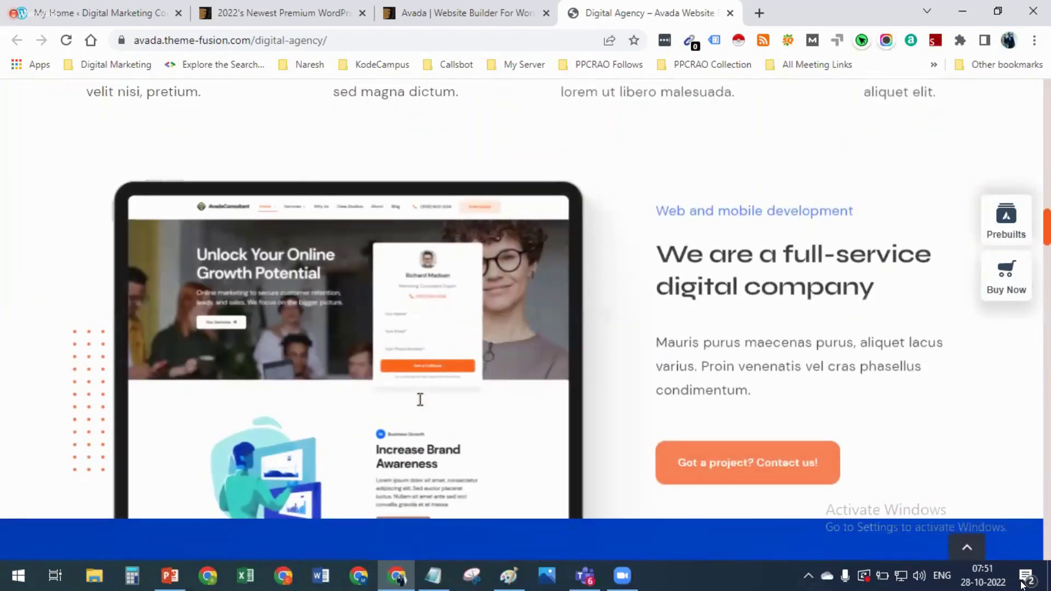
{"action": "scroll", "coordinate": [420, 399], "scroll_direction": "down", "scroll_amount": 12}
{"action": "scroll", "coordinate": [420, 400], "scroll_direction": "down", "scroll_amount": 12}
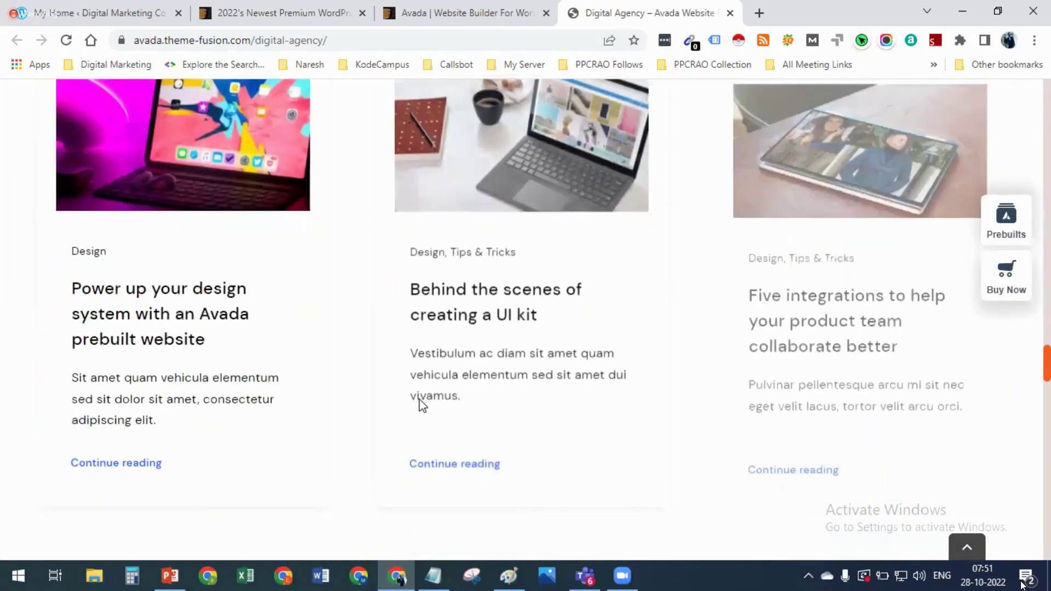
{"action": "scroll", "coordinate": [421, 404], "scroll_direction": "down", "scroll_amount": 10}
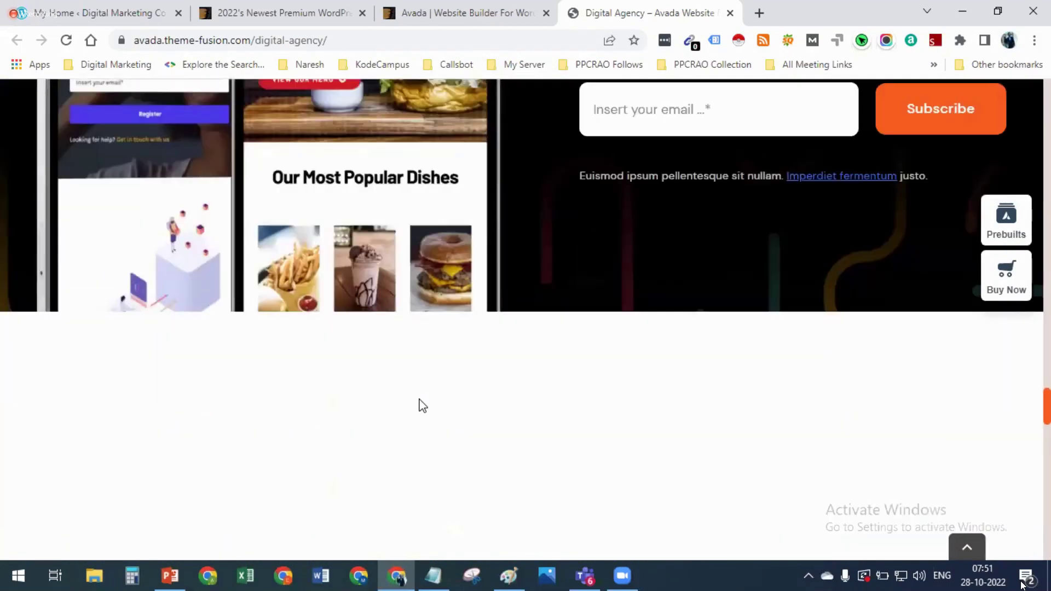
{"action": "scroll", "coordinate": [421, 405], "scroll_direction": "down", "scroll_amount": 10}
{"action": "scroll", "coordinate": [419, 399], "scroll_direction": "down", "scroll_amount": 6}
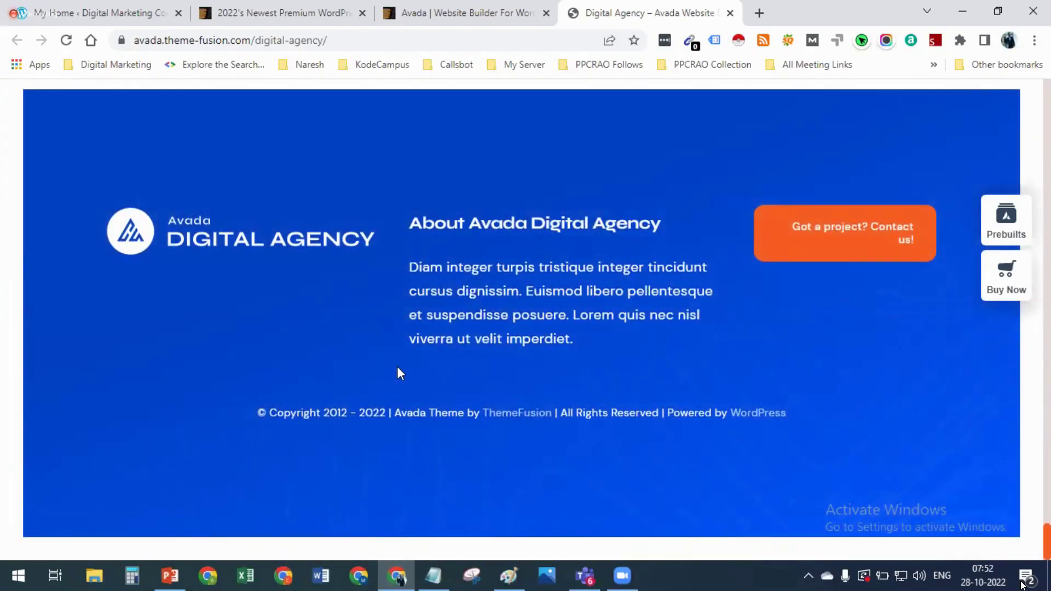
{"action": "scroll", "coordinate": [397, 368], "scroll_direction": "up", "scroll_amount": 12}
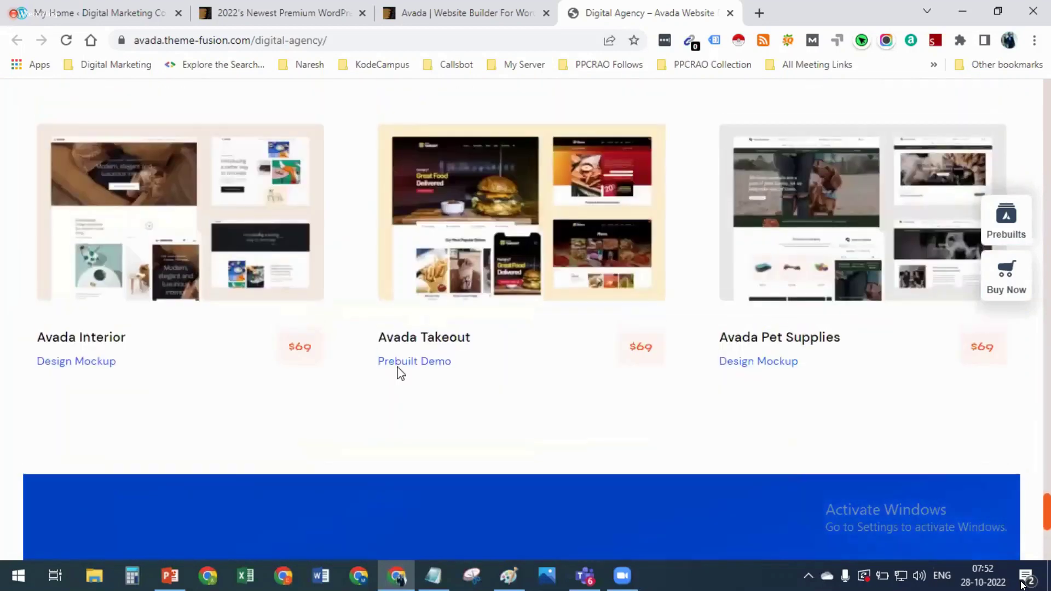
{"action": "scroll", "coordinate": [400, 373], "scroll_direction": "up", "scroll_amount": 15}
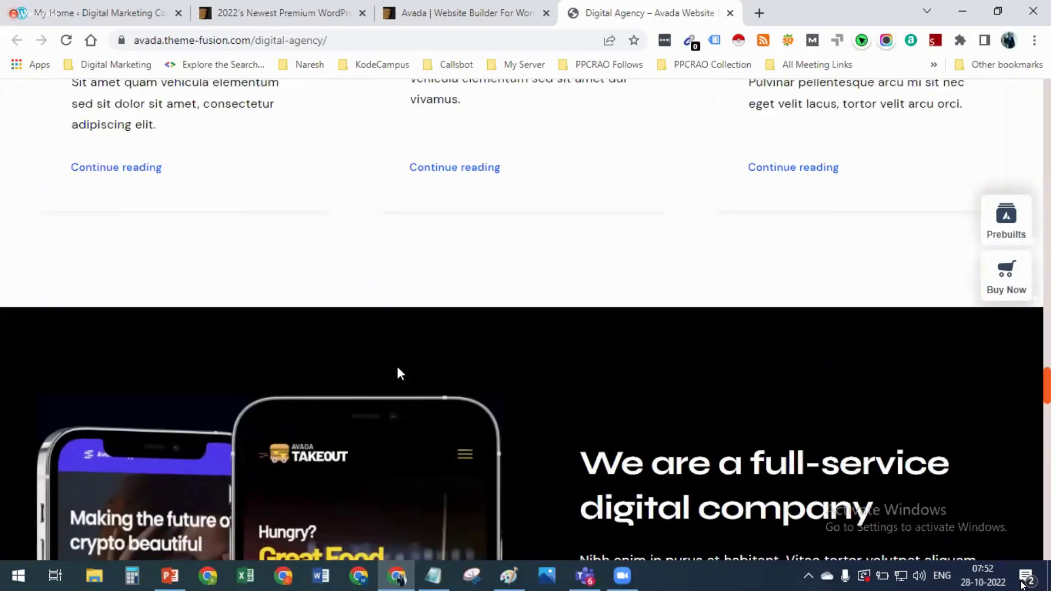
{"action": "scroll", "coordinate": [401, 374], "scroll_direction": "up", "scroll_amount": 15}
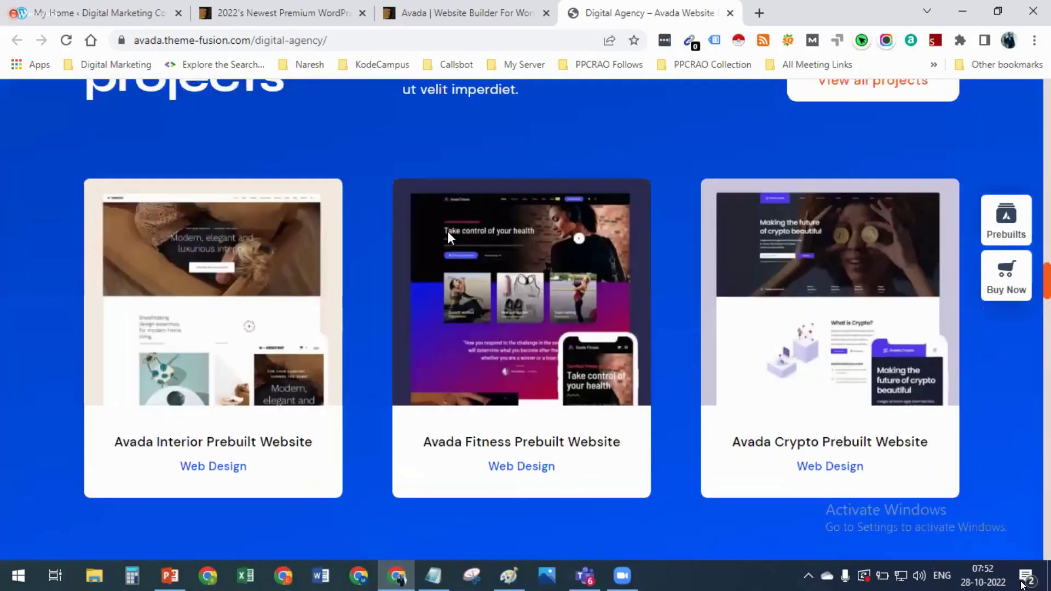
{"action": "scroll", "coordinate": [450, 237], "scroll_direction": "up", "scroll_amount": 15}
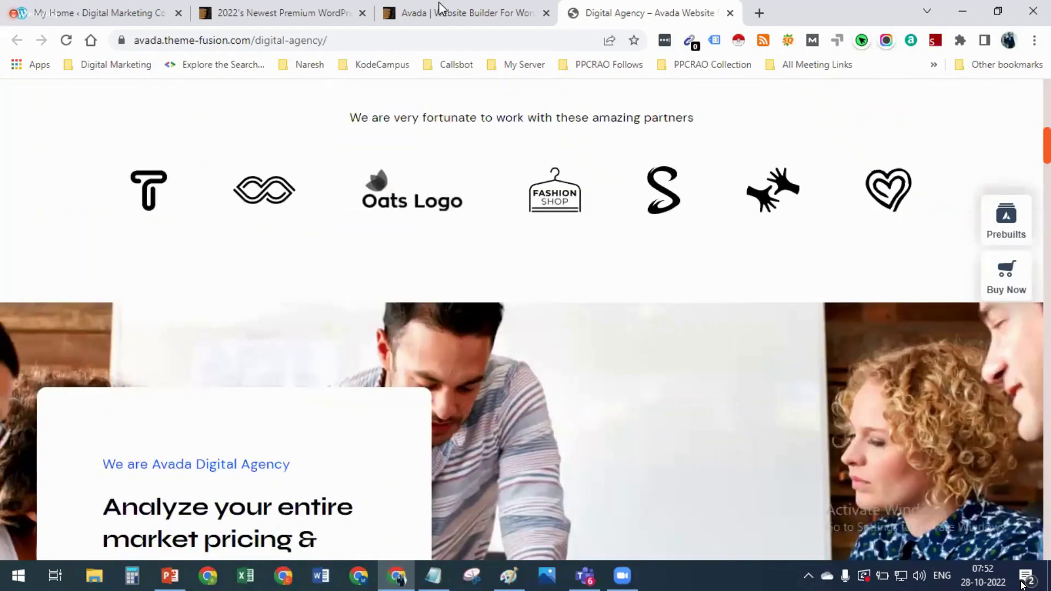
Return to the ThemeForest WordPress theme list and browse further best-selling themes
{"action": "key", "text": "ctrl+shift+Tab"}
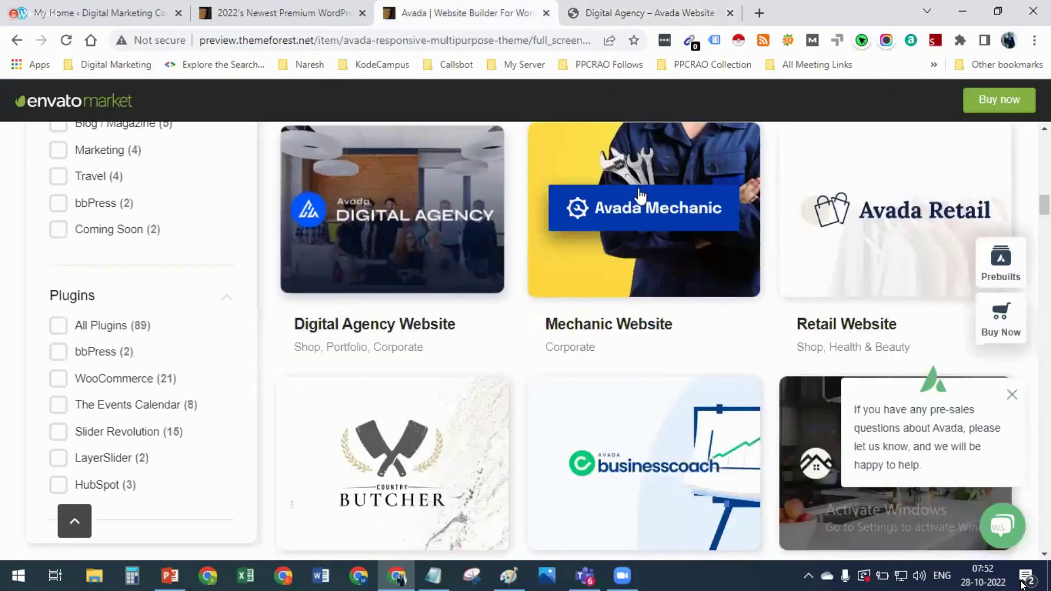
{"action": "key", "text": "ctrl+shift+Tab"}
{"action": "scroll", "coordinate": [708, 394], "scroll_direction": "down", "scroll_amount": 8}
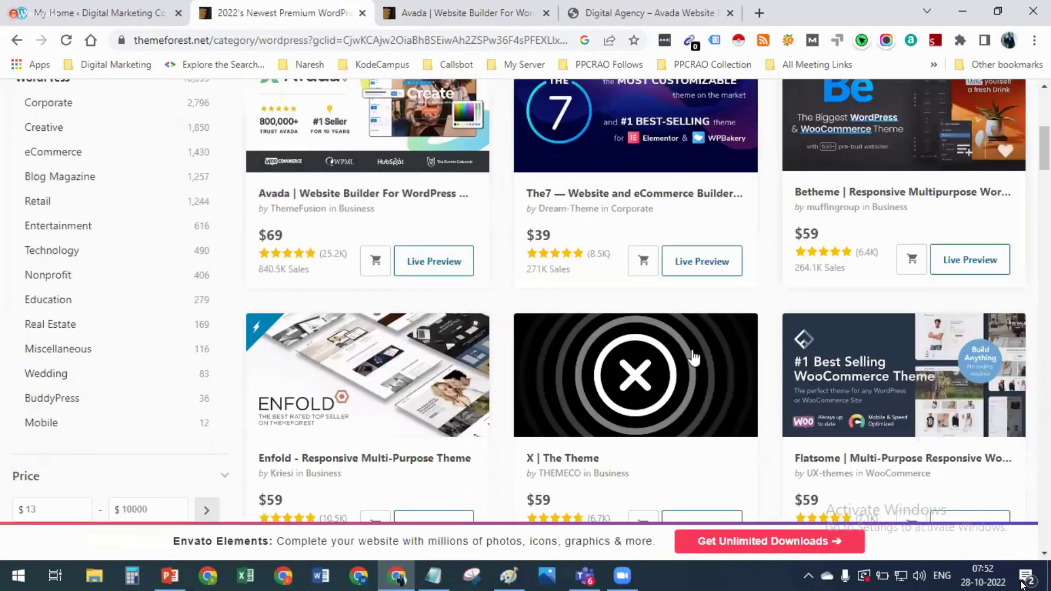
{"action": "scroll", "coordinate": [865, 358], "scroll_direction": "down", "scroll_amount": 10}
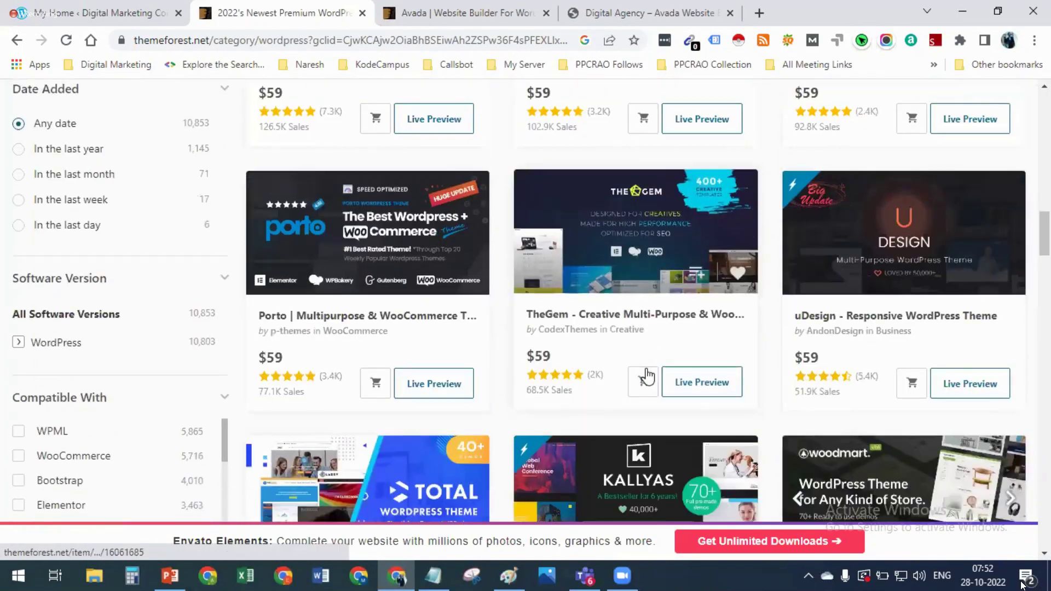
{"action": "left_click", "coordinate": [644, 378]}
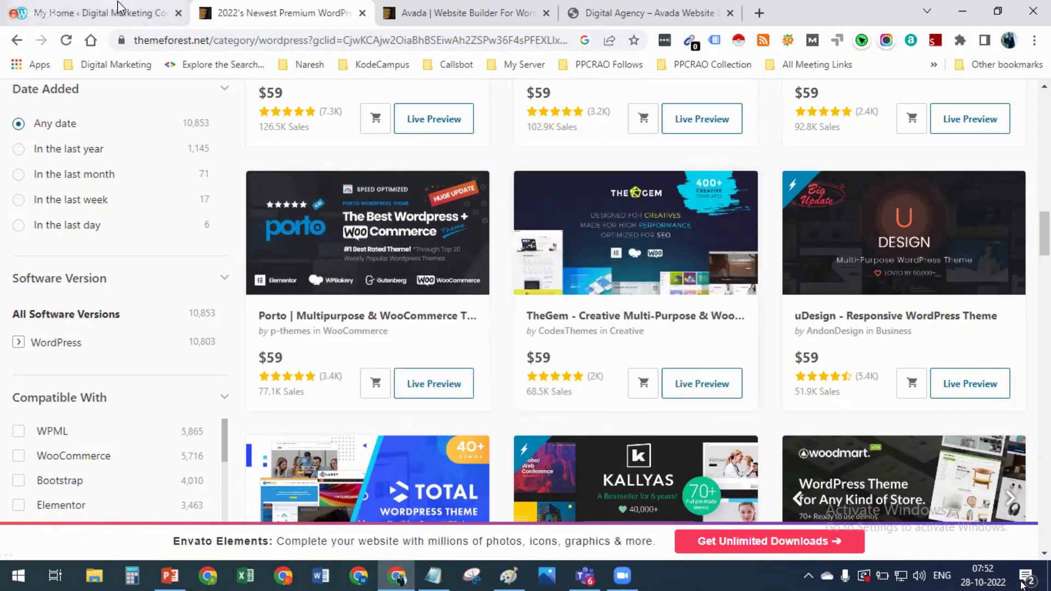
Switch back to the WordPress.com My Home dashboard and look over the Avada and Pages menu entries
{"action": "left_click", "coordinate": [129, 12]}
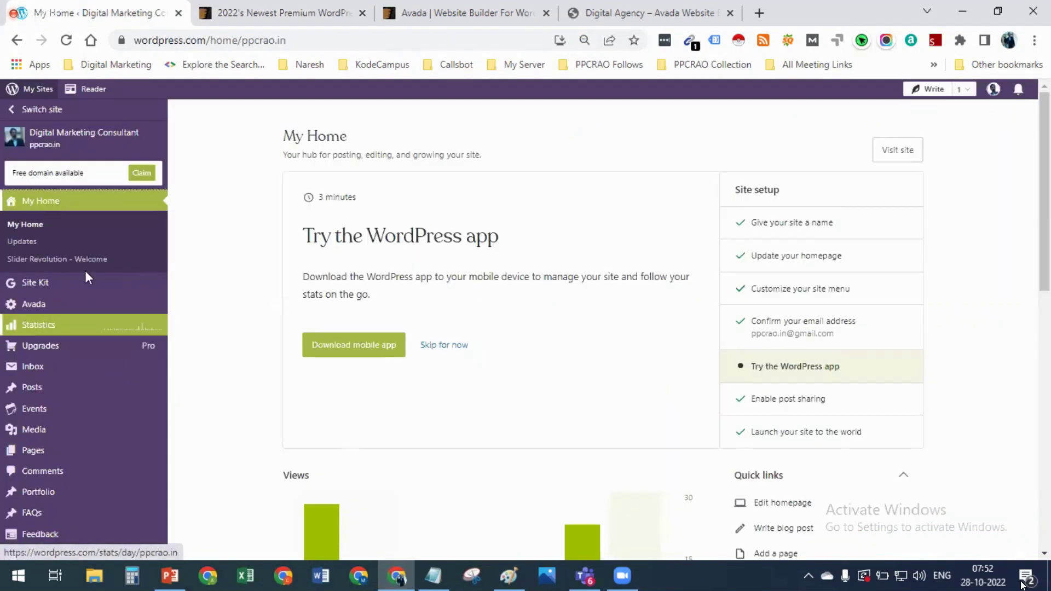
{"action": "mouse_move", "coordinate": [65, 312]}
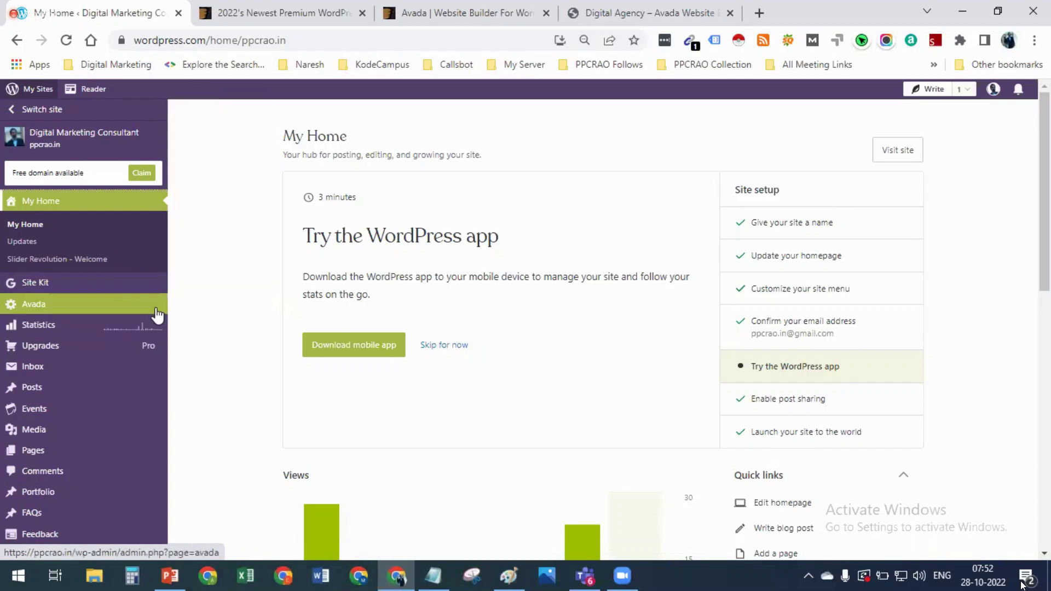
{"action": "scroll", "coordinate": [212, 315], "scroll_direction": "down", "scroll_amount": 3}
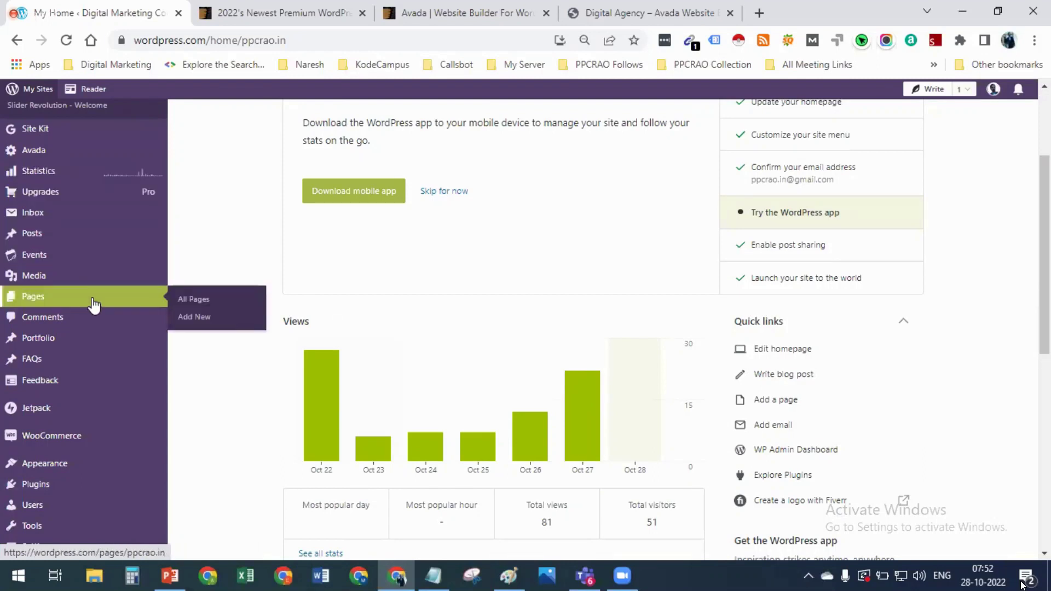
Open the site's Media library and view its documents, videos, audio files and images in turn
{"action": "left_click", "coordinate": [103, 283]}
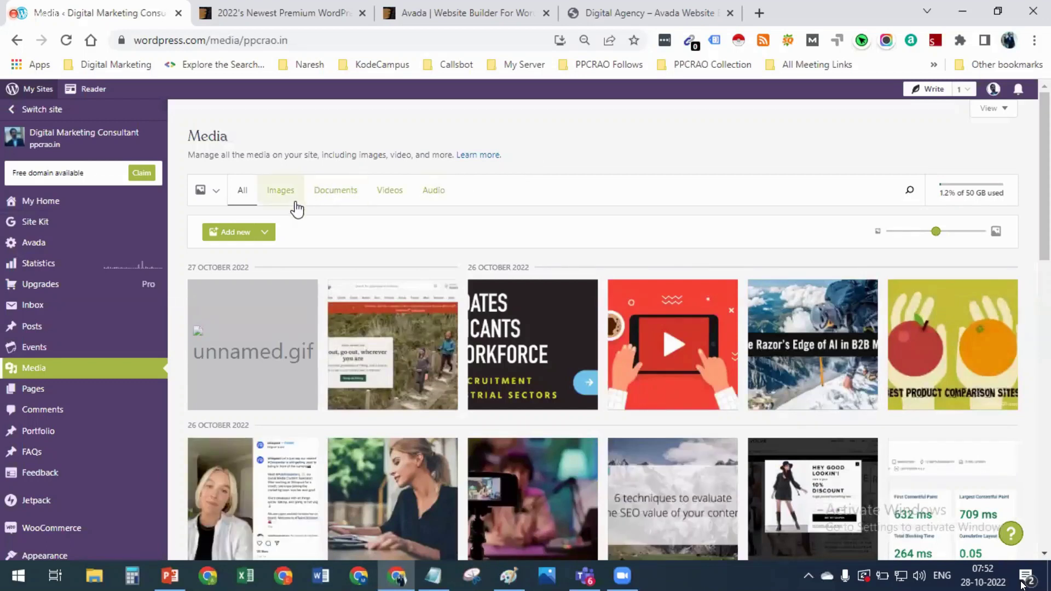
{"action": "scroll", "coordinate": [370, 340], "scroll_direction": "down", "scroll_amount": 1}
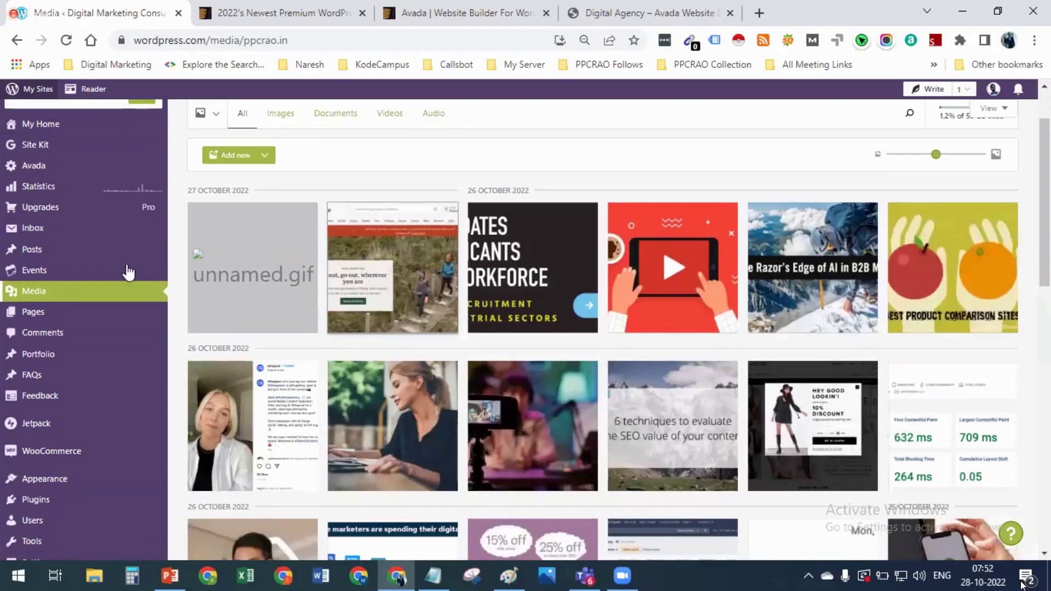
{"action": "left_click", "coordinate": [346, 121]}
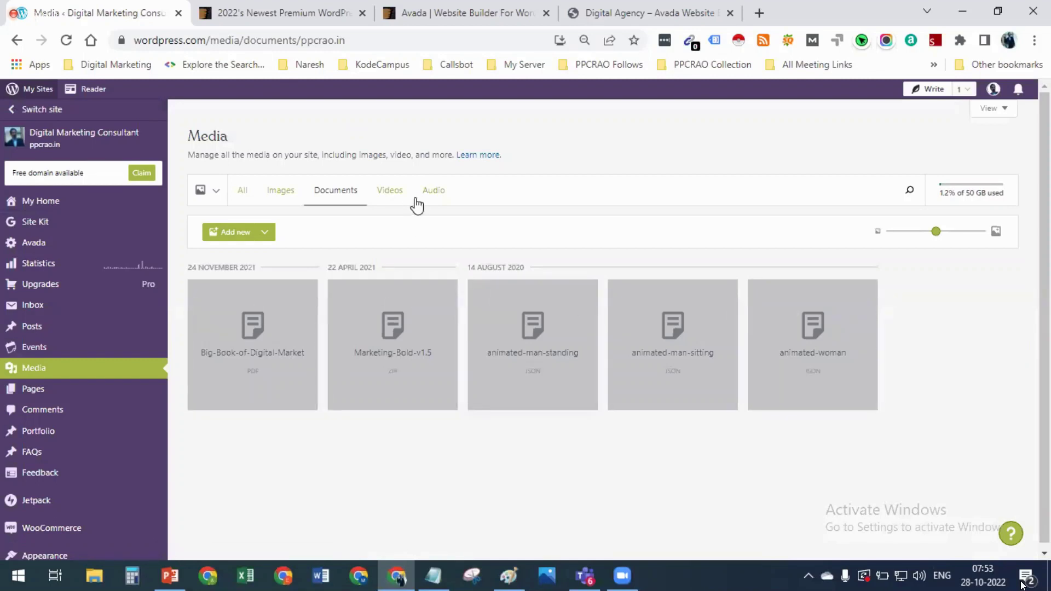
{"action": "left_click", "coordinate": [396, 204]}
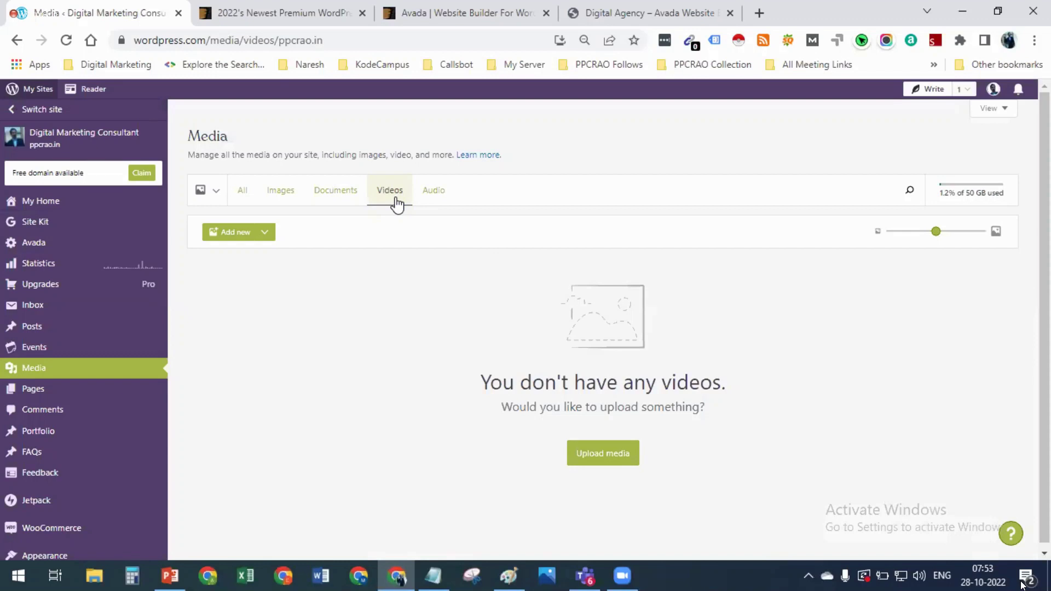
{"action": "left_click", "coordinate": [433, 208]}
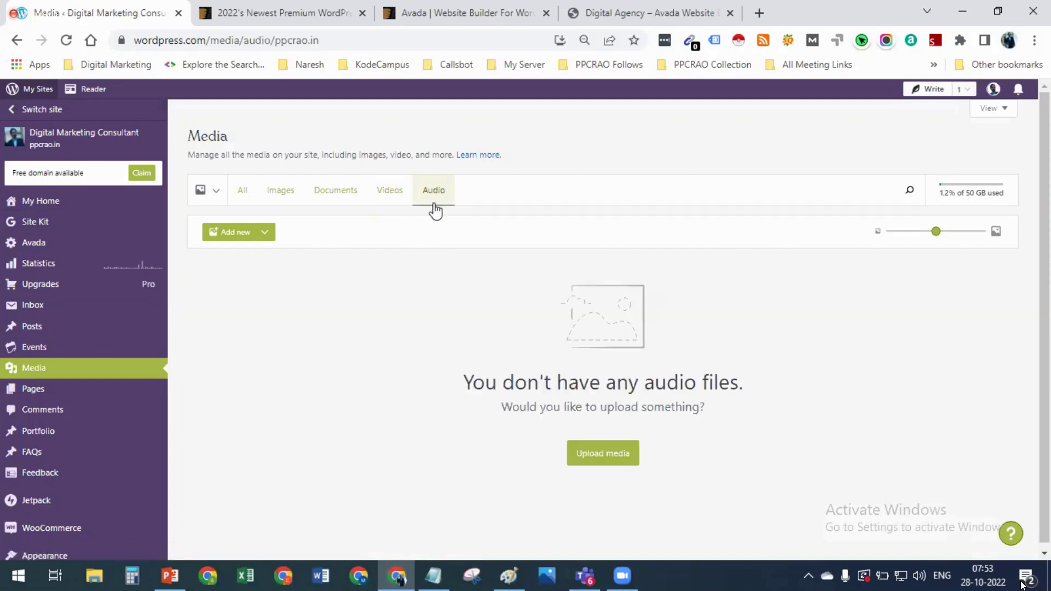
{"action": "left_click", "coordinate": [292, 198]}
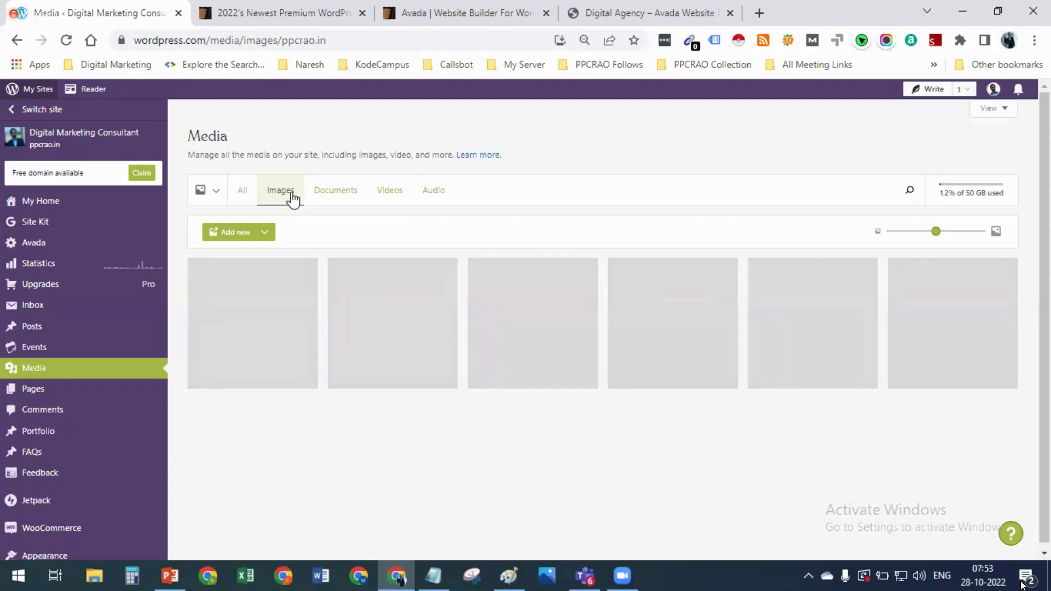
{"action": "scroll", "coordinate": [586, 160], "scroll_direction": "down", "scroll_amount": 3}
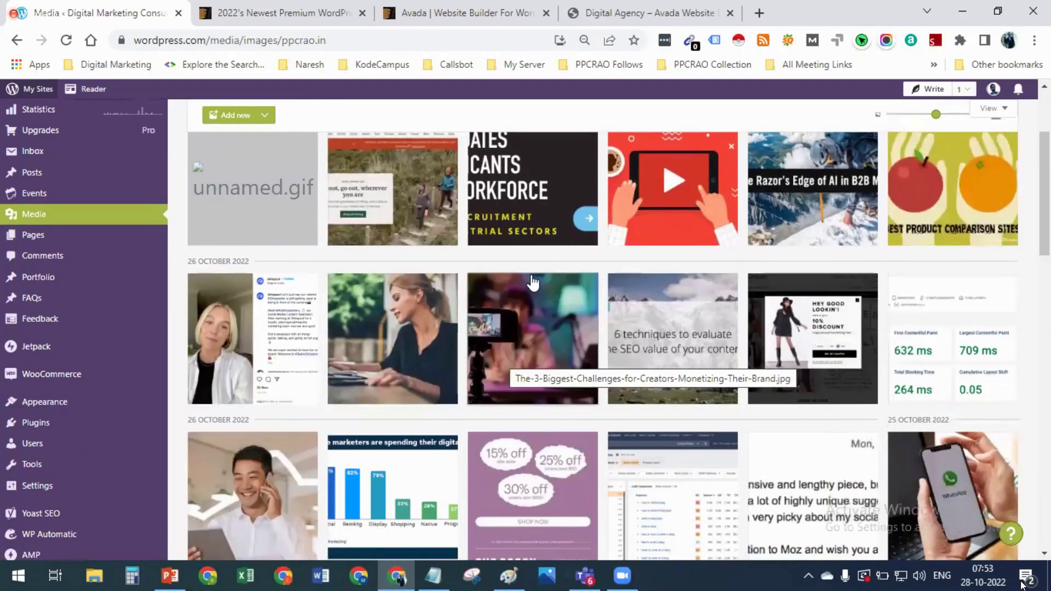
{"action": "scroll", "coordinate": [534, 282], "scroll_direction": "up", "scroll_amount": 2}
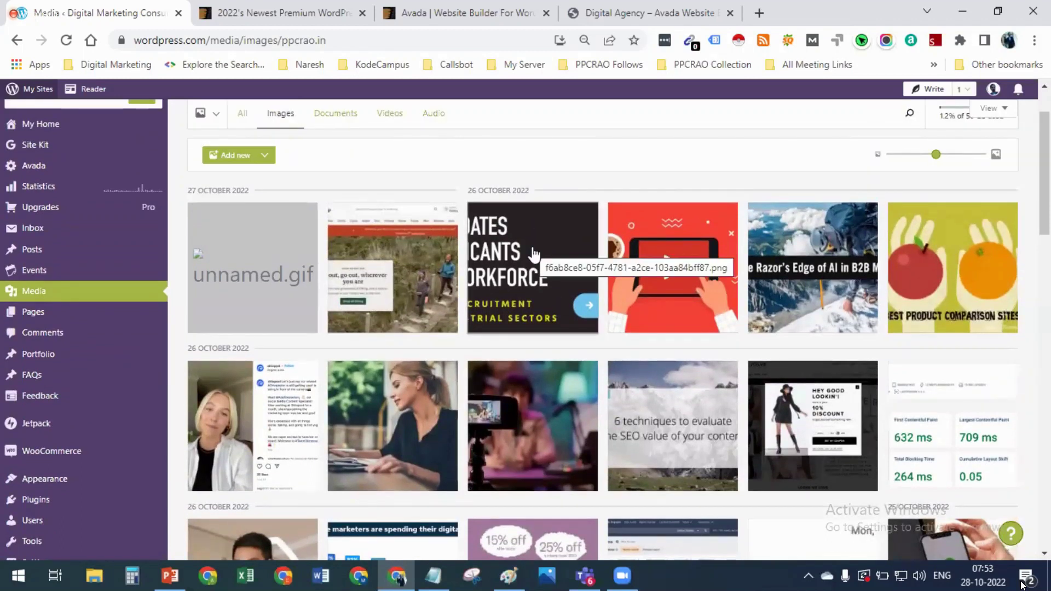
Open the details of the "More Candidates" banner image, highlight its URL, review the file information and close the details
{"action": "left_click", "coordinate": [534, 255]}
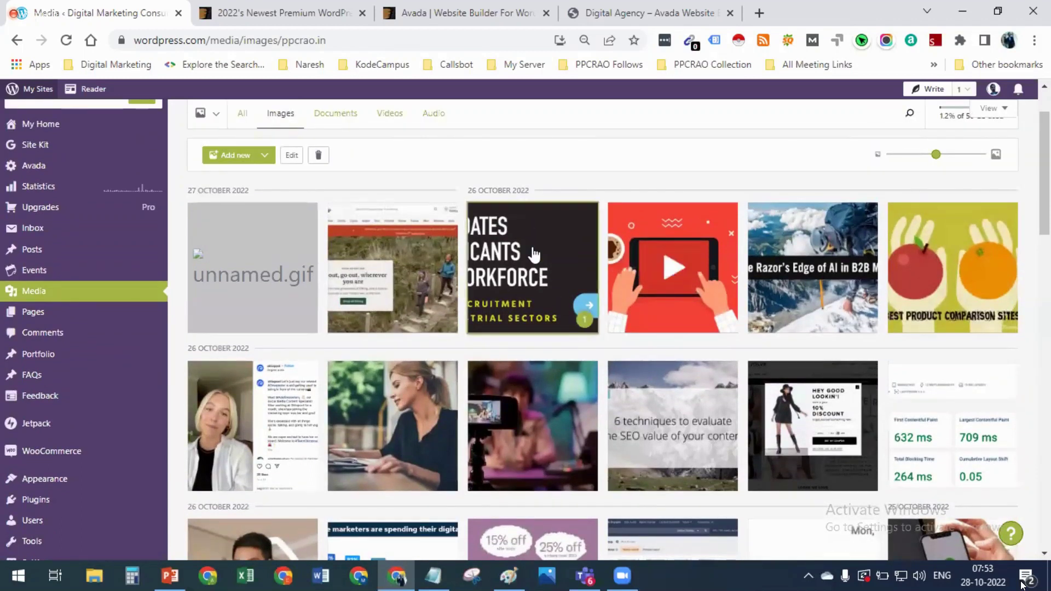
{"action": "left_click", "coordinate": [291, 156]}
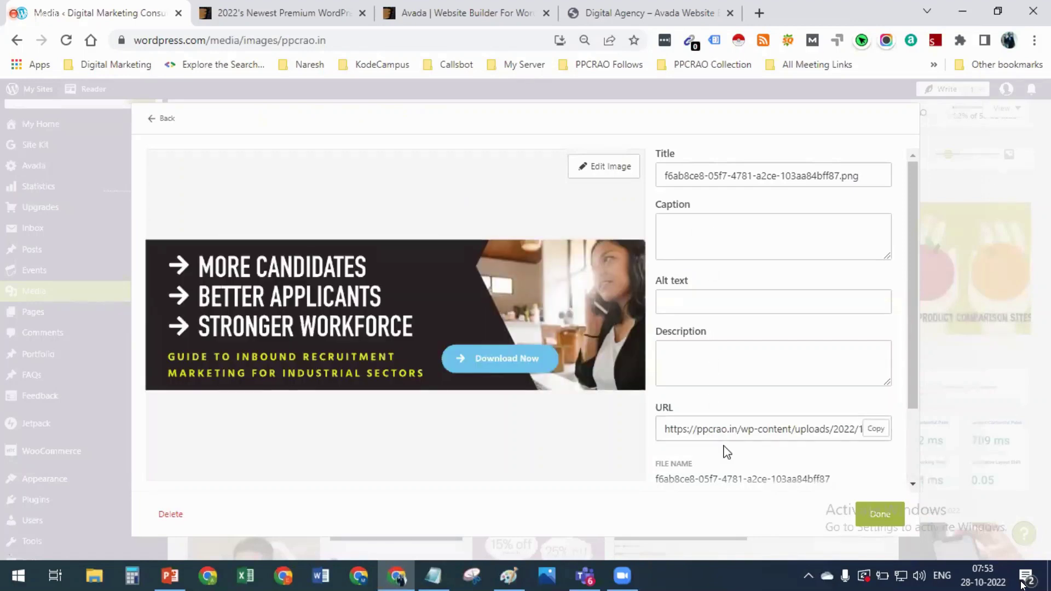
{"action": "scroll", "coordinate": [727, 452], "scroll_direction": "down", "scroll_amount": 1}
{"action": "left_click", "coordinate": [728, 356]}
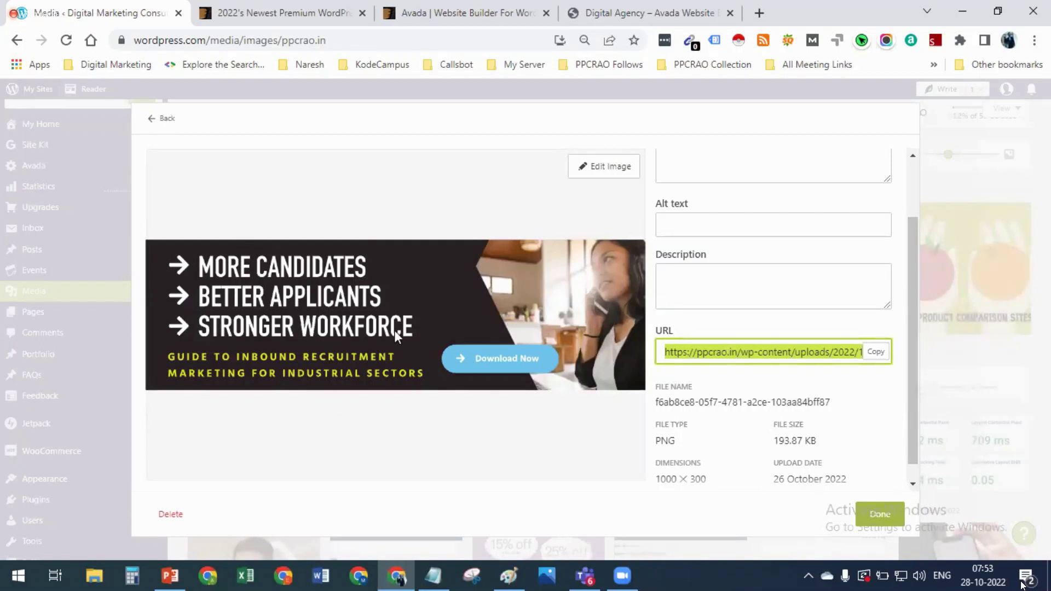
{"action": "scroll", "coordinate": [757, 380], "scroll_direction": "down", "scroll_amount": 1}
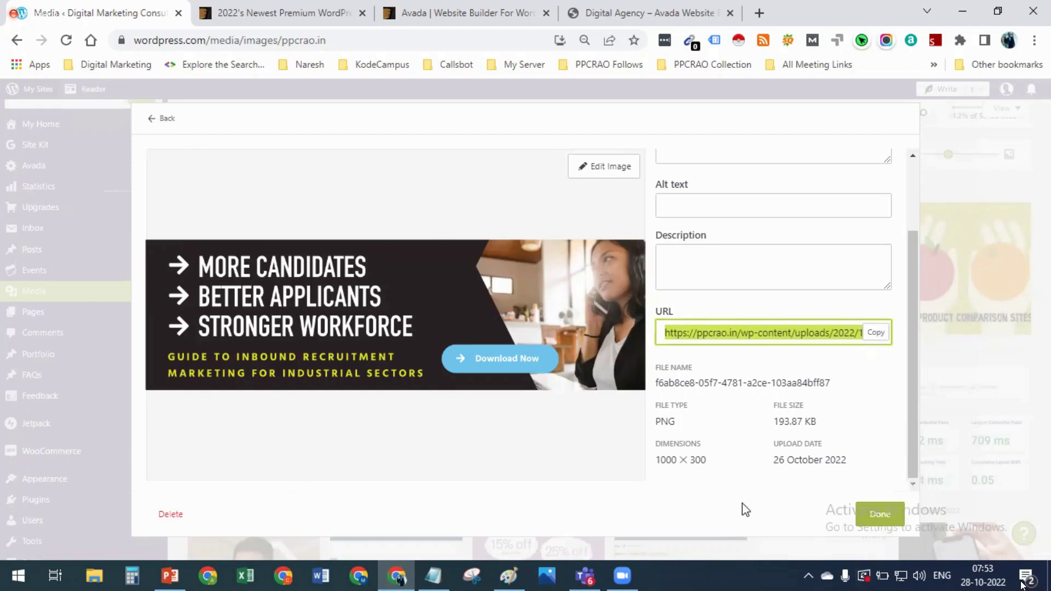
{"action": "left_click", "coordinate": [874, 516]}
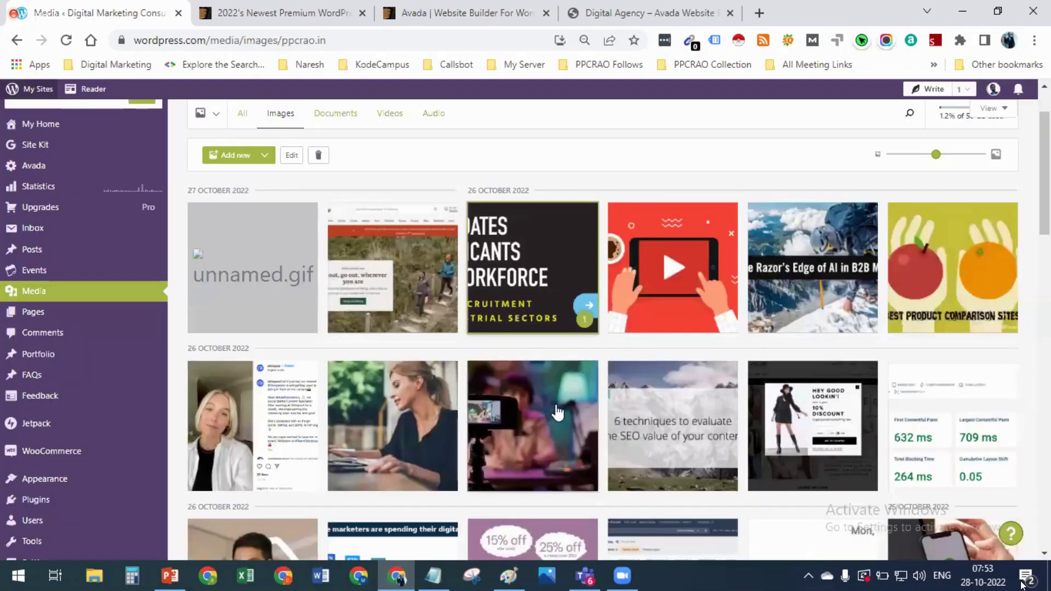
Browse the older images in the Media library
{"action": "scroll", "coordinate": [552, 422], "scroll_direction": "down", "scroll_amount": 3}
{"action": "scroll", "coordinate": [465, 392], "scroll_direction": "down", "scroll_amount": 6}
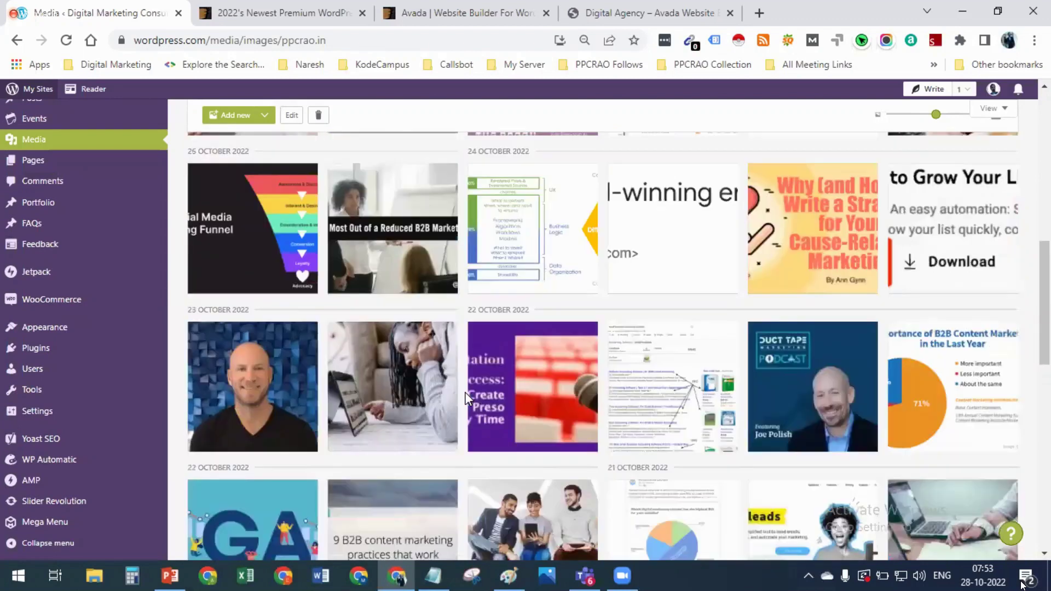
{"action": "scroll", "coordinate": [465, 392], "scroll_direction": "down", "scroll_amount": 14}
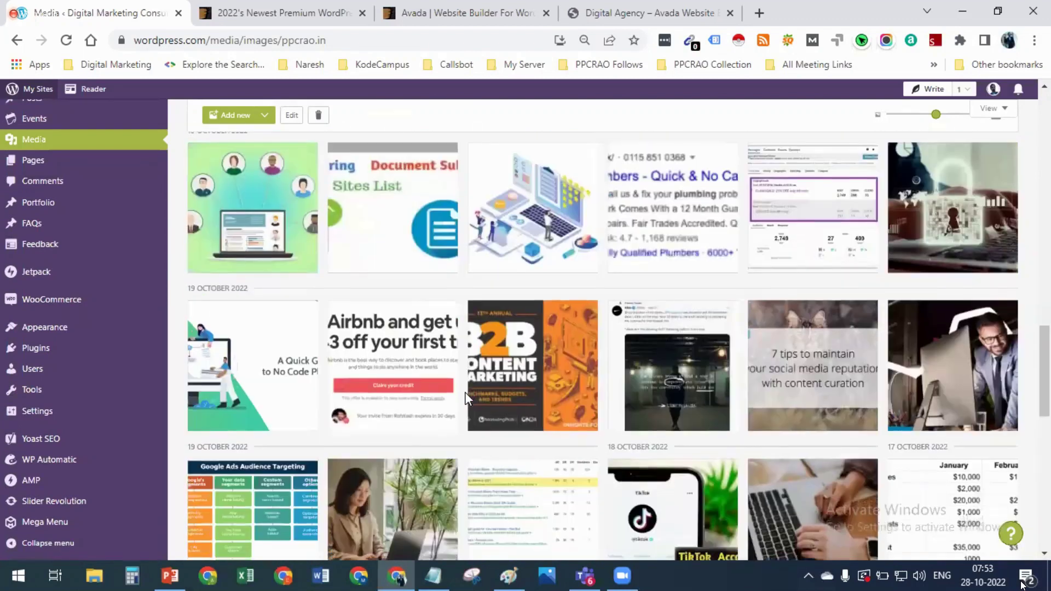
{"action": "scroll", "coordinate": [465, 392], "scroll_direction": "down", "scroll_amount": 4}
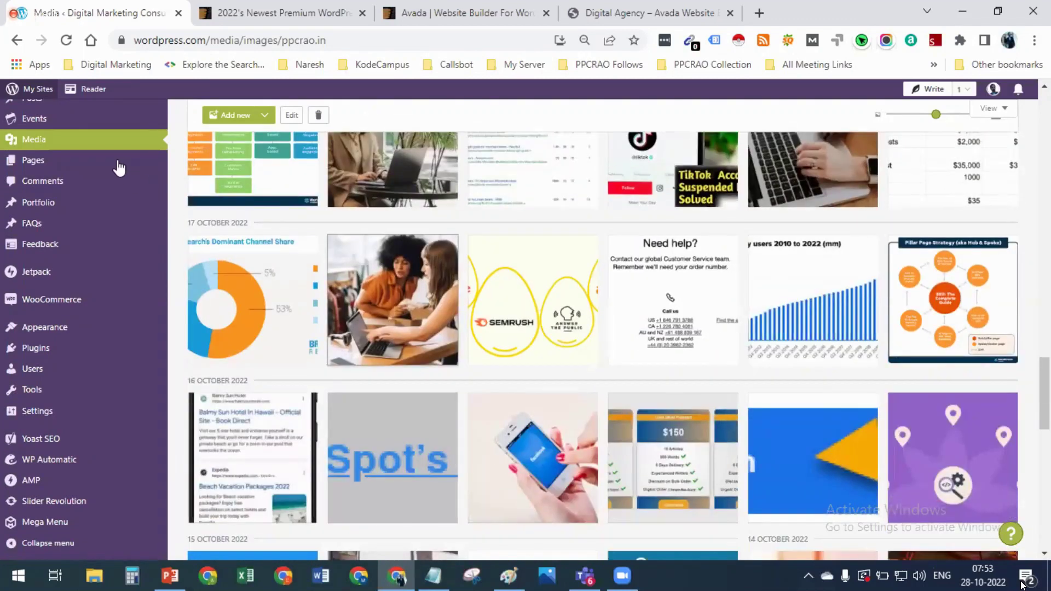
Open the site's Pages list and show the Settings submenu entries
{"action": "left_click", "coordinate": [118, 164]}
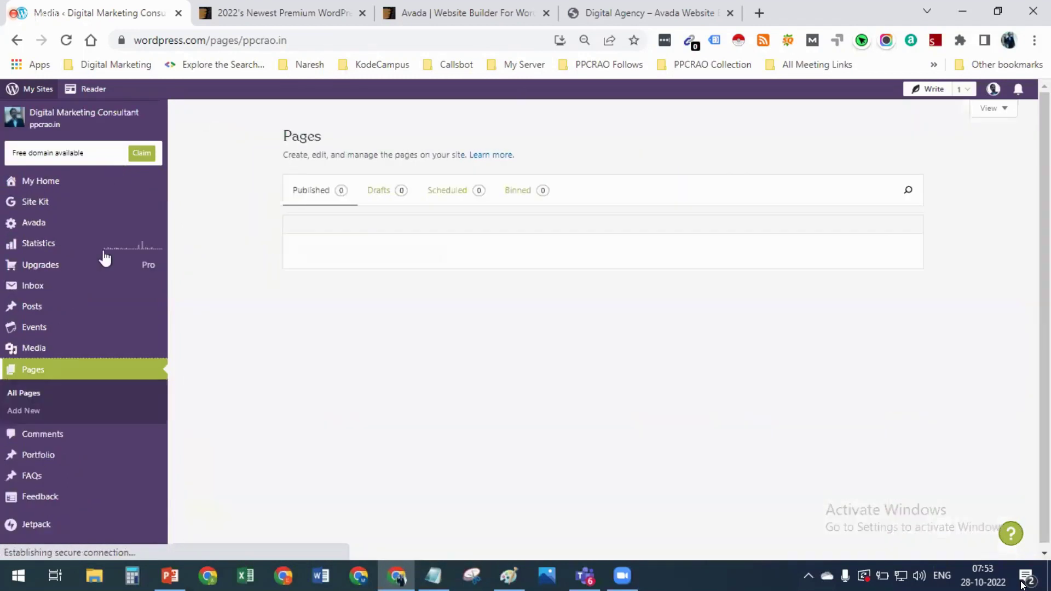
{"action": "scroll", "coordinate": [101, 373], "scroll_direction": "down", "scroll_amount": 5}
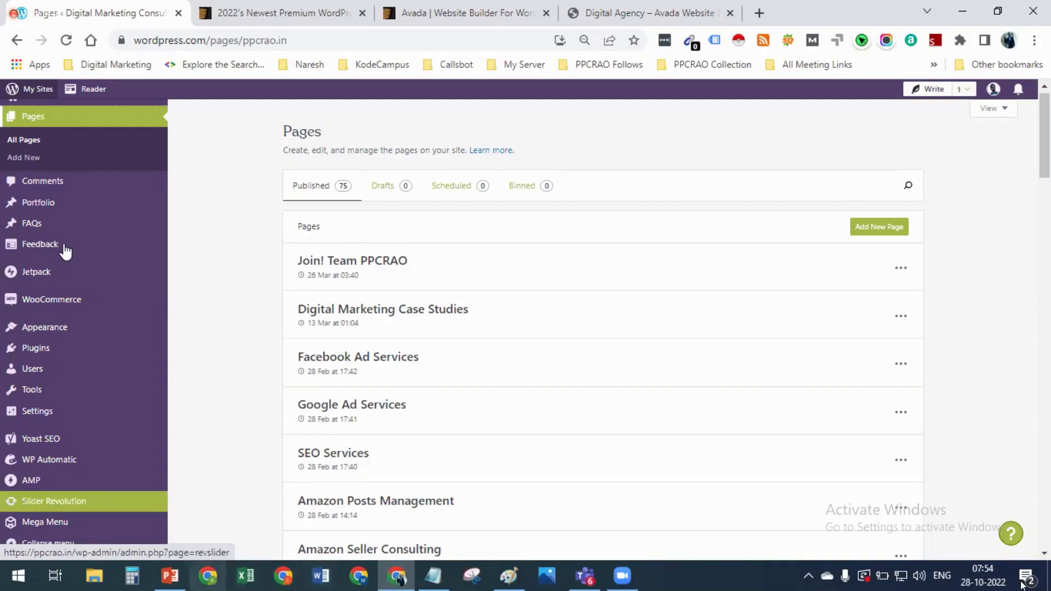
{"action": "scroll", "coordinate": [64, 315], "scroll_direction": "down", "scroll_amount": 1}
{"action": "scroll", "coordinate": [64, 377], "scroll_direction": "down", "scroll_amount": 3}
{"action": "mouse_move", "coordinate": [68, 414]}
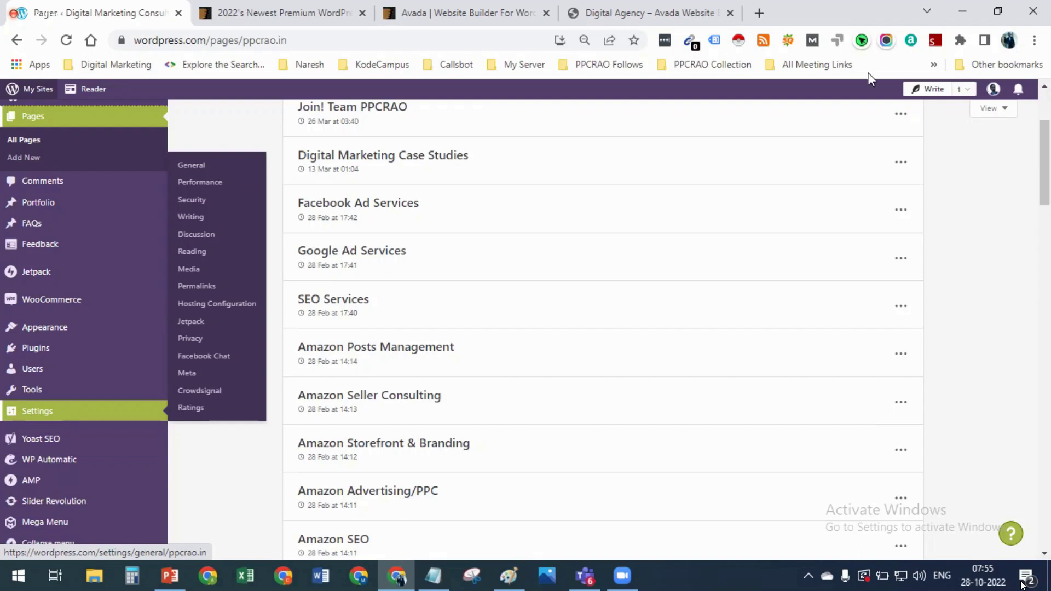
Skim the published pages for the ad, Amazon, marketplace and eCommerce services and return to the start of the list
{"action": "scroll", "coordinate": [957, 348], "scroll_direction": "down", "scroll_amount": 3}
{"action": "scroll", "coordinate": [957, 352], "scroll_direction": "down", "scroll_amount": 18}
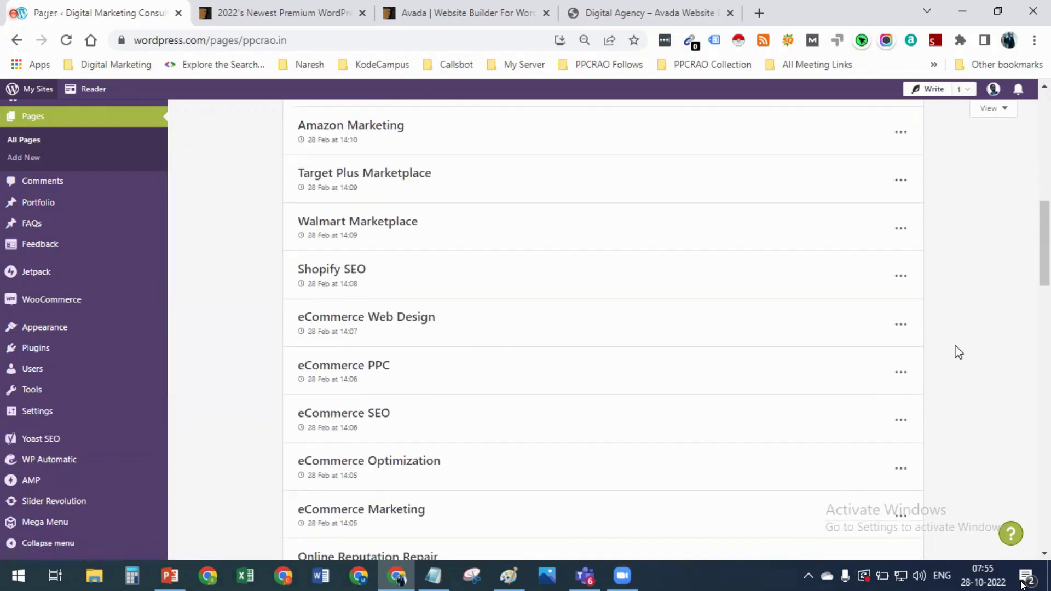
{"action": "scroll", "coordinate": [956, 351], "scroll_direction": "down", "scroll_amount": 5}
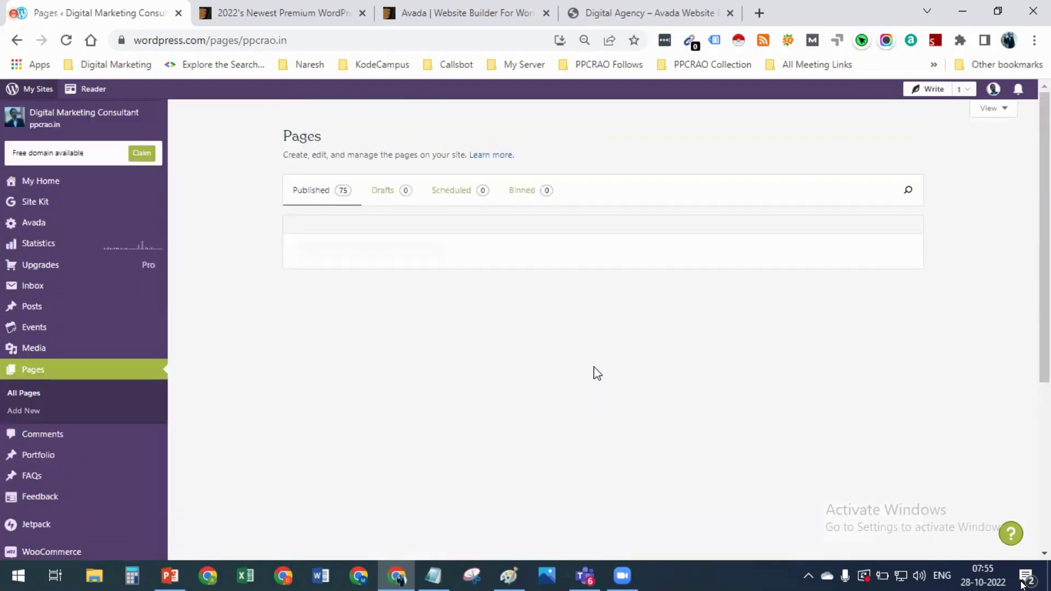
{"action": "scroll", "coordinate": [297, 340], "scroll_direction": "down", "scroll_amount": 4}
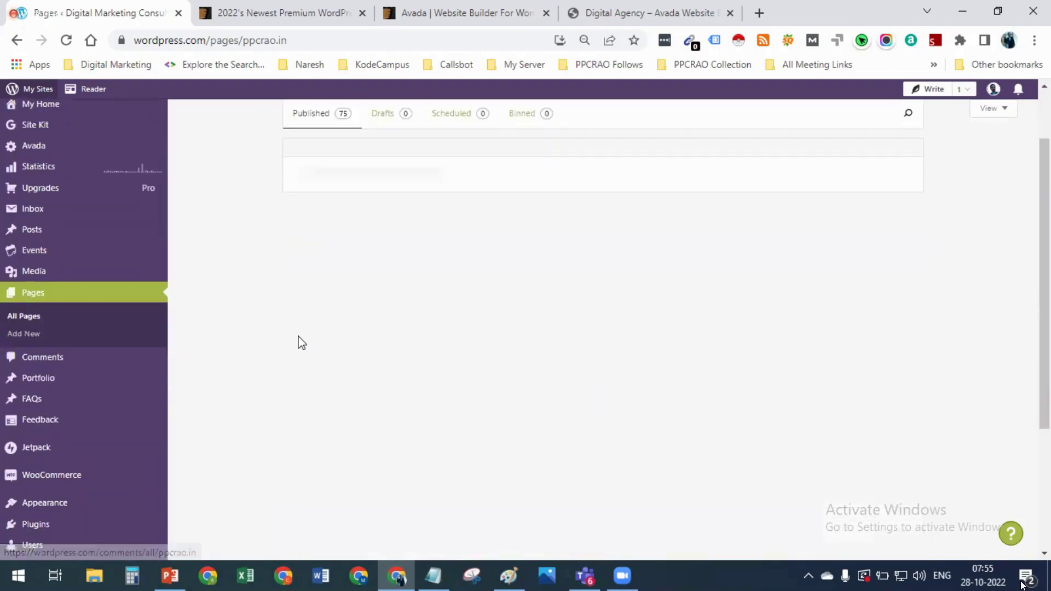
{"action": "scroll", "coordinate": [297, 339], "scroll_direction": "up", "scroll_amount": 4}
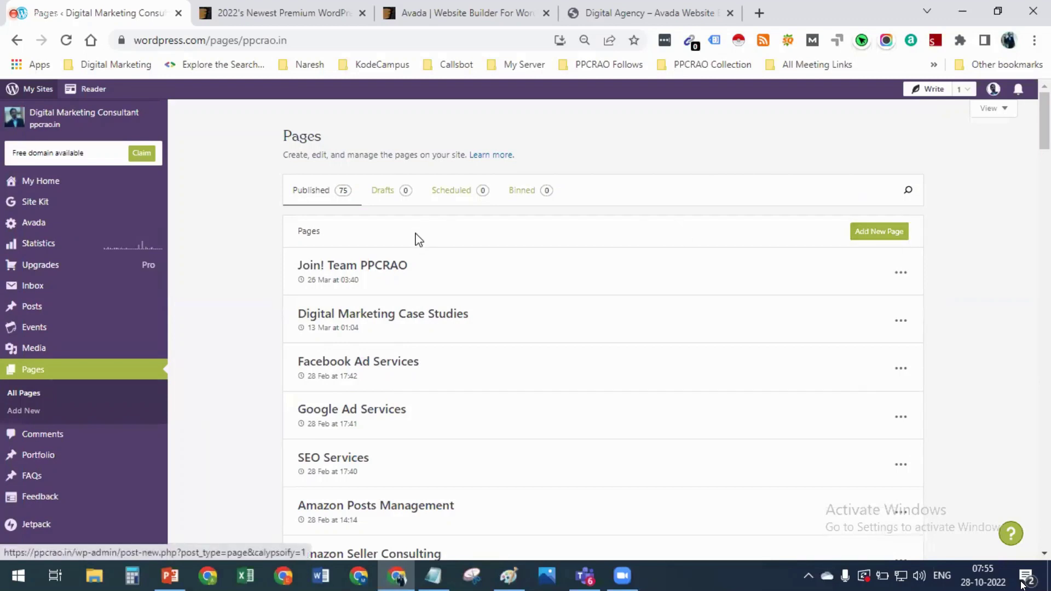
{"action": "scroll", "coordinate": [417, 362], "scroll_direction": "down", "scroll_amount": 3}
{"action": "scroll", "coordinate": [417, 363], "scroll_direction": "down", "scroll_amount": 3}
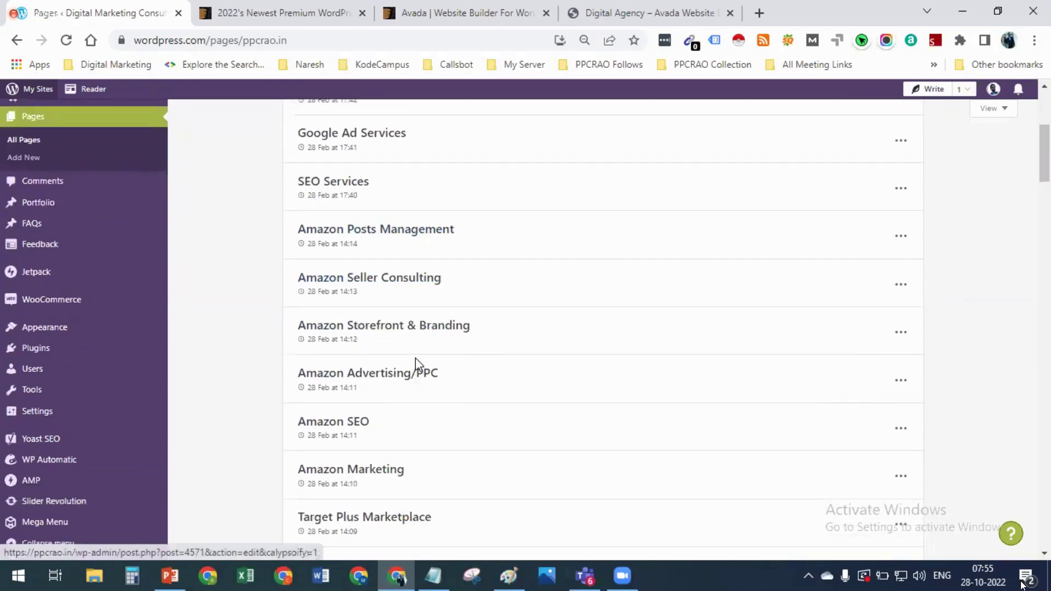
{"action": "scroll", "coordinate": [417, 362], "scroll_direction": "up", "scroll_amount": 6}
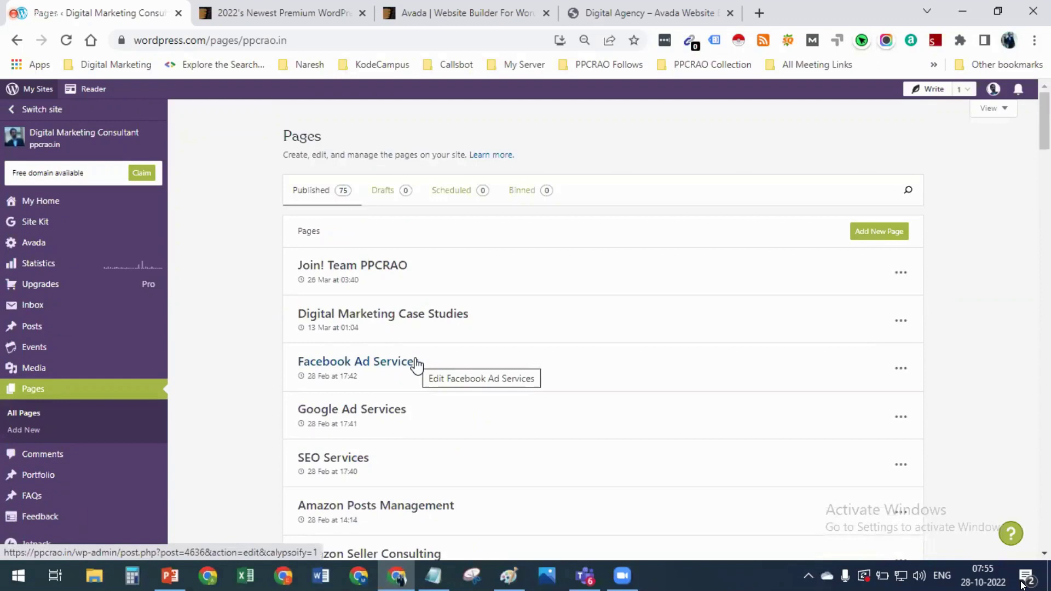
Examine the published service pages from Facebook Ad Services through social media and SEO to the consultant keyword pages
{"action": "scroll", "coordinate": [347, 366], "scroll_direction": "down", "scroll_amount": 10}
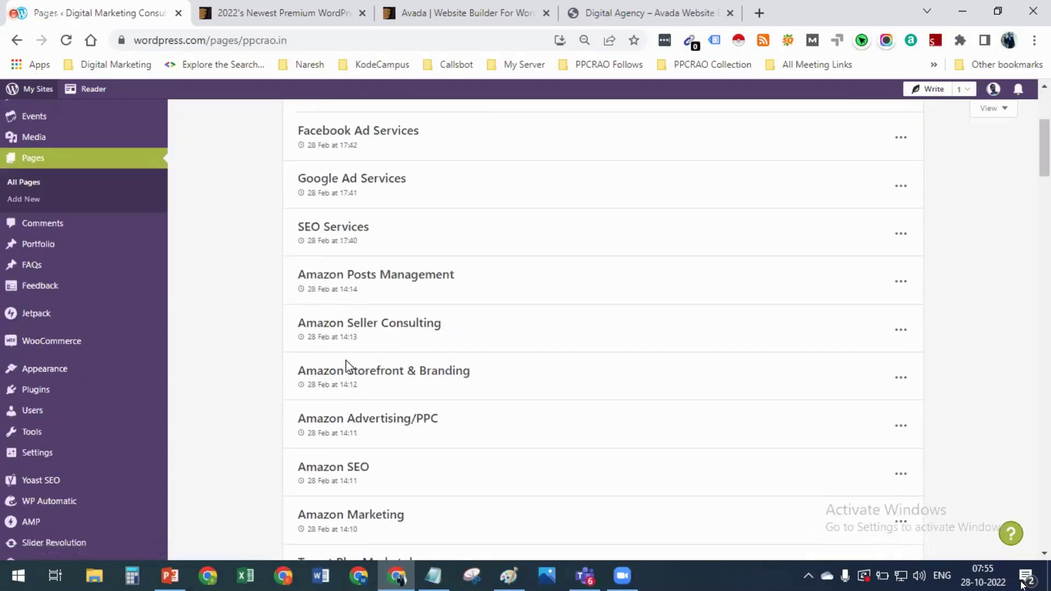
{"action": "scroll", "coordinate": [487, 321], "scroll_direction": "down", "scroll_amount": 9}
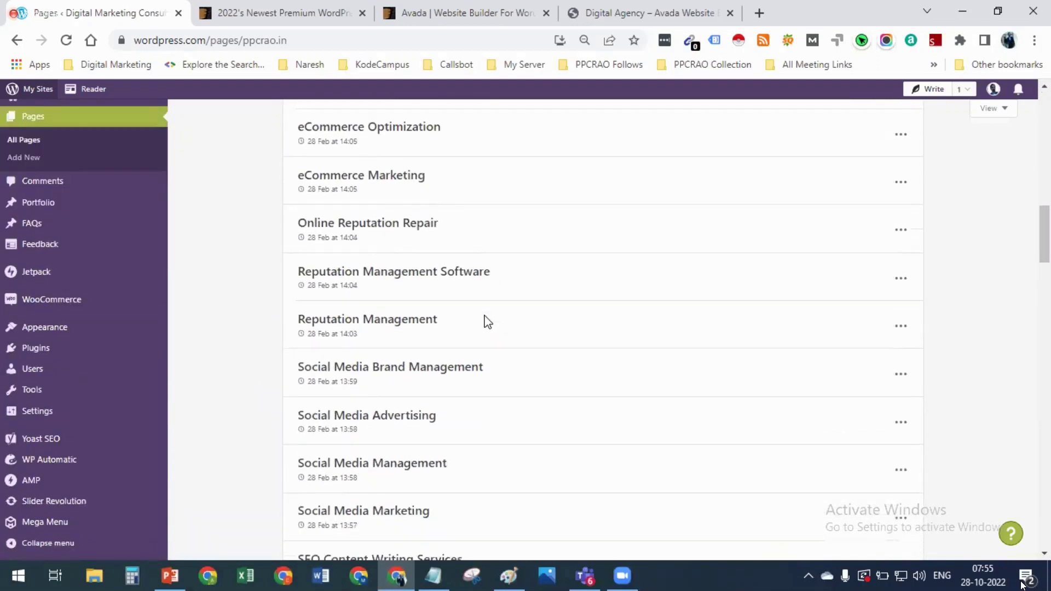
{"action": "scroll", "coordinate": [488, 322], "scroll_direction": "down", "scroll_amount": 7}
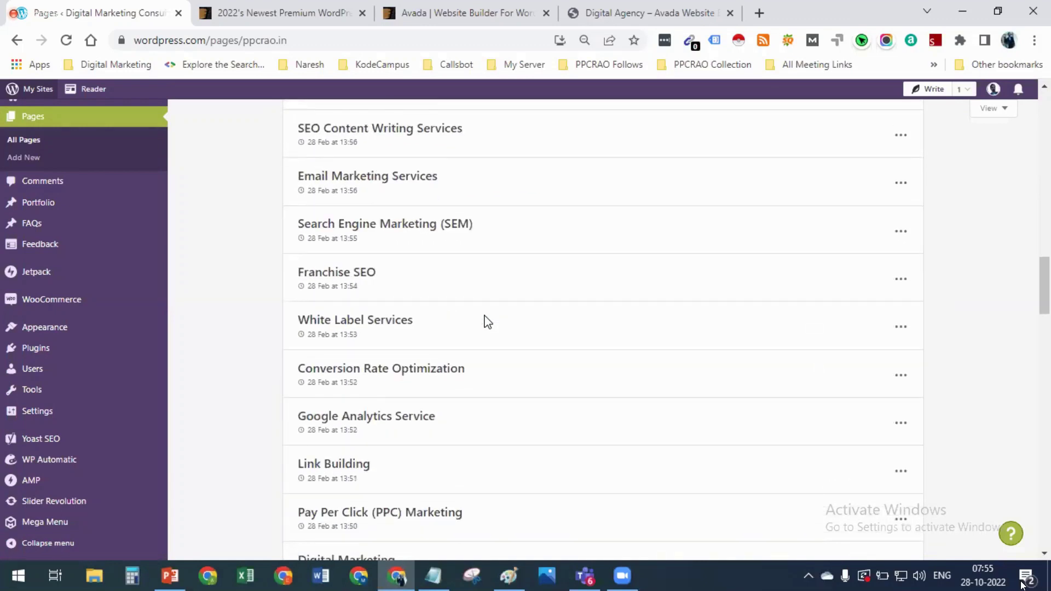
{"action": "scroll", "coordinate": [471, 235], "scroll_direction": "down", "scroll_amount": 3}
{"action": "scroll", "coordinate": [482, 285], "scroll_direction": "down", "scroll_amount": 1}
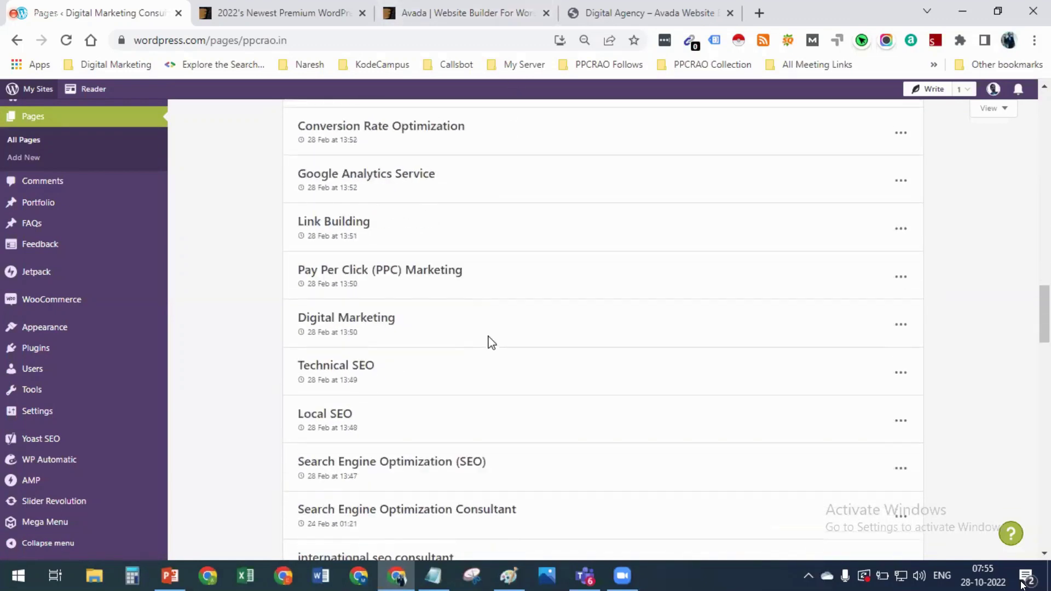
{"action": "scroll", "coordinate": [490, 340], "scroll_direction": "down", "scroll_amount": 5}
{"action": "scroll", "coordinate": [493, 341], "scroll_direction": "down", "scroll_amount": 1}
{"action": "scroll", "coordinate": [494, 341], "scroll_direction": "down", "scroll_amount": 5}
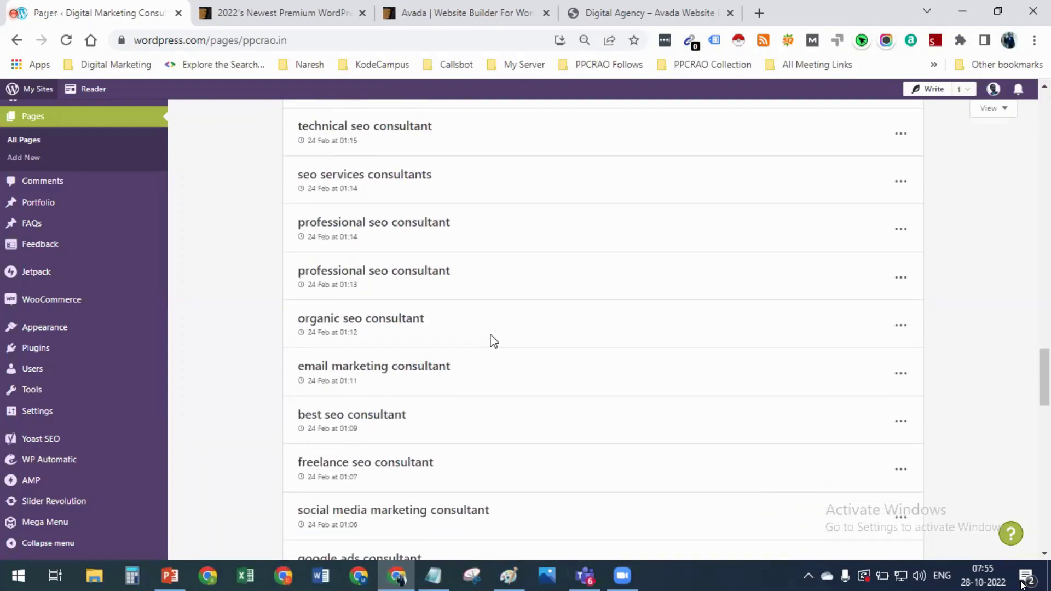
{"action": "scroll", "coordinate": [492, 342], "scroll_direction": "up", "scroll_amount": 2}
{"action": "scroll", "coordinate": [492, 342], "scroll_direction": "down", "scroll_amount": 2}
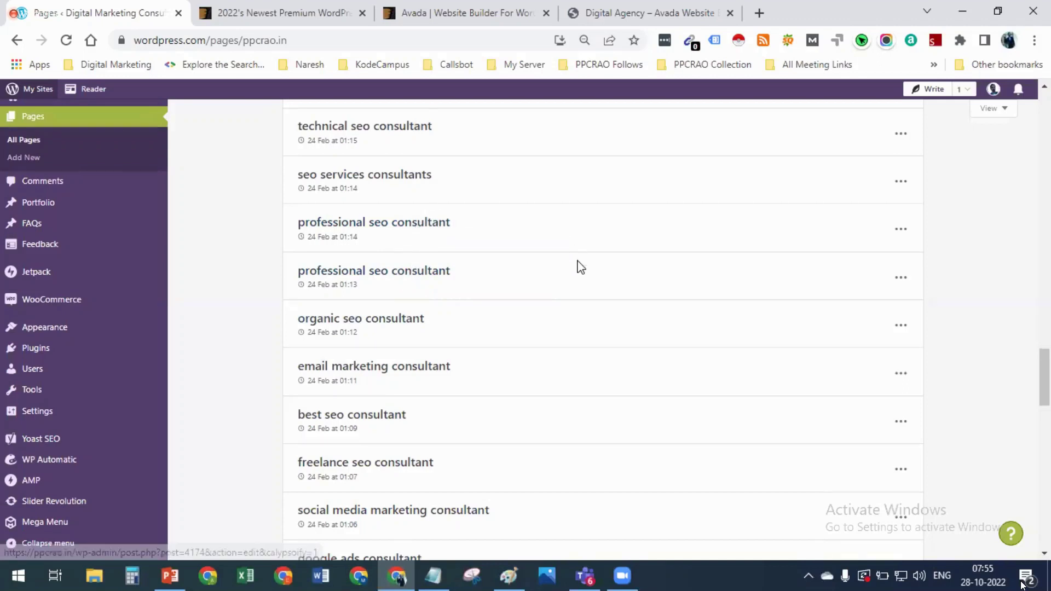
Review the Pages list to its end at Case Studies and go back to the digital marketing consultant pages
{"action": "scroll", "coordinate": [576, 265], "scroll_direction": "up", "scroll_amount": 10}
{"action": "scroll", "coordinate": [581, 267], "scroll_direction": "up", "scroll_amount": 15}
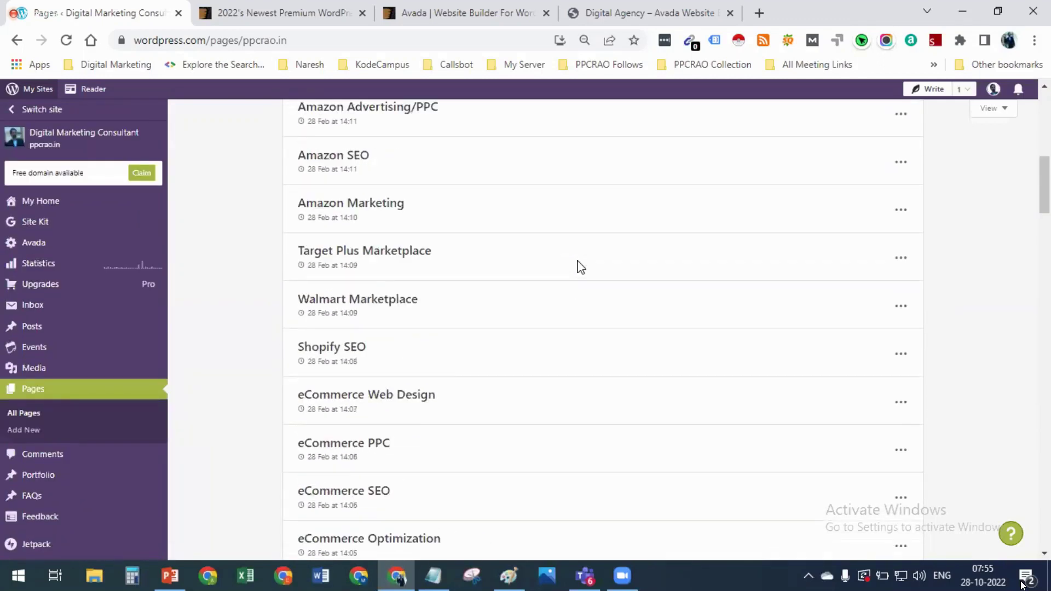
{"action": "scroll", "coordinate": [581, 267], "scroll_direction": "down", "scroll_amount": 8}
{"action": "scroll", "coordinate": [580, 267], "scroll_direction": "down", "scroll_amount": 20}
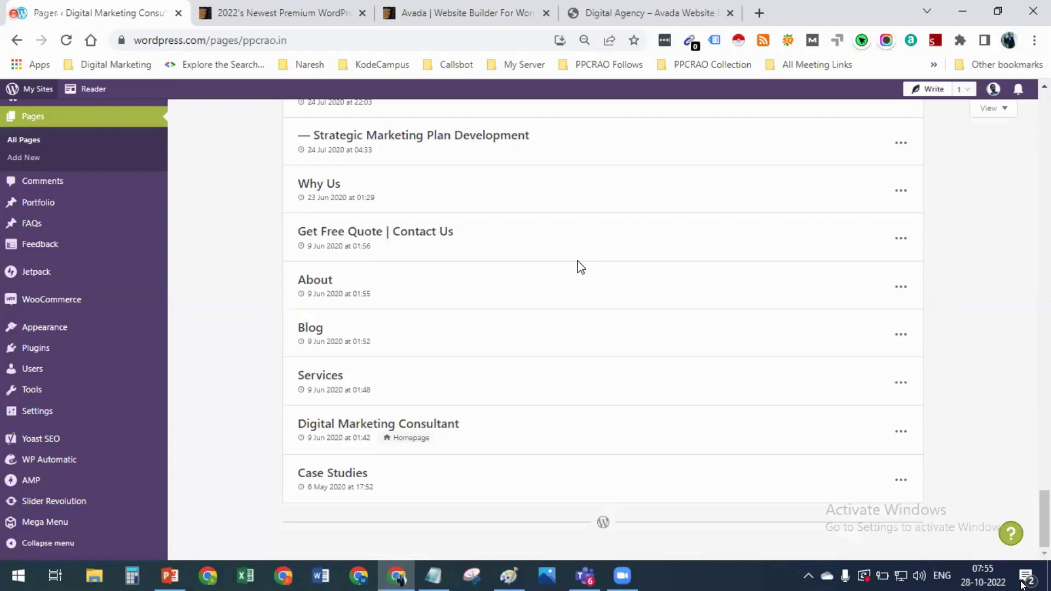
{"action": "scroll", "coordinate": [581, 267], "scroll_direction": "up", "scroll_amount": 7}
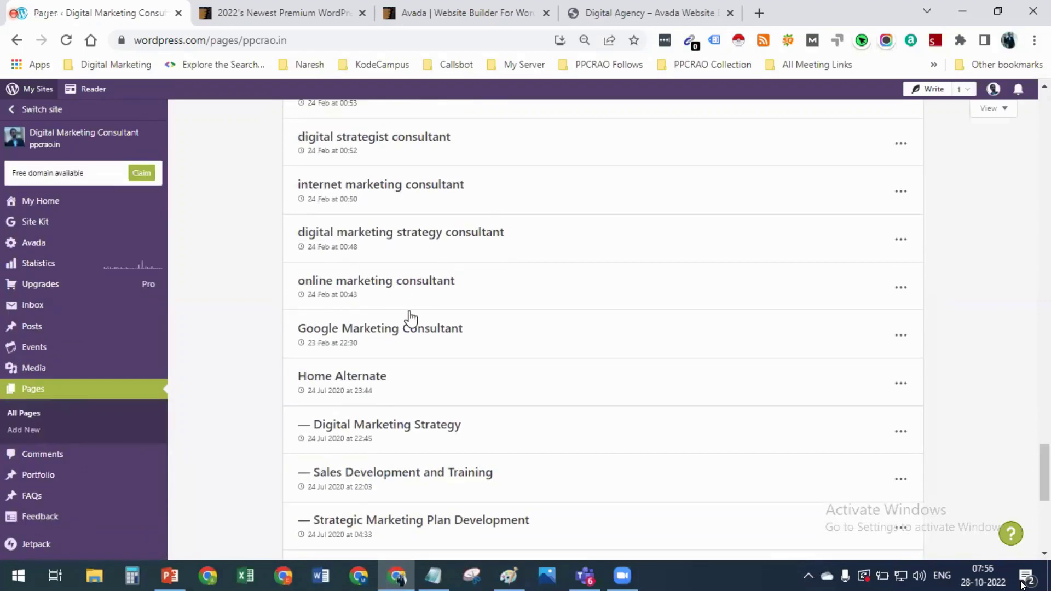
{"action": "scroll", "coordinate": [606, 288], "scroll_direction": "up", "scroll_amount": 3}
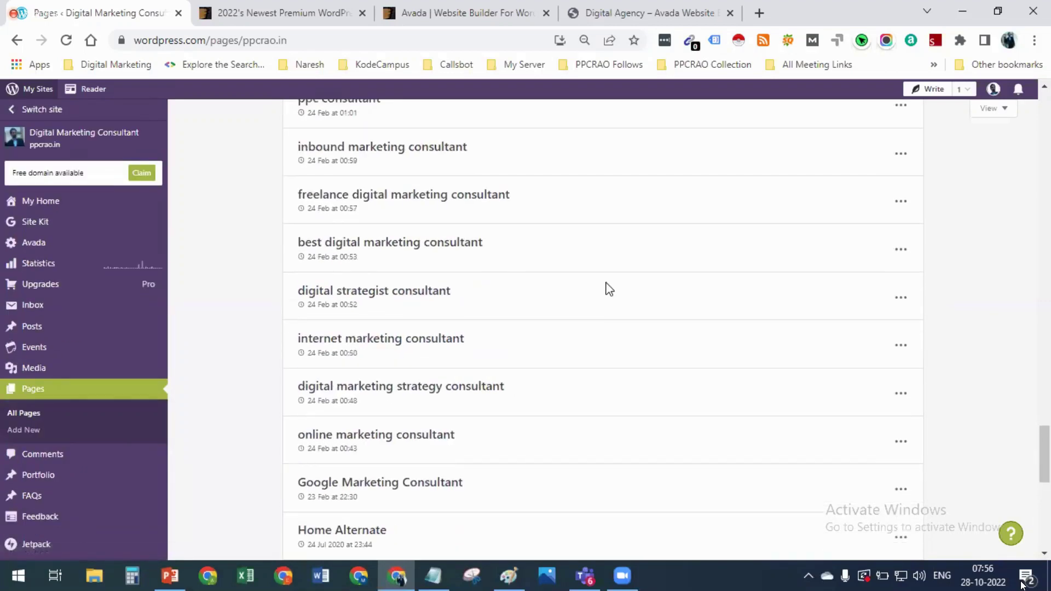
Review the published pages from the consultant keyword pages back to the social media and SEO service pages
{"action": "scroll", "coordinate": [609, 277], "scroll_direction": "up", "scroll_amount": 3}
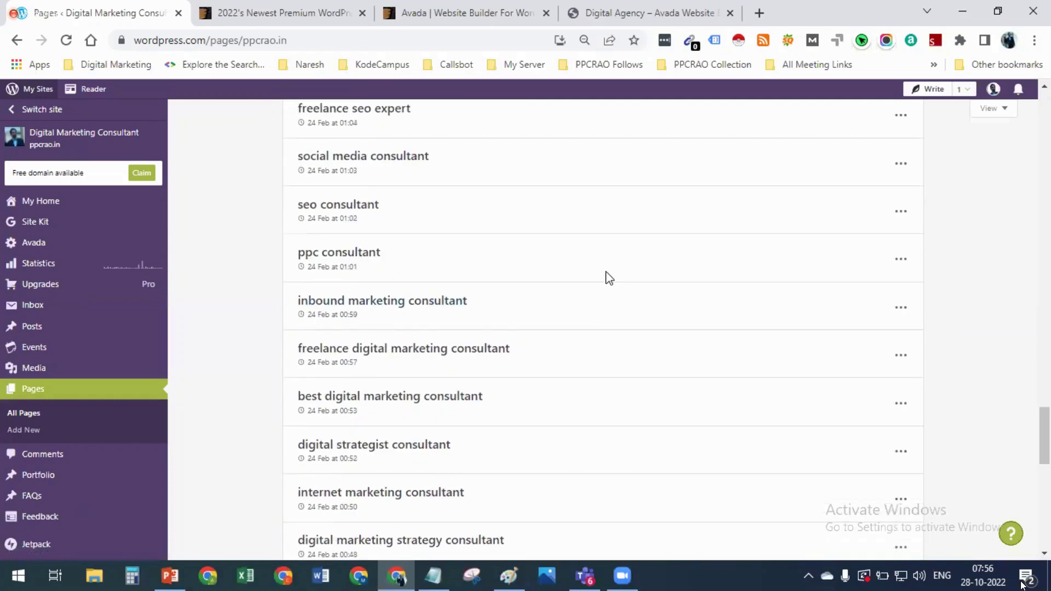
{"action": "scroll", "coordinate": [609, 278], "scroll_direction": "up", "scroll_amount": 6}
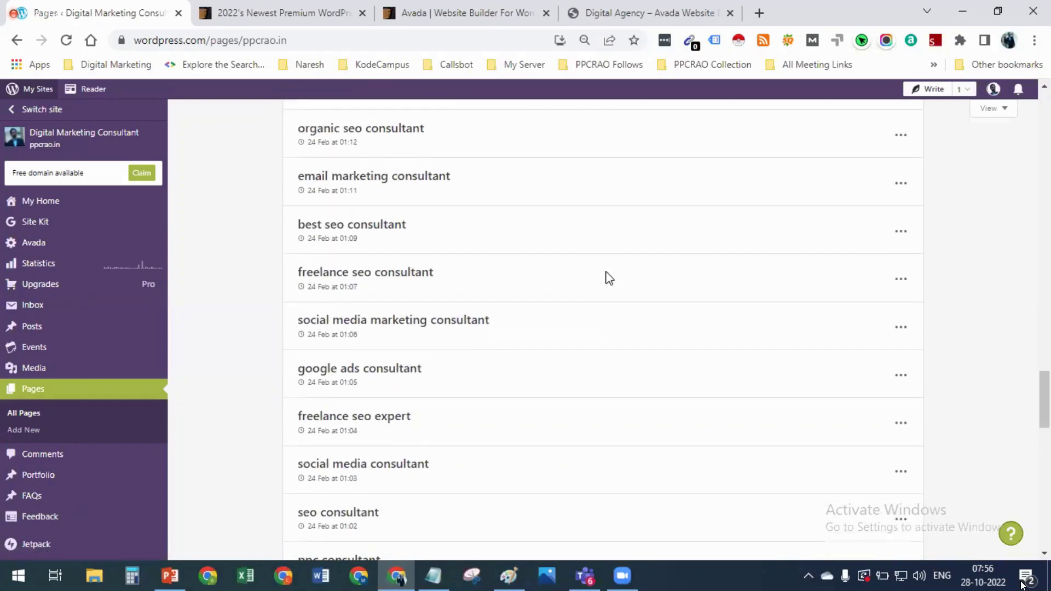
{"action": "scroll", "coordinate": [609, 277], "scroll_direction": "up", "scroll_amount": 4}
{"action": "scroll", "coordinate": [599, 290], "scroll_direction": "up", "scroll_amount": 2}
{"action": "scroll", "coordinate": [601, 290], "scroll_direction": "up", "scroll_amount": 3}
{"action": "scroll", "coordinate": [601, 291], "scroll_direction": "up", "scroll_amount": 2}
{"action": "scroll", "coordinate": [601, 290], "scroll_direction": "up", "scroll_amount": 1}
{"action": "scroll", "coordinate": [601, 290], "scroll_direction": "up", "scroll_amount": 3}
{"action": "scroll", "coordinate": [601, 290], "scroll_direction": "up", "scroll_amount": 5}
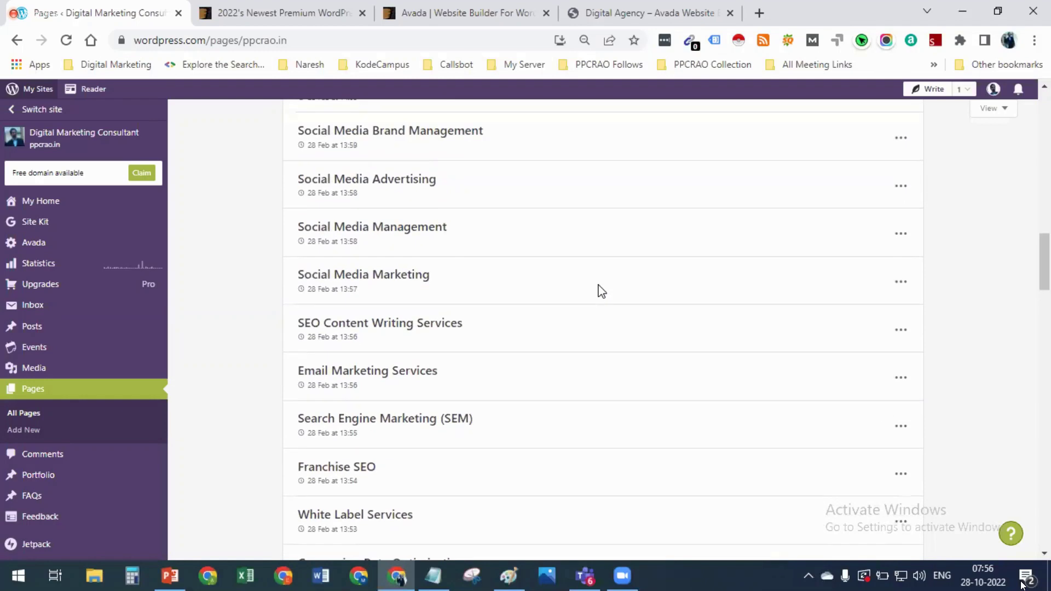
Open the professional seo consultant page for editing and look over its Avada Builder sections
{"action": "scroll", "coordinate": [601, 290], "scroll_direction": "down", "scroll_amount": 10}
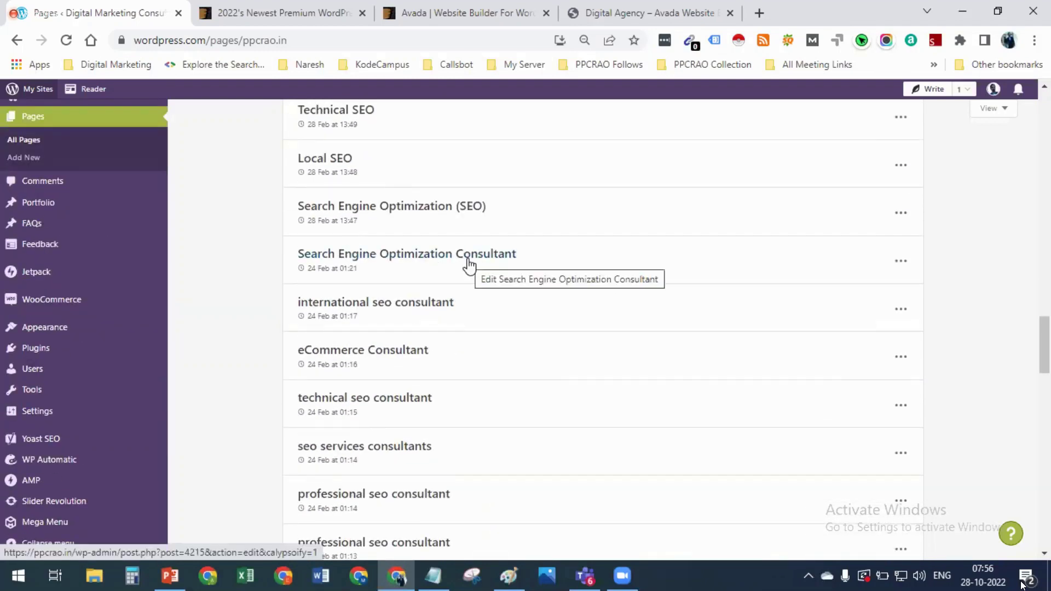
{"action": "scroll", "coordinate": [469, 264], "scroll_direction": "down", "scroll_amount": 2}
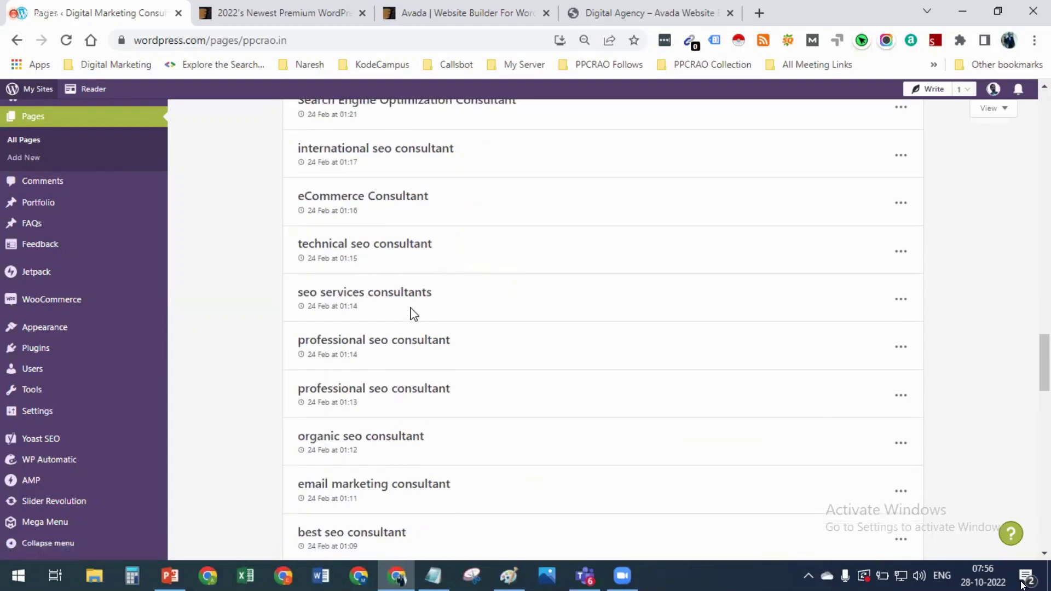
{"action": "left_click", "coordinate": [414, 340]}
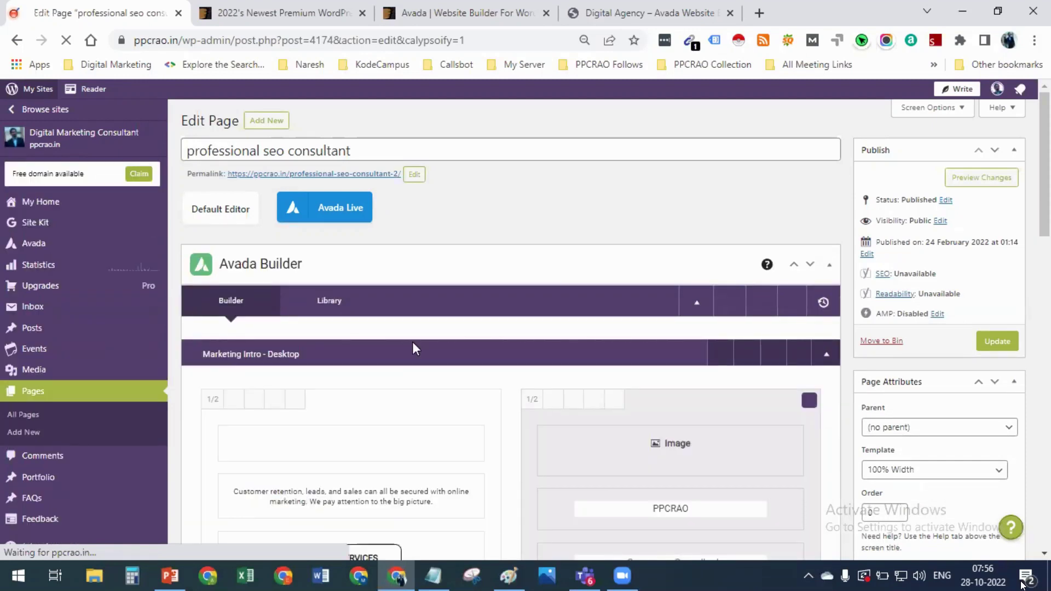
{"action": "scroll", "coordinate": [449, 275], "scroll_direction": "down", "scroll_amount": 3}
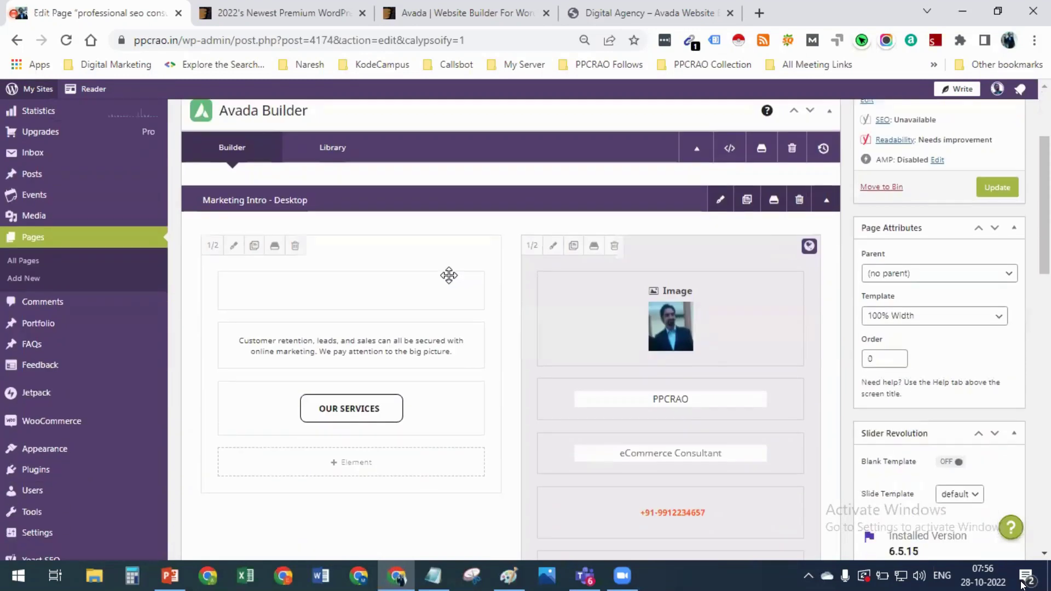
{"action": "scroll", "coordinate": [482, 278], "scroll_direction": "down", "scroll_amount": 8}
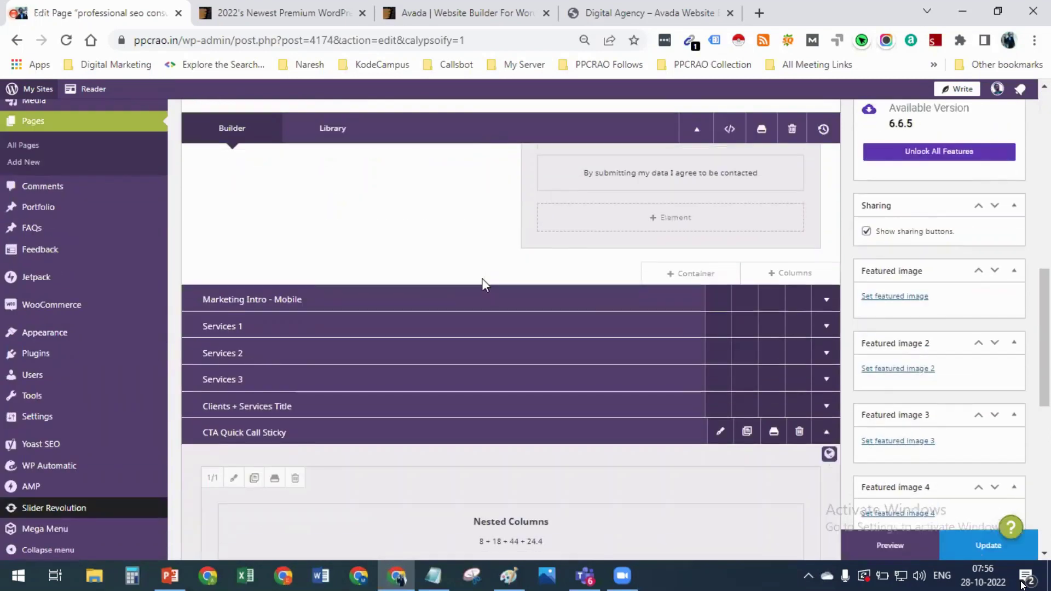
{"action": "scroll", "coordinate": [481, 278], "scroll_direction": "up", "scroll_amount": 10}
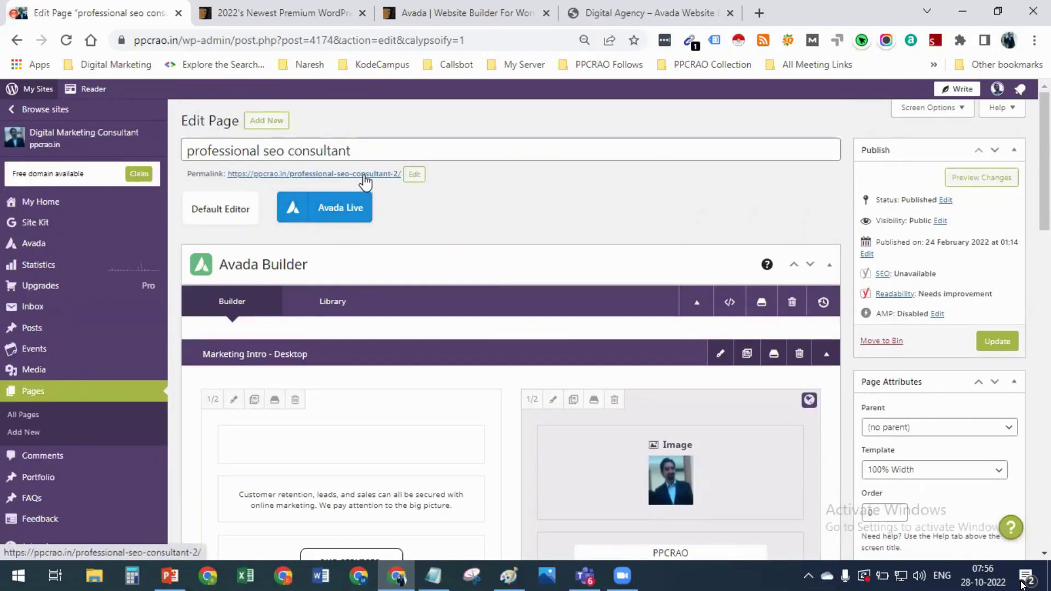
Open the professional seo consultant page's permalink in a new tab and view the live page through to its footer
{"action": "right_click", "coordinate": [365, 181]}
{"action": "left_click", "coordinate": [383, 188]}
{"action": "key", "text": "ctrl+Tab"}
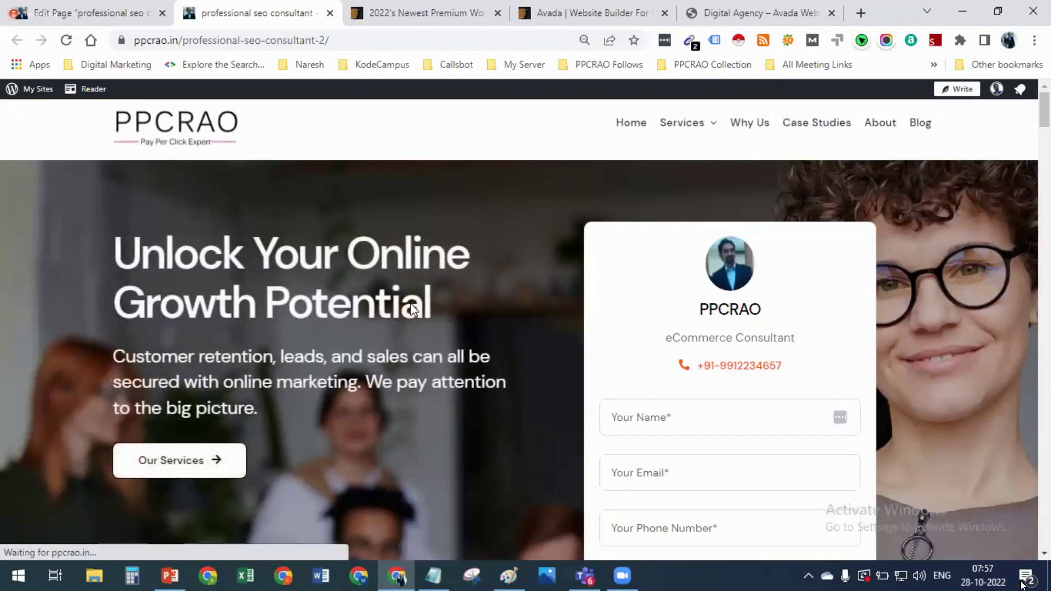
{"action": "scroll", "coordinate": [412, 350], "scroll_direction": "down", "scroll_amount": 8}
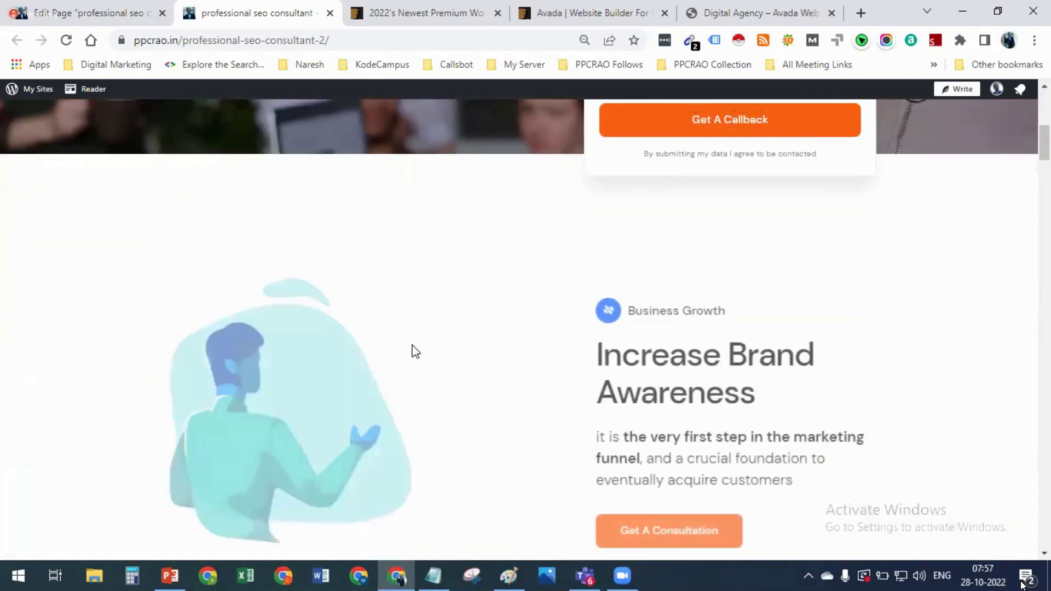
{"action": "scroll", "coordinate": [415, 350], "scroll_direction": "down", "scroll_amount": 10}
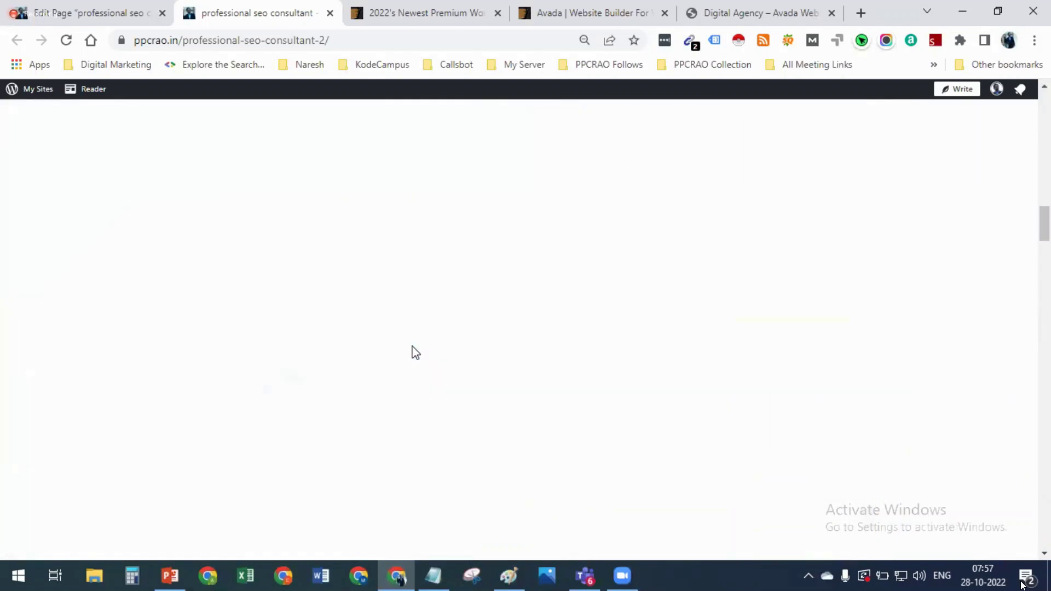
{"action": "scroll", "coordinate": [415, 352], "scroll_direction": "down", "scroll_amount": 8}
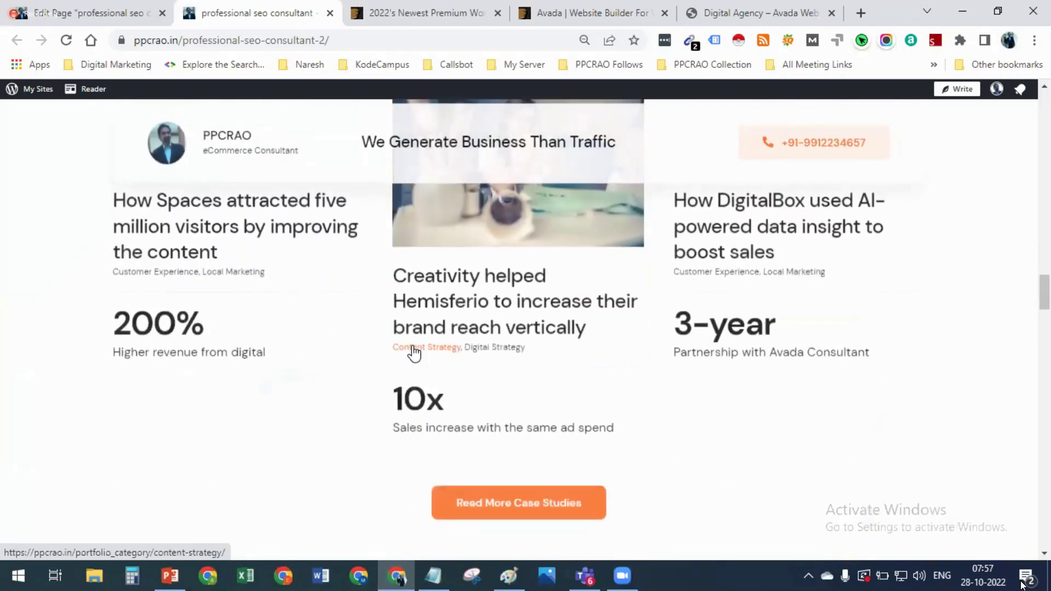
{"action": "scroll", "coordinate": [414, 353], "scroll_direction": "down", "scroll_amount": 10}
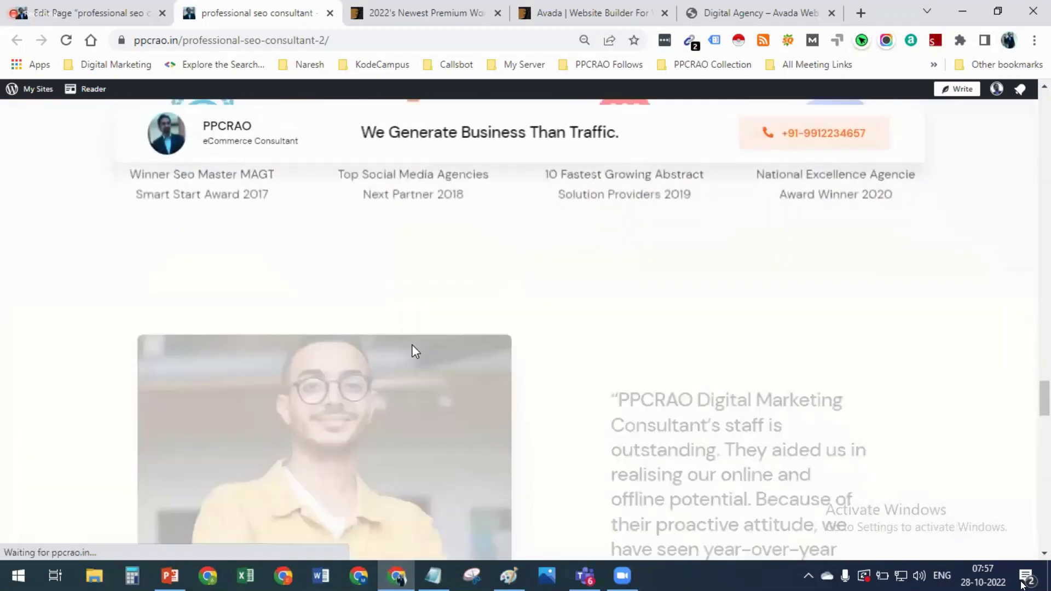
{"action": "scroll", "coordinate": [415, 351], "scroll_direction": "down", "scroll_amount": 8}
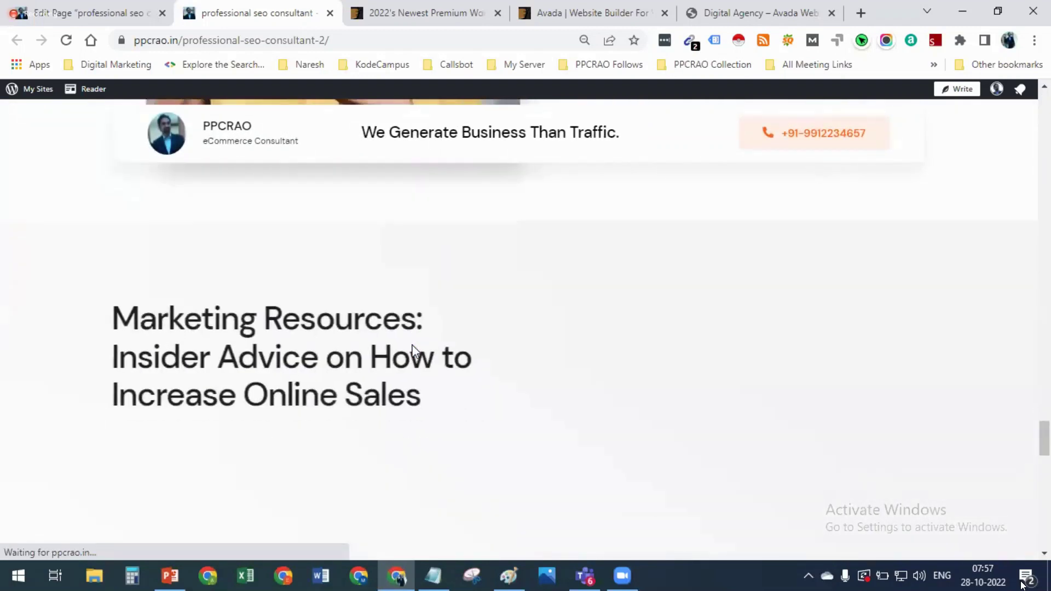
{"action": "scroll", "coordinate": [413, 346], "scroll_direction": "down", "scroll_amount": 12}
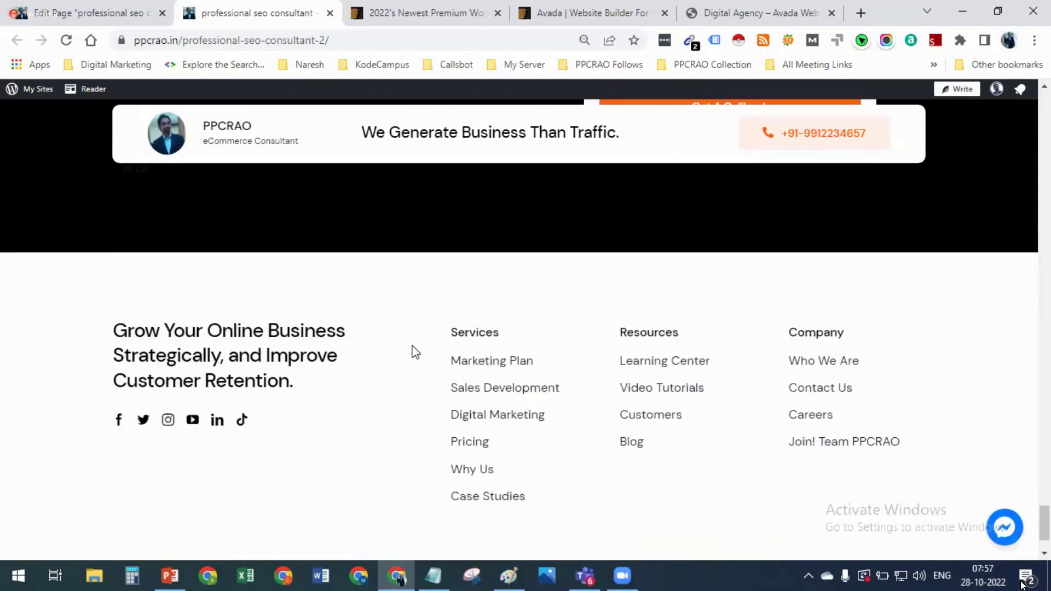
Return to the live page's hero section and review its content again as far as the Marketing Resources section
{"action": "scroll", "coordinate": [412, 346], "scroll_direction": "up", "scroll_amount": 3}
{"action": "scroll", "coordinate": [414, 352], "scroll_direction": "up", "scroll_amount": 15}
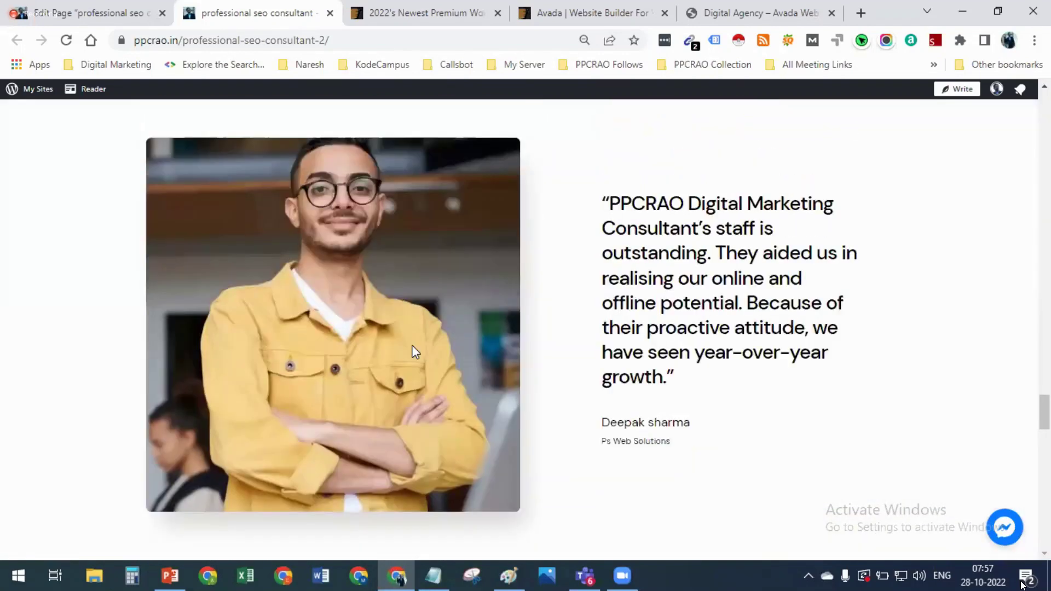
{"action": "scroll", "coordinate": [414, 350], "scroll_direction": "up", "scroll_amount": 15}
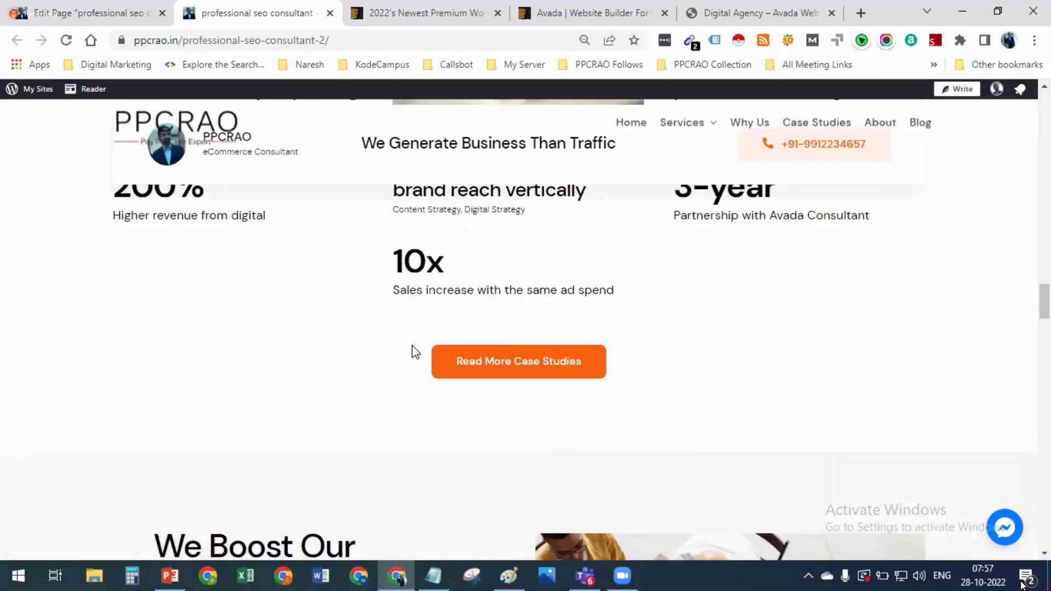
{"action": "scroll", "coordinate": [415, 351], "scroll_direction": "up", "scroll_amount": 15}
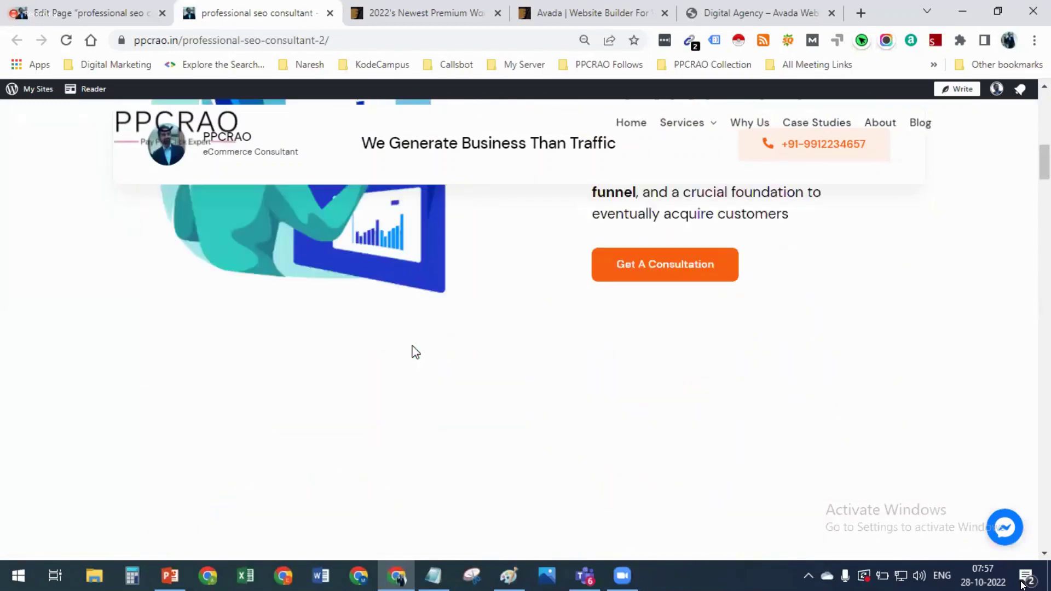
{"action": "scroll", "coordinate": [415, 352], "scroll_direction": "up", "scroll_amount": 4}
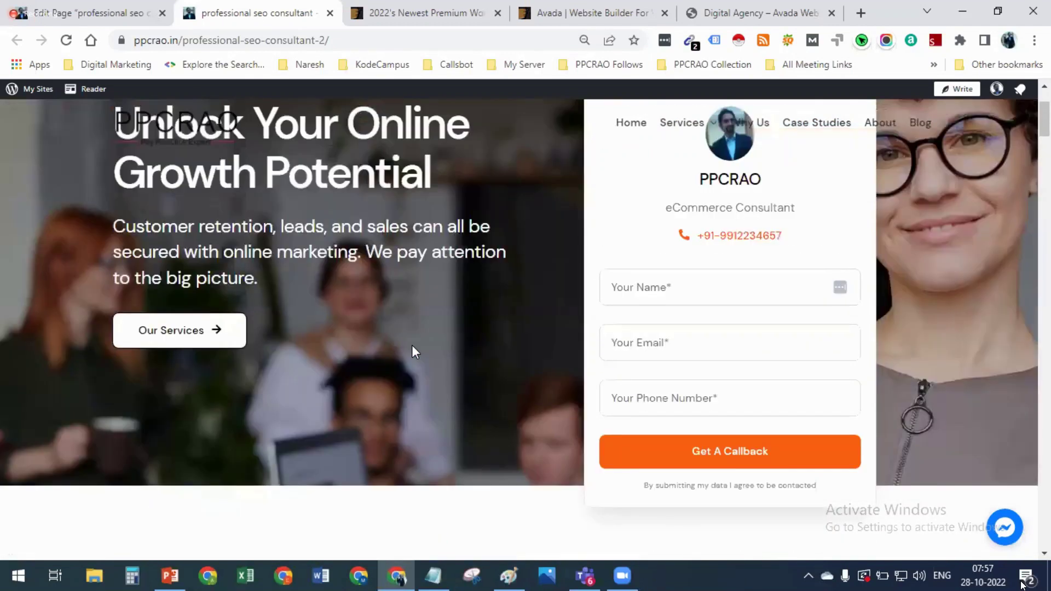
{"action": "scroll", "coordinate": [412, 345], "scroll_direction": "down", "scroll_amount": 5}
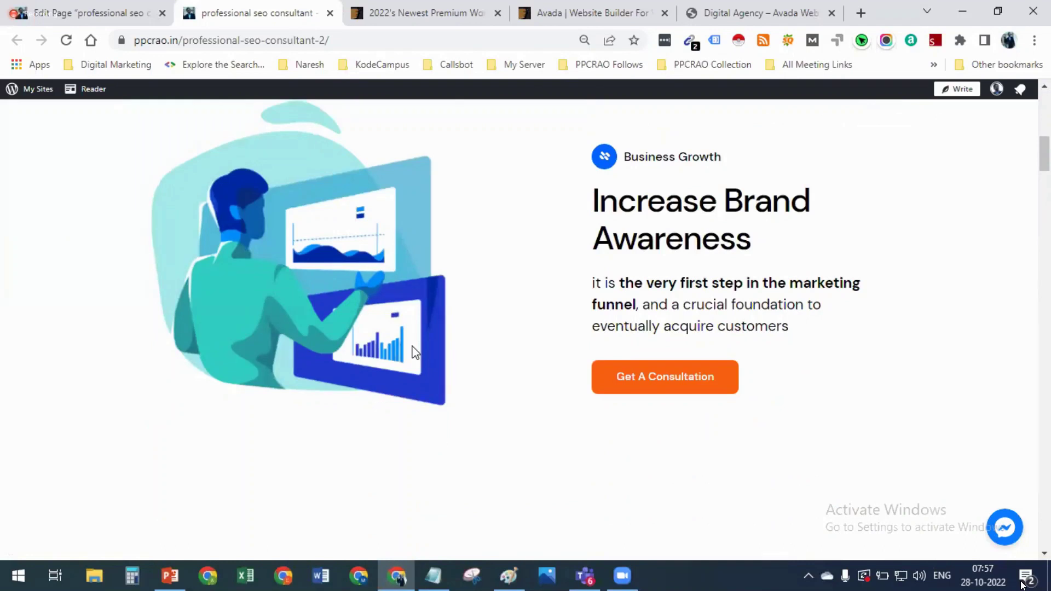
{"action": "scroll", "coordinate": [414, 350], "scroll_direction": "down", "scroll_amount": 10}
{"action": "scroll", "coordinate": [404, 350], "scroll_direction": "down", "scroll_amount": 10}
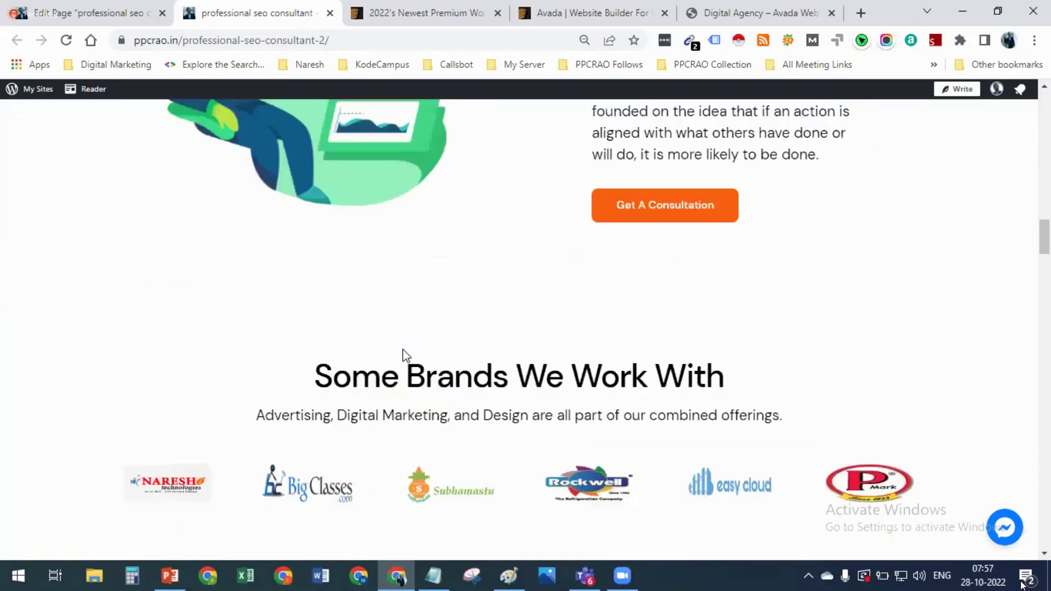
{"action": "scroll", "coordinate": [425, 212], "scroll_direction": "down", "scroll_amount": 15}
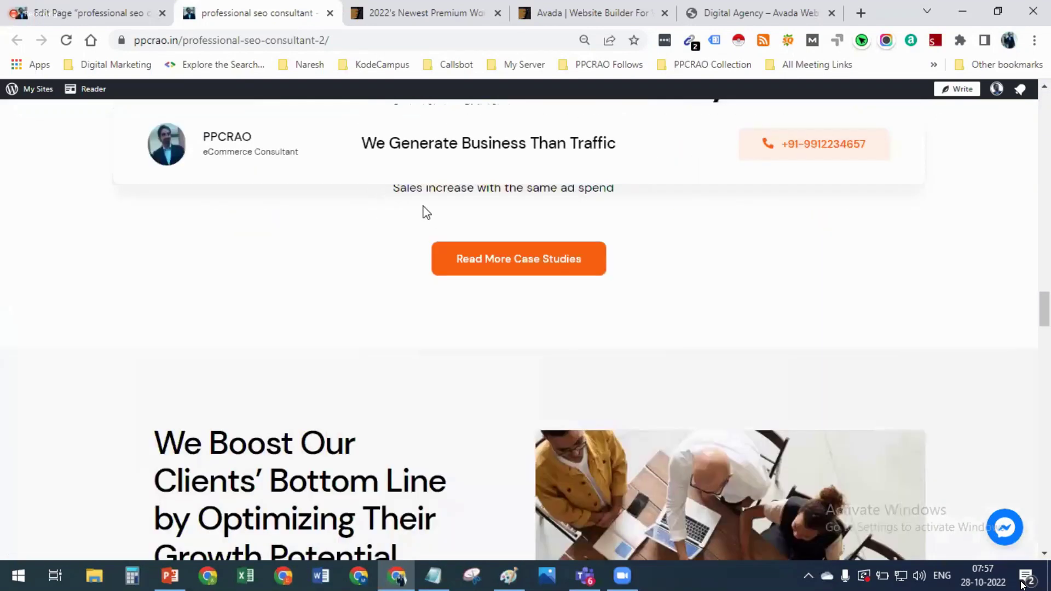
{"action": "scroll", "coordinate": [100, 505], "scroll_direction": "down", "scroll_amount": 20}
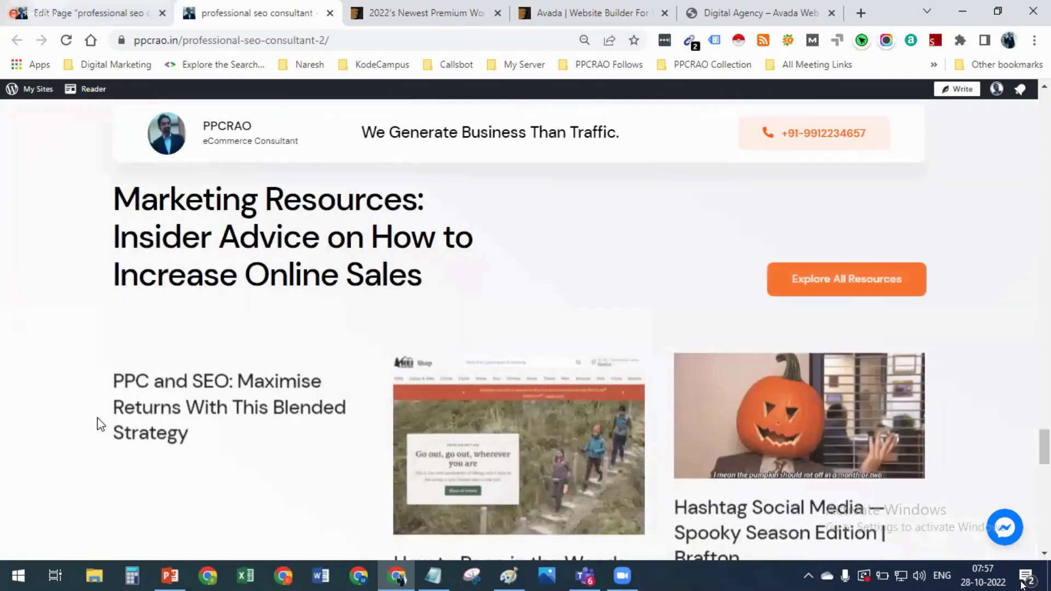
Return to the Pages list and add a new page titled "ecommerce marketing consultant"
{"action": "key", "text": "ctrl+shift+Tab"}
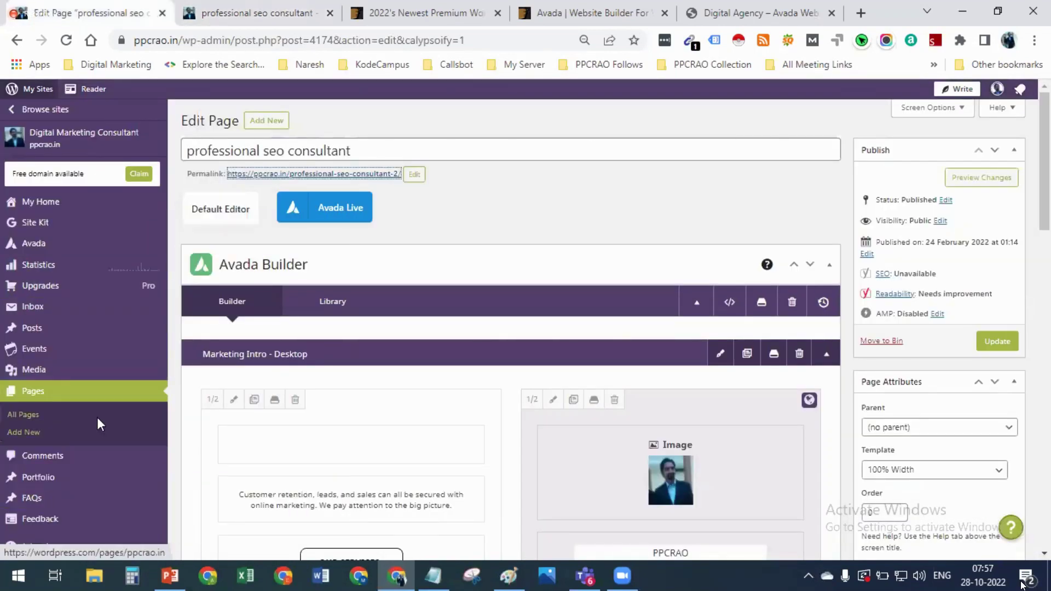
{"action": "left_click", "coordinate": [97, 419]}
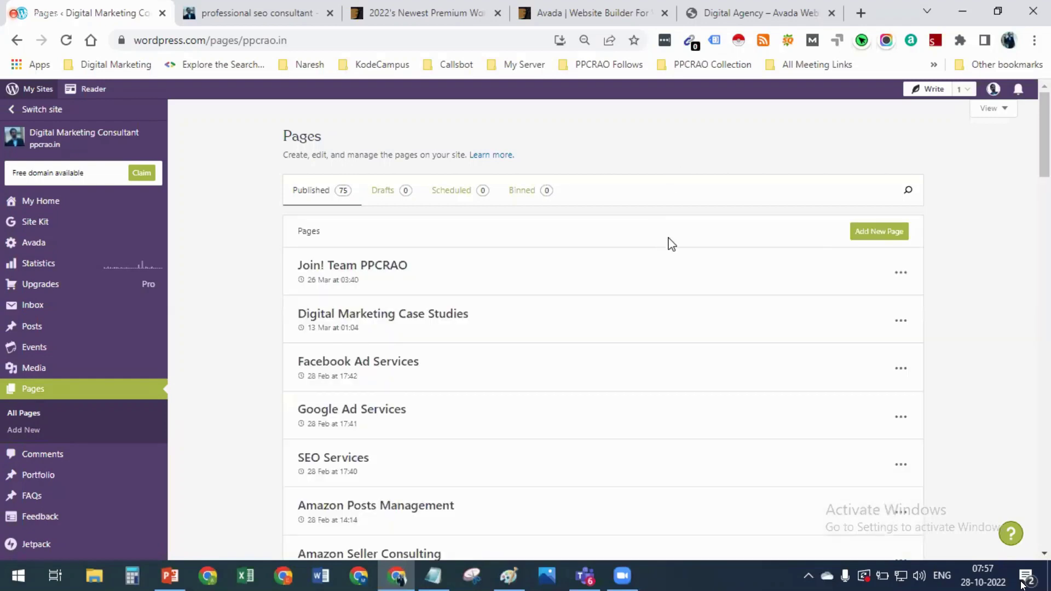
{"action": "left_click", "coordinate": [874, 235]}
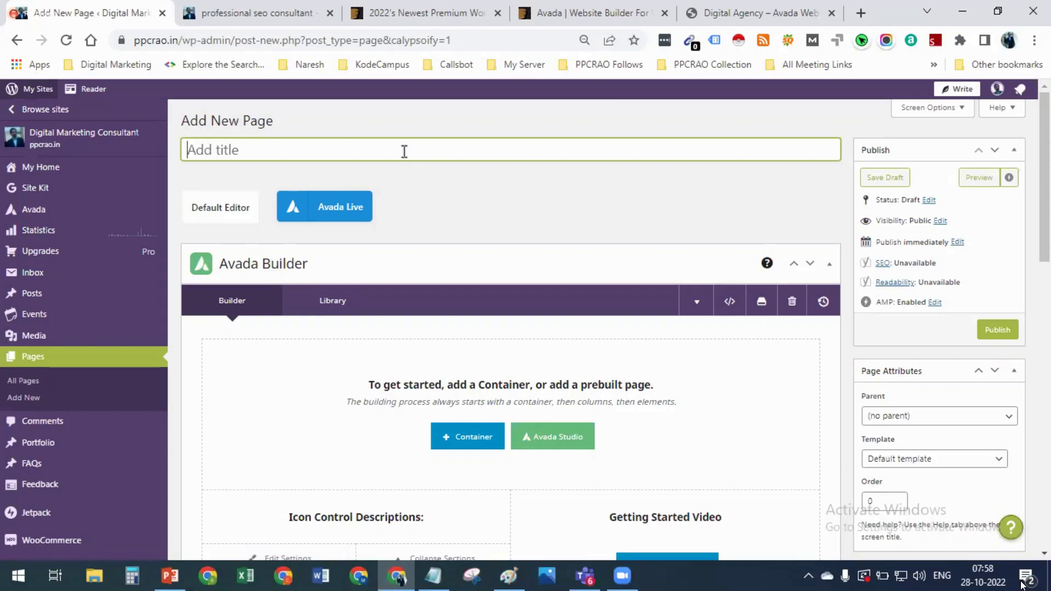
{"action": "type", "text": "ecommer"}
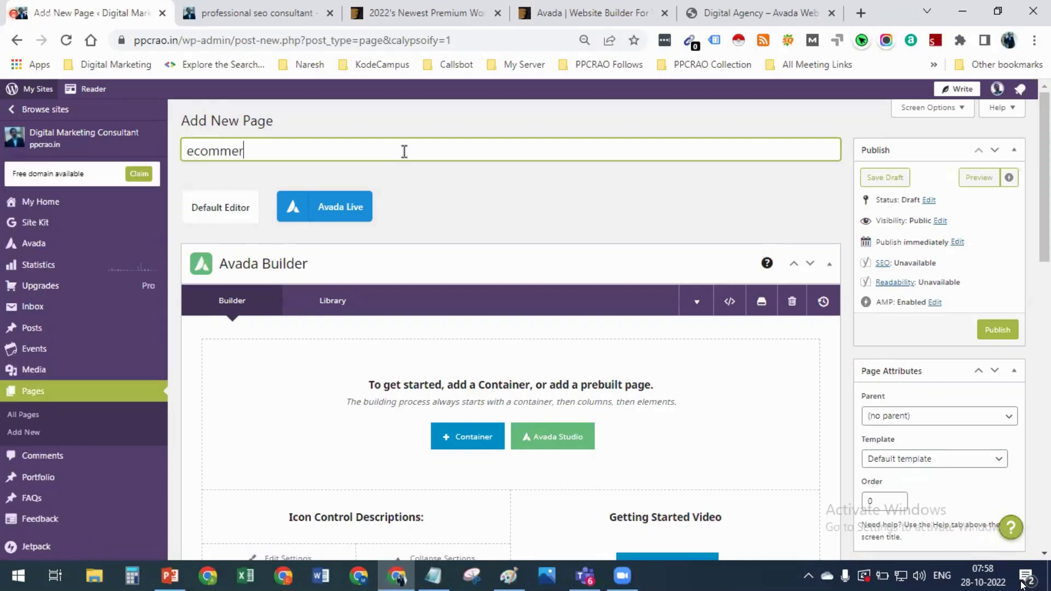
{"action": "type", "text": "ce marketing  consultant"}
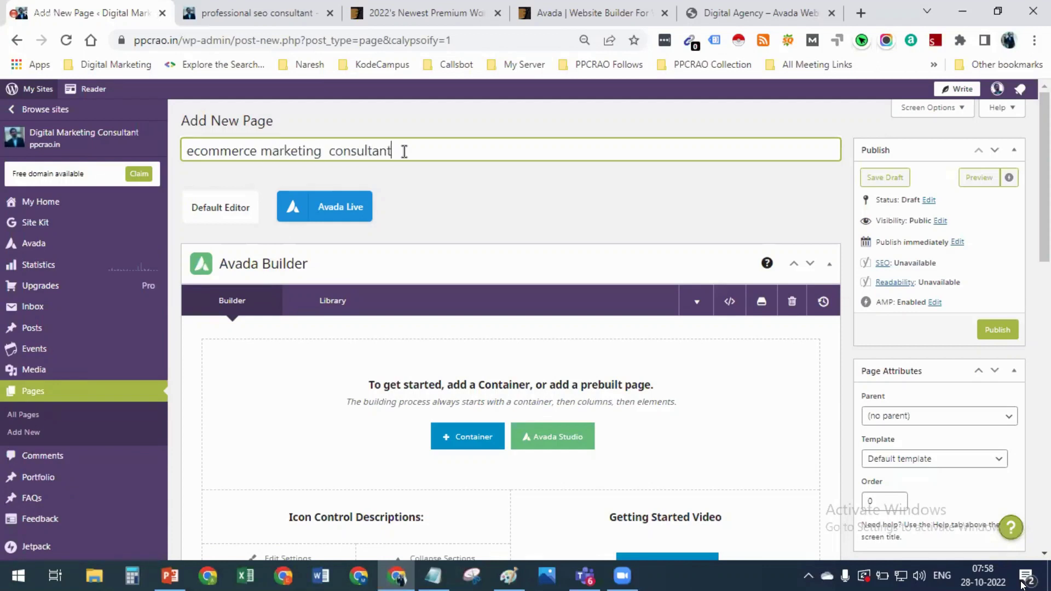
{"action": "left_click", "coordinate": [481, 232]}
{"action": "scroll", "coordinate": [482, 231], "scroll_direction": "down", "scroll_amount": 3}
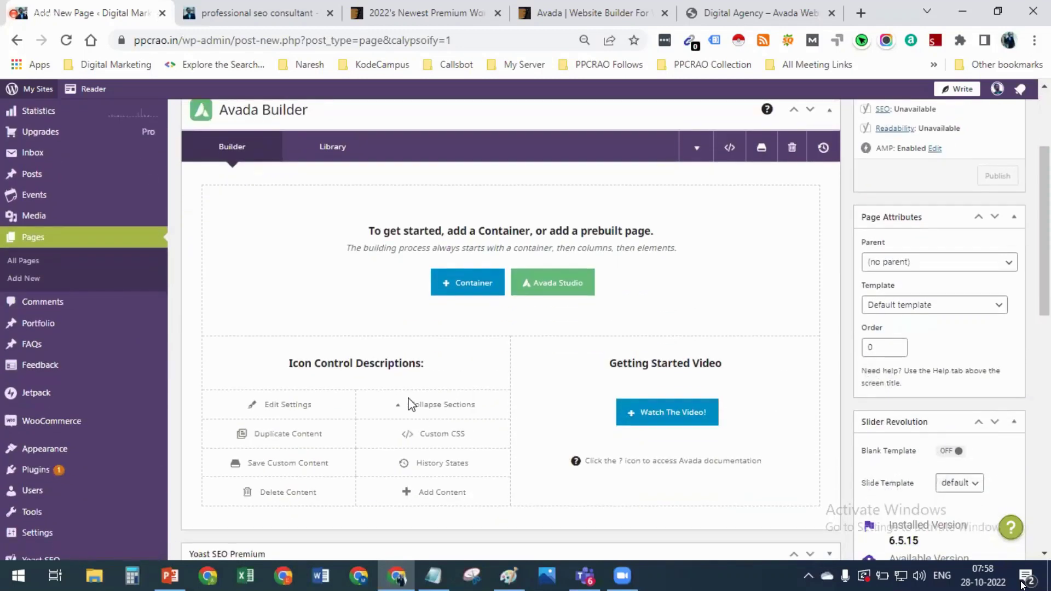
{"action": "scroll", "coordinate": [321, 312], "scroll_direction": "up", "scroll_amount": 2}
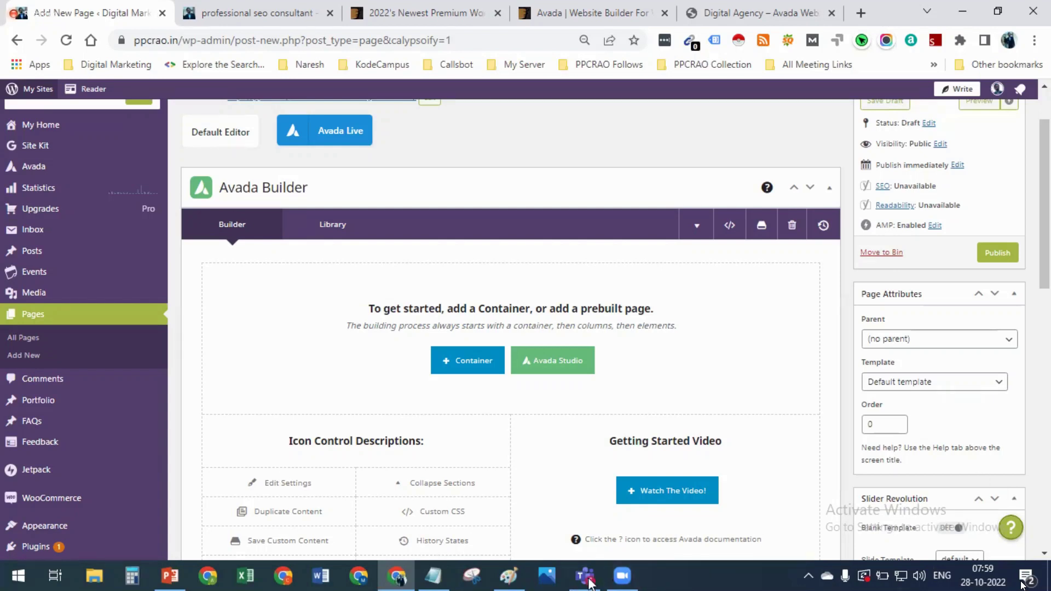
Switch to Microsoft Teams and close its chat window
{"action": "mouse_move", "coordinate": [588, 579]}
{"action": "left_click", "coordinate": [589, 516]}
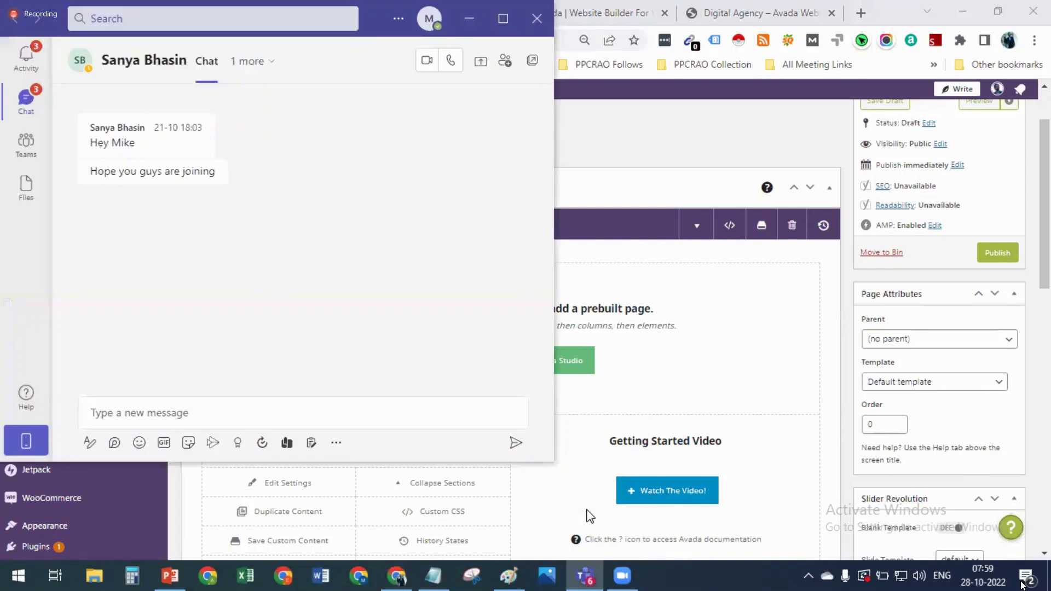
{"action": "left_click", "coordinate": [538, 22]}
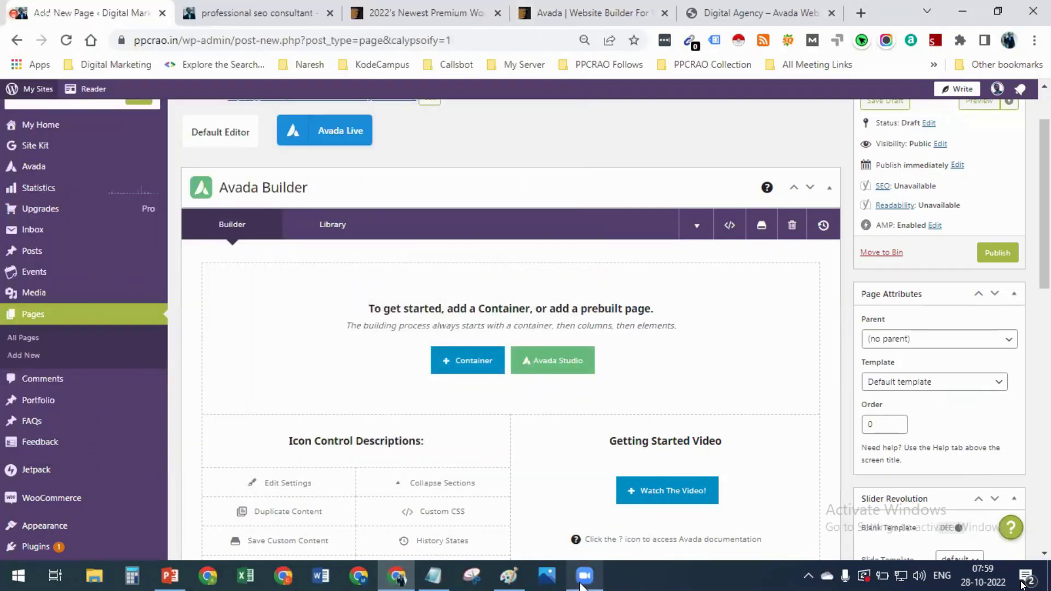
{"action": "left_click", "coordinate": [661, 584]}
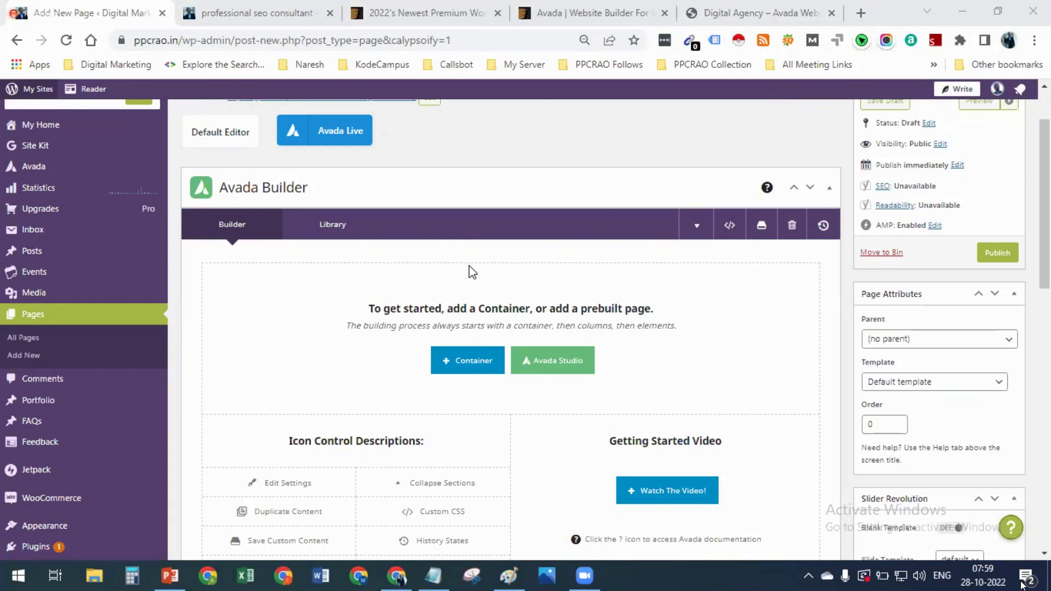
Look over the new page's empty Avada Builder area, the option boxes beneath it and the page settings beside it
{"action": "scroll", "coordinate": [458, 296], "scroll_direction": "down", "scroll_amount": 4}
{"action": "scroll", "coordinate": [461, 298], "scroll_direction": "down", "scroll_amount": 3}
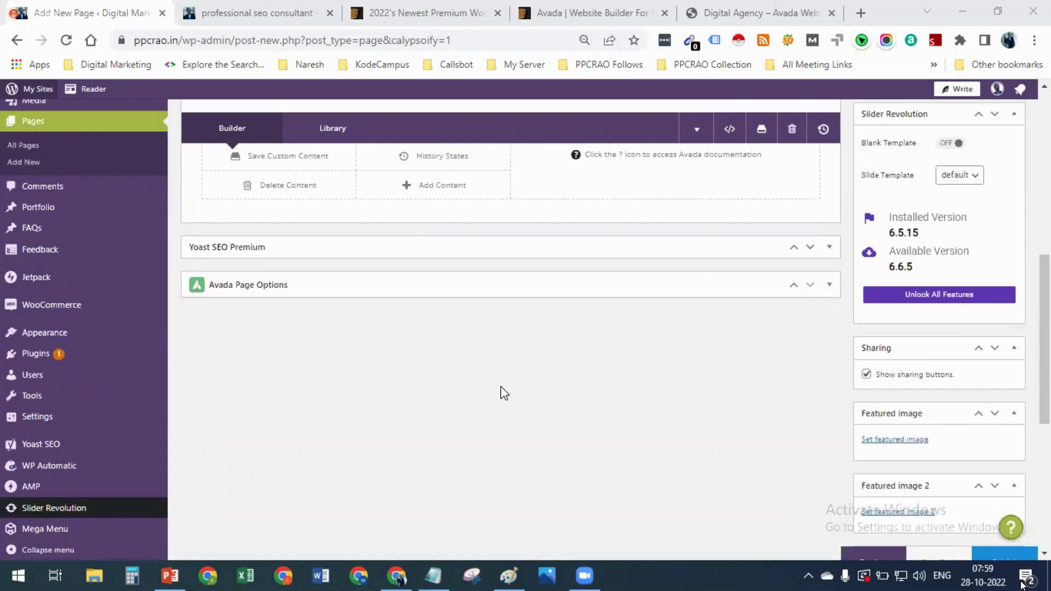
{"action": "scroll", "coordinate": [503, 392], "scroll_direction": "up", "scroll_amount": 1}
{"action": "scroll", "coordinate": [503, 392], "scroll_direction": "up", "scroll_amount": 4}
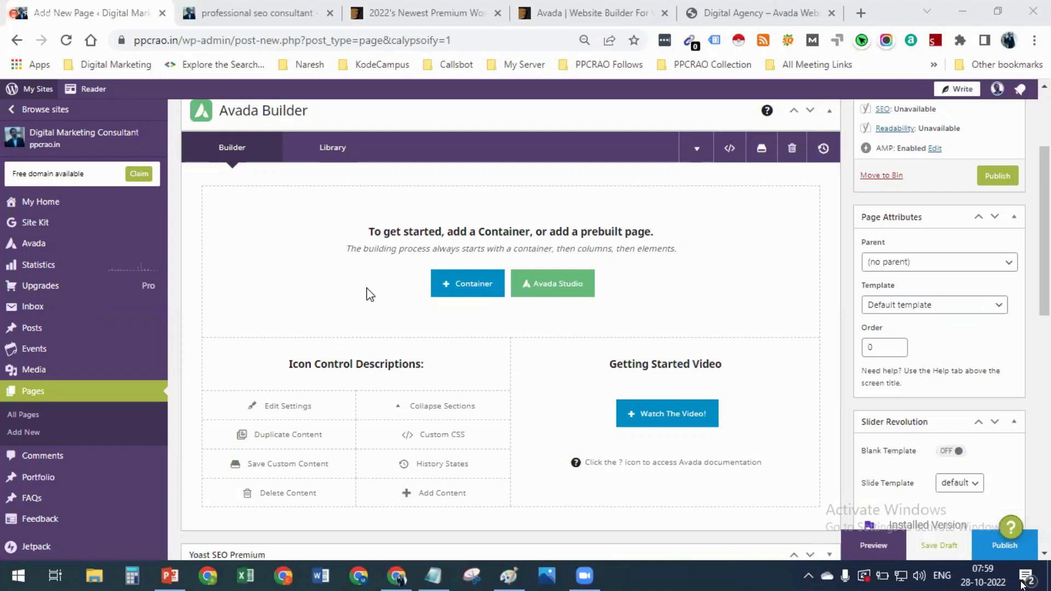
{"action": "scroll", "coordinate": [370, 295], "scroll_direction": "up", "scroll_amount": 3}
{"action": "scroll", "coordinate": [368, 294], "scroll_direction": "down", "scroll_amount": 1}
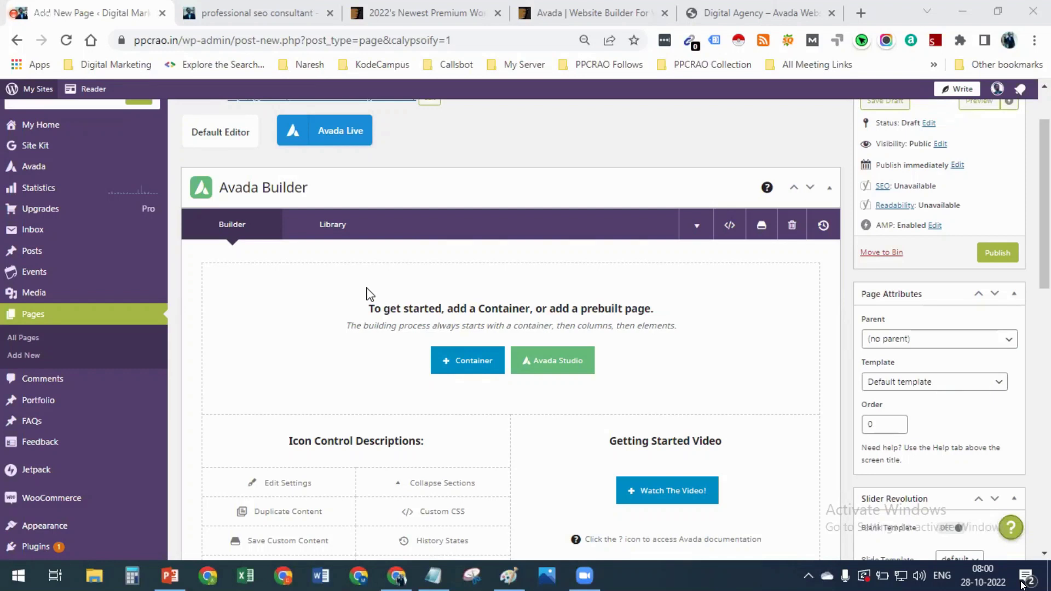
{"action": "scroll", "coordinate": [363, 298], "scroll_direction": "down", "scroll_amount": 2}
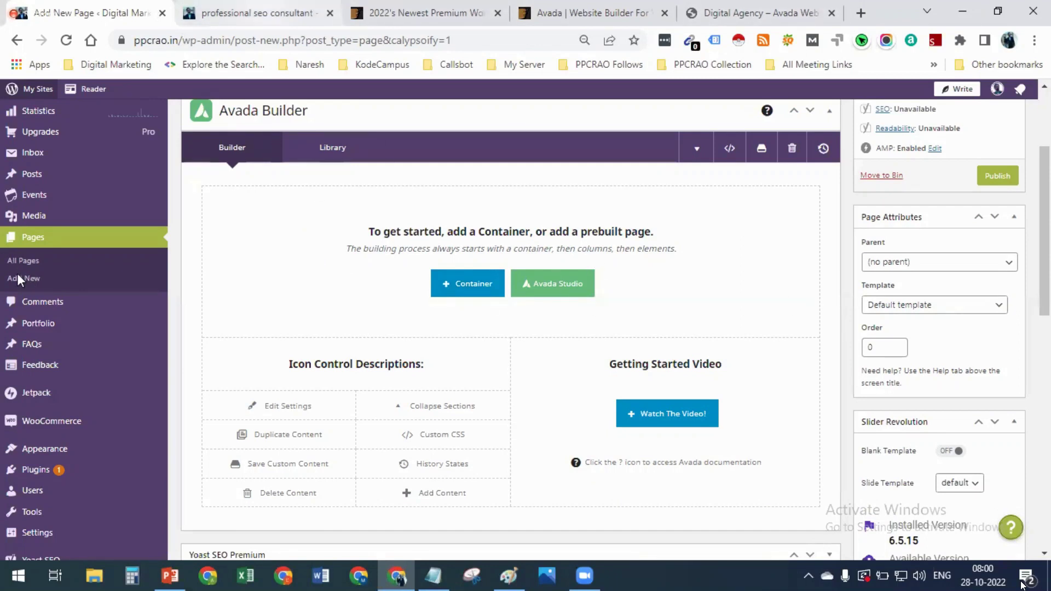
Go from the live professional seo consultant page to the WordPress.com site dashboard and open its list of pages
{"action": "key", "text": "ctrl+Tab"}
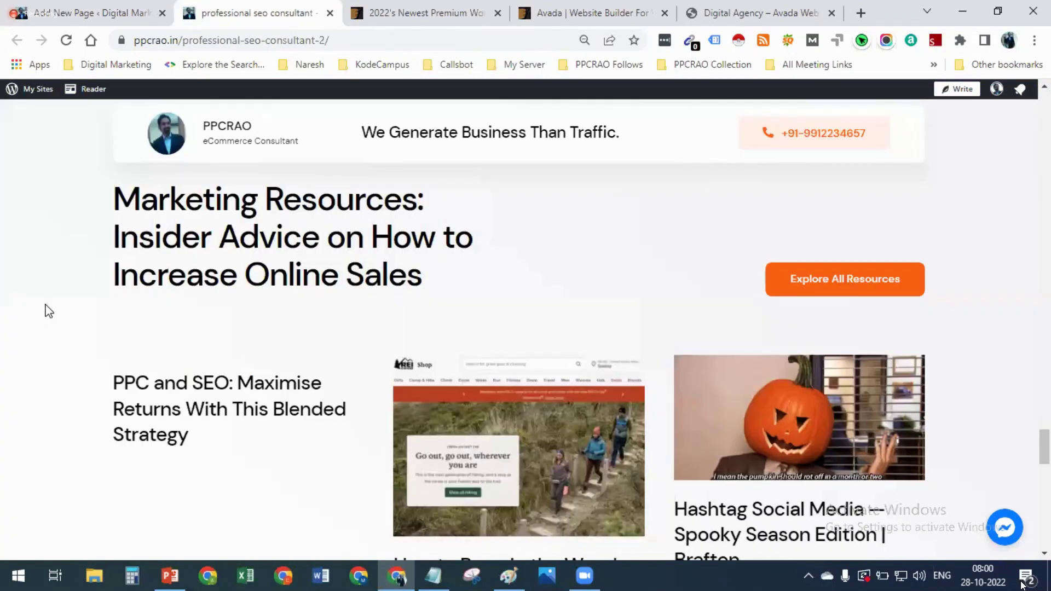
{"action": "scroll", "coordinate": [232, 293], "scroll_direction": "up", "scroll_amount": 10}
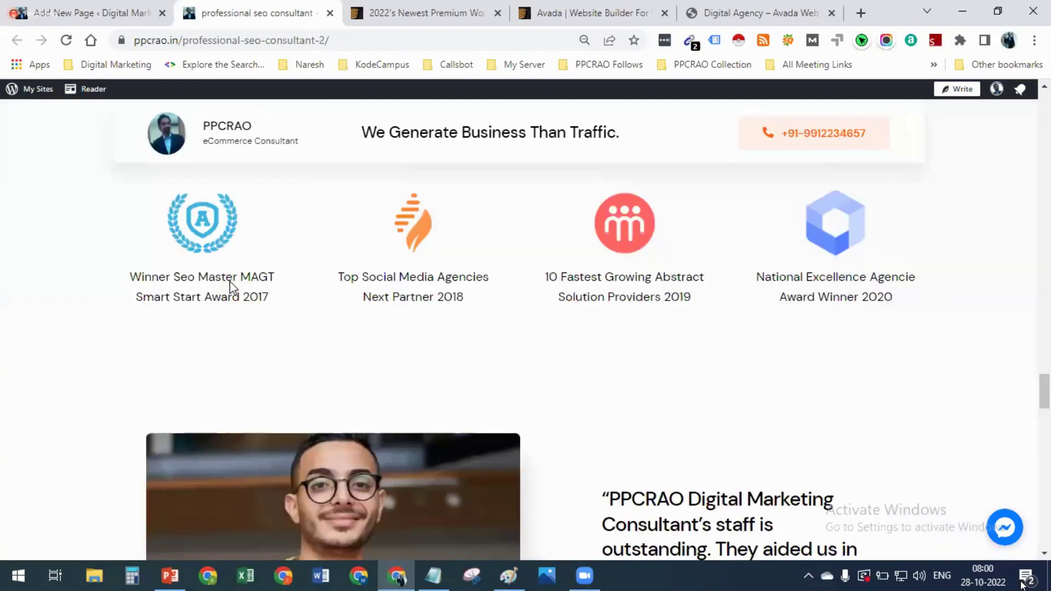
{"action": "scroll", "coordinate": [749, 147], "scroll_direction": "up", "scroll_amount": 5}
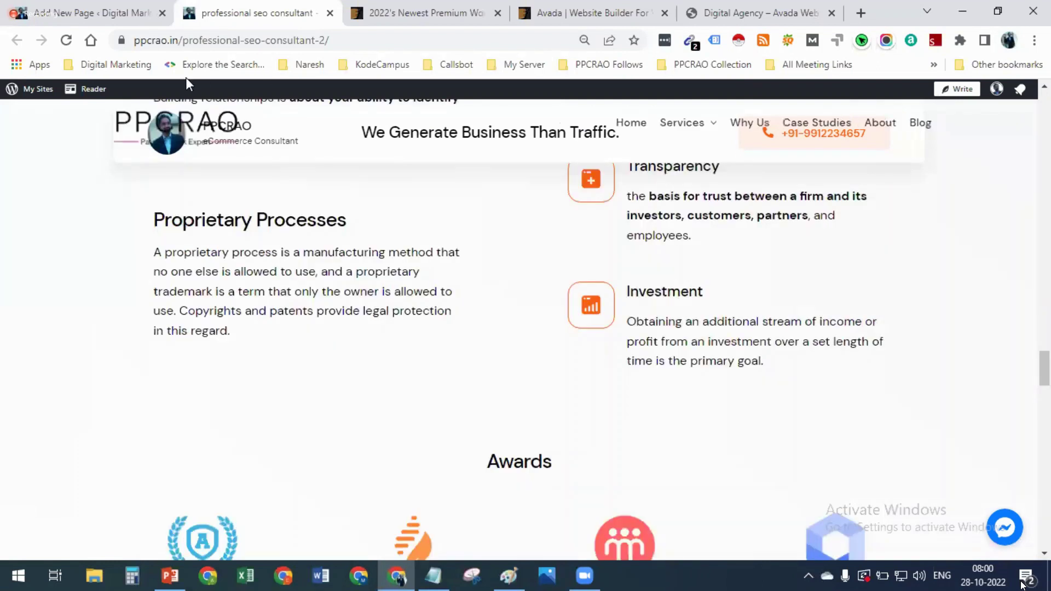
{"action": "left_click", "coordinate": [120, 90]}
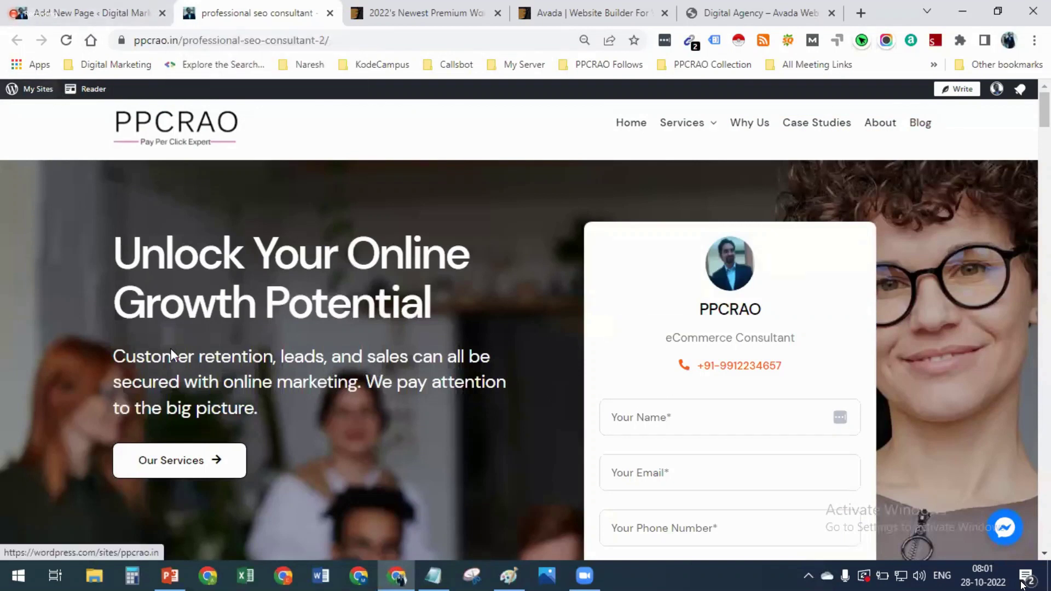
{"action": "key", "text": "F5"}
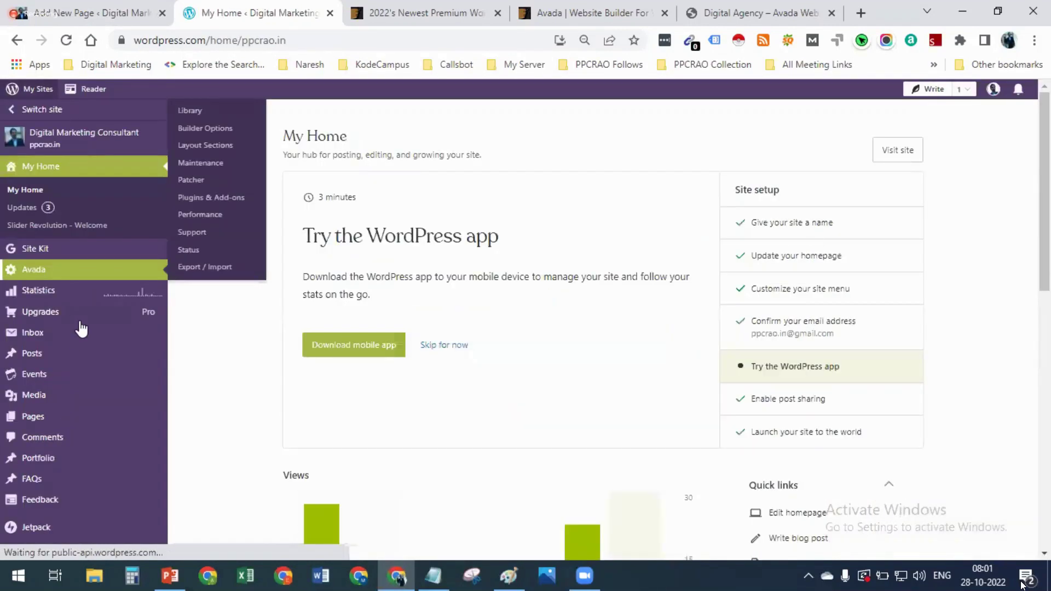
{"action": "left_click", "coordinate": [51, 430]}
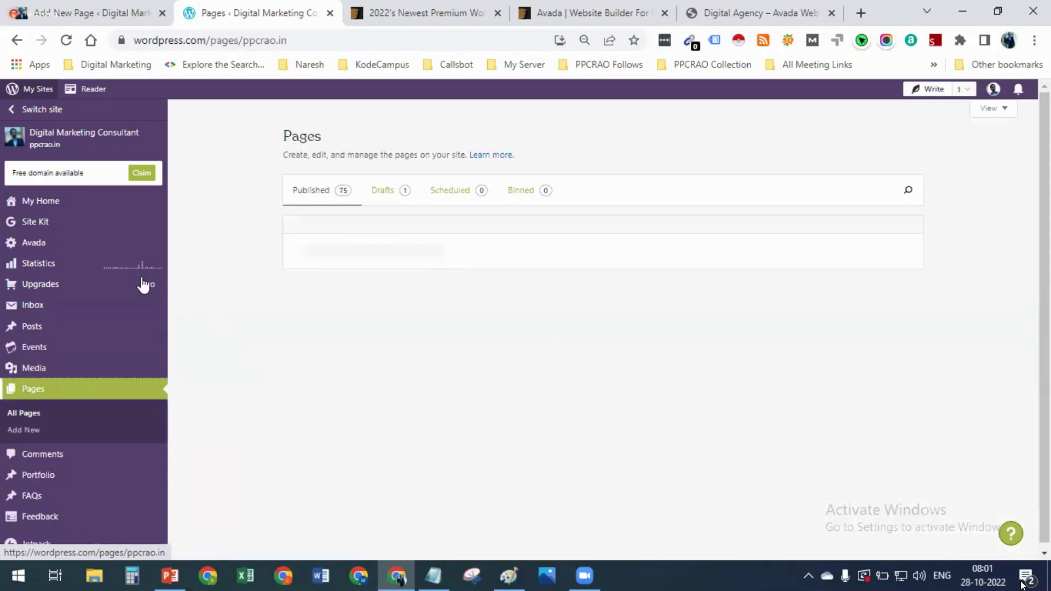
Look through the published pages in the Pages list and return to its beginning
{"action": "scroll", "coordinate": [138, 283], "scroll_direction": "down", "scroll_amount": 3}
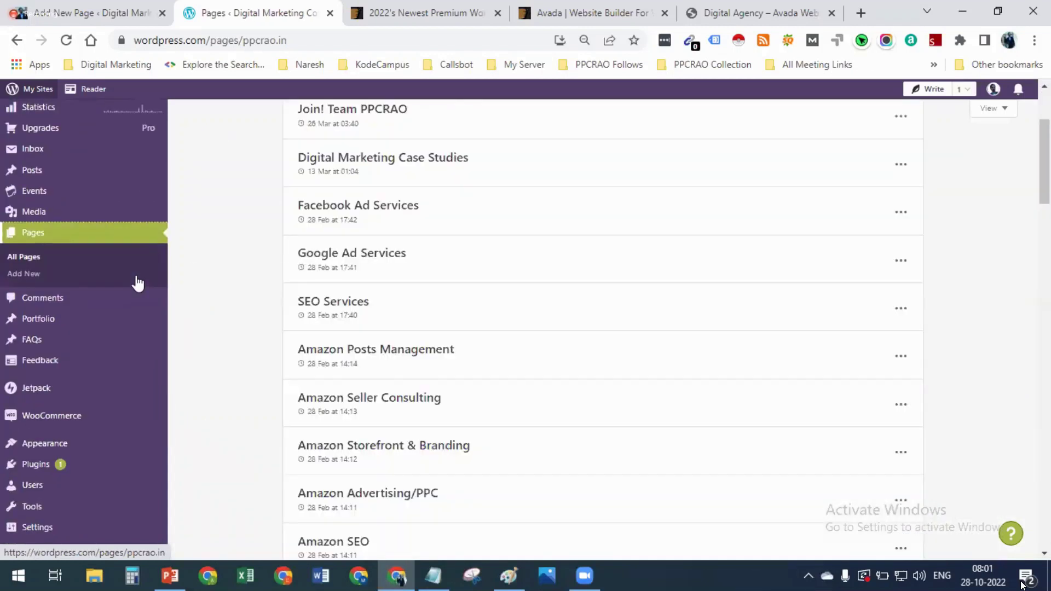
{"action": "scroll", "coordinate": [420, 376], "scroll_direction": "up", "scroll_amount": 3}
{"action": "scroll", "coordinate": [419, 376], "scroll_direction": "down", "scroll_amount": 10}
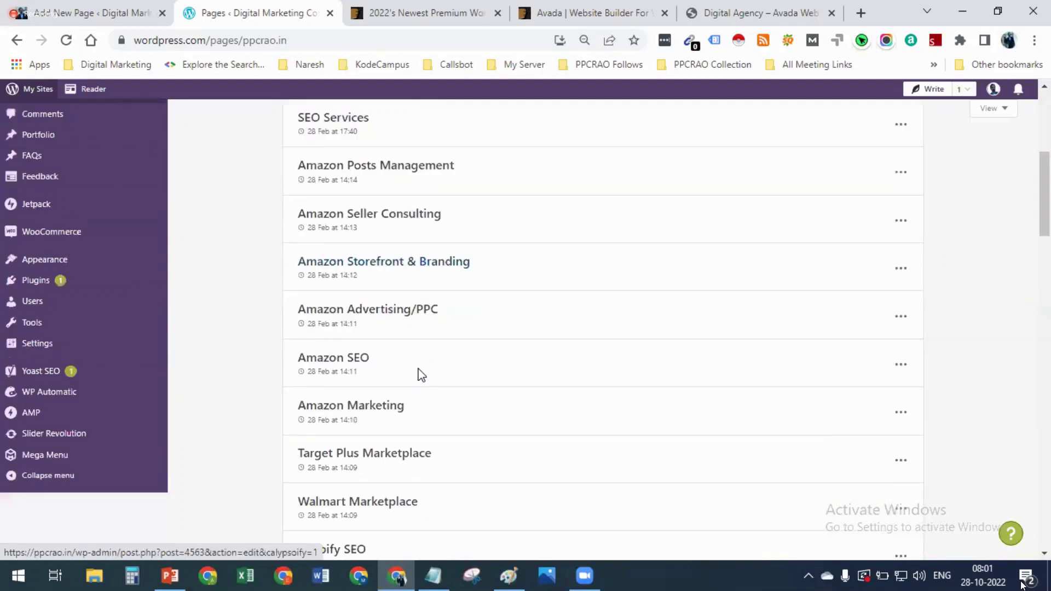
{"action": "scroll", "coordinate": [419, 376], "scroll_direction": "down", "scroll_amount": 8}
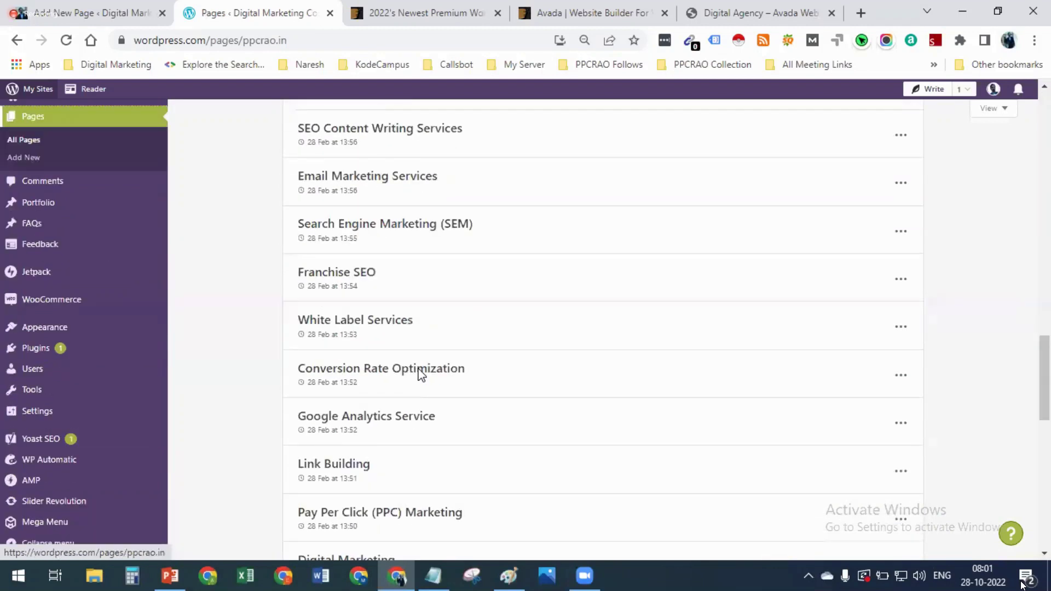
{"action": "scroll", "coordinate": [420, 375], "scroll_direction": "up", "scroll_amount": 3}
{"action": "scroll", "coordinate": [420, 375], "scroll_direction": "up", "scroll_amount": 3}
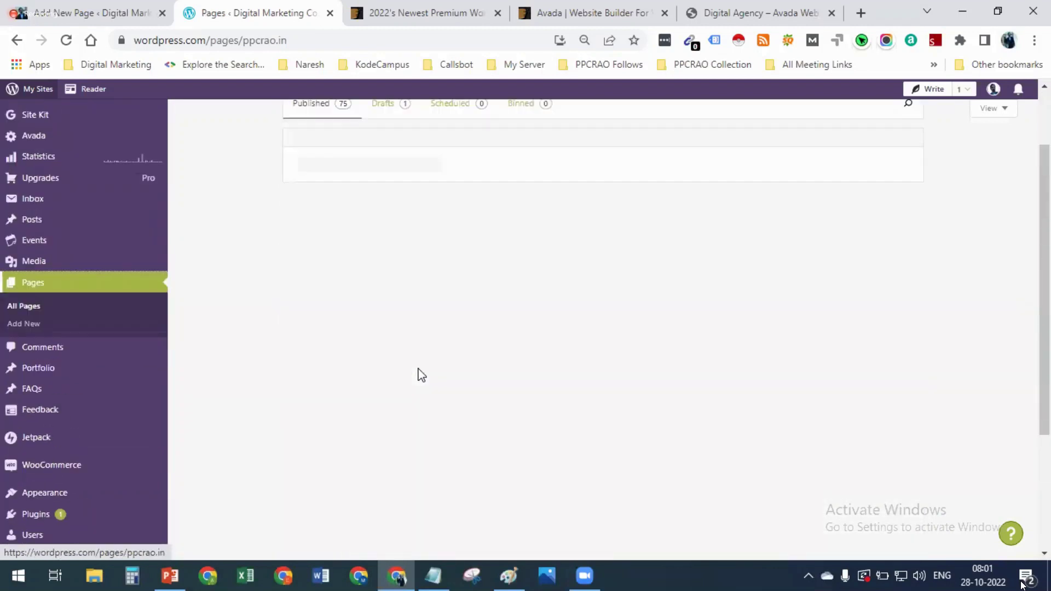
{"action": "scroll", "coordinate": [420, 376], "scroll_direction": "down", "scroll_amount": 3}
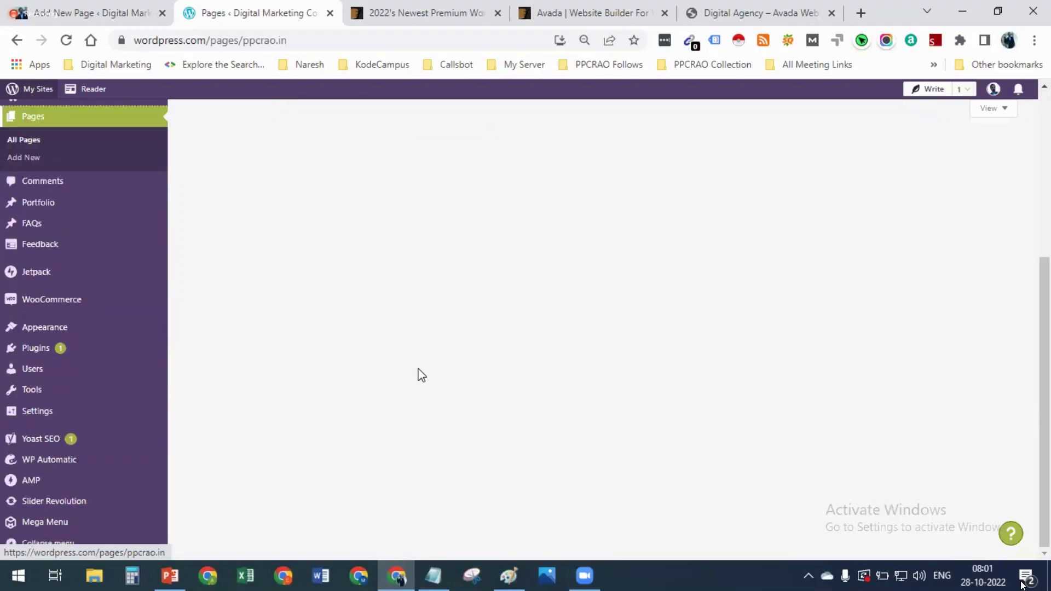
{"action": "scroll", "coordinate": [419, 375], "scroll_direction": "up", "scroll_amount": 5}
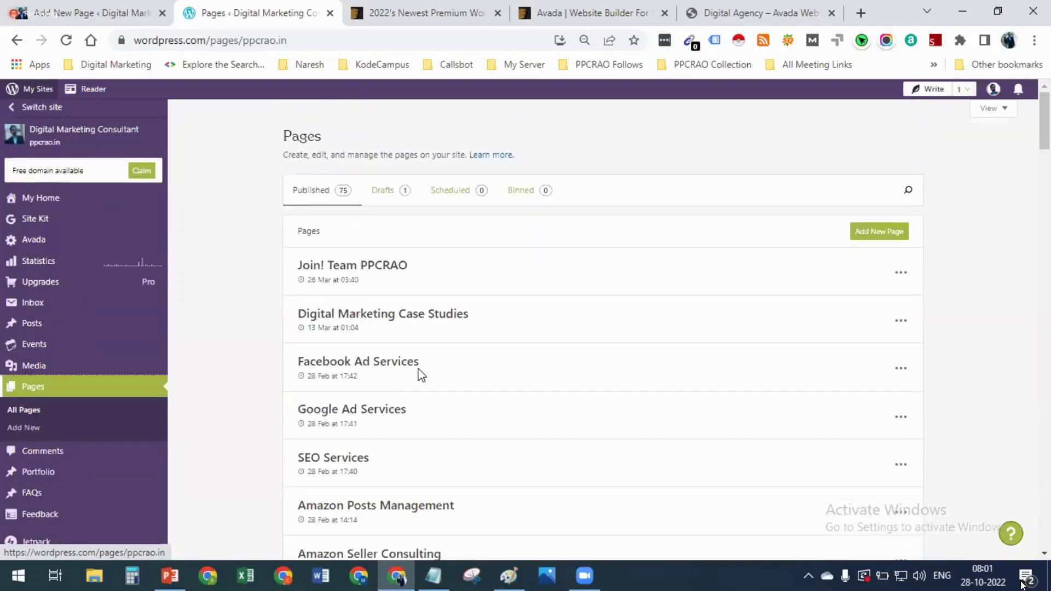
Find the professional seo consultant page dated 24 Feb at 01:14 among the published pages and open it for editing
{"action": "scroll", "coordinate": [420, 375], "scroll_direction": "down", "scroll_amount": 5}
{"action": "scroll", "coordinate": [420, 376], "scroll_direction": "down", "scroll_amount": 10}
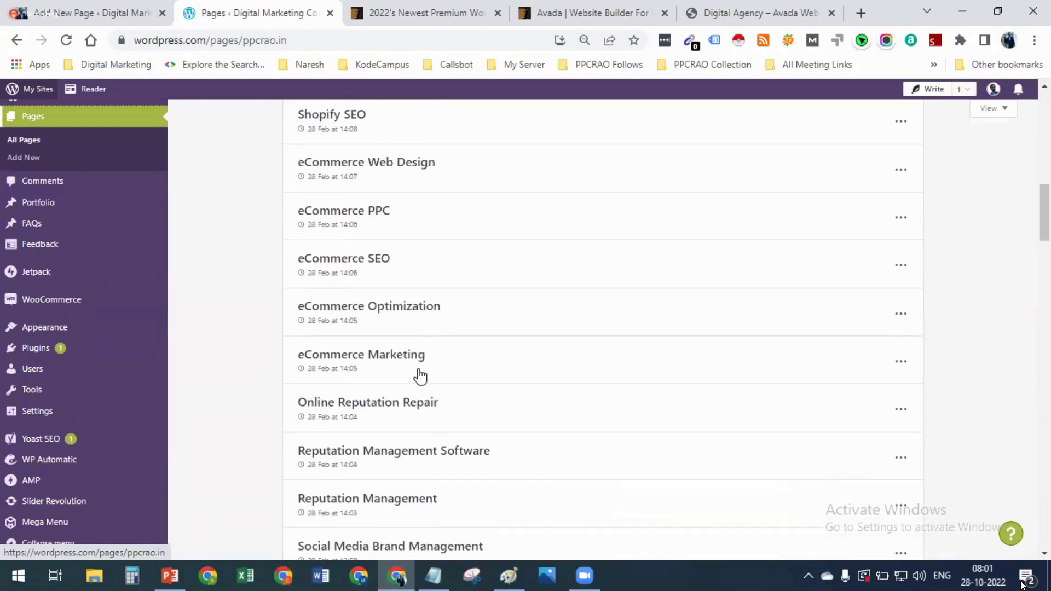
{"action": "scroll", "coordinate": [420, 377], "scroll_direction": "down", "scroll_amount": 10}
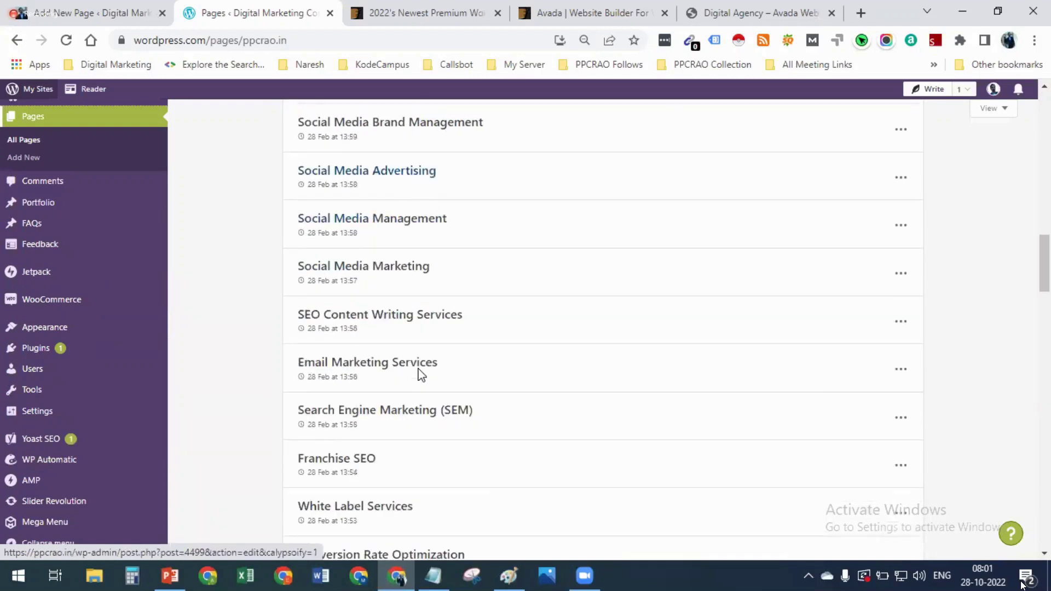
{"action": "scroll", "coordinate": [421, 376], "scroll_direction": "down", "scroll_amount": 3}
{"action": "scroll", "coordinate": [421, 376], "scroll_direction": "down", "scroll_amount": 6}
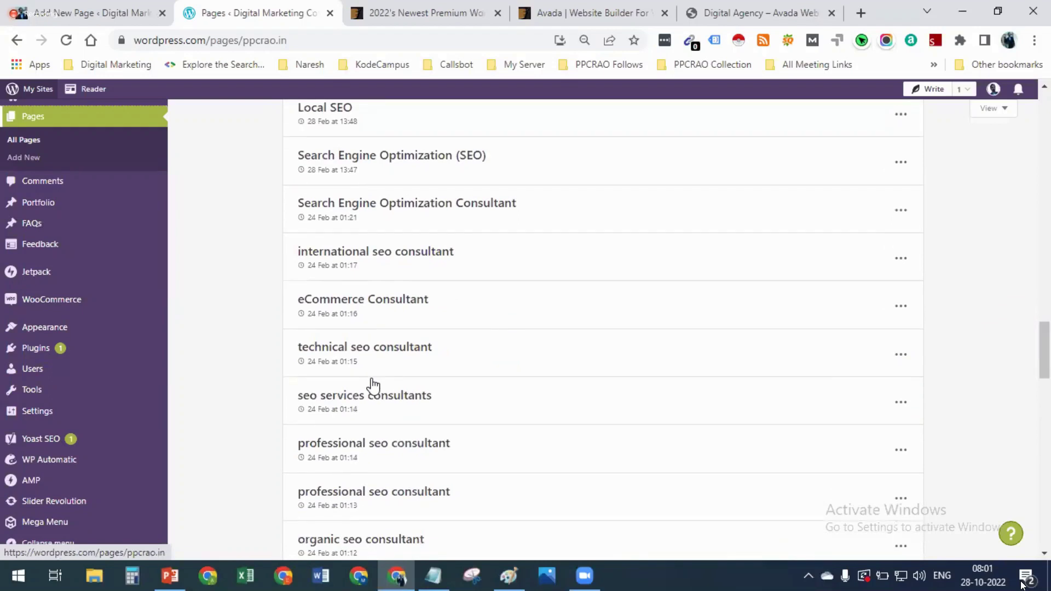
{"action": "scroll", "coordinate": [372, 385], "scroll_direction": "down", "scroll_amount": 1}
{"action": "left_click", "coordinate": [372, 385]}
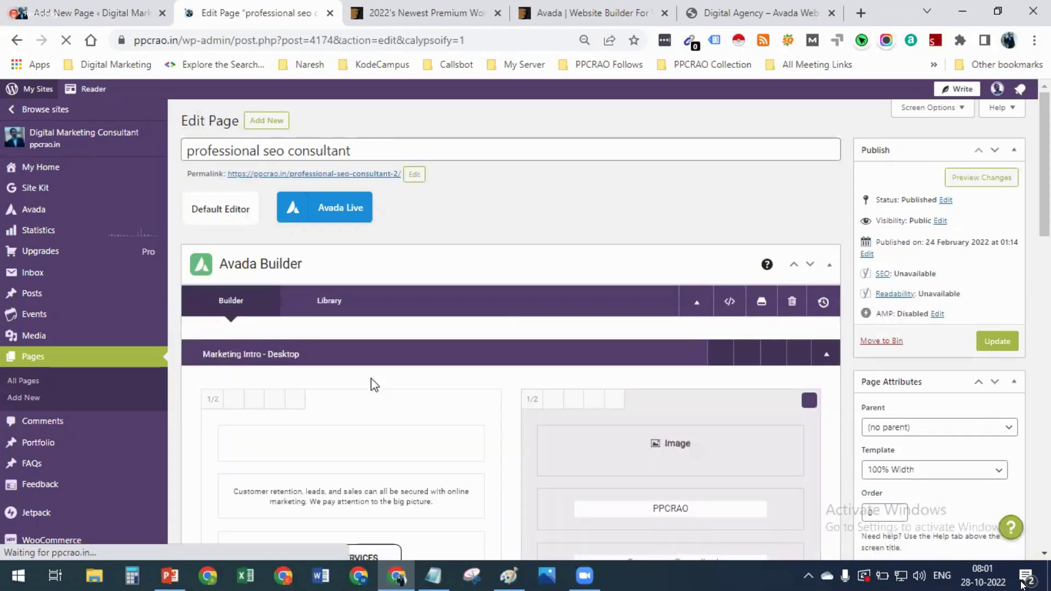
Examine the page's Avada Builder containers from Marketing Intro - Desktop through to Call to Action Large
{"action": "scroll", "coordinate": [374, 385], "scroll_direction": "down", "scroll_amount": 4}
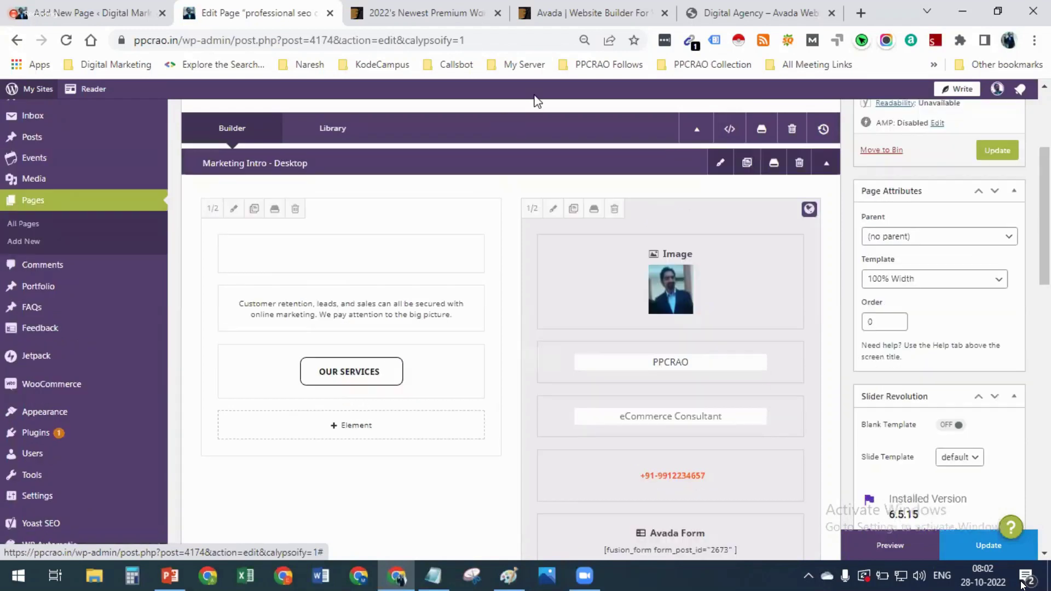
{"action": "scroll", "coordinate": [536, 101], "scroll_direction": "up", "scroll_amount": 1}
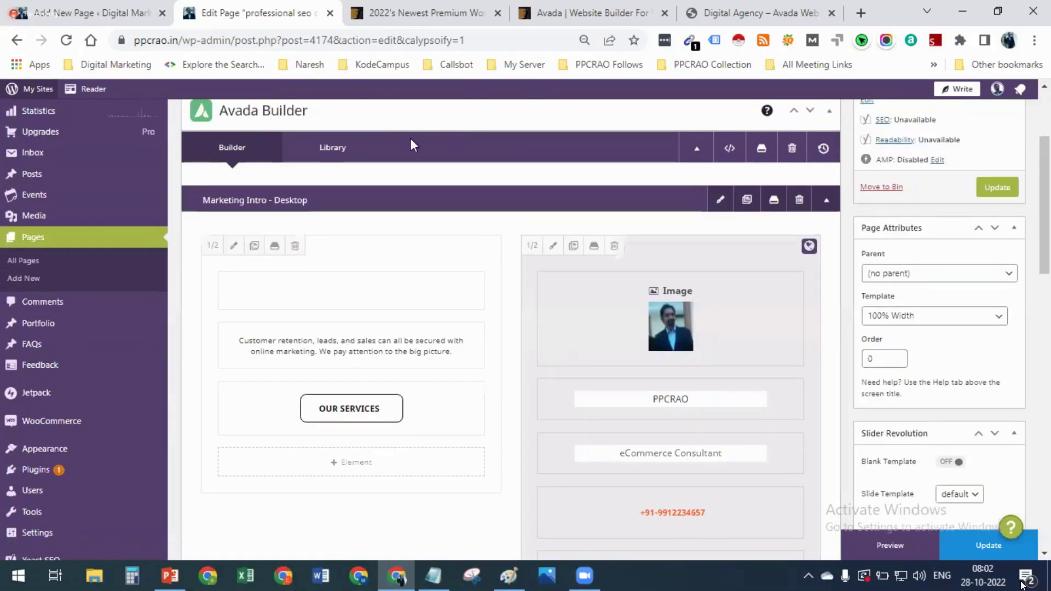
{"action": "scroll", "coordinate": [426, 317], "scroll_direction": "down", "scroll_amount": 3}
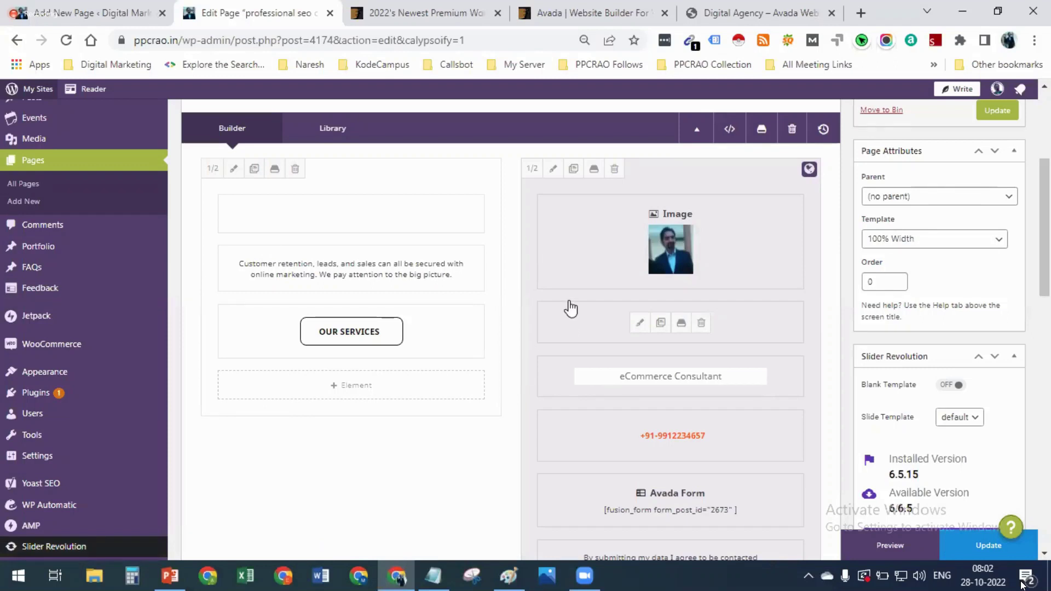
{"action": "scroll", "coordinate": [554, 312], "scroll_direction": "down", "scroll_amount": 1}
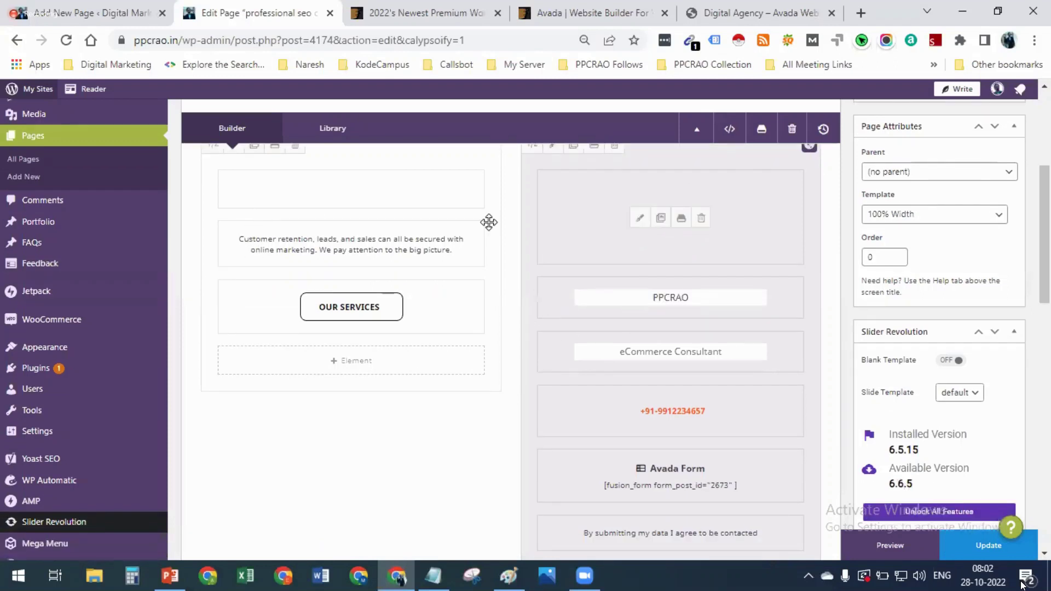
{"action": "scroll", "coordinate": [460, 416], "scroll_direction": "down", "scroll_amount": 10}
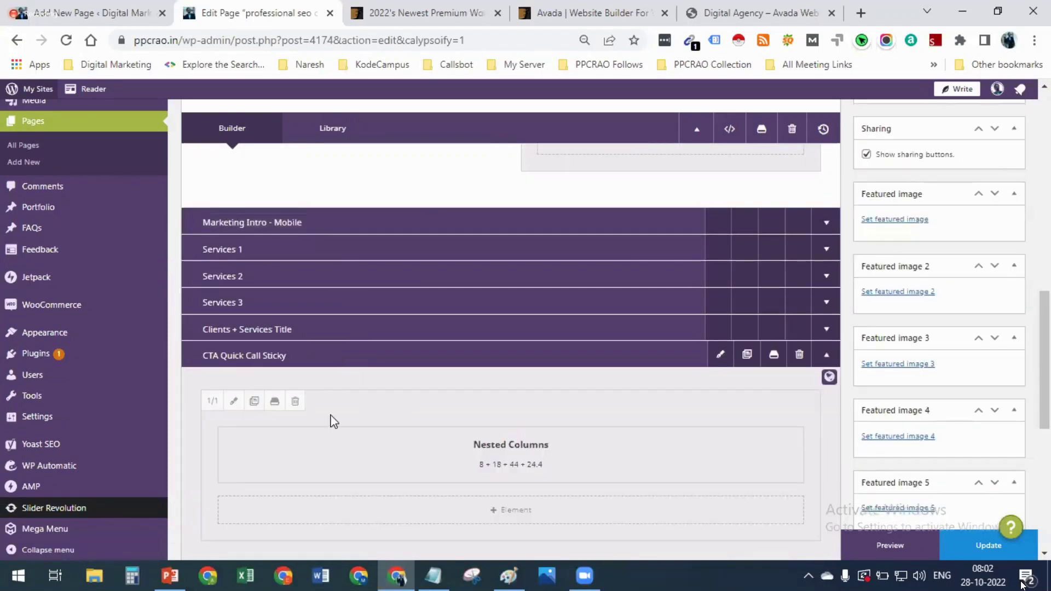
{"action": "scroll", "coordinate": [394, 412], "scroll_direction": "down", "scroll_amount": 3}
{"action": "scroll", "coordinate": [566, 449], "scroll_direction": "down", "scroll_amount": 5}
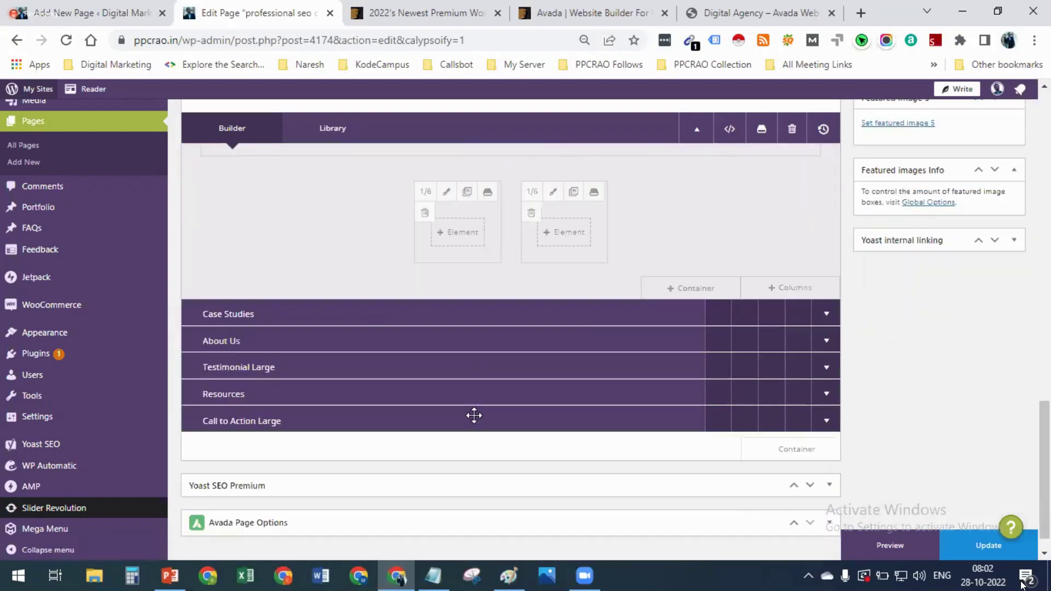
{"action": "scroll", "coordinate": [569, 240], "scroll_direction": "up", "scroll_amount": 10}
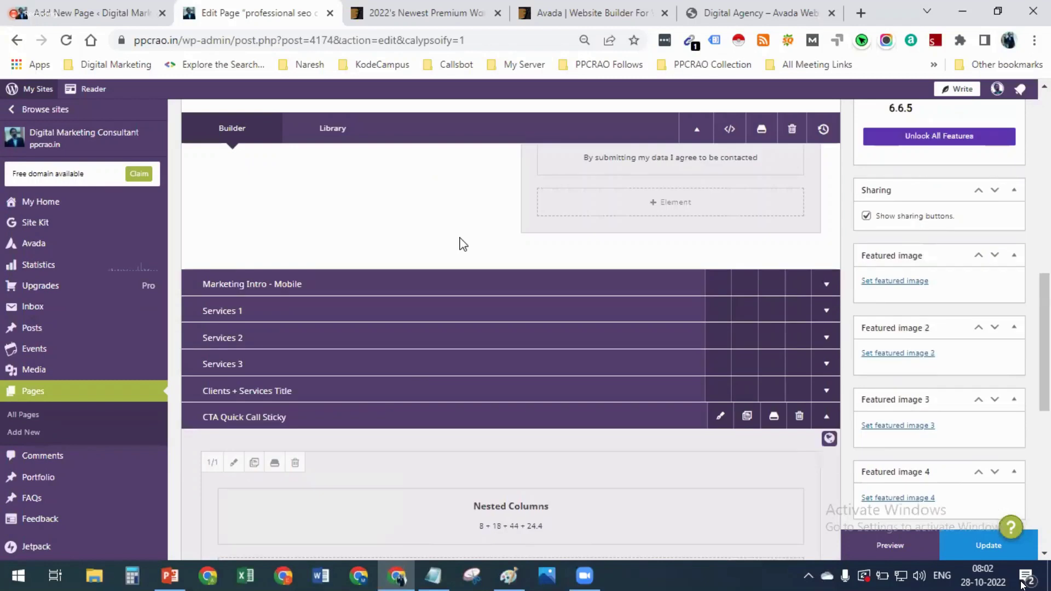
{"action": "scroll", "coordinate": [521, 272], "scroll_direction": "up", "scroll_amount": 10}
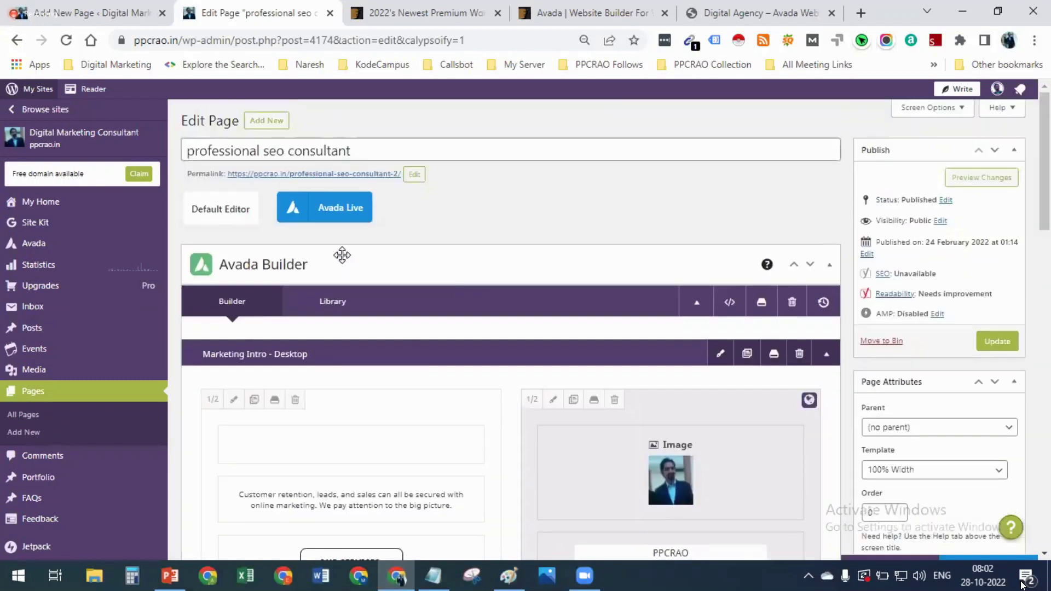
Return to the new page and insert a builder container with two 1/2 columns
{"action": "scroll", "coordinate": [419, 307], "scroll_direction": "down", "scroll_amount": 3}
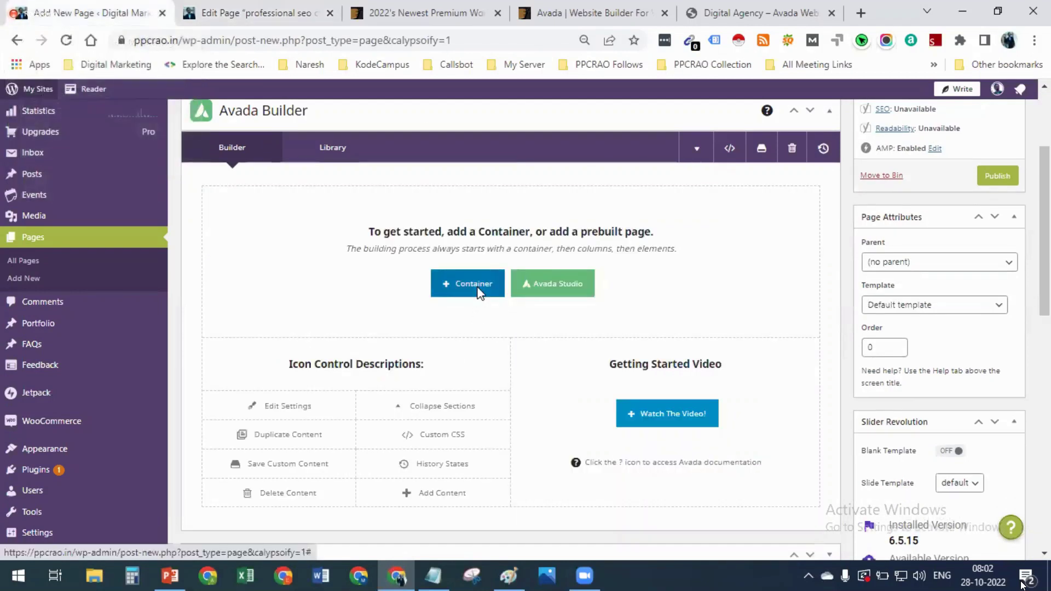
{"action": "left_click", "coordinate": [480, 293]}
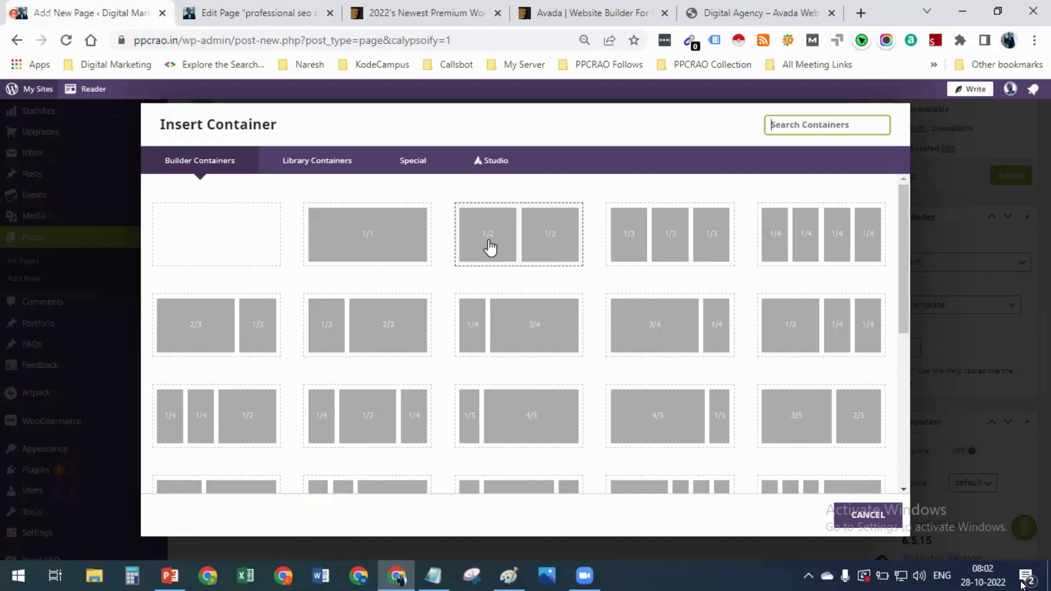
{"action": "left_click", "coordinate": [529, 243]}
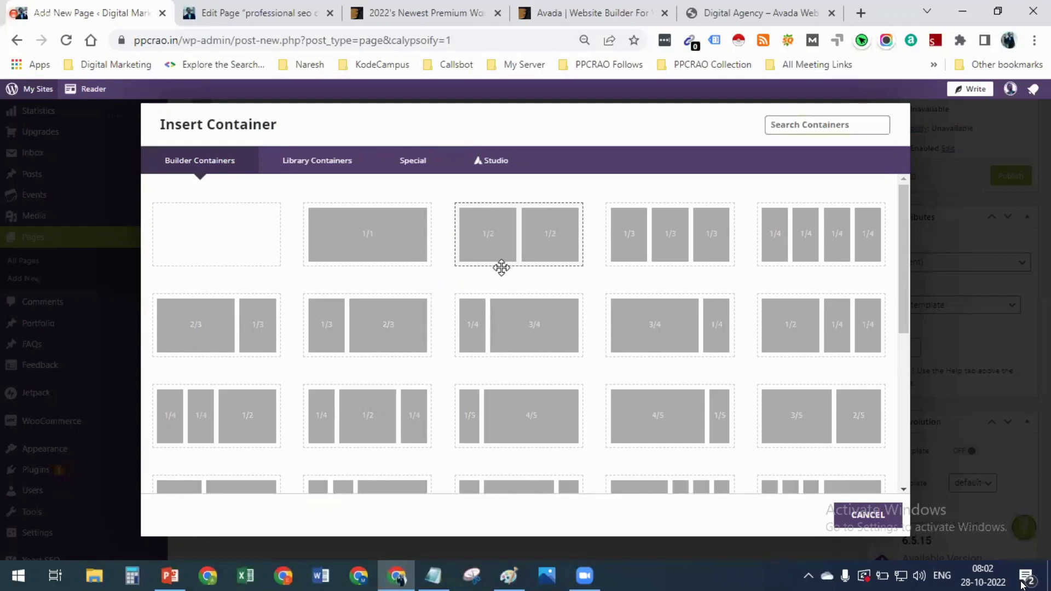
{"action": "left_click", "coordinate": [550, 268]}
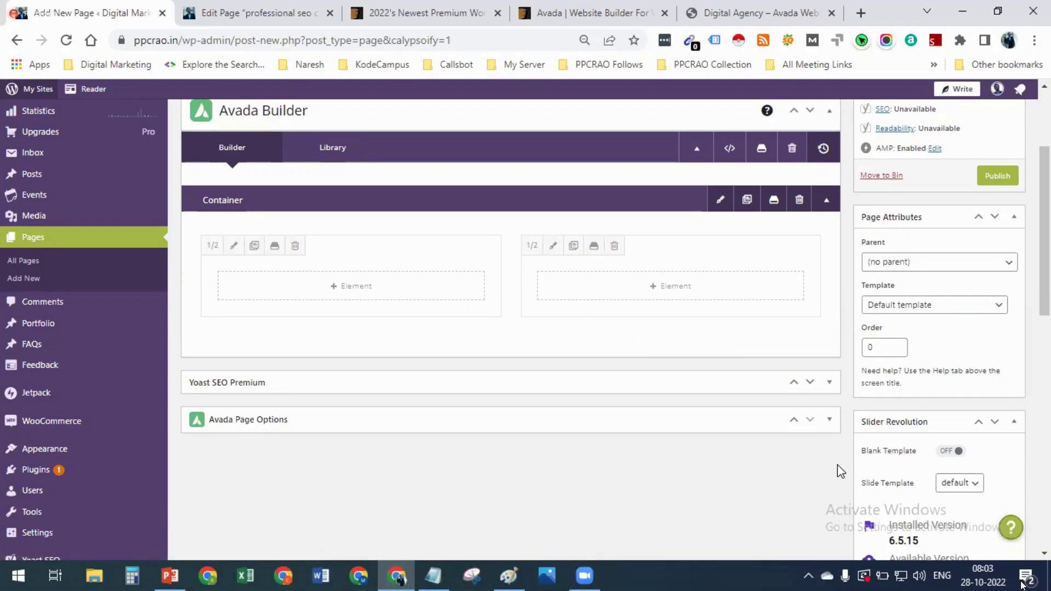
Switch back to the professional seo consultant page's editor and examine the two-column Marketing Intro - Desktop container for comparison
{"action": "mouse_move", "coordinate": [359, 229]}
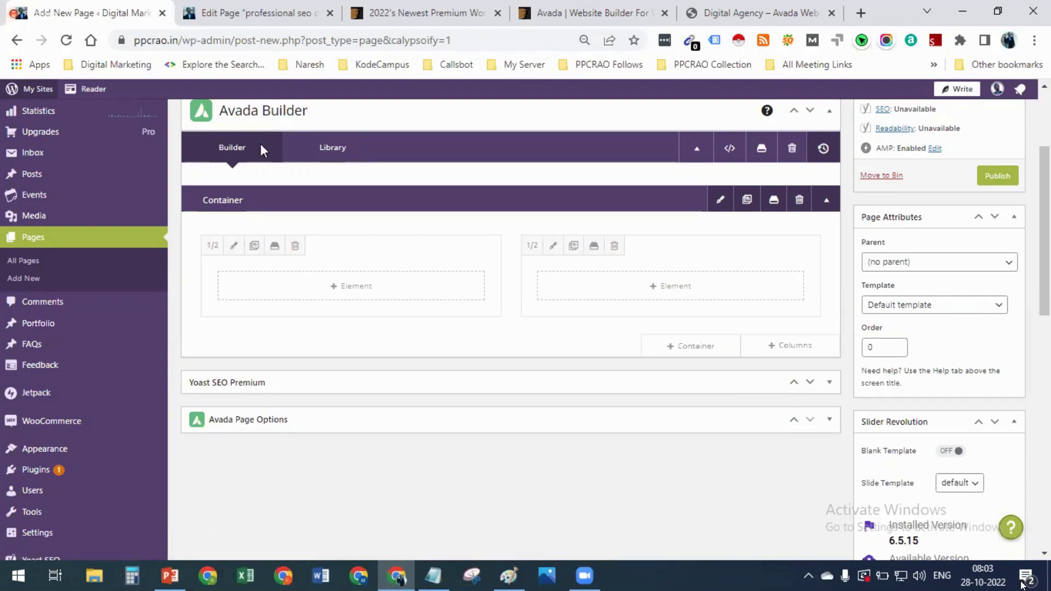
{"action": "left_click", "coordinate": [244, 13]}
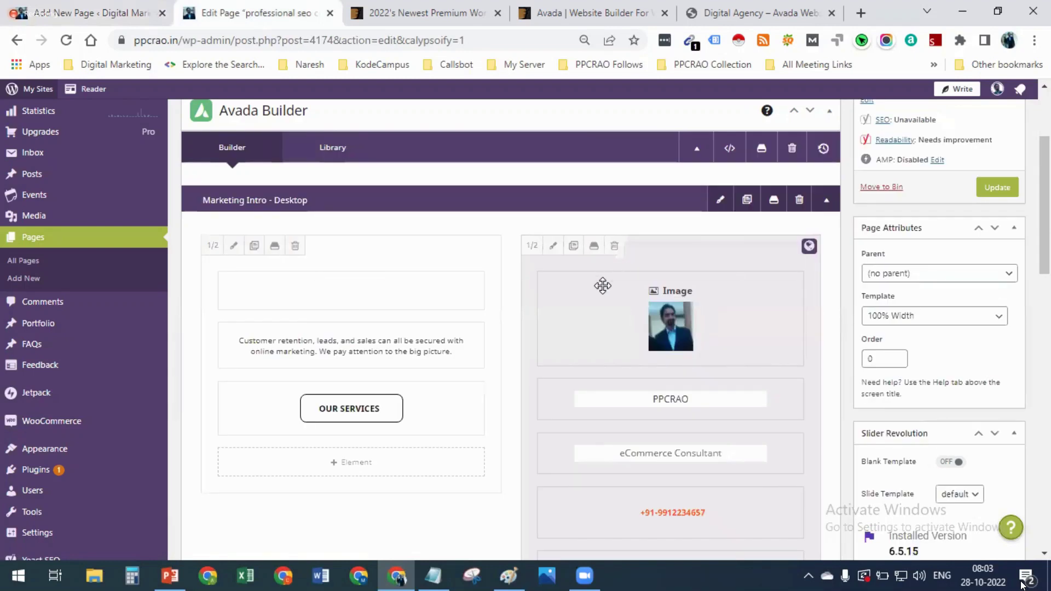
{"action": "mouse_move", "coordinate": [603, 285]}
{"action": "scroll", "coordinate": [603, 285], "scroll_direction": "down", "scroll_amount": 1}
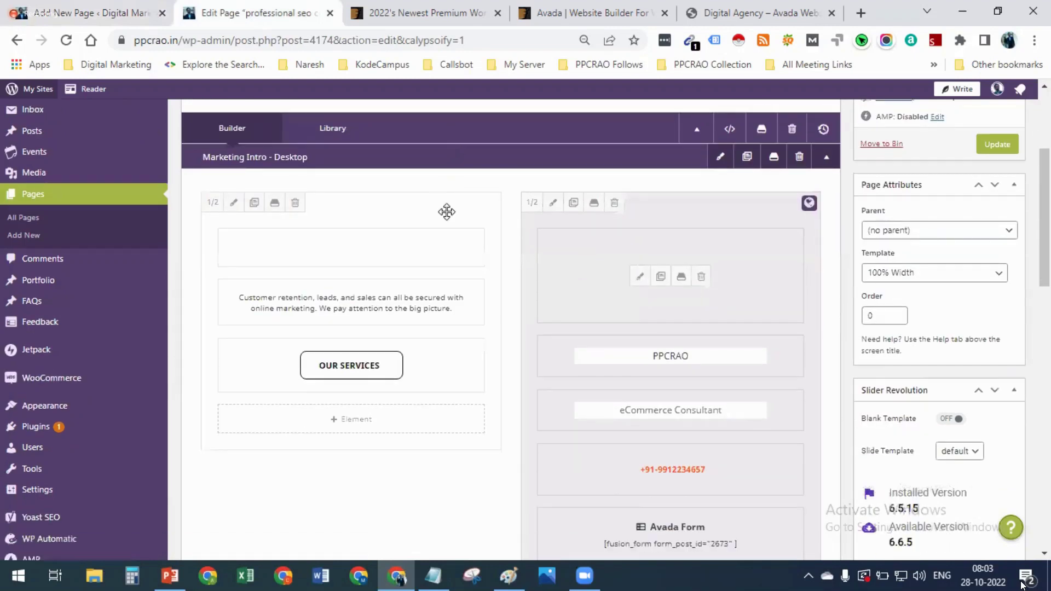
Examine the right column's elements in Marketing Intro - Desktop and the remaining containers, including the CTA Quick Call Sticky columns
{"action": "scroll", "coordinate": [631, 223], "scroll_direction": "down", "scroll_amount": 2}
{"action": "scroll", "coordinate": [632, 225], "scroll_direction": "down", "scroll_amount": 3}
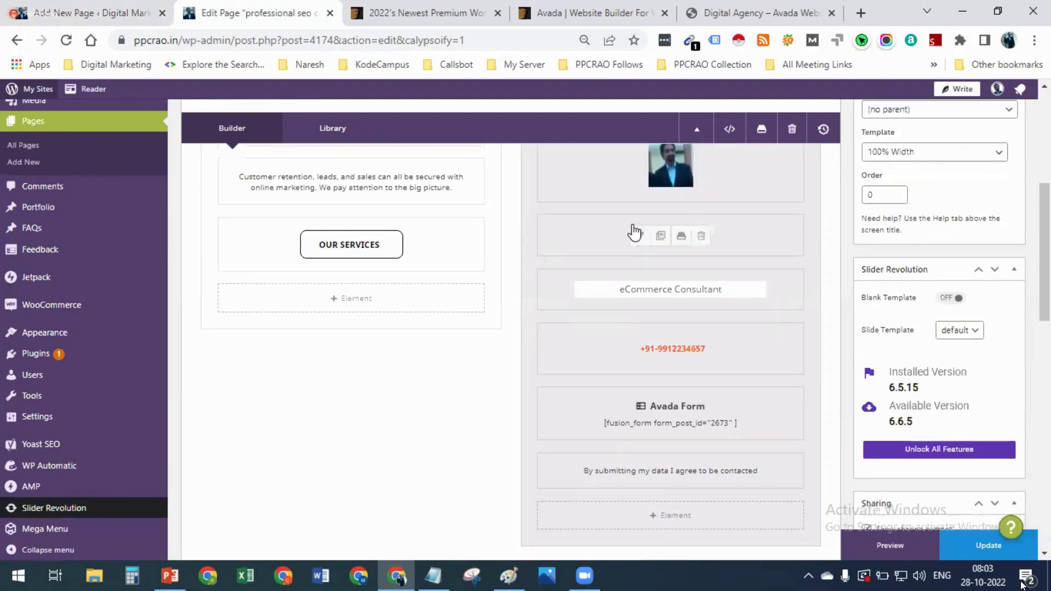
{"action": "scroll", "coordinate": [558, 204], "scroll_direction": "down", "scroll_amount": 2}
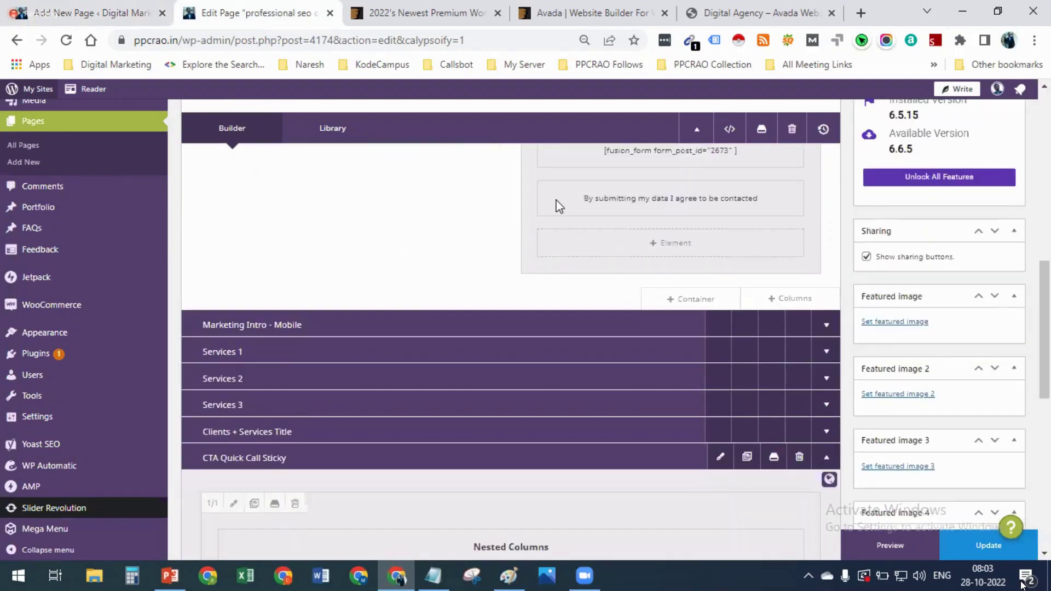
{"action": "scroll", "coordinate": [452, 234], "scroll_direction": "down", "scroll_amount": 2}
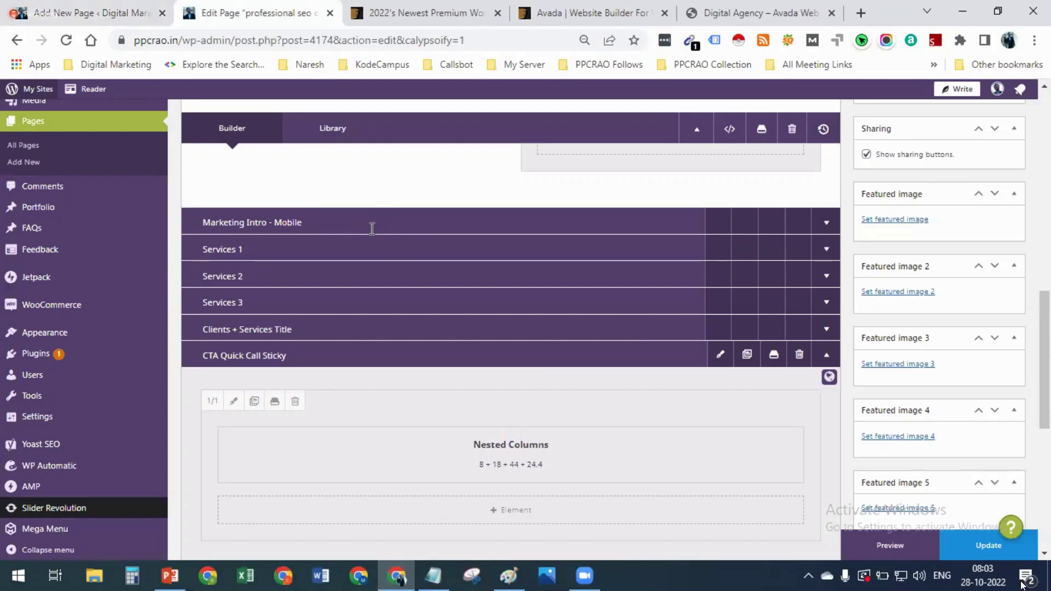
{"action": "scroll", "coordinate": [331, 272], "scroll_direction": "down", "scroll_amount": 3}
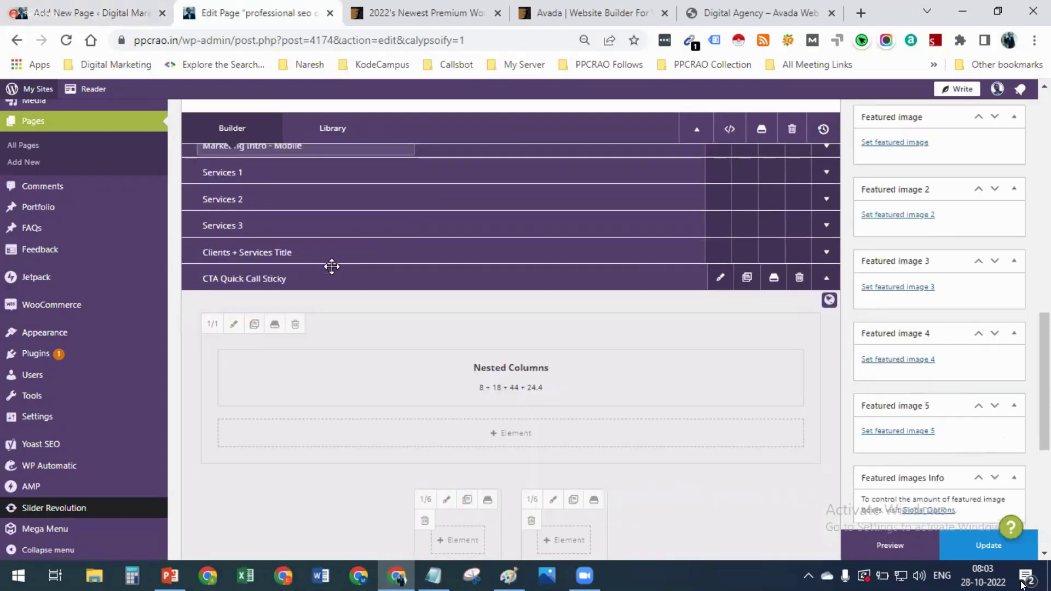
{"action": "scroll", "coordinate": [333, 295], "scroll_direction": "down", "scroll_amount": 1}
{"action": "scroll", "coordinate": [357, 346], "scroll_direction": "down", "scroll_amount": 2}
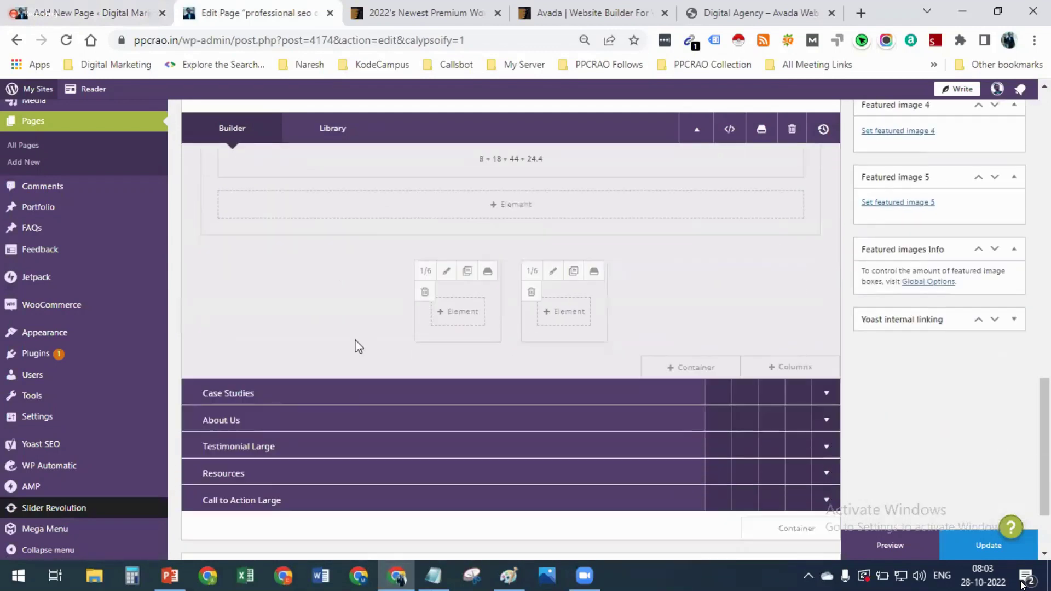
{"action": "scroll", "coordinate": [357, 344], "scroll_direction": "down", "scroll_amount": 2}
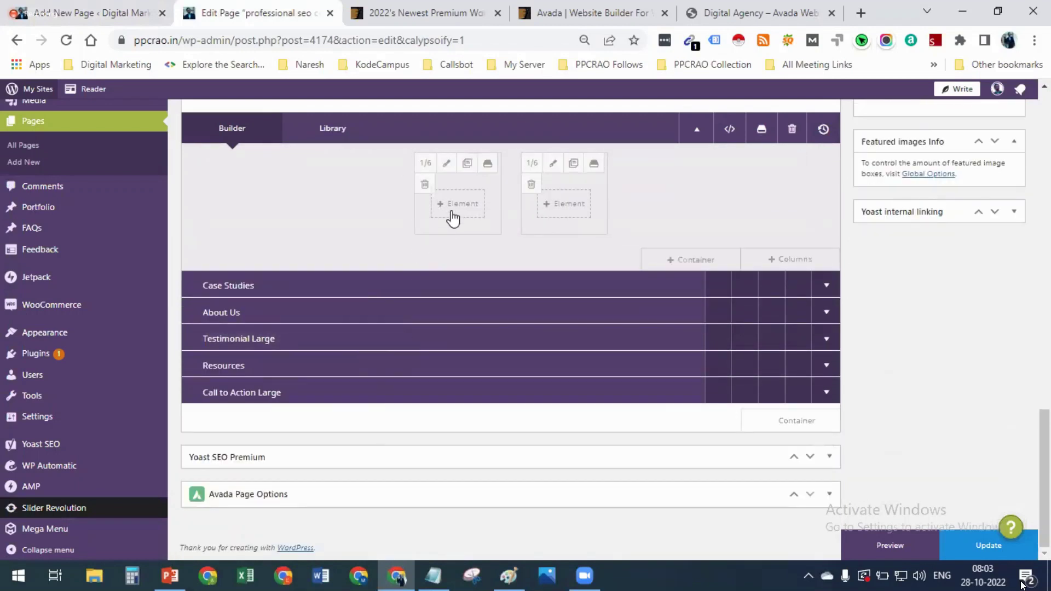
{"action": "scroll", "coordinate": [388, 287], "scroll_direction": "up", "scroll_amount": 2}
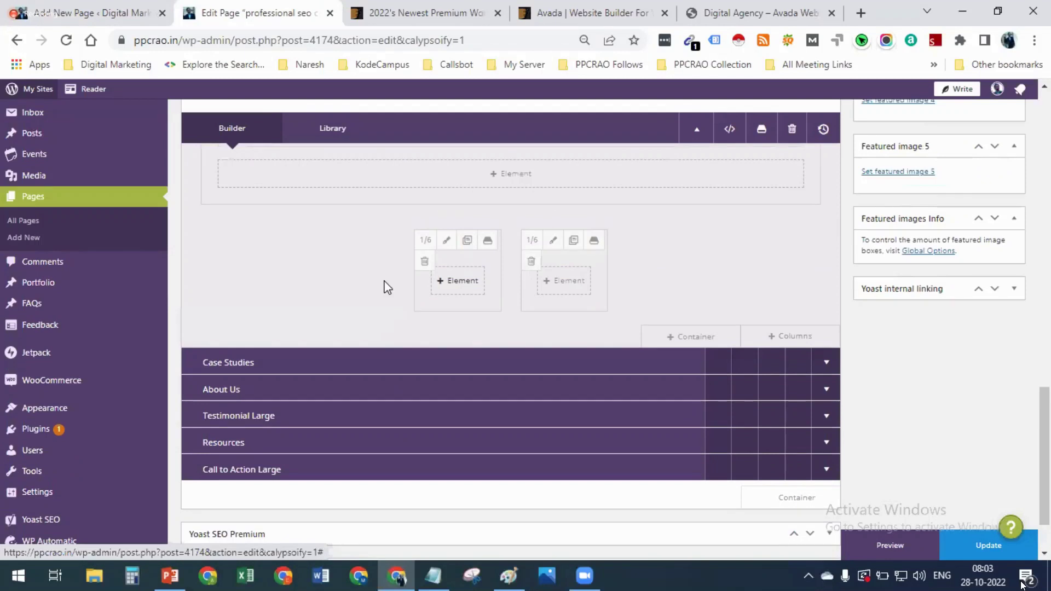
{"action": "scroll", "coordinate": [383, 204], "scroll_direction": "up", "scroll_amount": 3}
Return to the new page and add two full-width 1/1 containers below the two-column container
{"action": "left_click", "coordinate": [83, 8]}
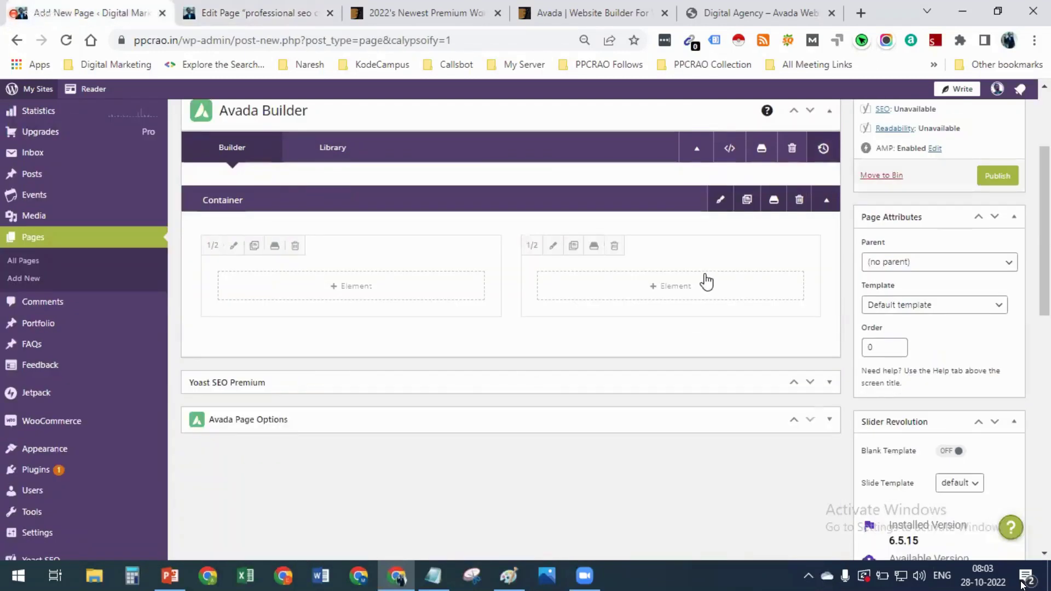
{"action": "scroll", "coordinate": [710, 285], "scroll_direction": "down", "scroll_amount": 2}
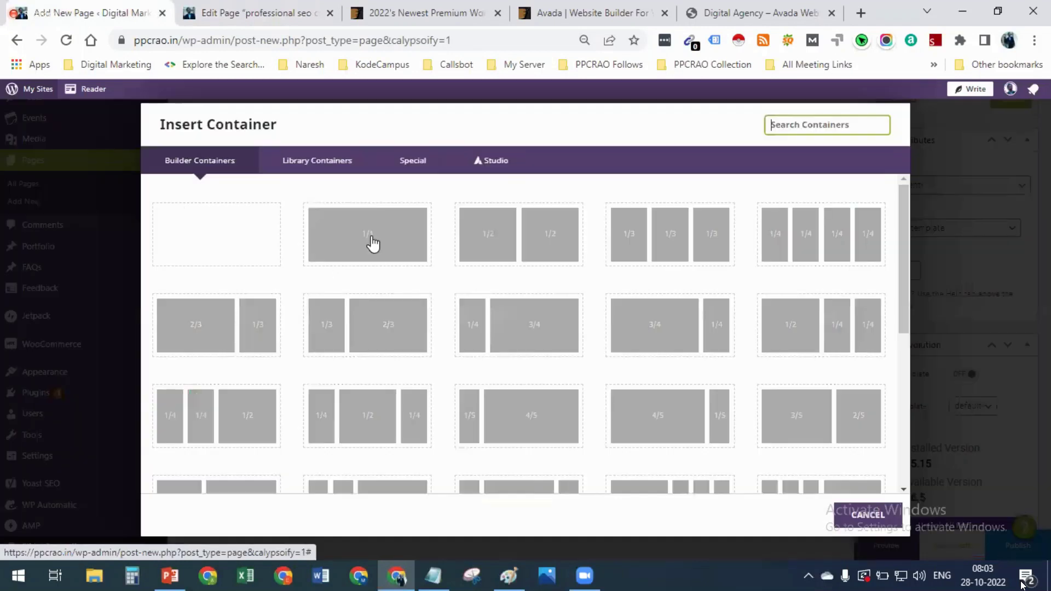
{"action": "left_click", "coordinate": [651, 333]}
{"action": "scroll", "coordinate": [648, 352], "scroll_direction": "down", "scroll_amount": 1}
{"action": "left_click", "coordinate": [676, 365]}
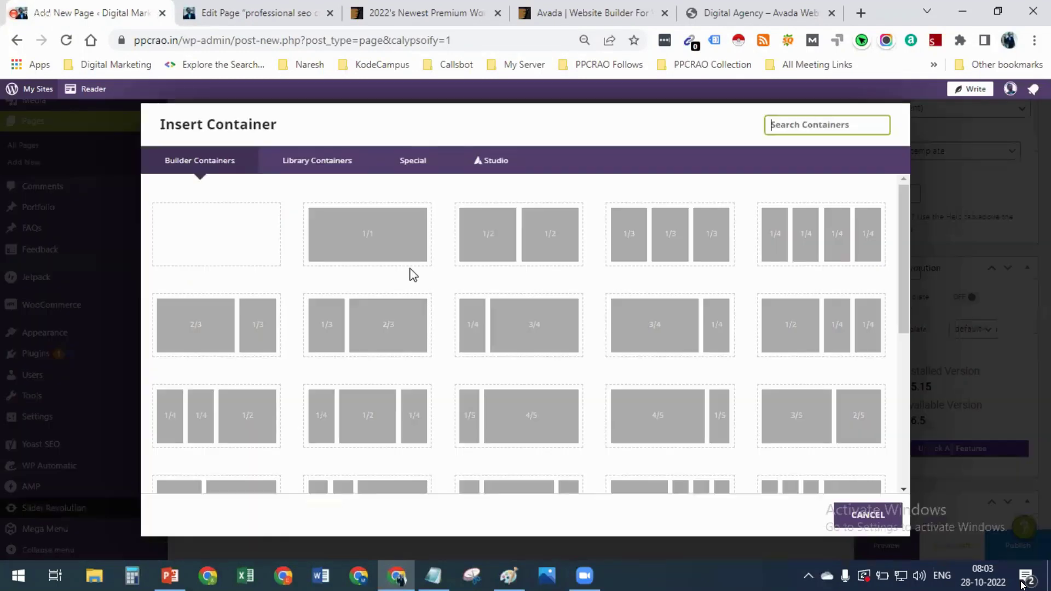
{"action": "left_click", "coordinate": [407, 251]}
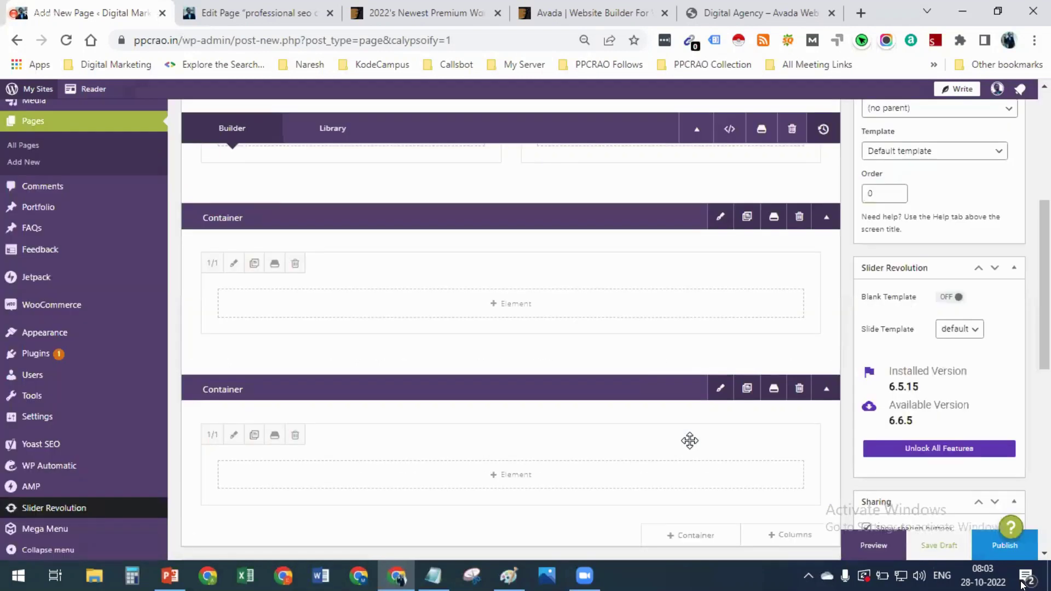
Look through the builder container layouts and insert one with six 1/6 columns below the last container
{"action": "scroll", "coordinate": [690, 440], "scroll_direction": "down", "scroll_amount": 4}
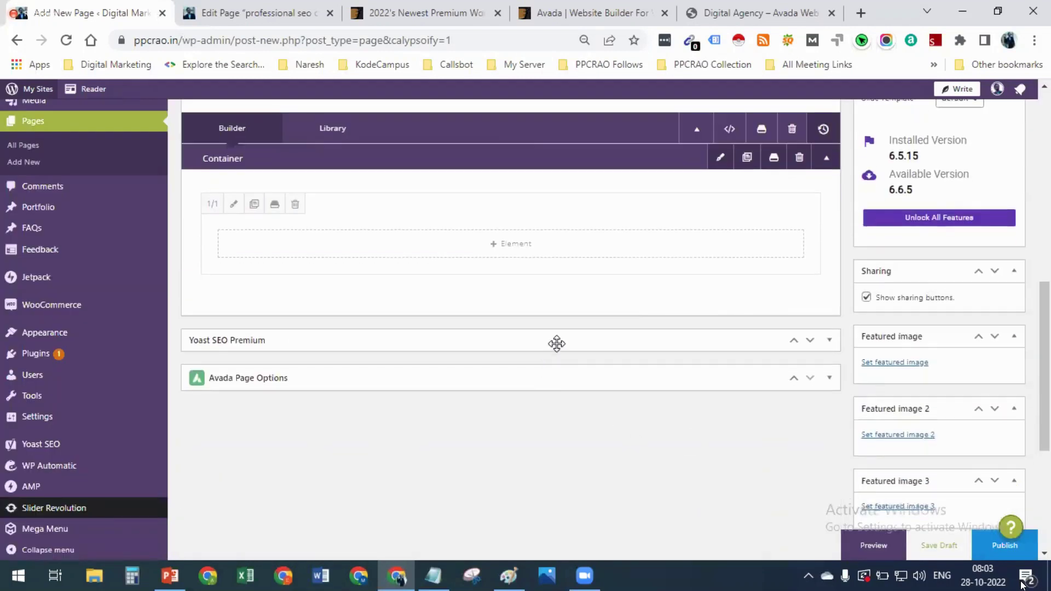
{"action": "left_click", "coordinate": [708, 307]}
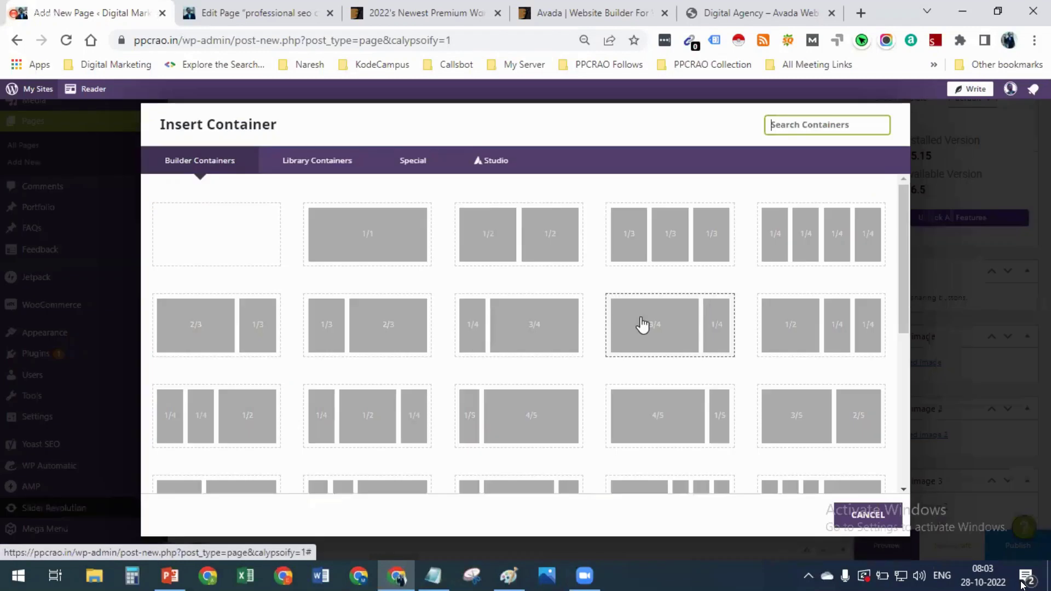
{"action": "scroll", "coordinate": [460, 394], "scroll_direction": "down", "scroll_amount": 3}
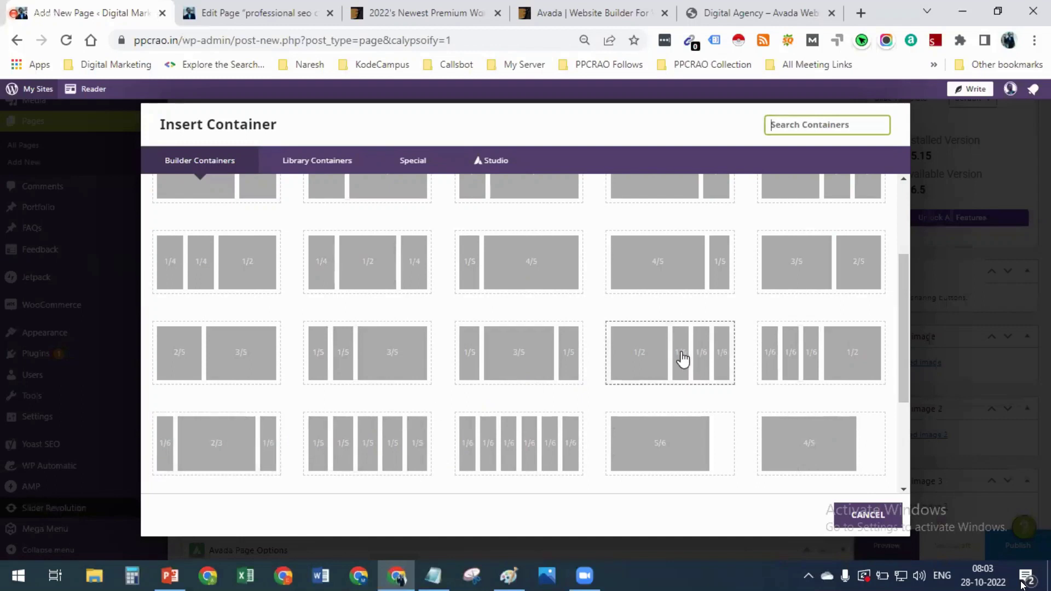
{"action": "scroll", "coordinate": [688, 358], "scroll_direction": "up", "scroll_amount": 2}
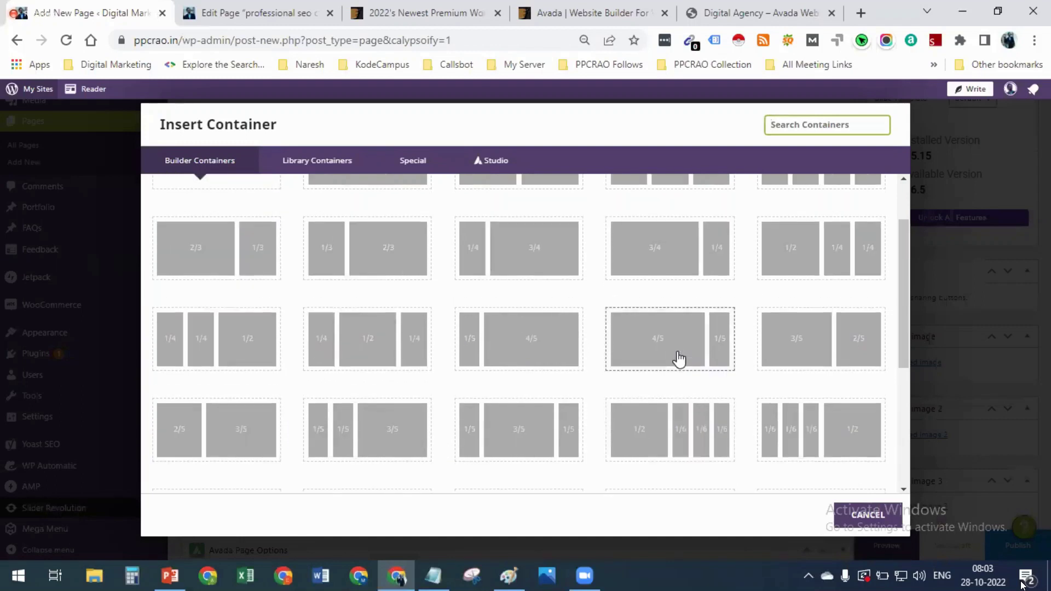
{"action": "scroll", "coordinate": [679, 359], "scroll_direction": "up", "scroll_amount": 2}
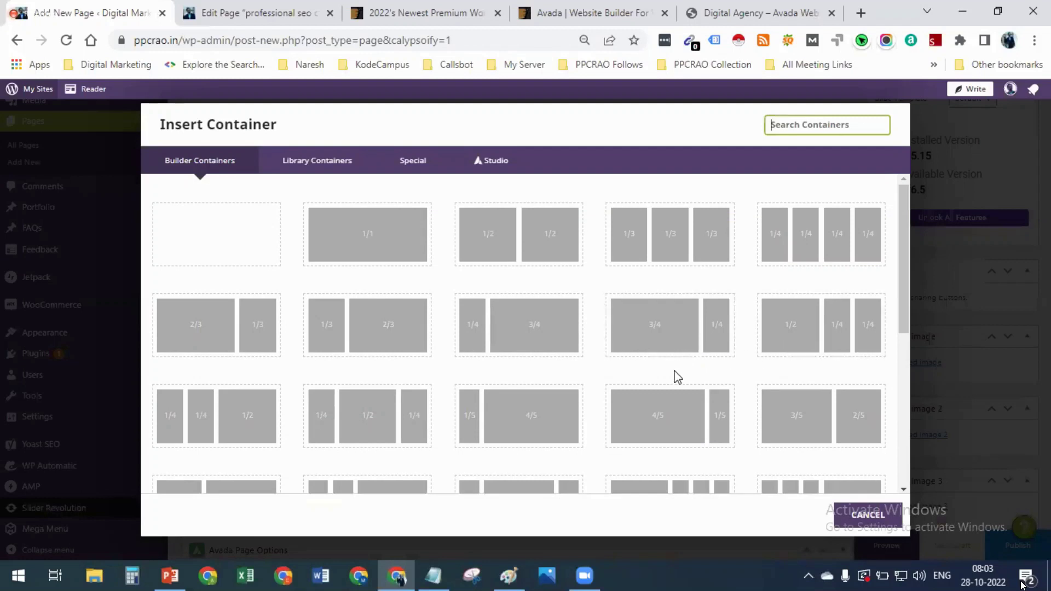
{"action": "scroll", "coordinate": [674, 375], "scroll_direction": "down", "scroll_amount": 1}
{"action": "scroll", "coordinate": [674, 375], "scroll_direction": "down", "scroll_amount": 4}
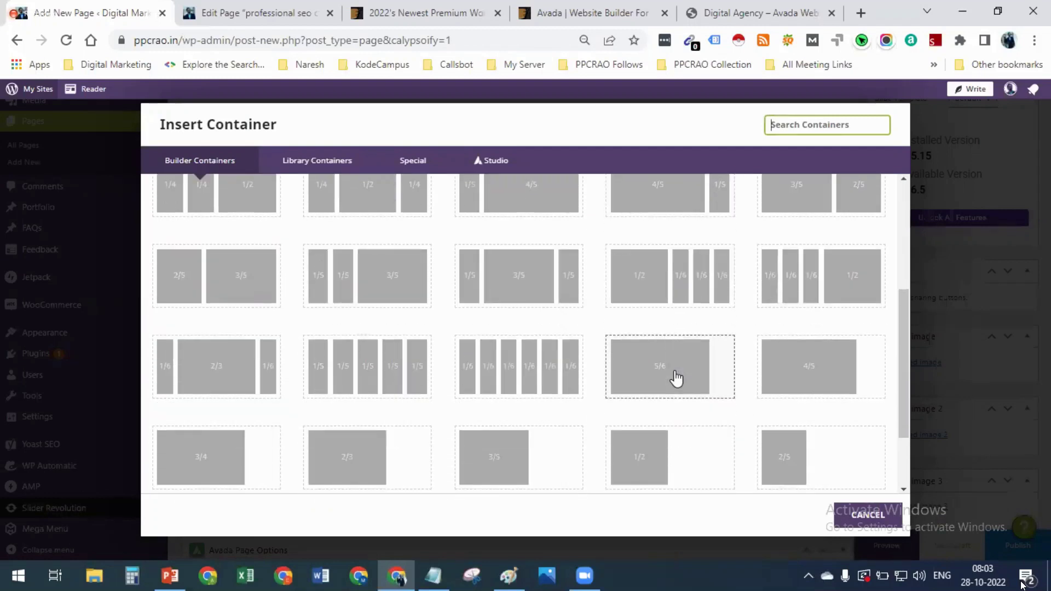
{"action": "scroll", "coordinate": [676, 378], "scroll_direction": "down", "scroll_amount": 2}
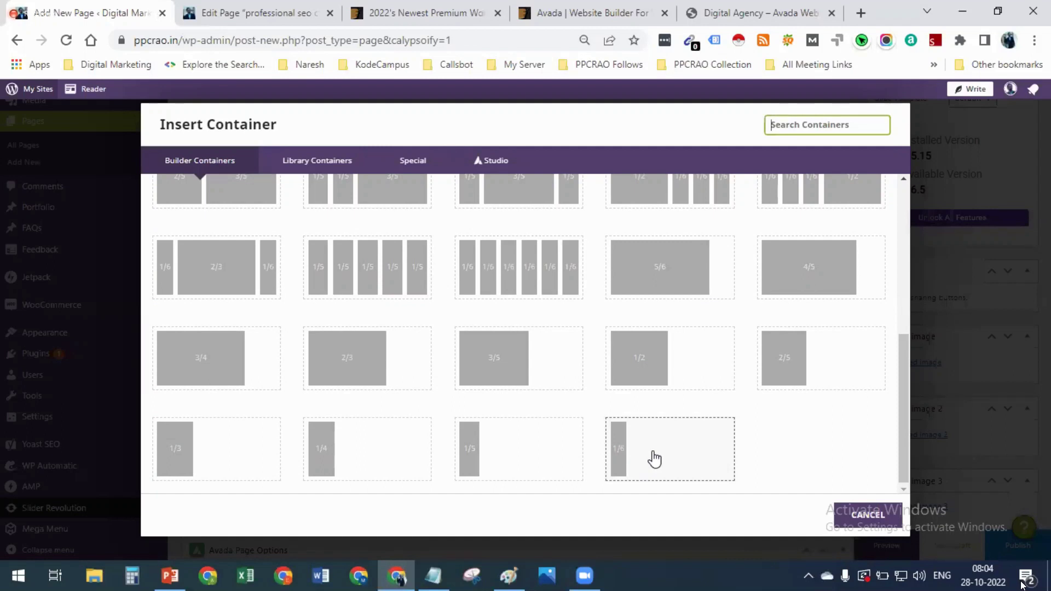
{"action": "left_click", "coordinate": [510, 267]}
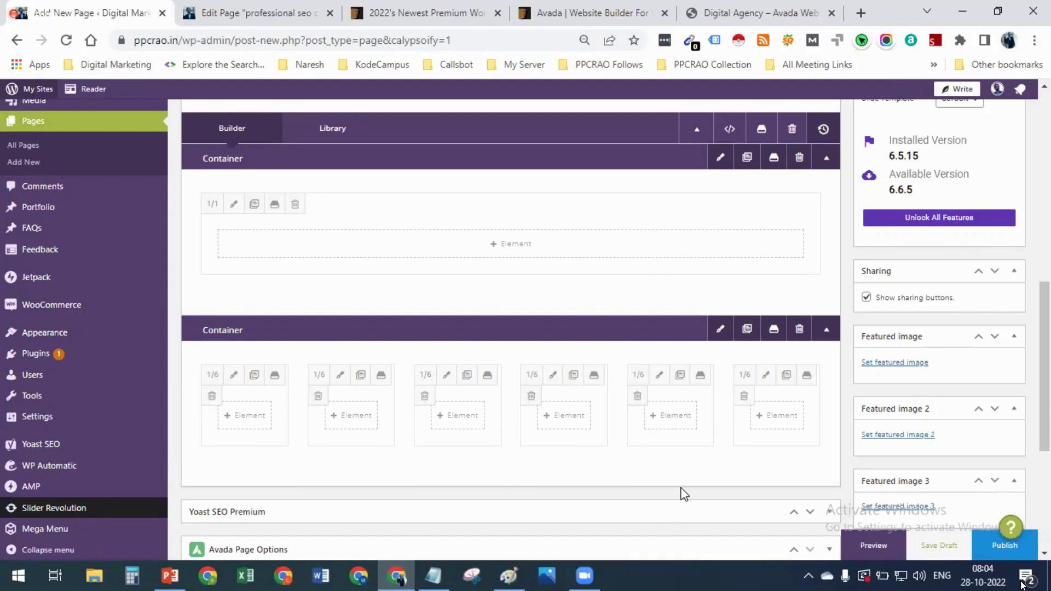
Delete four of the 1/6 columns from the six-column container
{"action": "scroll", "coordinate": [578, 393], "scroll_direction": "down", "scroll_amount": 3}
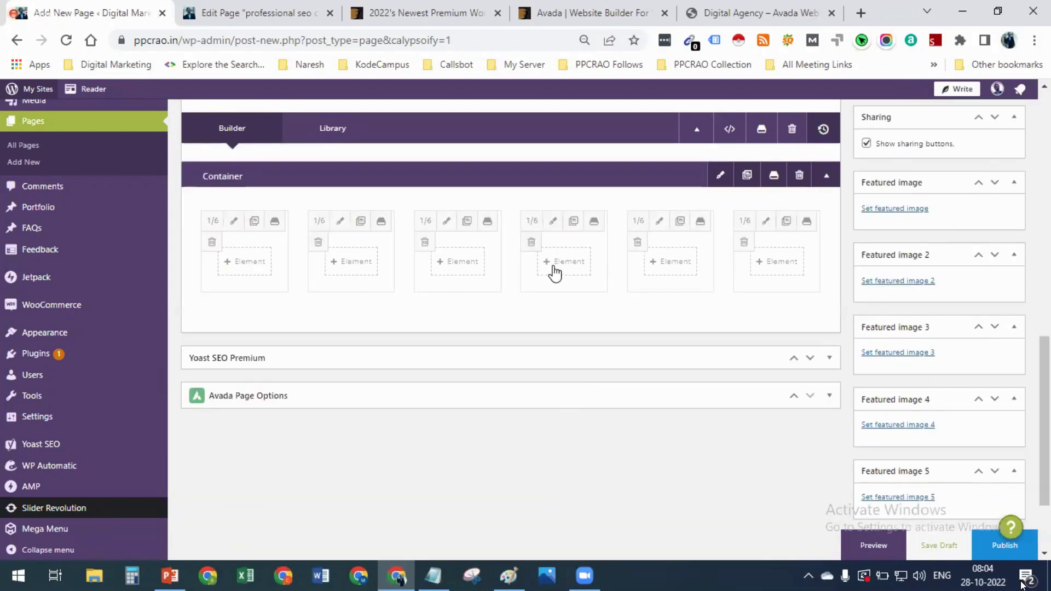
{"action": "left_click", "coordinate": [637, 243]}
{"action": "left_click", "coordinate": [638, 242]}
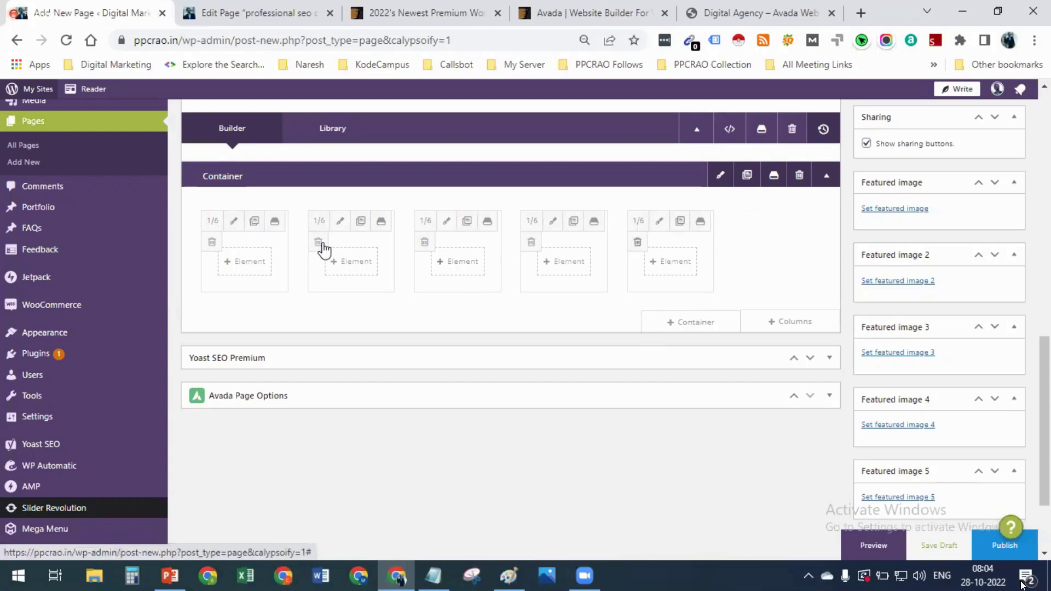
{"action": "left_click", "coordinate": [318, 242]}
{"action": "left_click", "coordinate": [318, 242]}
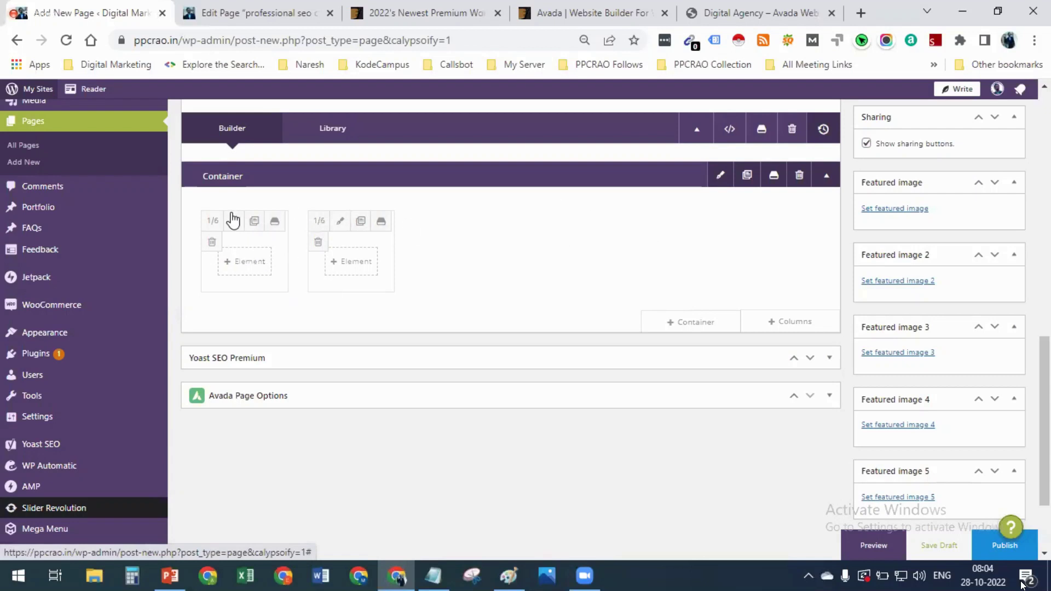
{"action": "left_click_drag", "start_coordinate": [212, 220], "coordinate": [380, 272]}
Clone the 1/6 columns four times to fill the container's row with six columns again
{"action": "left_click", "coordinate": [361, 221]}
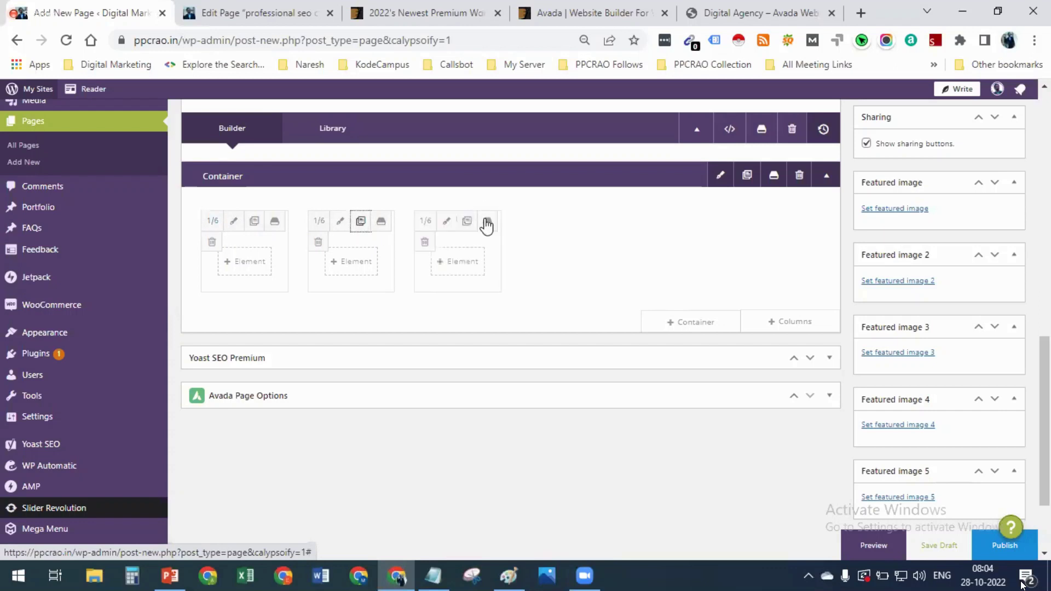
{"action": "left_click", "coordinate": [467, 221]}
{"action": "left_click", "coordinate": [572, 226]}
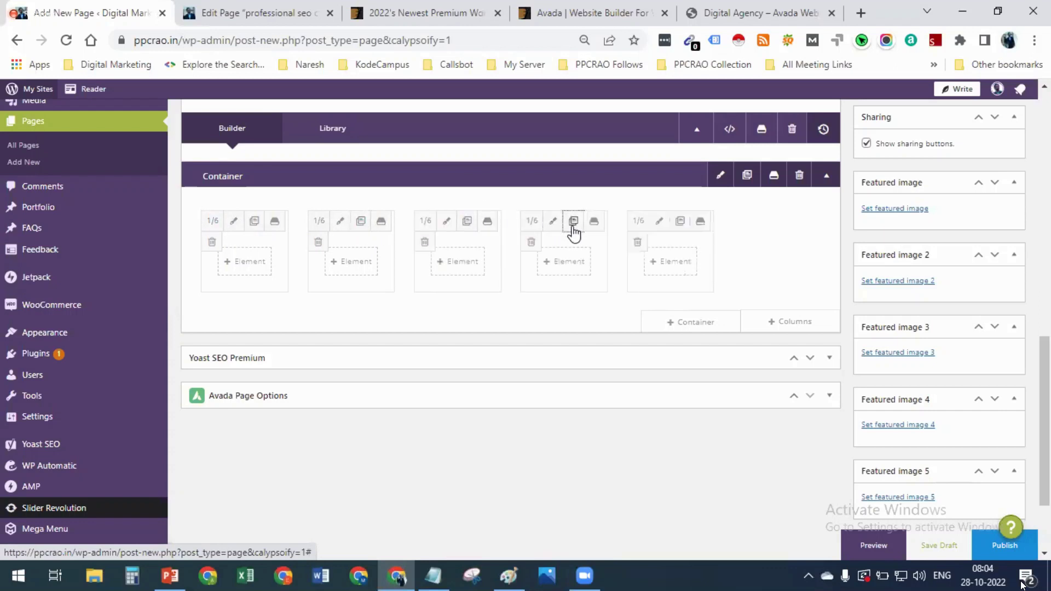
{"action": "left_click", "coordinate": [572, 227]}
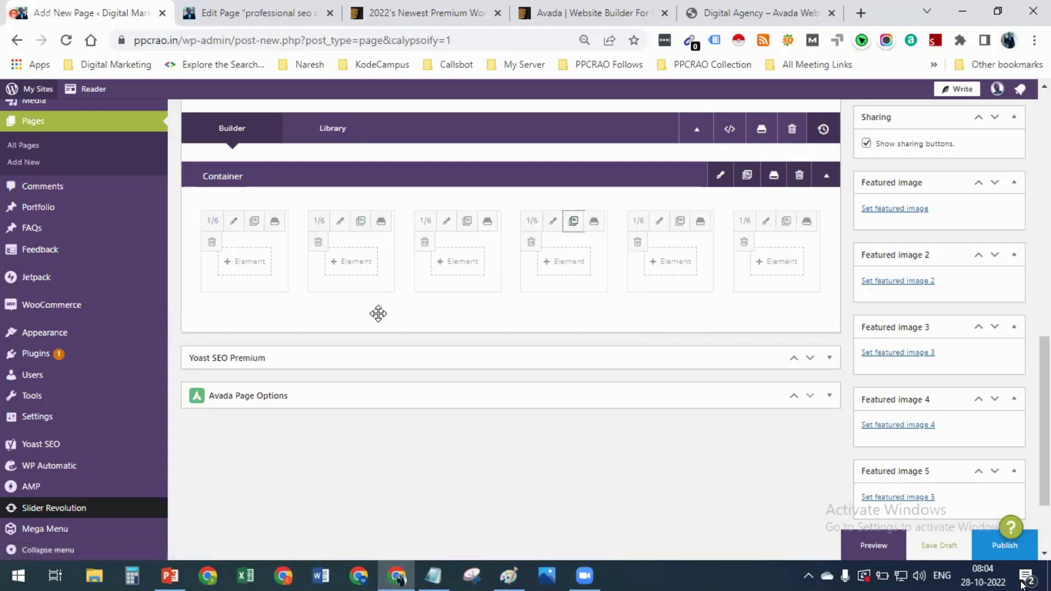
Switch to the professional seo consultant page's editor and open the text block in the first column of Marketing Intro - Desktop
{"action": "scroll", "coordinate": [427, 306], "scroll_direction": "down", "scroll_amount": 2}
{"action": "scroll", "coordinate": [432, 323], "scroll_direction": "up", "scroll_amount": 6}
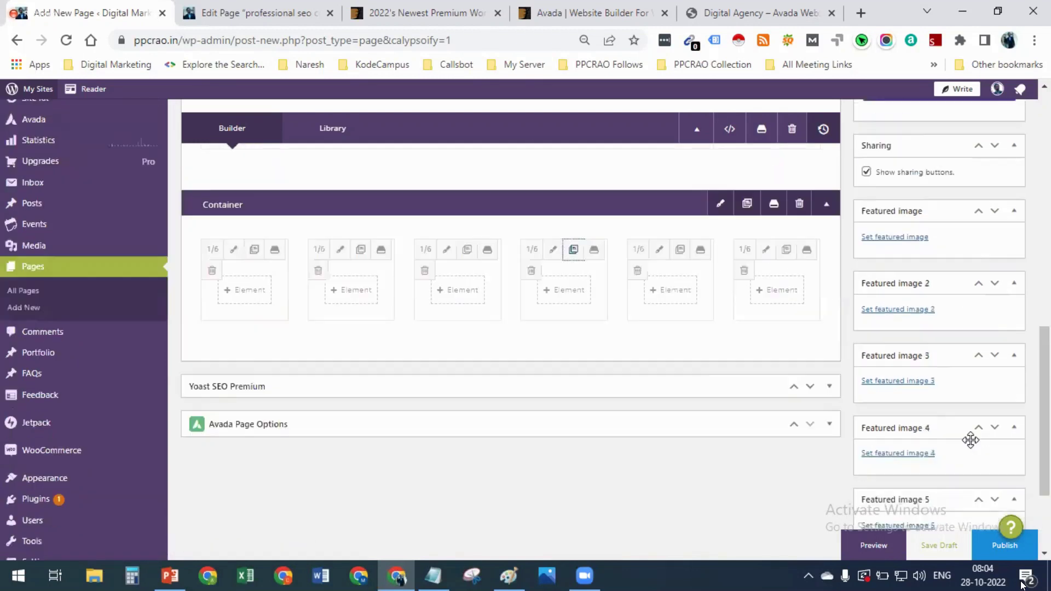
{"action": "scroll", "coordinate": [476, 342], "scroll_direction": "up", "scroll_amount": 3}
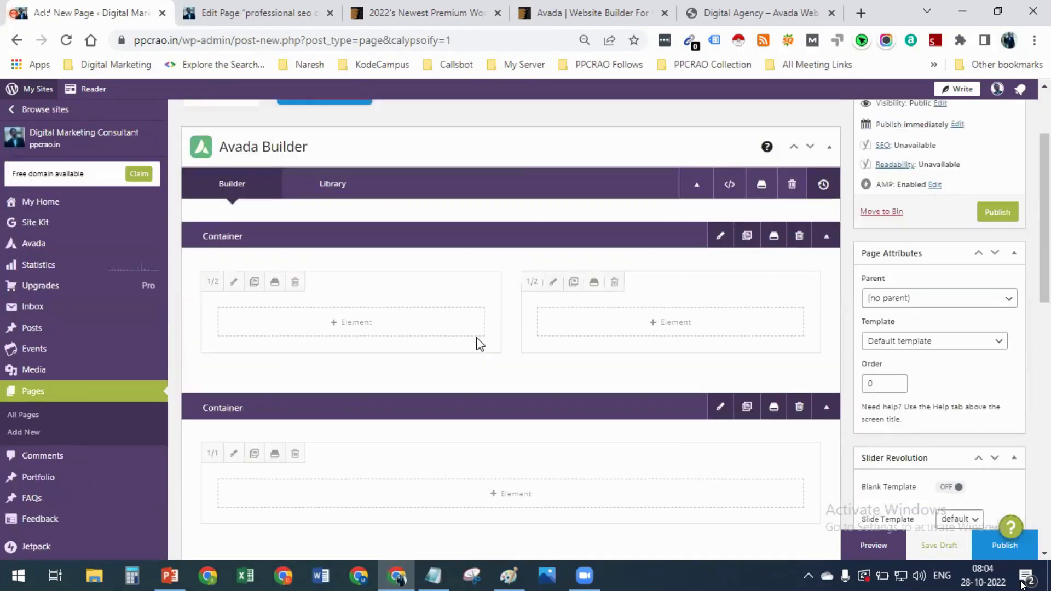
{"action": "key", "text": "ctrl+Tab"}
{"action": "scroll", "coordinate": [480, 344], "scroll_direction": "up", "scroll_amount": 10}
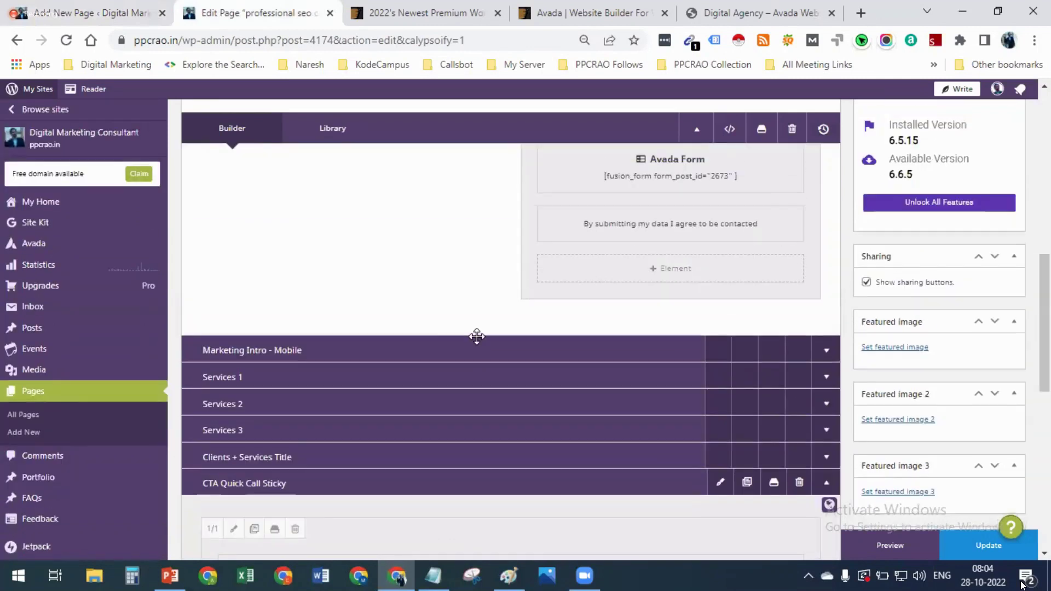
{"action": "scroll", "coordinate": [367, 268], "scroll_direction": "up", "scroll_amount": 3}
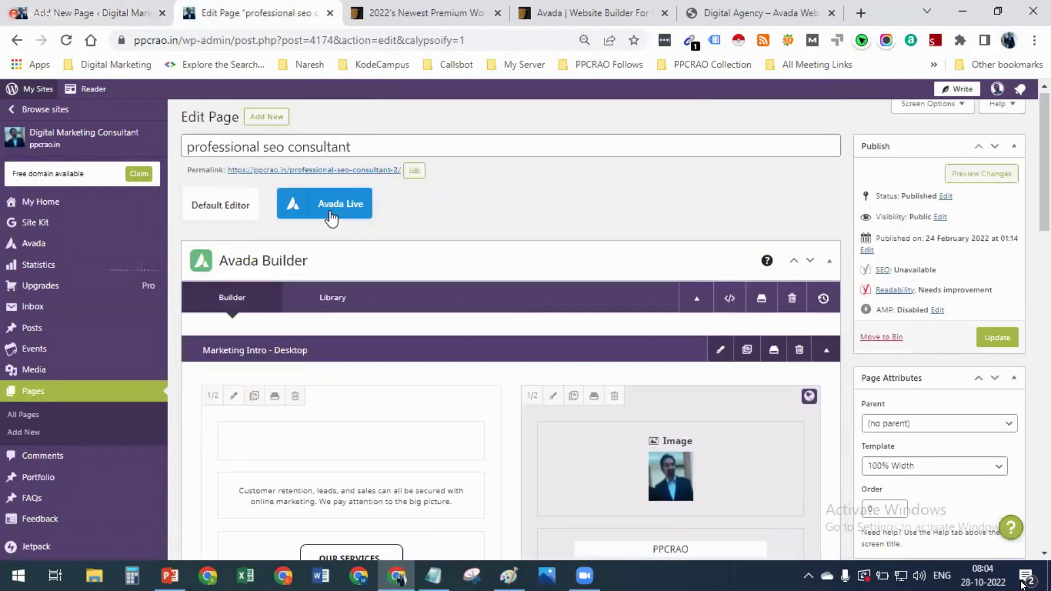
{"action": "scroll", "coordinate": [237, 215], "scroll_direction": "down", "scroll_amount": 4}
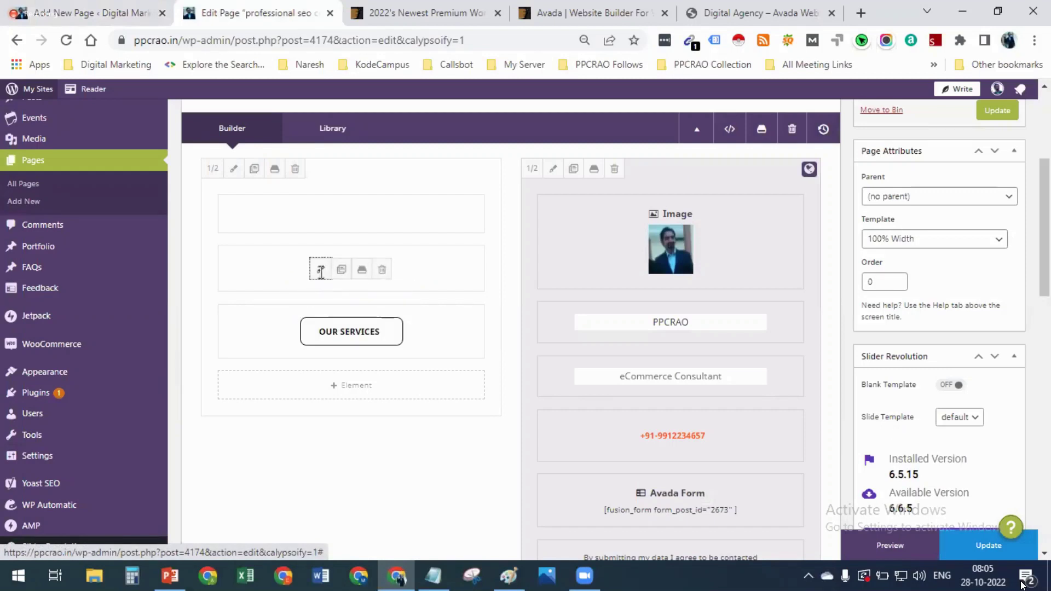
{"action": "left_click", "coordinate": [321, 270]}
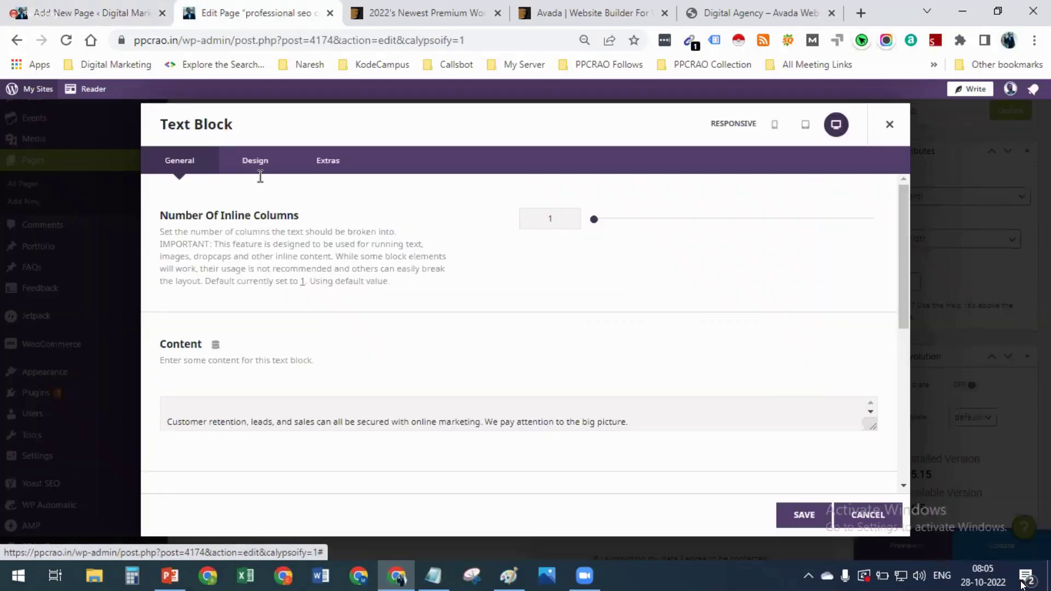
Copy the text block's entire content about customer retention, leads and sales, and close its settings without saving
{"action": "double_click", "coordinate": [192, 131]}
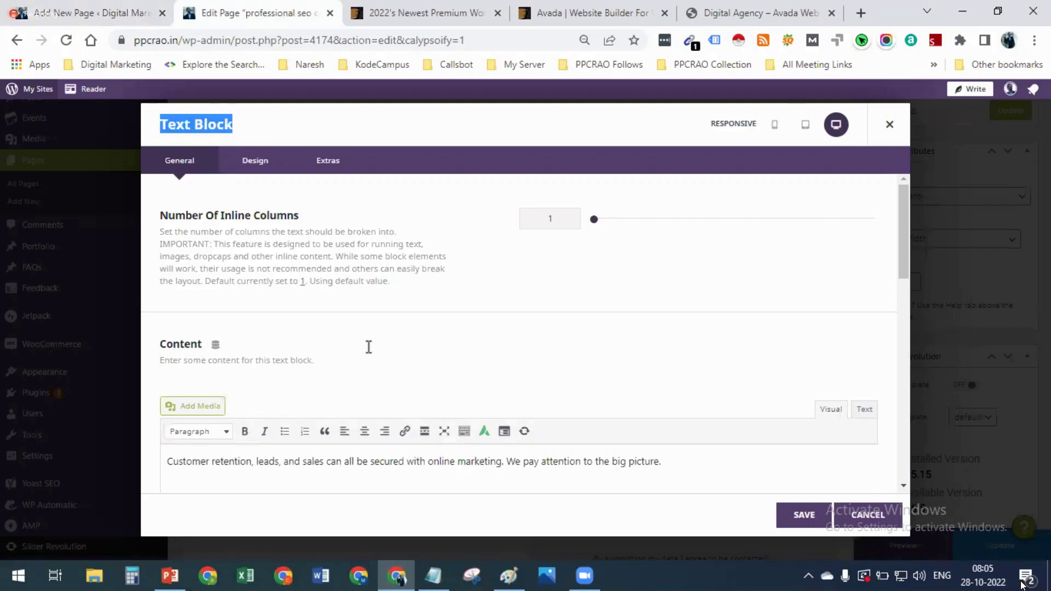
{"action": "scroll", "coordinate": [368, 346], "scroll_direction": "down", "scroll_amount": 4}
{"action": "left_click", "coordinate": [409, 243]}
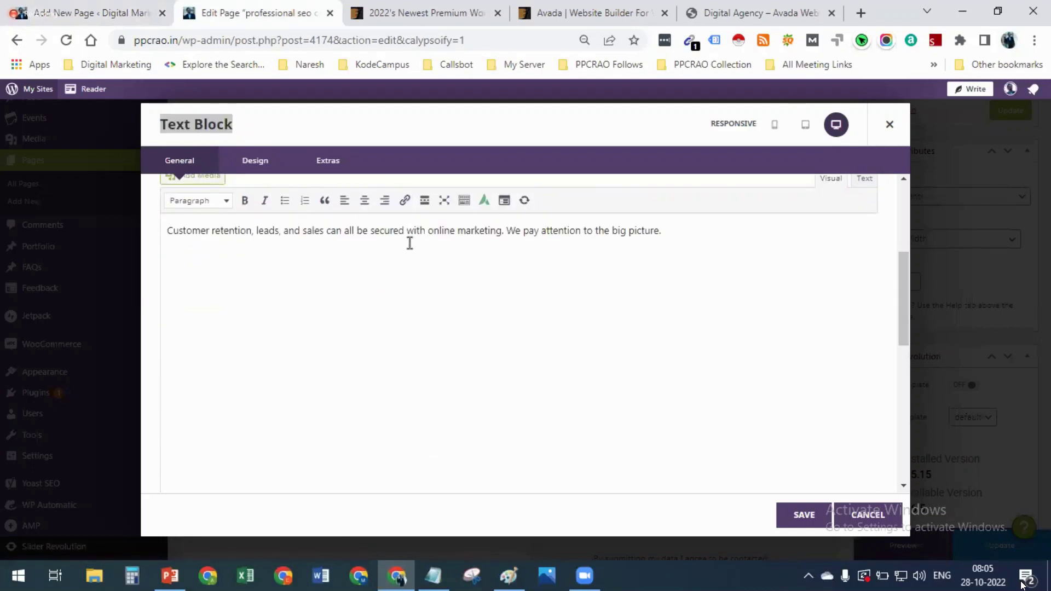
{"action": "key", "text": "ctrl+a"}
{"action": "key", "text": "ctrl+c"}
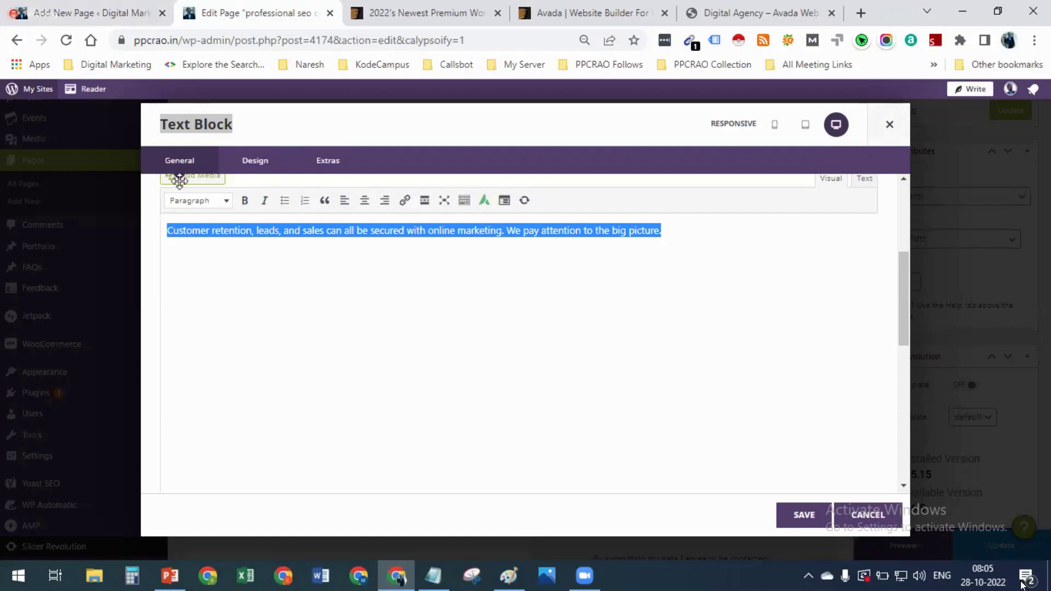
{"action": "key", "text": "Escape"}
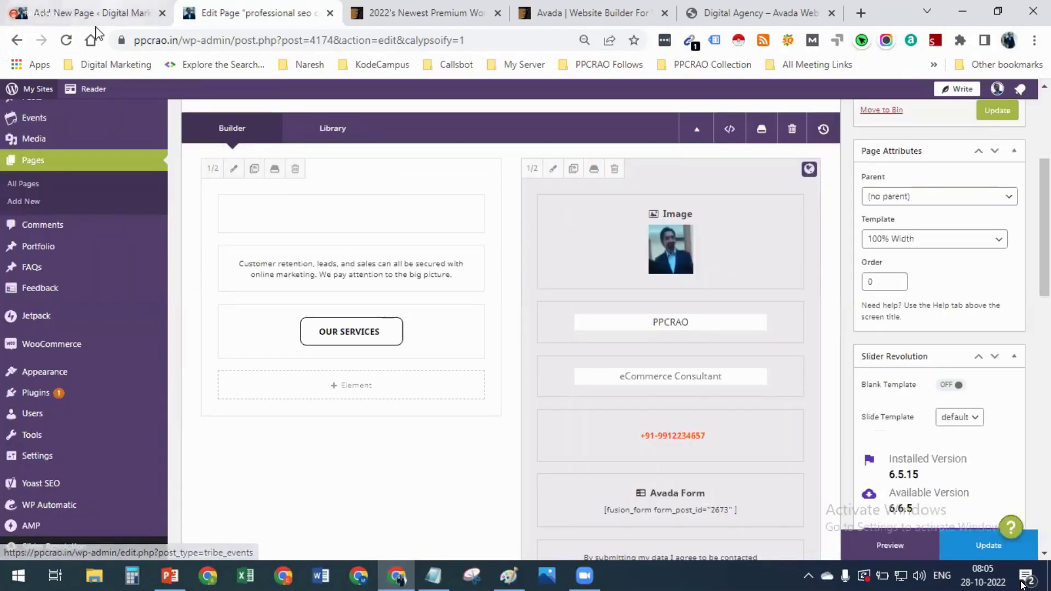
Return to the new page's editor and add a Text Block element to the first container's first 1/2 column
{"action": "left_click", "coordinate": [122, 23]}
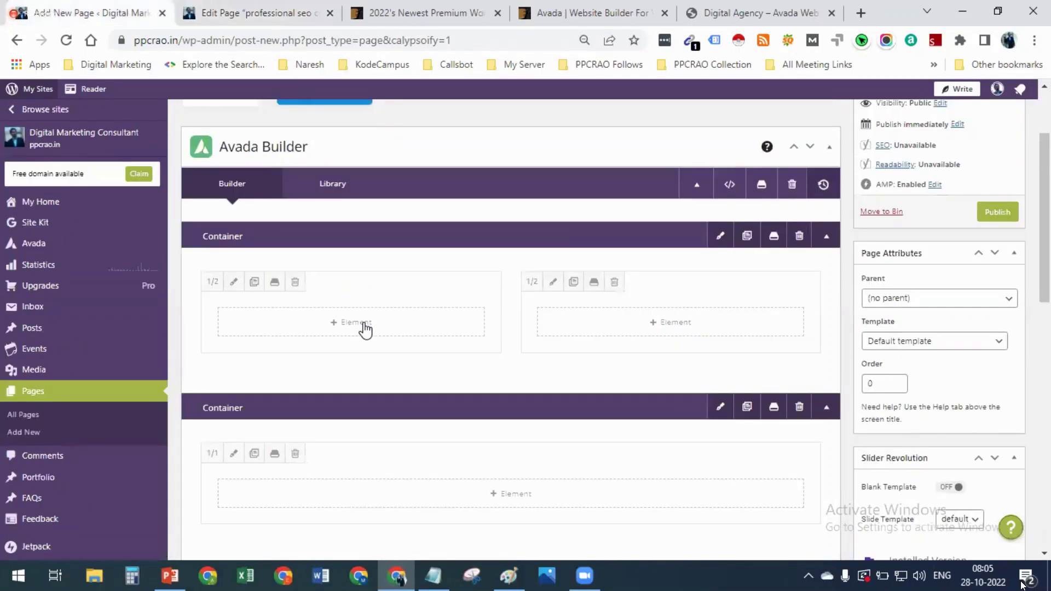
{"action": "left_click", "coordinate": [365, 326]}
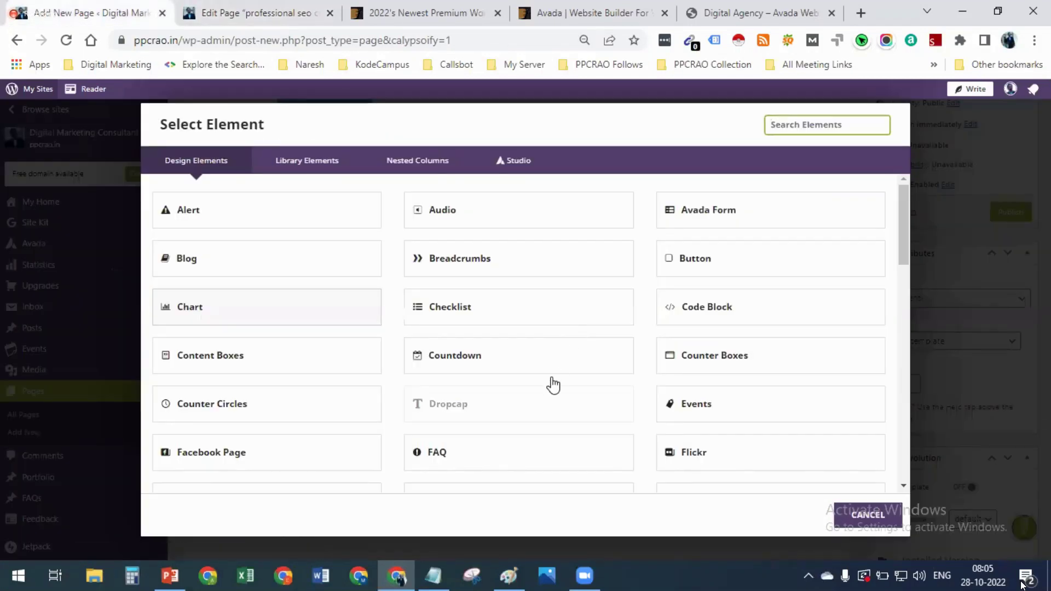
{"action": "scroll", "coordinate": [553, 381], "scroll_direction": "down", "scroll_amount": 2}
{"action": "scroll", "coordinate": [552, 383], "scroll_direction": "down", "scroll_amount": 15}
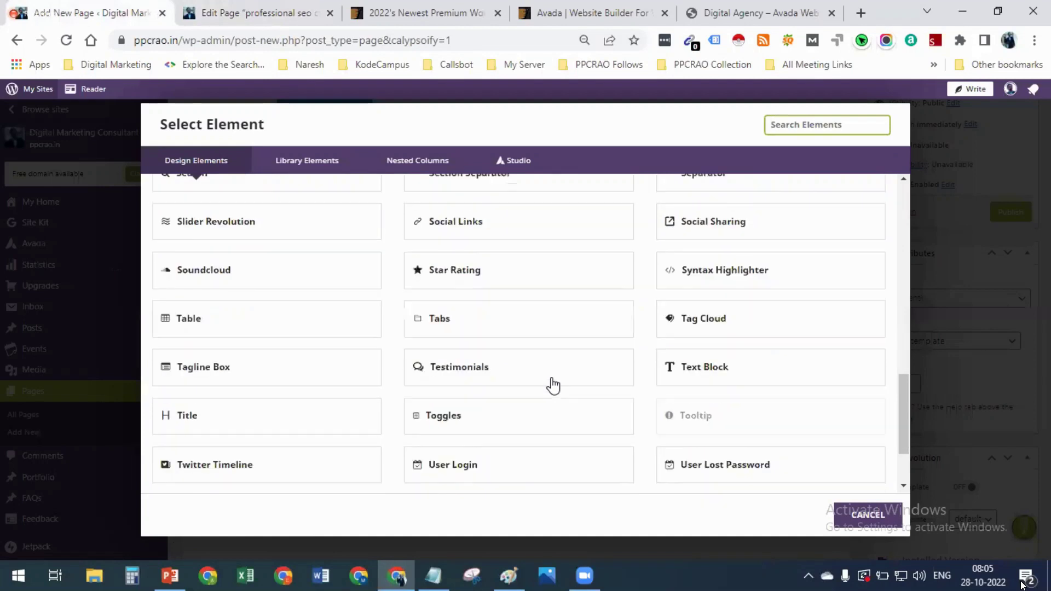
{"action": "scroll", "coordinate": [727, 274], "scroll_direction": "up", "scroll_amount": 2}
{"action": "scroll", "coordinate": [727, 274], "scroll_direction": "down", "scroll_amount": 3}
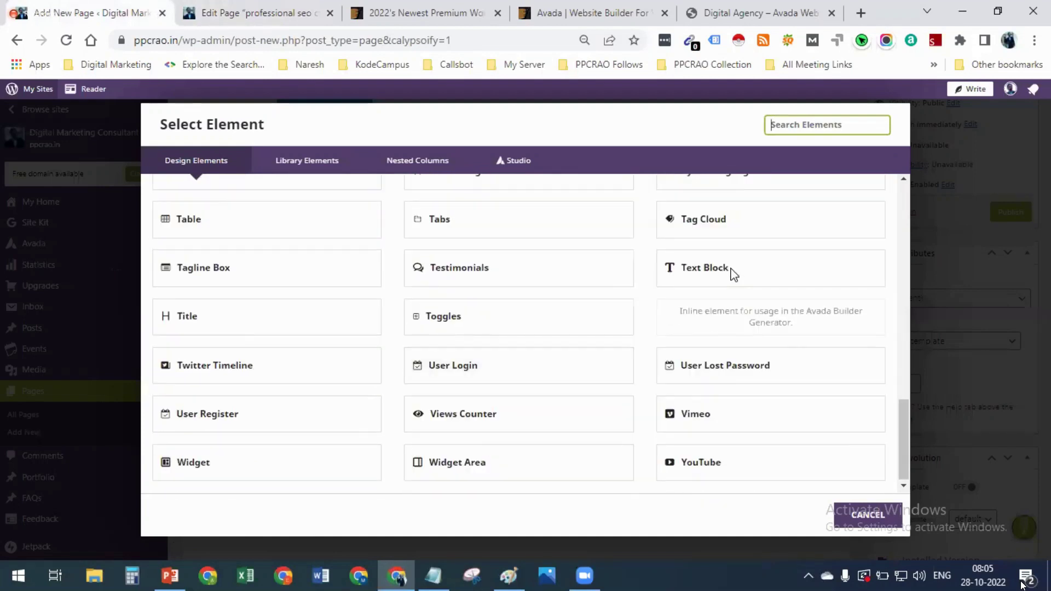
{"action": "left_click", "coordinate": [734, 274]}
Replace the text block's content with the copied text about customer retention, leads and sales, and save the element
{"action": "scroll", "coordinate": [334, 383], "scroll_direction": "down", "scroll_amount": 3}
{"action": "left_click", "coordinate": [338, 340]}
{"action": "key", "text": "ctrl+v"}
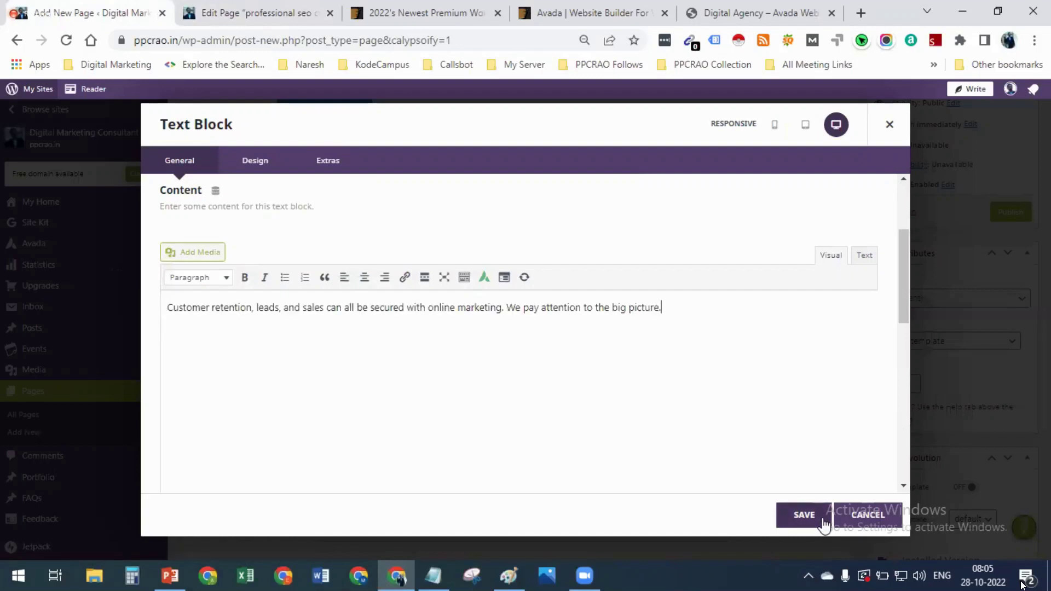
{"action": "left_click", "coordinate": [803, 514]}
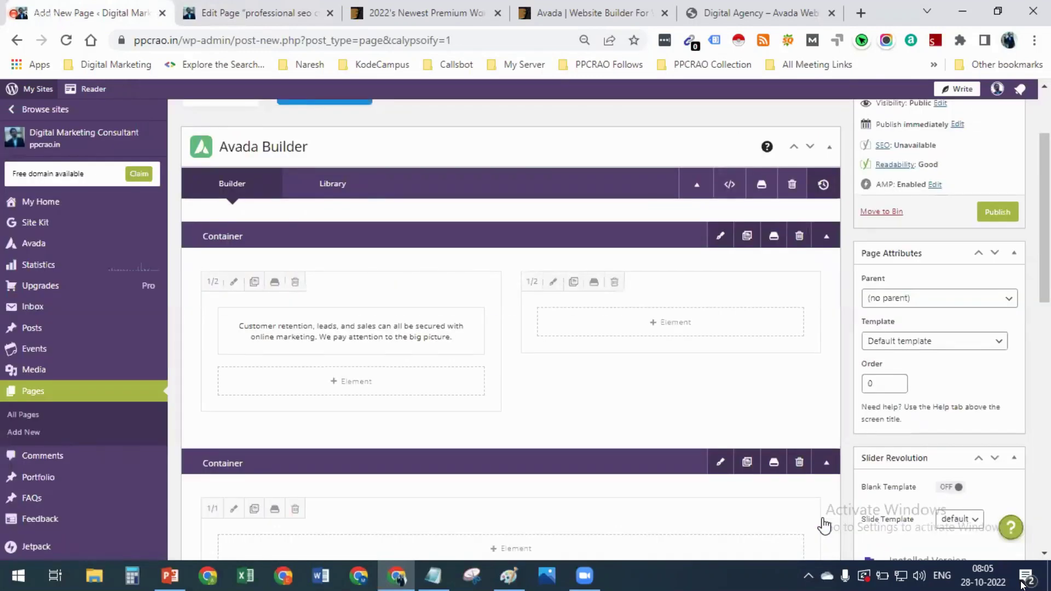
Switch to the professional seo consultant page's editor and examine the global second column of Marketing Intro - Desktop, from its image to its consent text
{"action": "left_click", "coordinate": [211, 12]}
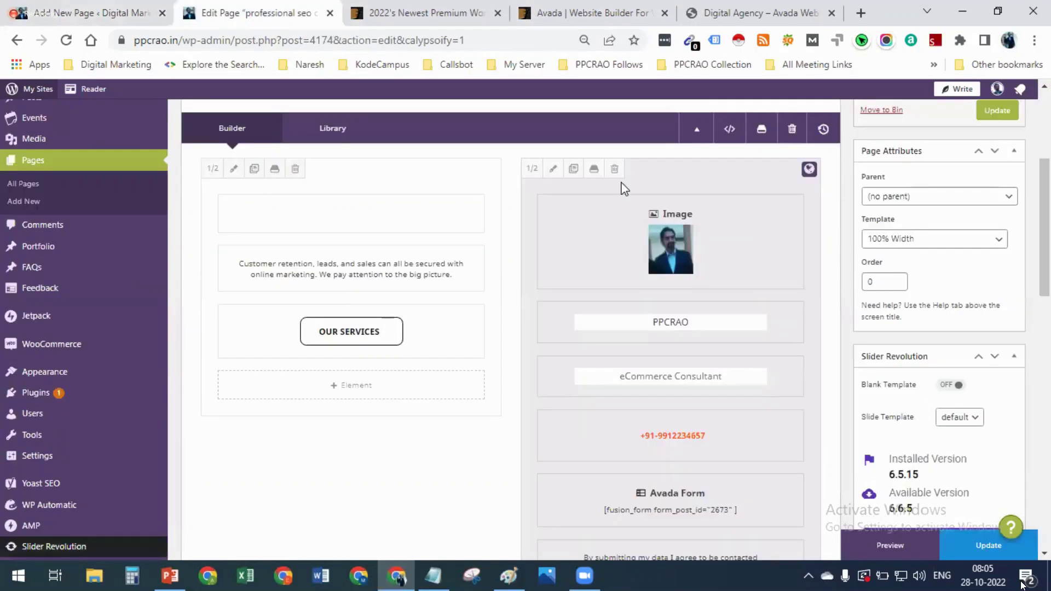
{"action": "mouse_move", "coordinate": [602, 263]}
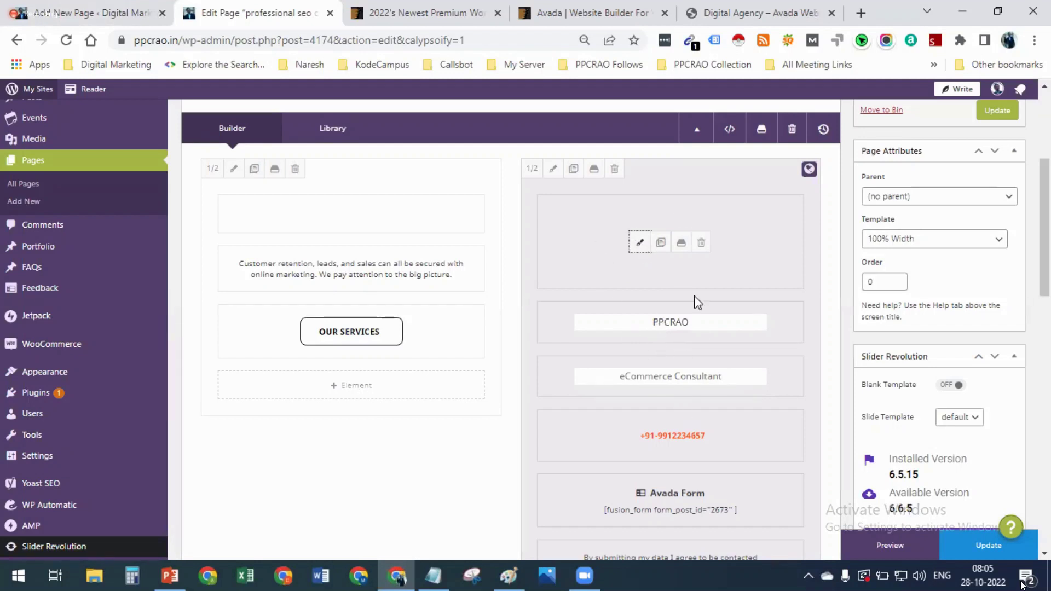
{"action": "scroll", "coordinate": [692, 290], "scroll_direction": "down", "scroll_amount": 4}
{"action": "scroll", "coordinate": [651, 405], "scroll_direction": "up", "scroll_amount": 7}
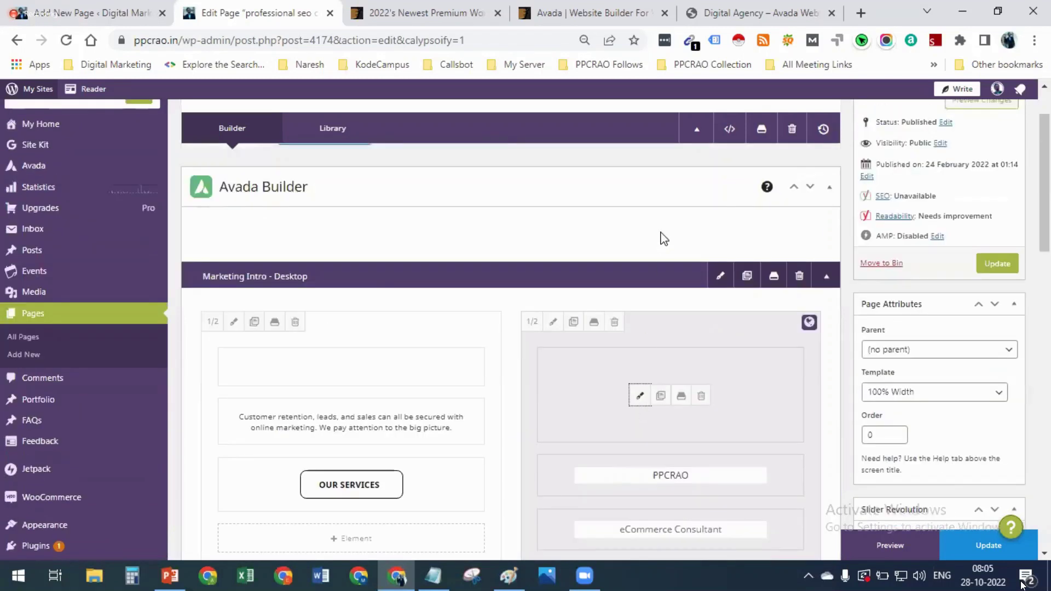
{"action": "scroll", "coordinate": [641, 249], "scroll_direction": "down", "scroll_amount": 3}
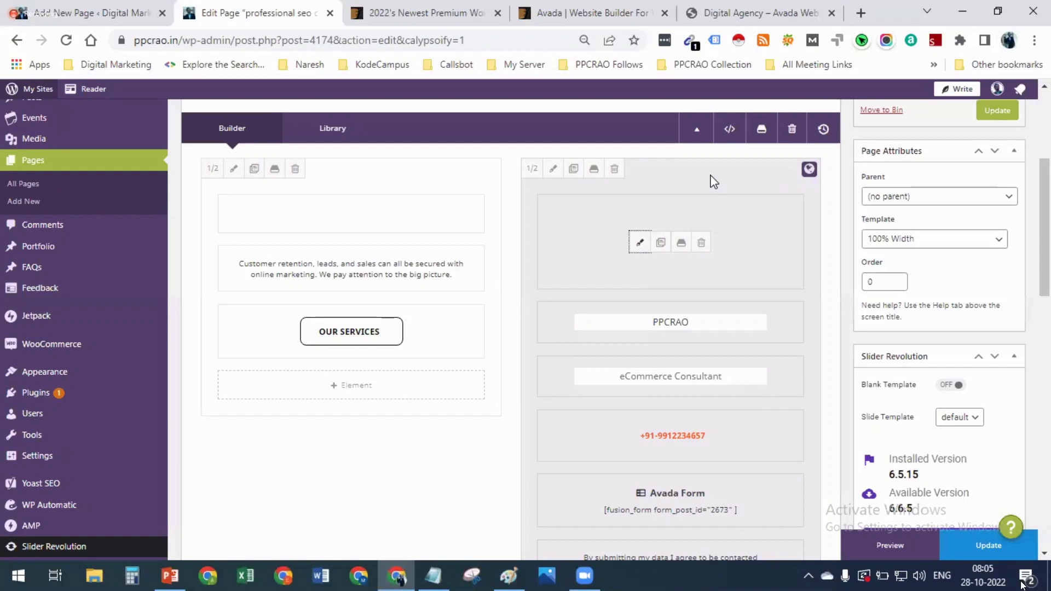
{"action": "left_click", "coordinate": [607, 139]}
{"action": "left_click", "coordinate": [590, 203]}
{"action": "scroll", "coordinate": [742, 323], "scroll_direction": "down", "scroll_amount": 7}
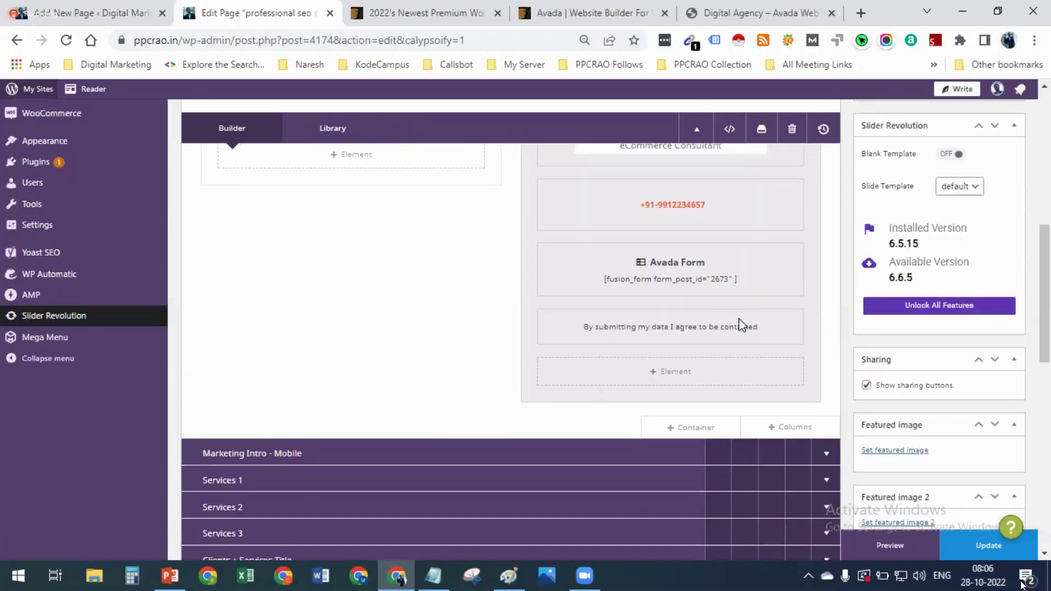
{"action": "scroll", "coordinate": [626, 107], "scroll_direction": "up", "scroll_amount": 7}
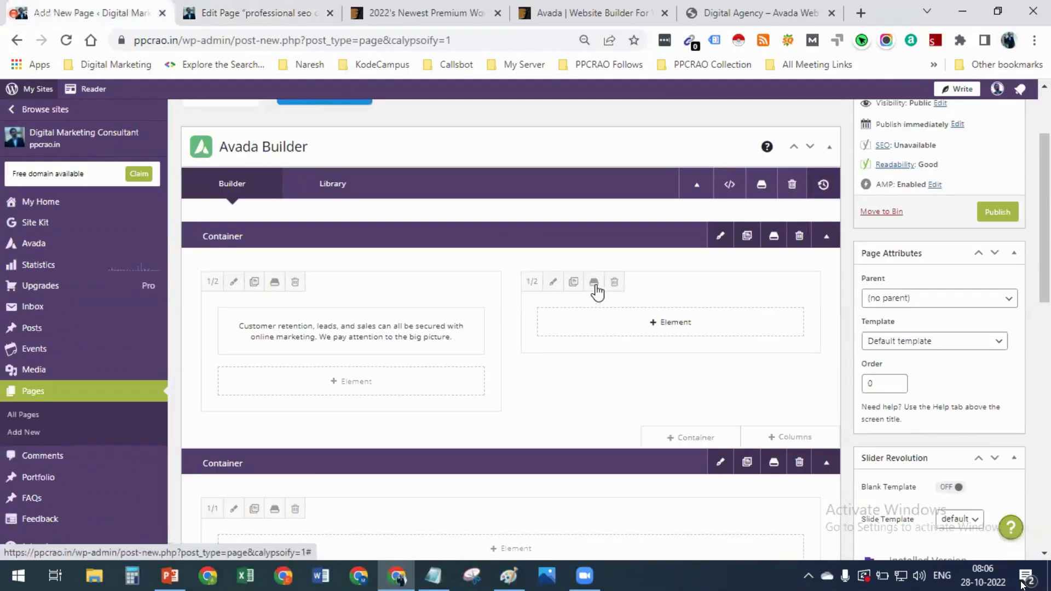
On the new page, open the element picker for the second 1/2 column and review the library elements, nested columns and Studio elements
{"action": "left_click", "coordinate": [681, 328]}
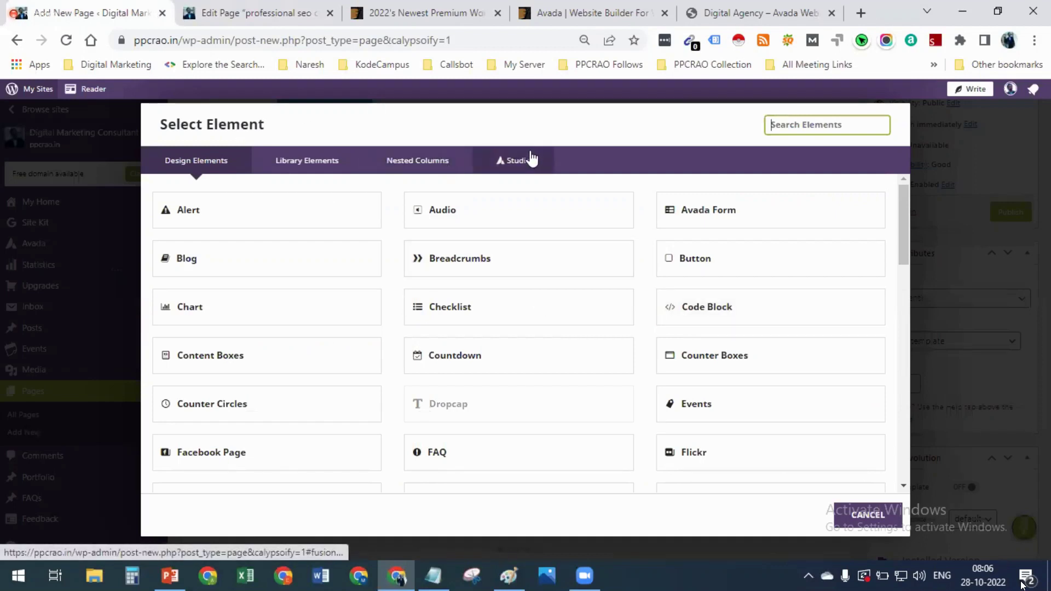
{"action": "left_click", "coordinate": [331, 173]}
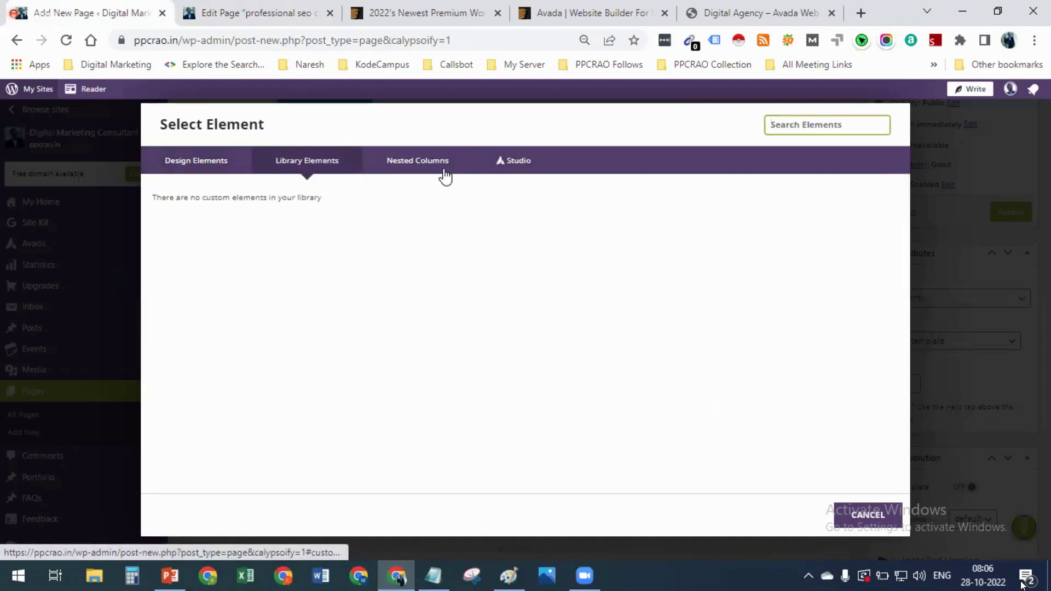
{"action": "left_click", "coordinate": [445, 176]}
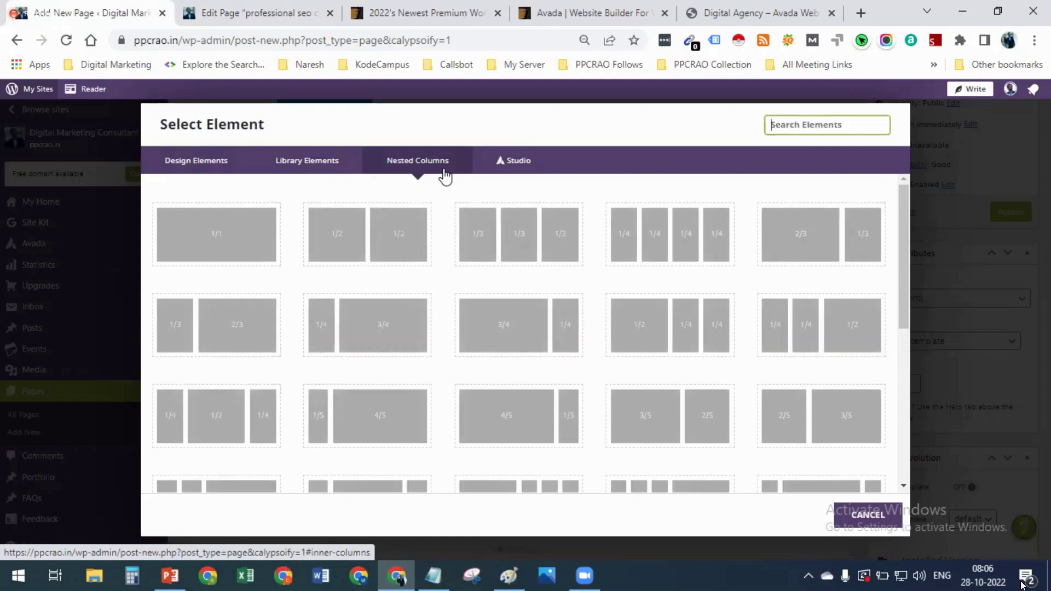
{"action": "left_click", "coordinate": [520, 164]}
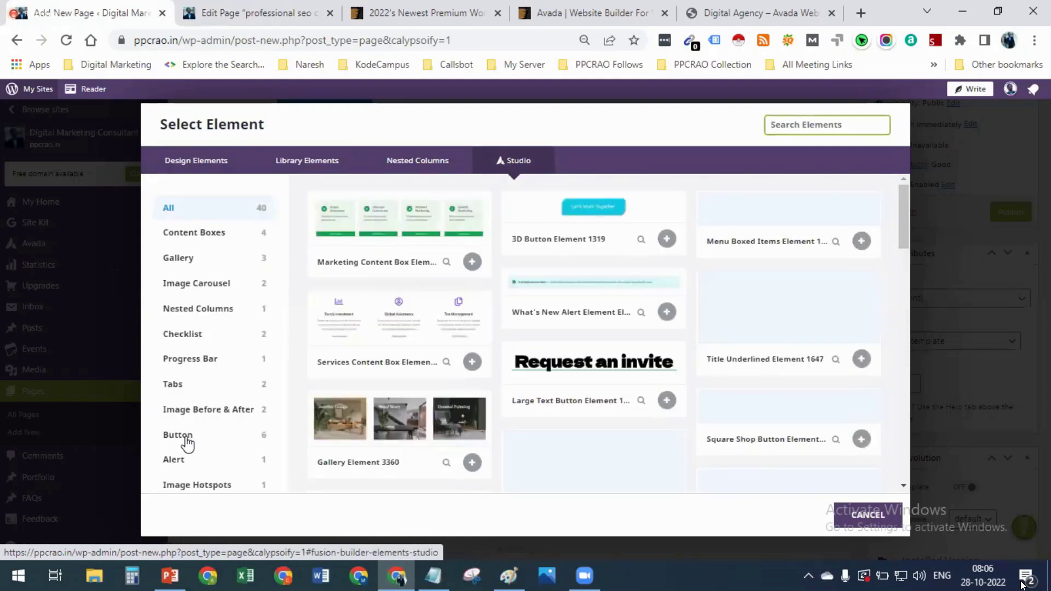
{"action": "scroll", "coordinate": [197, 480], "scroll_direction": "down", "scroll_amount": 4}
{"action": "scroll", "coordinate": [197, 480], "scroll_direction": "down", "scroll_amount": 5}
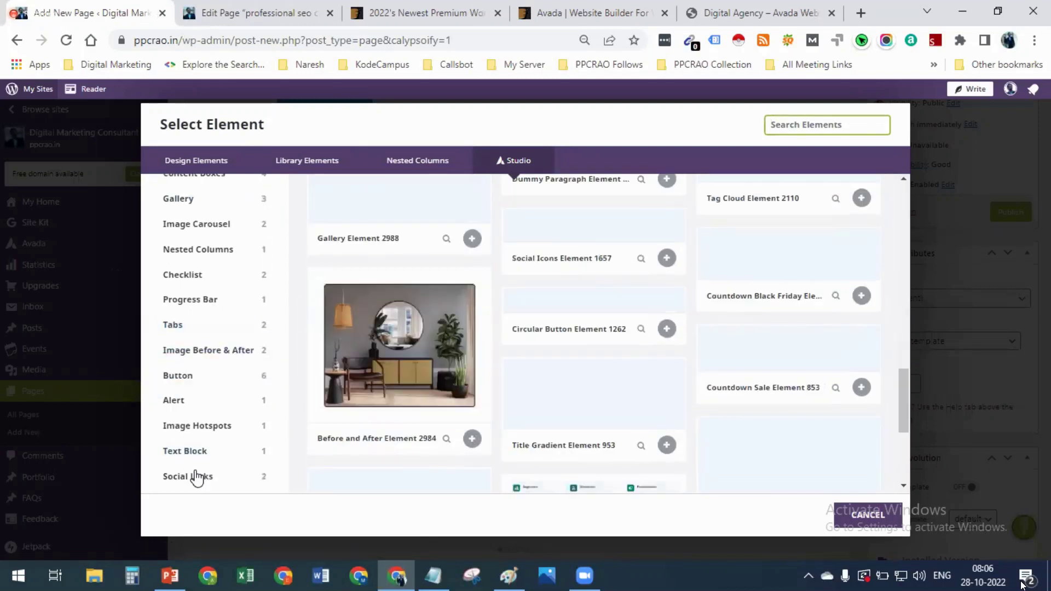
{"action": "scroll", "coordinate": [197, 478], "scroll_direction": "down", "scroll_amount": 4}
{"action": "scroll", "coordinate": [208, 169], "scroll_direction": "up", "scroll_amount": 2}
{"action": "scroll", "coordinate": [450, 403], "scroll_direction": "up", "scroll_amount": 6}
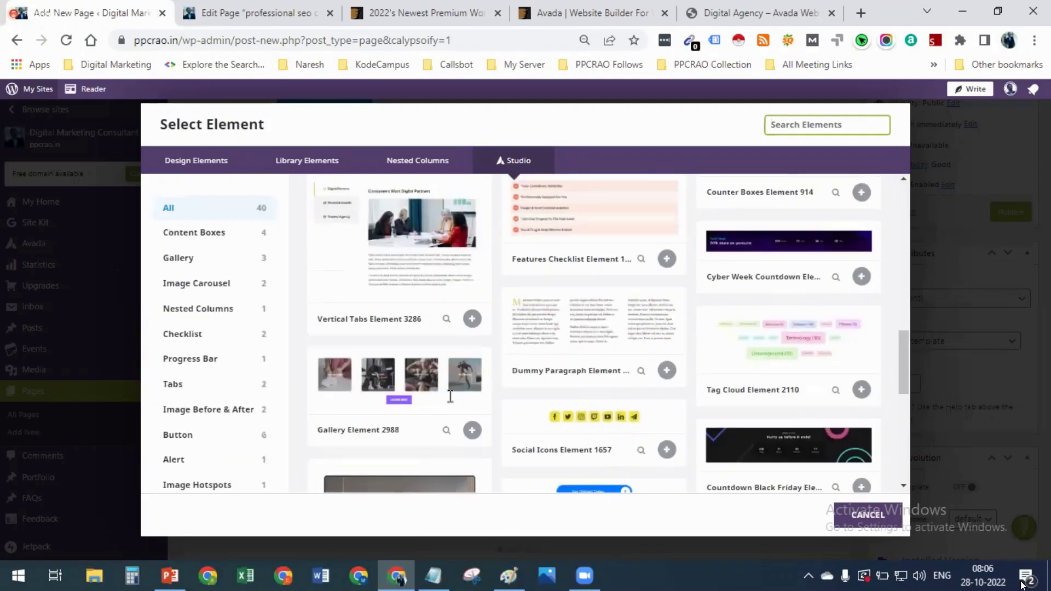
{"action": "scroll", "coordinate": [450, 403], "scroll_direction": "up", "scroll_amount": 2}
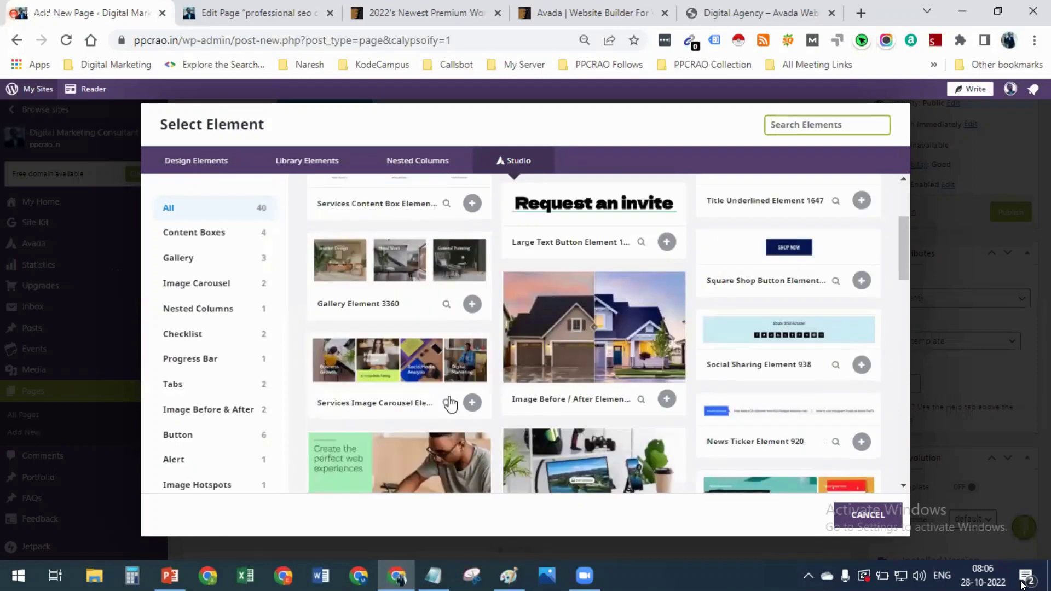
Look through the design elements once more and close the element picker without adding anything
{"action": "left_click", "coordinate": [196, 160]}
{"action": "scroll", "coordinate": [565, 331], "scroll_direction": "down", "scroll_amount": 10}
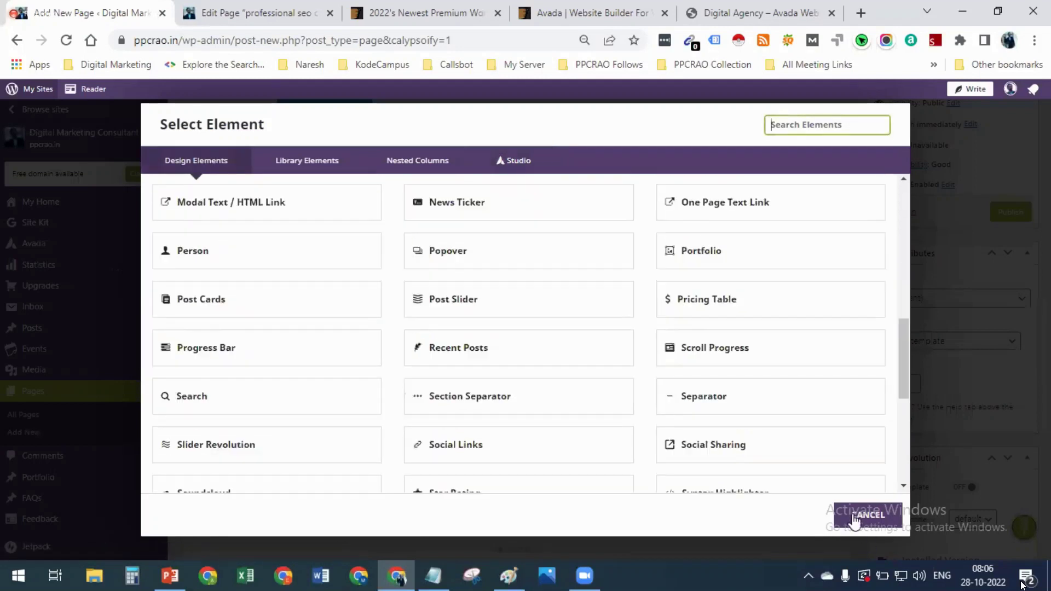
{"action": "scroll", "coordinate": [565, 332], "scroll_direction": "up", "scroll_amount": 12}
{"action": "left_click", "coordinate": [854, 518]}
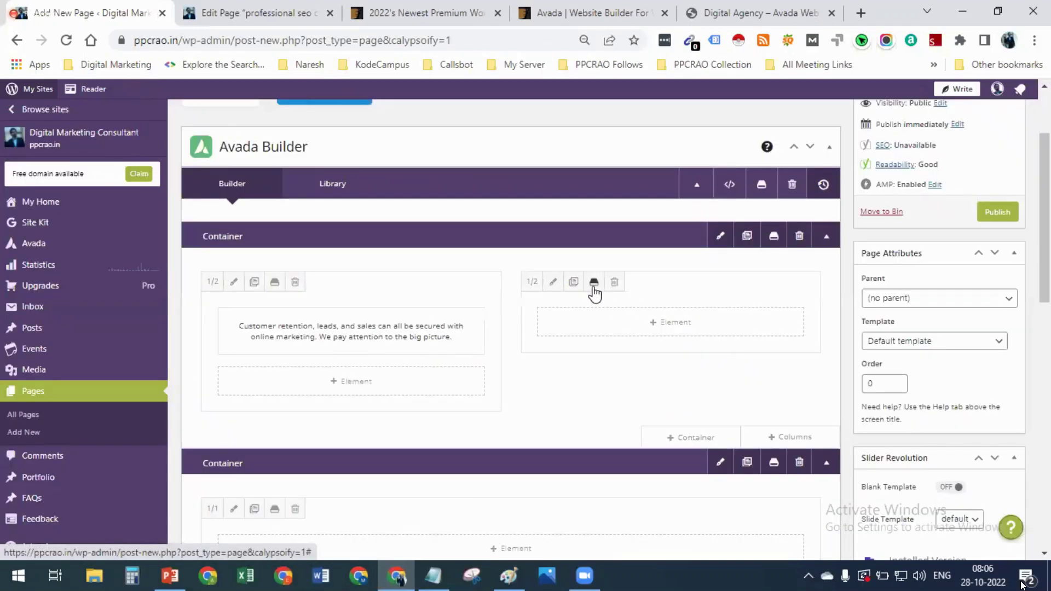
Open the library from the second 1/2 column and review its saved elements, Studio items, containers, templates and websites
{"action": "left_click", "coordinate": [593, 283]}
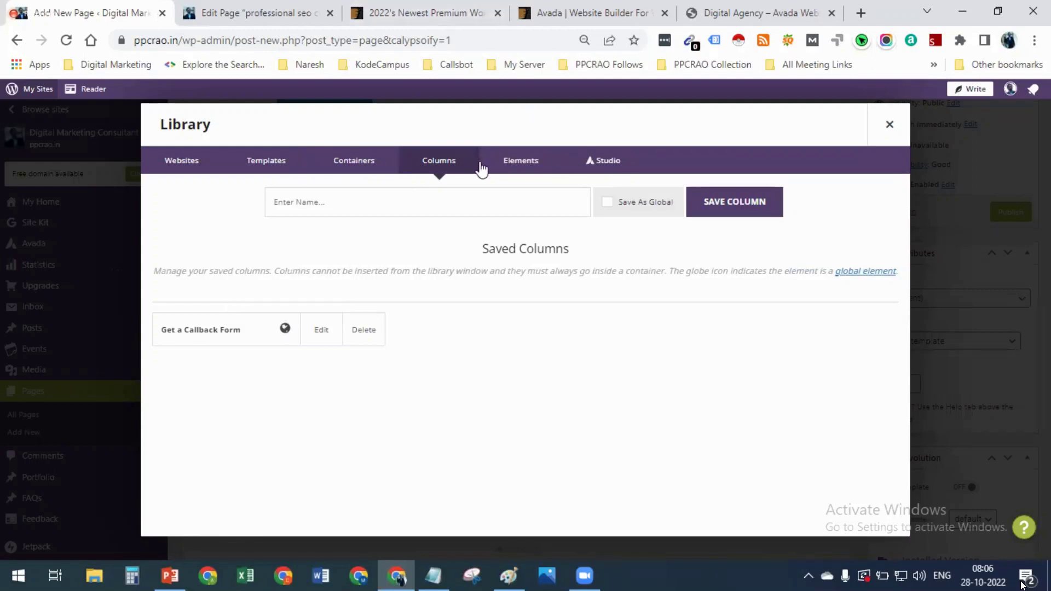
{"action": "left_click", "coordinate": [525, 165]}
{"action": "left_click", "coordinate": [603, 163]}
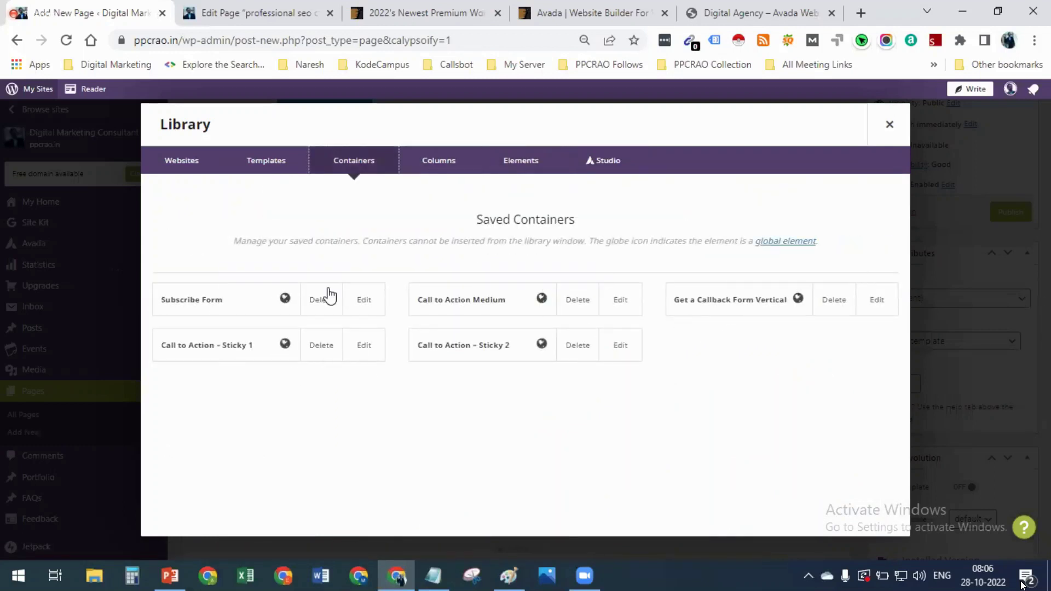
{"action": "left_click", "coordinate": [266, 162]}
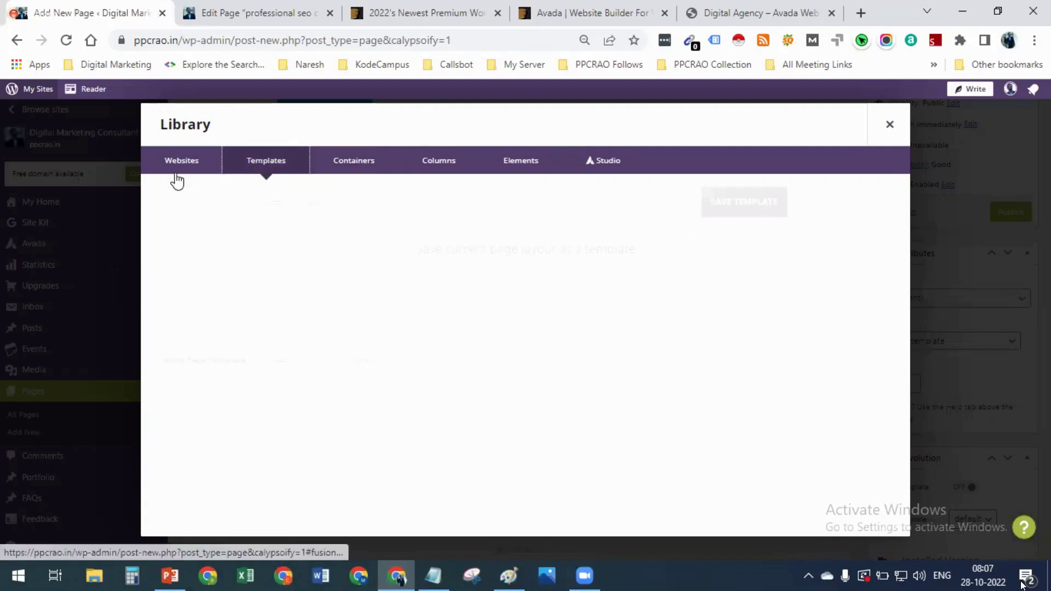
{"action": "left_click", "coordinate": [179, 171]}
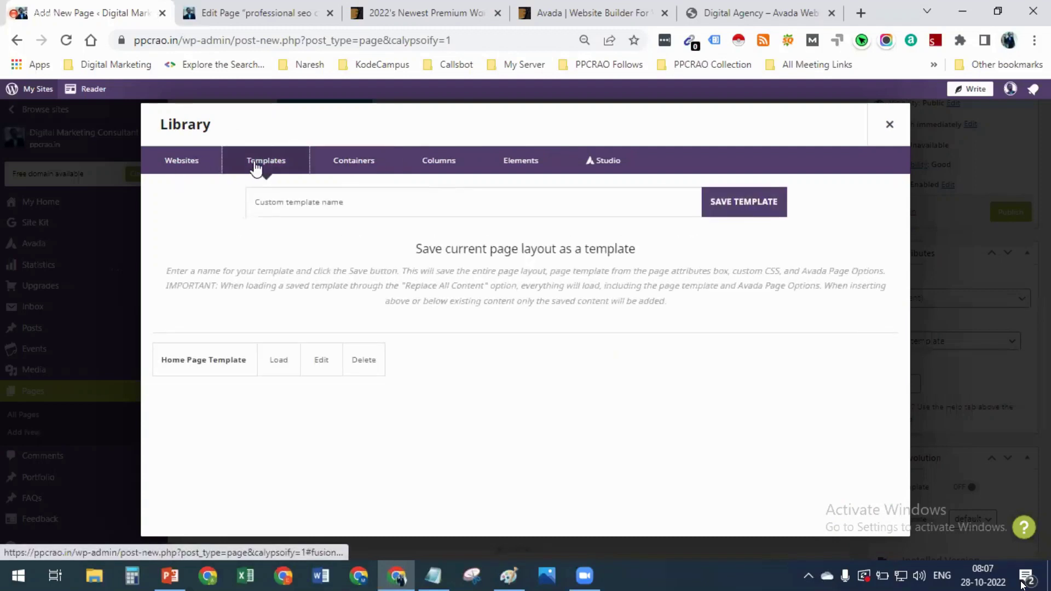
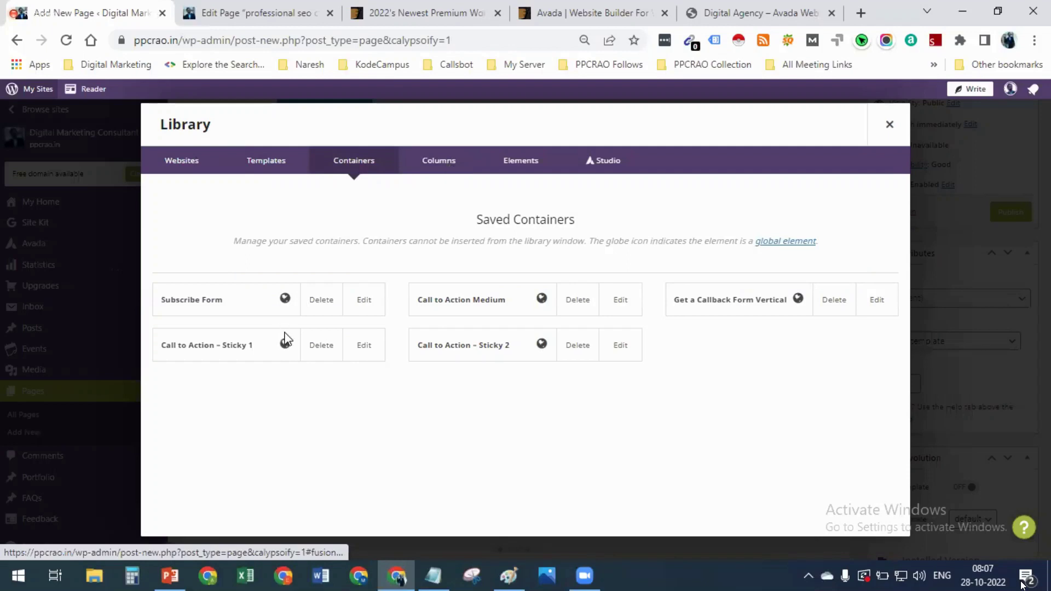
Open the saved global column Get a Callback Form for editing, review its elements, and close both it and the library
{"action": "left_click", "coordinate": [438, 160]}
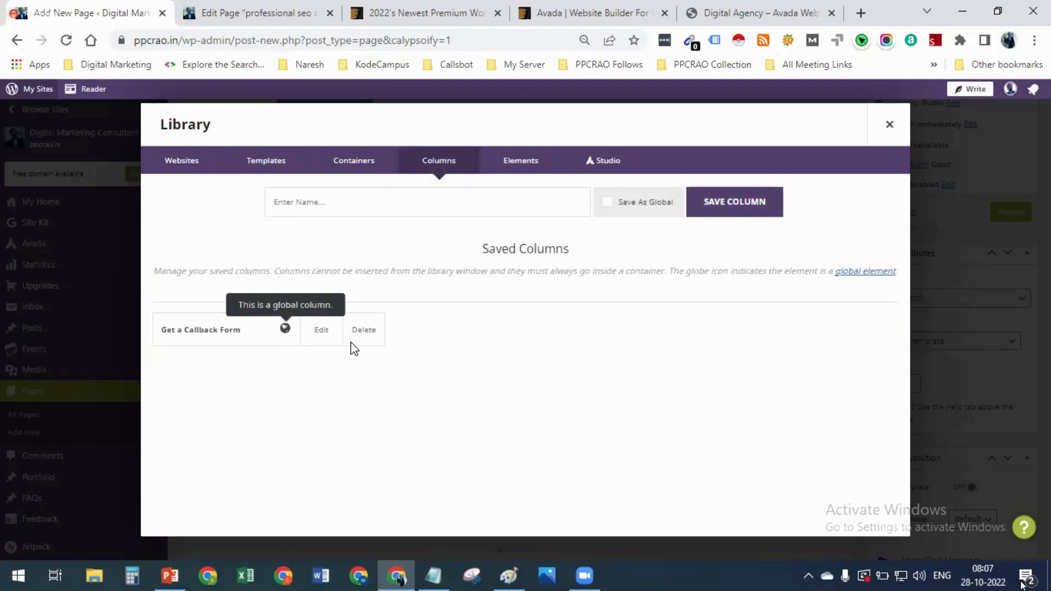
{"action": "left_click", "coordinate": [321, 335]}
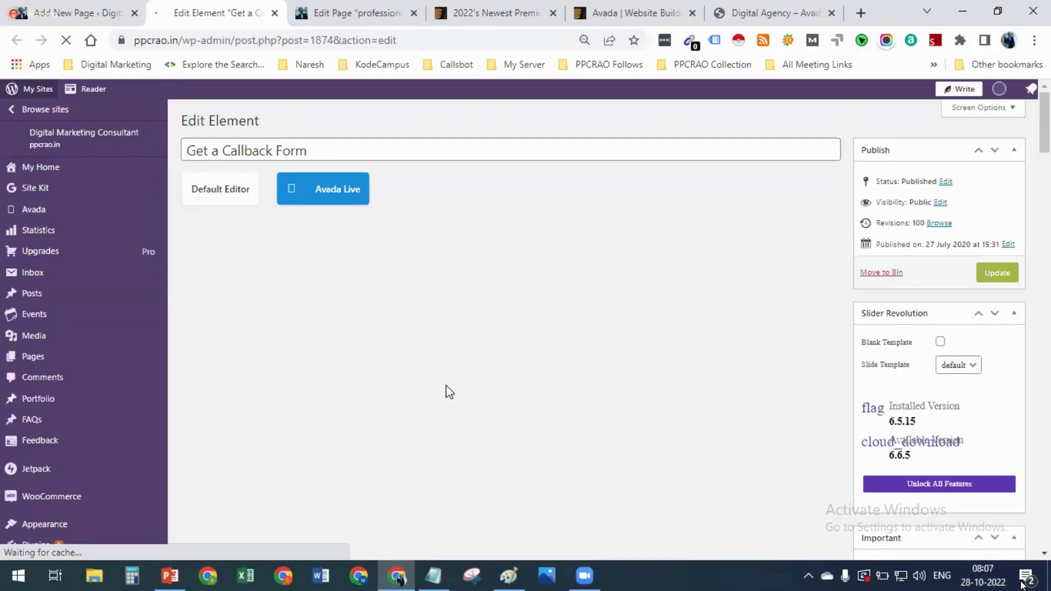
{"action": "scroll", "coordinate": [441, 269], "scroll_direction": "down", "scroll_amount": 3}
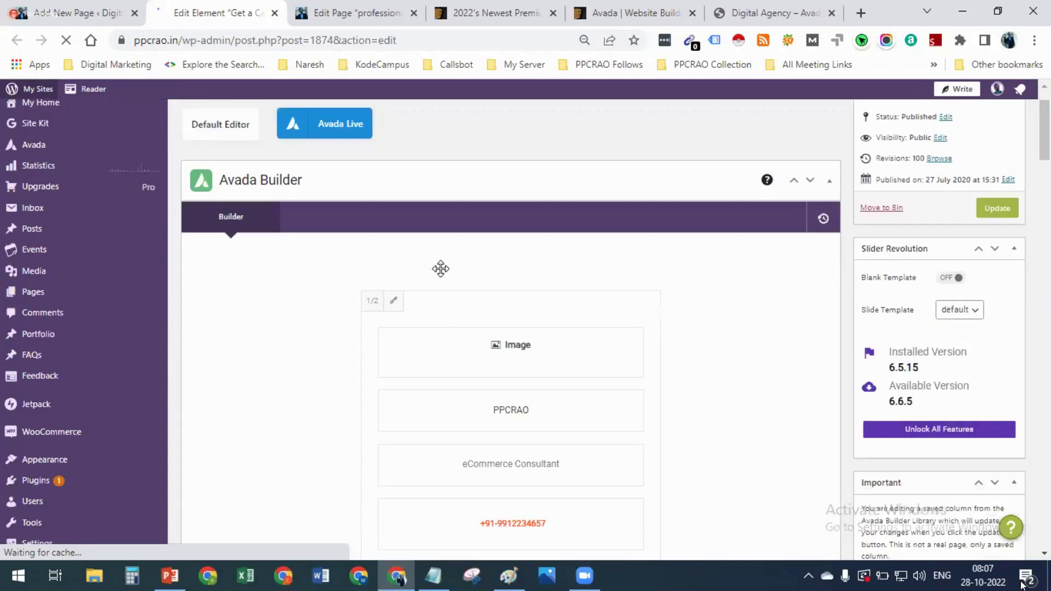
{"action": "scroll", "coordinate": [431, 371], "scroll_direction": "down", "scroll_amount": 3}
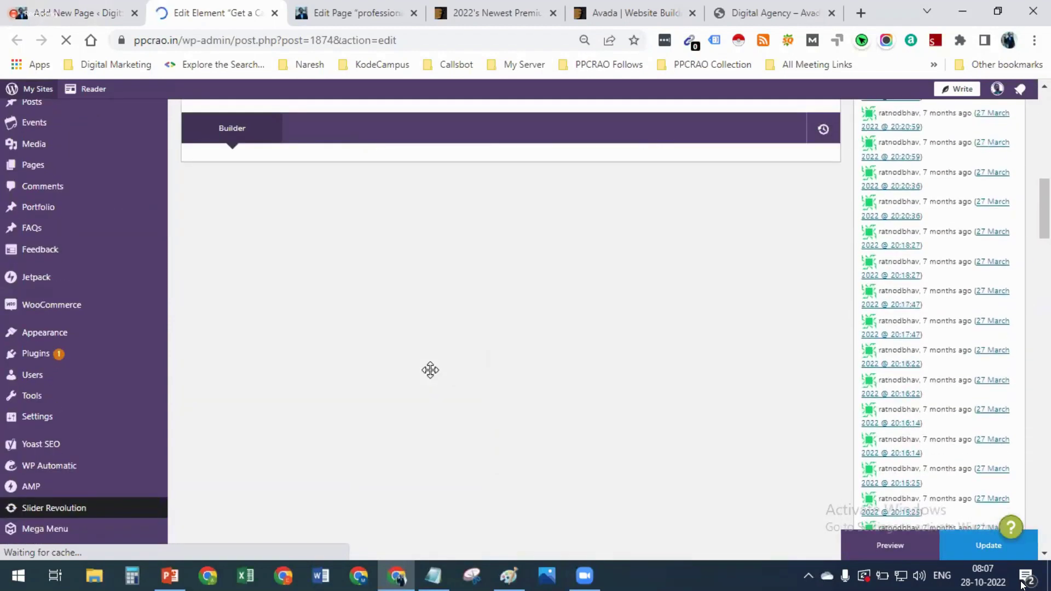
{"action": "scroll", "coordinate": [431, 371], "scroll_direction": "up", "scroll_amount": 7}
{"action": "scroll", "coordinate": [395, 380], "scroll_direction": "up", "scroll_amount": 3}
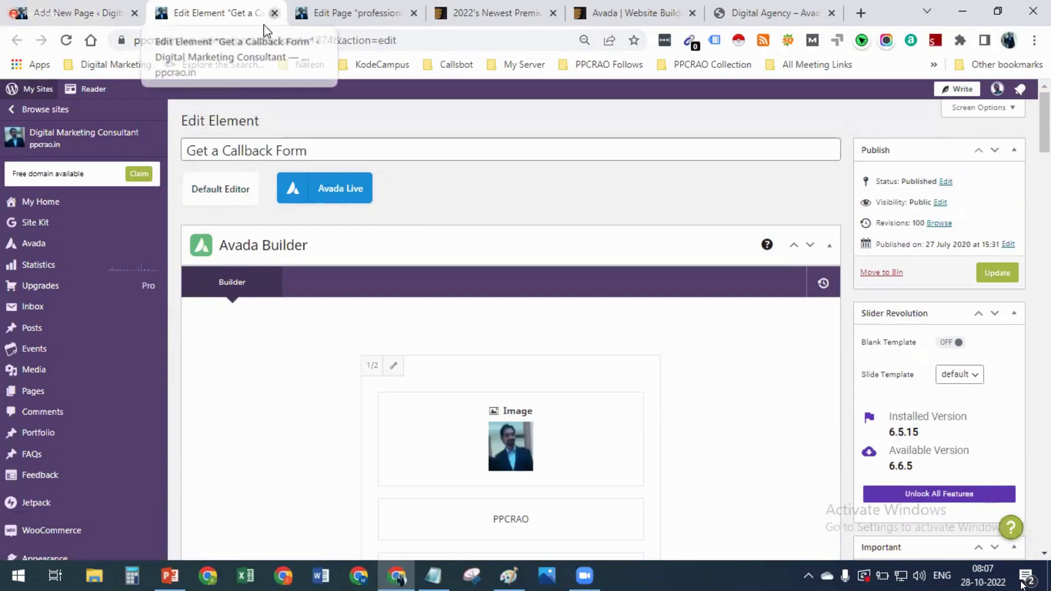
{"action": "left_click", "coordinate": [276, 12]}
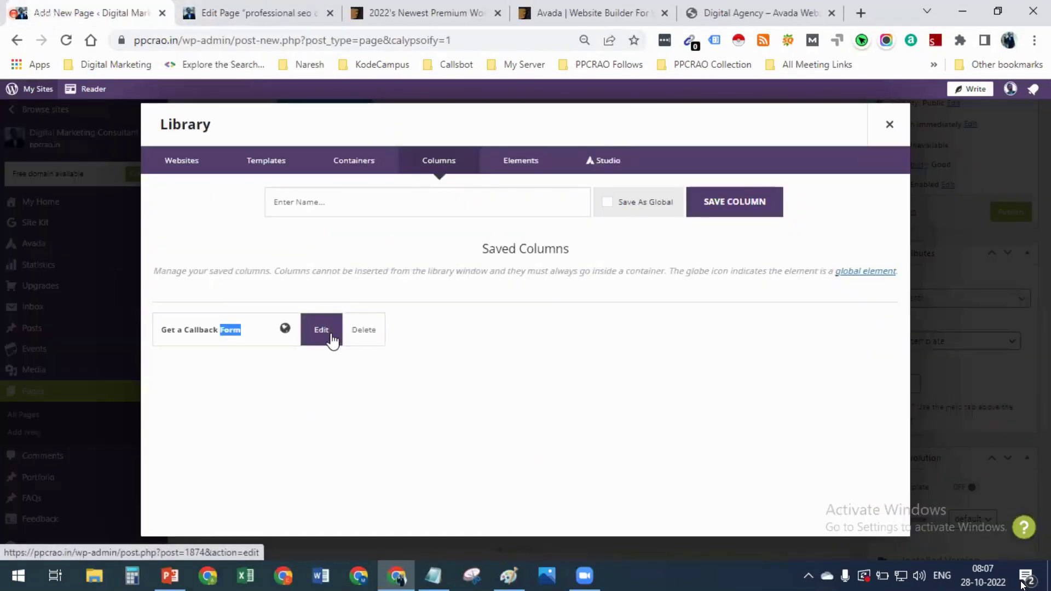
{"action": "left_click", "coordinate": [203, 212]}
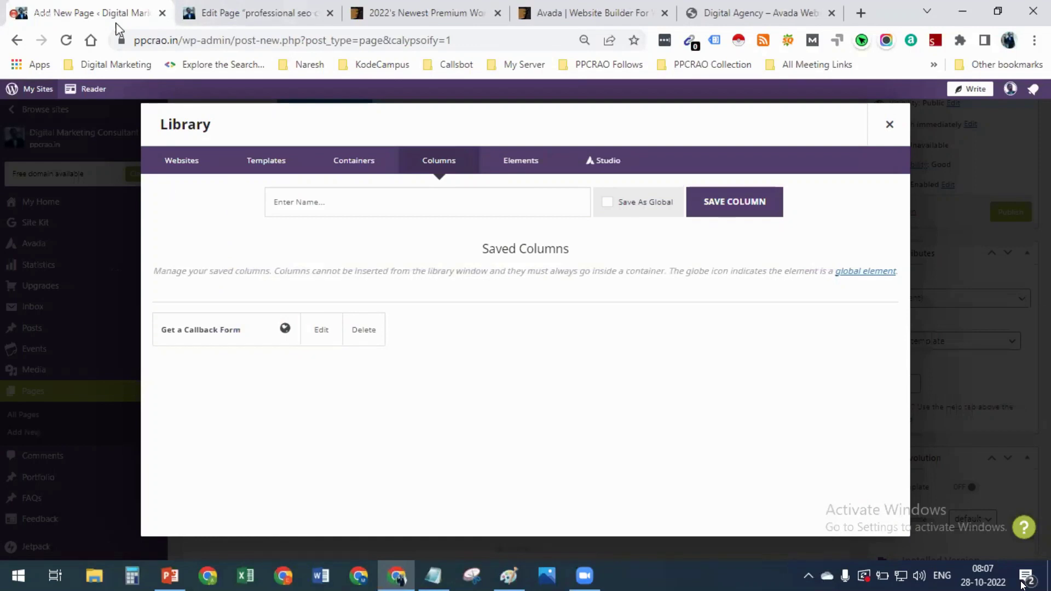
{"action": "left_click", "coordinate": [889, 124]}
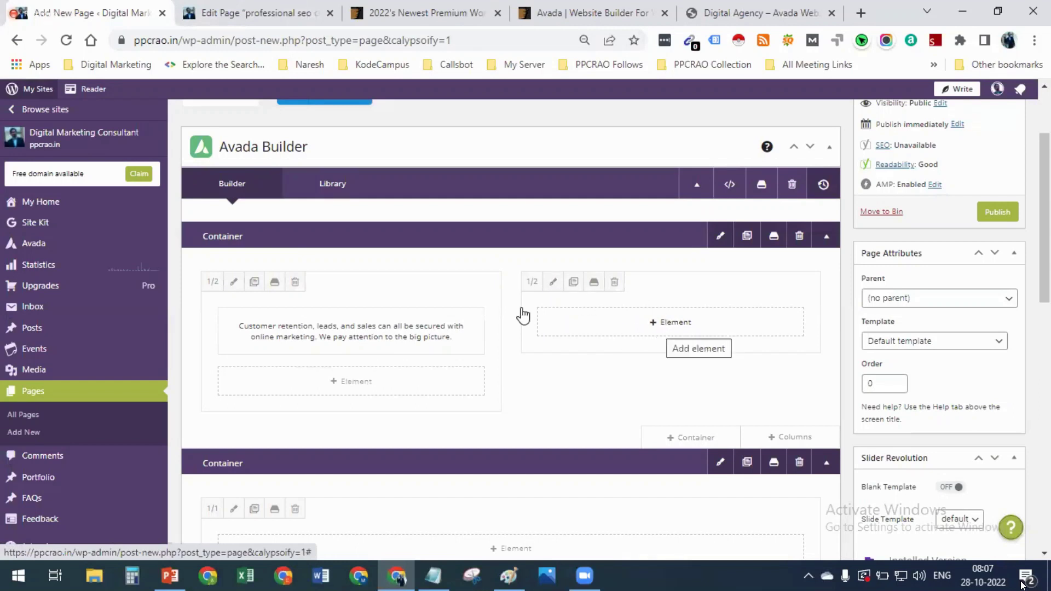
Open the page builder's library, review its saved containers and columns, and close it
{"action": "left_click", "coordinate": [344, 185]}
{"action": "left_click", "coordinate": [354, 162]}
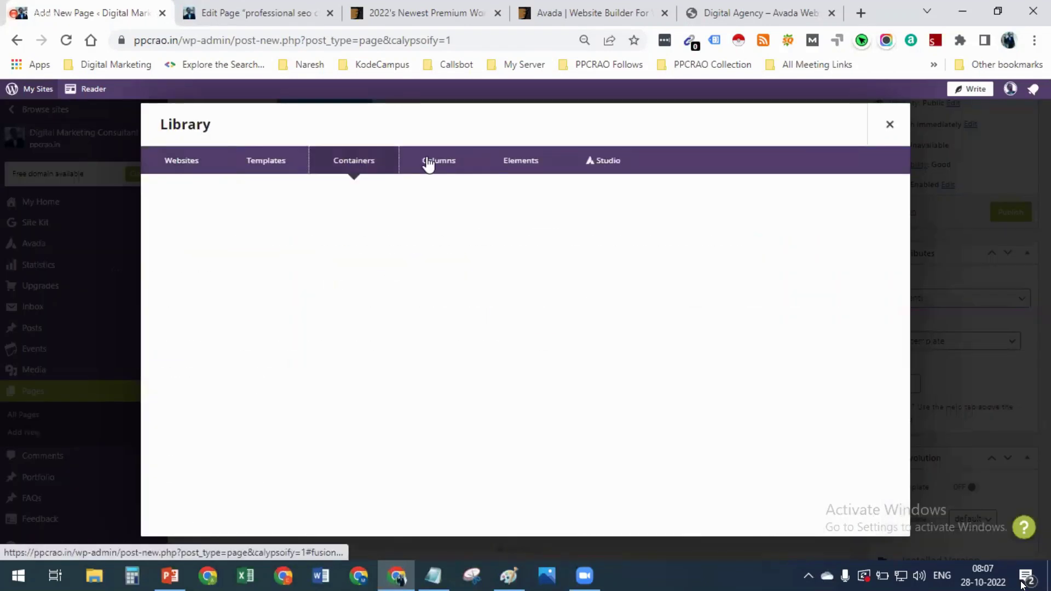
{"action": "left_click", "coordinate": [428, 164]}
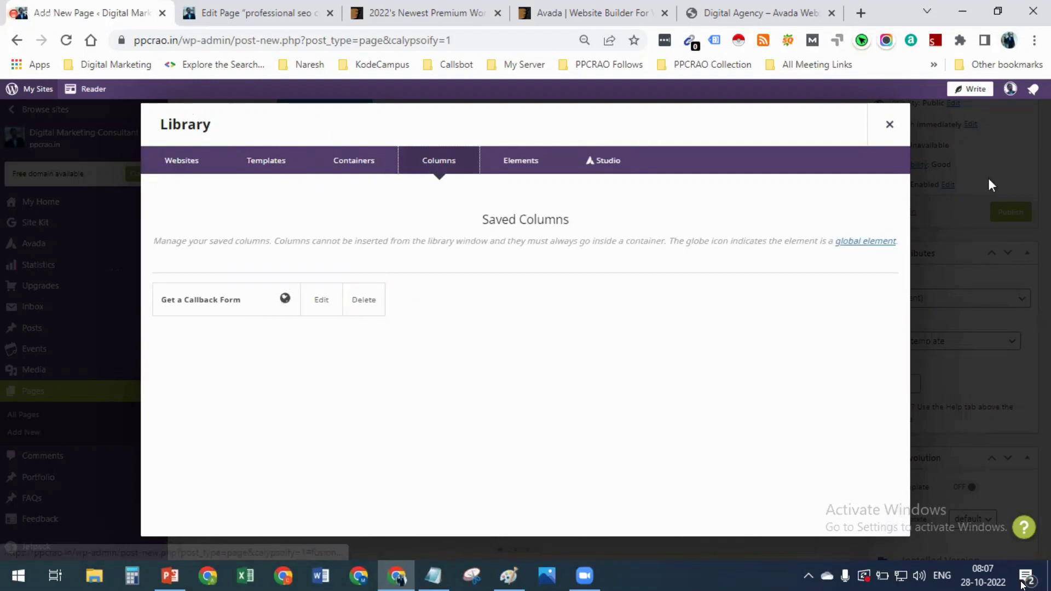
{"action": "left_click", "coordinate": [890, 126]}
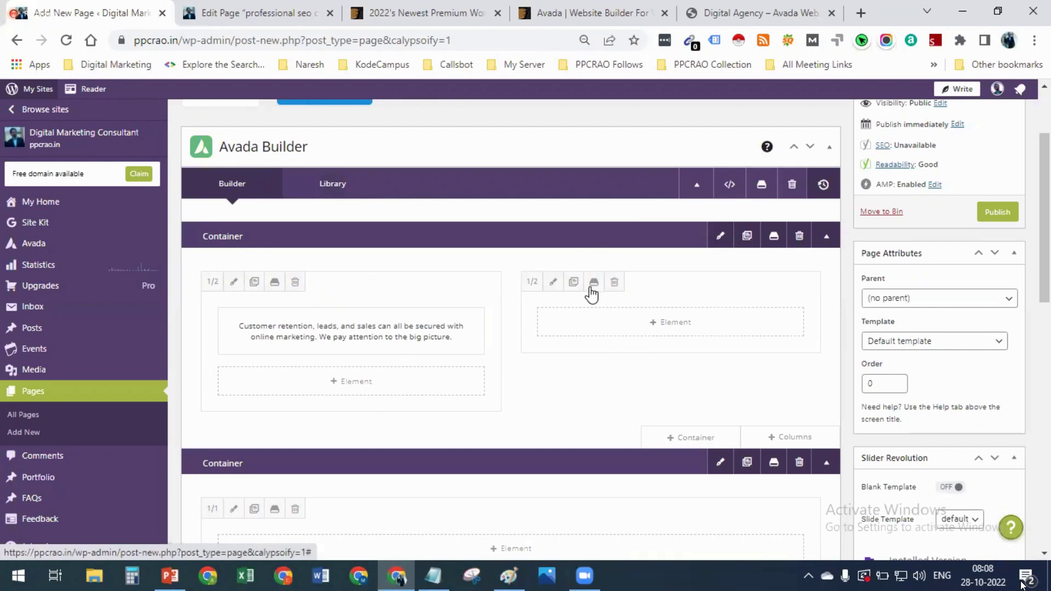
Insert the saved library column Get a Callback Form into the first container and move it beside the 1/2 text column
{"action": "left_click", "coordinate": [780, 439]}
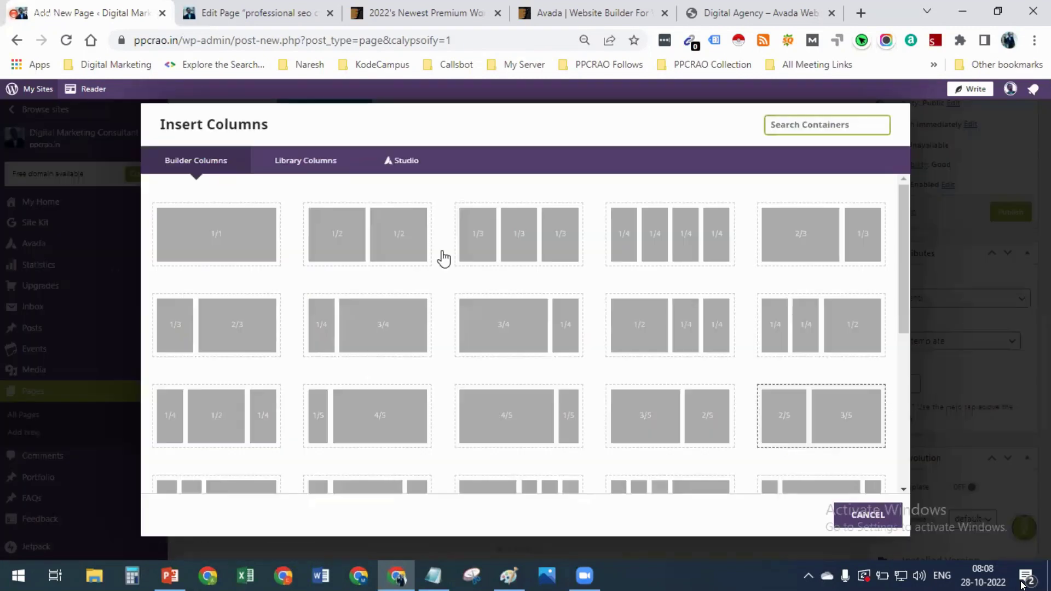
{"action": "left_click", "coordinate": [323, 164]}
{"action": "left_click", "coordinate": [302, 221]}
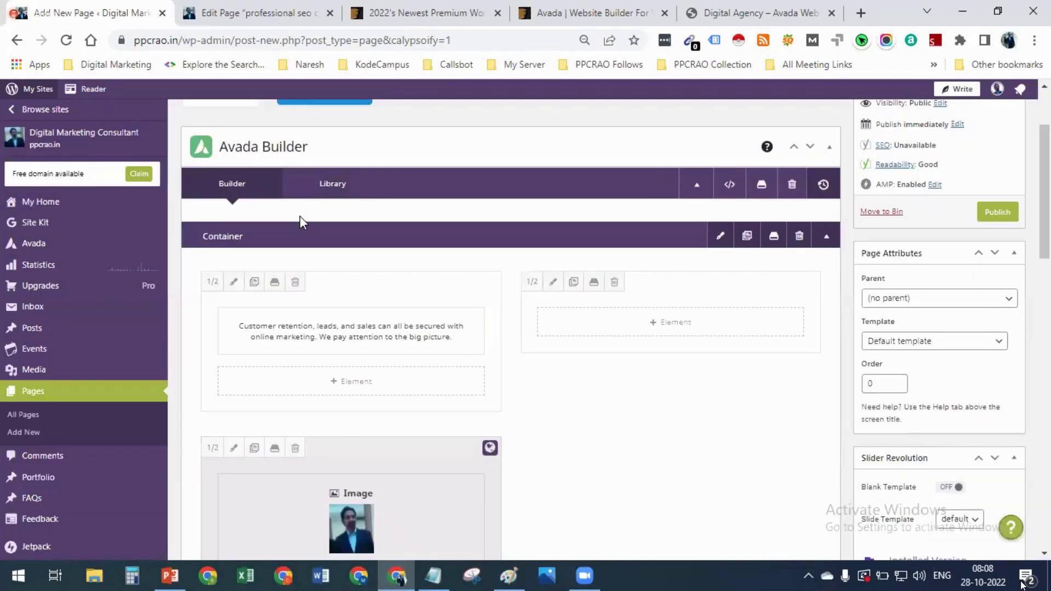
{"action": "scroll", "coordinate": [664, 398], "scroll_direction": "down", "scroll_amount": 2}
{"action": "scroll", "coordinate": [666, 398], "scroll_direction": "down", "scroll_amount": 3}
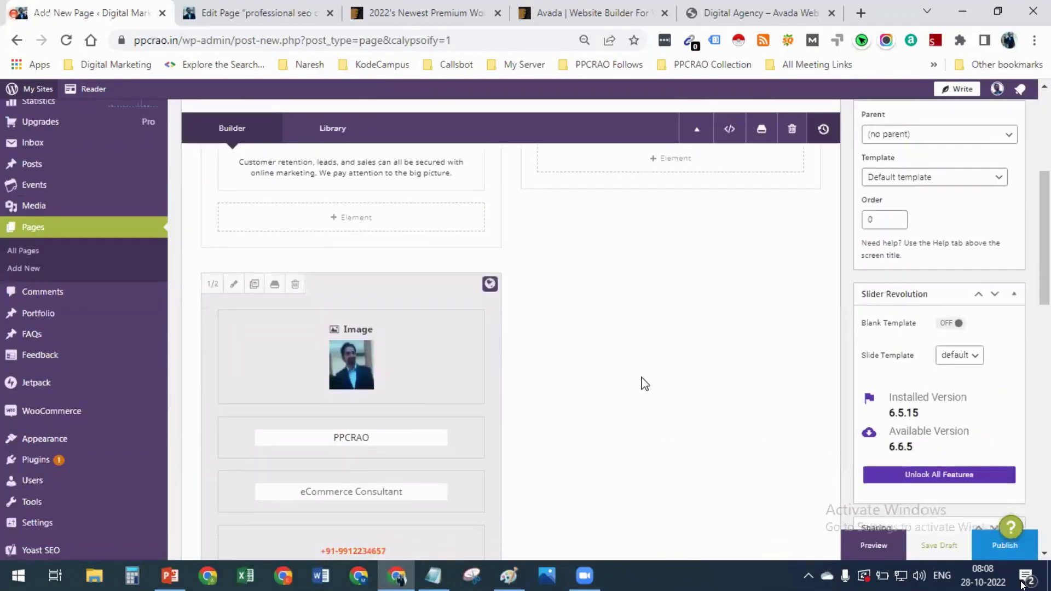
{"action": "scroll", "coordinate": [454, 328], "scroll_direction": "up", "scroll_amount": 3}
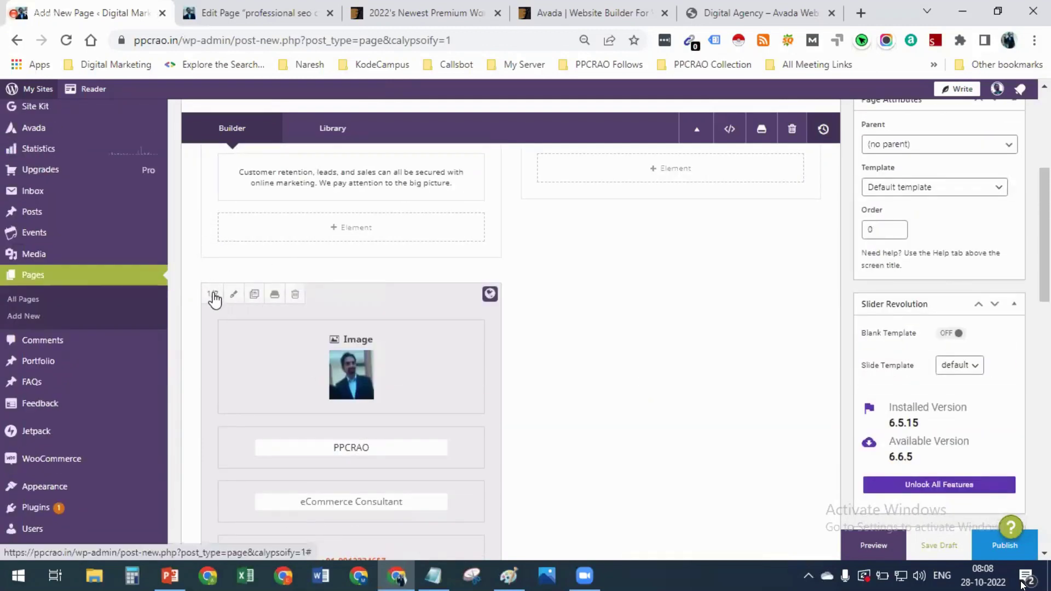
{"action": "left_click_drag", "start_coordinate": [361, 298], "coordinate": [651, 170]}
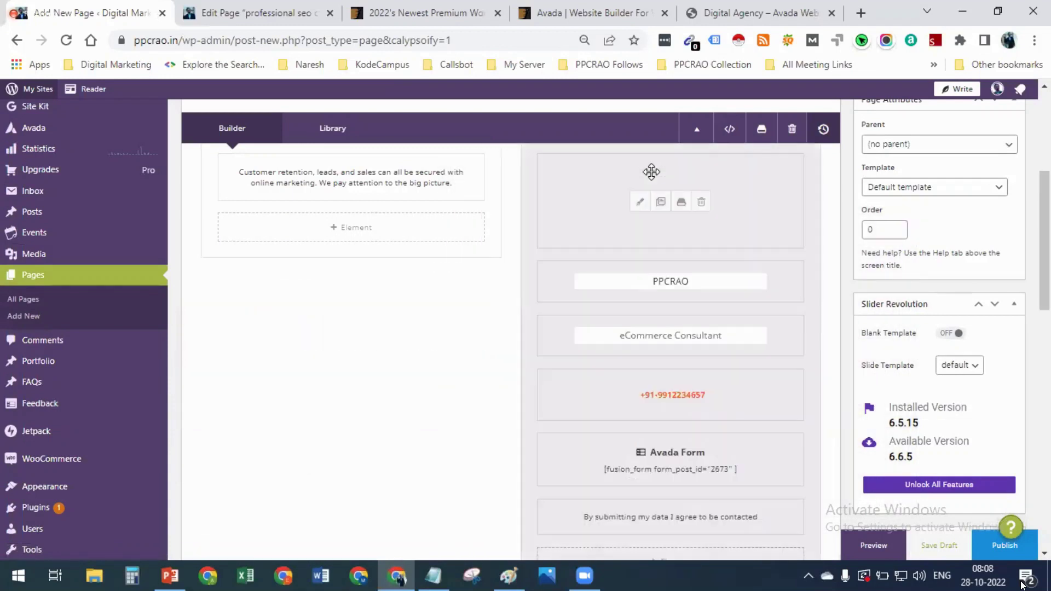
{"action": "scroll", "coordinate": [692, 303], "scroll_direction": "up", "scroll_amount": 3}
Delete the leftover empty 1/2 column from the first container
{"action": "scroll", "coordinate": [713, 284], "scroll_direction": "down", "scroll_amount": 2}
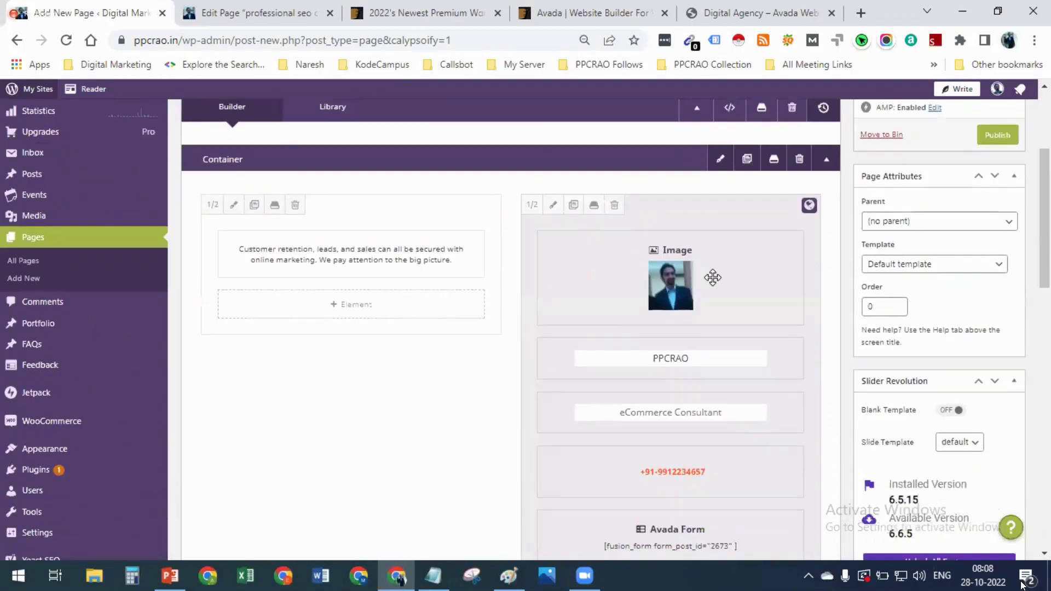
{"action": "scroll", "coordinate": [712, 278], "scroll_direction": "down", "scroll_amount": 8}
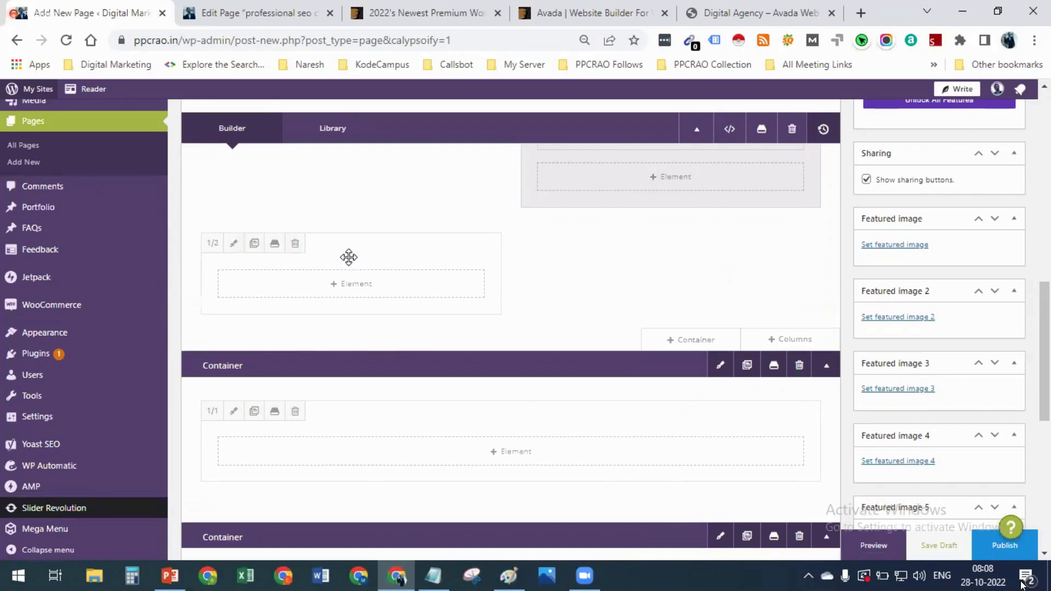
{"action": "left_click", "coordinate": [296, 244]}
{"action": "scroll", "coordinate": [788, 234], "scroll_direction": "up", "scroll_amount": 4}
{"action": "scroll", "coordinate": [788, 234], "scroll_direction": "up", "scroll_amount": 6}
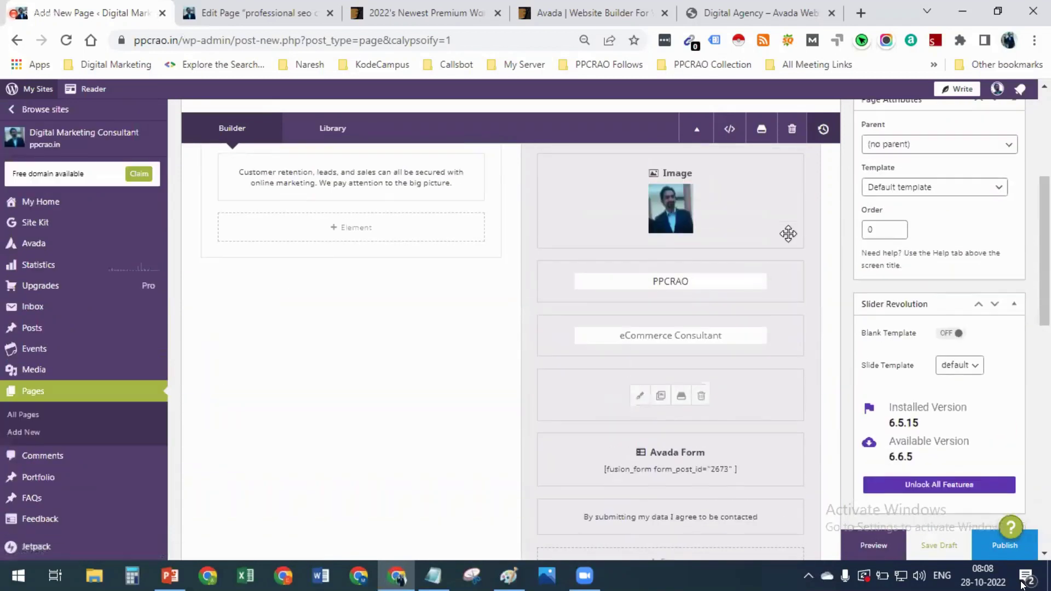
{"action": "scroll", "coordinate": [788, 235], "scroll_direction": "down", "scroll_amount": 4}
{"action": "scroll", "coordinate": [788, 233], "scroll_direction": "down", "scroll_amount": 3}
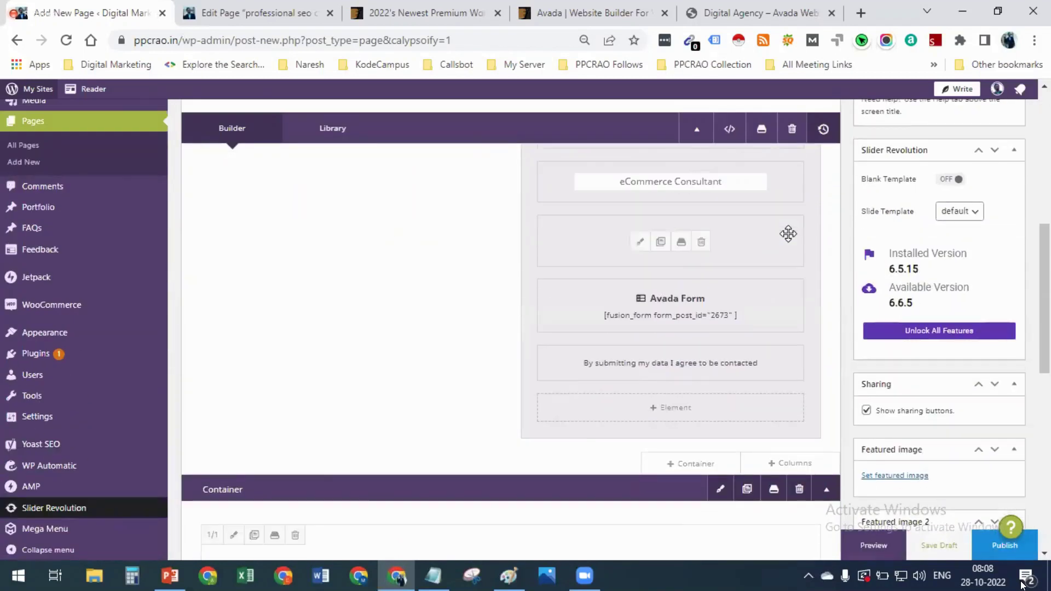
{"action": "scroll", "coordinate": [745, 204], "scroll_direction": "down", "scroll_amount": 6}
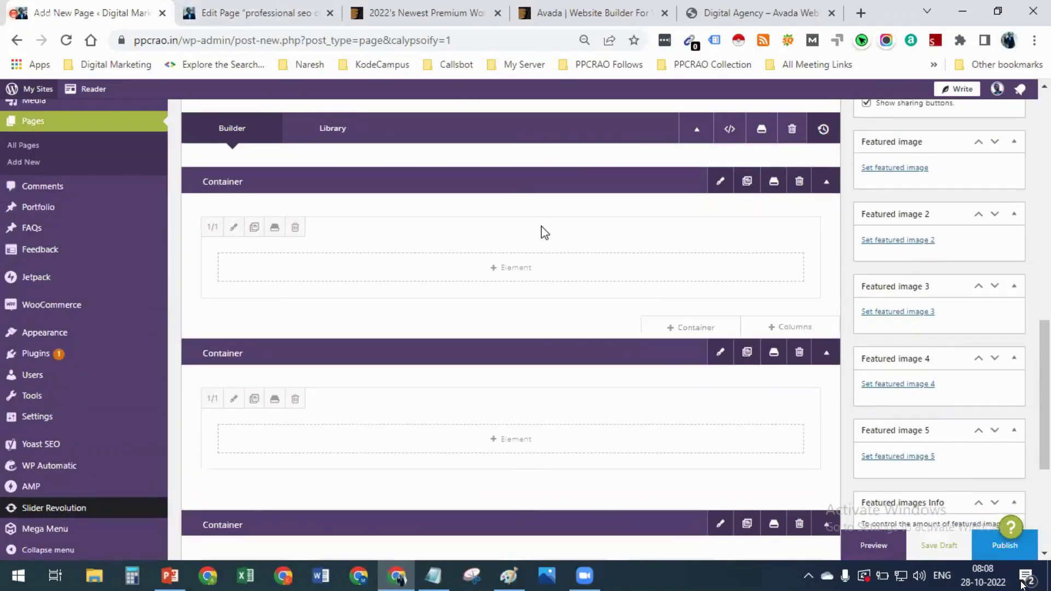
{"action": "scroll", "coordinate": [539, 225], "scroll_direction": "up", "scroll_amount": 9}
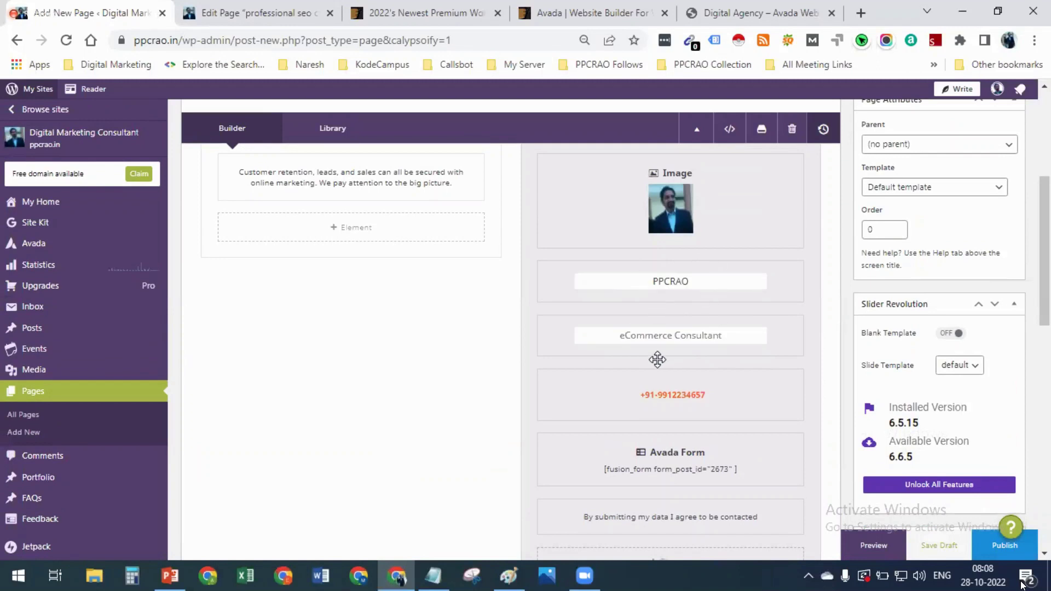
Clone the global callback form column in the first container and remove the global status from the copy
{"action": "mouse_move", "coordinate": [659, 324]}
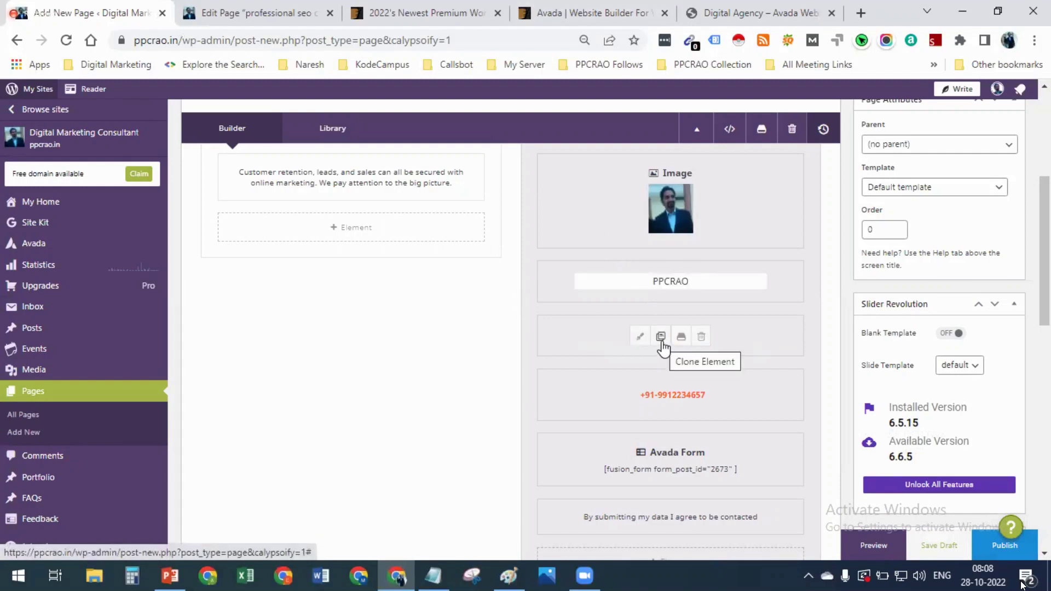
{"action": "scroll", "coordinate": [727, 241], "scroll_direction": "up", "scroll_amount": 3}
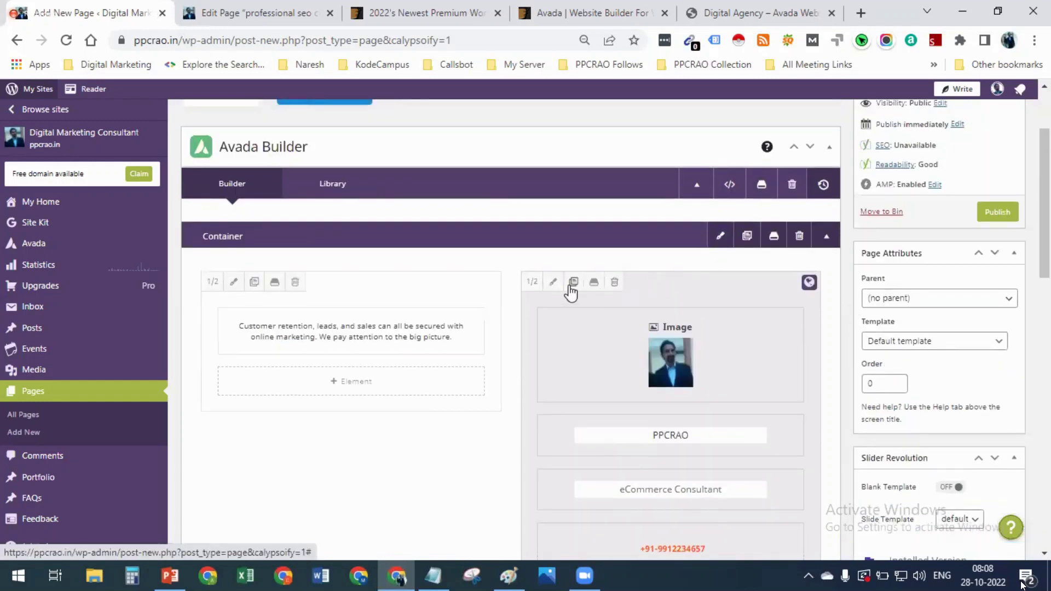
{"action": "left_click", "coordinate": [573, 284]}
{"action": "scroll", "coordinate": [692, 275], "scroll_direction": "down", "scroll_amount": 10}
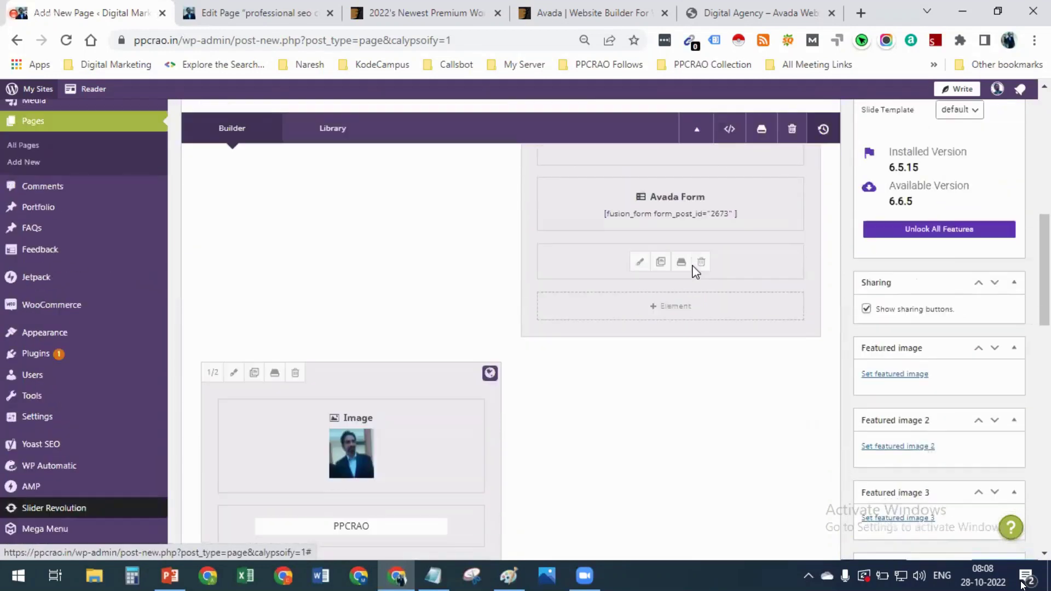
{"action": "mouse_move", "coordinate": [370, 377]}
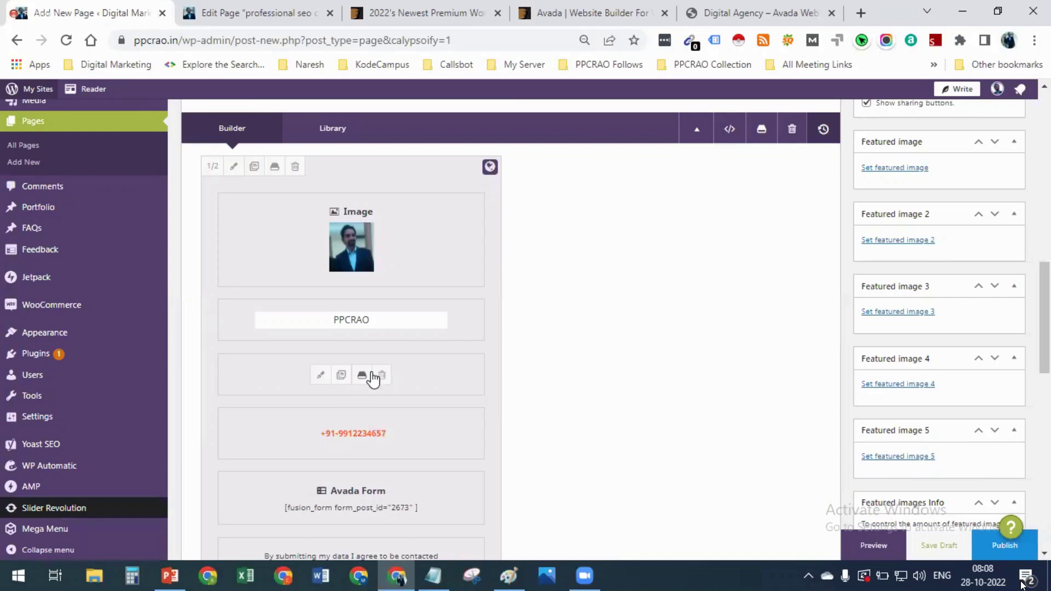
{"action": "left_click", "coordinate": [490, 166]}
{"action": "left_click", "coordinate": [600, 125]}
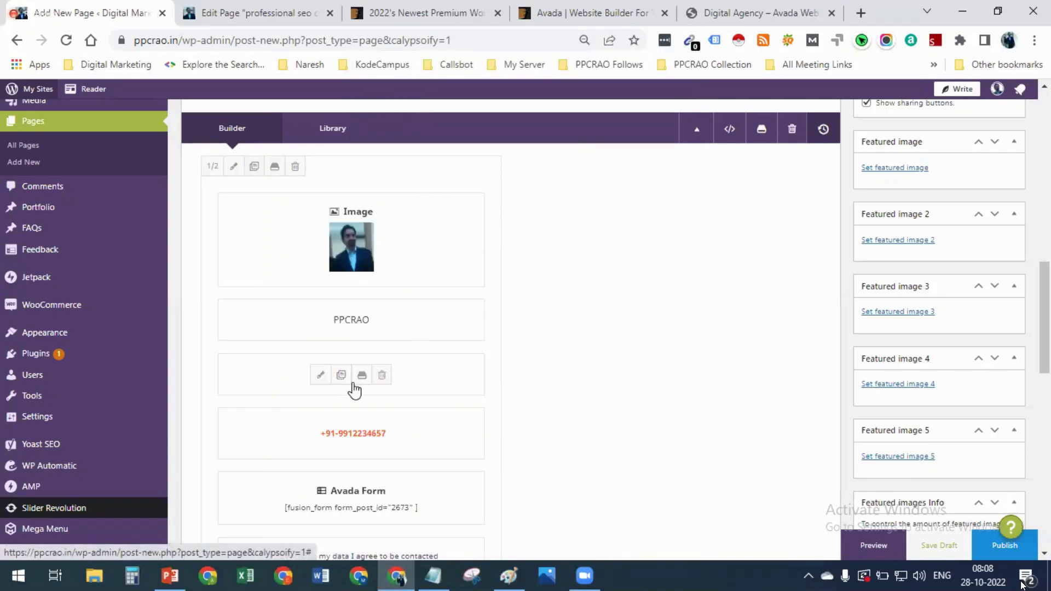
Change the title element in the cloned column to "eCommerce Marketing Consultant" and save it
{"action": "left_click", "coordinate": [320, 376]}
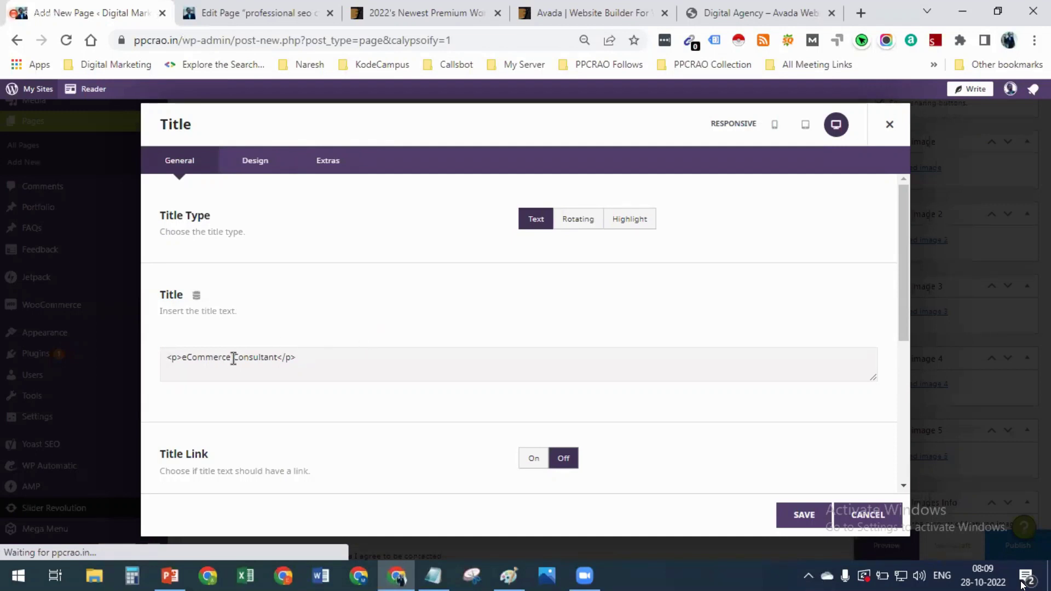
{"action": "scroll", "coordinate": [232, 359], "scroll_direction": "down", "scroll_amount": 4}
{"action": "scroll", "coordinate": [235, 334], "scroll_direction": "up", "scroll_amount": 3}
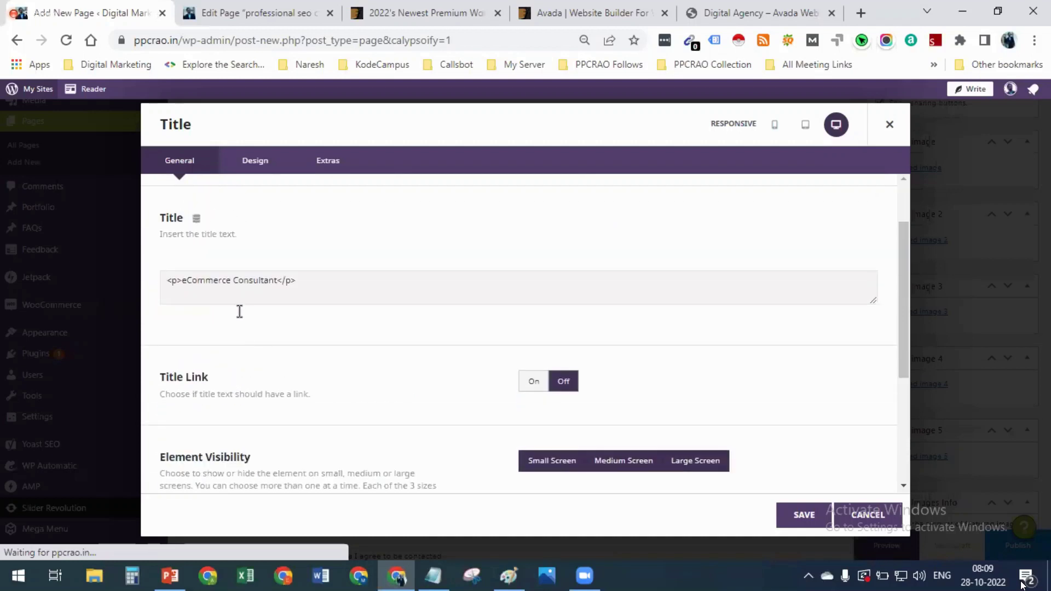
{"action": "double_click", "coordinate": [233, 279]}
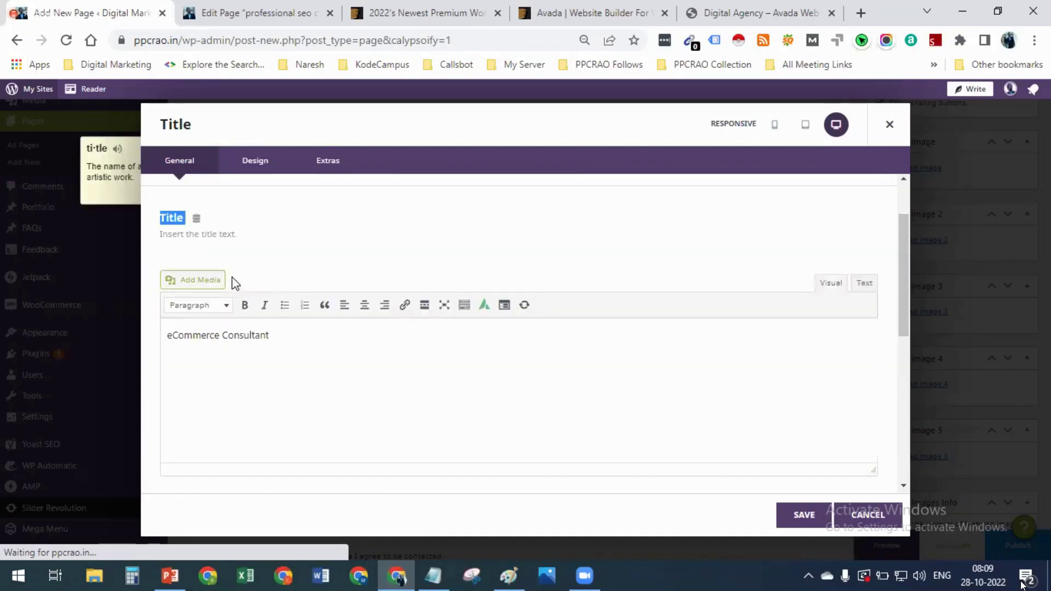
{"action": "left_click", "coordinate": [220, 333]}
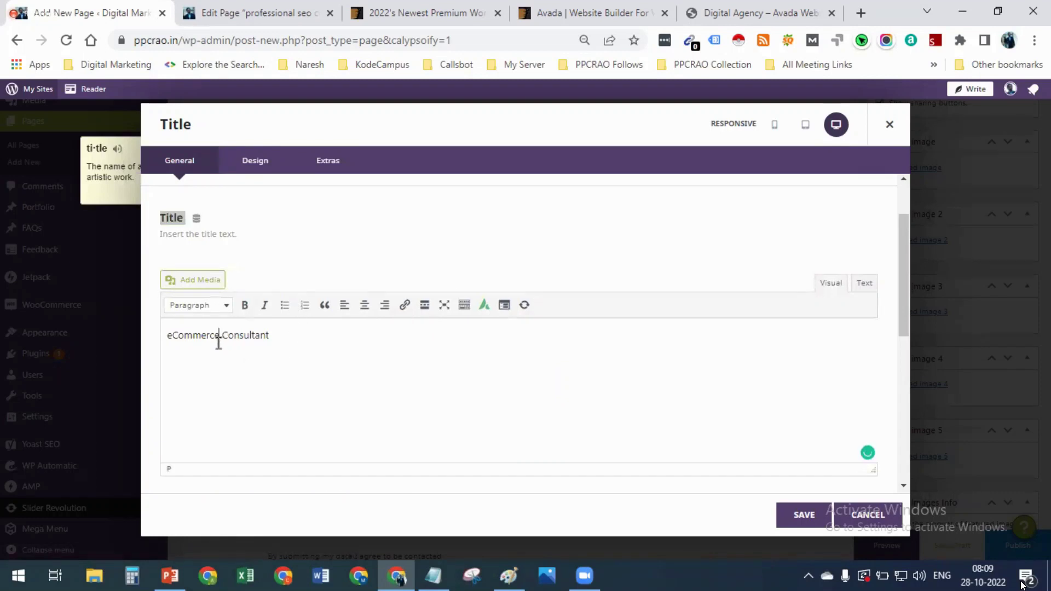
{"action": "type", "text": "marketing"}
{"action": "key", "text": "BackSpace"}
{"action": "type", "text": "M"}
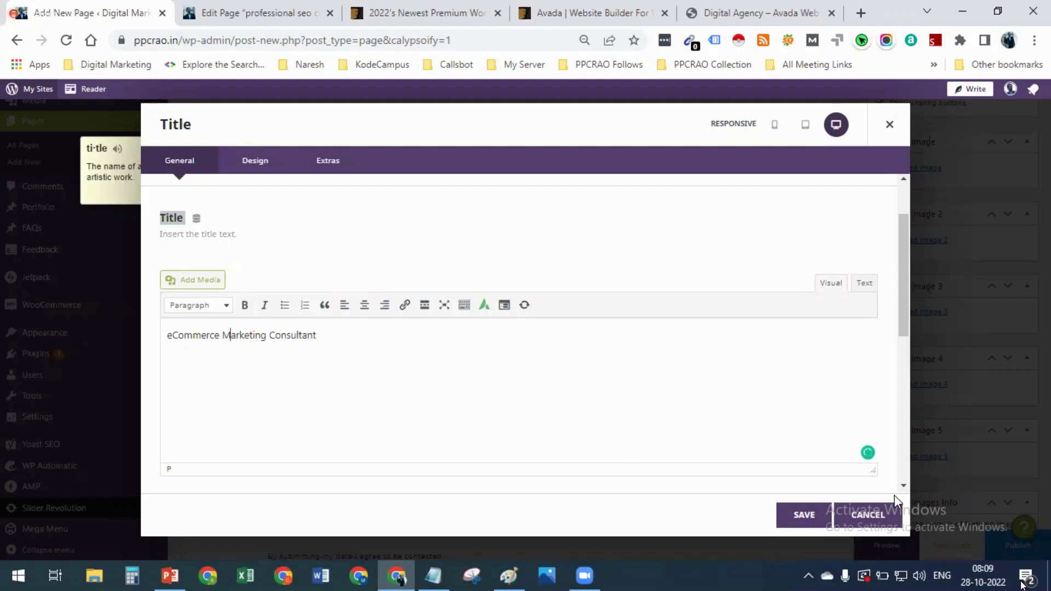
{"action": "left_click", "coordinate": [809, 504]}
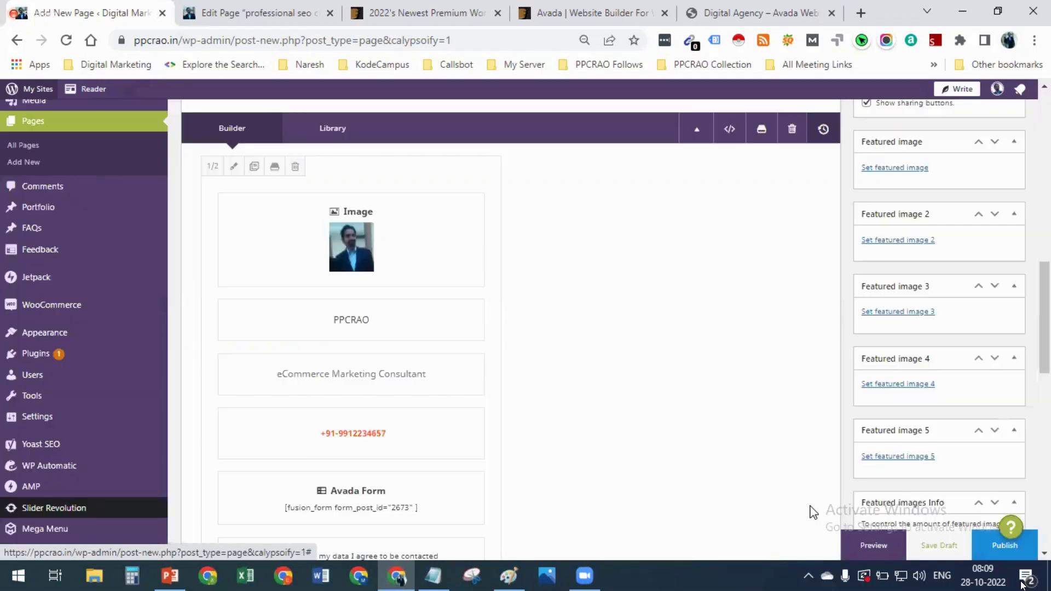
Delete the original global callback form column from the first container, leaving the edited copy beside the text column
{"action": "scroll", "coordinate": [638, 403], "scroll_direction": "up", "scroll_amount": 5}
{"action": "scroll", "coordinate": [637, 399], "scroll_direction": "up", "scroll_amount": 4}
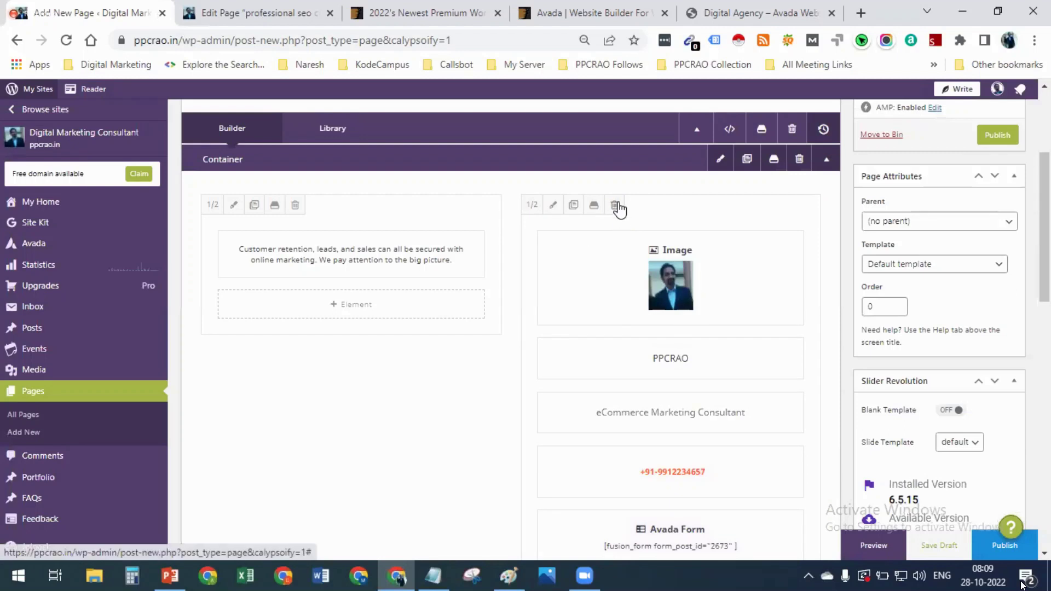
{"action": "scroll", "coordinate": [543, 422], "scroll_direction": "down", "scroll_amount": 10}
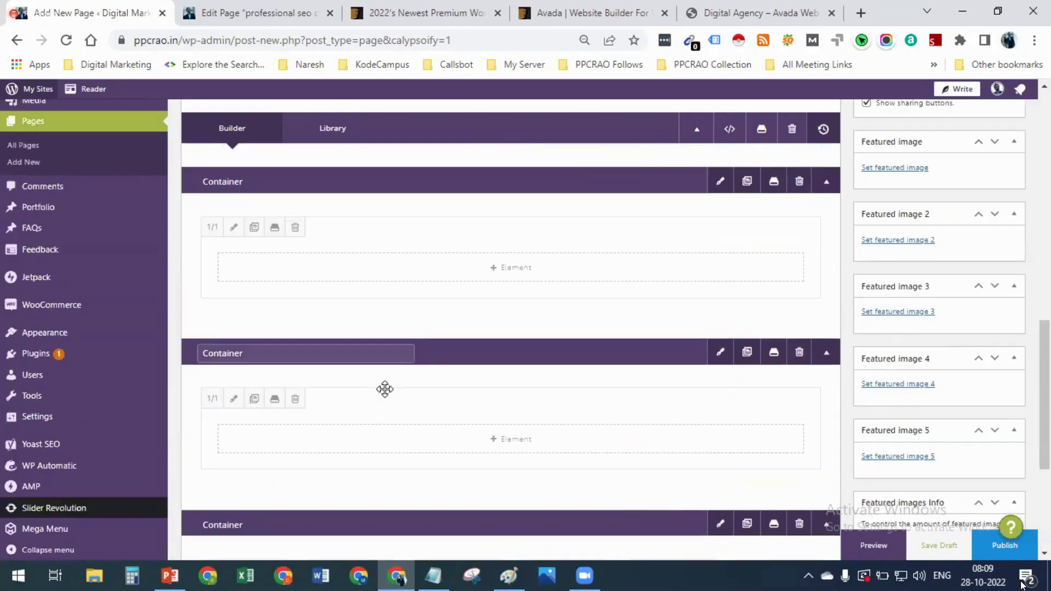
{"action": "scroll", "coordinate": [546, 385], "scroll_direction": "up", "scroll_amount": 12}
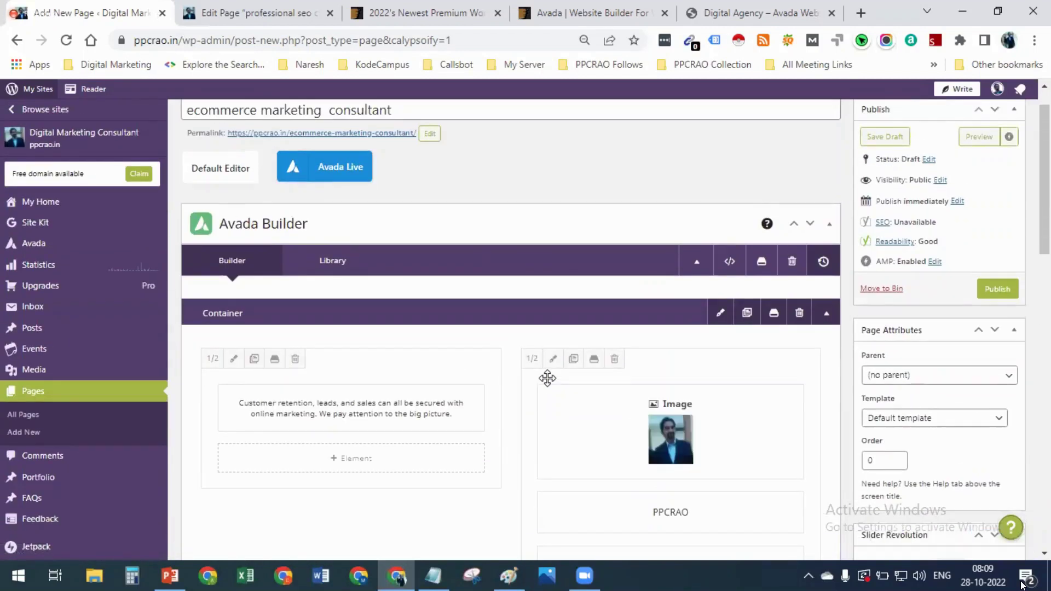
Check the page's container layout and publish the ecommerce marketing consultant page
{"action": "scroll", "coordinate": [547, 378], "scroll_direction": "down", "scroll_amount": 4}
{"action": "scroll", "coordinate": [680, 416], "scroll_direction": "up", "scroll_amount": 2}
{"action": "scroll", "coordinate": [747, 331], "scroll_direction": "down", "scroll_amount": 4}
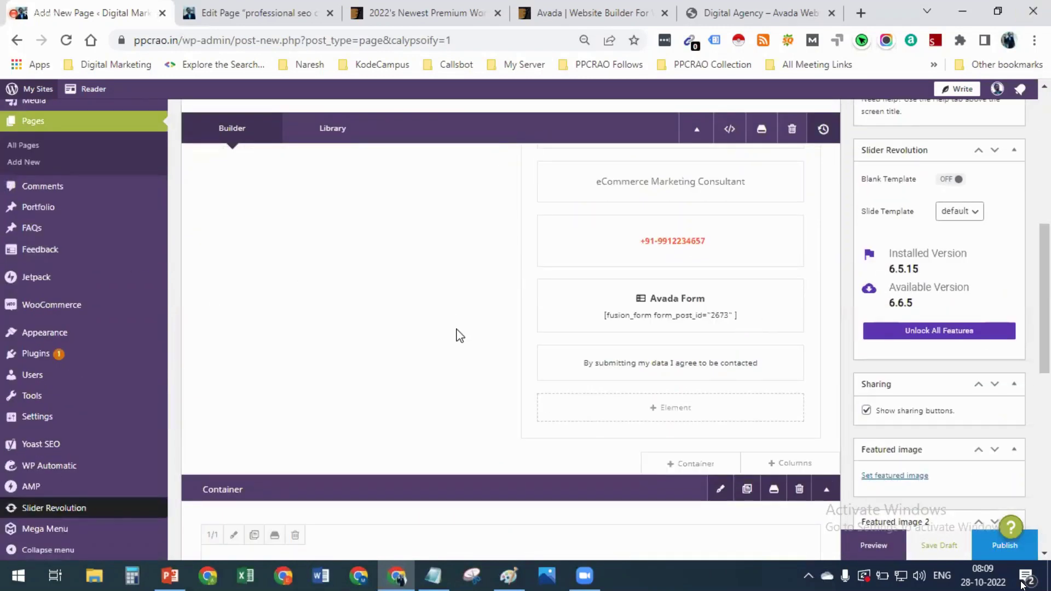
{"action": "scroll", "coordinate": [460, 334], "scroll_direction": "up", "scroll_amount": 3}
{"action": "scroll", "coordinate": [430, 356], "scroll_direction": "down", "scroll_amount": 1}
{"action": "scroll", "coordinate": [430, 357], "scroll_direction": "down", "scroll_amount": 4}
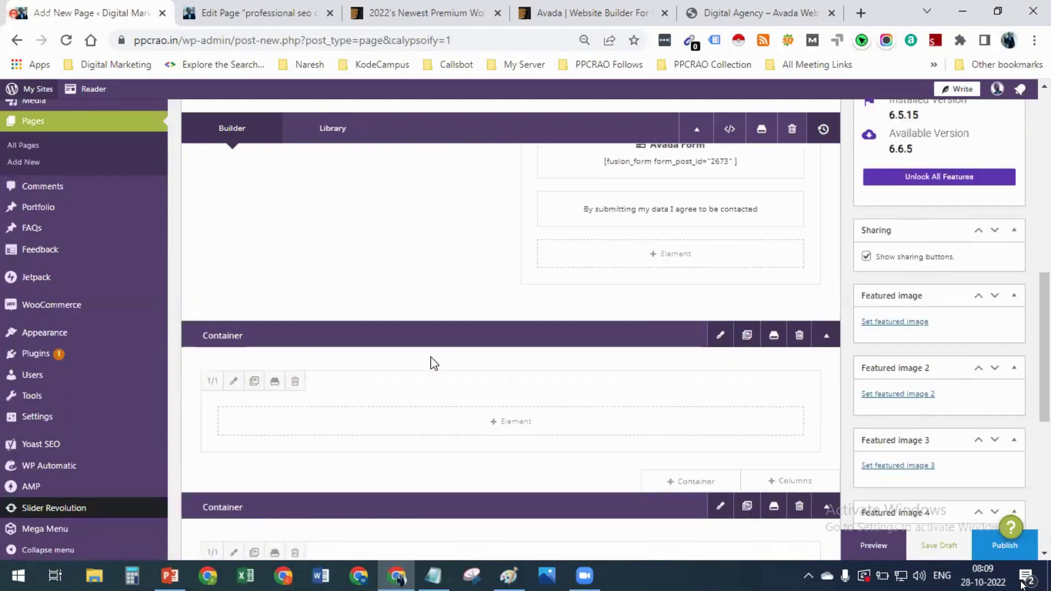
{"action": "scroll", "coordinate": [621, 307], "scroll_direction": "down", "scroll_amount": 3}
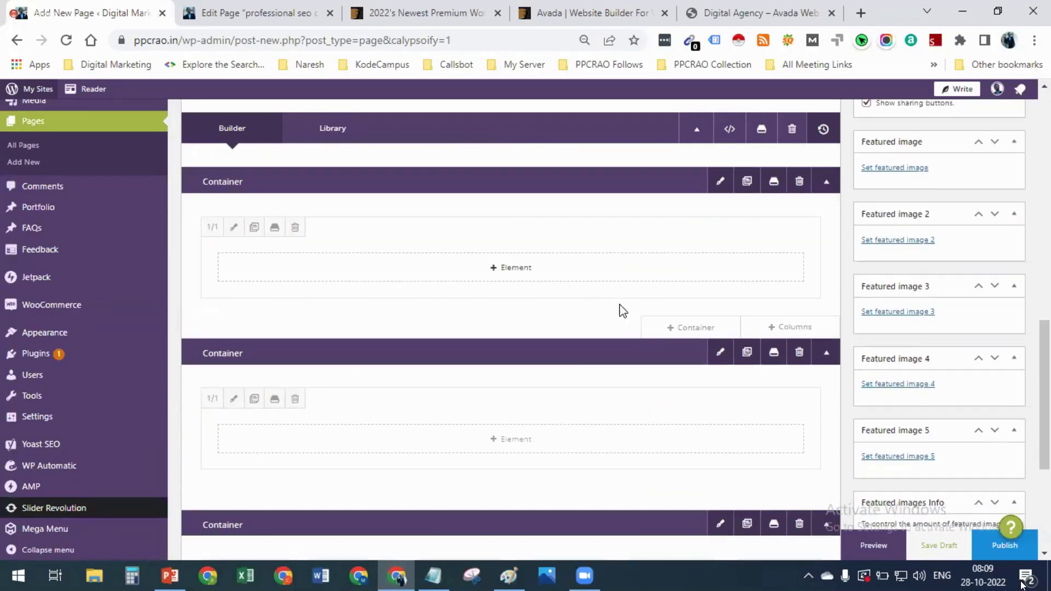
{"action": "left_click", "coordinate": [994, 547]}
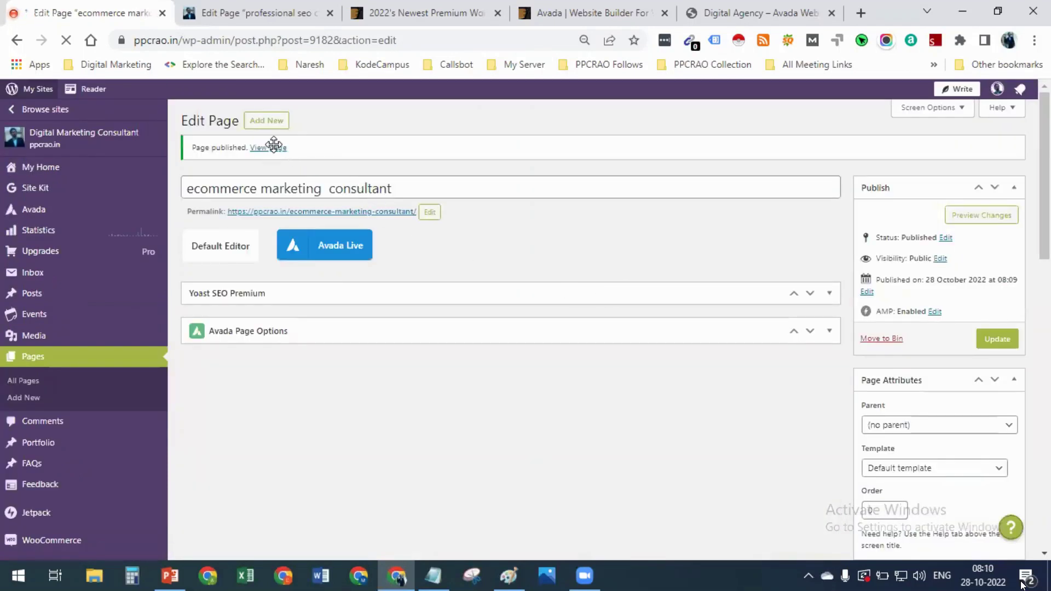
Open the published page in a new browser tab and review it from the callback form down to the footer
{"action": "right_click", "coordinate": [271, 154]}
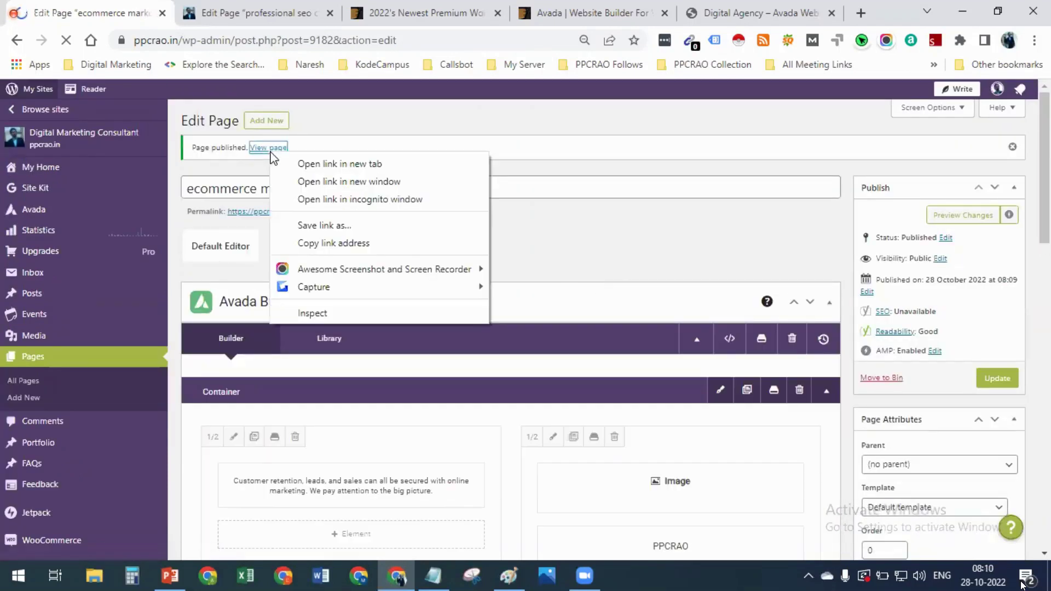
{"action": "left_click", "coordinate": [305, 164]}
{"action": "left_click", "coordinate": [213, 12]}
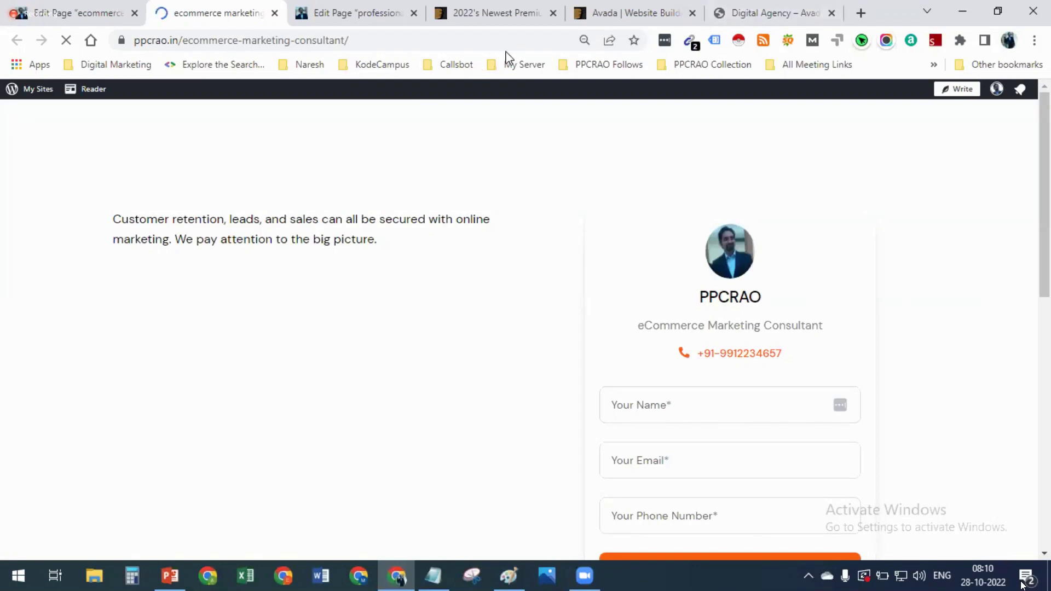
{"action": "scroll", "coordinate": [409, 227], "scroll_direction": "down", "scroll_amount": 8}
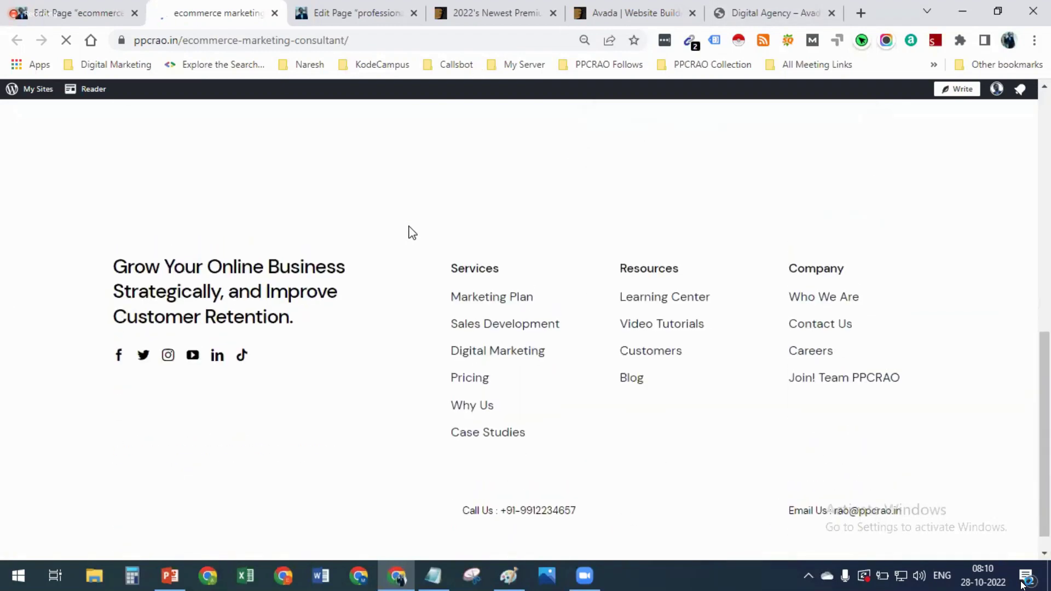
Look over the published ecommerce marketing consultant page again, from the header text and edited callback form to the footer
{"action": "scroll", "coordinate": [409, 226], "scroll_direction": "up", "scroll_amount": 6}
{"action": "scroll", "coordinate": [411, 233], "scroll_direction": "up", "scroll_amount": 3}
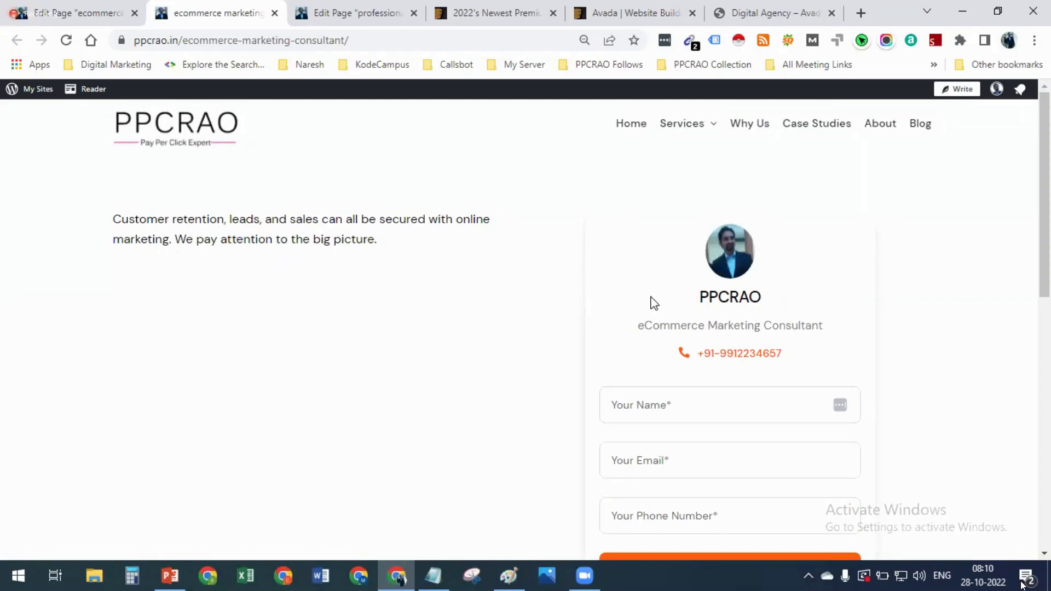
{"action": "scroll", "coordinate": [679, 306], "scroll_direction": "down", "scroll_amount": 3}
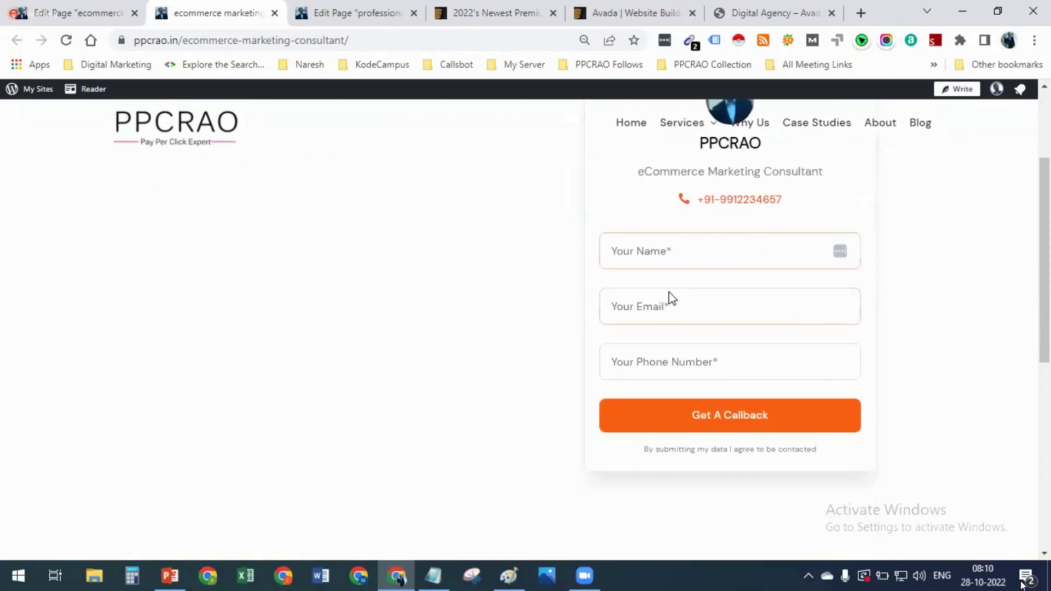
{"action": "scroll", "coordinate": [715, 303], "scroll_direction": "up", "scroll_amount": 2}
{"action": "scroll", "coordinate": [720, 345], "scroll_direction": "down", "scroll_amount": 9}
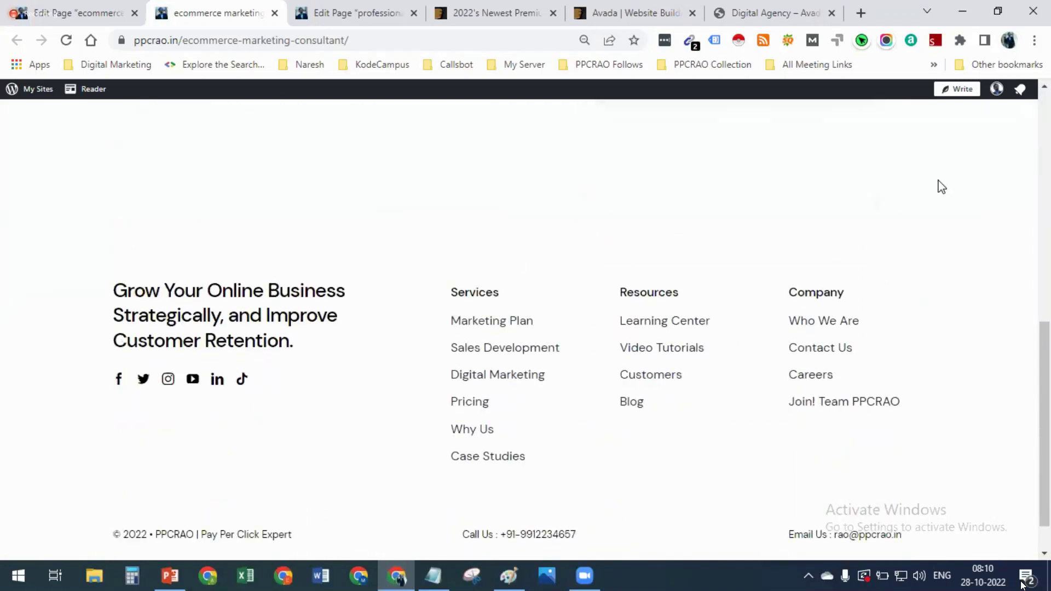
In the professional seo consultant page editor, close the image settings and expand the Marketing Intro - Mobile container to examine its columns
{"action": "left_click", "coordinate": [370, 7]}
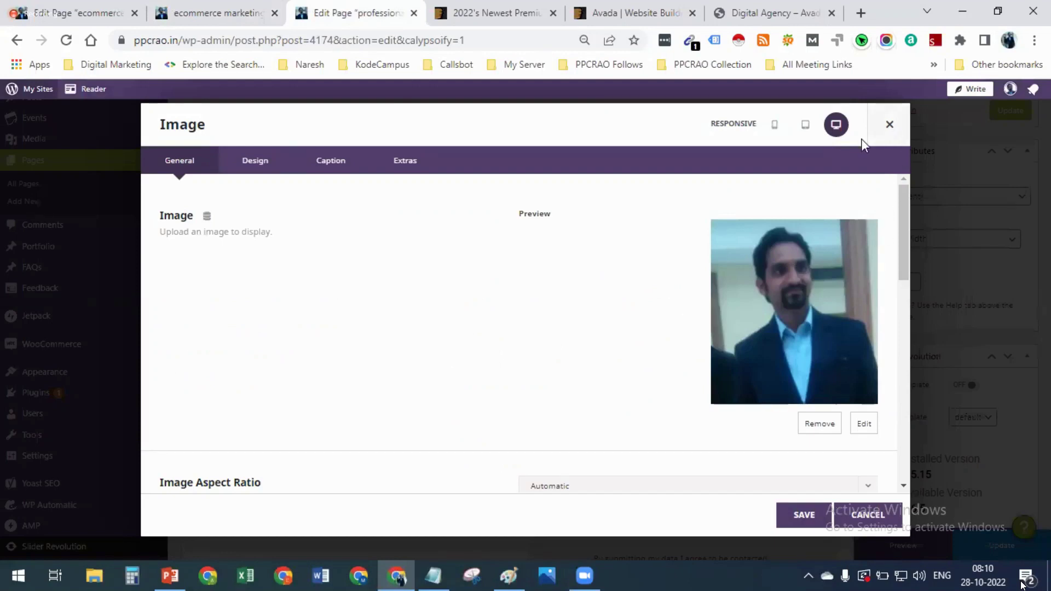
{"action": "left_click", "coordinate": [889, 125]}
{"action": "scroll", "coordinate": [633, 333], "scroll_direction": "down", "scroll_amount": 10}
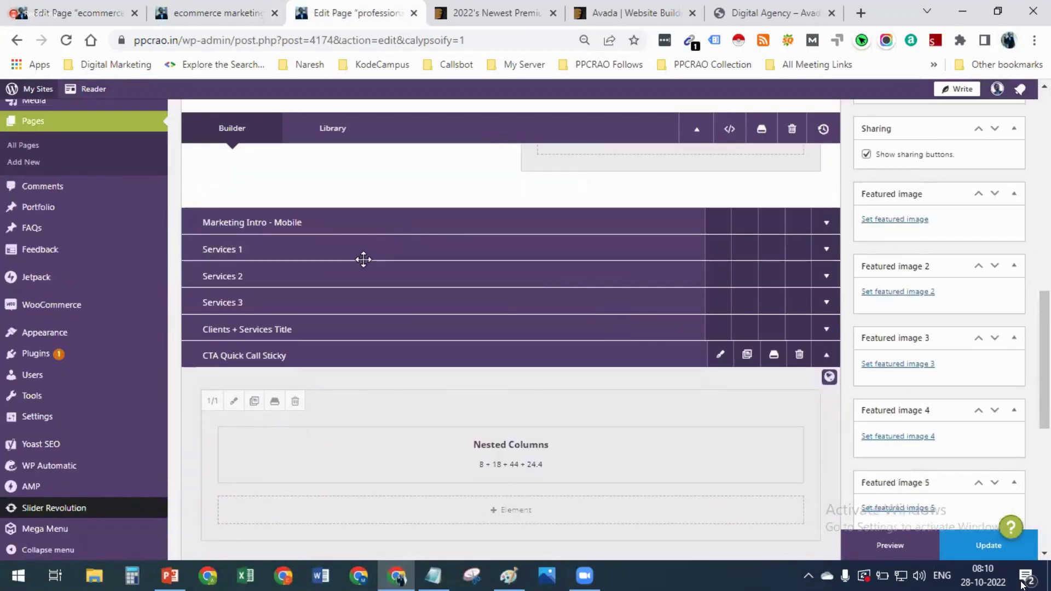
{"action": "left_click", "coordinate": [825, 223]}
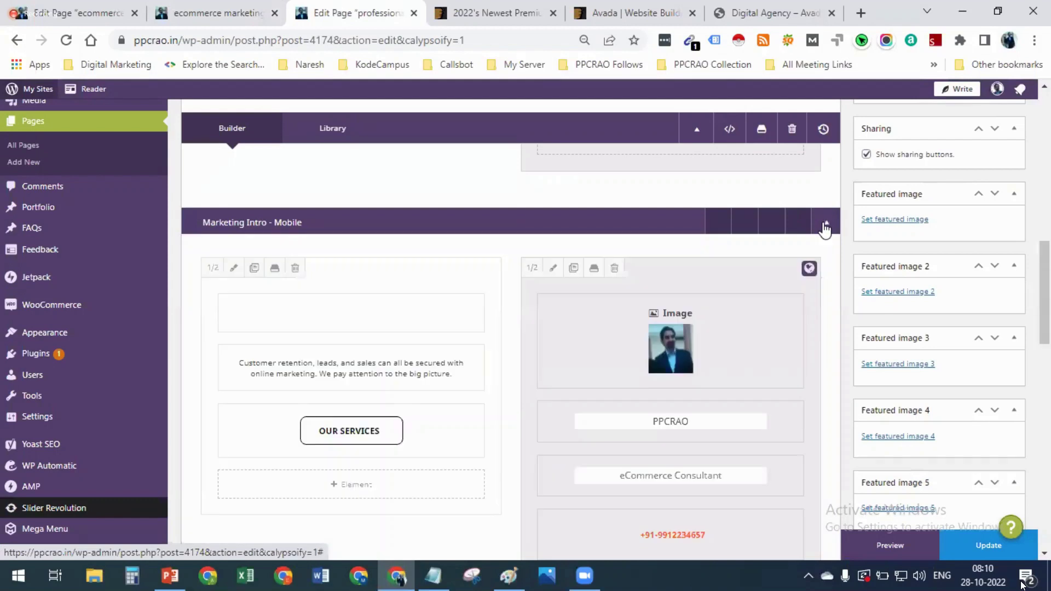
{"action": "scroll", "coordinate": [499, 307], "scroll_direction": "down", "scroll_amount": 3}
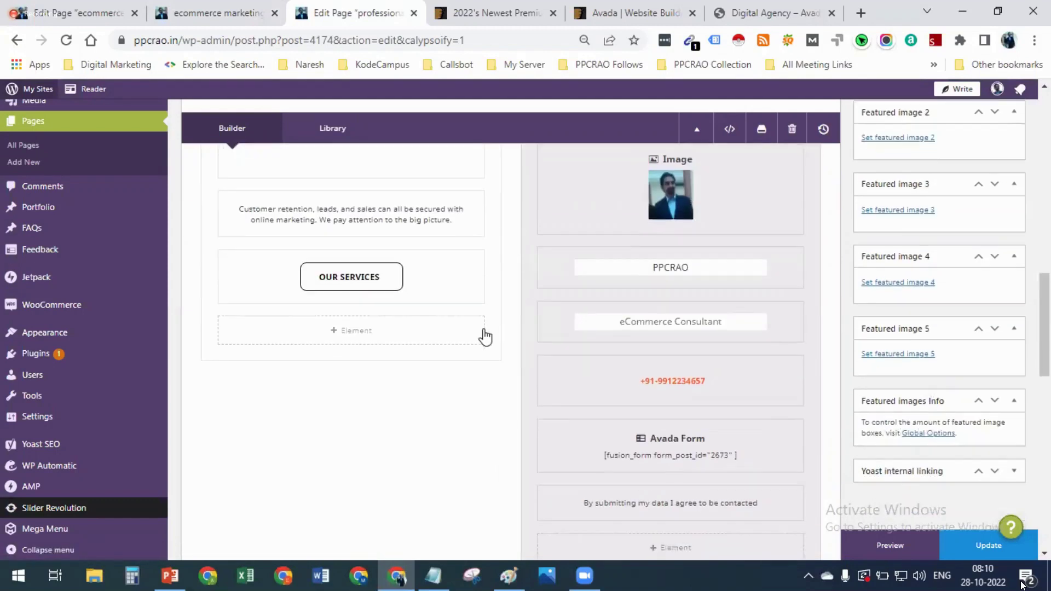
{"action": "scroll", "coordinate": [482, 343], "scroll_direction": "down", "scroll_amount": 5}
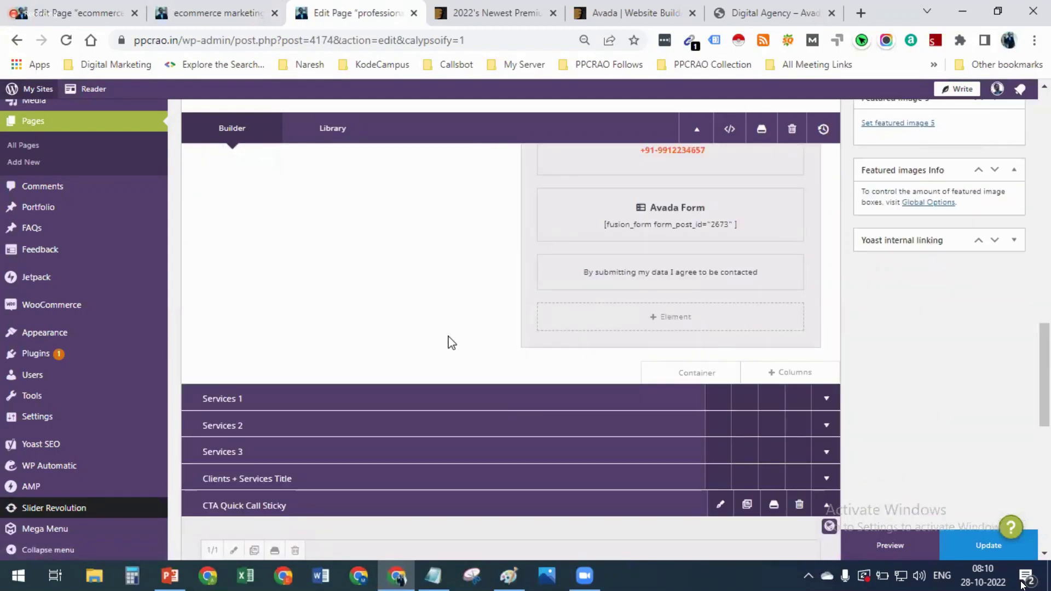
Expand the Services 1 container and compare its layout with the Marketing Intro desktop and mobile containers
{"action": "left_click", "coordinate": [823, 400]}
{"action": "scroll", "coordinate": [737, 338], "scroll_direction": "down", "scroll_amount": 5}
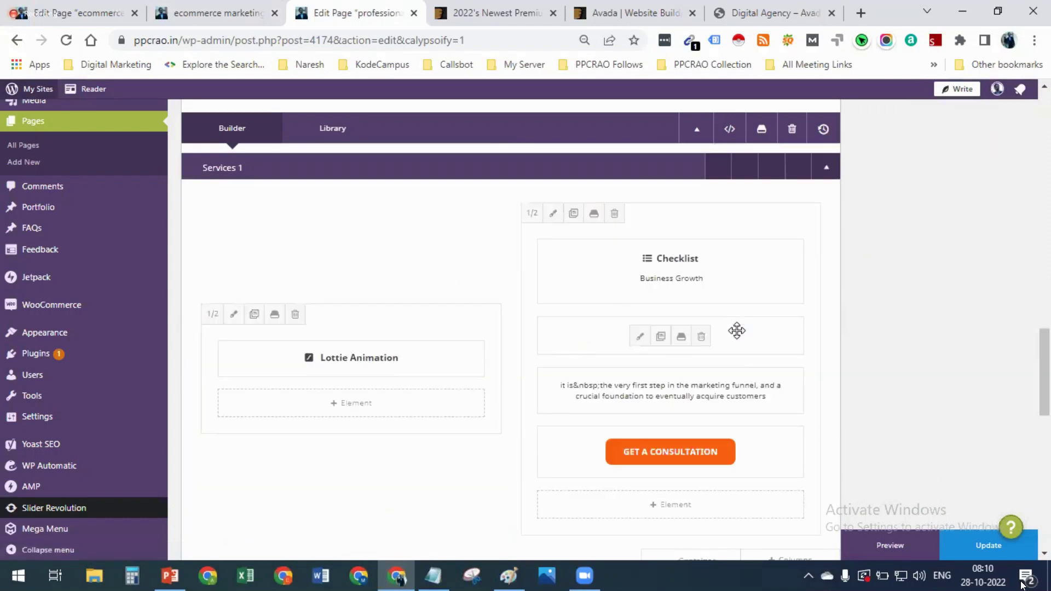
{"action": "scroll", "coordinate": [760, 319], "scroll_direction": "up", "scroll_amount": 5}
{"action": "scroll", "coordinate": [760, 319], "scroll_direction": "up", "scroll_amount": 20}
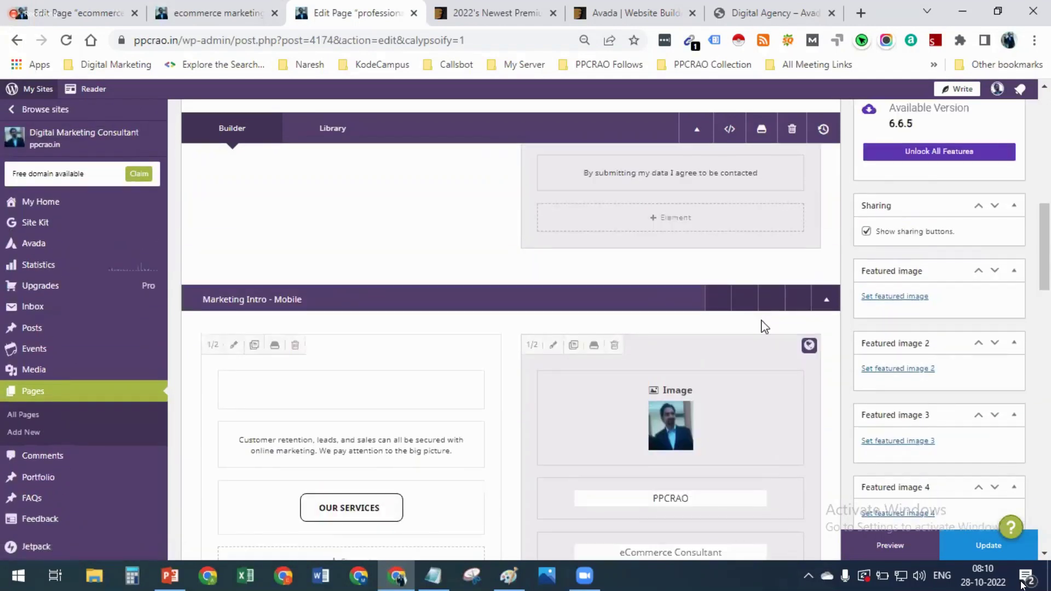
{"action": "scroll", "coordinate": [729, 308], "scroll_direction": "up", "scroll_amount": 3}
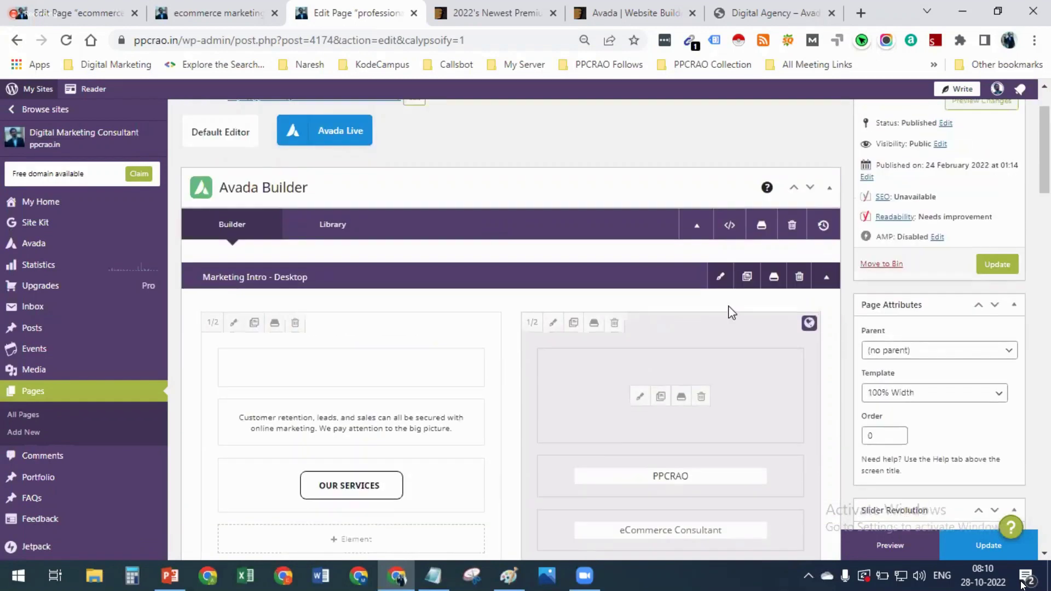
{"action": "scroll", "coordinate": [730, 308], "scroll_direction": "down", "scroll_amount": 5}
{"action": "scroll", "coordinate": [727, 305], "scroll_direction": "up", "scroll_amount": 2}
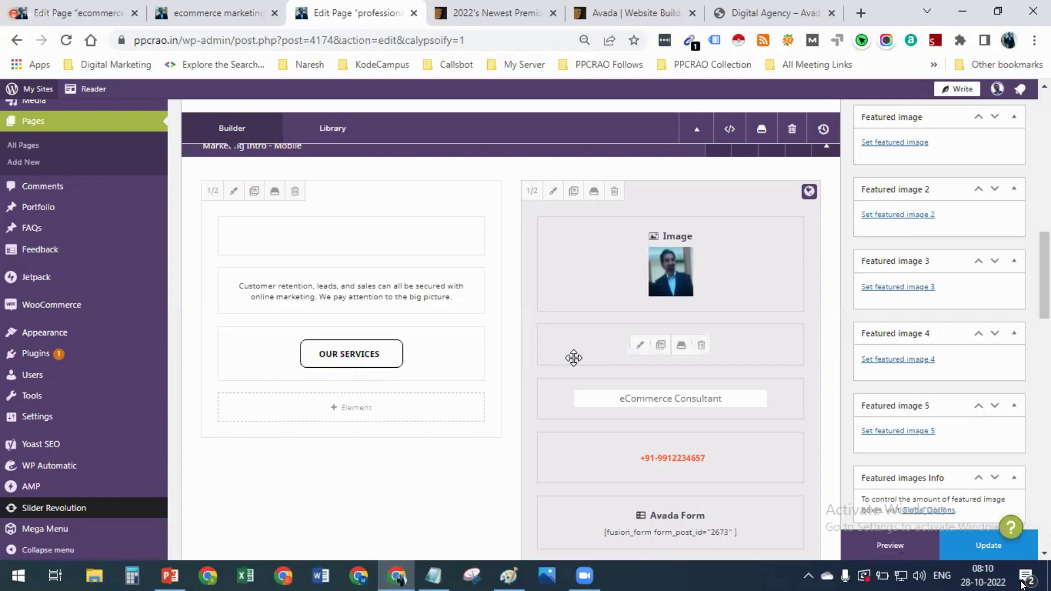
{"action": "scroll", "coordinate": [629, 354], "scroll_direction": "down", "scroll_amount": 4}
{"action": "scroll", "coordinate": [493, 357], "scroll_direction": "down", "scroll_amount": 3}
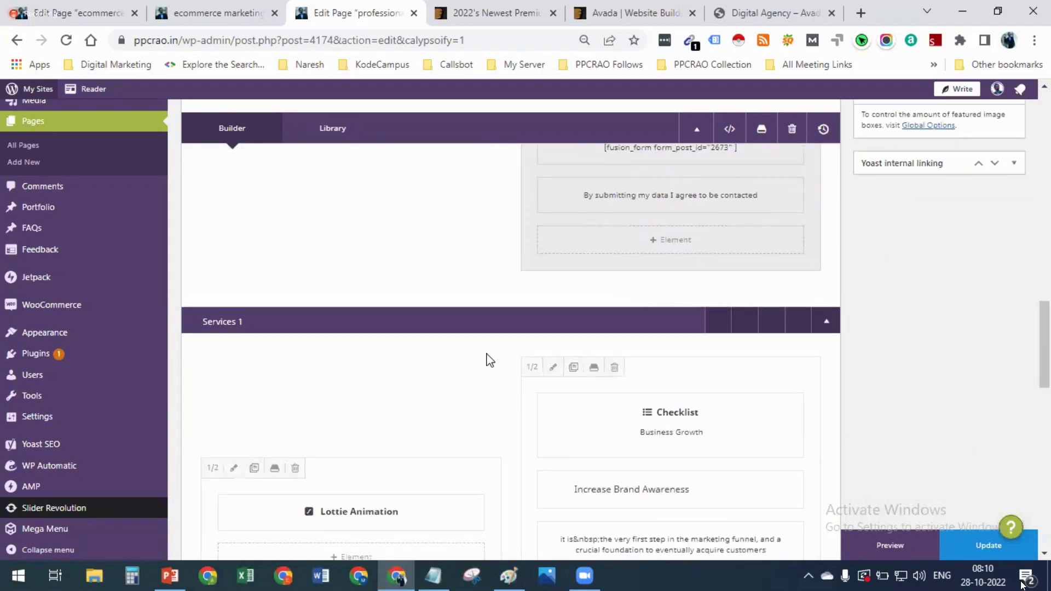
{"action": "scroll", "coordinate": [490, 360], "scroll_direction": "up", "scroll_amount": 4}
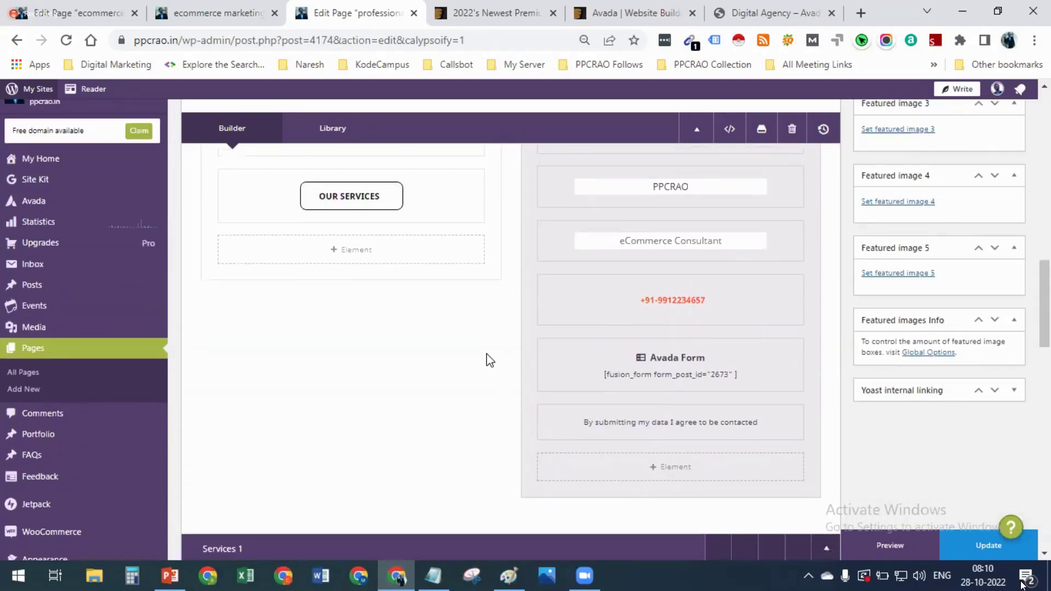
{"action": "scroll", "coordinate": [490, 360], "scroll_direction": "up", "scroll_amount": 3}
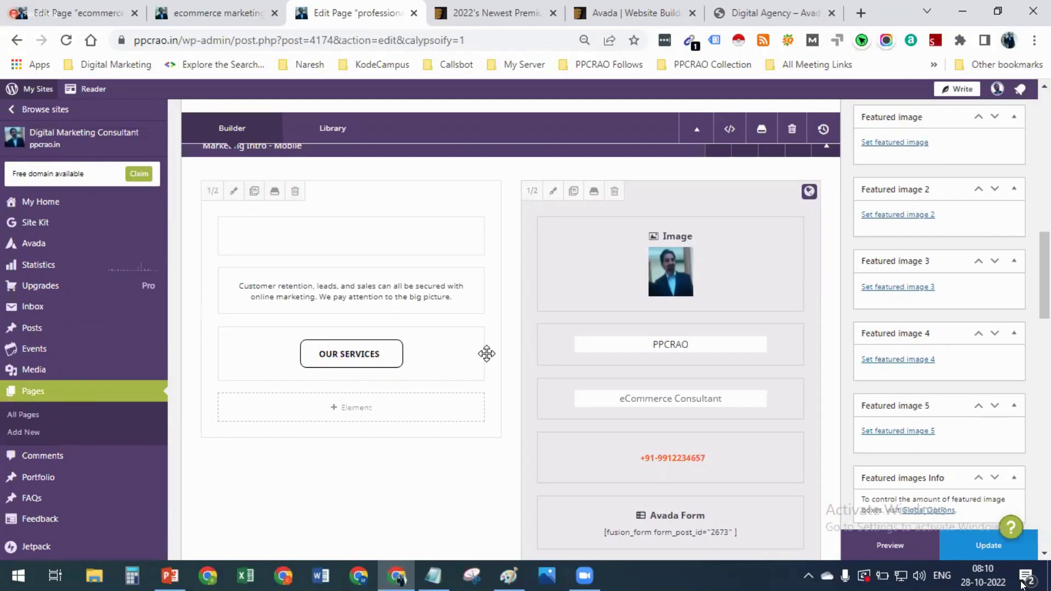
Examine the Services 1 container's Lottie animation column and the column holding its checklist, title, text and consultation button
{"action": "scroll", "coordinate": [486, 354], "scroll_direction": "up", "scroll_amount": 2}
{"action": "scroll", "coordinate": [486, 353], "scroll_direction": "down", "scroll_amount": 12}
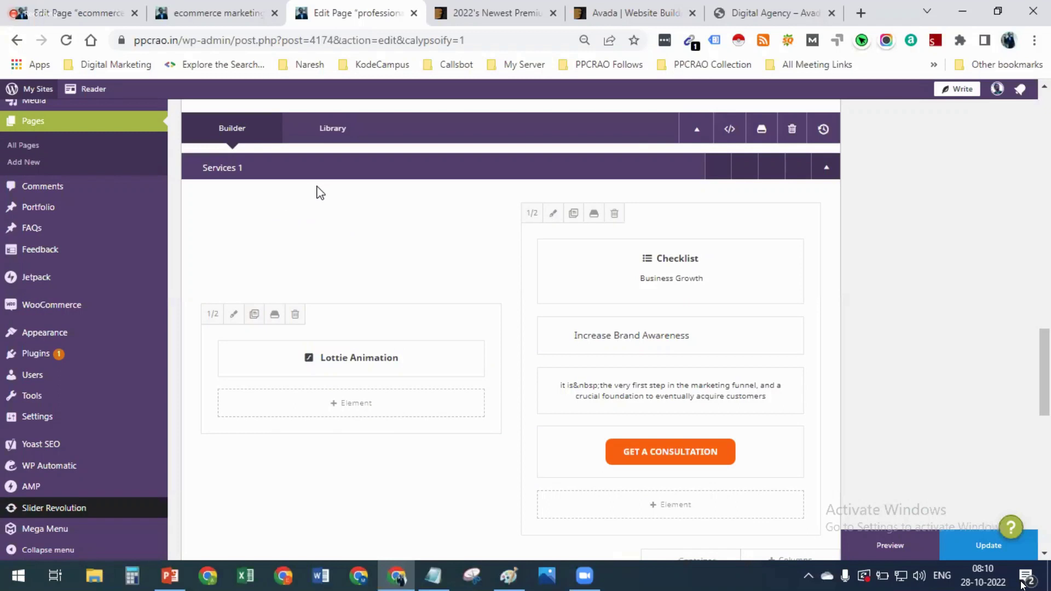
{"action": "scroll", "coordinate": [366, 227], "scroll_direction": "down", "scroll_amount": 2}
{"action": "mouse_move", "coordinate": [377, 289]}
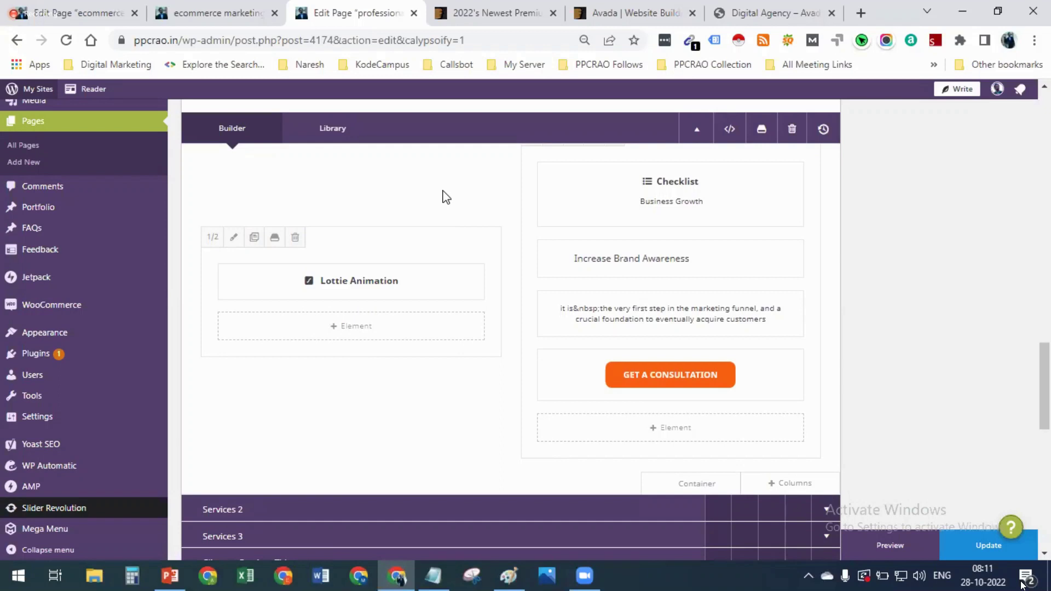
{"action": "scroll", "coordinate": [539, 284], "scroll_direction": "up", "scroll_amount": 4}
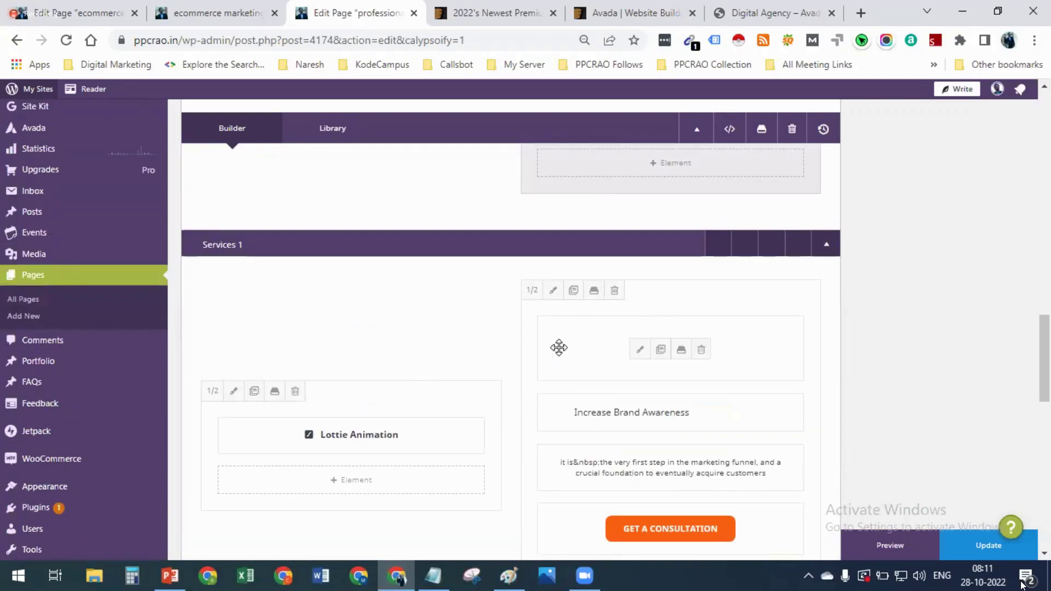
{"action": "mouse_move", "coordinate": [626, 363]}
{"action": "scroll", "coordinate": [587, 379], "scroll_direction": "down", "scroll_amount": 4}
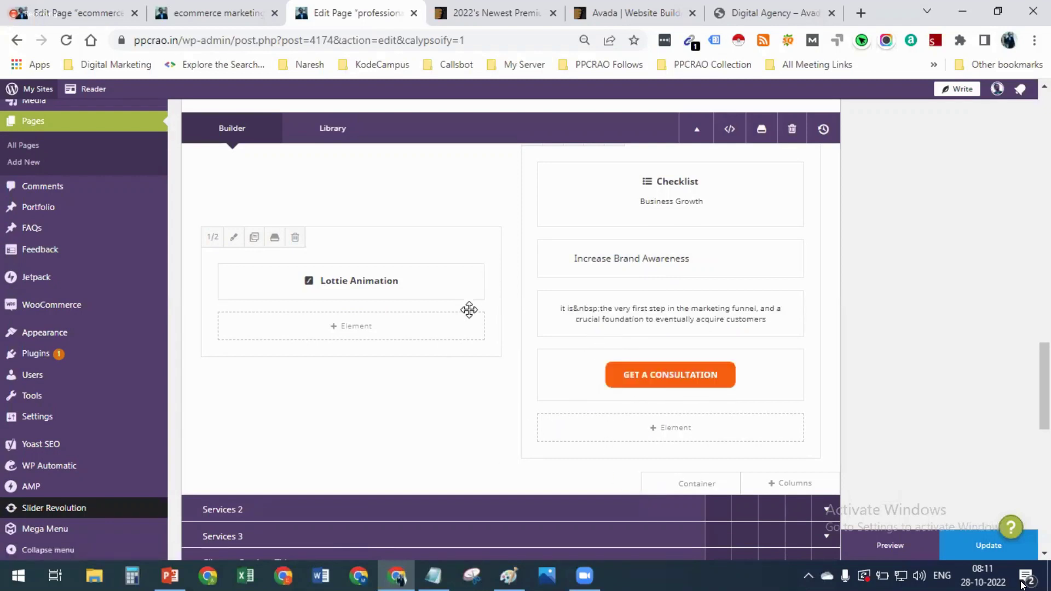
Open the professional seo consultant page's permalink in a new browser tab and view its opening banner and callback form
{"action": "scroll", "coordinate": [506, 259], "scroll_direction": "up", "scroll_amount": 5}
{"action": "scroll", "coordinate": [503, 257], "scroll_direction": "up", "scroll_amount": 10}
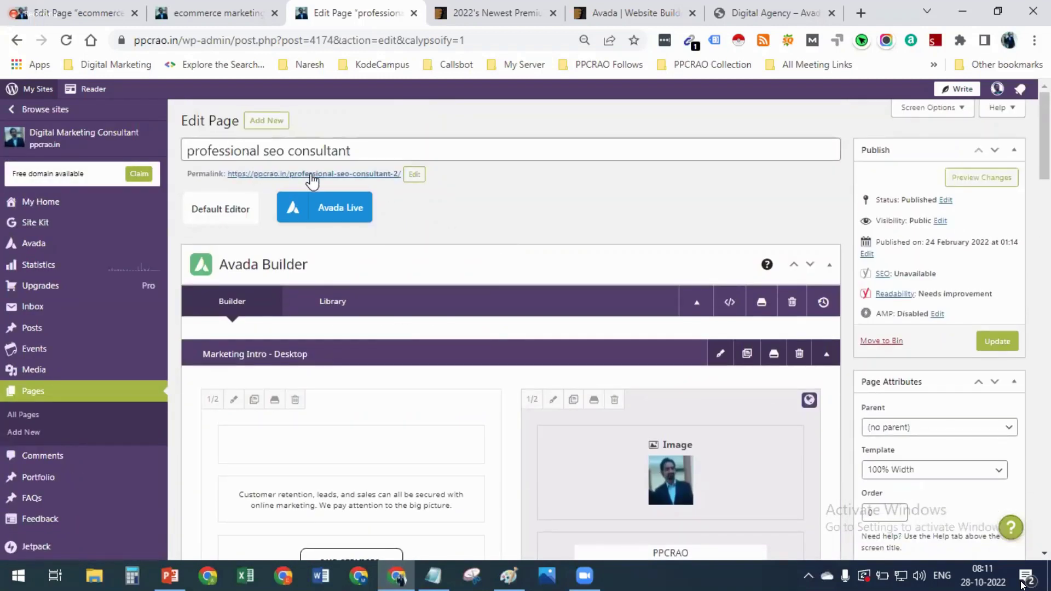
{"action": "right_click", "coordinate": [376, 174]}
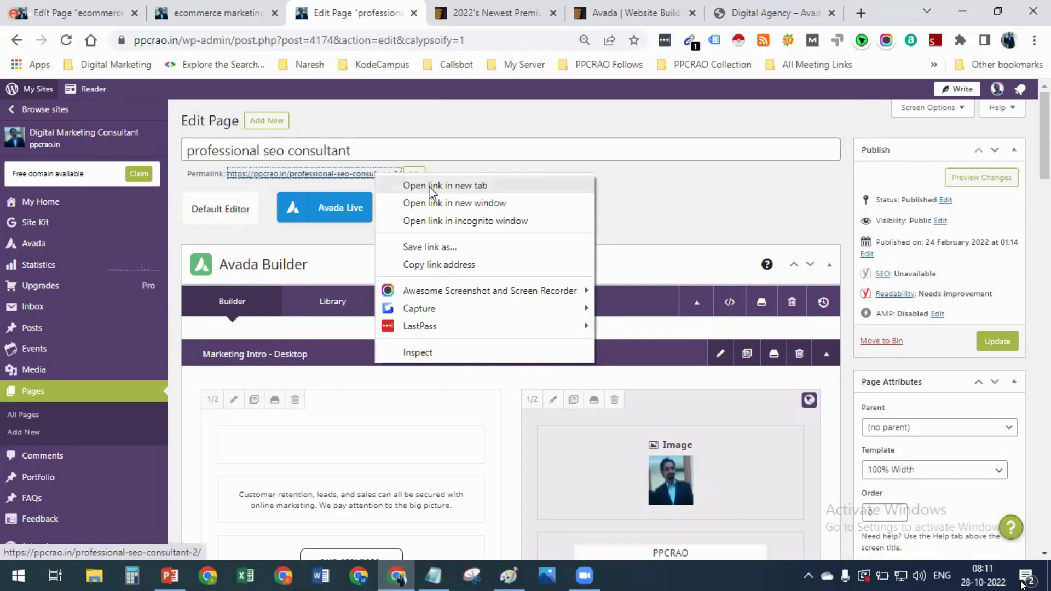
{"action": "left_click", "coordinate": [422, 186]}
{"action": "key", "text": "ctrl+Tab"}
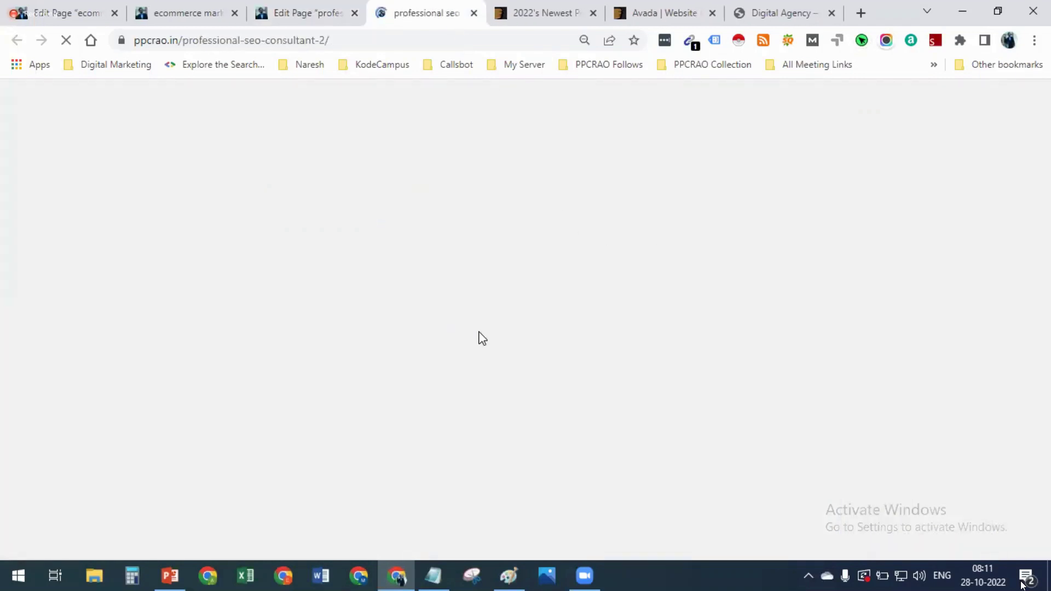
{"action": "scroll", "coordinate": [536, 313], "scroll_direction": "down", "scroll_amount": 4}
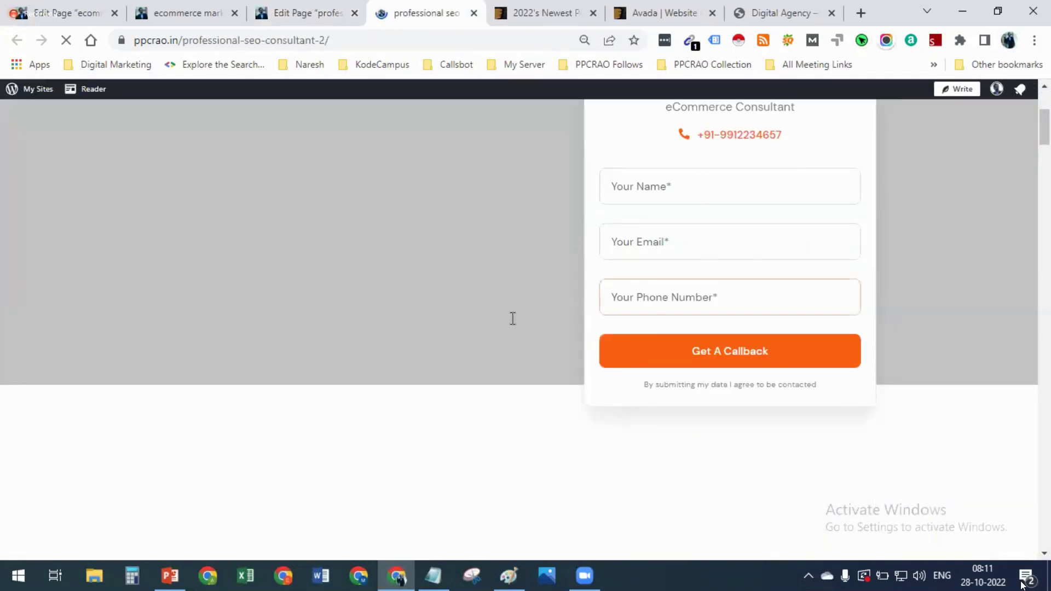
{"action": "scroll", "coordinate": [345, 306], "scroll_direction": "up", "scroll_amount": 3}
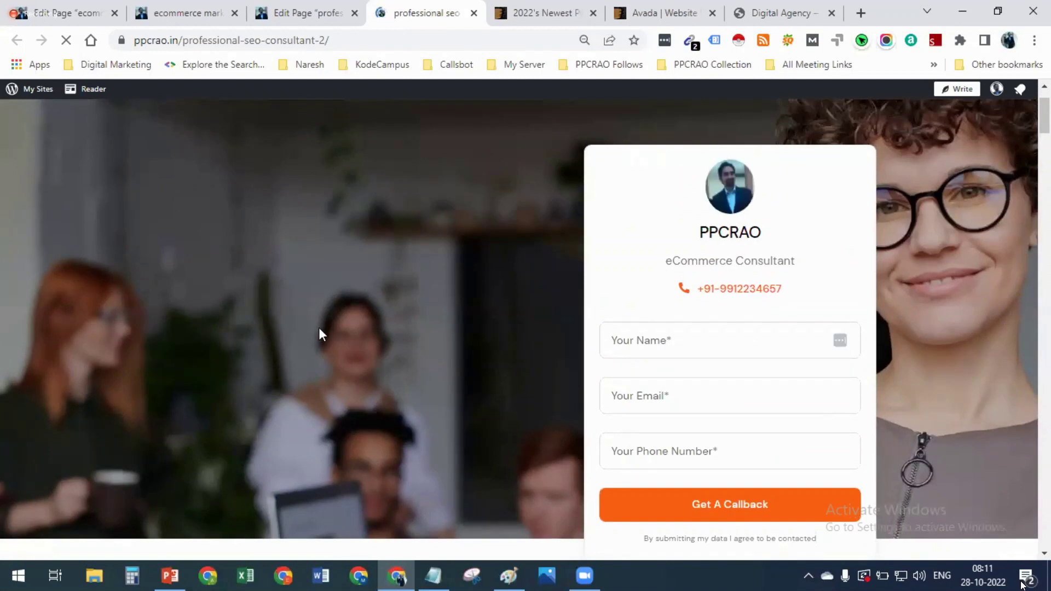
Review the live professional seo consultant page from the Increase Brand Awareness section through case studies and testimonials to the footer
{"action": "scroll", "coordinate": [675, 268], "scroll_direction": "down", "scroll_amount": 10}
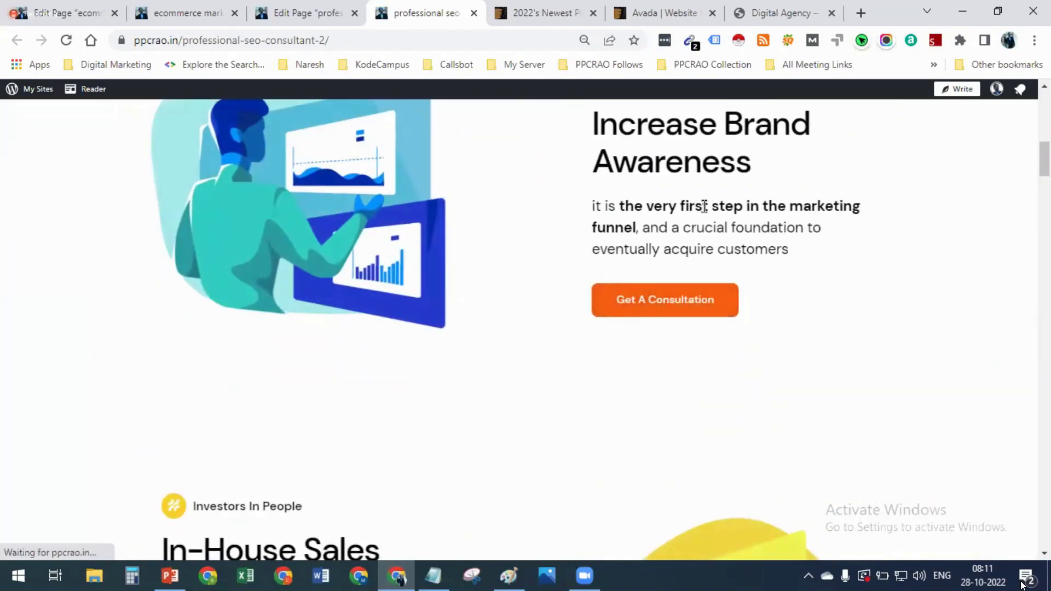
{"action": "scroll", "coordinate": [704, 206], "scroll_direction": "down", "scroll_amount": 2}
{"action": "scroll", "coordinate": [704, 206], "scroll_direction": "down", "scroll_amount": 15}
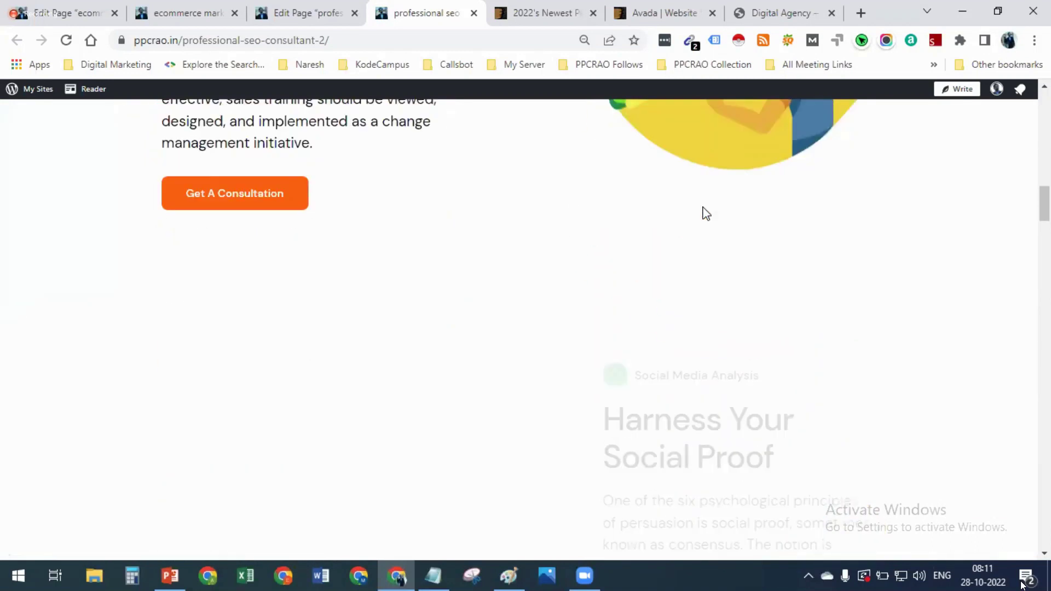
{"action": "scroll", "coordinate": [704, 208], "scroll_direction": "down", "scroll_amount": 10}
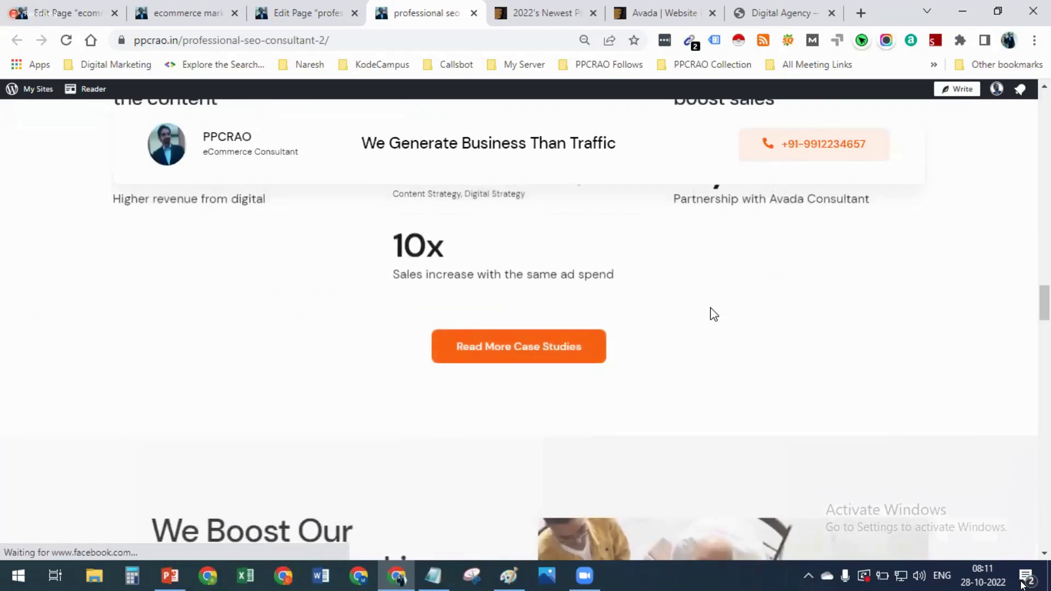
{"action": "scroll", "coordinate": [713, 313], "scroll_direction": "up", "scroll_amount": 5}
{"action": "scroll", "coordinate": [713, 313], "scroll_direction": "down", "scroll_amount": 18}
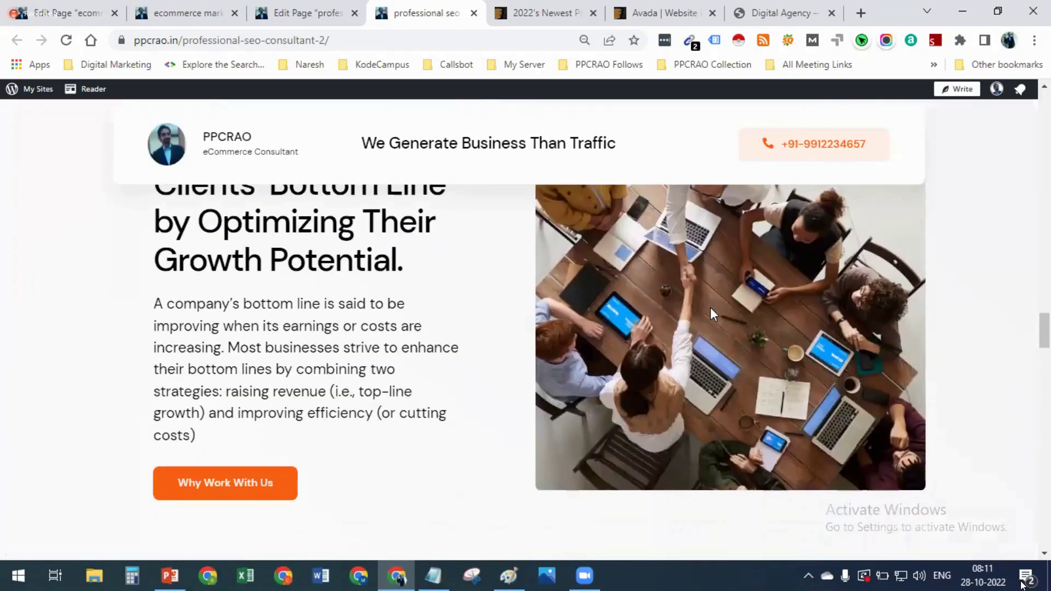
{"action": "scroll", "coordinate": [713, 314], "scroll_direction": "down", "scroll_amount": 12}
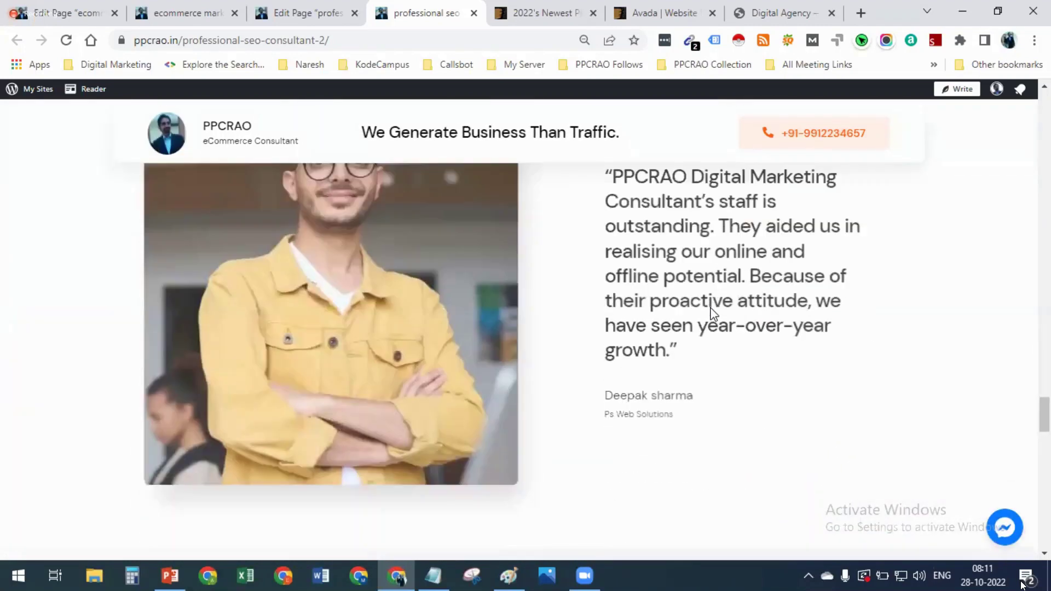
{"action": "scroll", "coordinate": [713, 314], "scroll_direction": "down", "scroll_amount": 10}
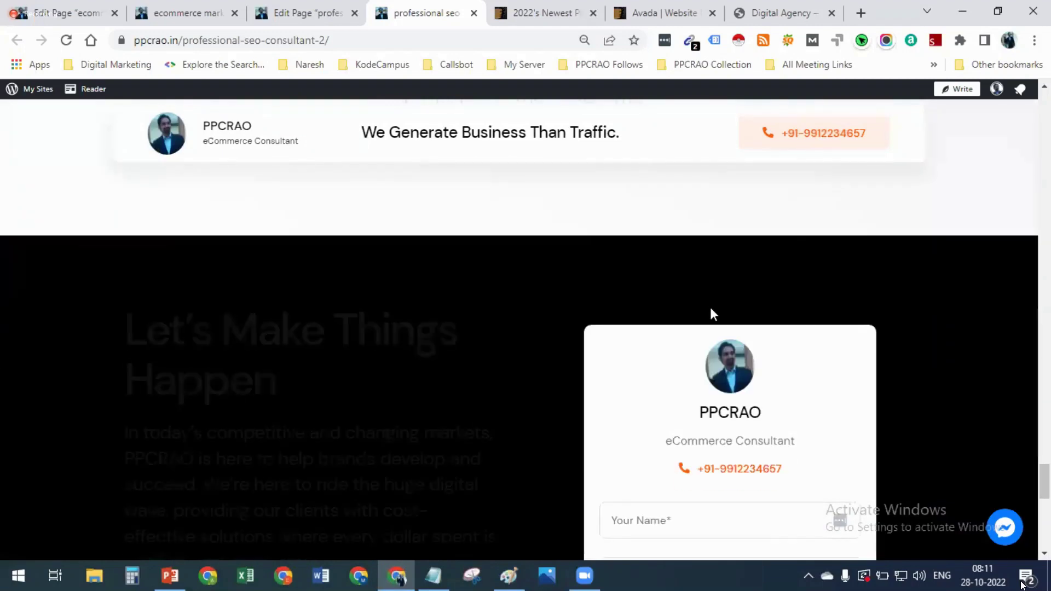
{"action": "scroll", "coordinate": [713, 314], "scroll_direction": "down", "scroll_amount": 8}
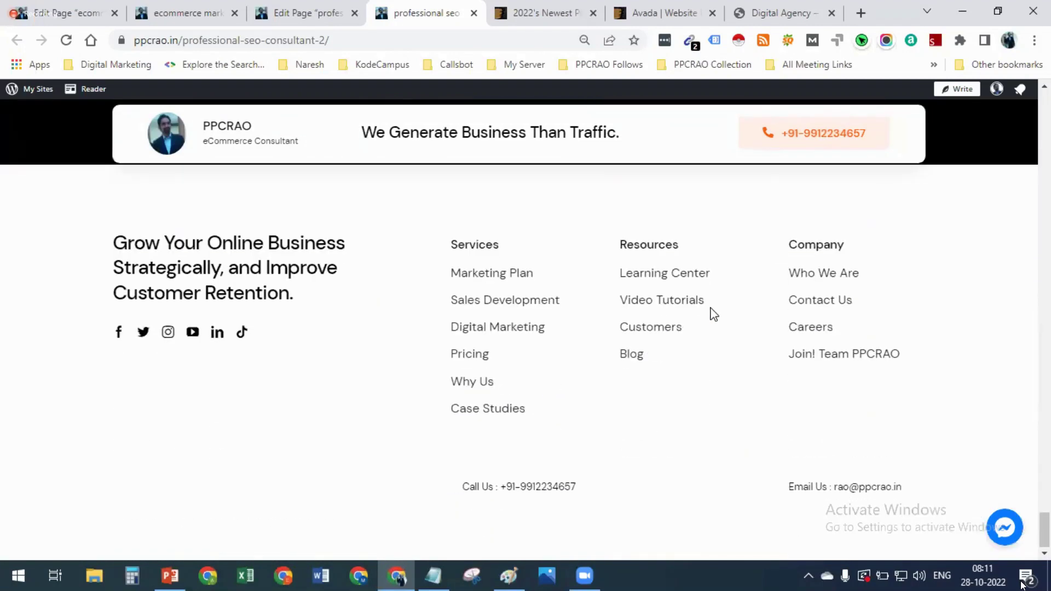
Return to the live page's opening banner and compare it with the Increase Brand Awareness section below
{"action": "scroll", "coordinate": [713, 314], "scroll_direction": "up", "scroll_amount": 9}
{"action": "scroll", "coordinate": [714, 314], "scroll_direction": "up", "scroll_amount": 15}
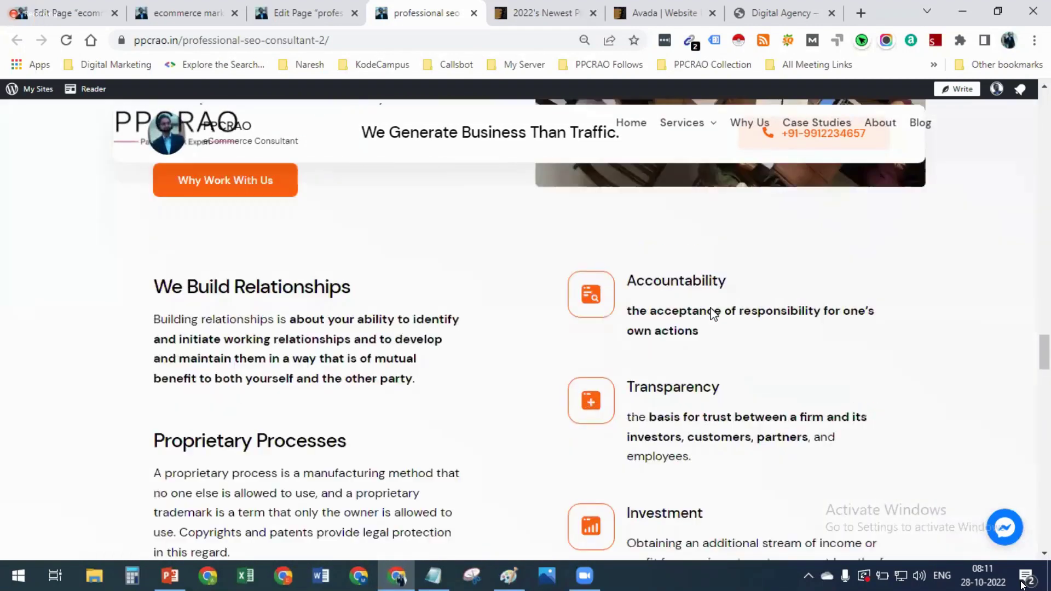
{"action": "scroll", "coordinate": [710, 311], "scroll_direction": "up", "scroll_amount": 15}
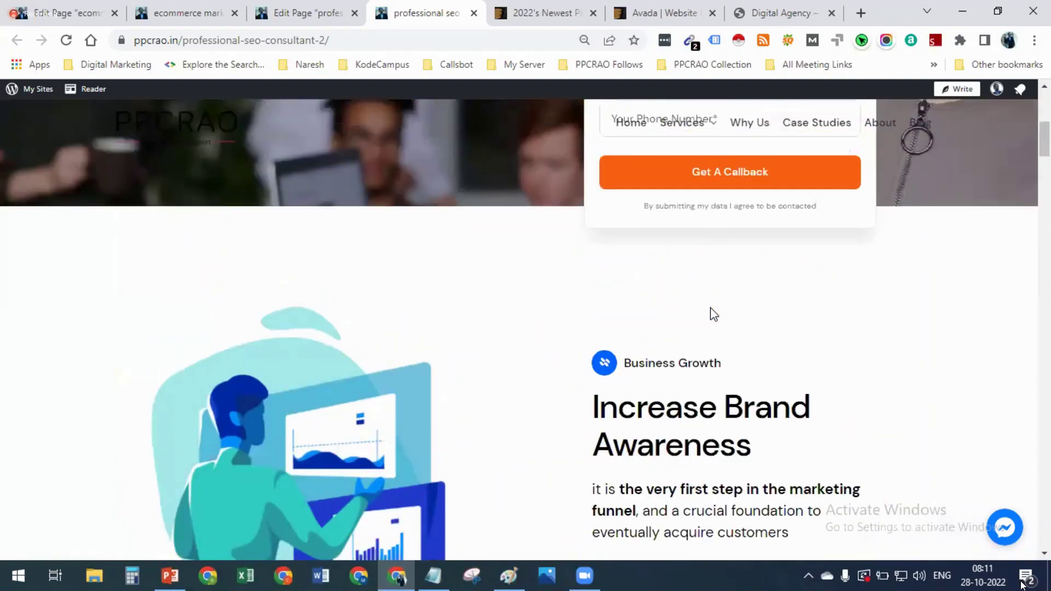
{"action": "scroll", "coordinate": [712, 311], "scroll_direction": "down", "scroll_amount": 5}
{"action": "scroll", "coordinate": [710, 304], "scroll_direction": "up", "scroll_amount": 3}
{"action": "scroll", "coordinate": [711, 306], "scroll_direction": "up", "scroll_amount": 1}
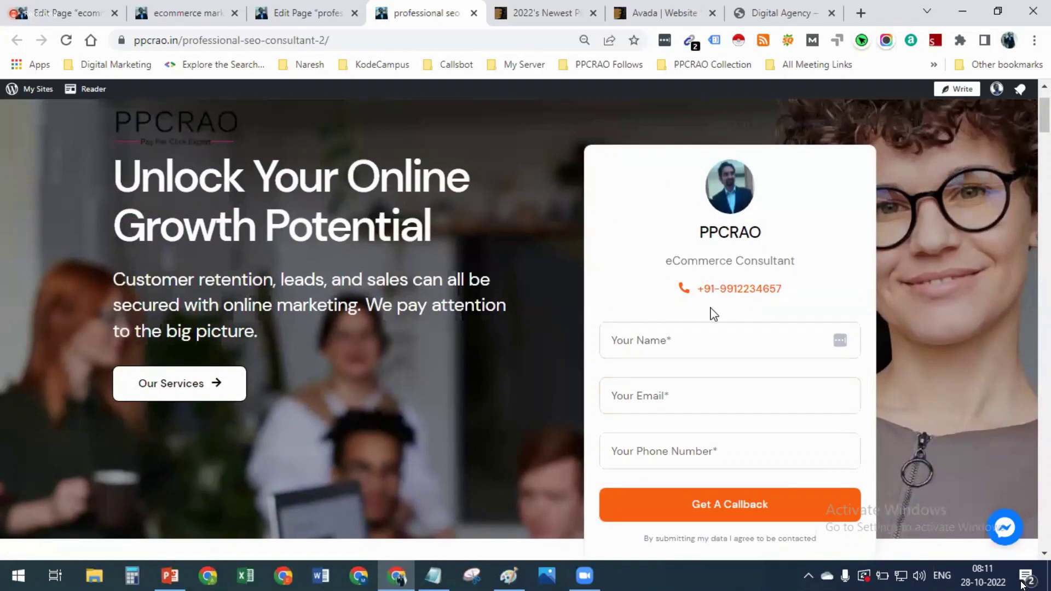
{"action": "scroll", "coordinate": [712, 309], "scroll_direction": "up", "scroll_amount": 1}
{"action": "scroll", "coordinate": [711, 307], "scroll_direction": "down", "scroll_amount": 1}
{"action": "scroll", "coordinate": [713, 313], "scroll_direction": "down", "scroll_amount": 7}
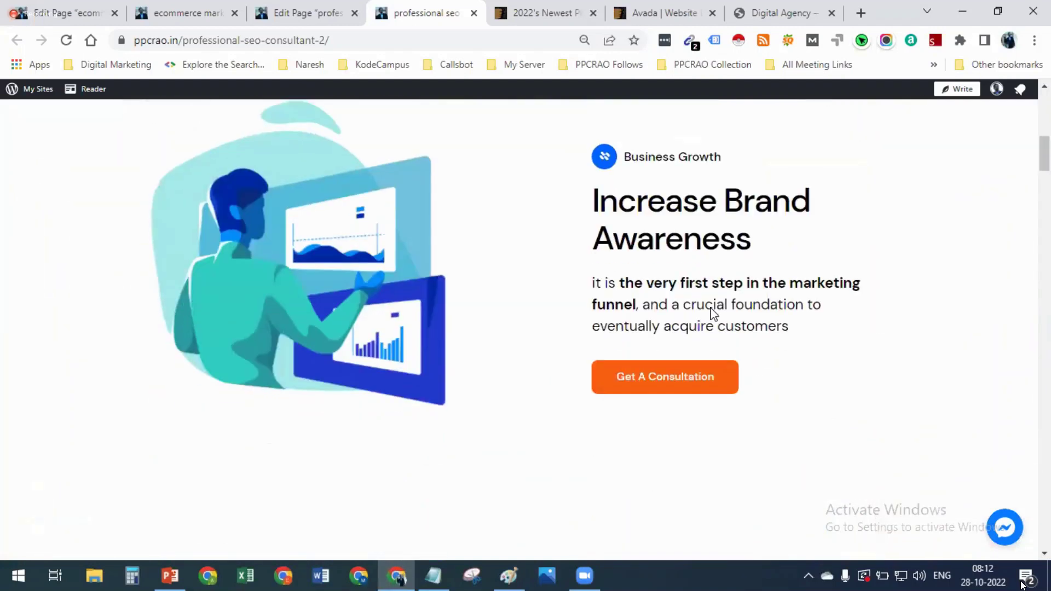
Review the Marketing Intro desktop and mobile containers in the professional seo consultant page's editor
{"action": "left_click", "coordinate": [281, 15]}
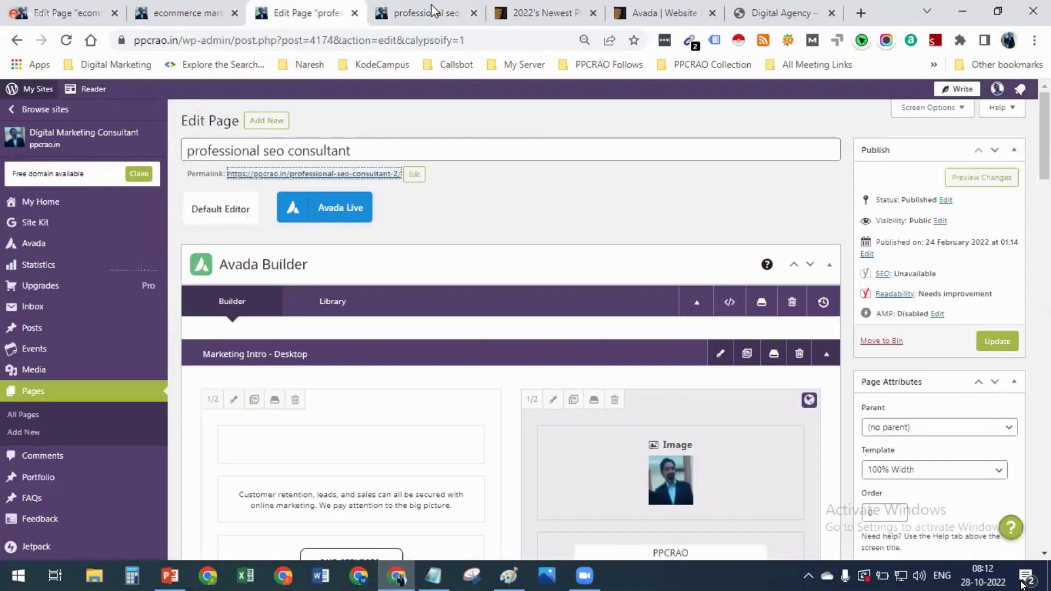
{"action": "scroll", "coordinate": [466, 420], "scroll_direction": "down", "scroll_amount": 4}
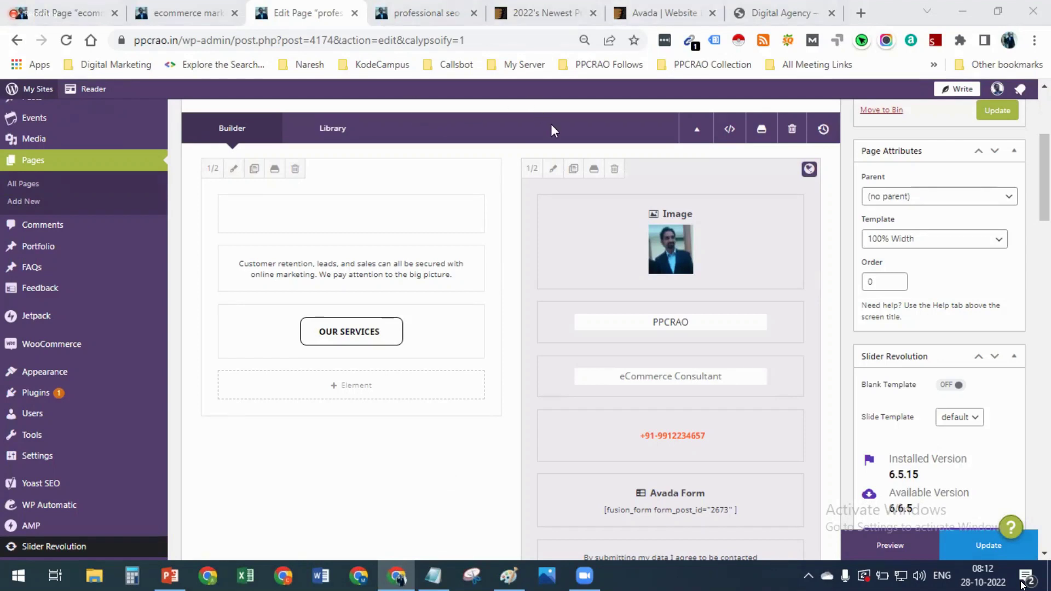
{"action": "scroll", "coordinate": [473, 236], "scroll_direction": "down", "scroll_amount": 8}
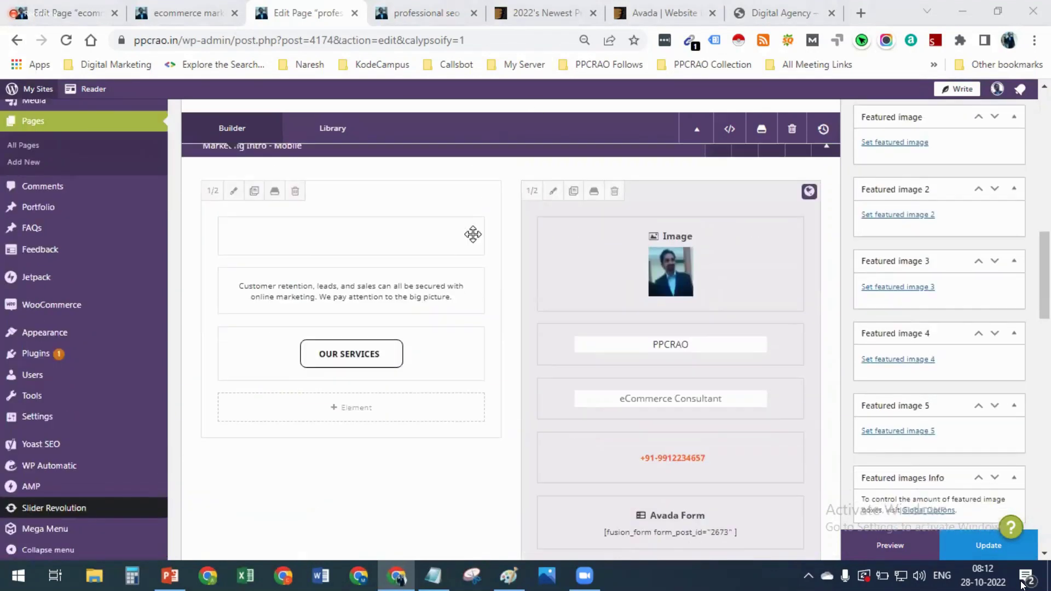
{"action": "scroll", "coordinate": [473, 235], "scroll_direction": "down", "scroll_amount": 4}
Return to the ecommerce marketing consultant page's editor and add an Image element to the first empty single-column container
{"action": "left_click", "coordinate": [172, 14]}
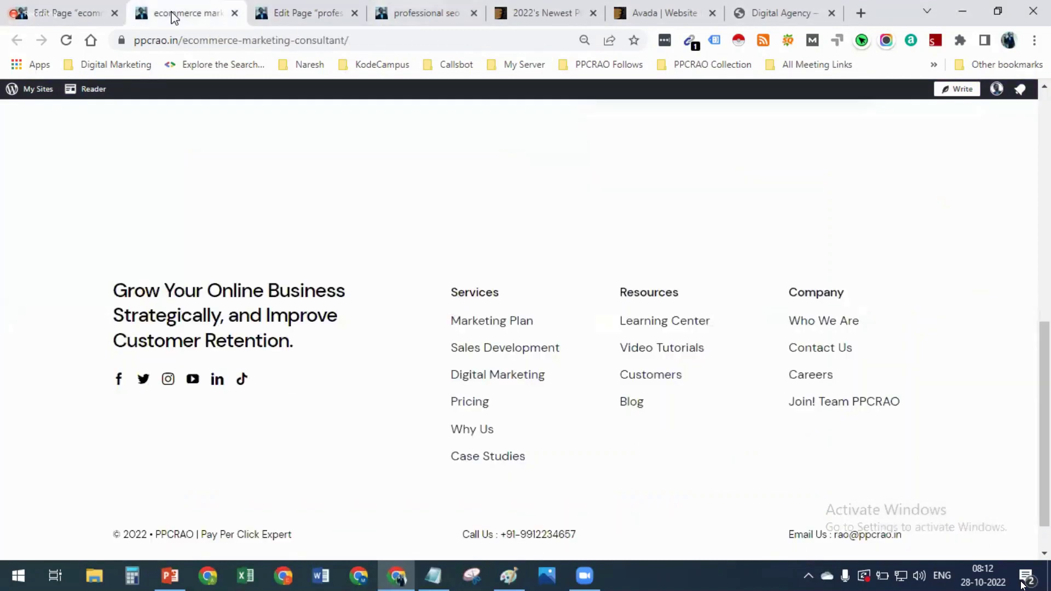
{"action": "left_click", "coordinate": [75, 14]}
{"action": "scroll", "coordinate": [461, 307], "scroll_direction": "down", "scroll_amount": 10}
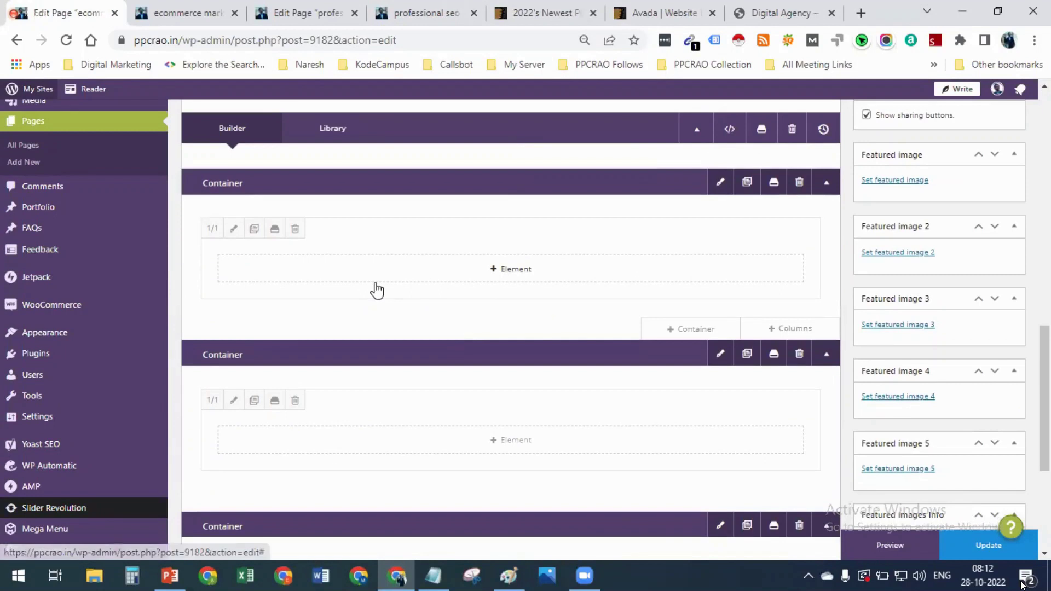
{"action": "left_click", "coordinate": [520, 272]}
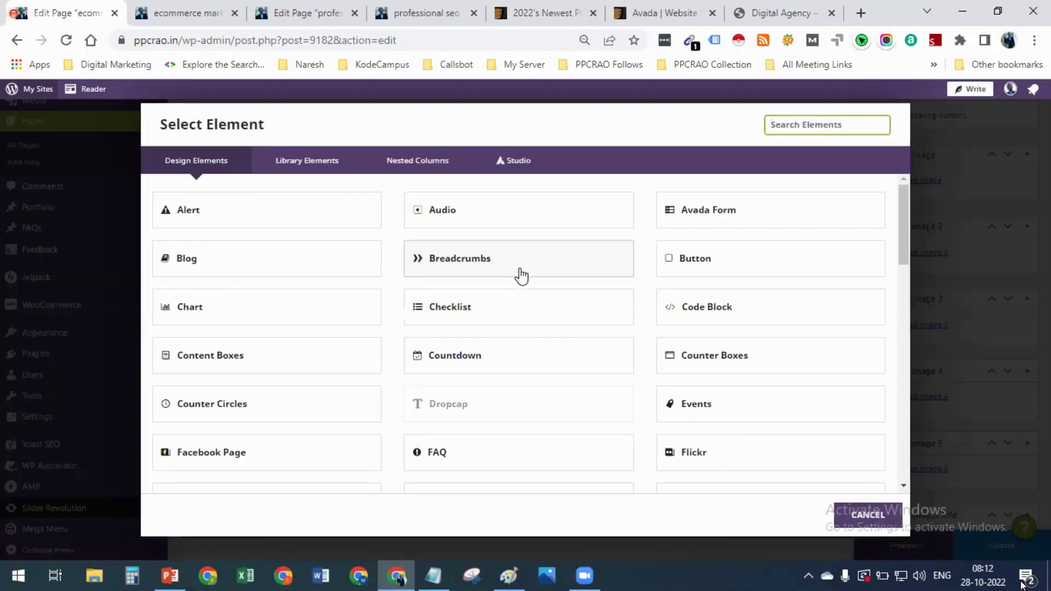
{"action": "scroll", "coordinate": [531, 315], "scroll_direction": "down", "scroll_amount": 4}
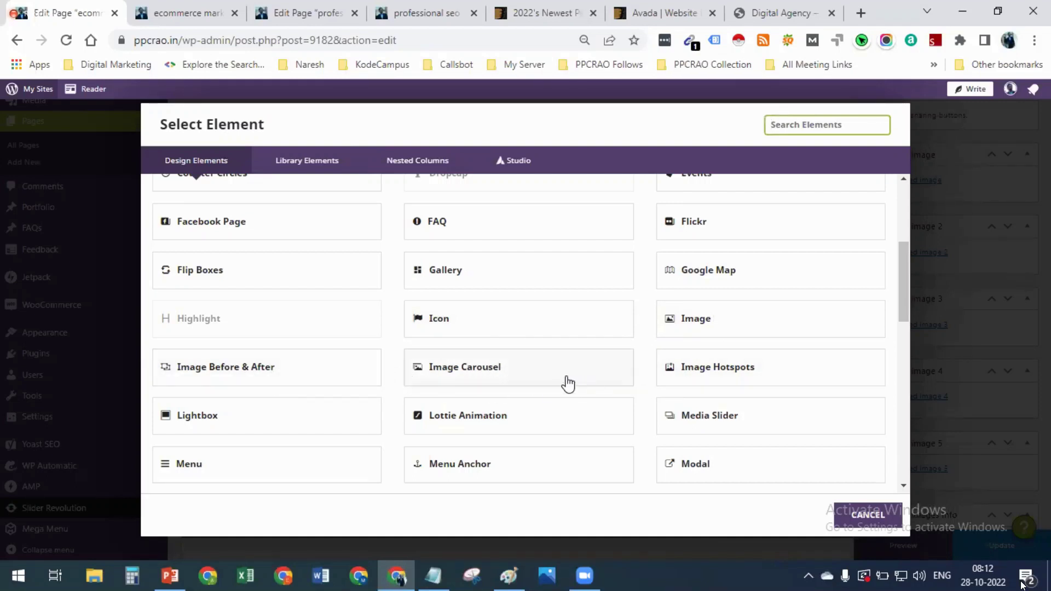
{"action": "scroll", "coordinate": [494, 376], "scroll_direction": "down", "scroll_amount": 2}
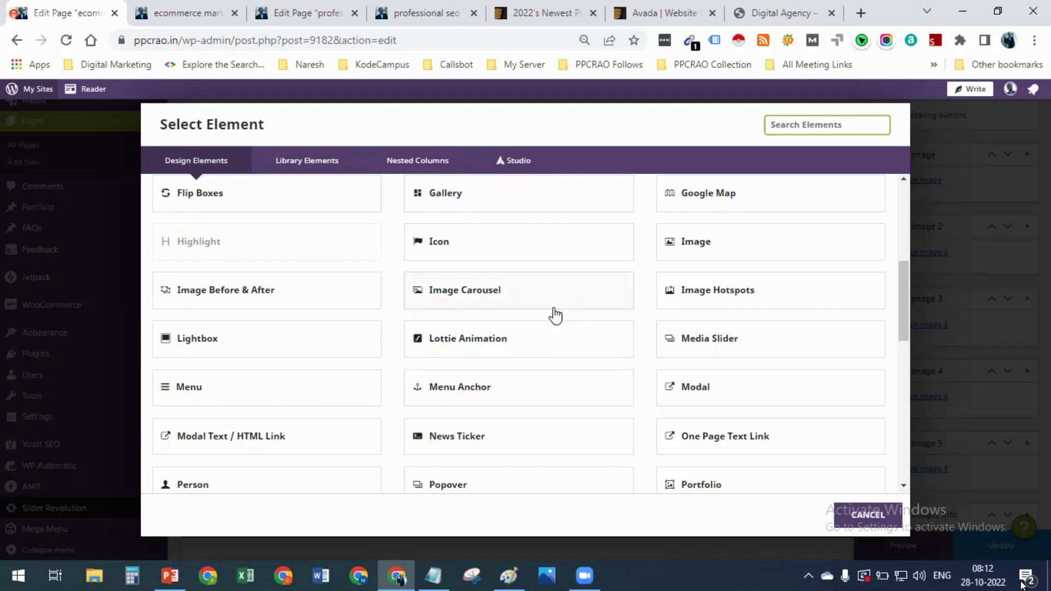
{"action": "left_click", "coordinate": [745, 252]}
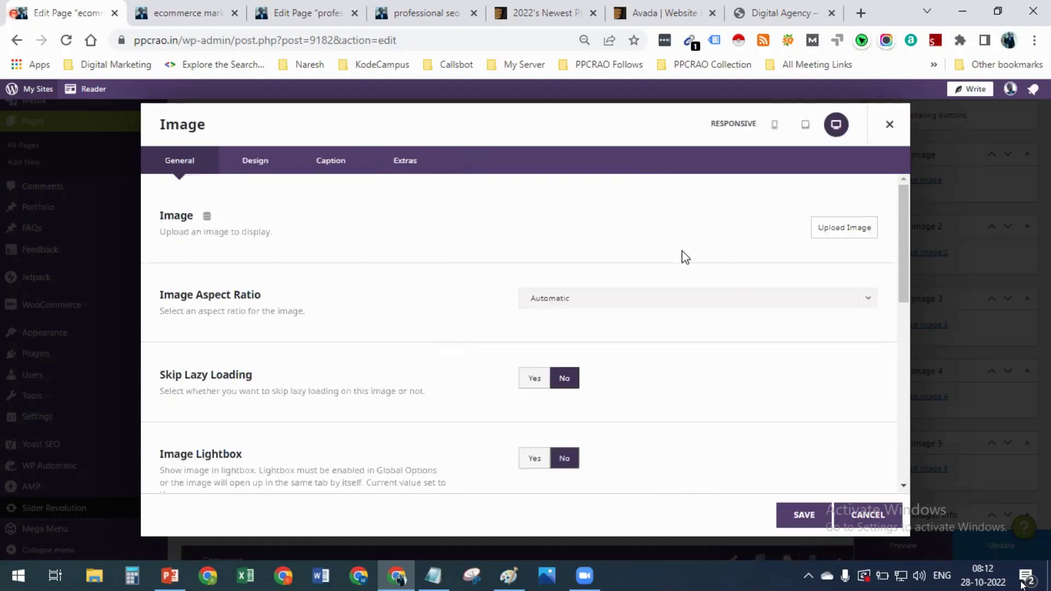
Insert the dark-haired woman's round portrait from the media library into the Image element and save it
{"action": "scroll", "coordinate": [579, 312], "scroll_direction": "down", "scroll_amount": 9}
{"action": "scroll", "coordinate": [492, 333], "scroll_direction": "up", "scroll_amount": 10}
{"action": "left_click", "coordinate": [829, 233]}
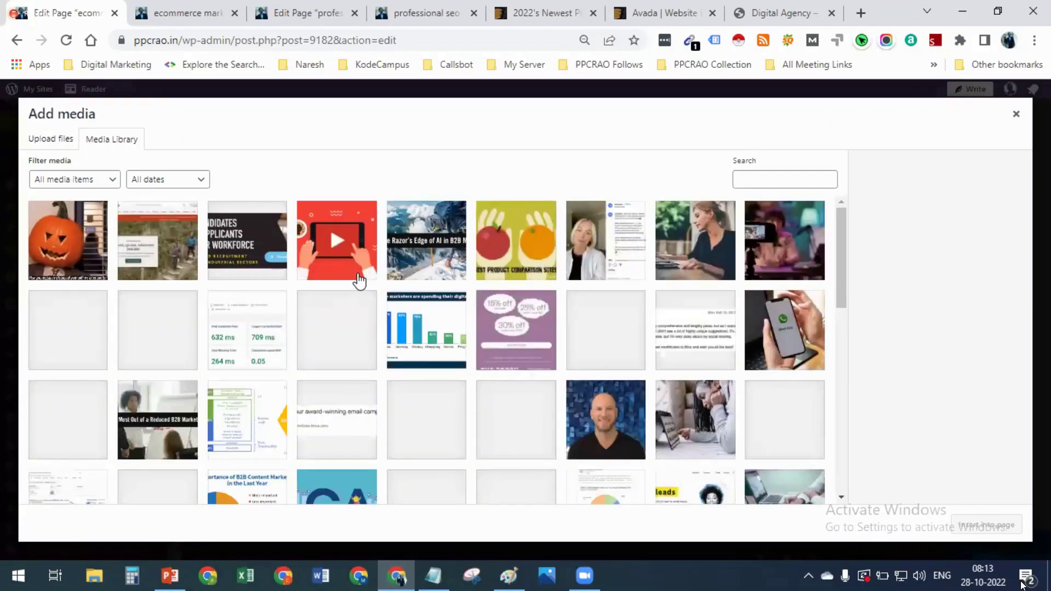
{"action": "scroll", "coordinate": [545, 410], "scroll_direction": "down", "scroll_amount": 3}
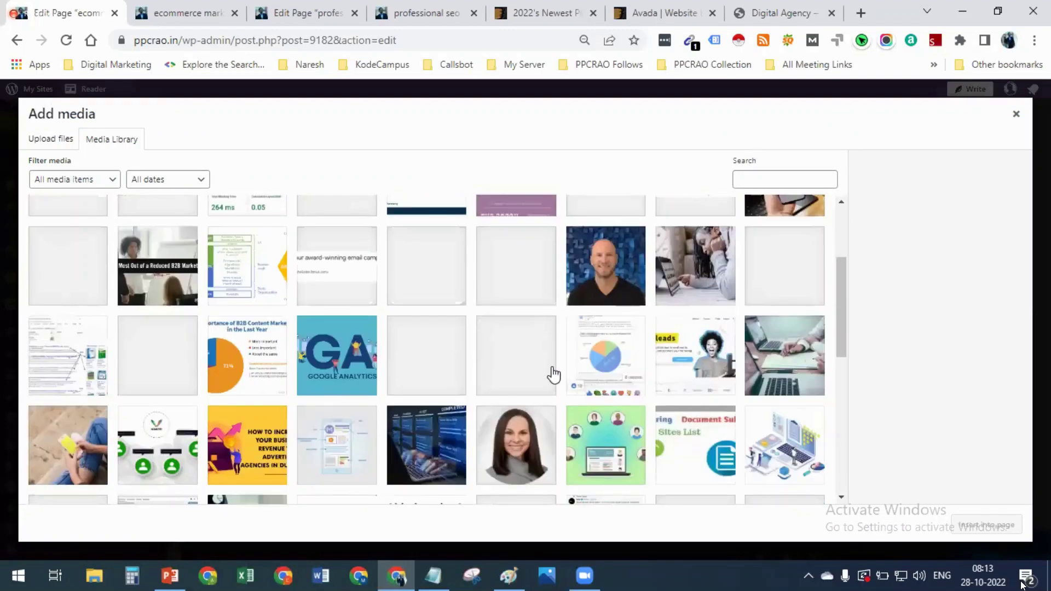
{"action": "left_click", "coordinate": [514, 453]}
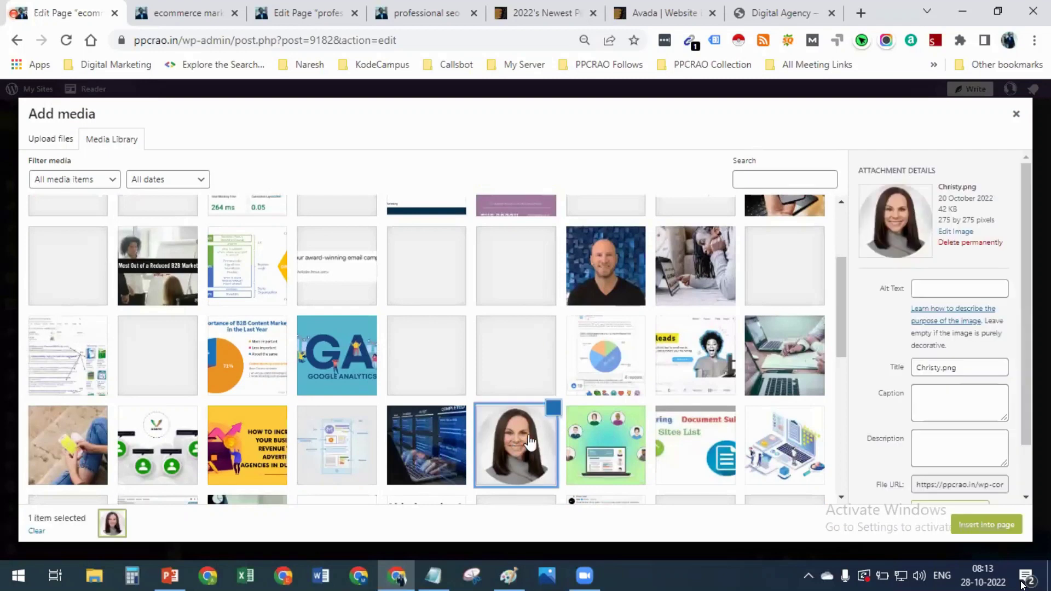
{"action": "left_click", "coordinate": [981, 528]}
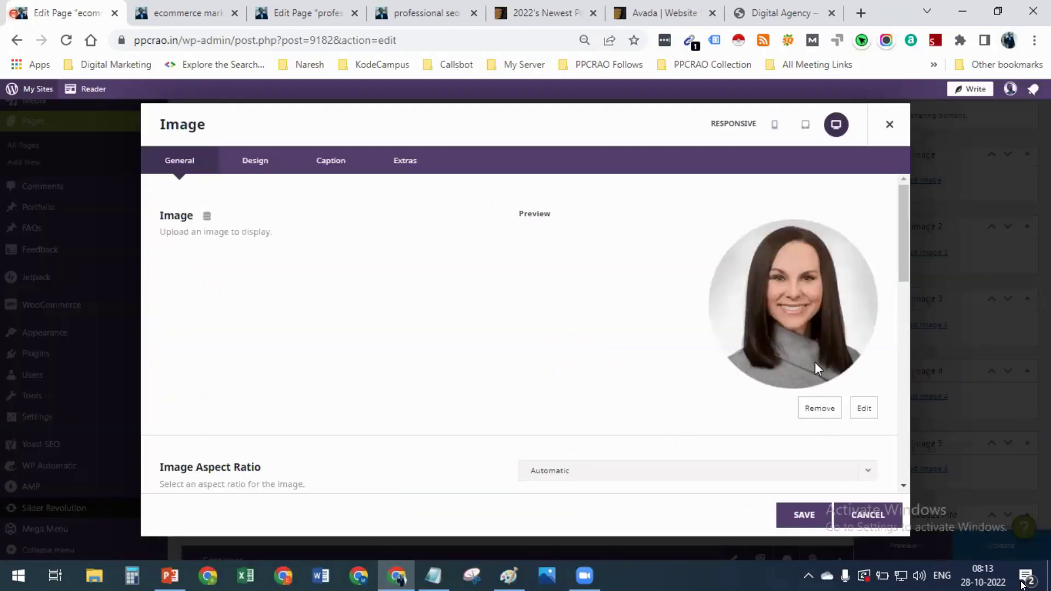
{"action": "left_click", "coordinate": [806, 517]}
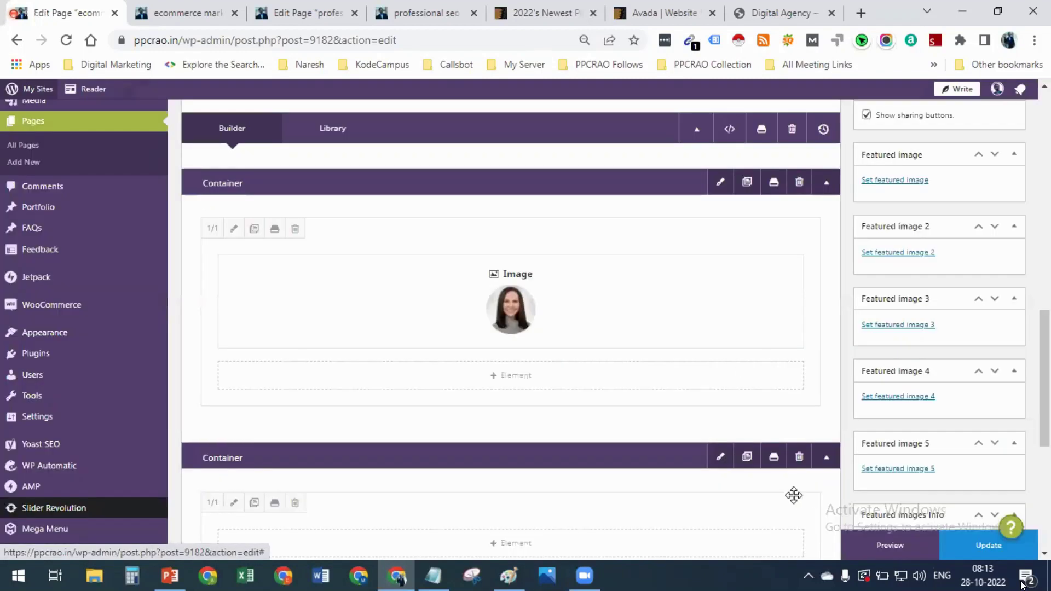
Add an Image Before & After element below the image, using the same woman's portrait as its before image
{"action": "left_click", "coordinate": [509, 381]}
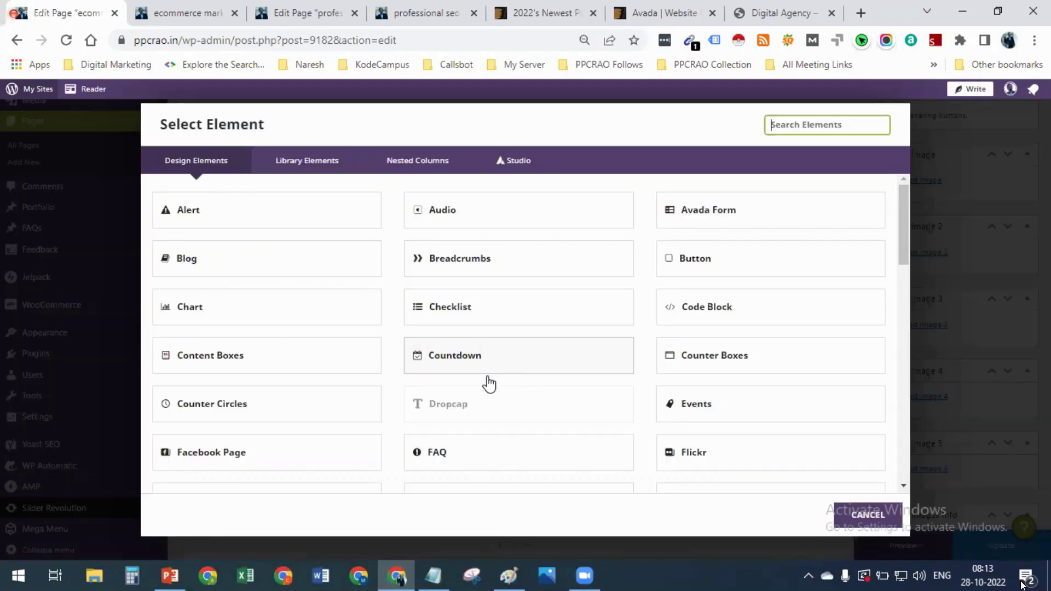
{"action": "scroll", "coordinate": [331, 400], "scroll_direction": "down", "scroll_amount": 3}
{"action": "scroll", "coordinate": [253, 348], "scroll_direction": "down", "scroll_amount": 3}
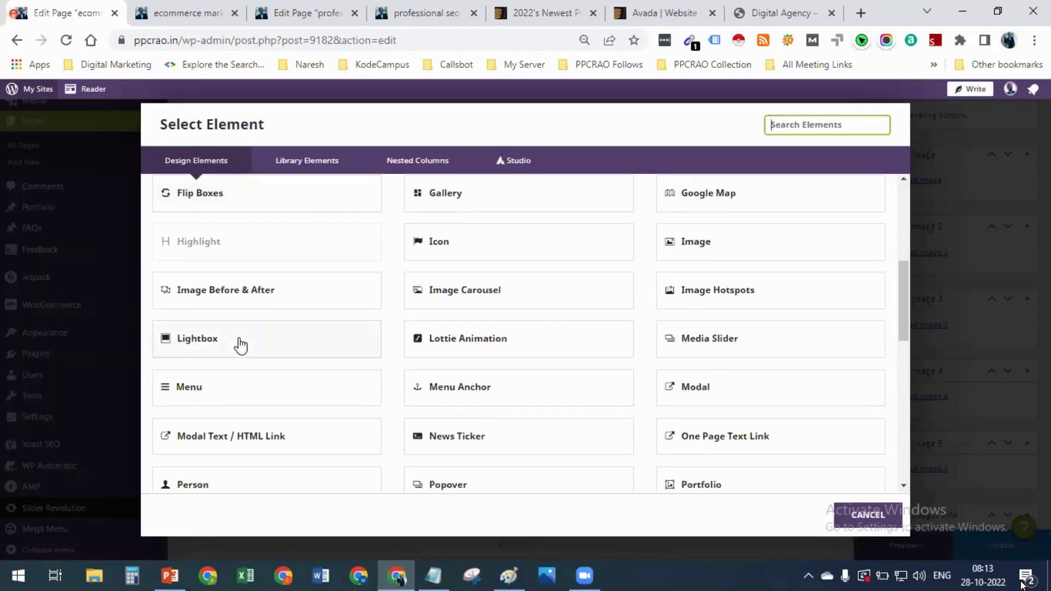
{"action": "left_click", "coordinate": [241, 301]}
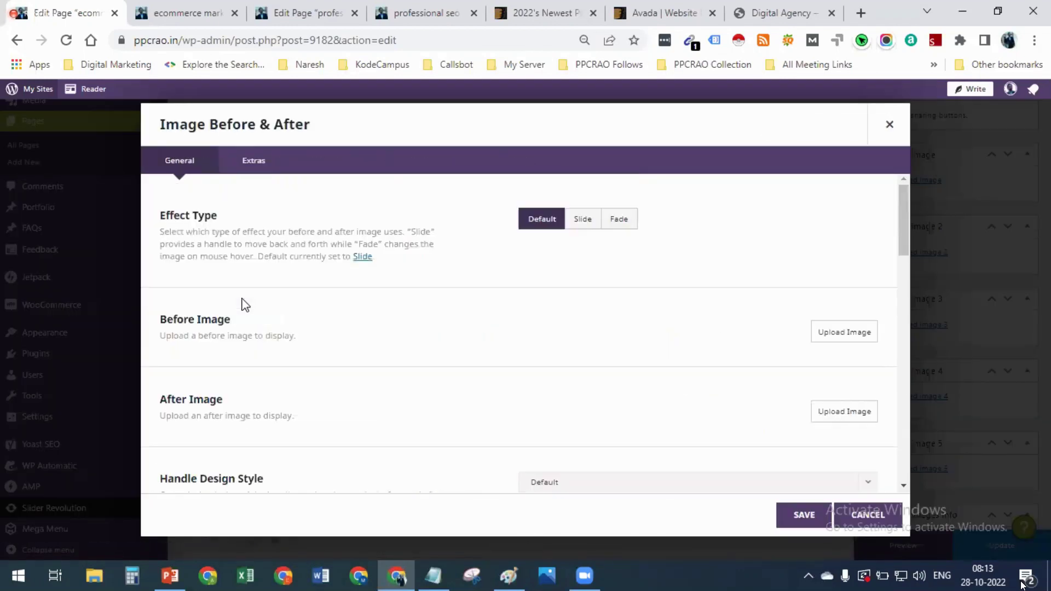
{"action": "scroll", "coordinate": [670, 365], "scroll_direction": "down", "scroll_amount": 1}
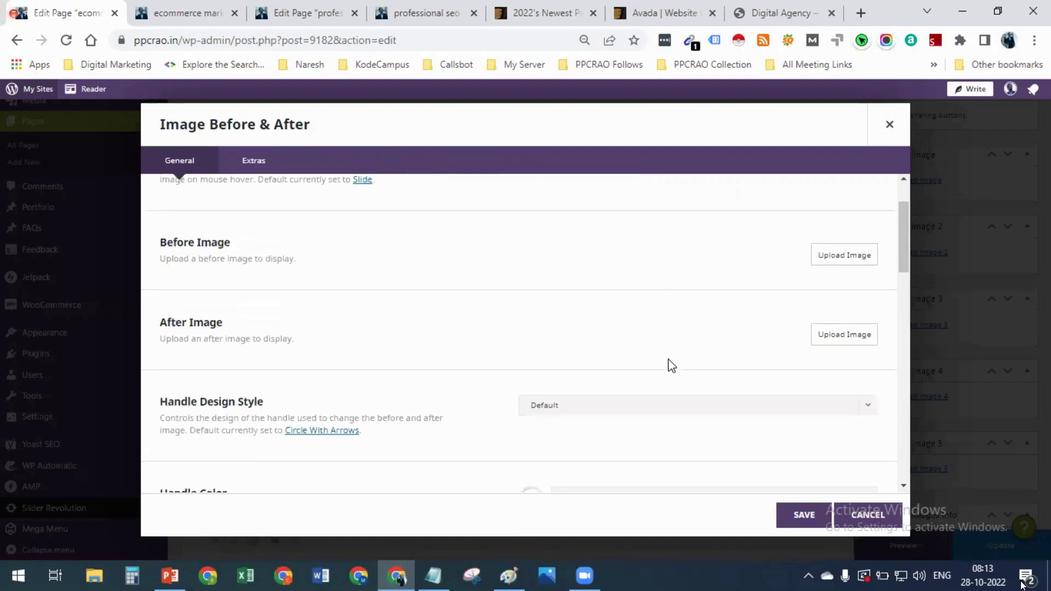
{"action": "left_click", "coordinate": [842, 256]}
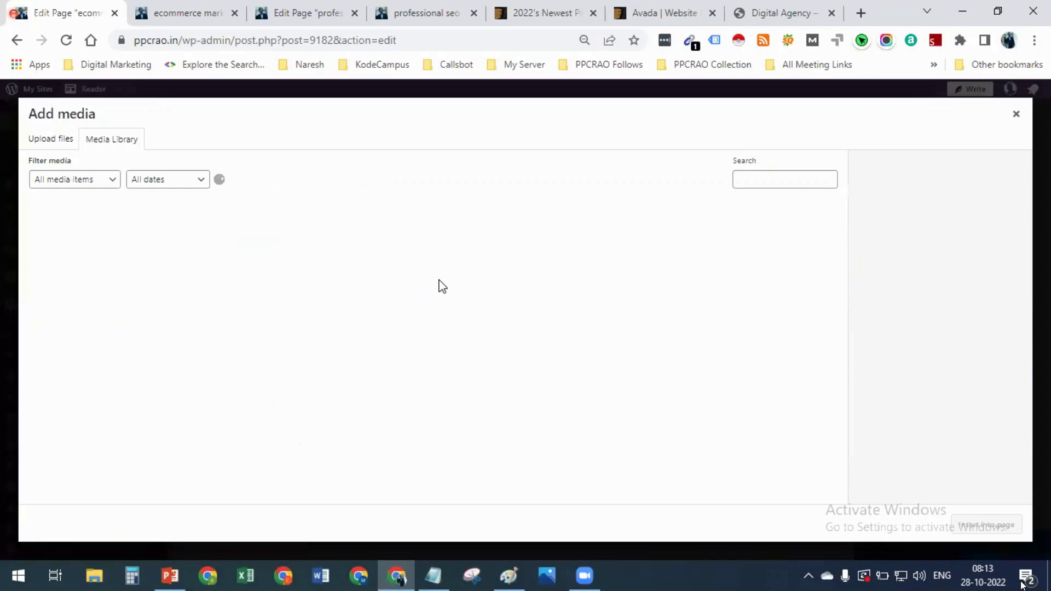
{"action": "scroll", "coordinate": [547, 378], "scroll_direction": "down", "scroll_amount": 5}
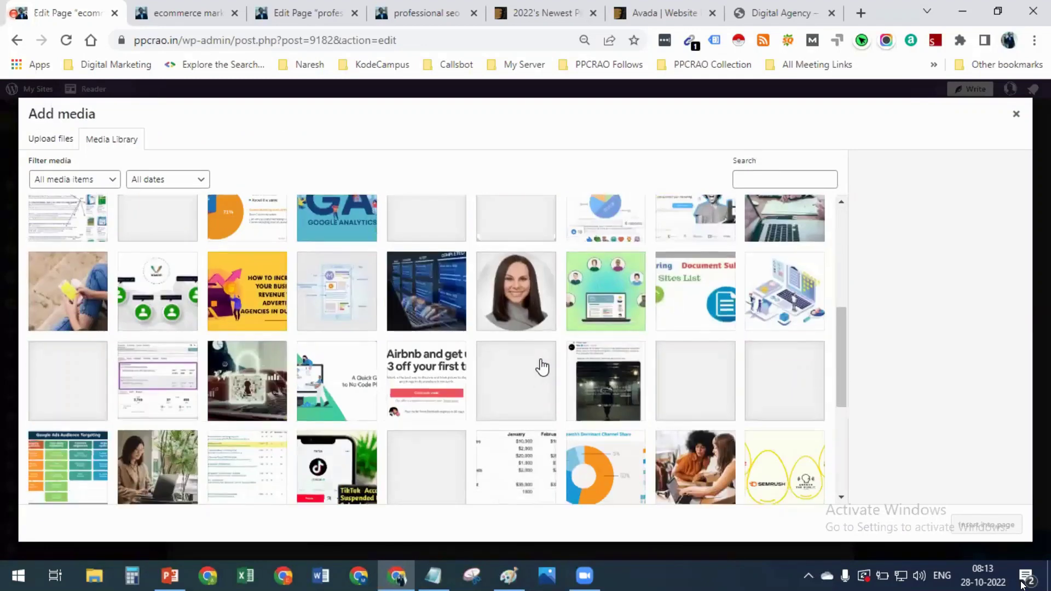
{"action": "left_click", "coordinate": [525, 317]}
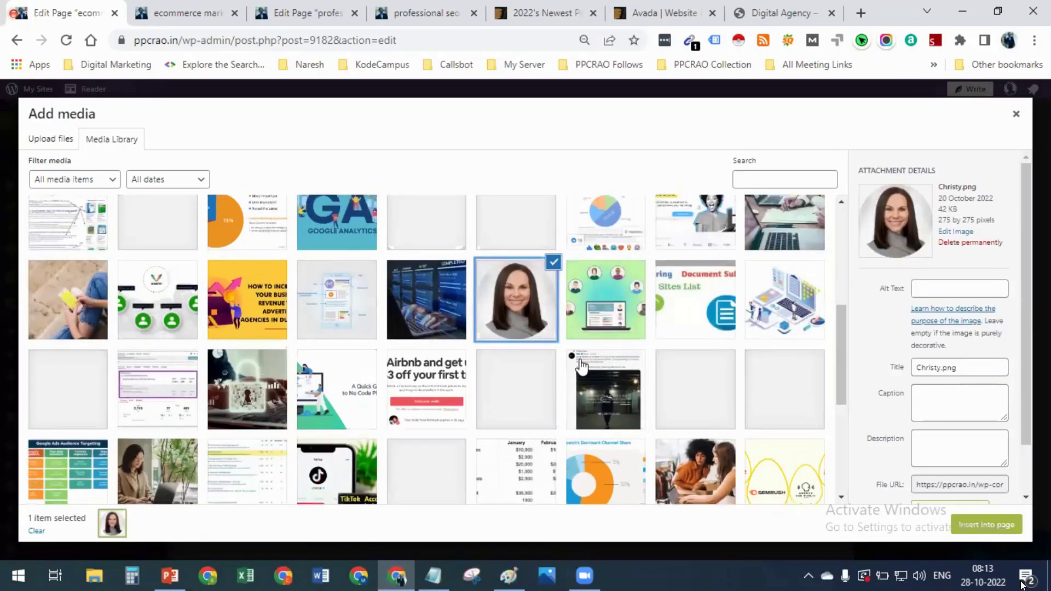
{"action": "scroll", "coordinate": [613, 372], "scroll_direction": "up", "scroll_amount": 3}
{"action": "left_click", "coordinate": [985, 524]}
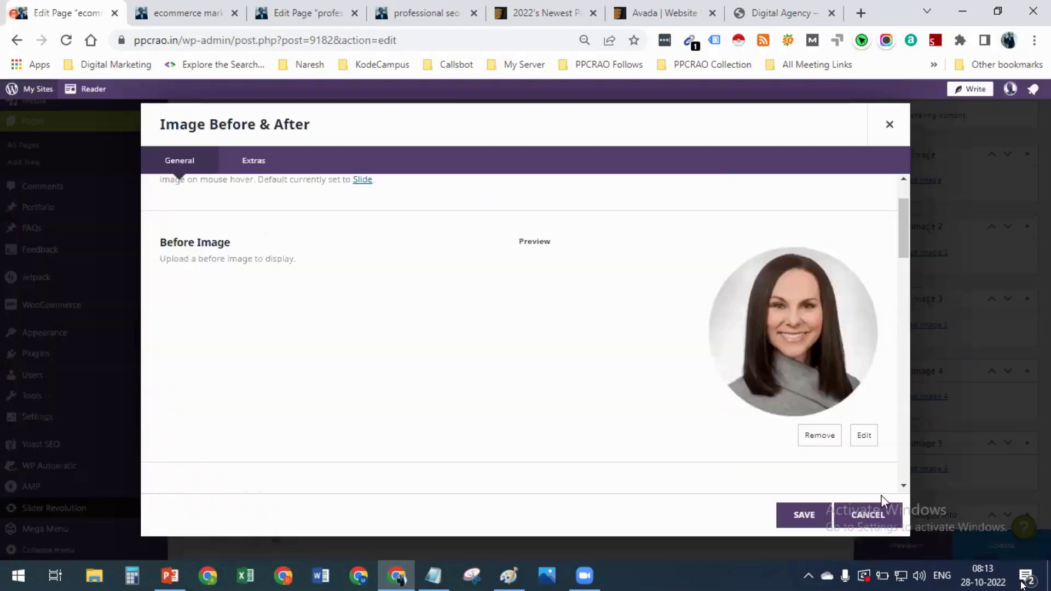
Set the after image to the bald man's portrait with the blue background and save the Image Before & After element
{"action": "scroll", "coordinate": [468, 378], "scroll_direction": "down", "scroll_amount": 3}
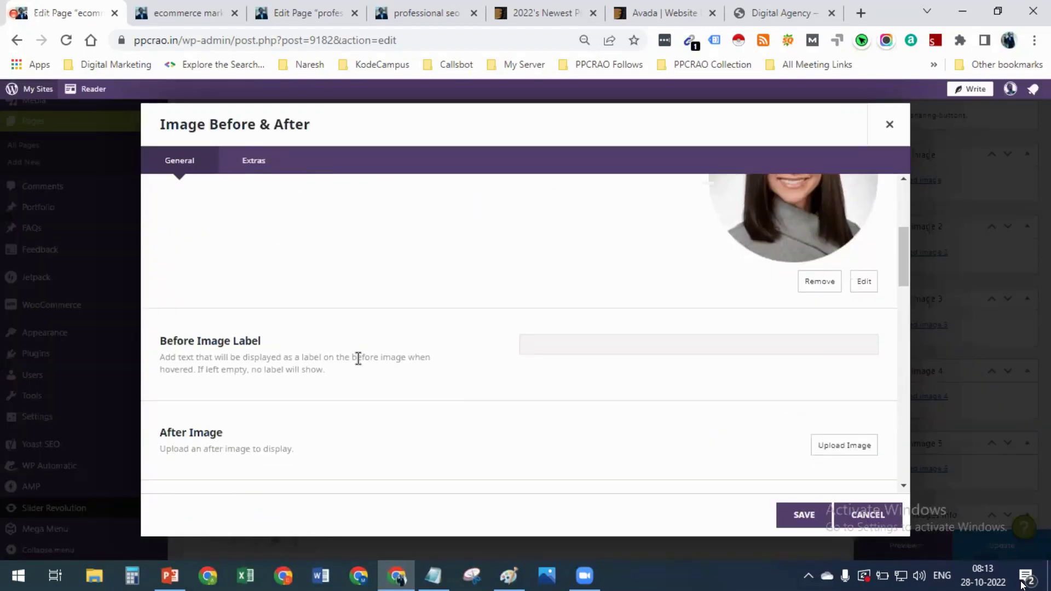
{"action": "scroll", "coordinate": [328, 337], "scroll_direction": "down", "scroll_amount": 3}
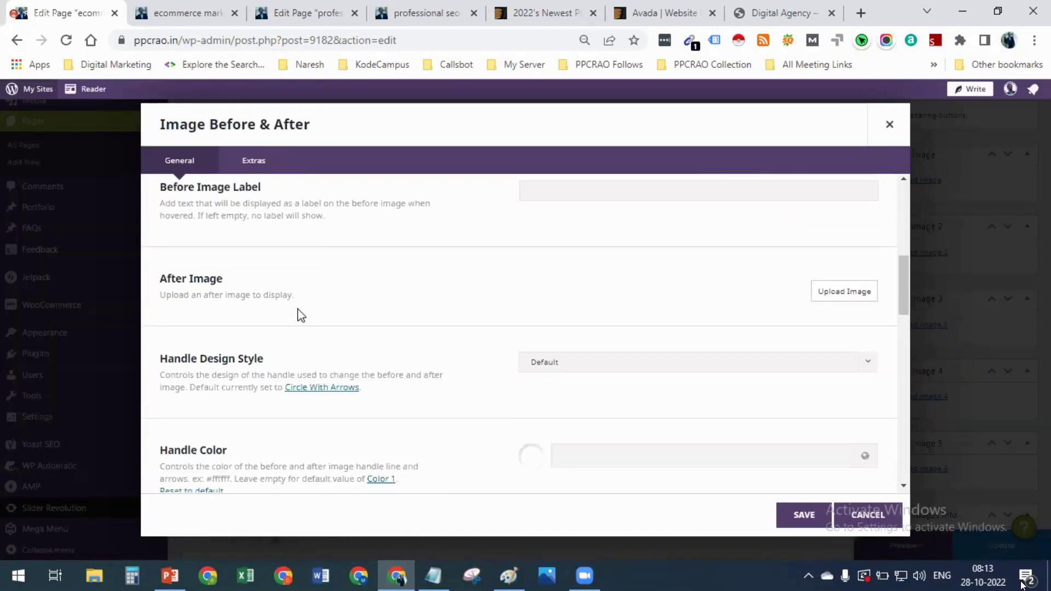
{"action": "left_click", "coordinate": [854, 298]}
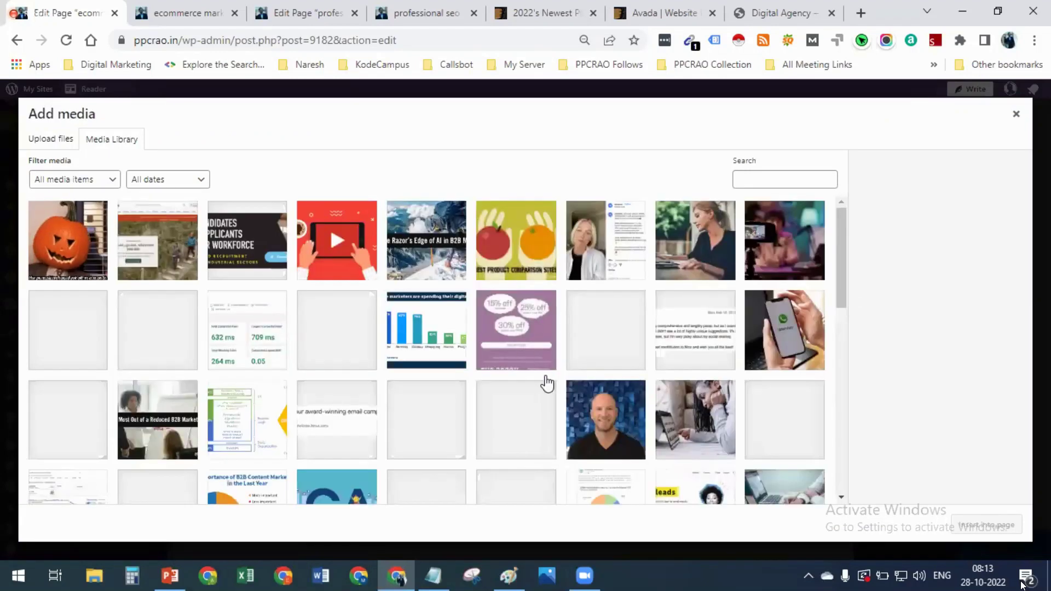
{"action": "scroll", "coordinate": [569, 372], "scroll_direction": "down", "scroll_amount": 1}
{"action": "left_click", "coordinate": [606, 344]}
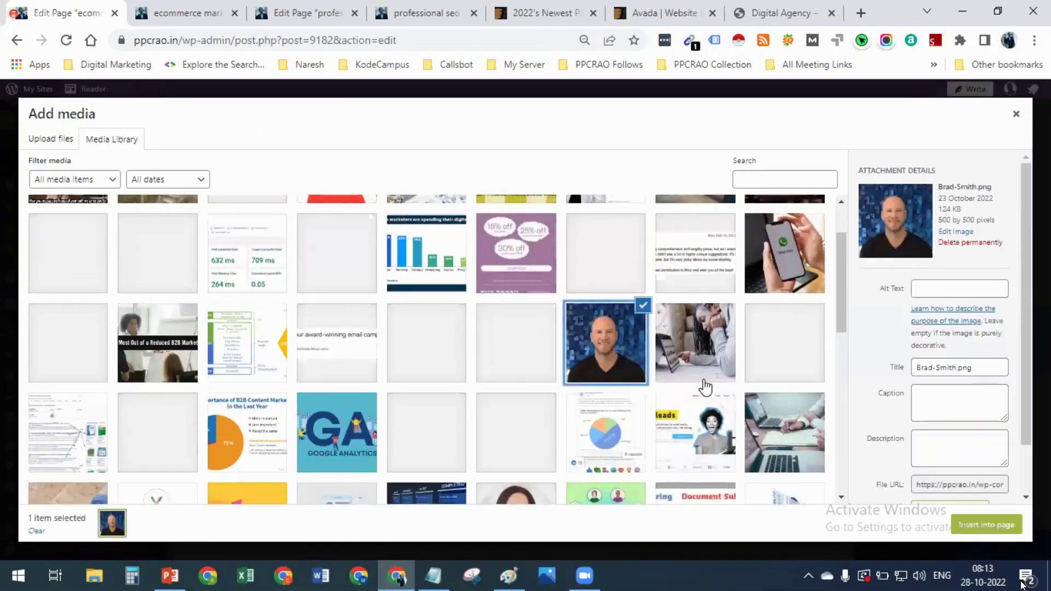
{"action": "left_click", "coordinate": [1006, 524]}
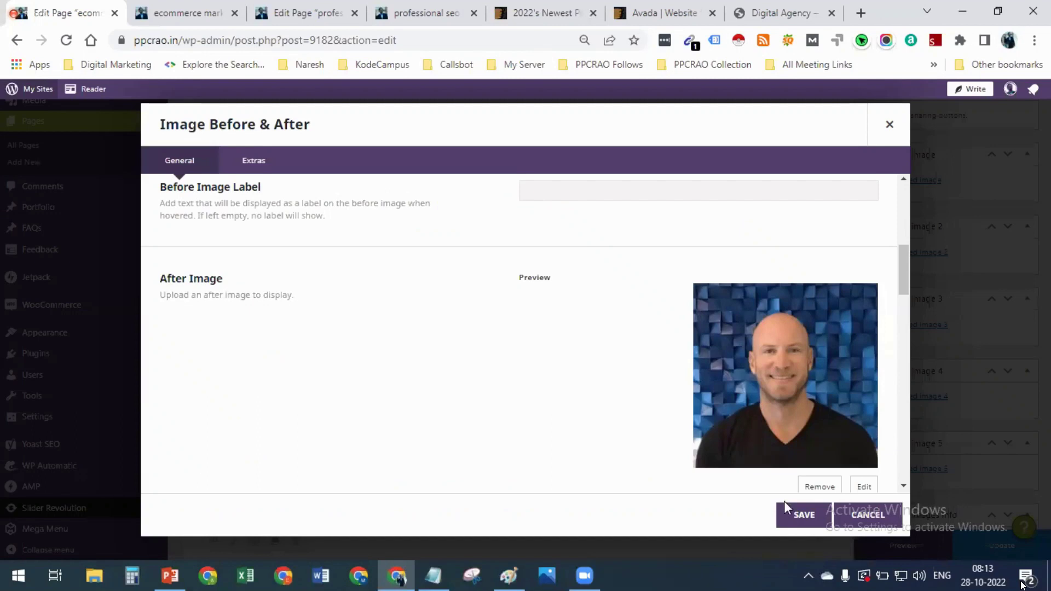
{"action": "left_click", "coordinate": [795, 514]}
Update the ecommerce marketing consultant page with the new image elements
{"action": "scroll", "coordinate": [632, 342], "scroll_direction": "down", "scroll_amount": 4}
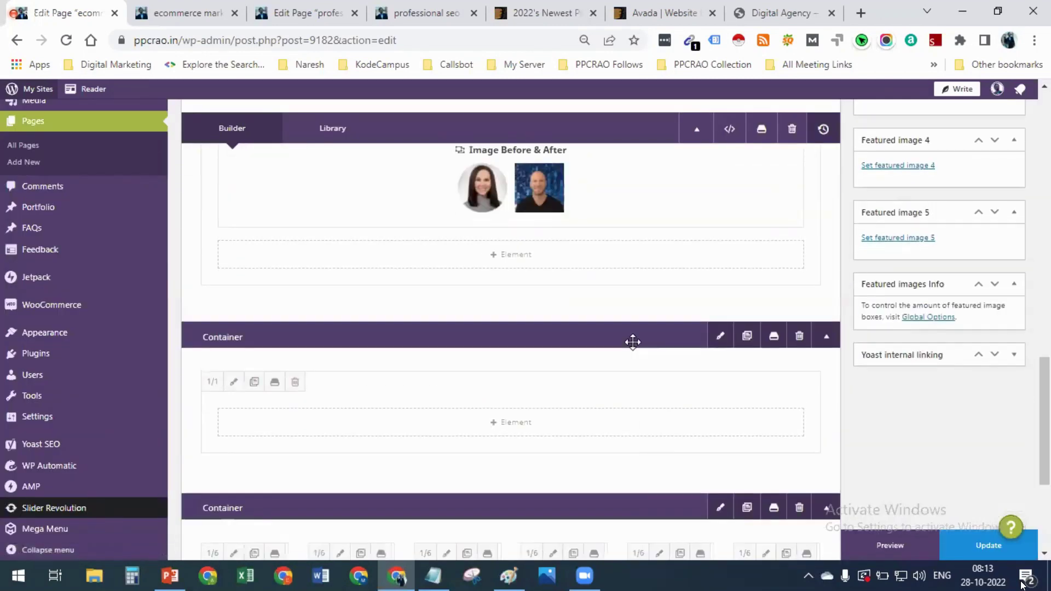
{"action": "scroll", "coordinate": [632, 345], "scroll_direction": "down", "scroll_amount": 4}
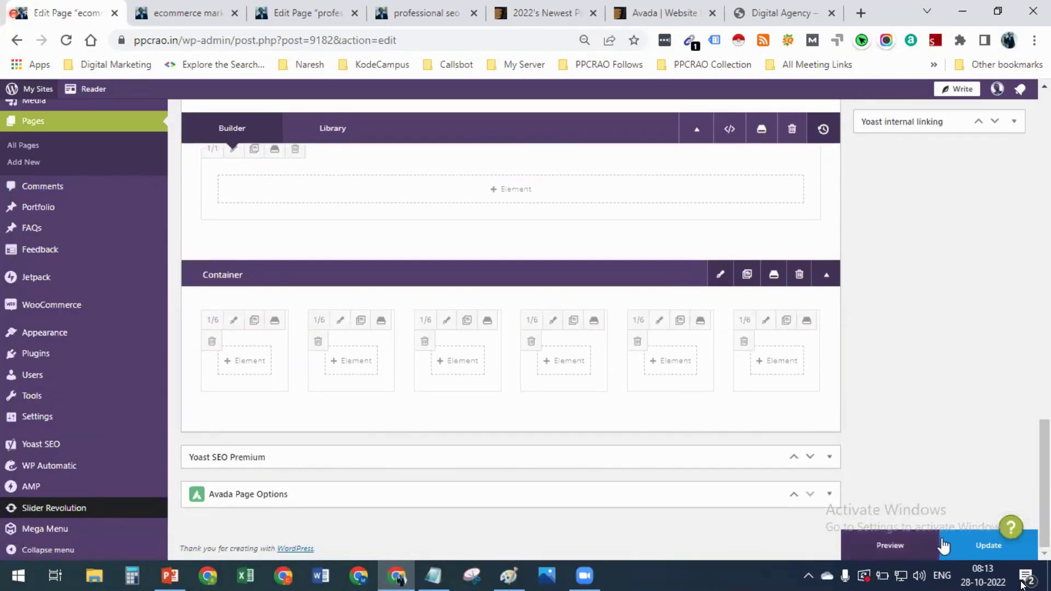
{"action": "left_click", "coordinate": [976, 547]}
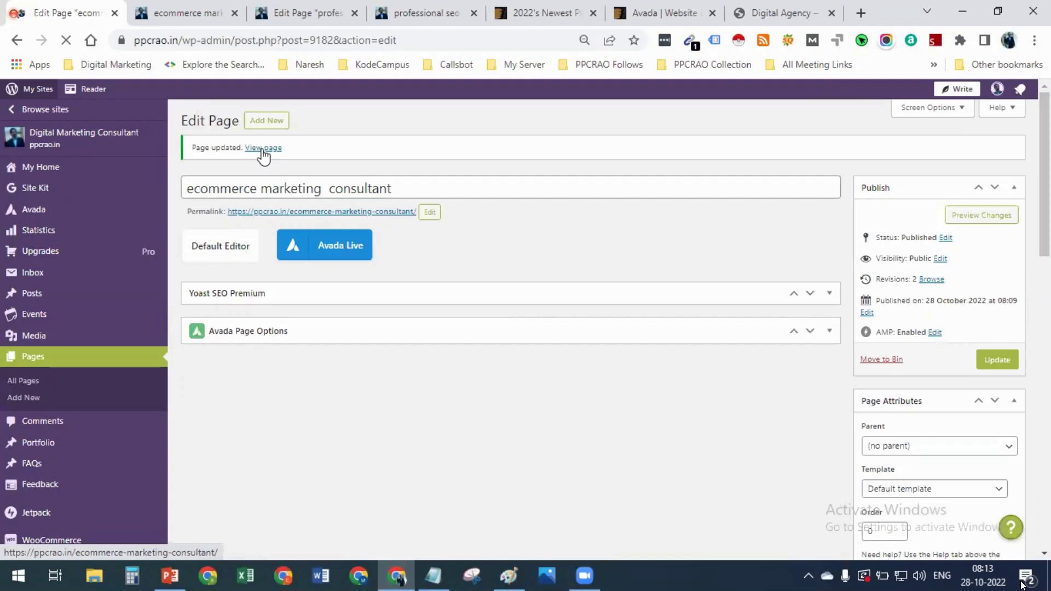
Open the updated page in a new browser tab and examine the portrait and the before-and-after image comparison
{"action": "right_click", "coordinate": [263, 154]}
{"action": "left_click", "coordinate": [277, 162]}
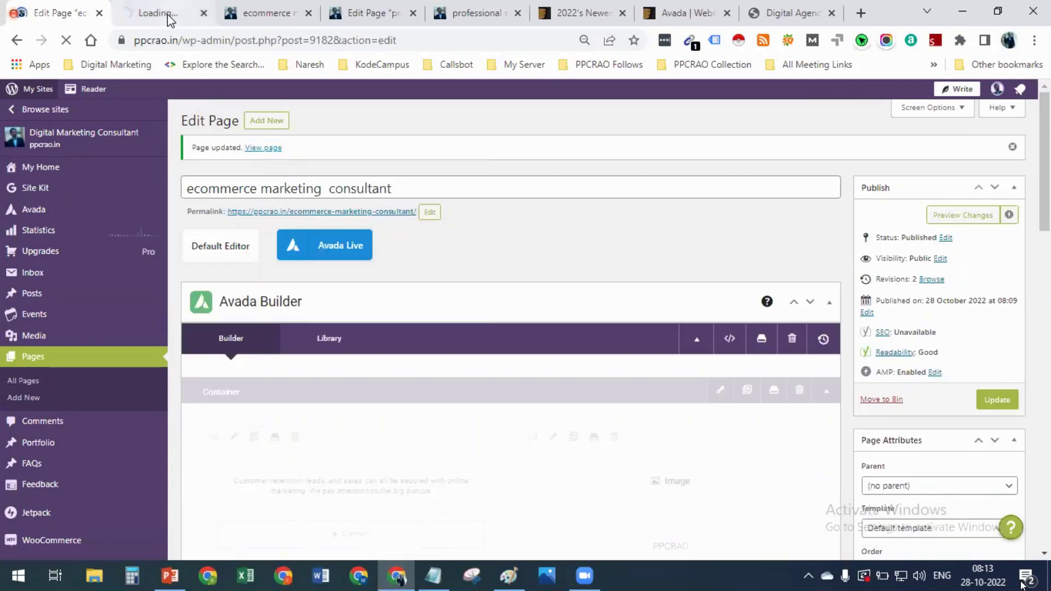
{"action": "left_click", "coordinate": [169, 18]}
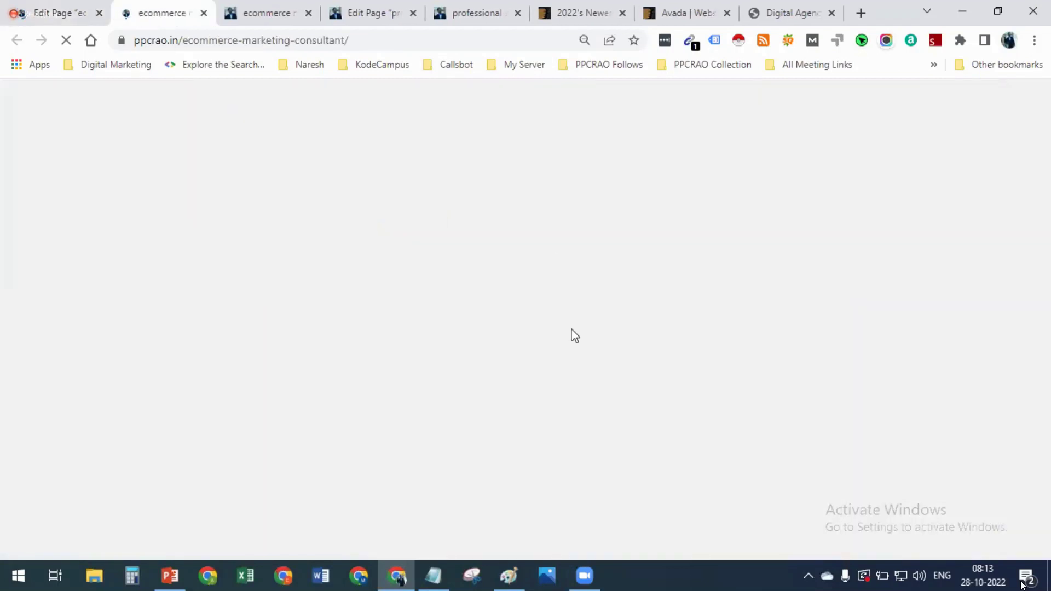
{"action": "scroll", "coordinate": [502, 404], "scroll_direction": "down", "scroll_amount": 15}
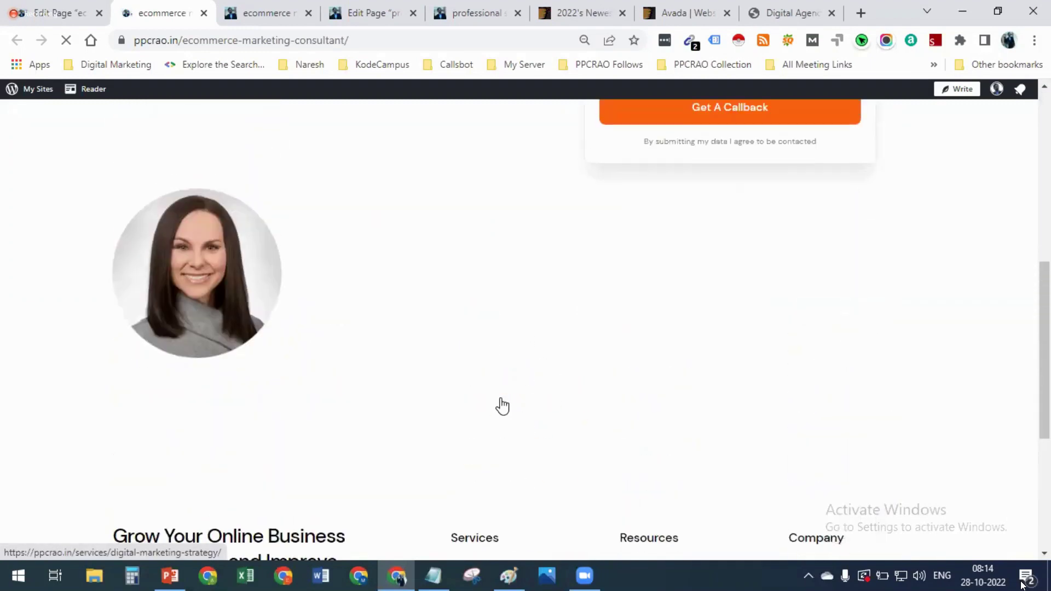
{"action": "scroll", "coordinate": [444, 402], "scroll_direction": "down", "scroll_amount": 8}
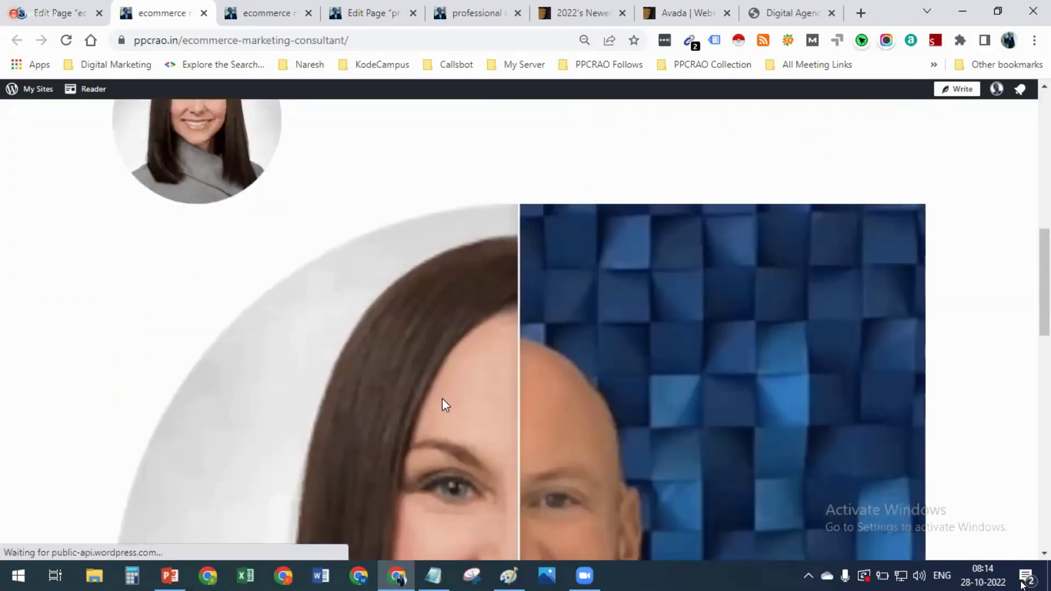
{"action": "scroll", "coordinate": [444, 399], "scroll_direction": "down", "scroll_amount": 2}
{"action": "scroll", "coordinate": [445, 398], "scroll_direction": "up", "scroll_amount": 2}
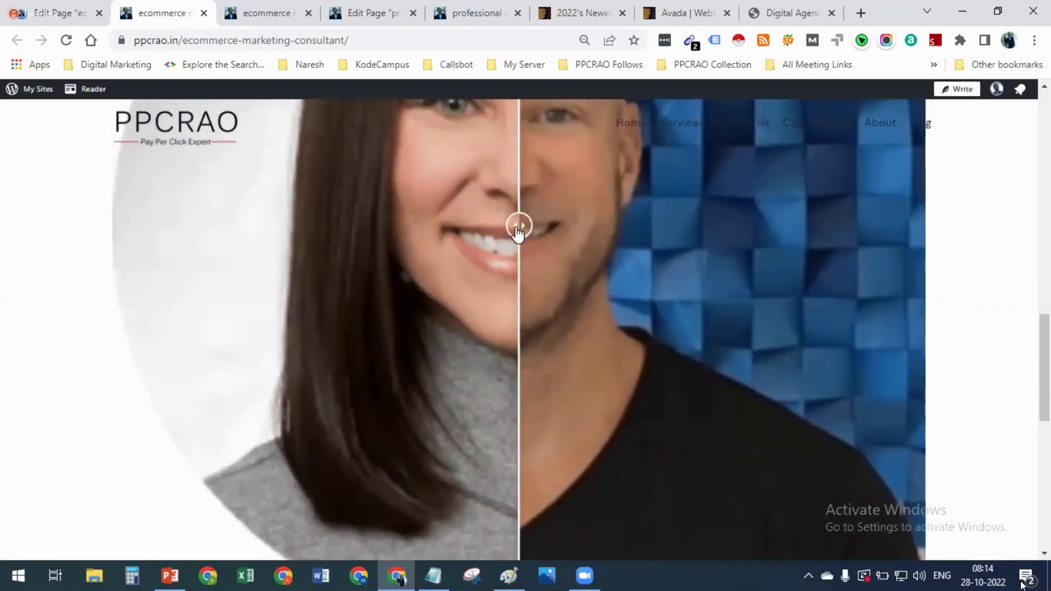
Move the before-and-after divider across the two portraits and examine the comparison on the live page
{"action": "left_click_drag", "start_coordinate": [487, 230], "coordinate": [223, 286]}
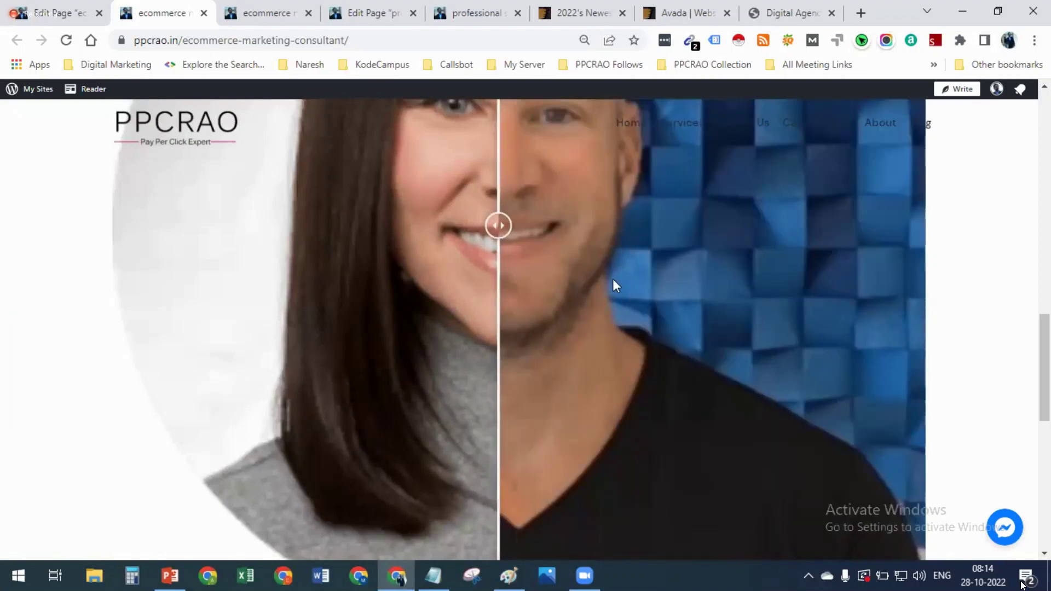
{"action": "scroll", "coordinate": [615, 284], "scroll_direction": "up", "scroll_amount": 3}
{"action": "scroll", "coordinate": [615, 284], "scroll_direction": "up", "scroll_amount": 3}
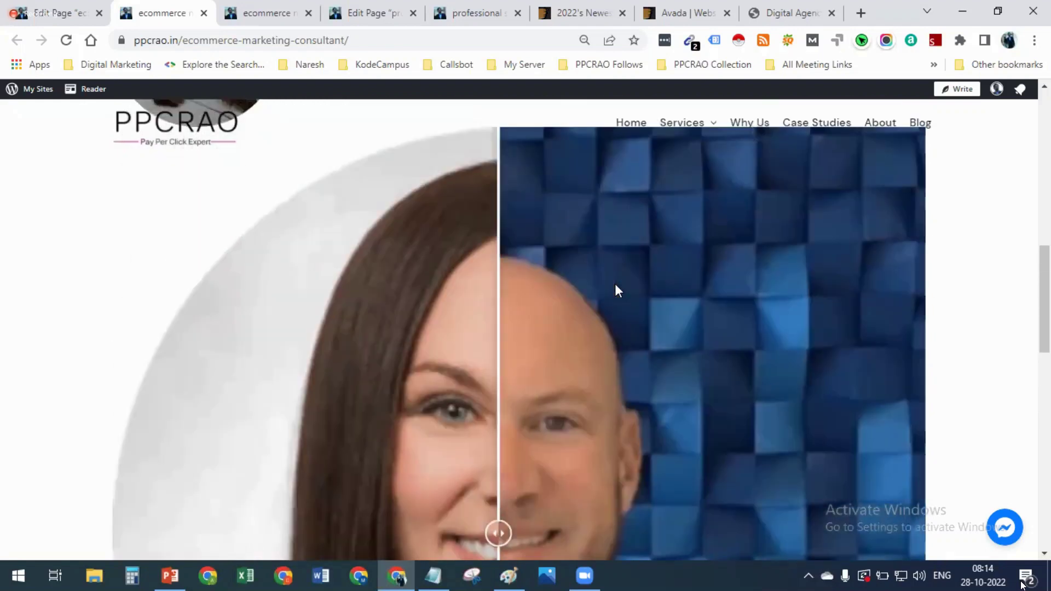
{"action": "scroll", "coordinate": [597, 299], "scroll_direction": "down", "scroll_amount": 4}
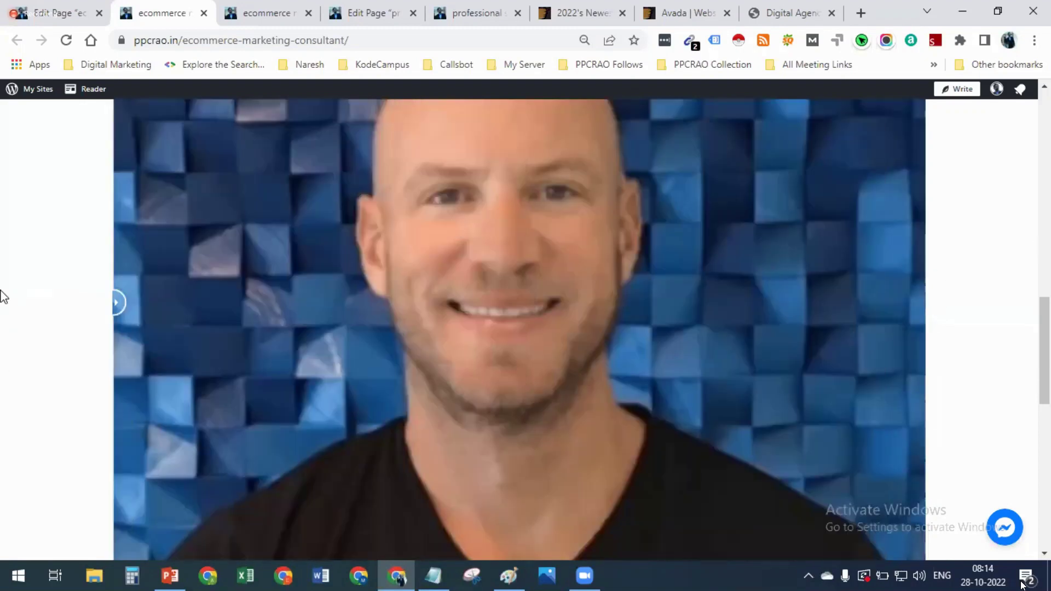
{"action": "scroll", "coordinate": [474, 267], "scroll_direction": "up", "scroll_amount": 5}
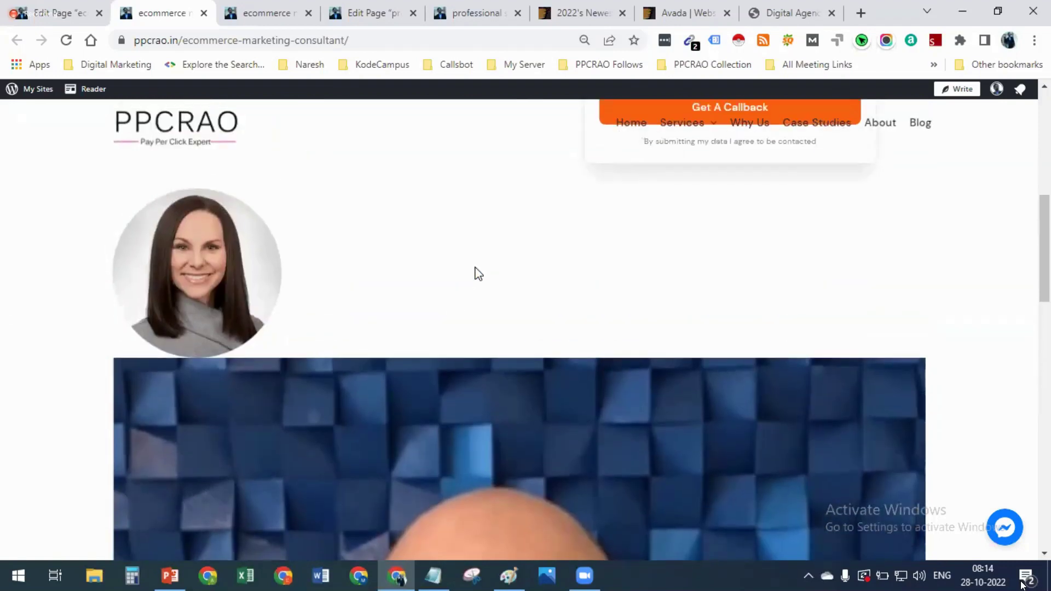
Return to the page editor and add an Image Carousel element below the Image Before & After element
{"action": "left_click", "coordinate": [107, 14]}
{"action": "scroll", "coordinate": [545, 365], "scroll_direction": "down", "scroll_amount": 4}
{"action": "scroll", "coordinate": [546, 365], "scroll_direction": "down", "scroll_amount": 10}
{"action": "mouse_move", "coordinate": [538, 282]}
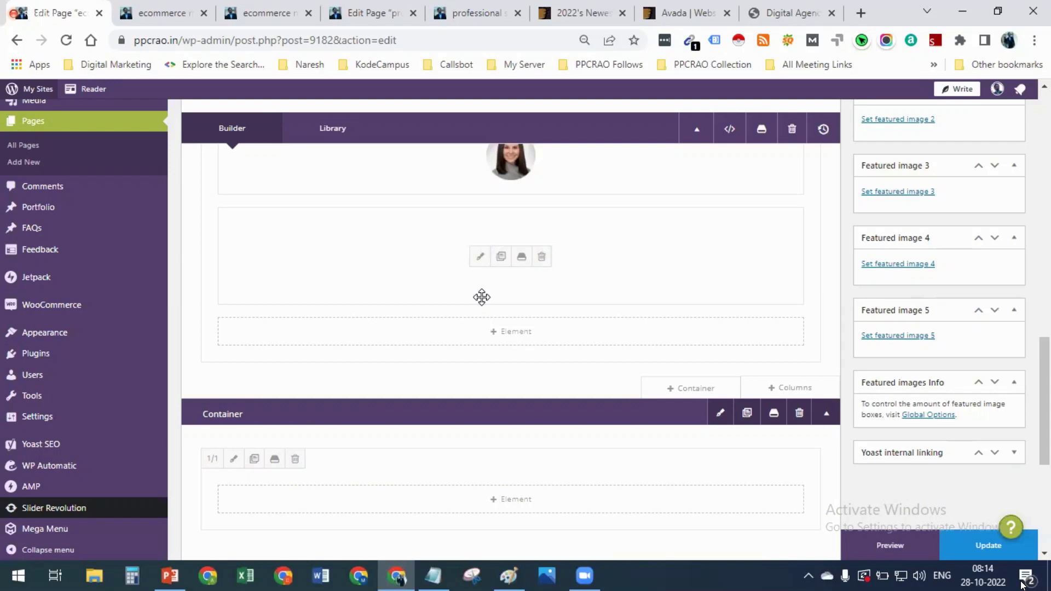
{"action": "scroll", "coordinate": [480, 307], "scroll_direction": "down", "scroll_amount": 3}
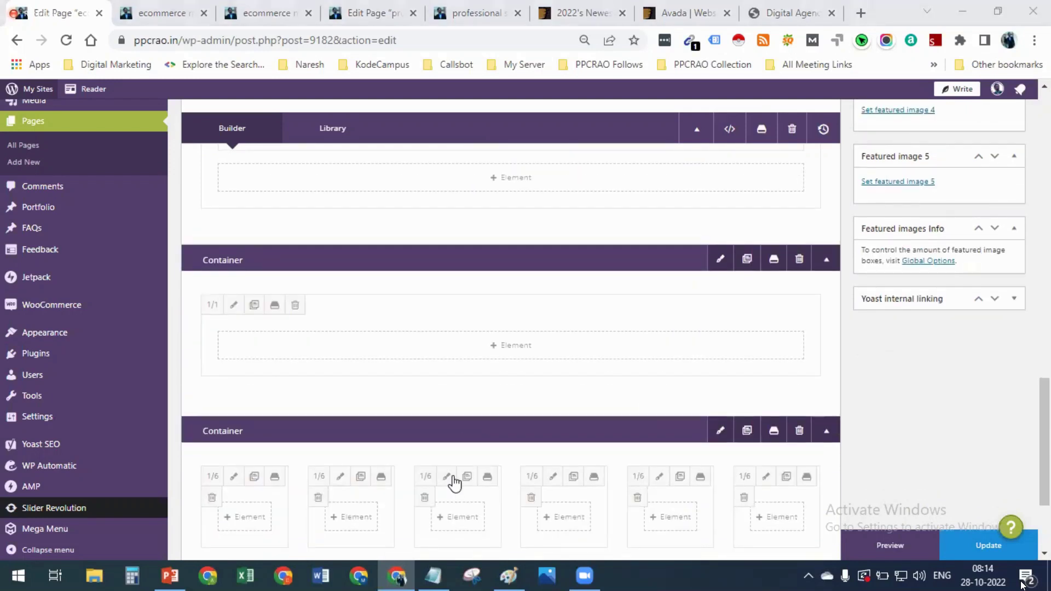
{"action": "scroll", "coordinate": [453, 482], "scroll_direction": "up", "scroll_amount": 5}
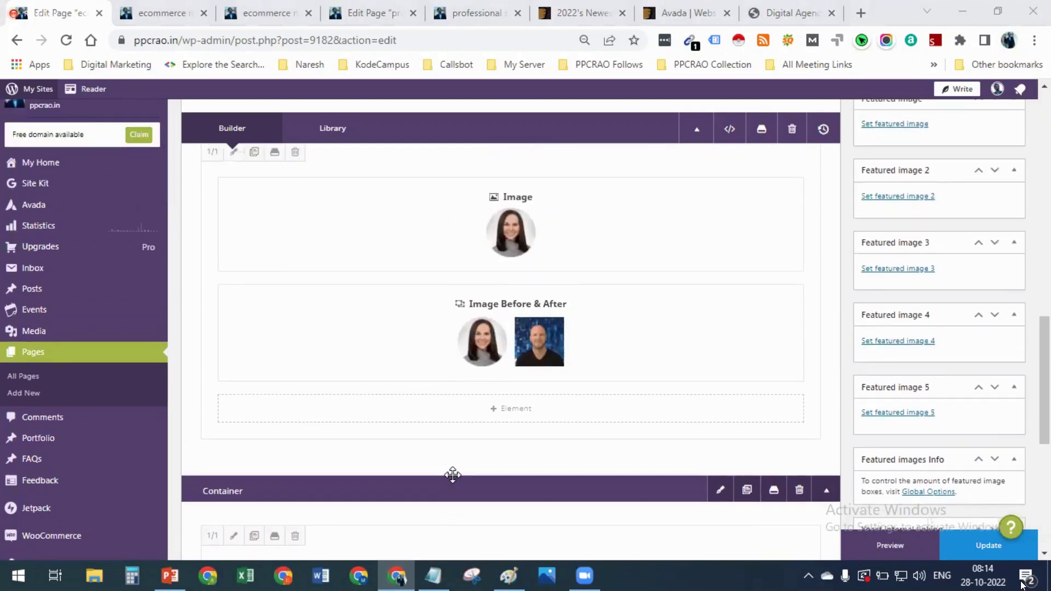
{"action": "scroll", "coordinate": [452, 474], "scroll_direction": "down", "scroll_amount": 3}
{"action": "scroll", "coordinate": [481, 274], "scroll_direction": "up", "scroll_amount": 2}
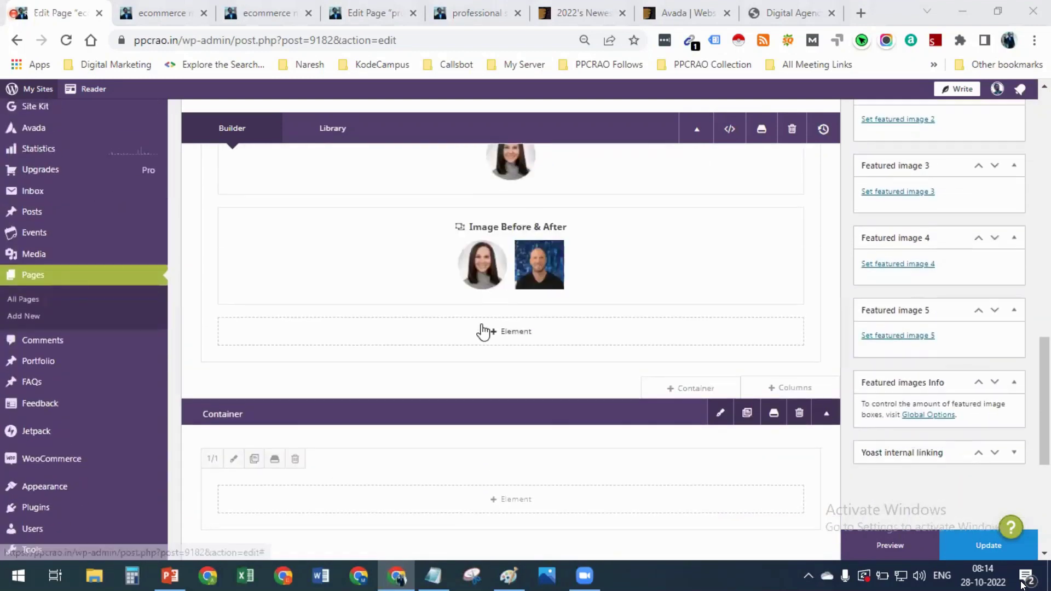
{"action": "left_click", "coordinate": [525, 343]}
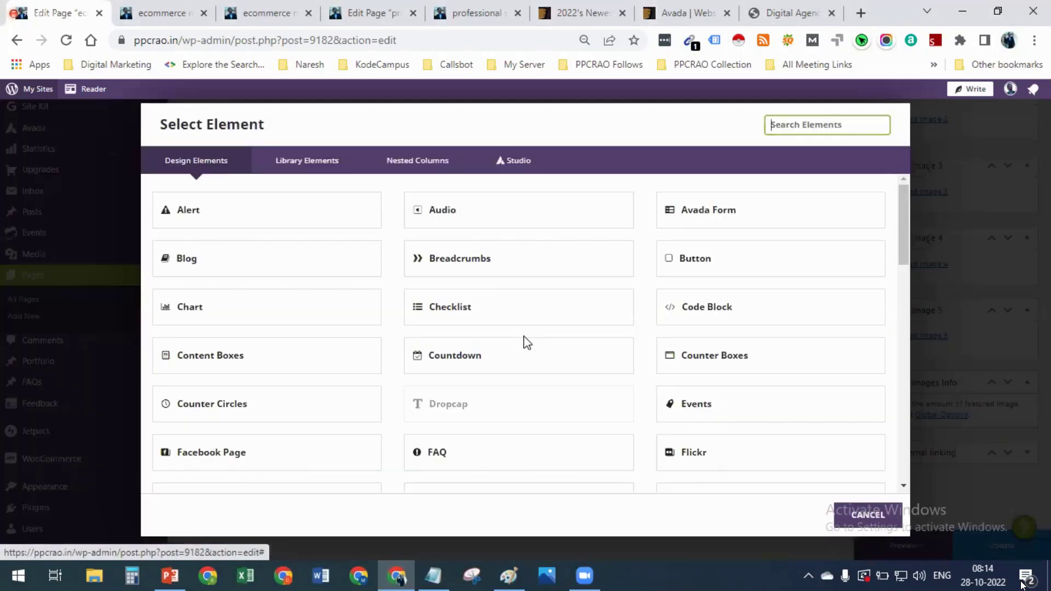
{"action": "scroll", "coordinate": [527, 343], "scroll_direction": "down", "scroll_amount": 3}
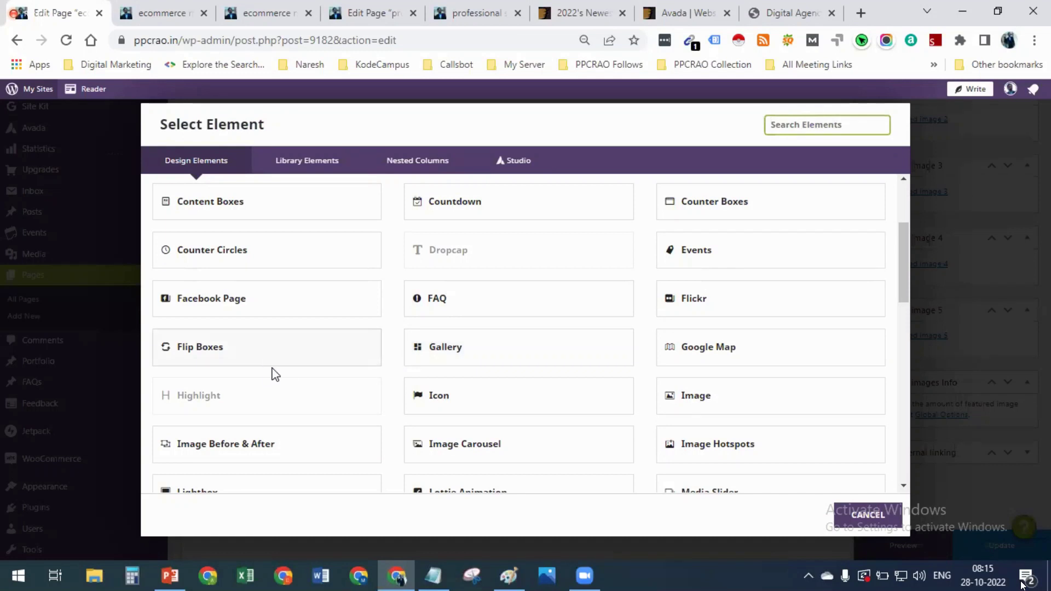
{"action": "scroll", "coordinate": [553, 421], "scroll_direction": "down", "scroll_amount": 2}
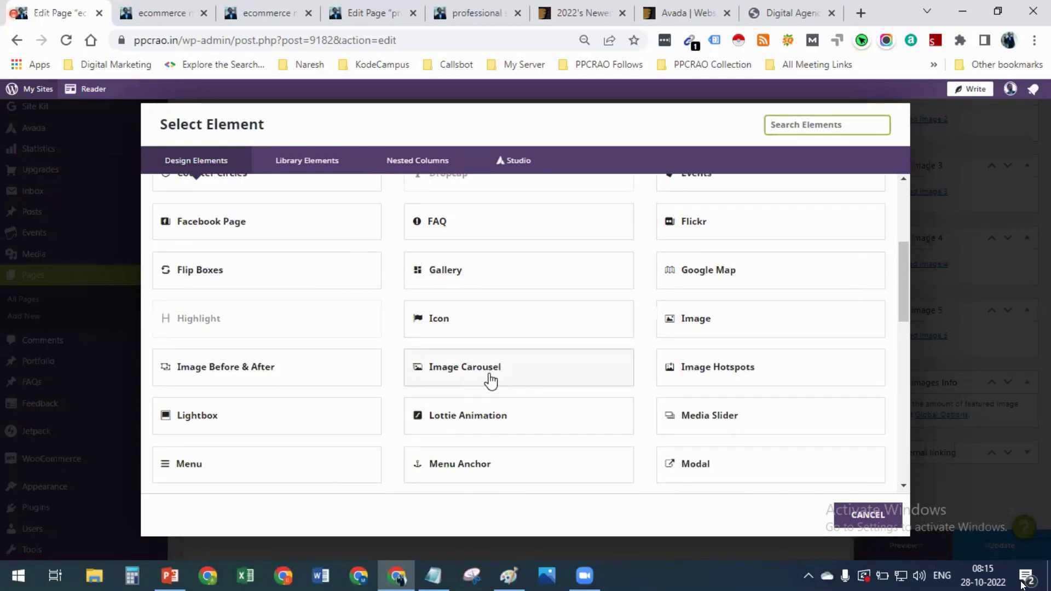
{"action": "scroll", "coordinate": [495, 371], "scroll_direction": "down", "scroll_amount": 3}
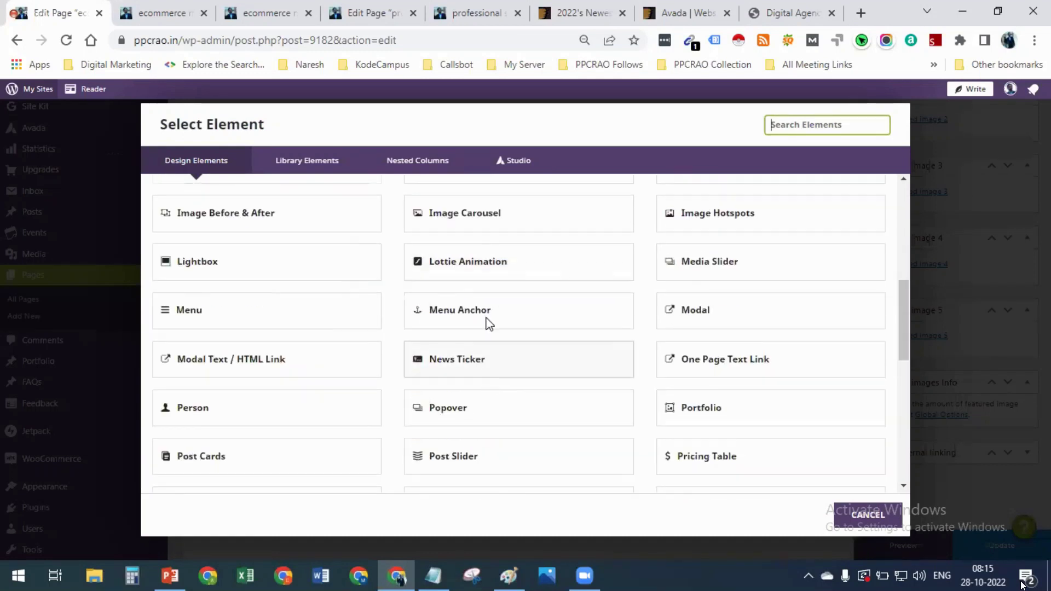
{"action": "left_click", "coordinate": [503, 219]}
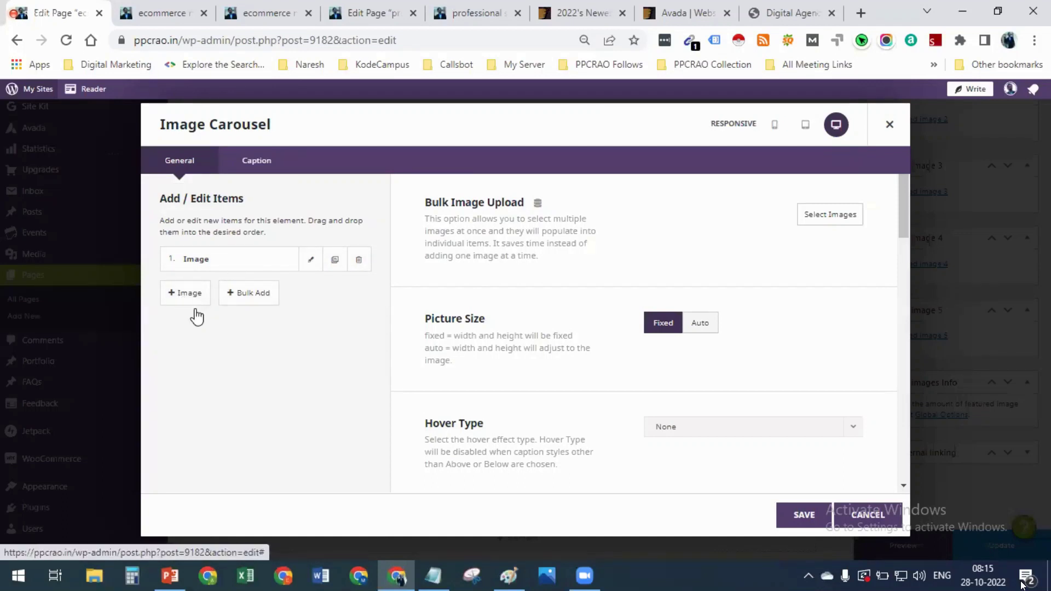
Bulk-add the dark "More Candidates, Better Applicants, Stronger Workforce" banner to the carousel and save the element
{"action": "left_click", "coordinate": [241, 307]}
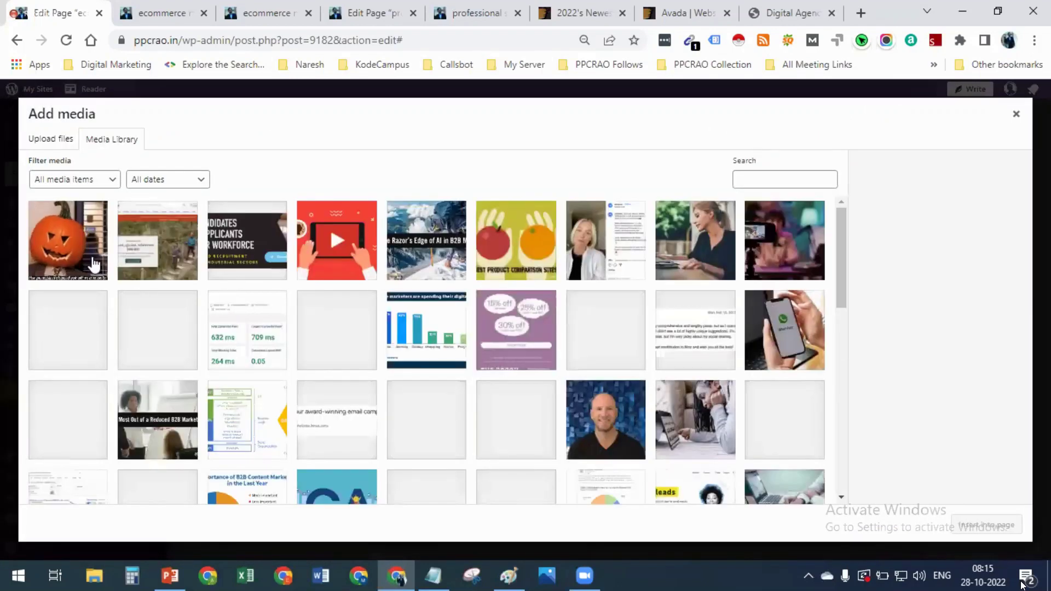
{"action": "left_click", "coordinate": [82, 257]}
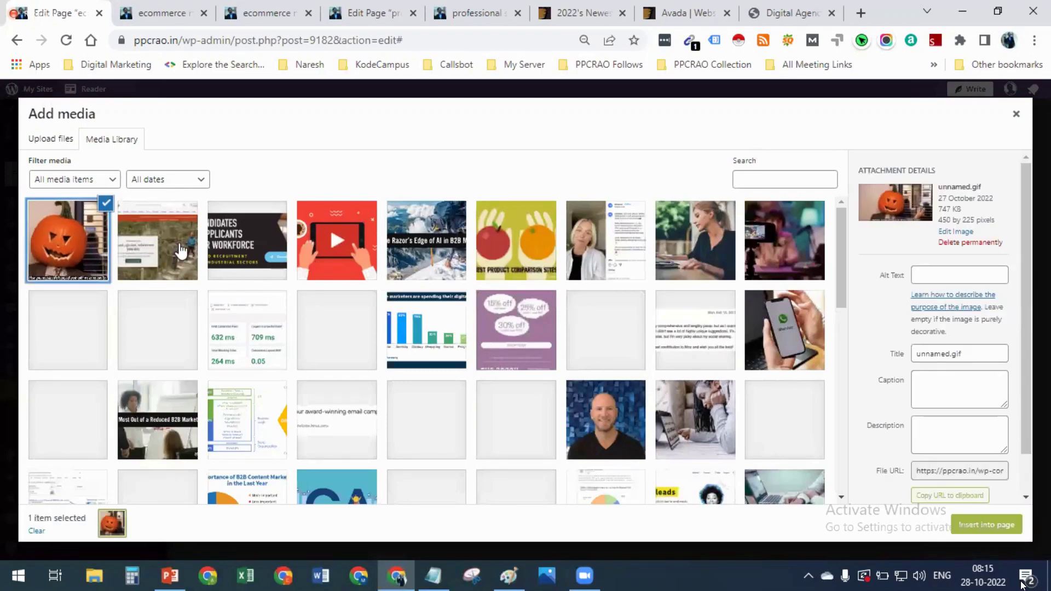
{"action": "left_click", "coordinate": [178, 251]}
{"action": "left_click", "coordinate": [515, 328]}
{"action": "left_click", "coordinate": [408, 268]}
{"action": "left_click", "coordinate": [324, 268]}
{"action": "left_click", "coordinate": [255, 254]}
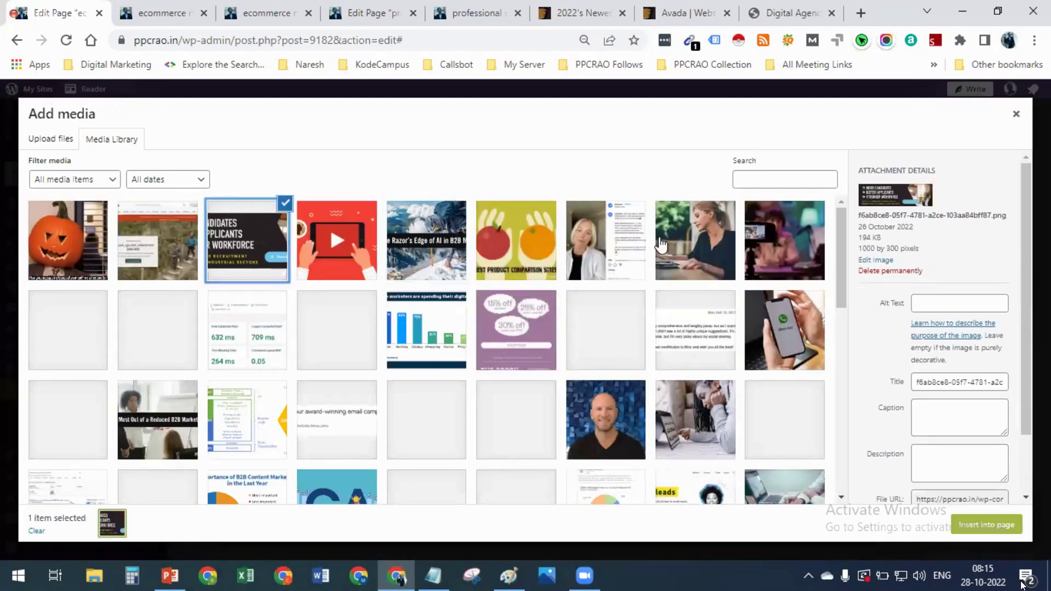
{"action": "left_click", "coordinate": [995, 532]}
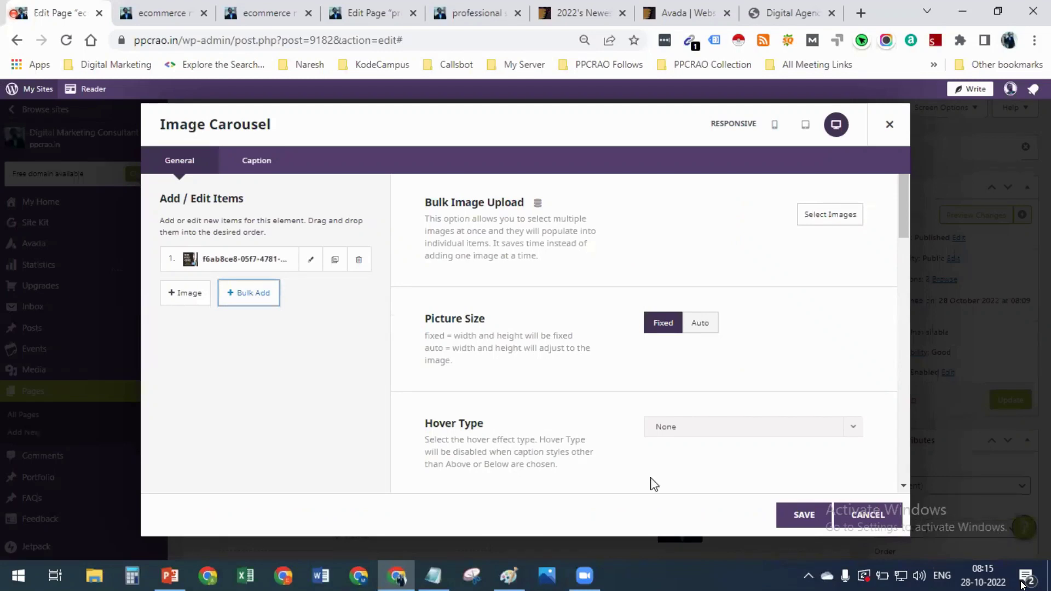
{"action": "left_click", "coordinate": [787, 503]}
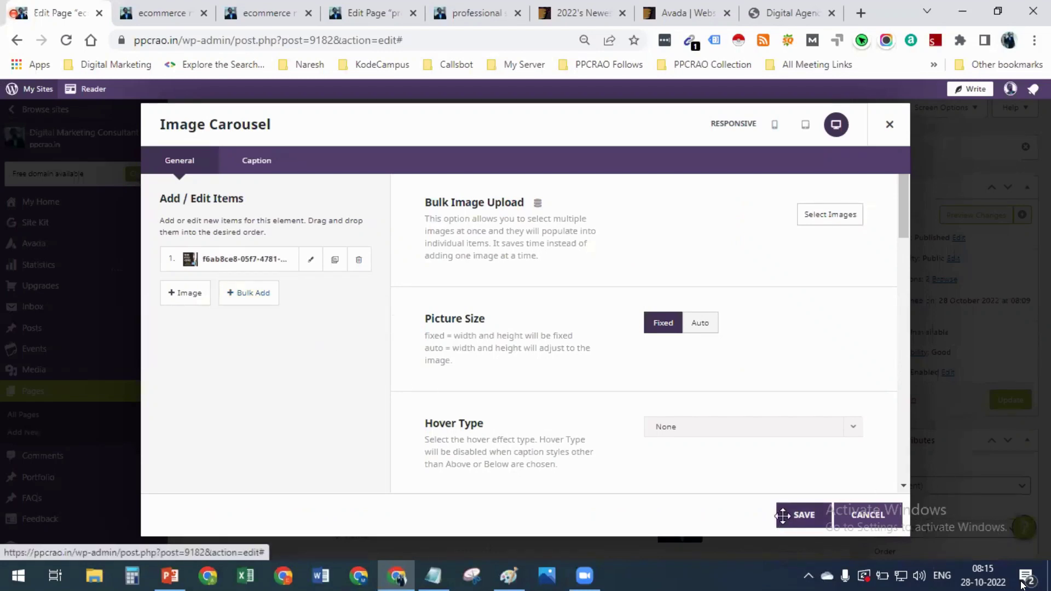
Update the ecommerce marketing consultant page with the new Image Carousel element
{"action": "scroll", "coordinate": [585, 461], "scroll_direction": "down", "scroll_amount": 4}
{"action": "scroll", "coordinate": [525, 410], "scroll_direction": "down", "scroll_amount": 1}
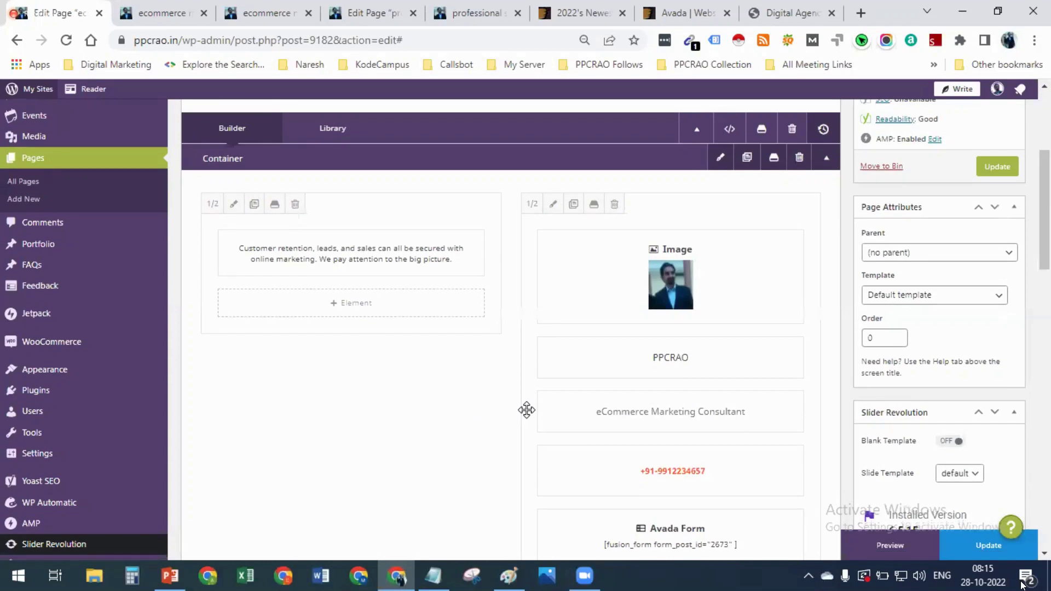
{"action": "left_click", "coordinate": [999, 534]}
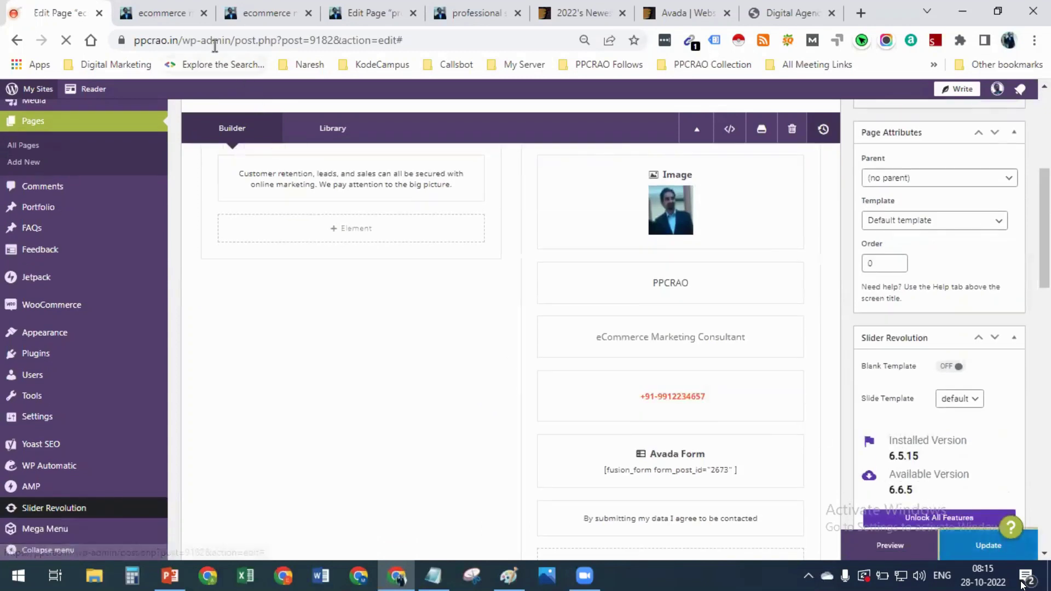
Reload the live ecommerce marketing consultant page and examine the carousel below the before-and-after comparison
{"action": "left_click", "coordinate": [164, 12]}
{"action": "left_click", "coordinate": [66, 40]}
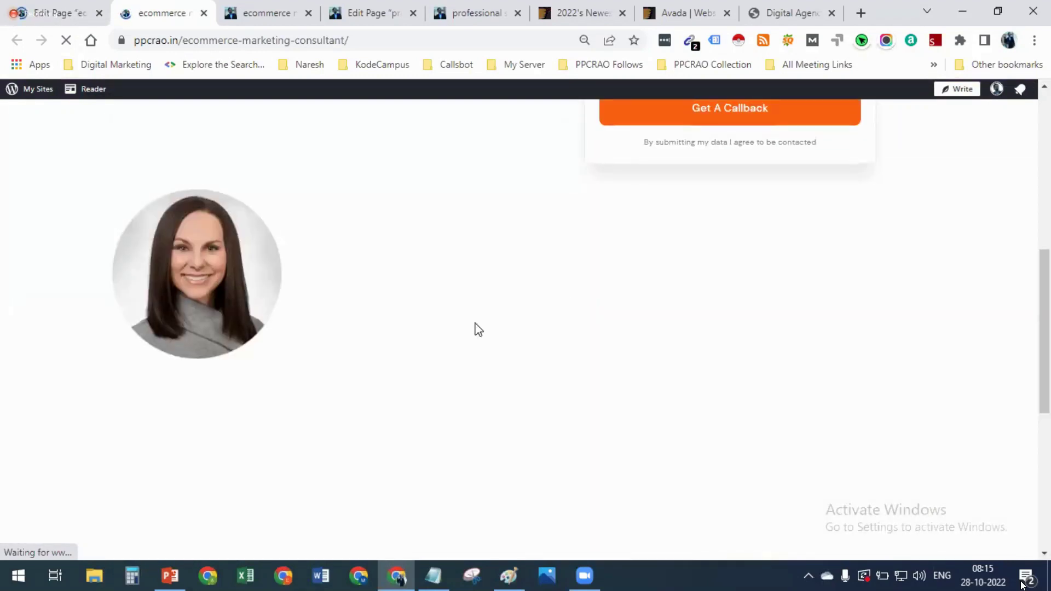
{"action": "scroll", "coordinate": [478, 329], "scroll_direction": "down", "scroll_amount": 10}
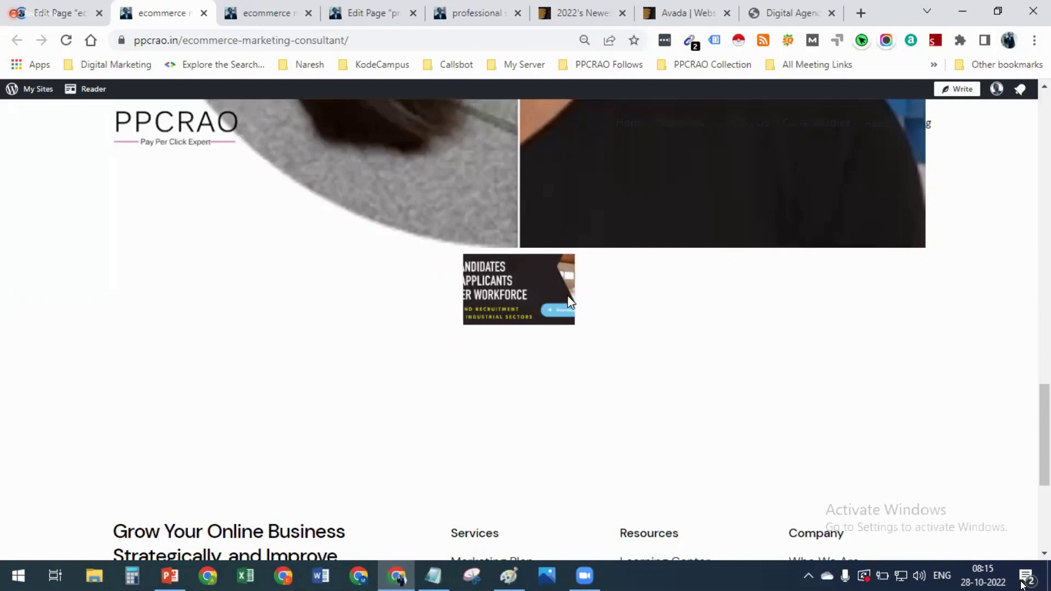
{"action": "scroll", "coordinate": [660, 307], "scroll_direction": "down", "scroll_amount": 5}
{"action": "scroll", "coordinate": [659, 307], "scroll_direction": "up", "scroll_amount": 4}
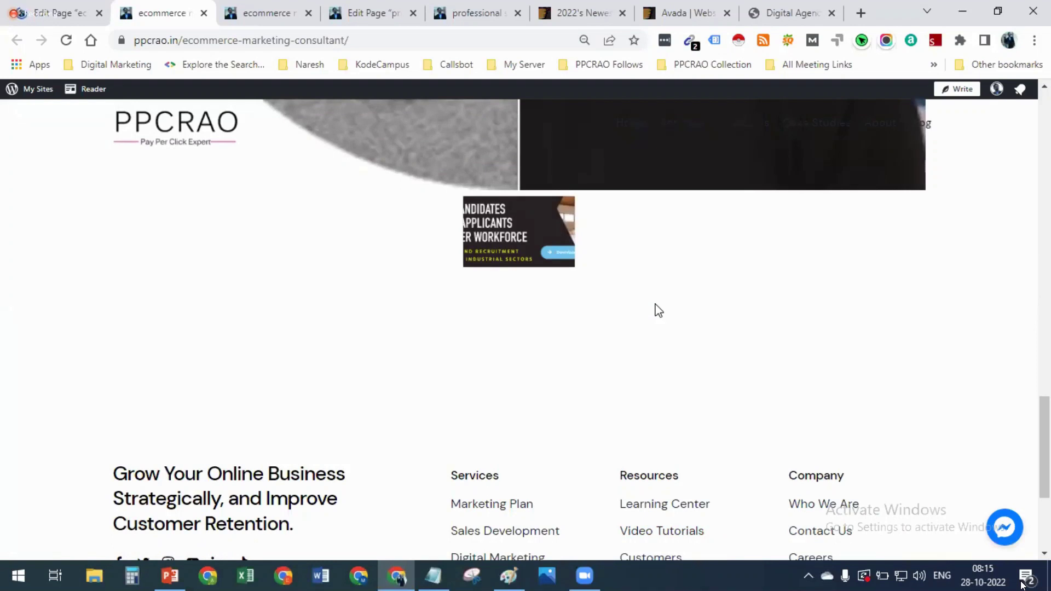
{"action": "left_click", "coordinate": [66, 40]}
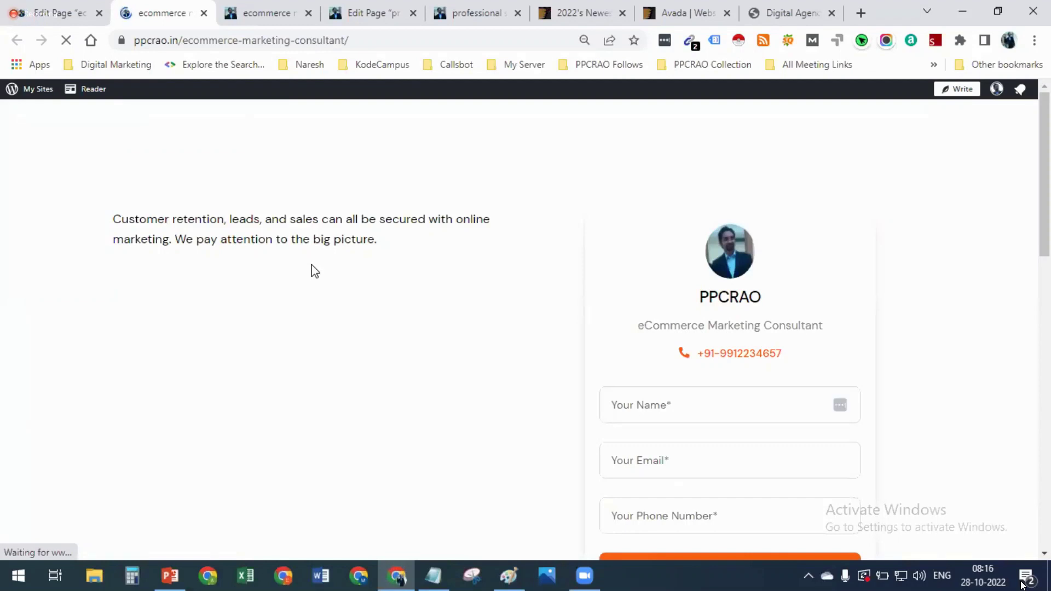
Reopen the Image Carousel element in the page editor and review its first image's link, target and alt text options
{"action": "left_click", "coordinate": [96, 11]}
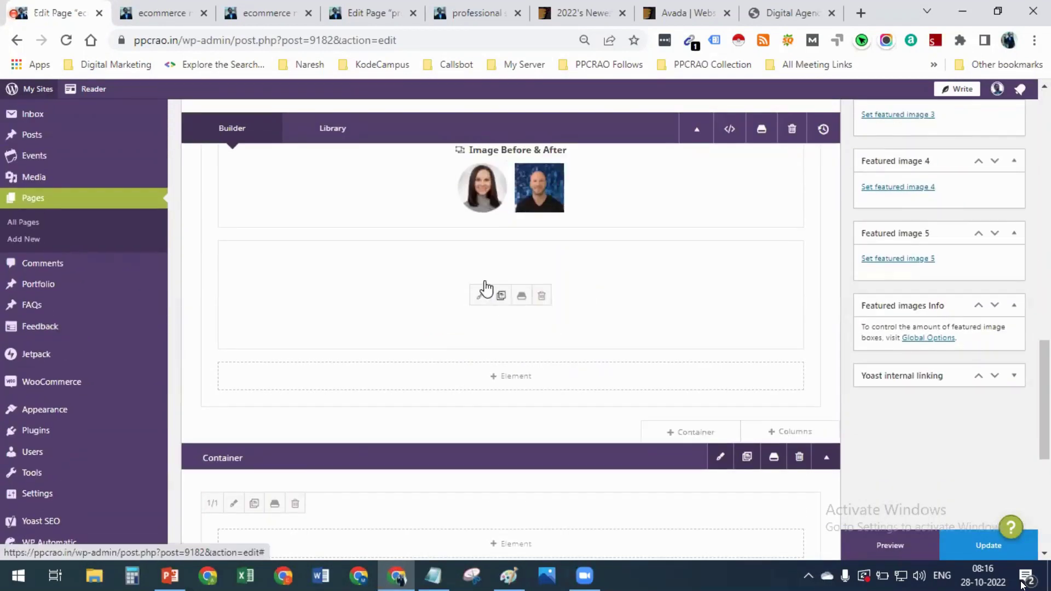
{"action": "left_click", "coordinate": [479, 298]}
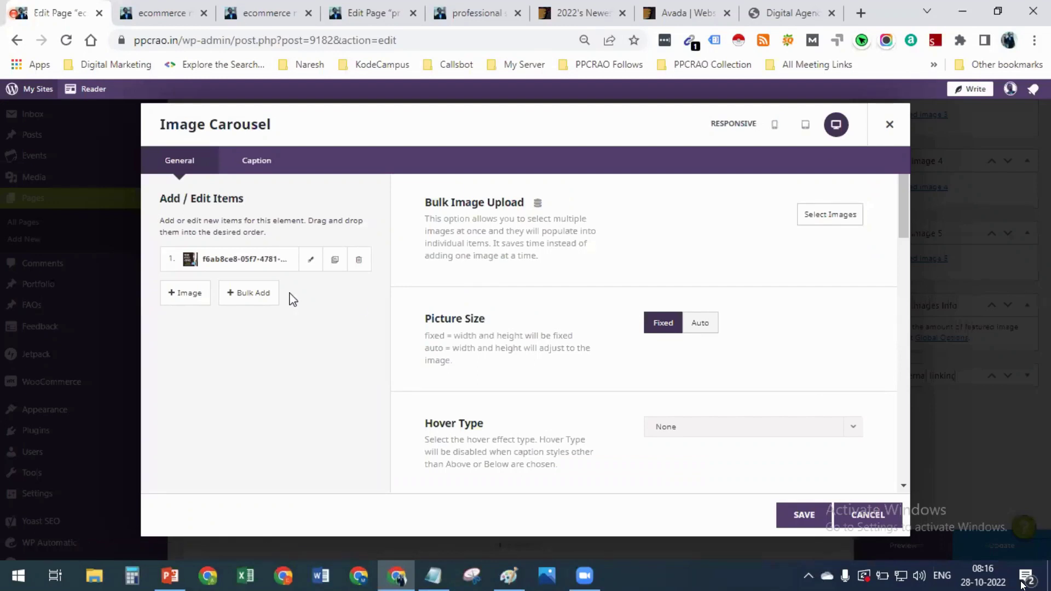
{"action": "left_click", "coordinate": [310, 263]}
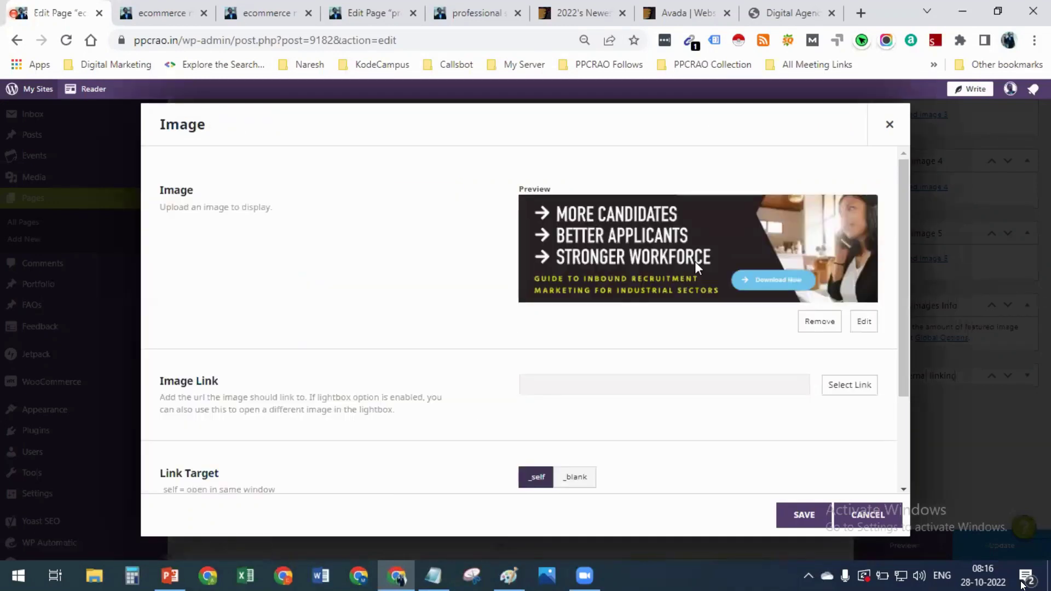
{"action": "scroll", "coordinate": [602, 306], "scroll_direction": "down", "scroll_amount": 3}
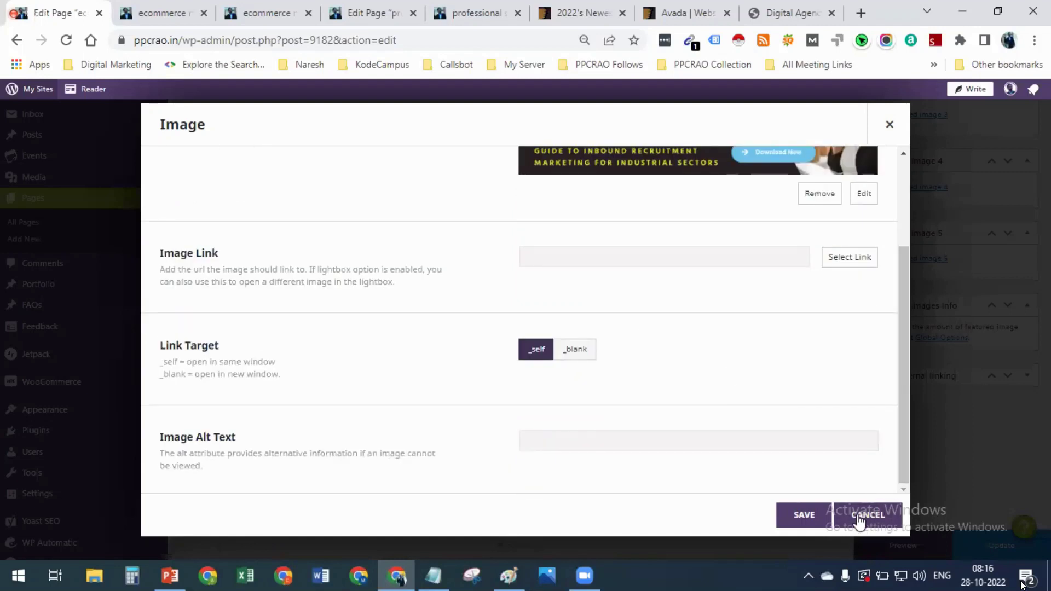
{"action": "left_click", "coordinate": [861, 517]}
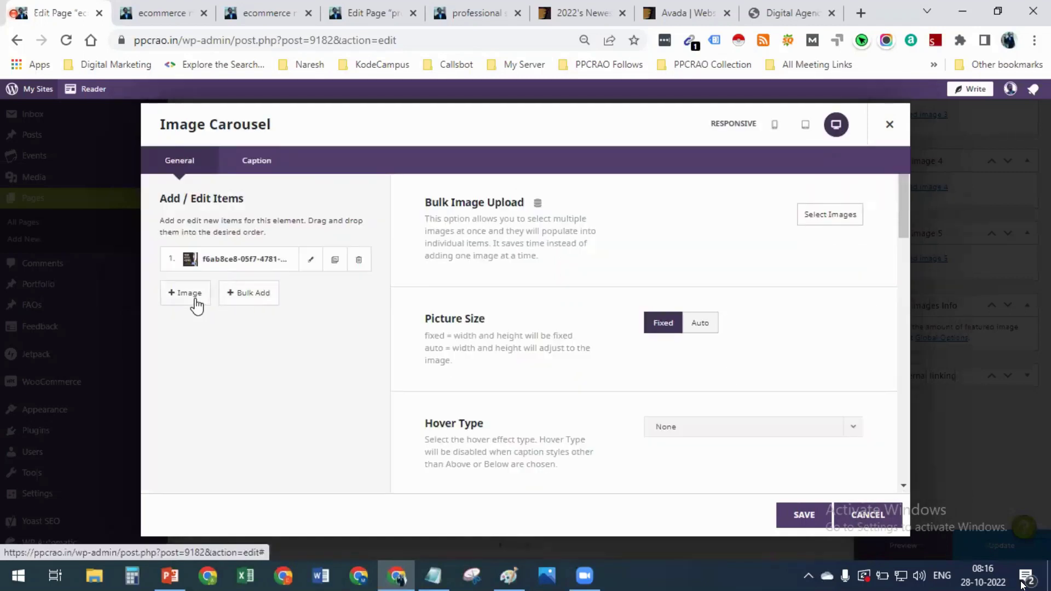
Bulk-add the red video-player image as the carousel's second item and append an empty third image item
{"action": "left_click", "coordinate": [245, 299]}
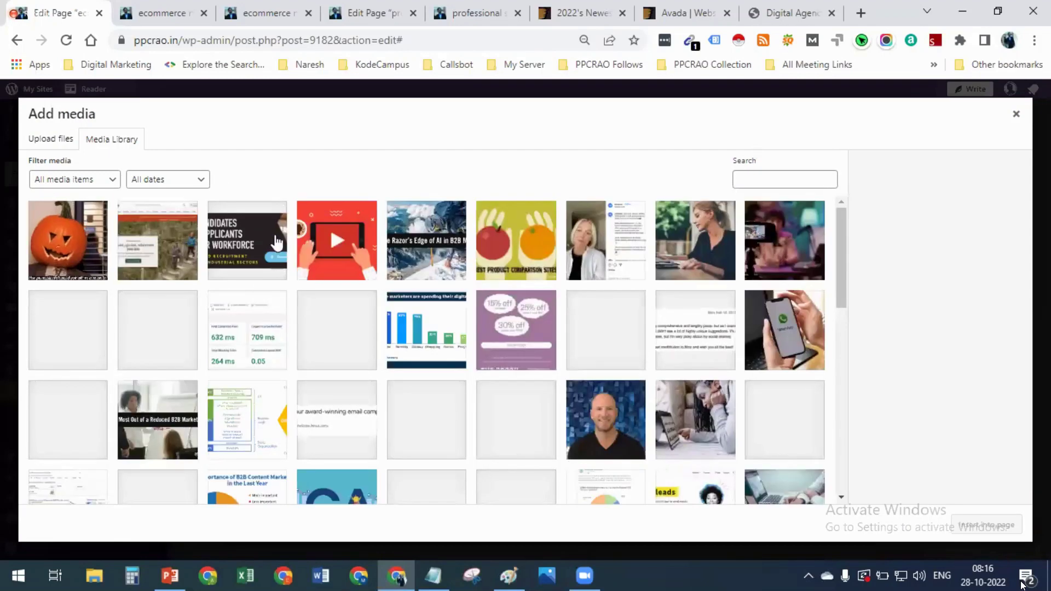
{"action": "left_click", "coordinate": [260, 257]}
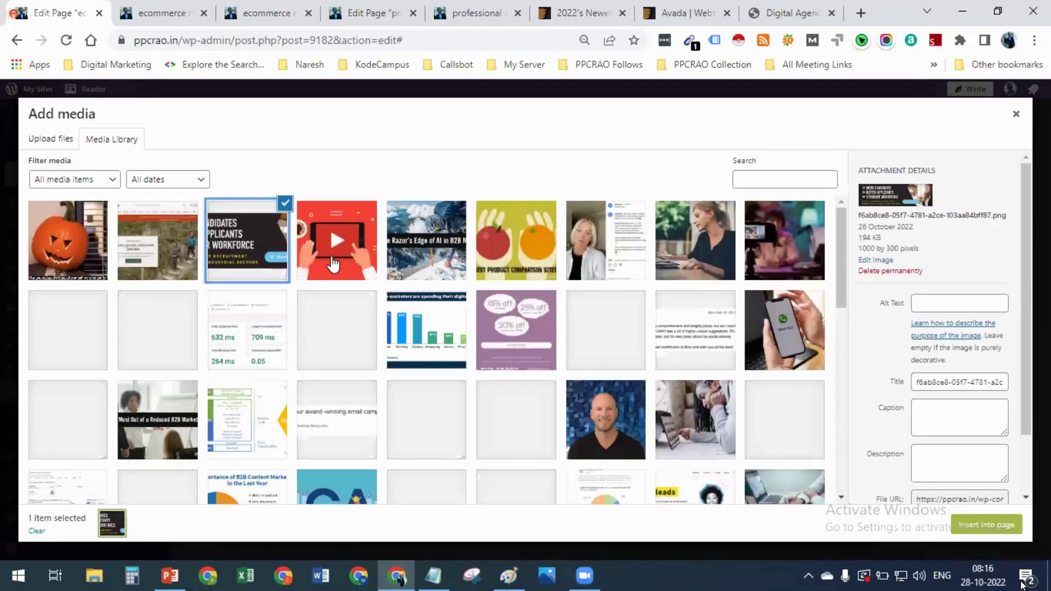
{"action": "left_click", "coordinate": [334, 260]}
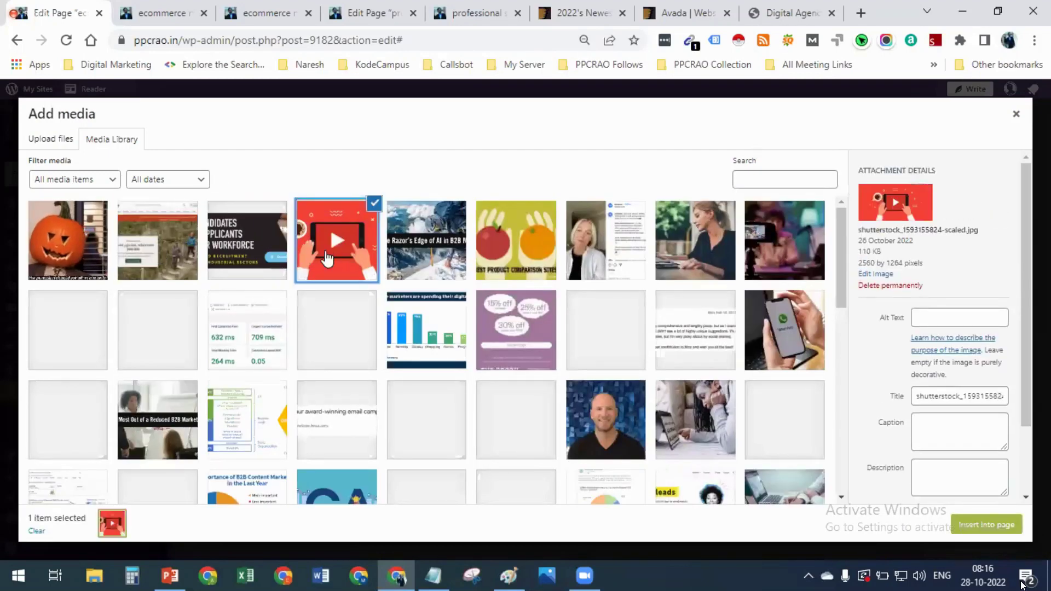
{"action": "left_click", "coordinate": [977, 524]}
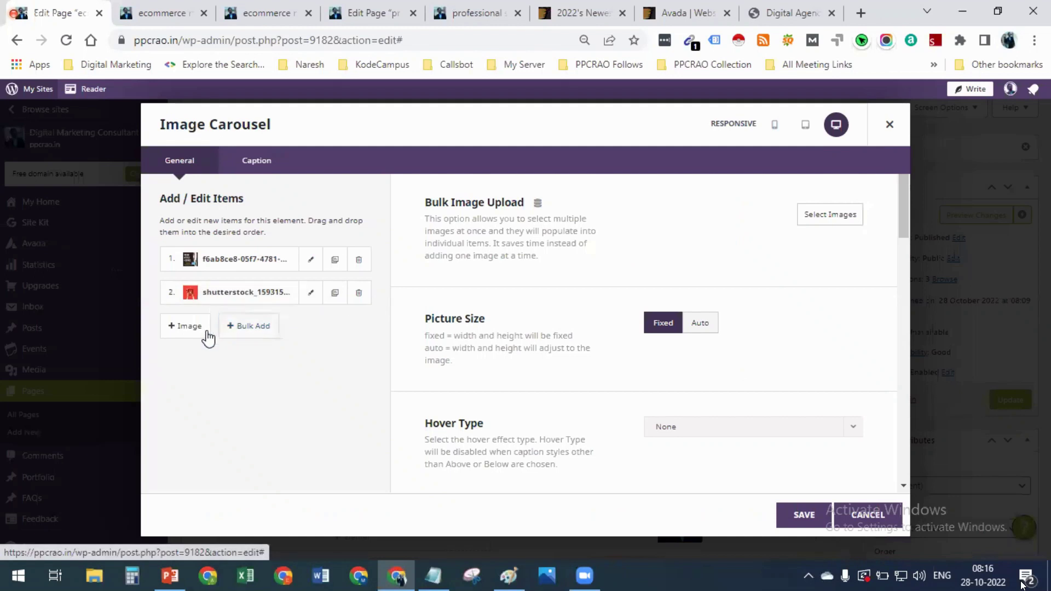
{"action": "left_click", "coordinate": [191, 327]}
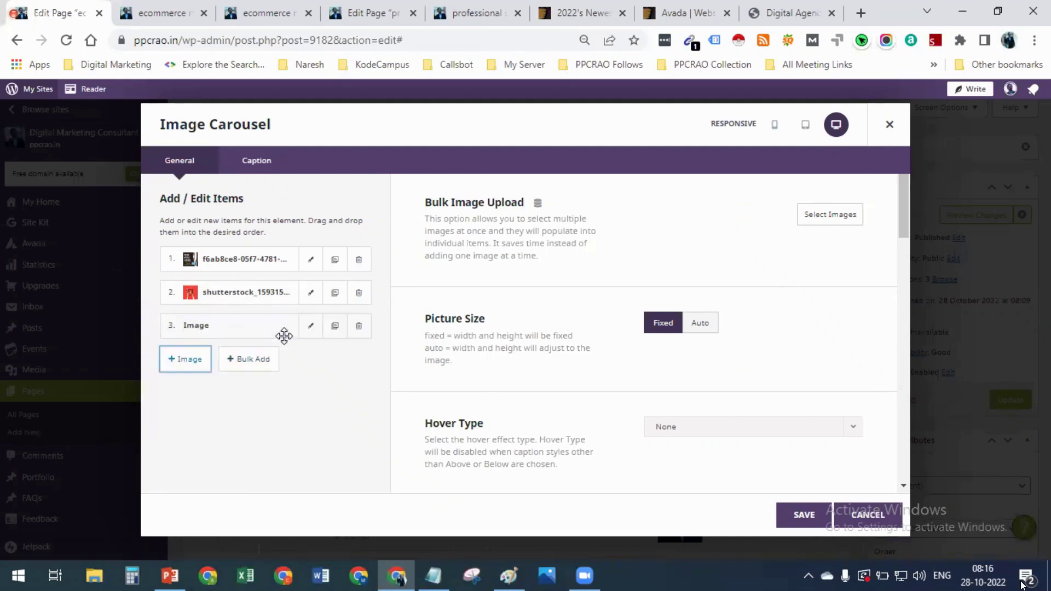
Delete the empty third item from the image carousel and bulk add the pumpkin image unnamed.gif from the media library
{"action": "left_click", "coordinate": [308, 328]}
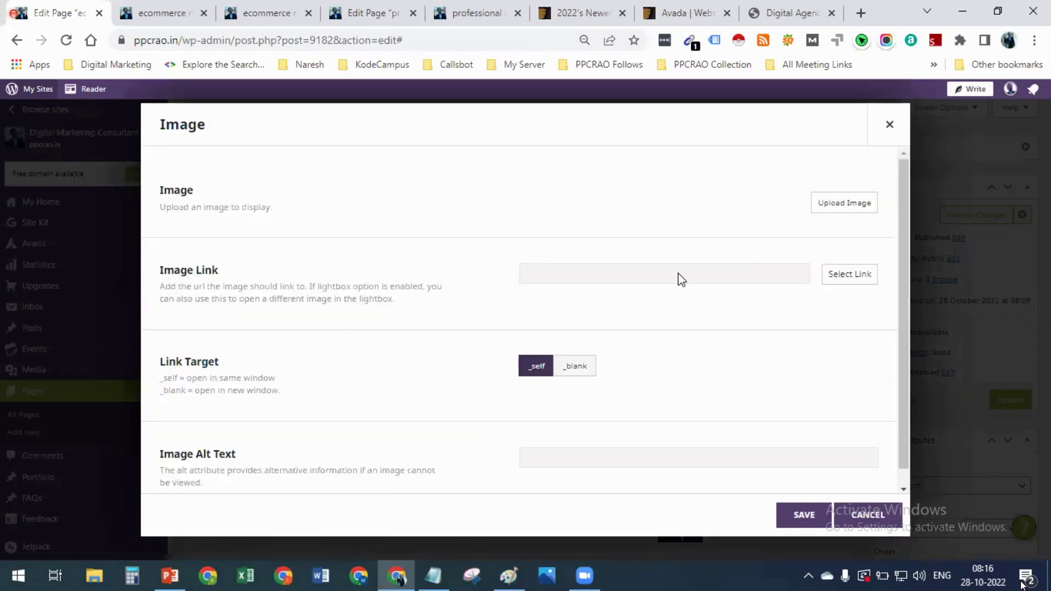
{"action": "left_click", "coordinate": [867, 515]}
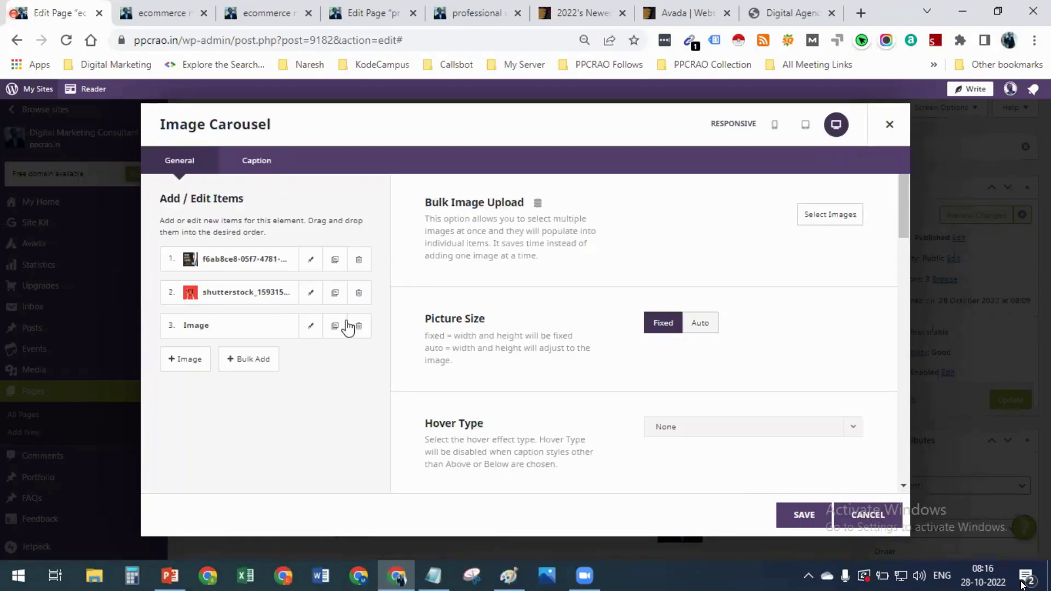
{"action": "left_click", "coordinate": [362, 329]}
{"action": "left_click", "coordinate": [257, 334]}
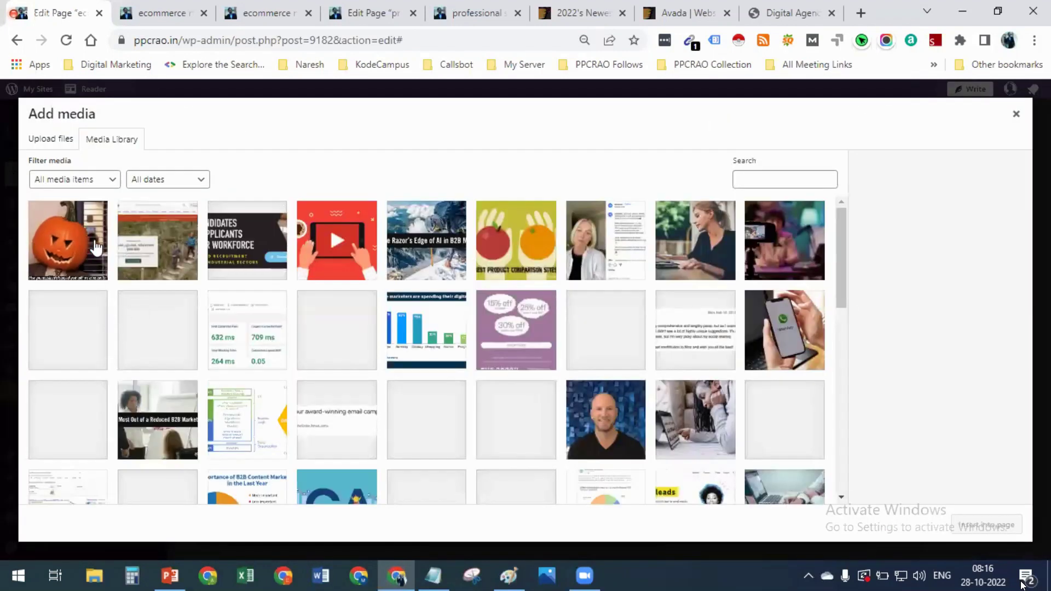
{"action": "left_click", "coordinate": [68, 241]}
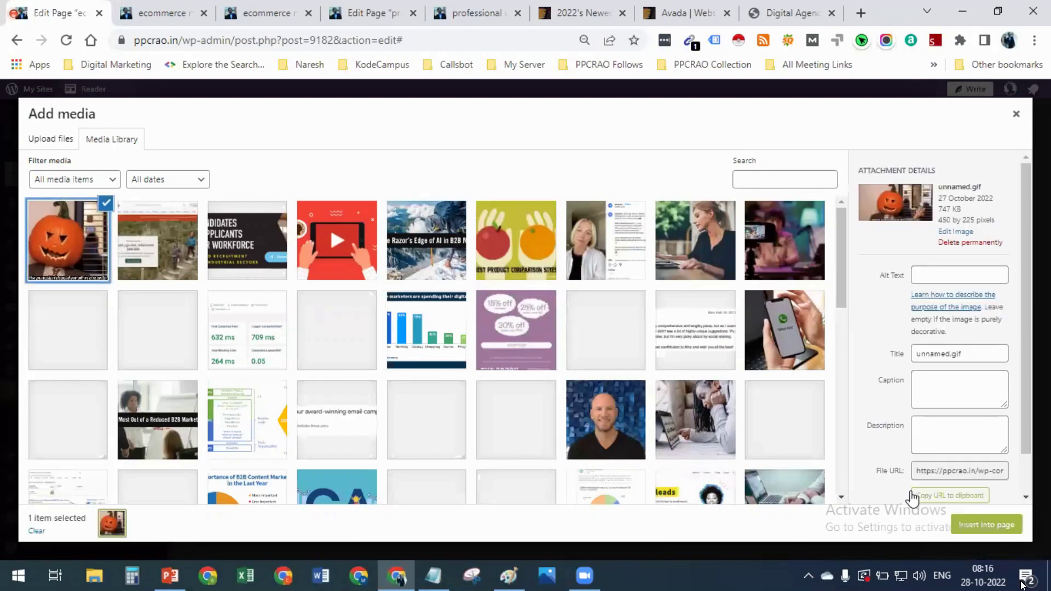
{"action": "left_click", "coordinate": [975, 531]}
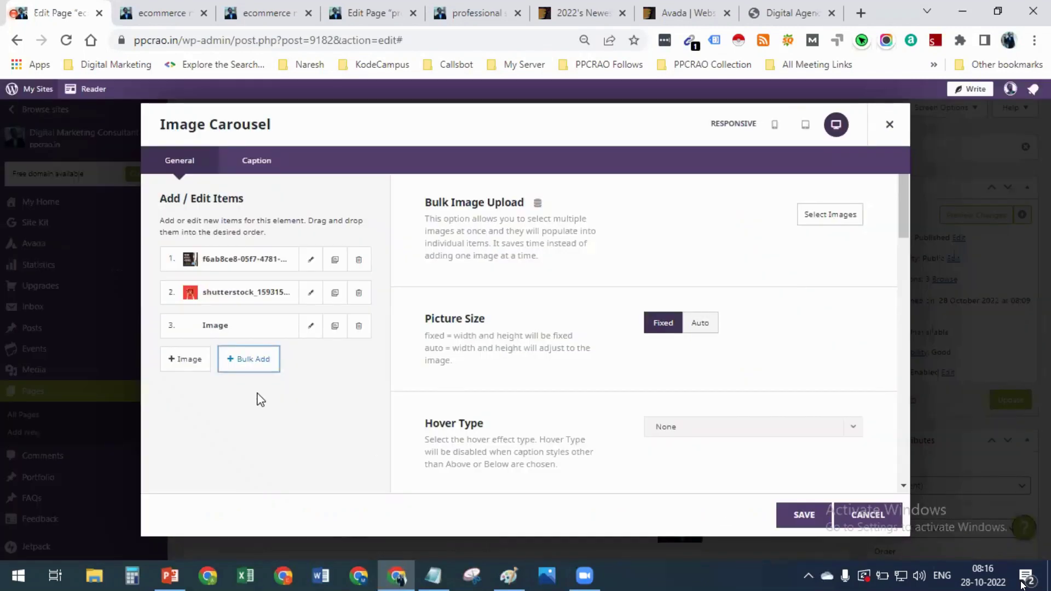
Bulk add the "Best Product Comparison Sites" fruit image and the How-does-an-app-like-WhatsApp-work diagram to the image carousel
{"action": "left_click", "coordinate": [252, 362]}
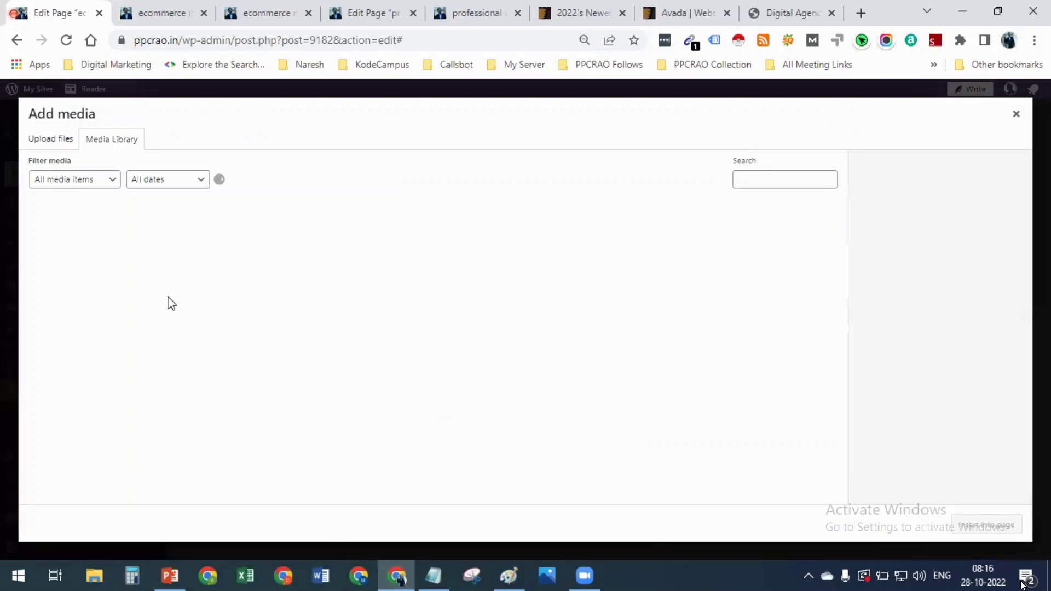
{"action": "left_click", "coordinate": [516, 241]}
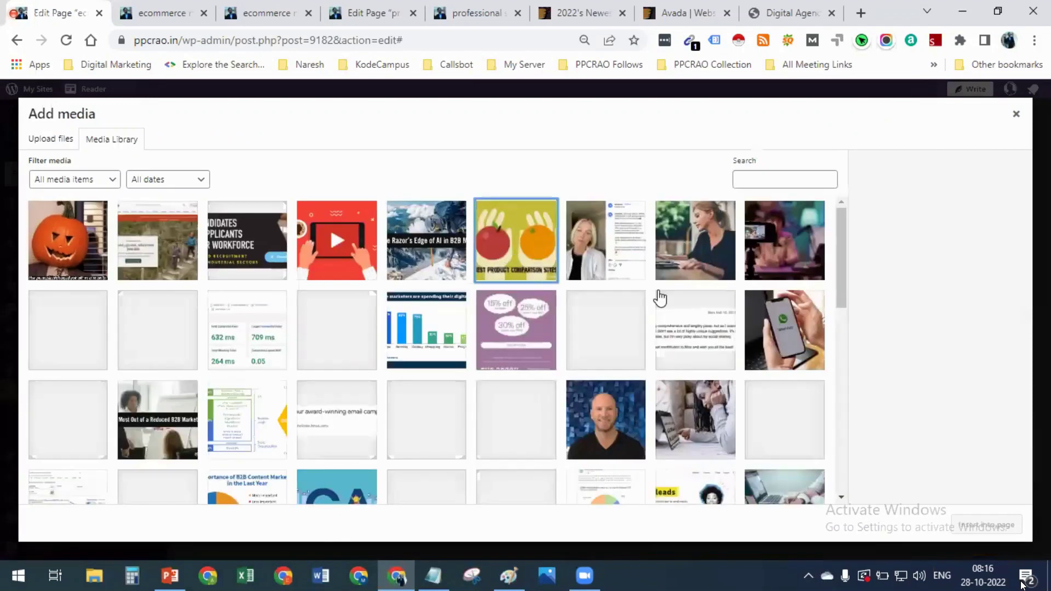
{"action": "left_click", "coordinate": [1017, 526]}
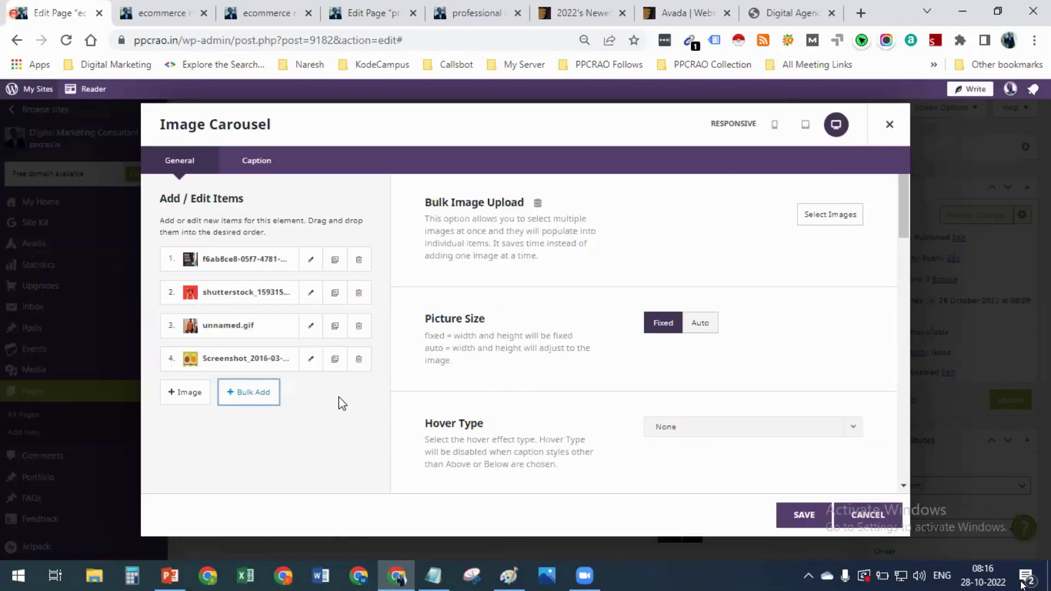
{"action": "left_click", "coordinate": [267, 396]}
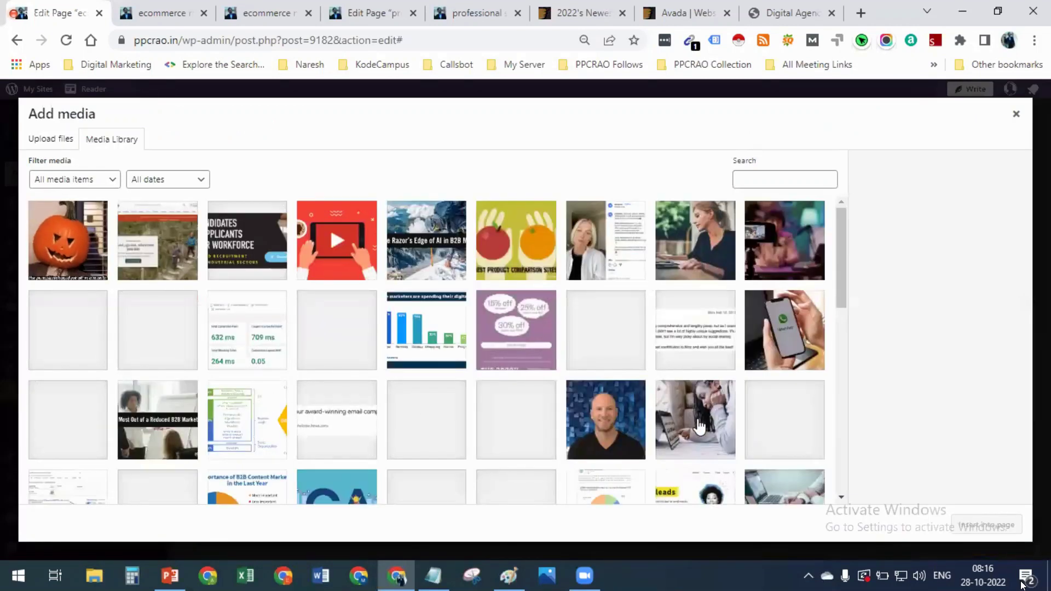
{"action": "scroll", "coordinate": [766, 460], "scroll_direction": "down", "scroll_amount": 4}
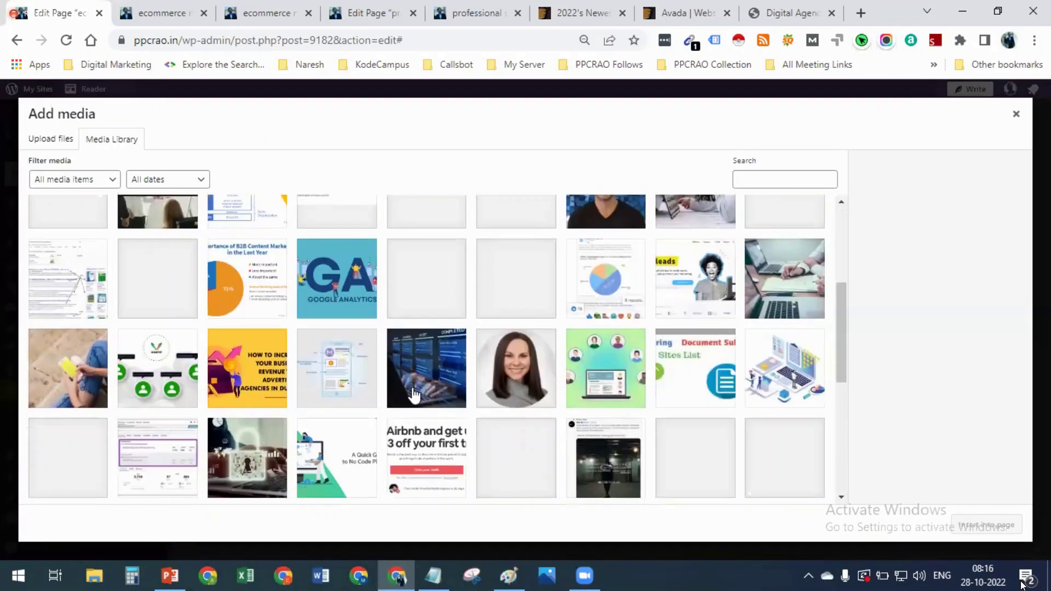
{"action": "left_click", "coordinate": [137, 384]}
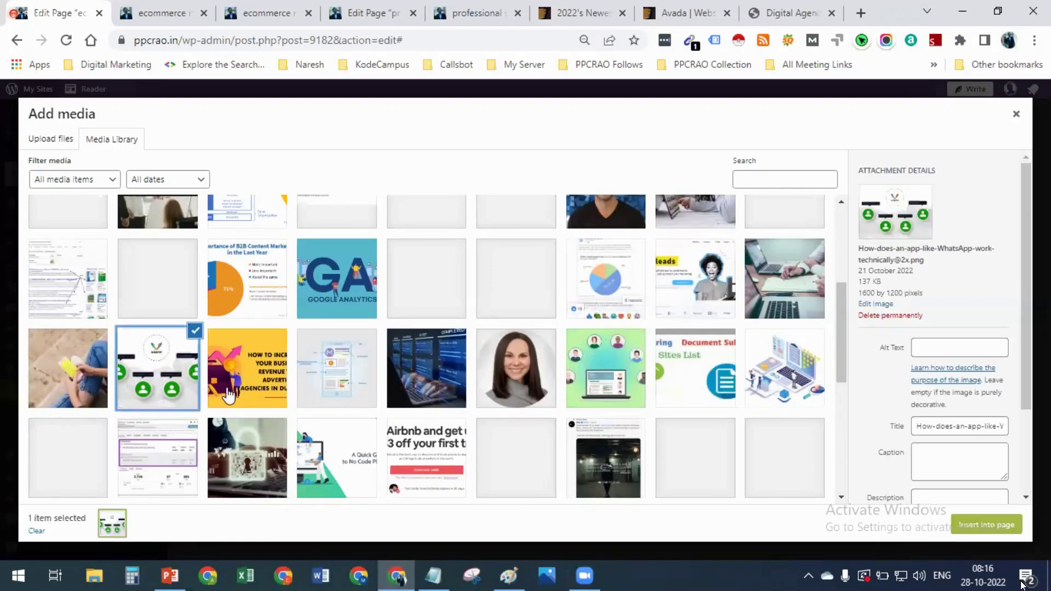
{"action": "left_click", "coordinate": [1002, 524]}
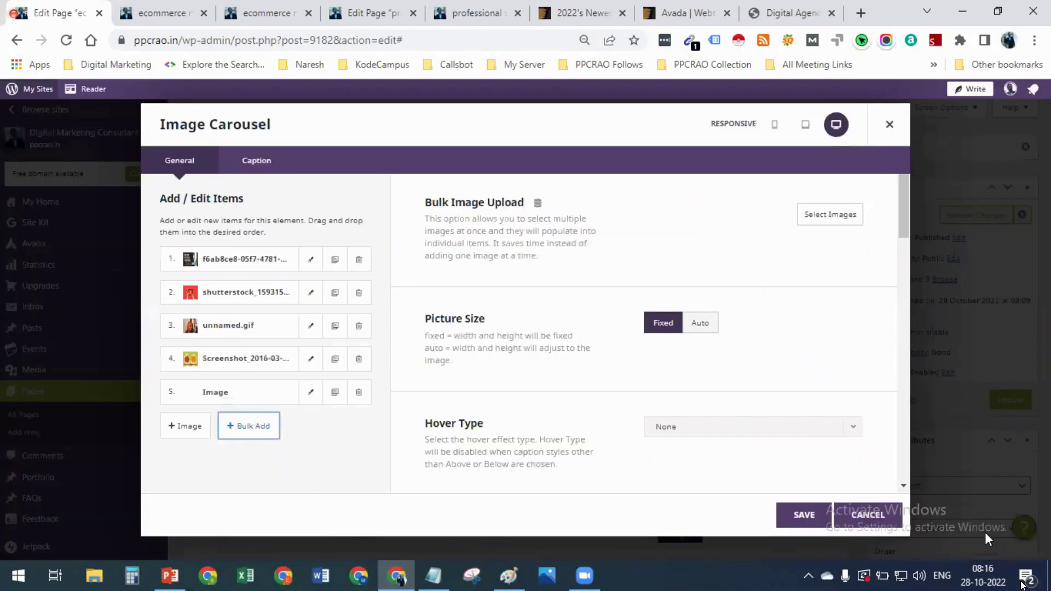
Save the image carousel settings and update the ecommerce marketing consultant page
{"action": "left_click", "coordinate": [808, 518]}
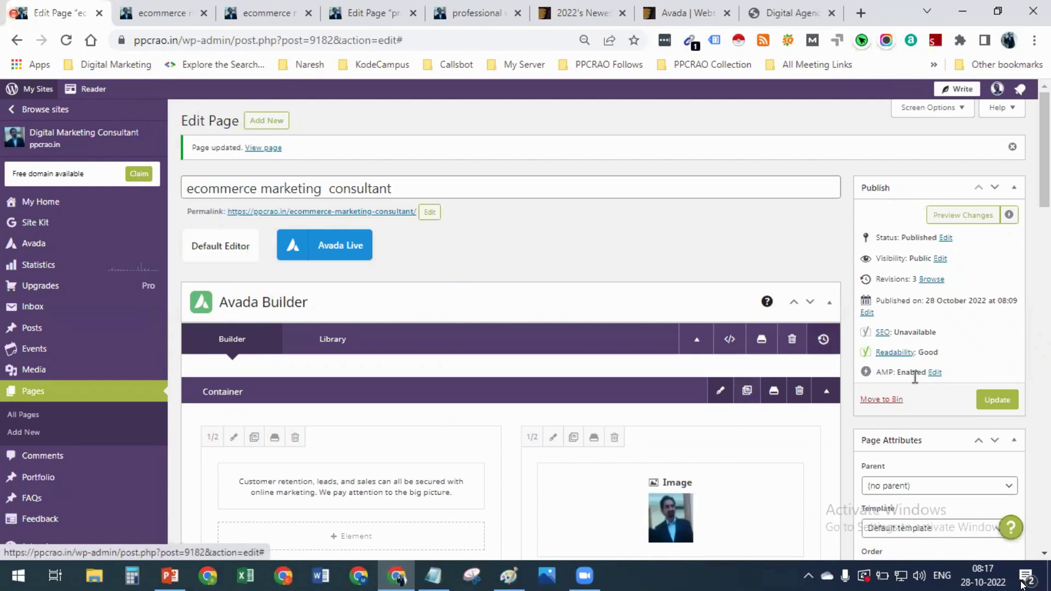
{"action": "scroll", "coordinate": [890, 481], "scroll_direction": "down", "scroll_amount": 3}
{"action": "scroll", "coordinate": [893, 482], "scroll_direction": "down", "scroll_amount": 2}
{"action": "left_click", "coordinate": [981, 549]}
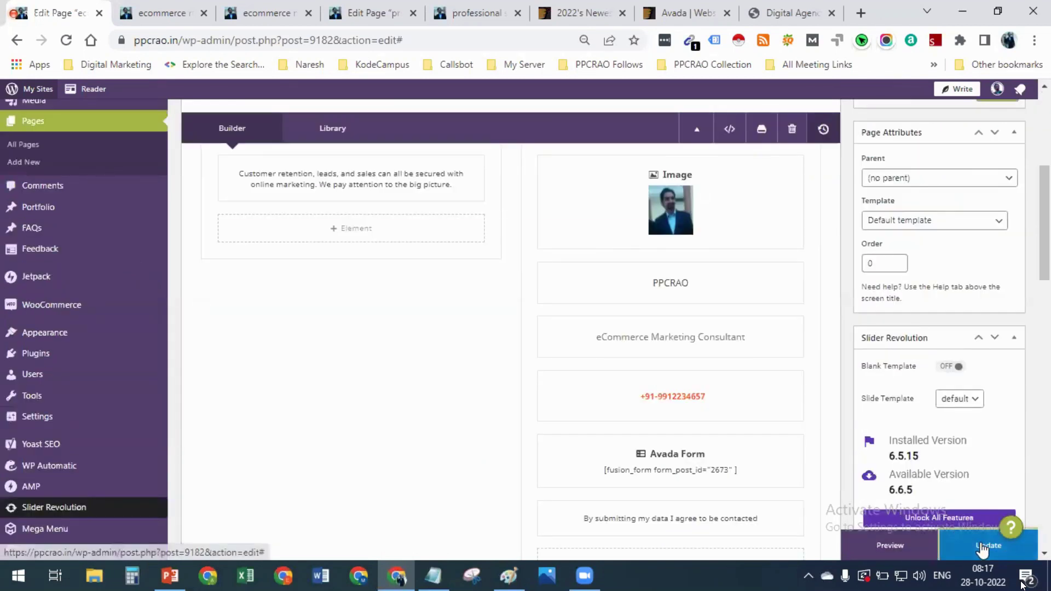
Reload the published ecommerce marketing consultant page and check the image carousel above the footer
{"action": "left_click", "coordinate": [161, 11]}
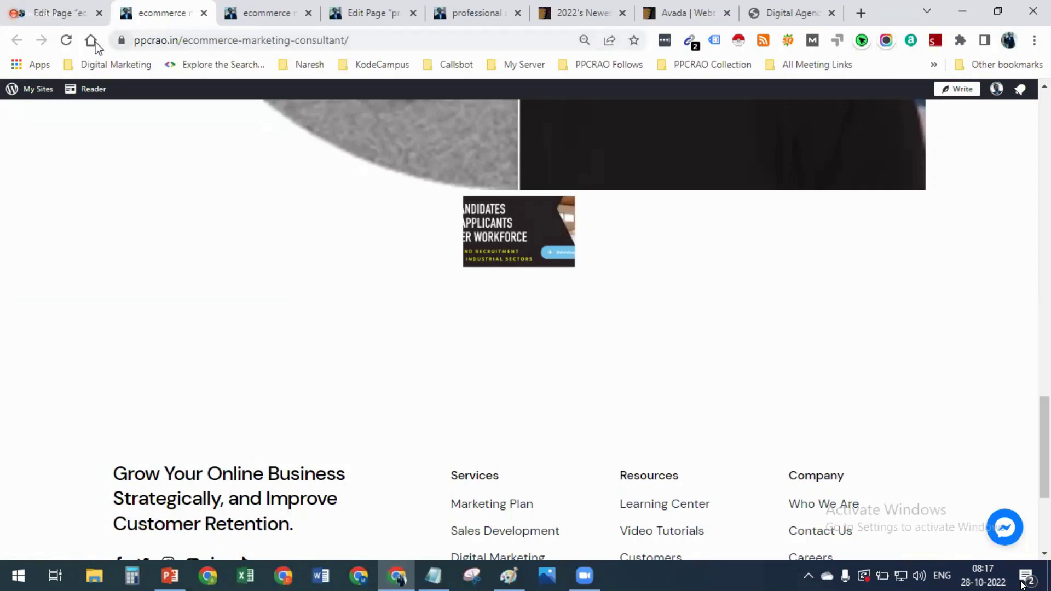
{"action": "left_click", "coordinate": [66, 40]}
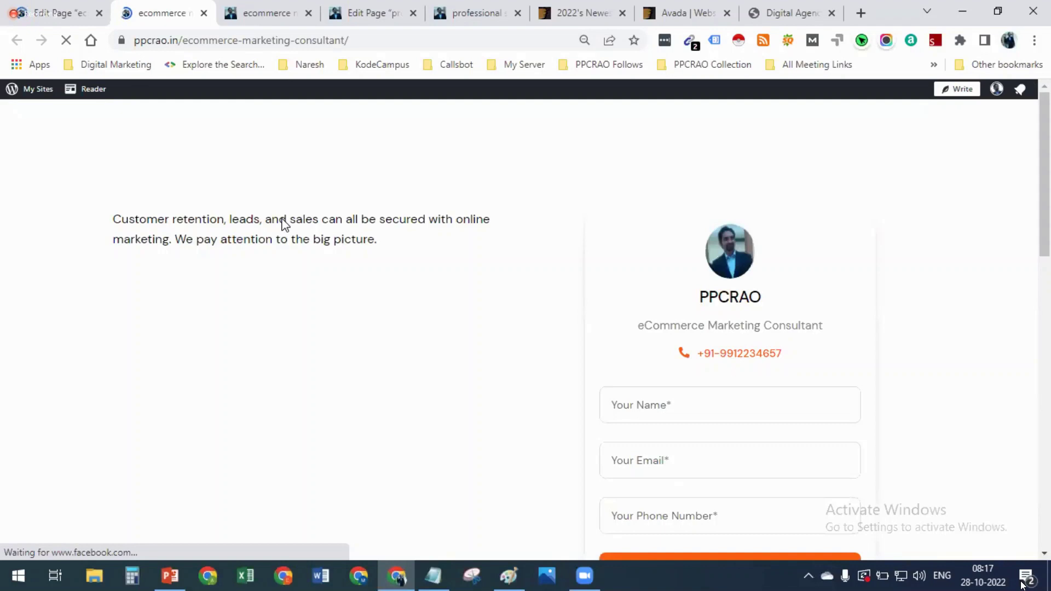
{"action": "scroll", "coordinate": [392, 242], "scroll_direction": "down", "scroll_amount": 5}
{"action": "scroll", "coordinate": [392, 242], "scroll_direction": "down", "scroll_amount": 10}
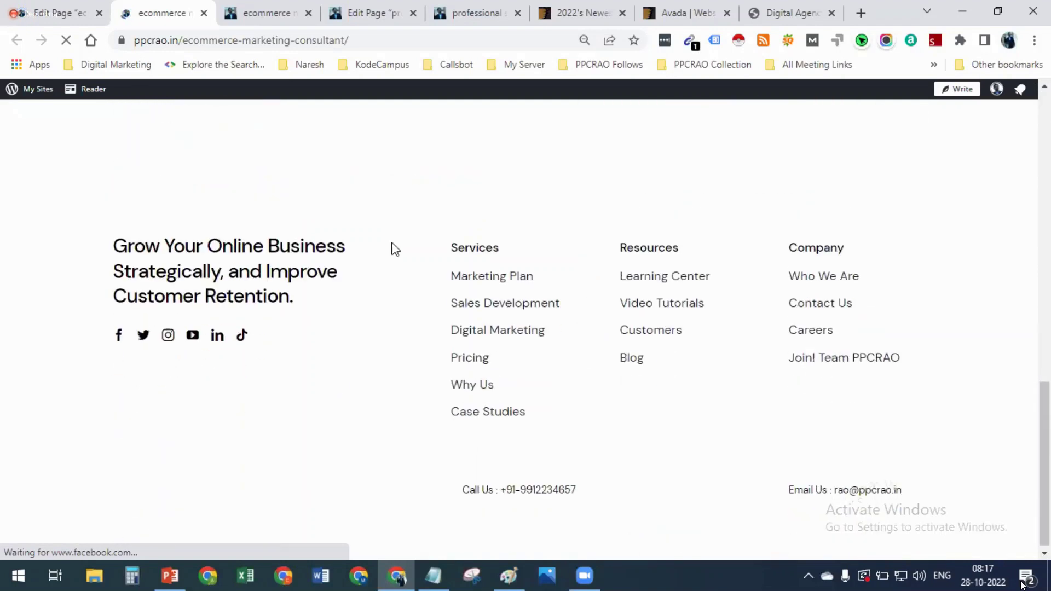
{"action": "scroll", "coordinate": [392, 244], "scroll_direction": "down", "scroll_amount": 10}
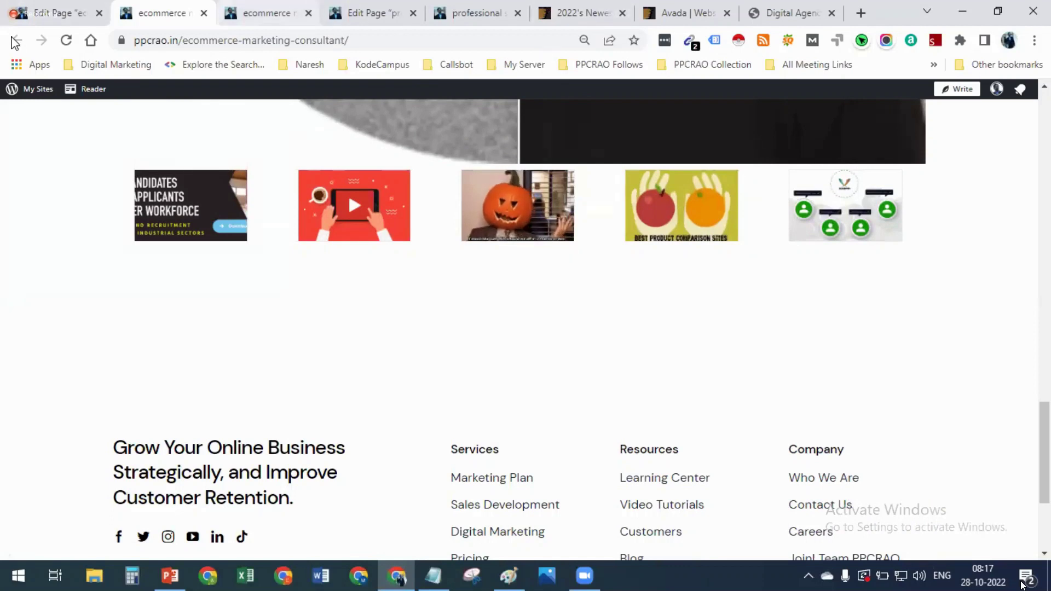
Return to the page editor and delete the image carousel and the two elements above it from the full-width column
{"action": "left_click", "coordinate": [58, 8]}
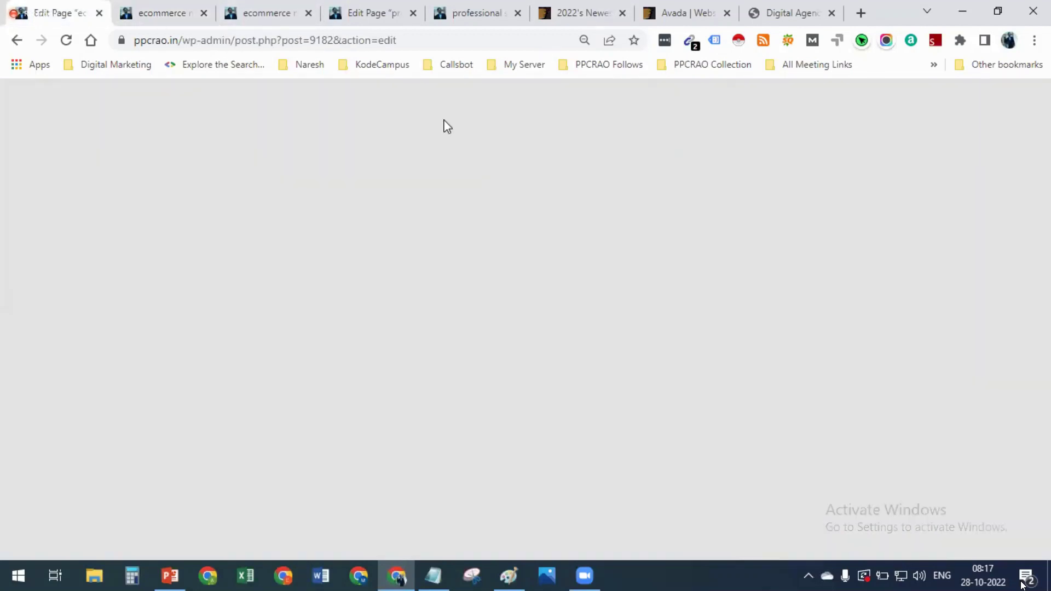
{"action": "scroll", "coordinate": [419, 372], "scroll_direction": "down", "scroll_amount": 6}
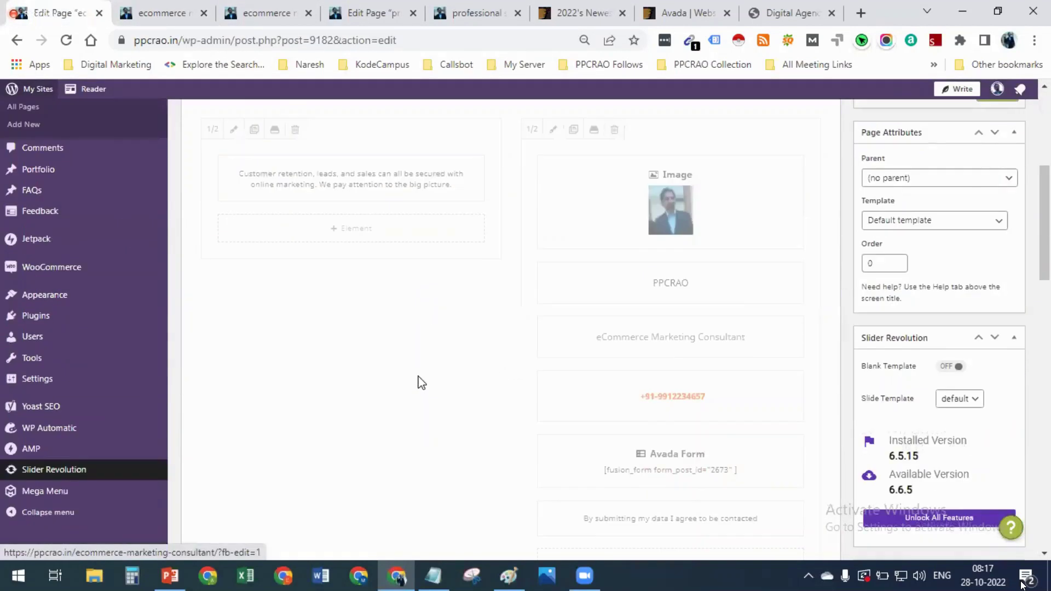
{"action": "scroll", "coordinate": [418, 369], "scroll_direction": "down", "scroll_amount": 10}
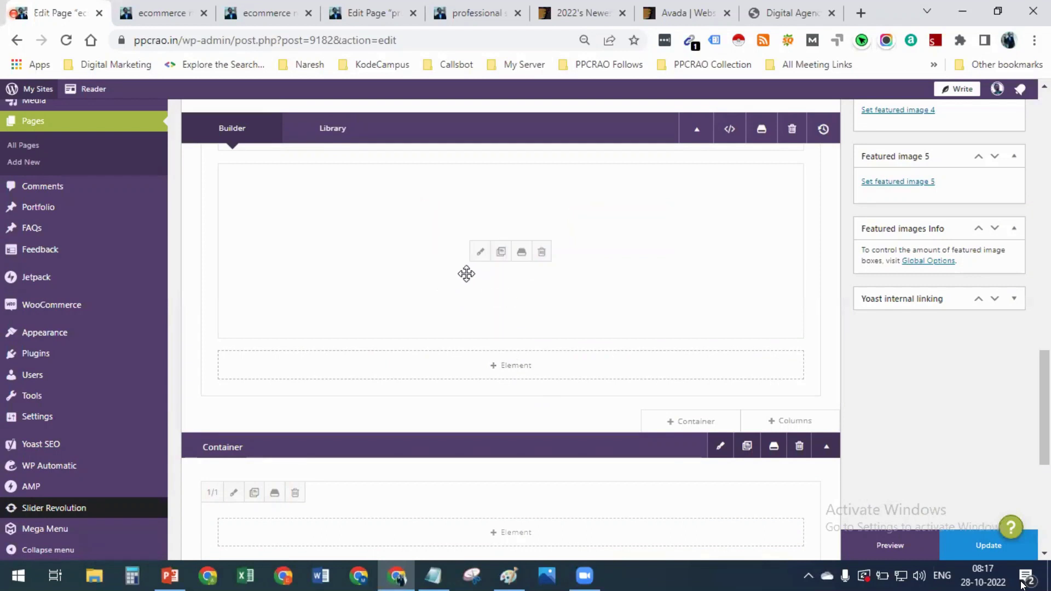
{"action": "left_click", "coordinate": [541, 253]}
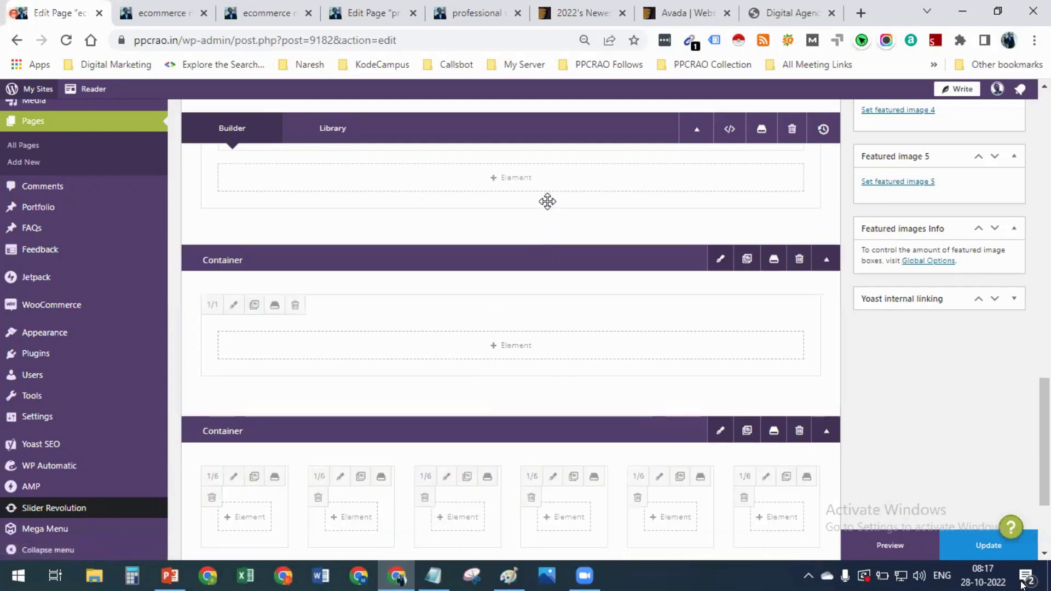
{"action": "scroll", "coordinate": [630, 239], "scroll_direction": "up", "scroll_amount": 3}
{"action": "mouse_move", "coordinate": [766, 237]}
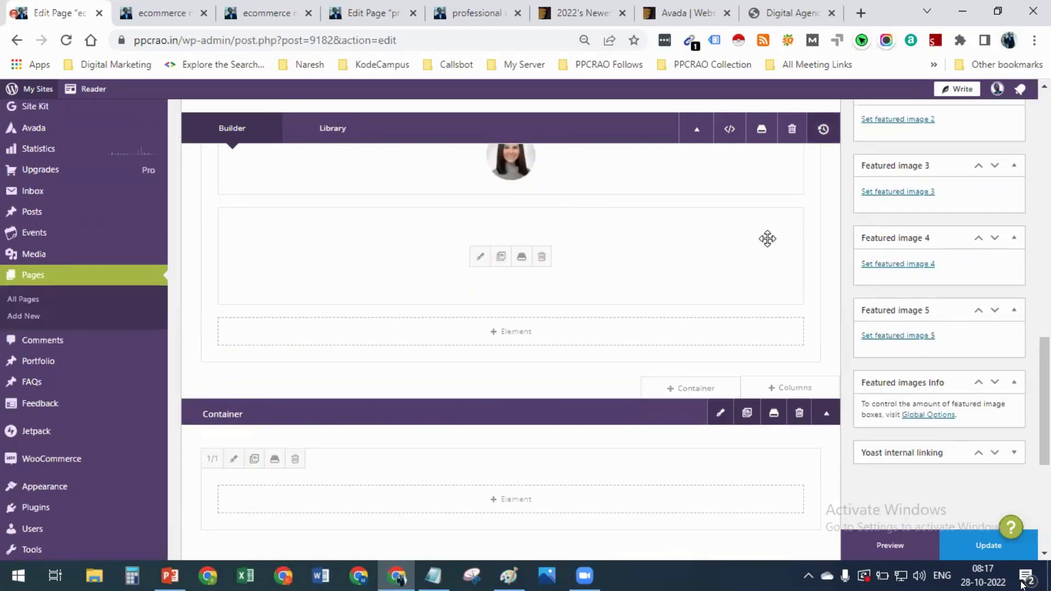
{"action": "left_click", "coordinate": [541, 257]}
{"action": "scroll", "coordinate": [520, 229], "scroll_direction": "up", "scroll_amount": 3}
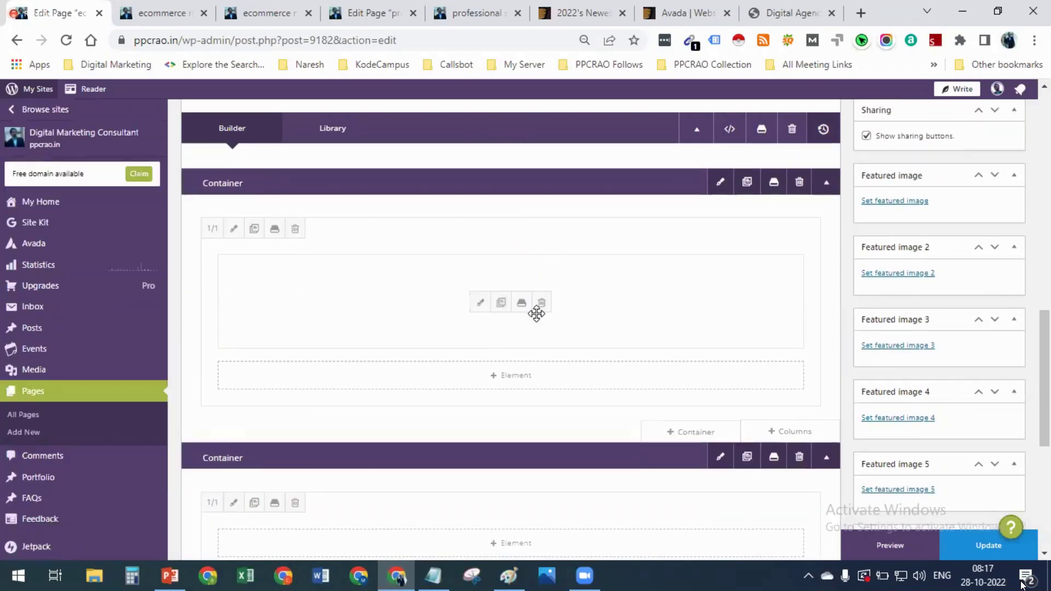
{"action": "left_click", "coordinate": [542, 309]}
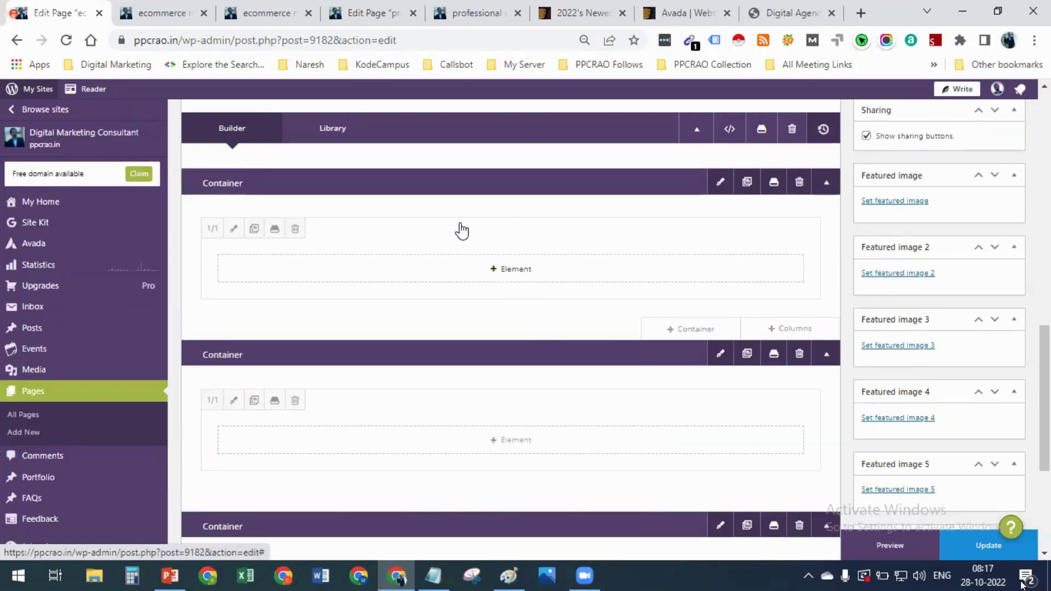
Open the element selection for the emptied full-width column and examine the available design elements
{"action": "left_click", "coordinate": [505, 278]}
{"action": "scroll", "coordinate": [515, 339], "scroll_direction": "down", "scroll_amount": 3}
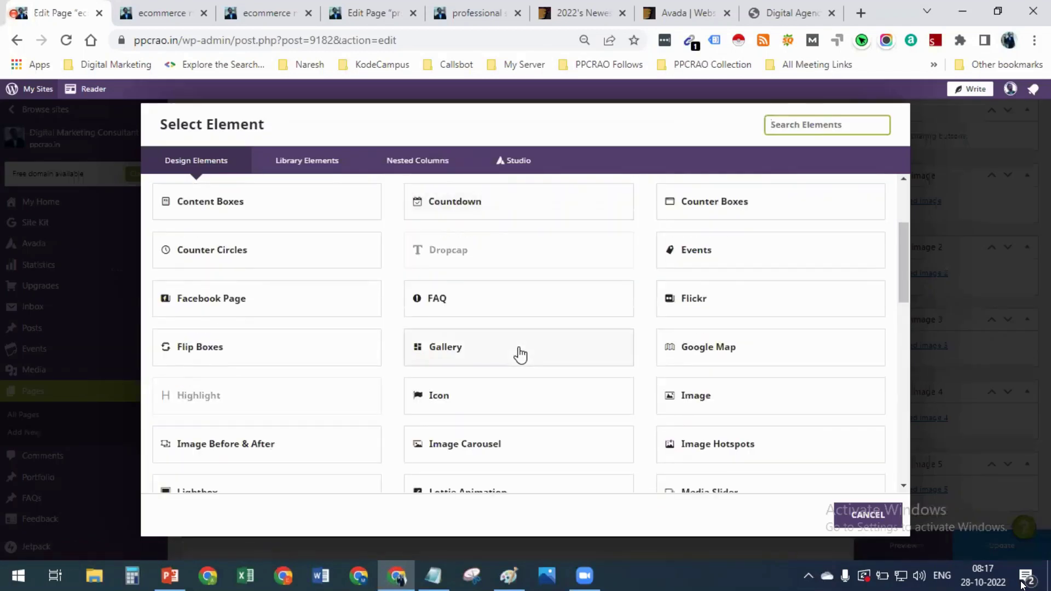
{"action": "scroll", "coordinate": [525, 356], "scroll_direction": "down", "scroll_amount": 3}
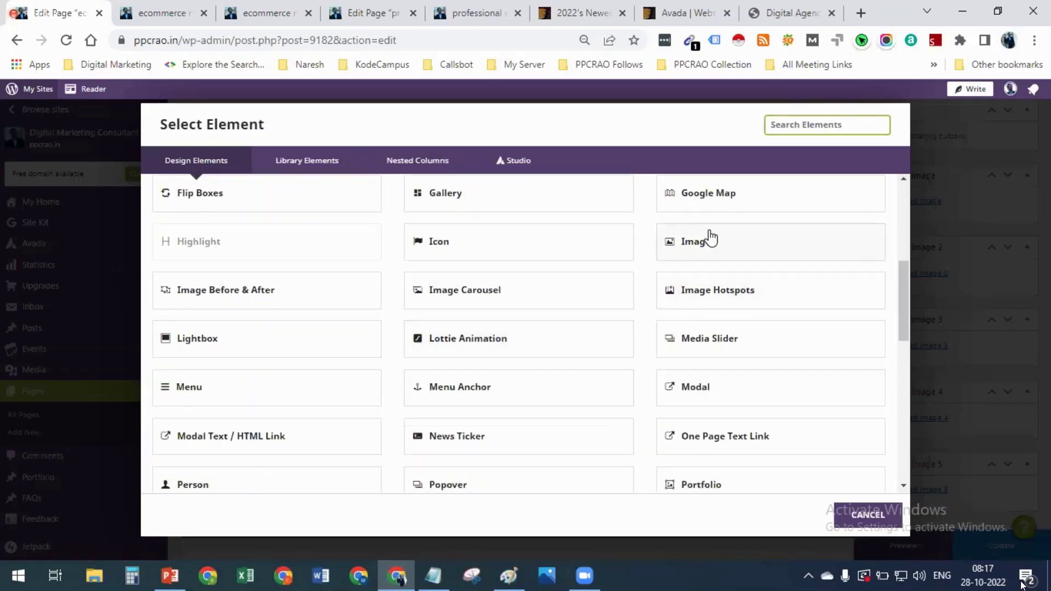
{"action": "scroll", "coordinate": [712, 324], "scroll_direction": "down", "scroll_amount": 1}
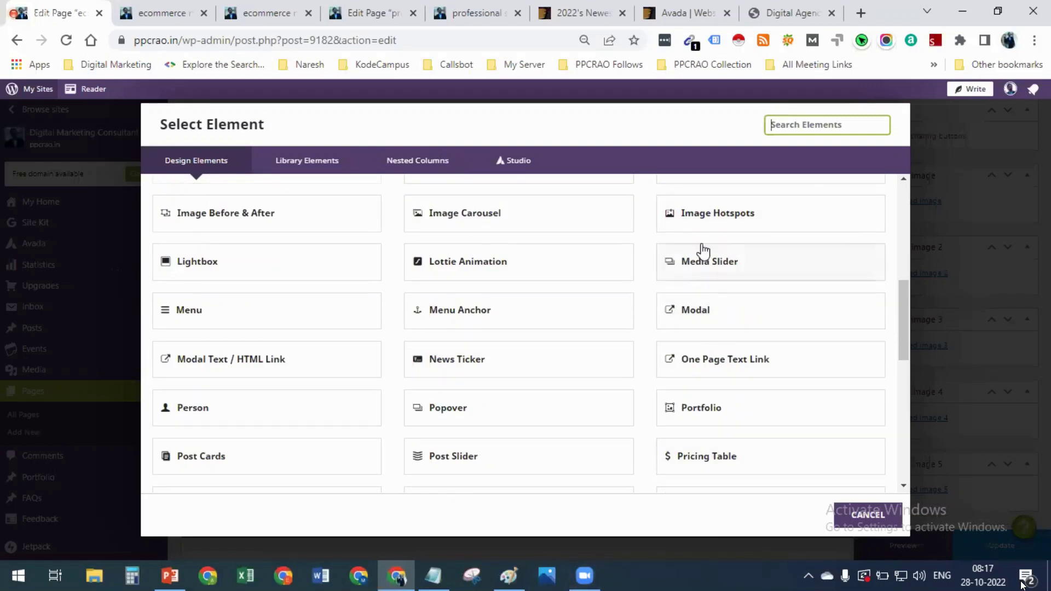
{"action": "scroll", "coordinate": [258, 445], "scroll_direction": "down", "scroll_amount": 2}
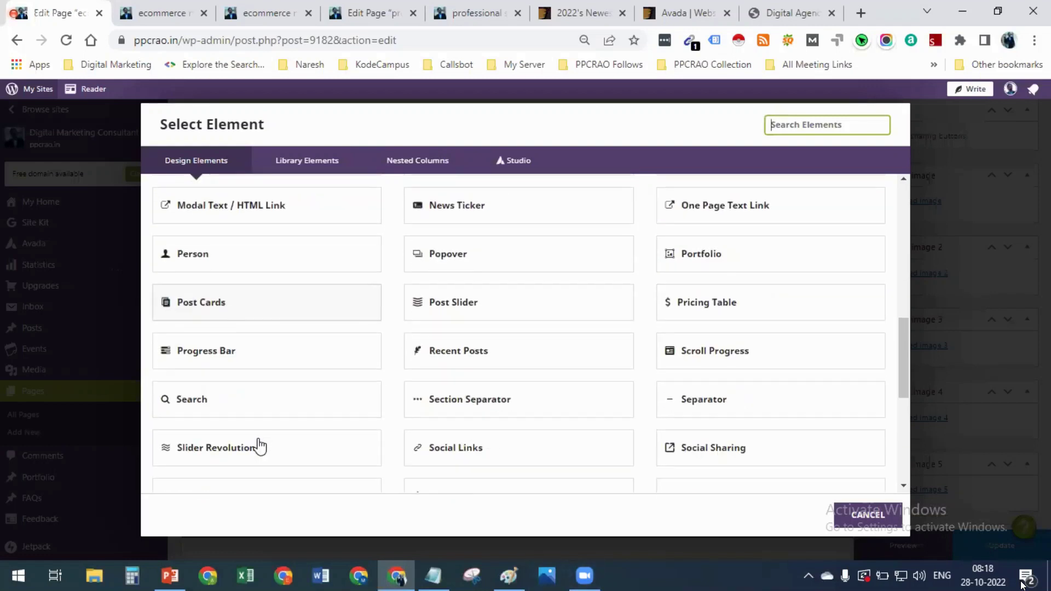
{"action": "scroll", "coordinate": [493, 339], "scroll_direction": "down", "scroll_amount": 2}
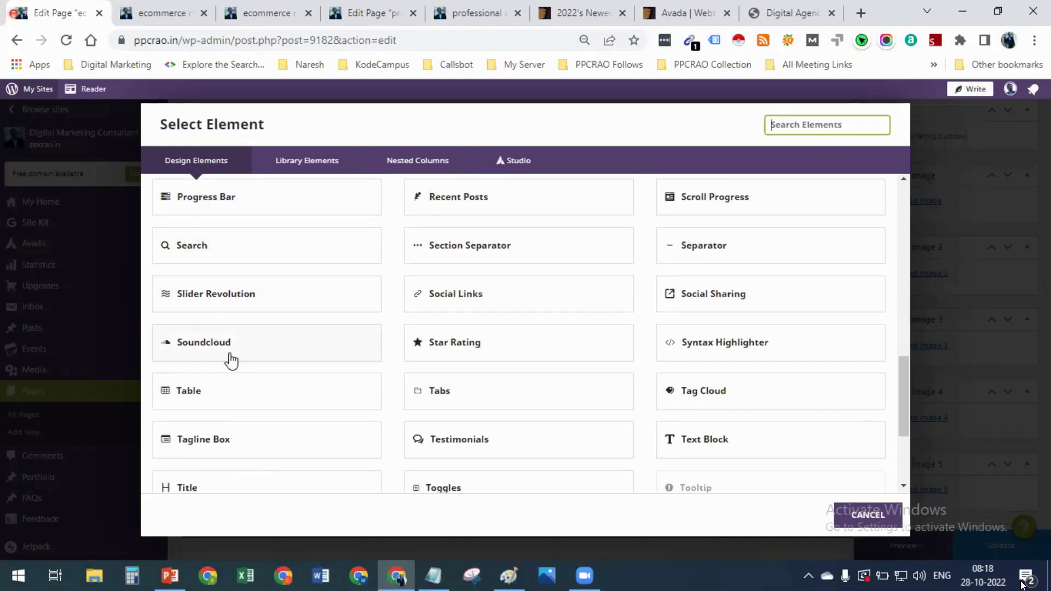
{"action": "scroll", "coordinate": [257, 366], "scroll_direction": "down", "scroll_amount": 2}
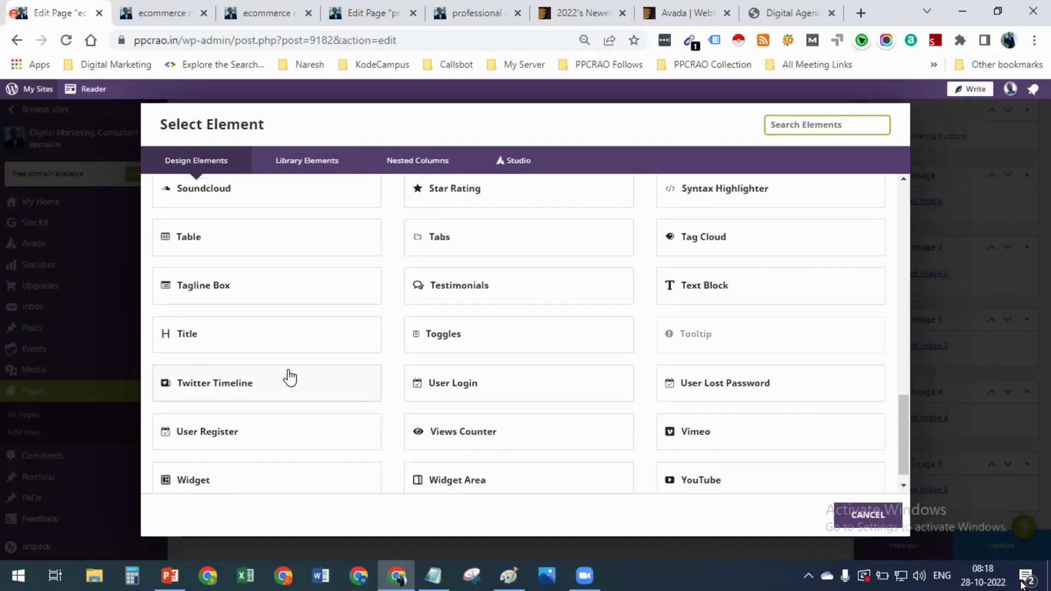
{"action": "scroll", "coordinate": [569, 354], "scroll_direction": "down", "scroll_amount": 1}
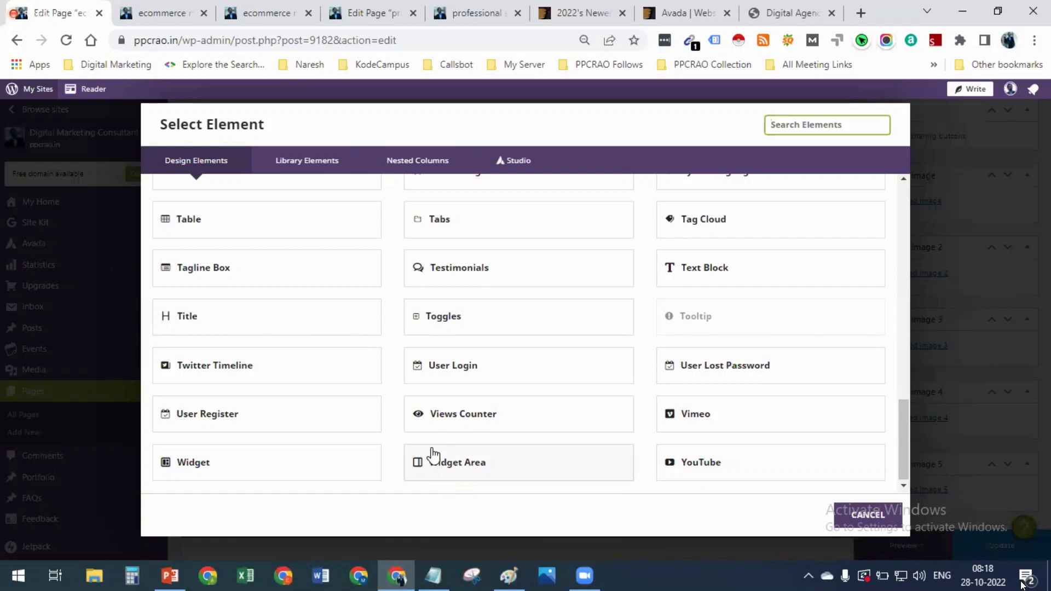
{"action": "scroll", "coordinate": [255, 342], "scroll_direction": "up", "scroll_amount": 2}
{"action": "scroll", "coordinate": [255, 342], "scroll_direction": "up", "scroll_amount": 10}
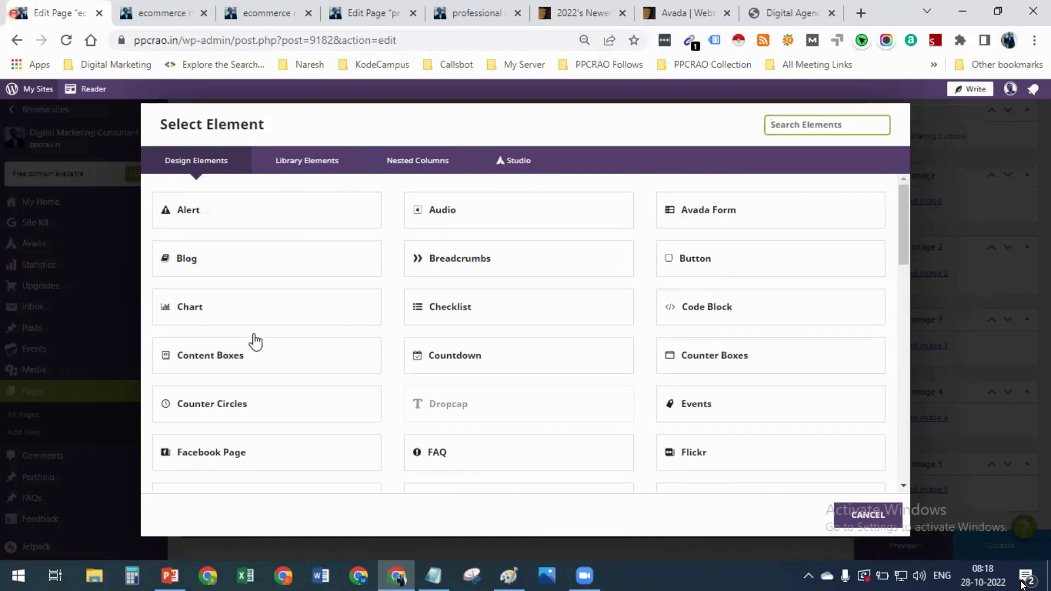
Look through the library elements, the nested column layouts and the Studio elements available for the column
{"action": "left_click", "coordinate": [346, 162]}
{"action": "left_click", "coordinate": [416, 162]}
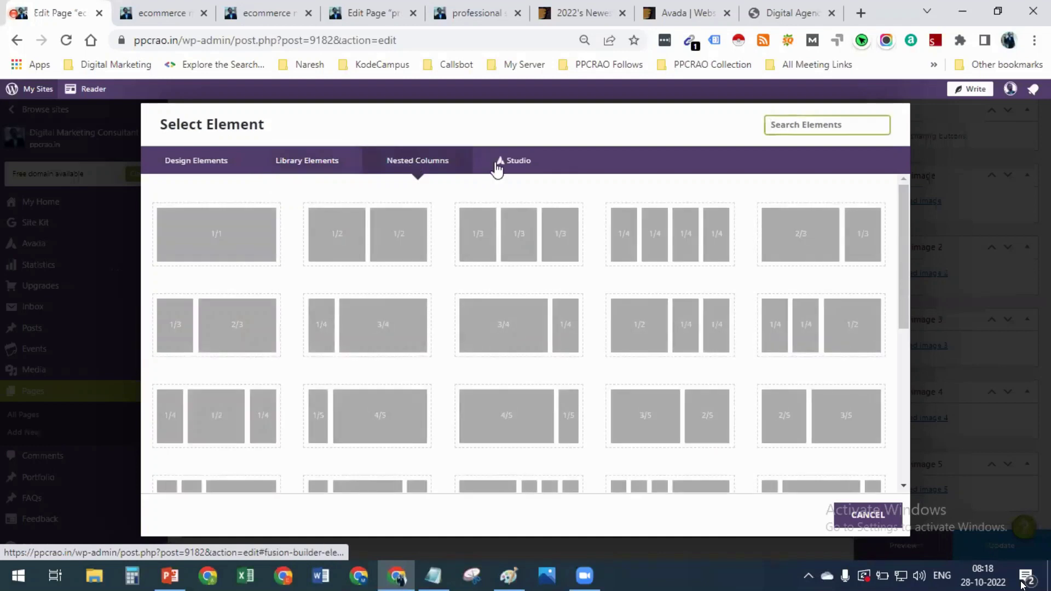
{"action": "scroll", "coordinate": [514, 452], "scroll_direction": "down", "scroll_amount": 5}
{"action": "left_click", "coordinate": [509, 160]}
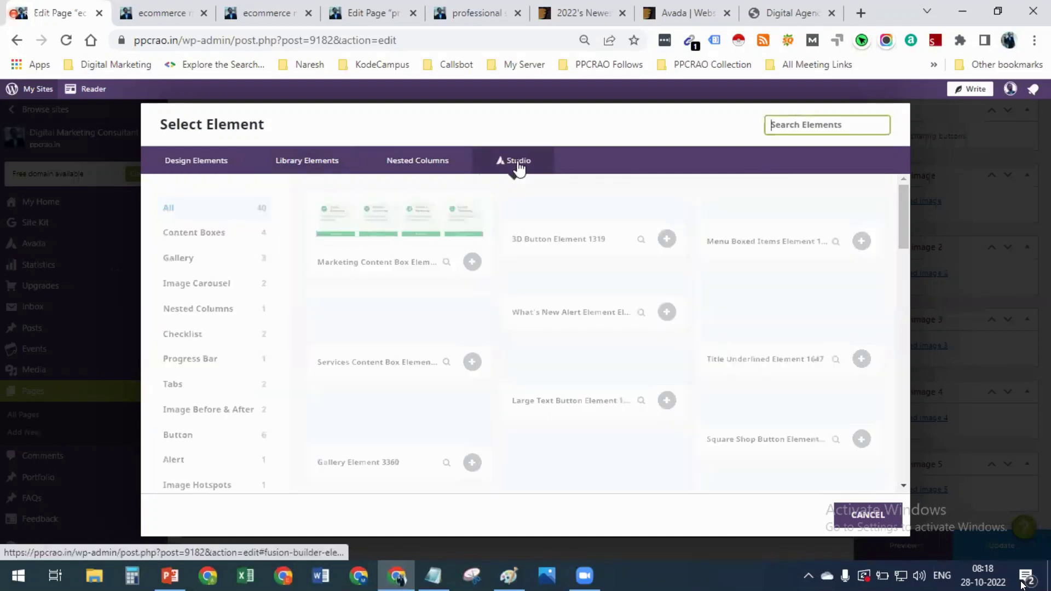
Look through all Studio elements and examine the Counter Boxes, Image Before & After and Tabs categories
{"action": "scroll", "coordinate": [446, 335], "scroll_direction": "down", "scroll_amount": 10}
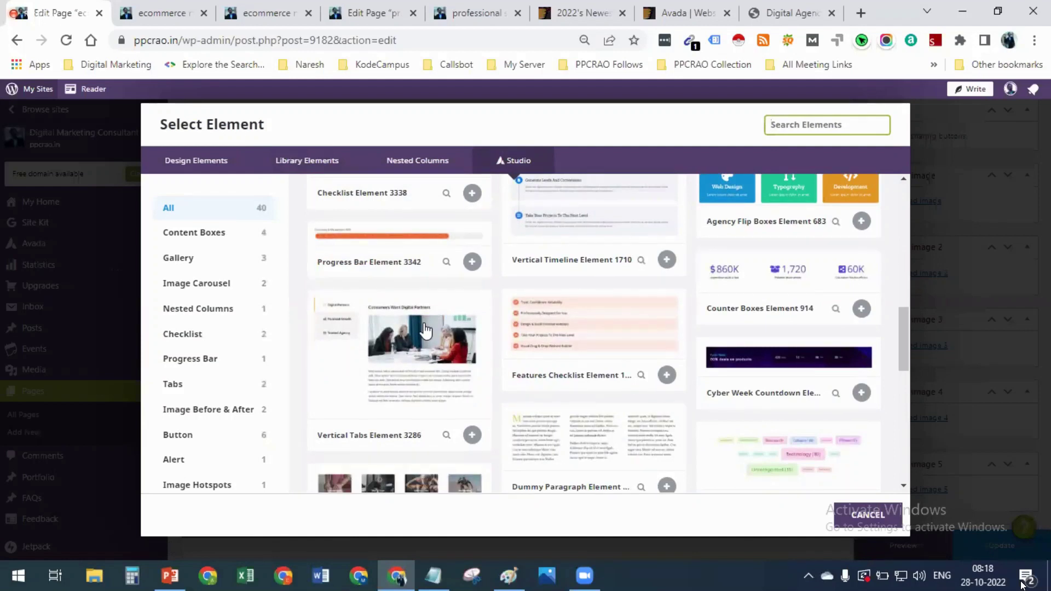
{"action": "scroll", "coordinate": [356, 297], "scroll_direction": "down", "scroll_amount": 4}
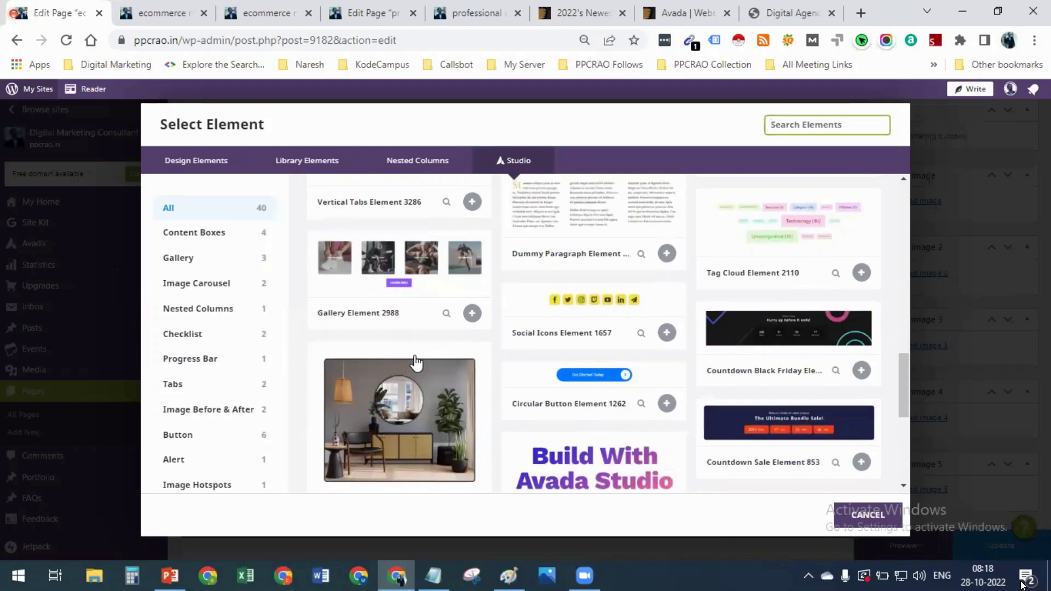
{"action": "scroll", "coordinate": [416, 362], "scroll_direction": "down", "scroll_amount": 5}
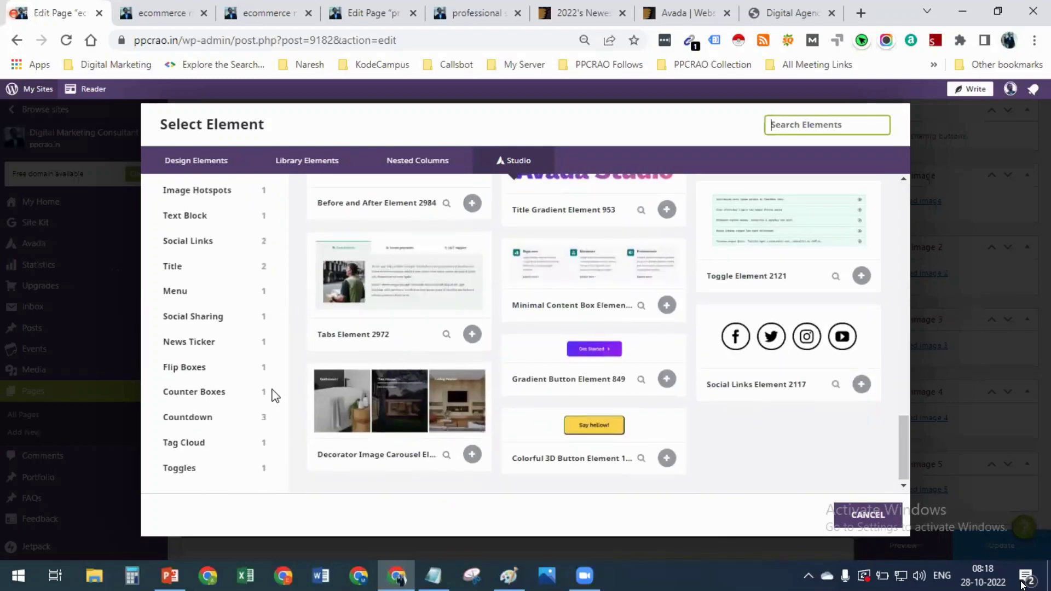
{"action": "left_click", "coordinate": [217, 398]}
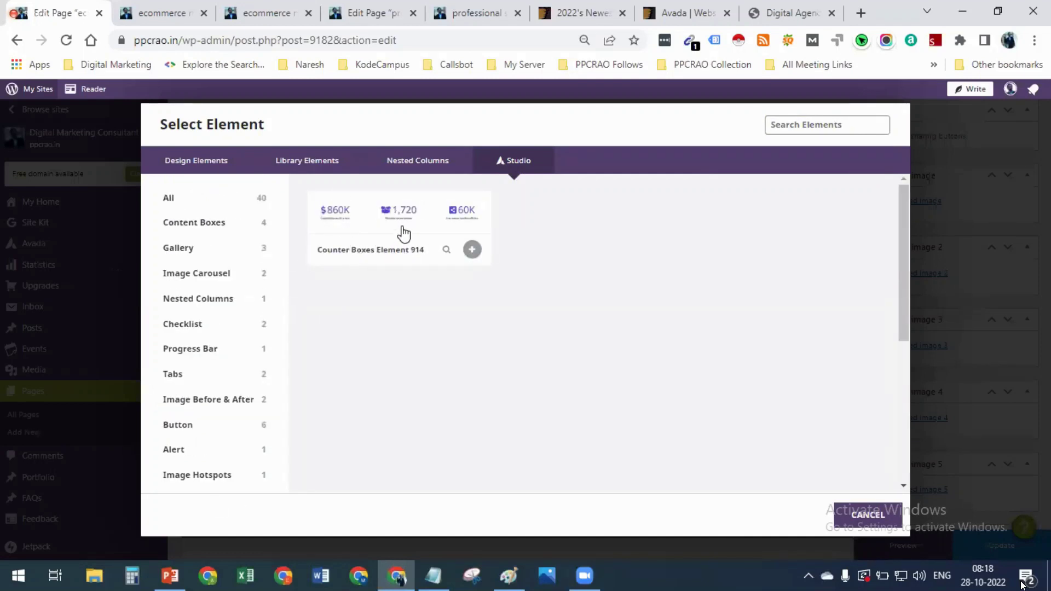
{"action": "left_click", "coordinate": [222, 402]}
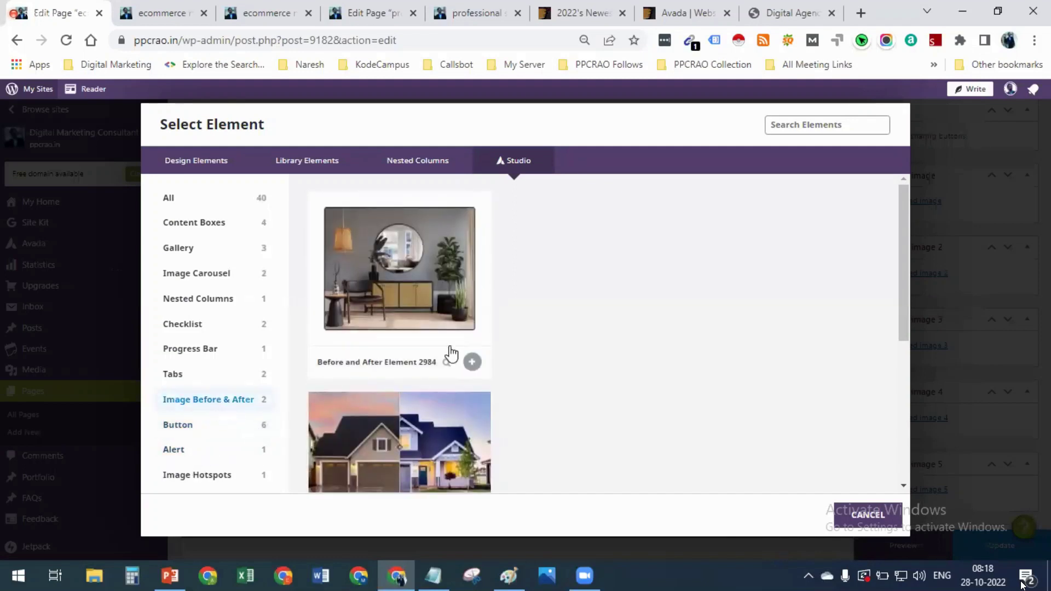
{"action": "scroll", "coordinate": [435, 334], "scroll_direction": "down", "scroll_amount": 4}
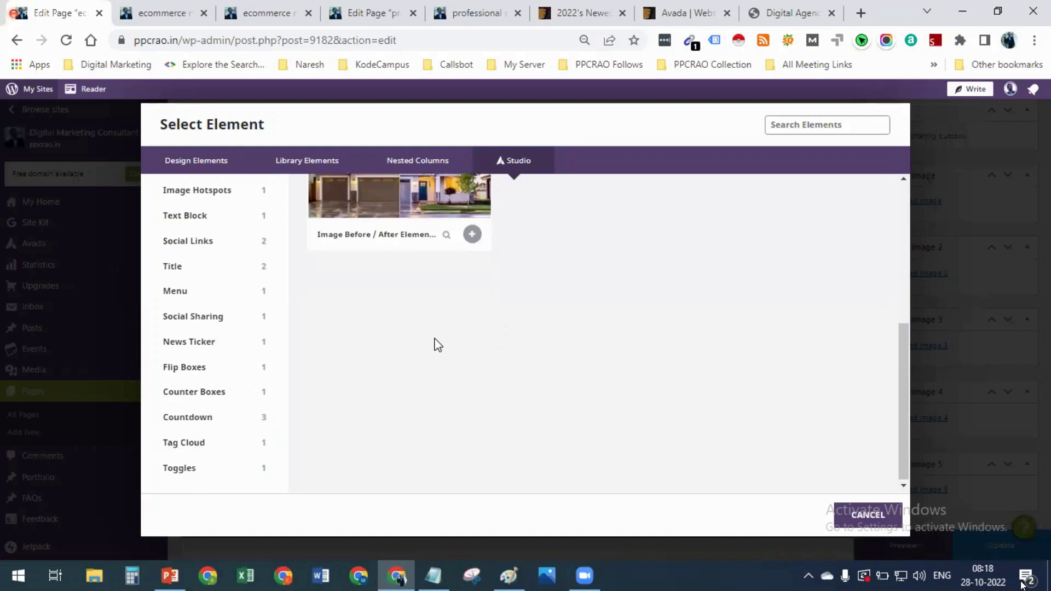
{"action": "scroll", "coordinate": [437, 343], "scroll_direction": "up", "scroll_amount": 4}
{"action": "left_click", "coordinate": [223, 323]}
{"action": "scroll", "coordinate": [448, 356], "scroll_direction": "up", "scroll_amount": 2}
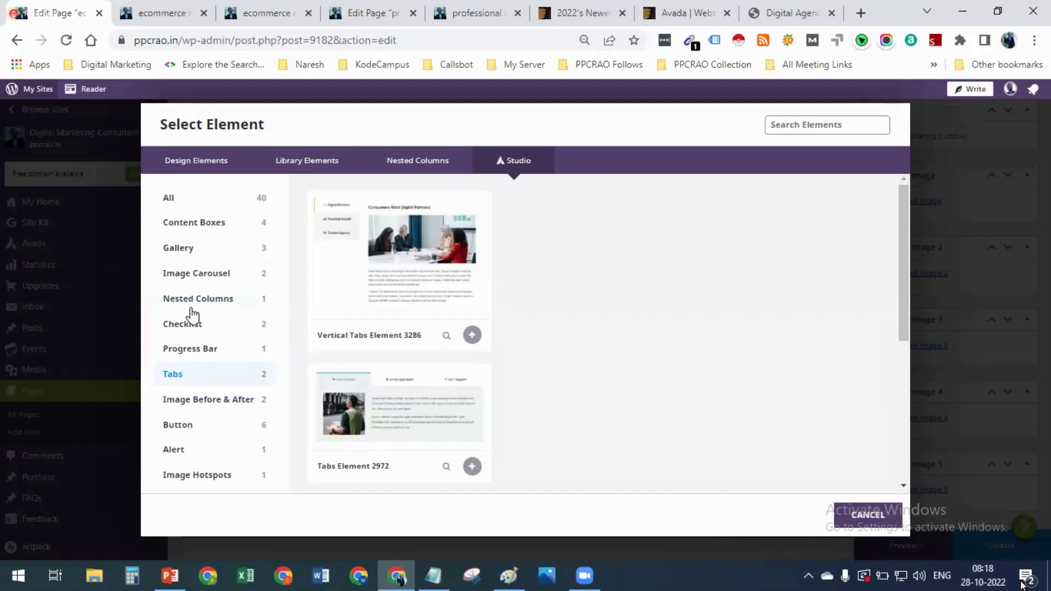
Examine the Studio designs for Content Boxes, Gallery, Image Carousel, Nested Columns, Checklist and Progress Bar
{"action": "left_click", "coordinate": [206, 230]}
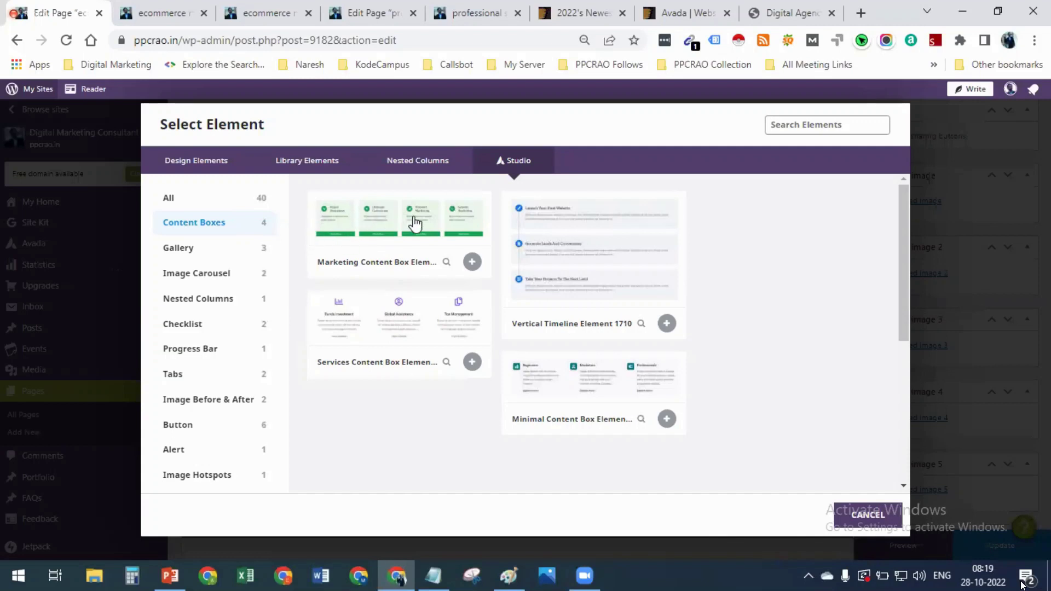
{"action": "left_click", "coordinate": [219, 250]}
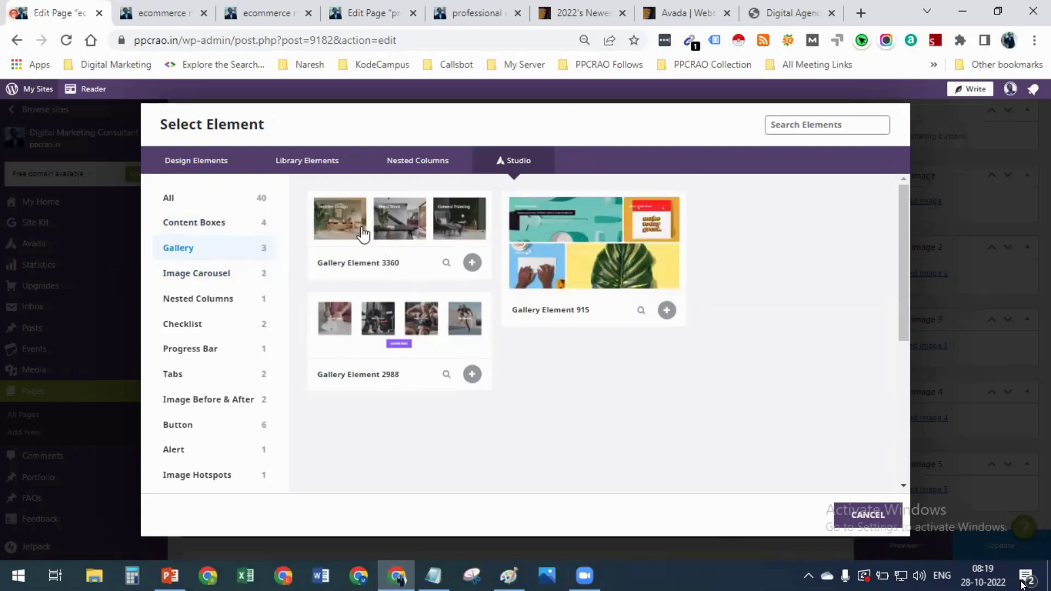
{"action": "left_click", "coordinate": [200, 273]}
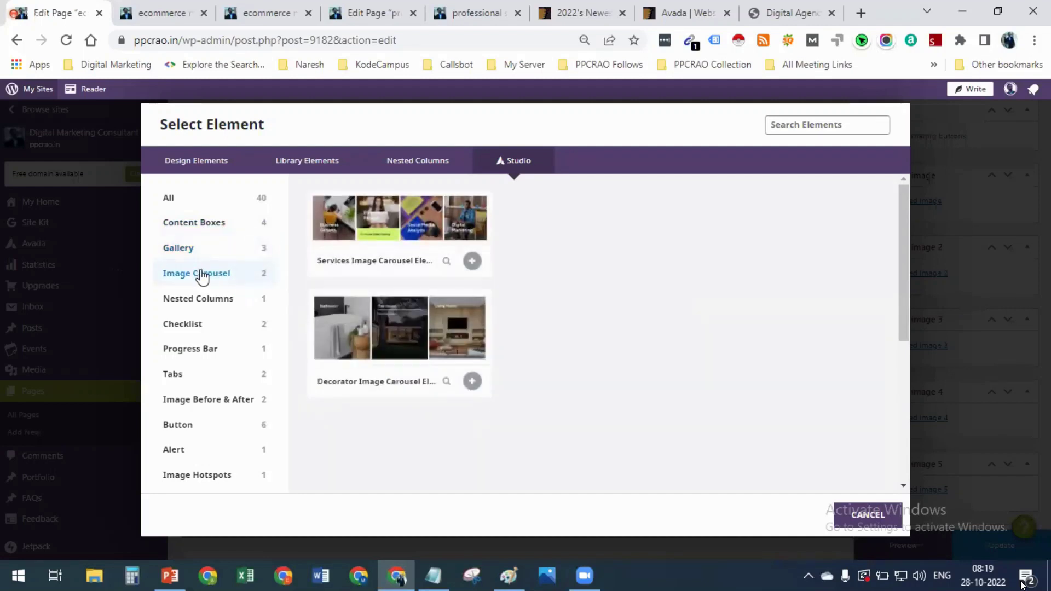
{"action": "left_click", "coordinate": [205, 303]}
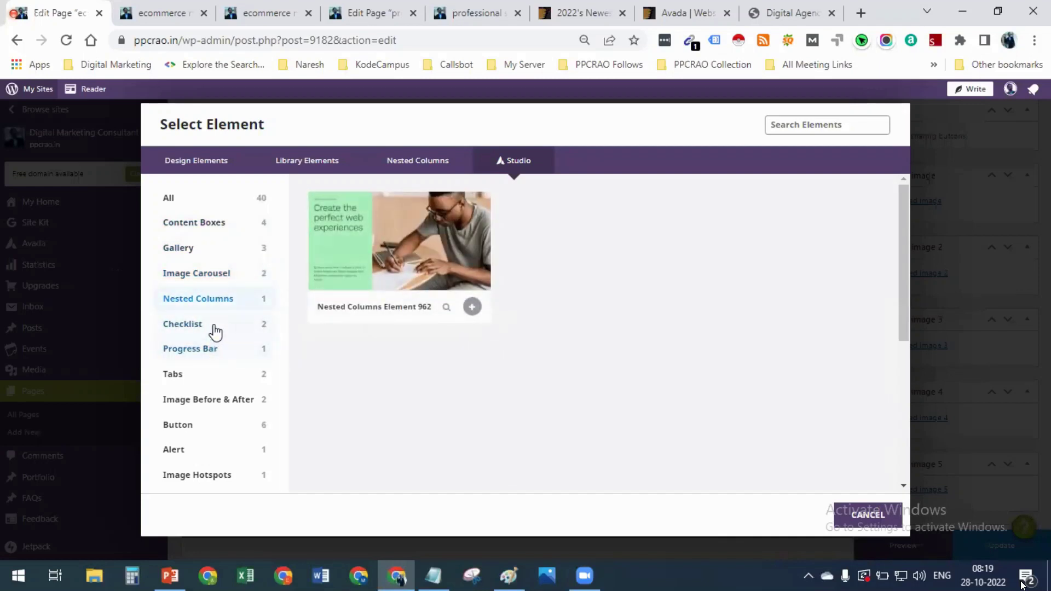
{"action": "left_click", "coordinate": [214, 331]}
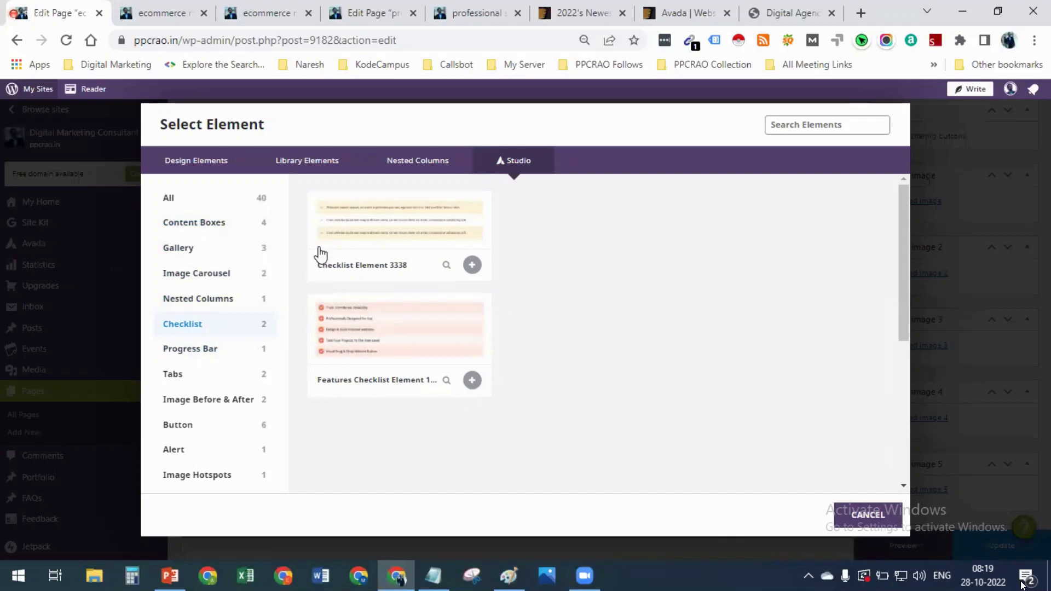
{"action": "left_click", "coordinate": [191, 358]}
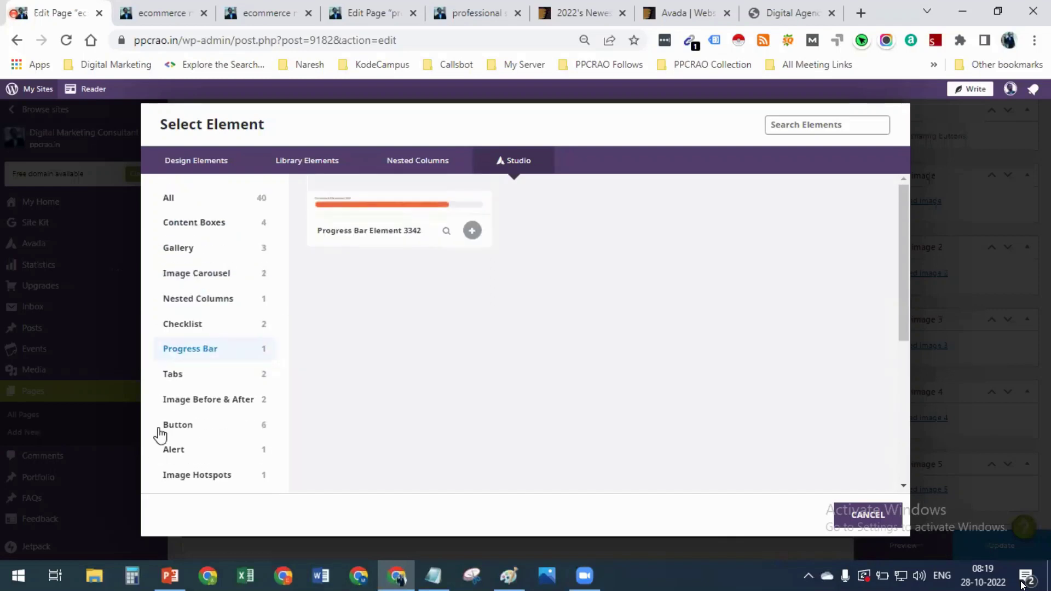
Examine the Studio designs for Tabs, Image Before & After and Toggles
{"action": "left_click", "coordinate": [183, 373]}
{"action": "left_click", "coordinate": [192, 405]}
{"action": "scroll", "coordinate": [194, 394], "scroll_direction": "down", "scroll_amount": 5}
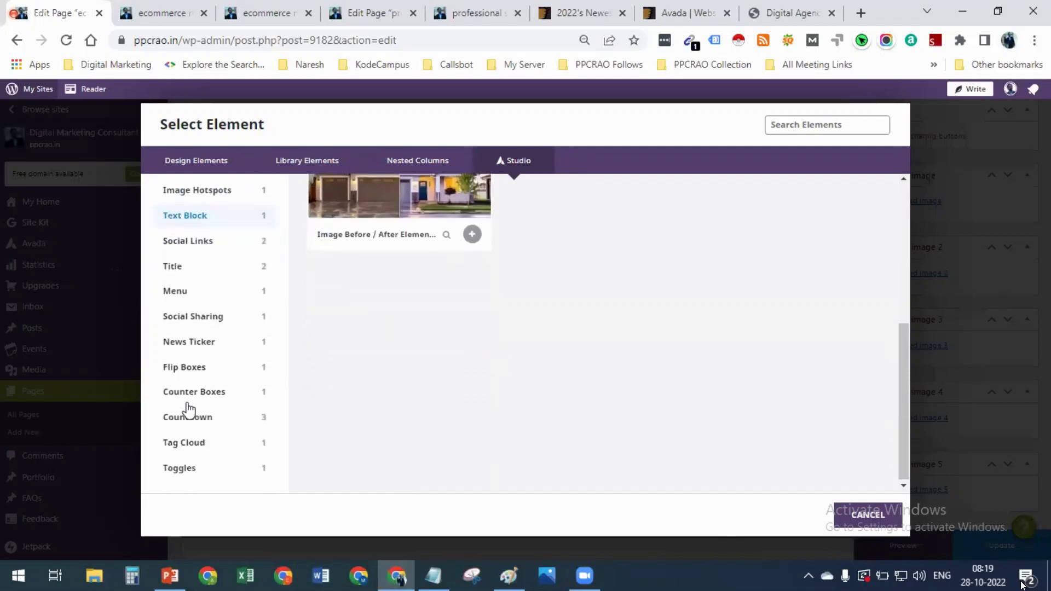
{"action": "left_click", "coordinate": [181, 470]}
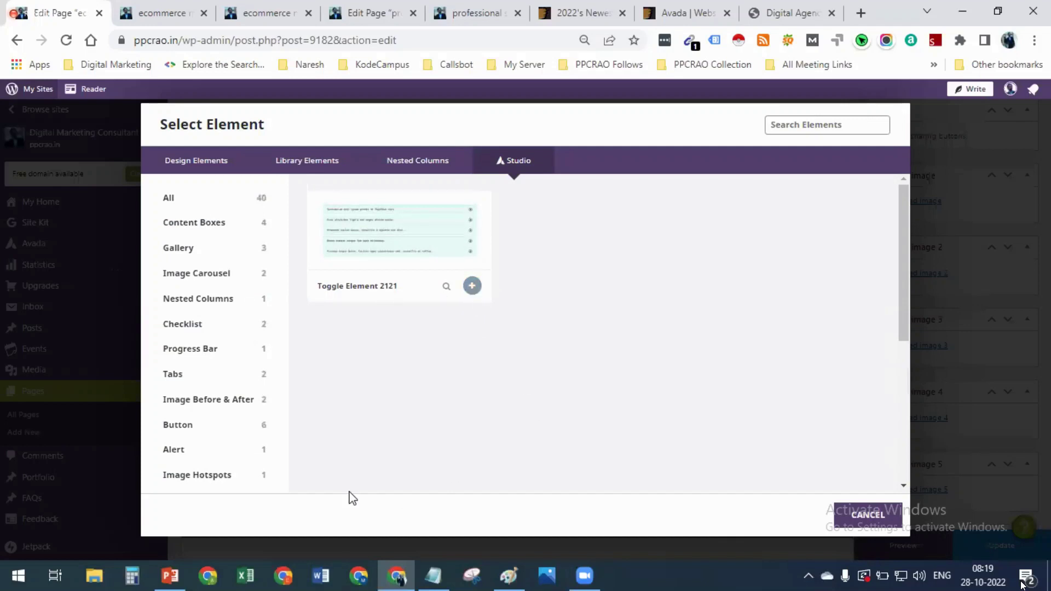
{"action": "scroll", "coordinate": [222, 405], "scroll_direction": "down", "scroll_amount": 5}
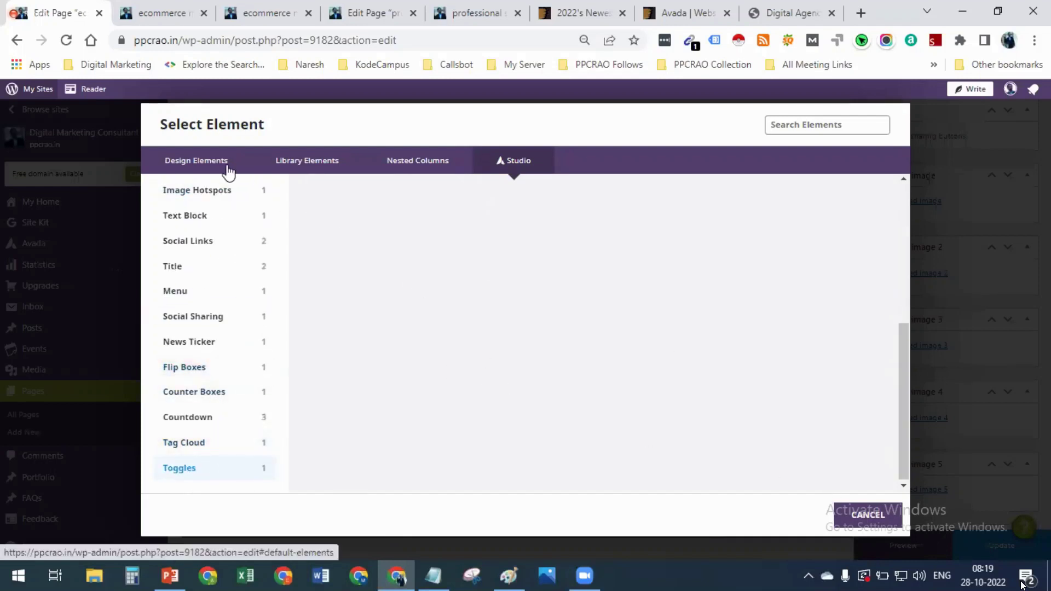
Open the Toggles design element for the column and examine its general settings, letting the unresponsive page recover
{"action": "left_click", "coordinate": [227, 165]}
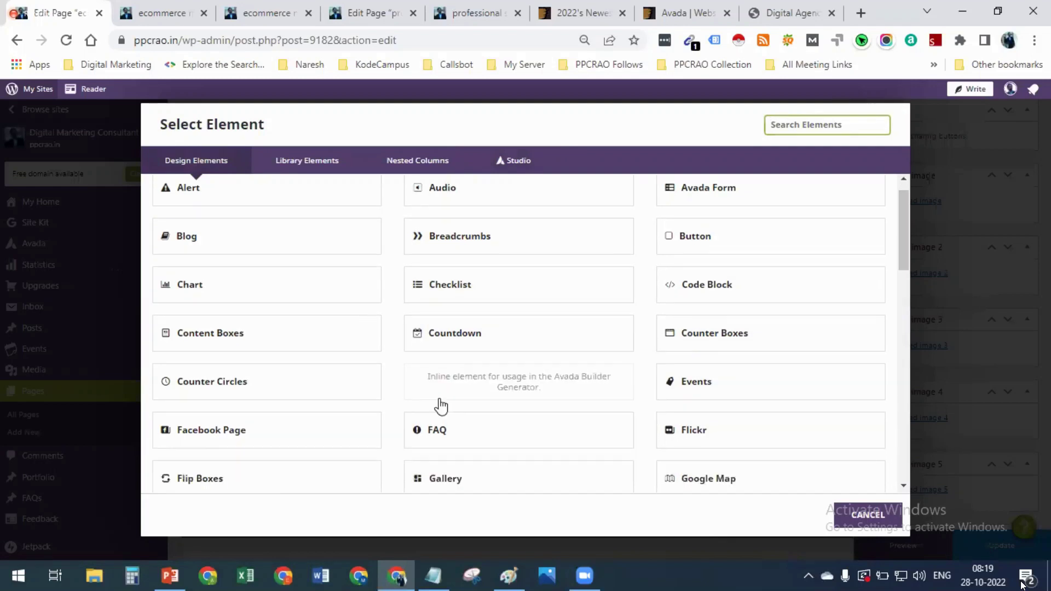
{"action": "scroll", "coordinate": [462, 392], "scroll_direction": "down", "scroll_amount": 14}
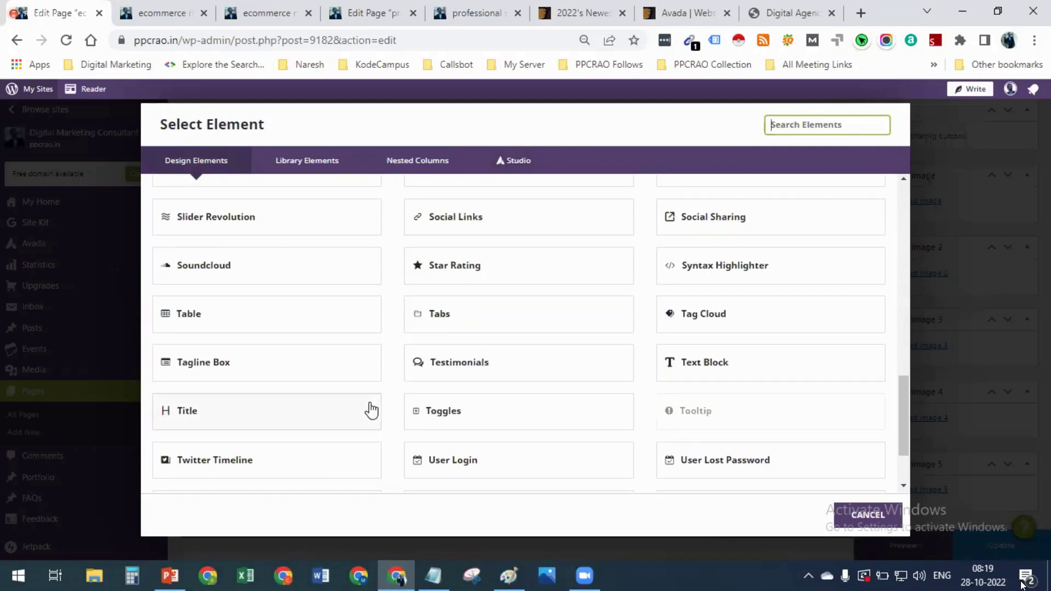
{"action": "scroll", "coordinate": [371, 409], "scroll_direction": "down", "scroll_amount": 2}
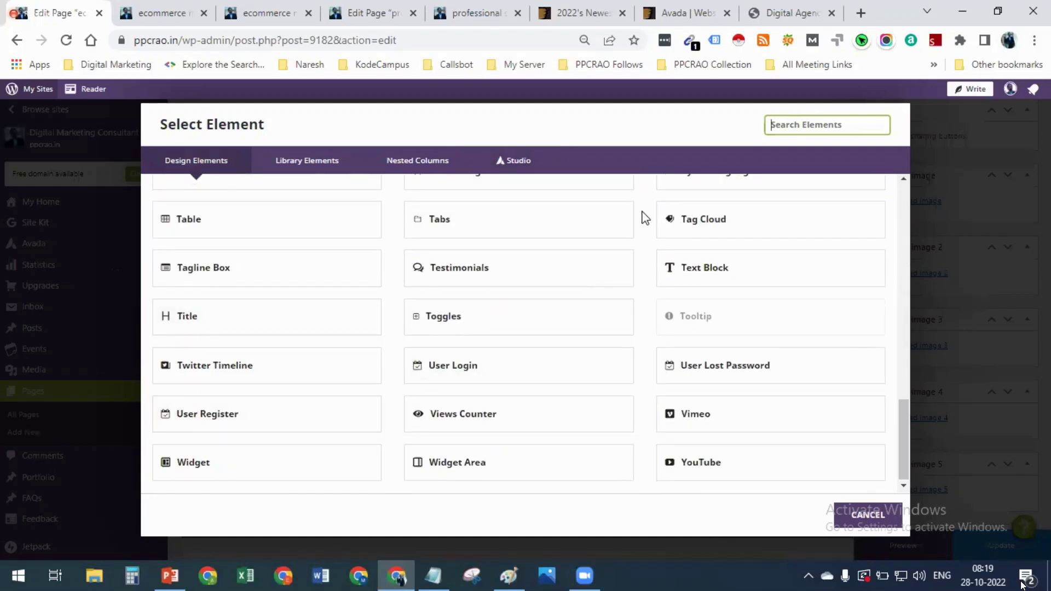
{"action": "left_click", "coordinate": [492, 326]}
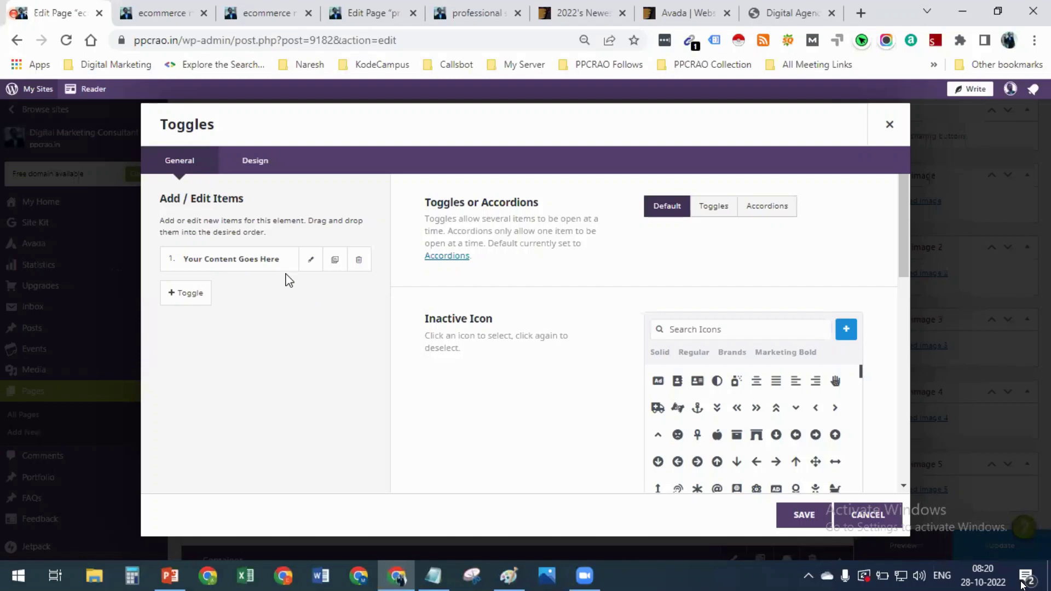
{"action": "scroll", "coordinate": [302, 339], "scroll_direction": "down", "scroll_amount": 5}
{"action": "scroll", "coordinate": [304, 343], "scroll_direction": "up", "scroll_amount": 5}
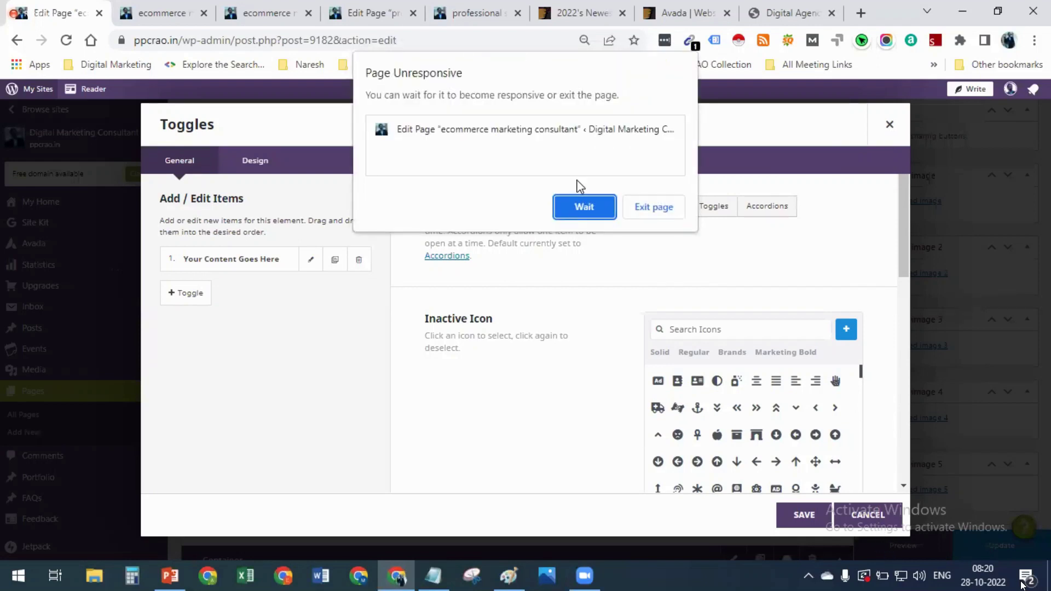
{"action": "left_click", "coordinate": [601, 141]}
{"action": "left_click", "coordinate": [578, 207]}
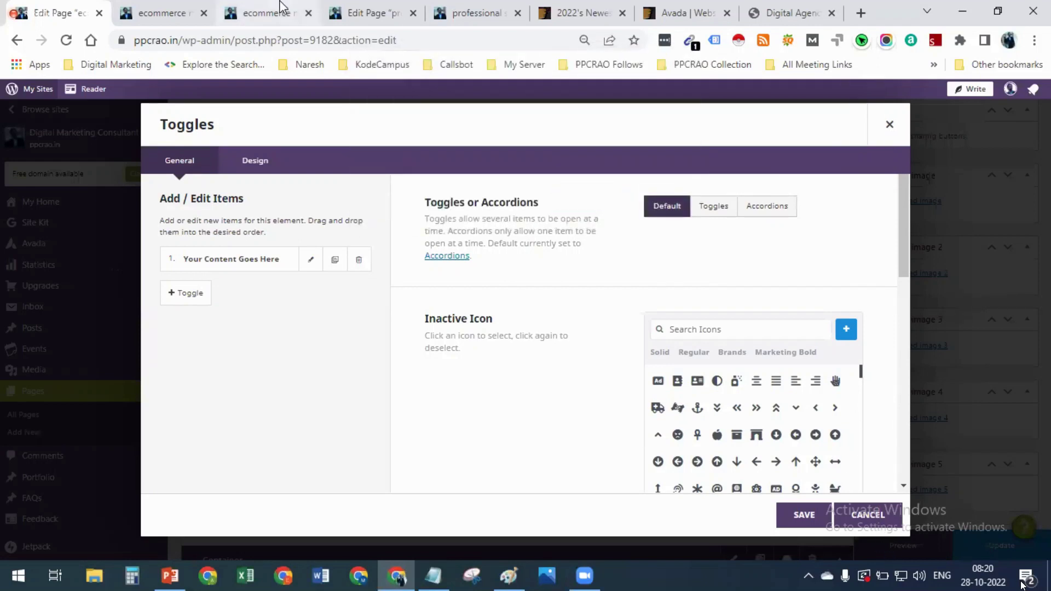
Look over the two open views of the published ecommerce marketing consultant page and return to the Toggles settings
{"action": "left_click", "coordinate": [267, 12]}
{"action": "scroll", "coordinate": [425, 223], "scroll_direction": "up", "scroll_amount": 4}
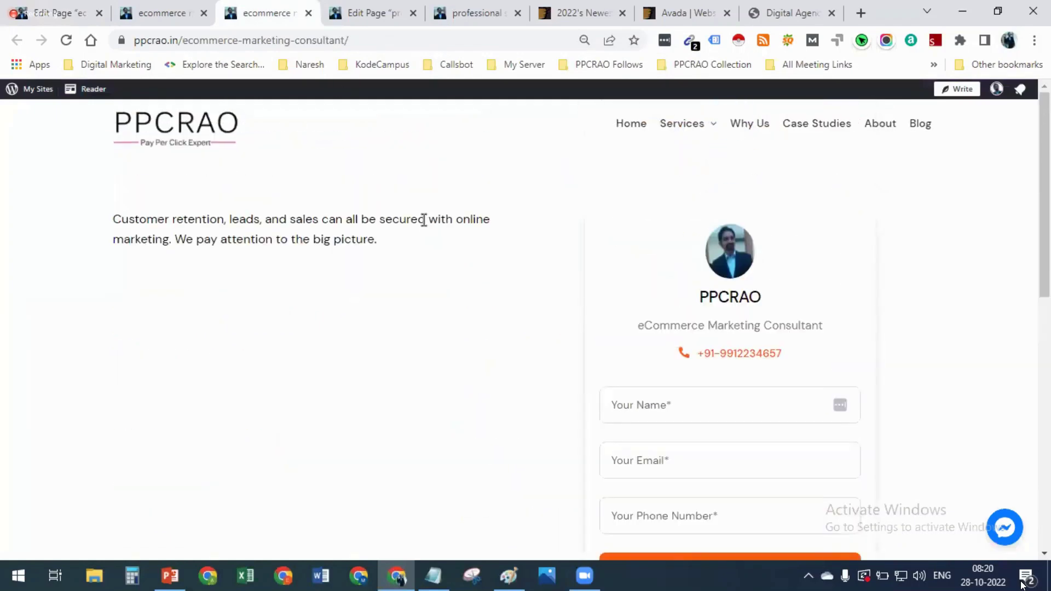
{"action": "left_click", "coordinate": [160, 12]}
{"action": "scroll", "coordinate": [223, 192], "scroll_direction": "up", "scroll_amount": 10}
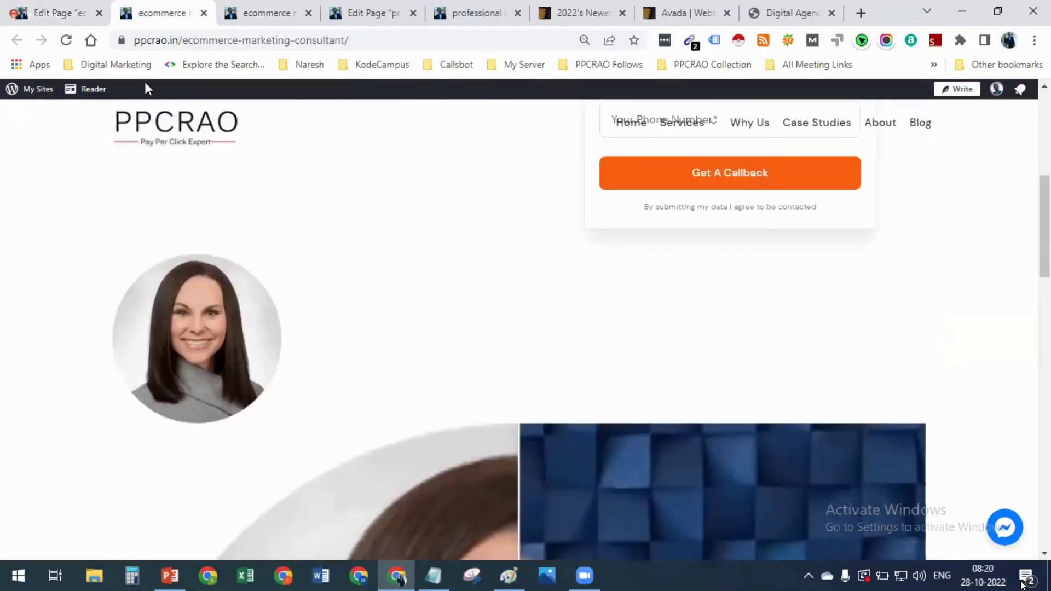
{"action": "scroll", "coordinate": [146, 87], "scroll_direction": "up", "scroll_amount": 5}
{"action": "left_click", "coordinate": [58, 13]}
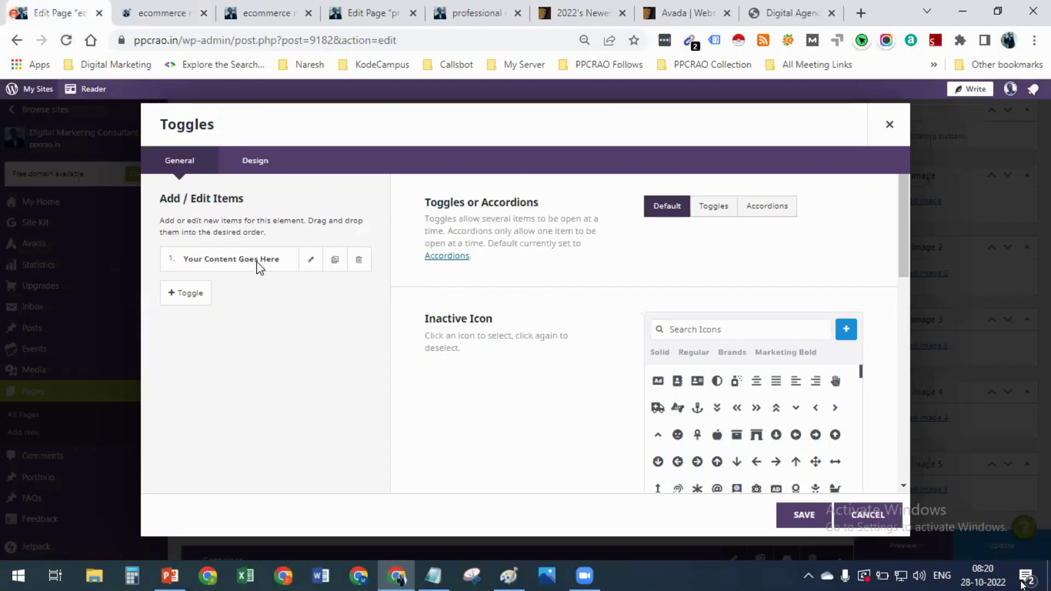
Leave the Toggles settings, look over the remaining design elements and cancel the element selection
{"action": "left_click", "coordinate": [810, 517]}
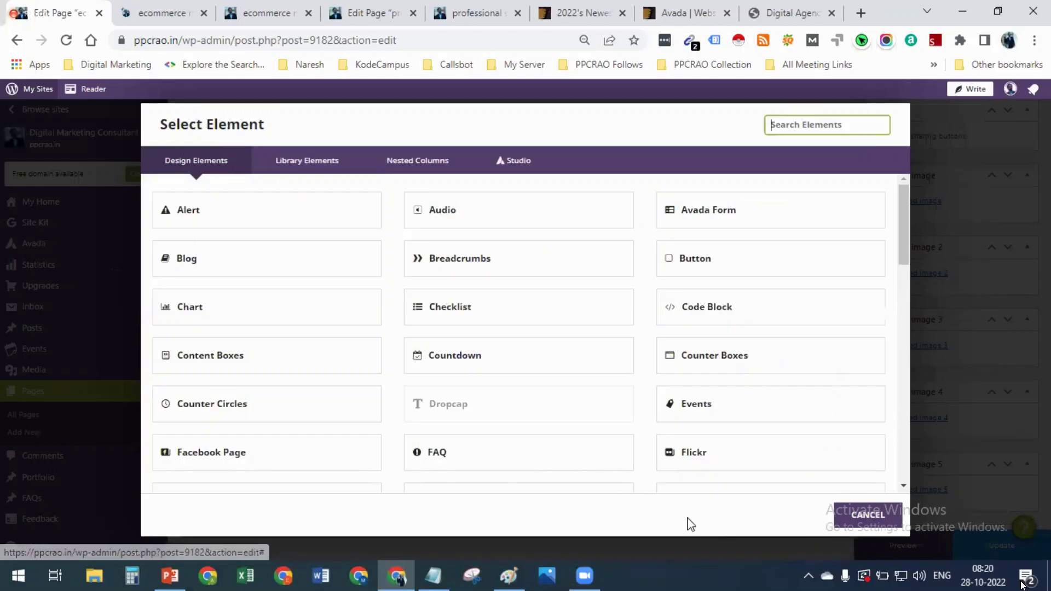
{"action": "scroll", "coordinate": [509, 394], "scroll_direction": "down", "scroll_amount": 3}
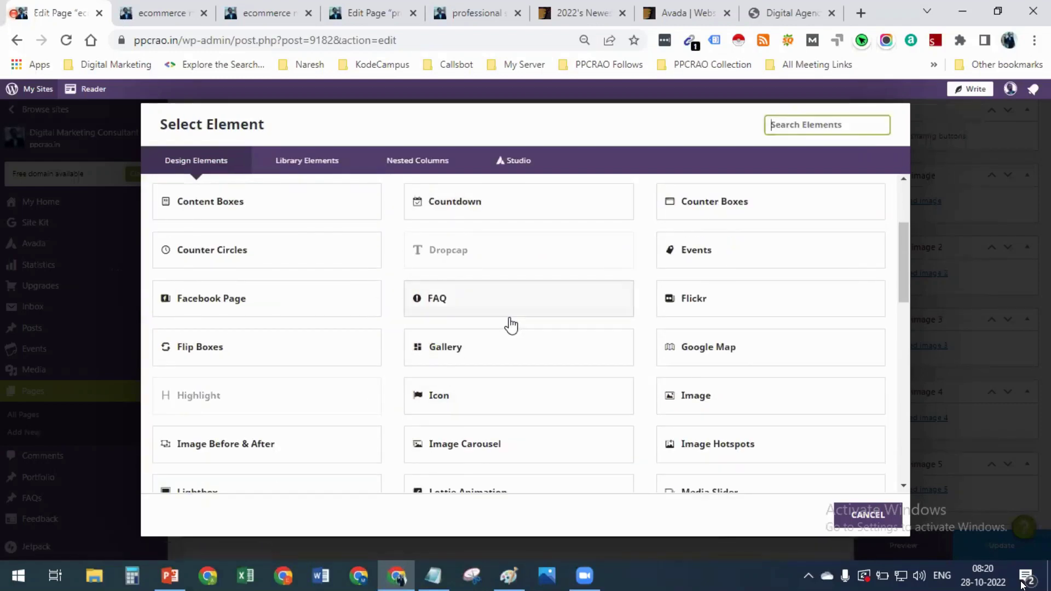
{"action": "scroll", "coordinate": [508, 359], "scroll_direction": "down", "scroll_amount": 3}
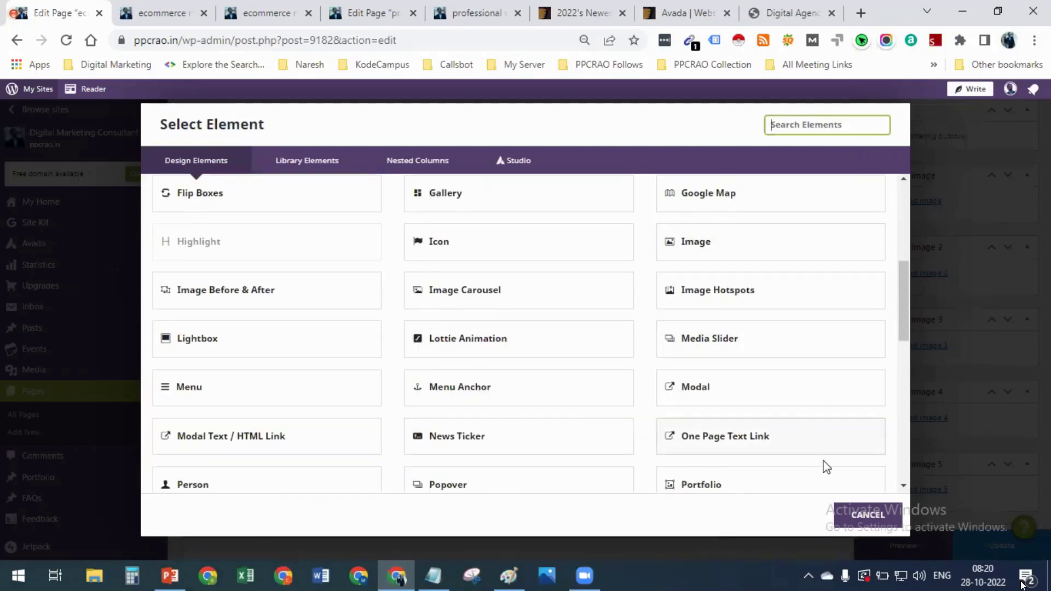
{"action": "left_click", "coordinate": [858, 518]}
Open the site's Themes page from the page editor and look through the recommended themes
{"action": "scroll", "coordinate": [420, 372], "scroll_direction": "down", "scroll_amount": 5}
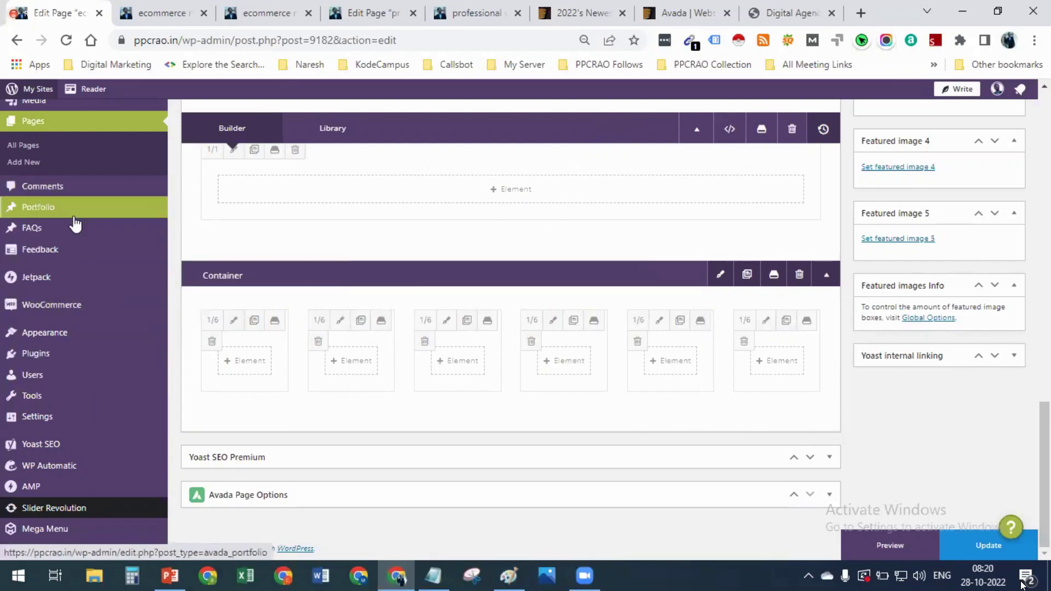
{"action": "mouse_move", "coordinate": [52, 362]}
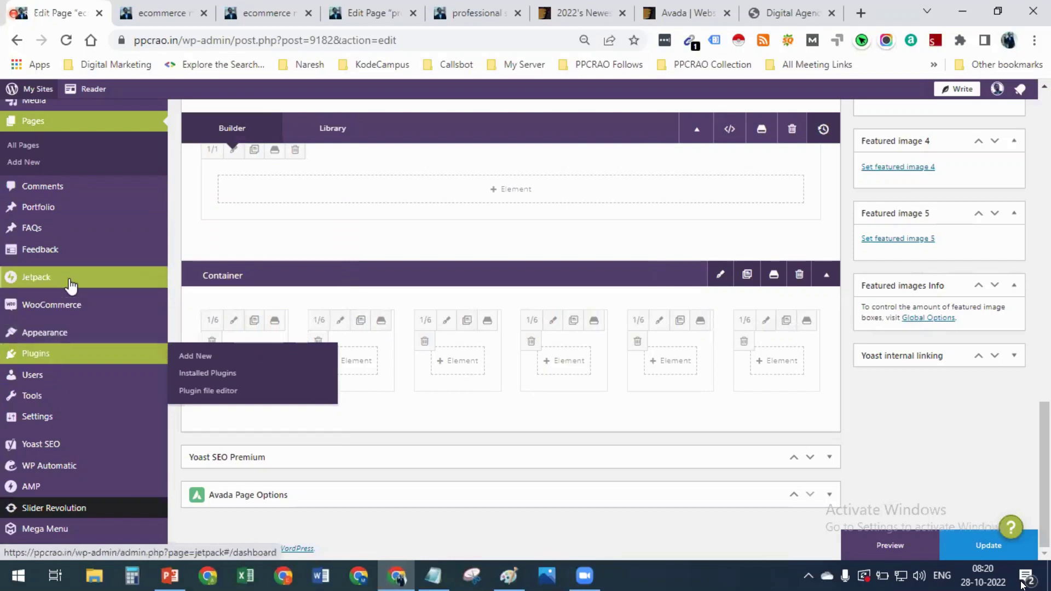
{"action": "mouse_move", "coordinate": [65, 335]}
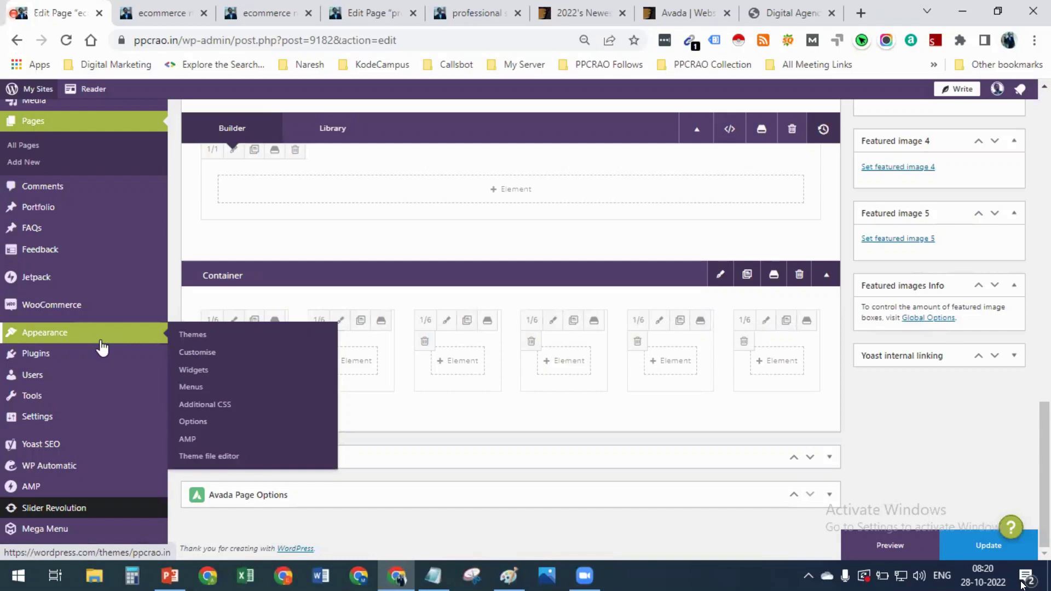
{"action": "left_click", "coordinate": [204, 346]}
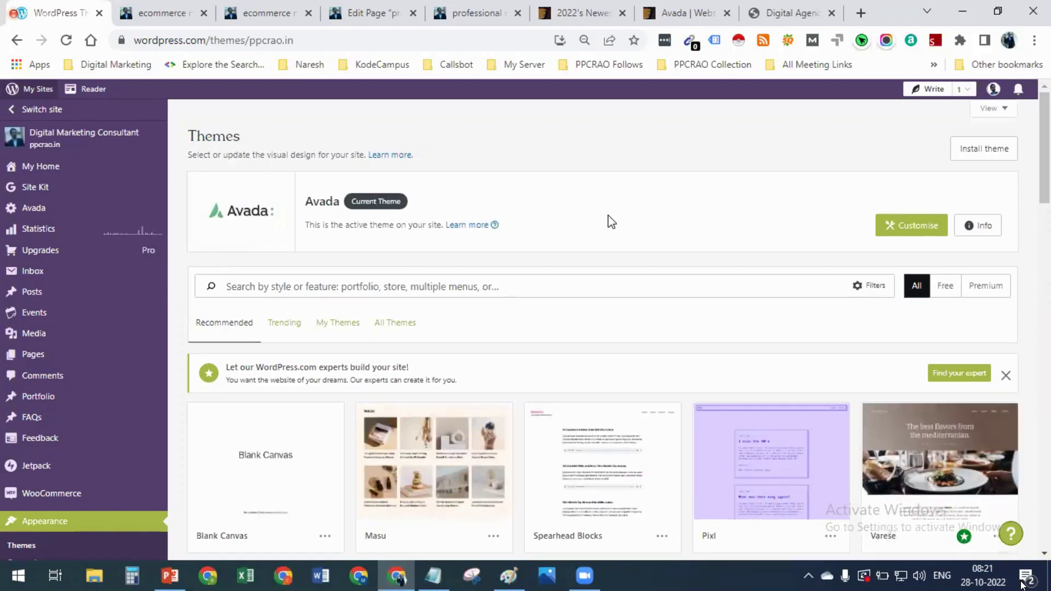
{"action": "scroll", "coordinate": [620, 307], "scroll_direction": "down", "scroll_amount": 6}
{"action": "scroll", "coordinate": [621, 307], "scroll_direction": "down", "scroll_amount": 10}
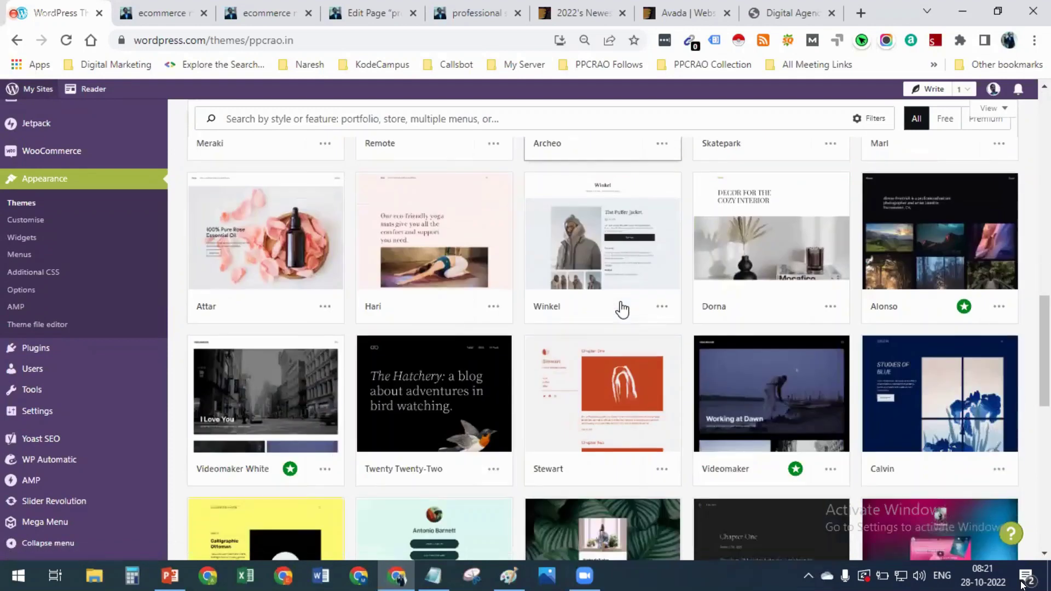
{"action": "scroll", "coordinate": [622, 309], "scroll_direction": "down", "scroll_amount": 11}
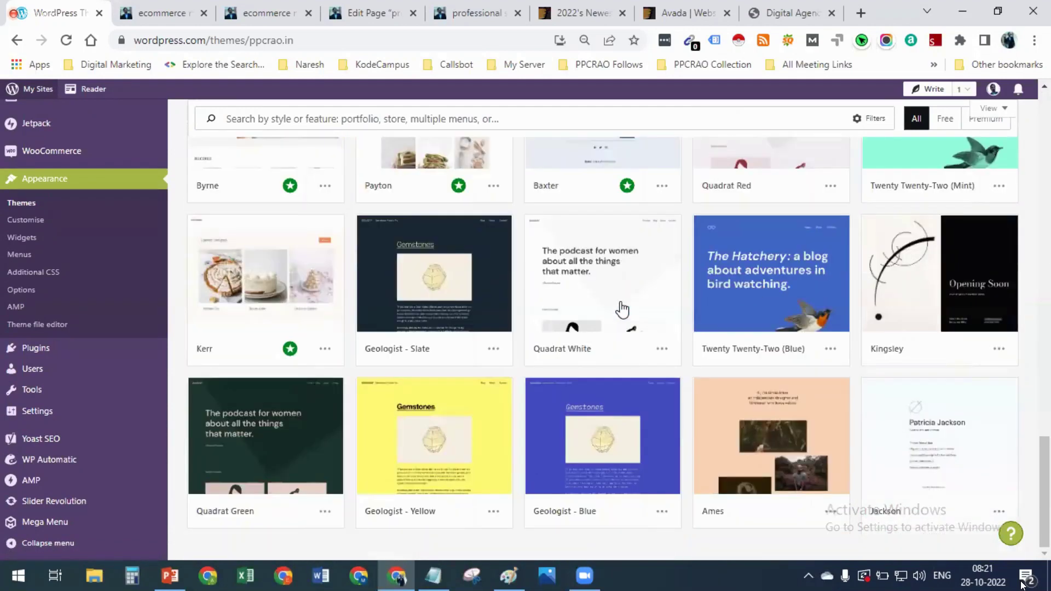
{"action": "scroll", "coordinate": [622, 309], "scroll_direction": "up", "scroll_amount": 20}
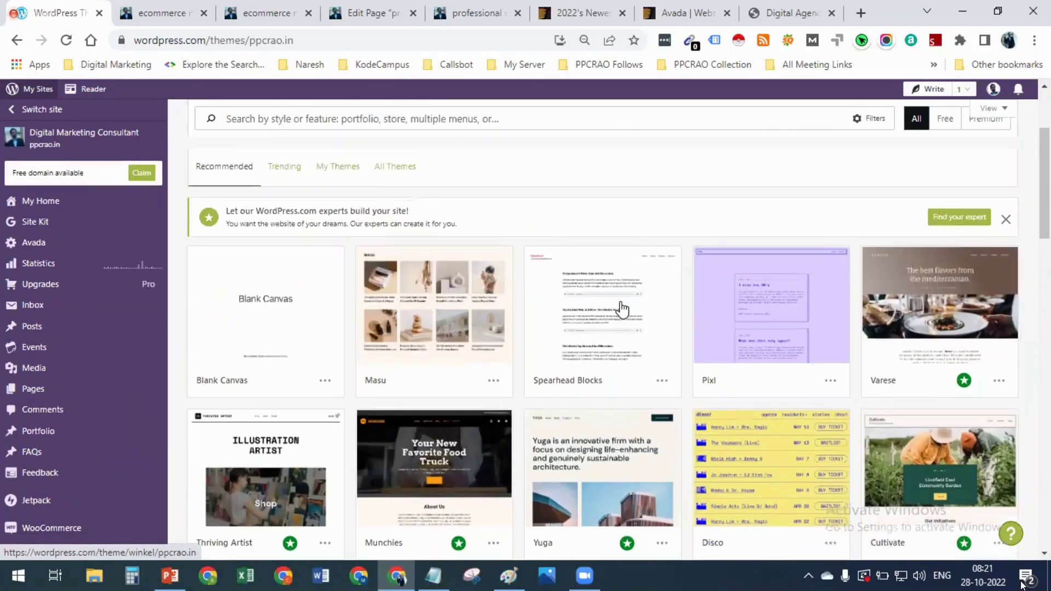
Look over the rest of the recommended themes and the site's own collection under My Themes
{"action": "scroll", "coordinate": [622, 309], "scroll_direction": "down", "scroll_amount": 5}
{"action": "scroll", "coordinate": [623, 309], "scroll_direction": "up", "scroll_amount": 8}
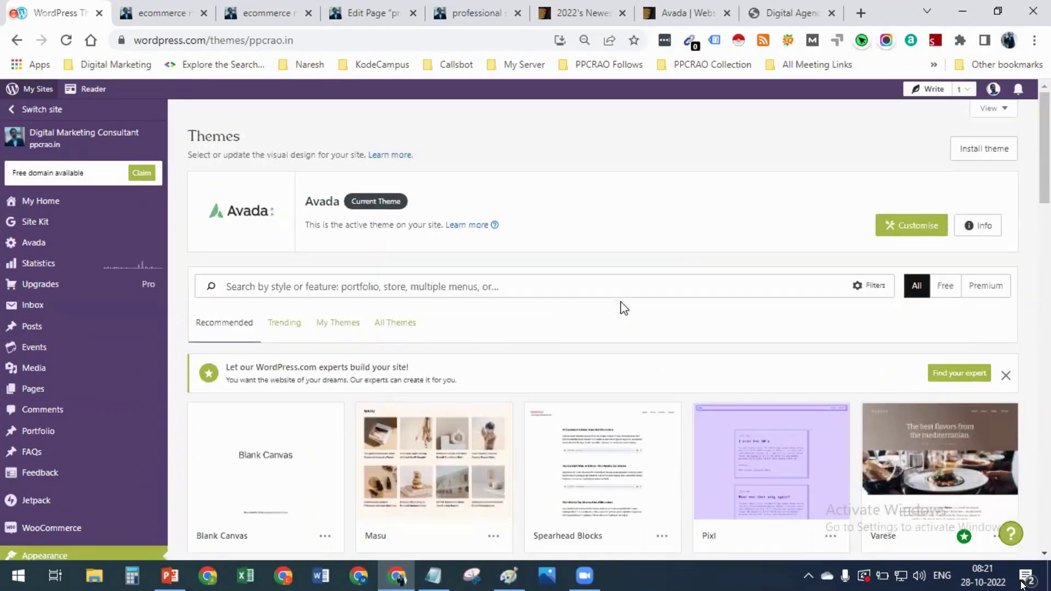
{"action": "scroll", "coordinate": [614, 504], "scroll_direction": "down", "scroll_amount": 4}
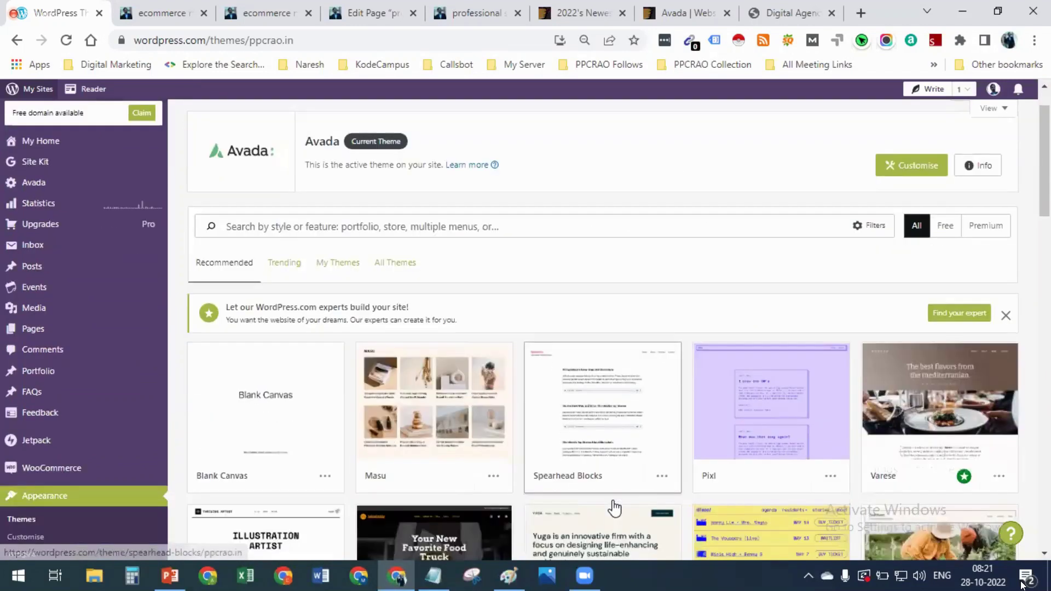
{"action": "scroll", "coordinate": [451, 432], "scroll_direction": "up", "scroll_amount": 4}
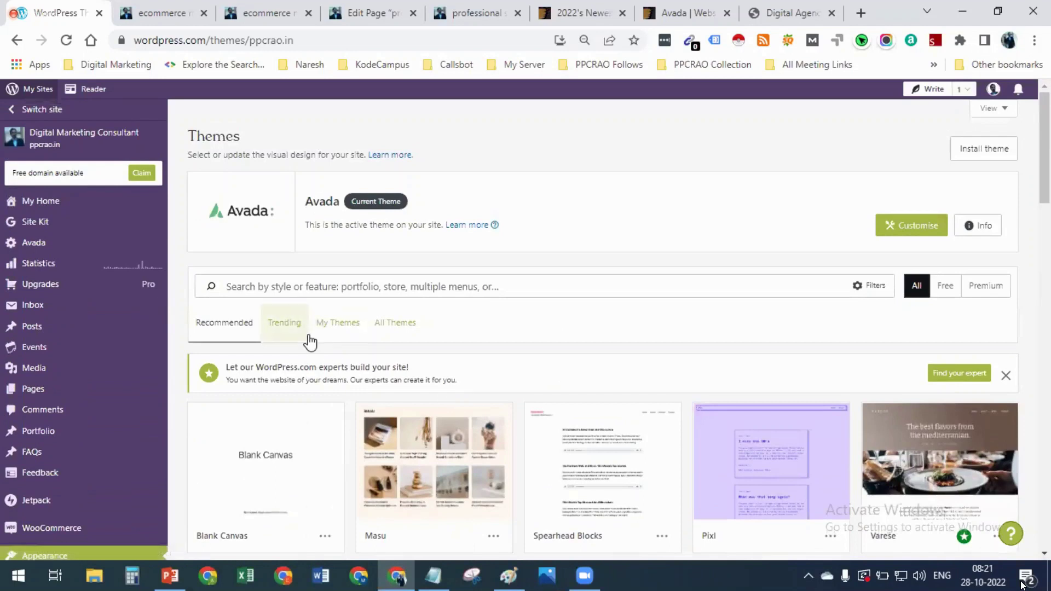
{"action": "left_click", "coordinate": [337, 326]}
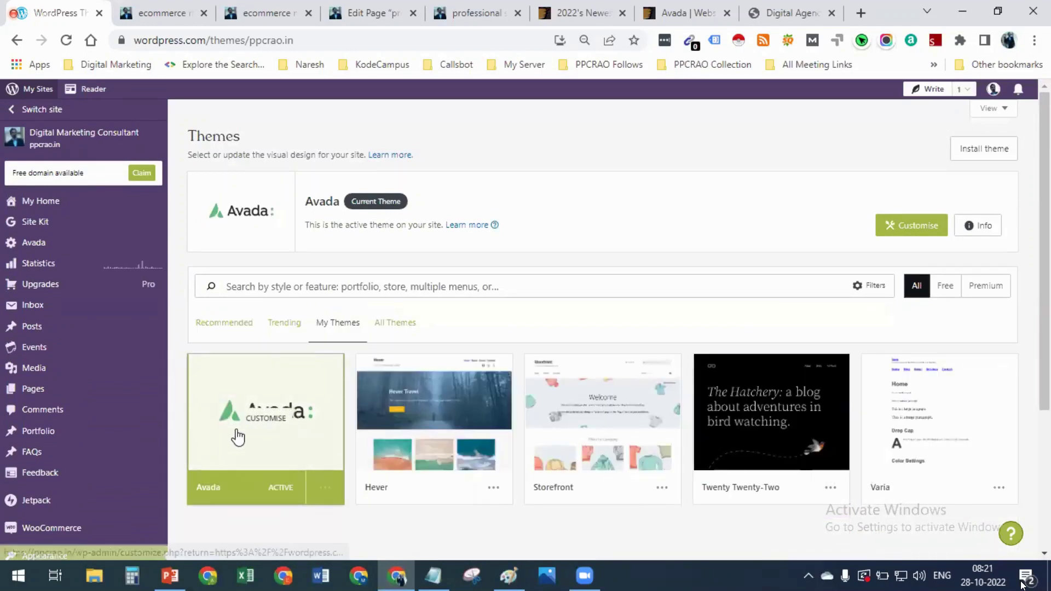
{"action": "scroll", "coordinate": [235, 434], "scroll_direction": "down", "scroll_amount": 4}
{"action": "scroll", "coordinate": [394, 416], "scroll_direction": "up", "scroll_amount": 3}
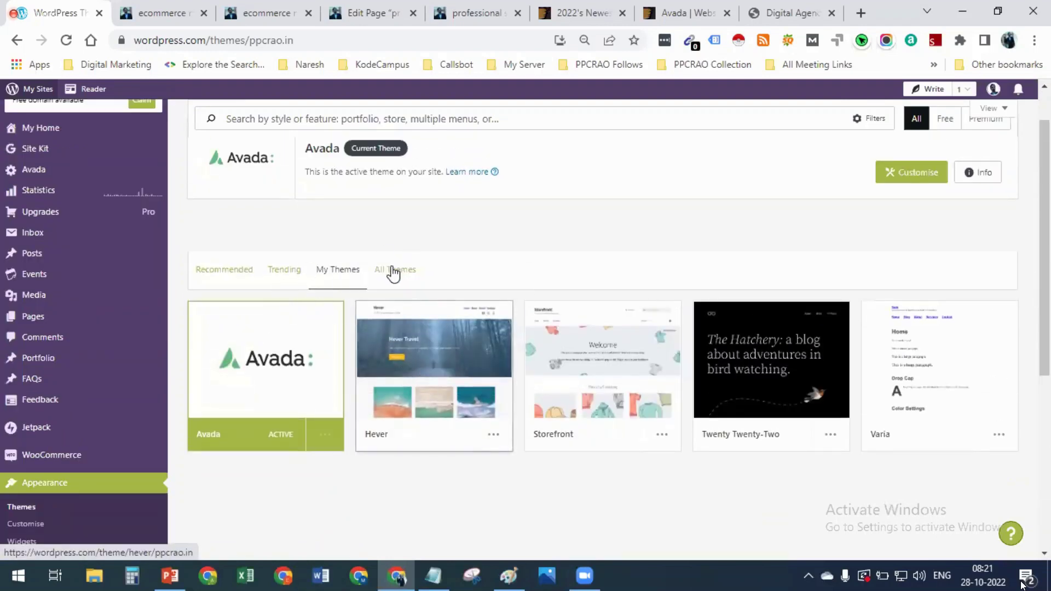
Browse the Trending themes at length, comparing designs such as Twenty Twenty-One, Twenty Twenty-Two, Winkel and Cultivate
{"action": "left_click", "coordinate": [295, 278]}
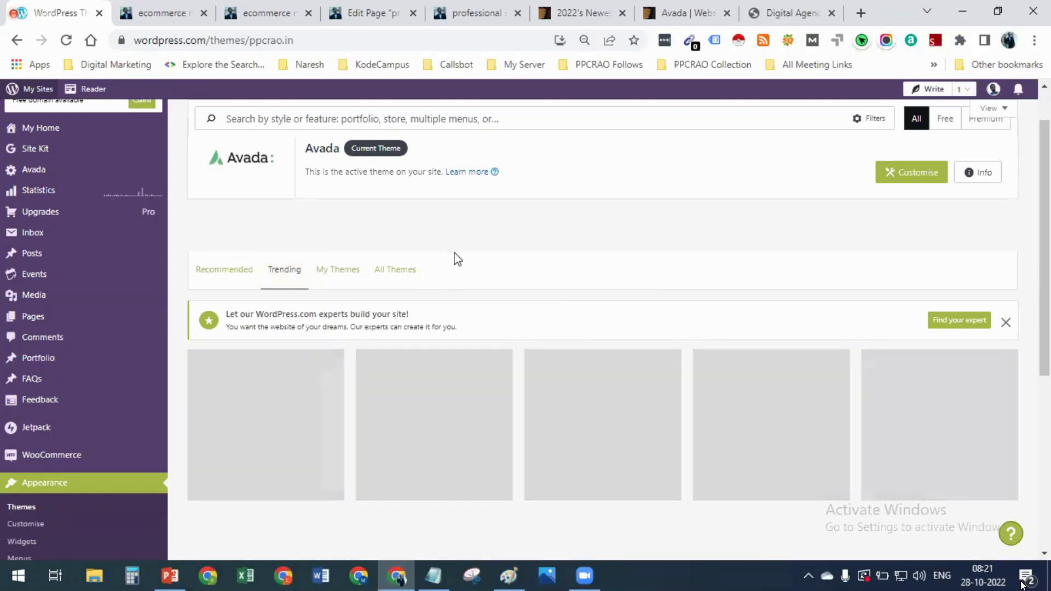
{"action": "scroll", "coordinate": [417, 359], "scroll_direction": "down", "scroll_amount": 6}
{"action": "scroll", "coordinate": [420, 362], "scroll_direction": "up", "scroll_amount": 3}
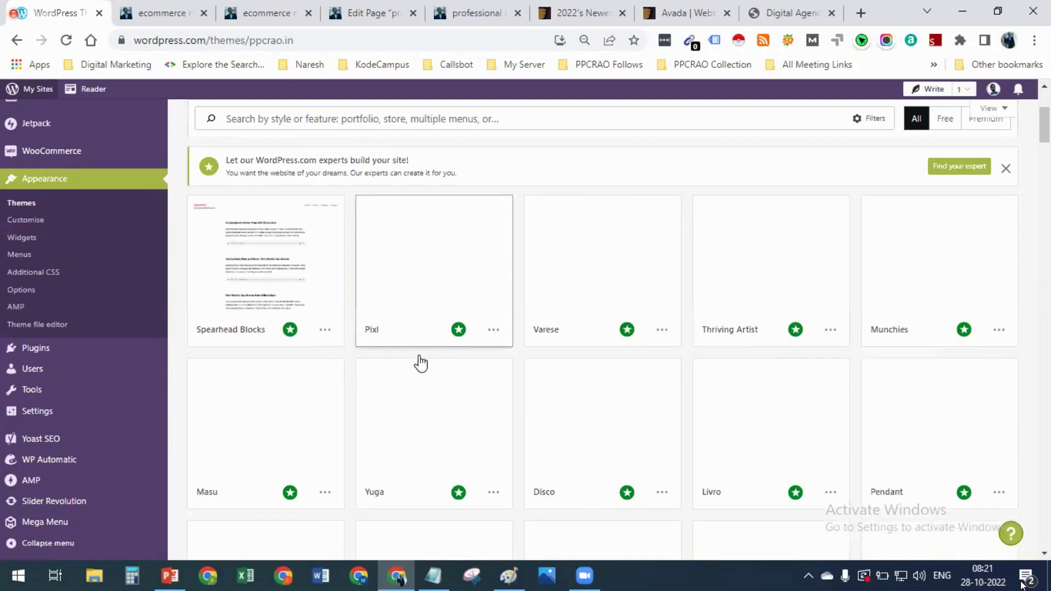
{"action": "scroll", "coordinate": [420, 363], "scroll_direction": "up", "scroll_amount": 4}
{"action": "scroll", "coordinate": [424, 362], "scroll_direction": "down", "scroll_amount": 7}
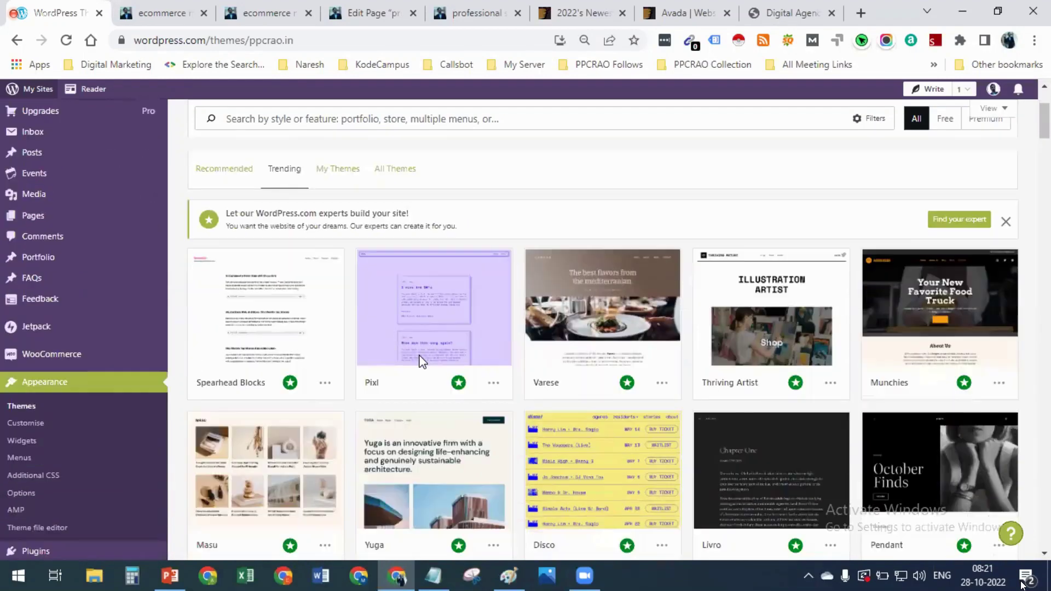
{"action": "scroll", "coordinate": [420, 366], "scroll_direction": "down", "scroll_amount": 14}
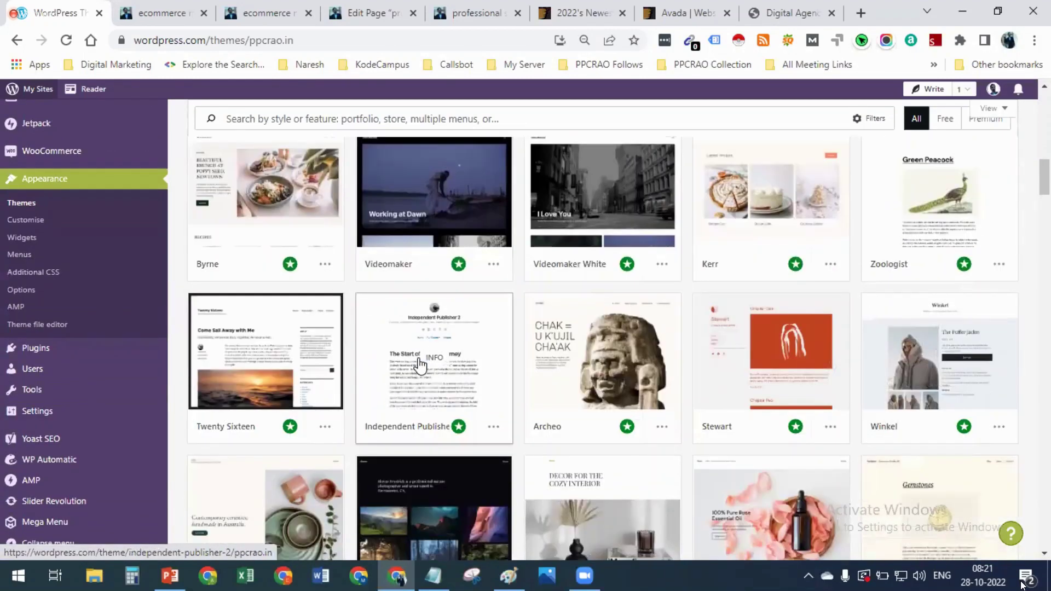
{"action": "scroll", "coordinate": [420, 365], "scroll_direction": "down", "scroll_amount": 11}
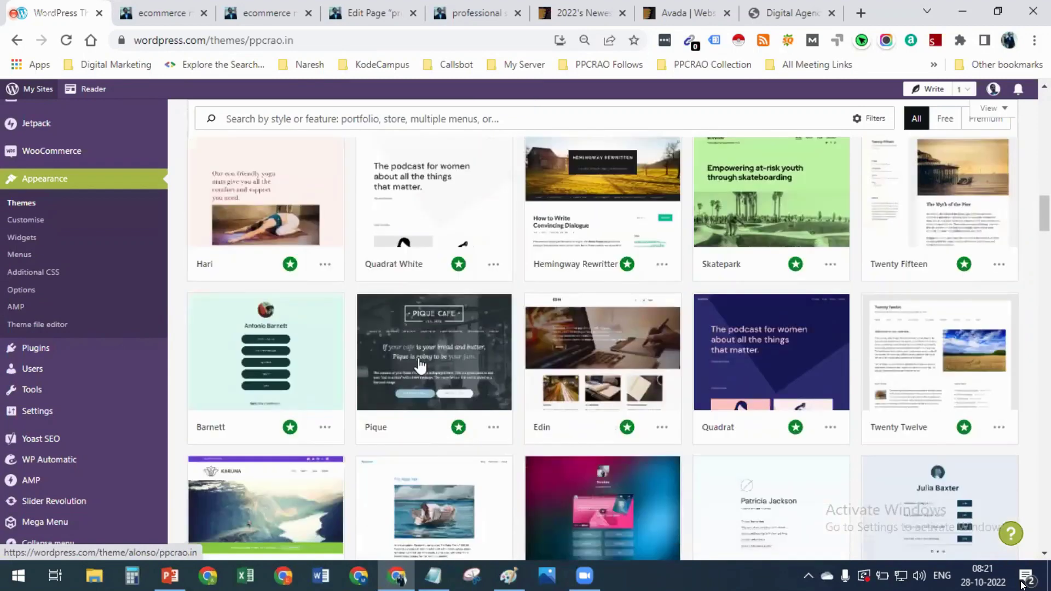
{"action": "scroll", "coordinate": [420, 365], "scroll_direction": "down", "scroll_amount": 15}
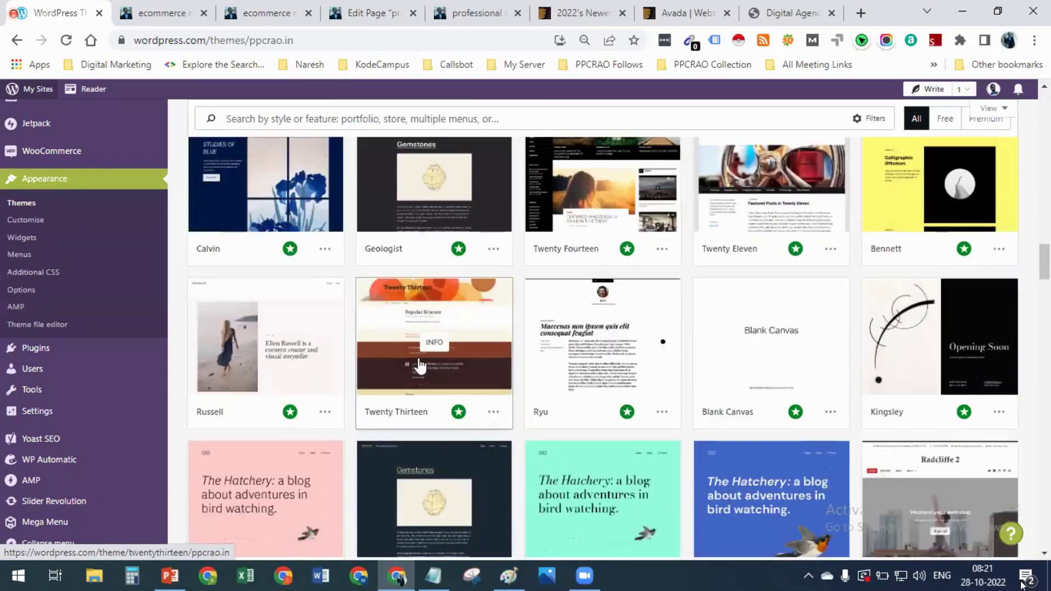
{"action": "scroll", "coordinate": [420, 365], "scroll_direction": "down", "scroll_amount": 14}
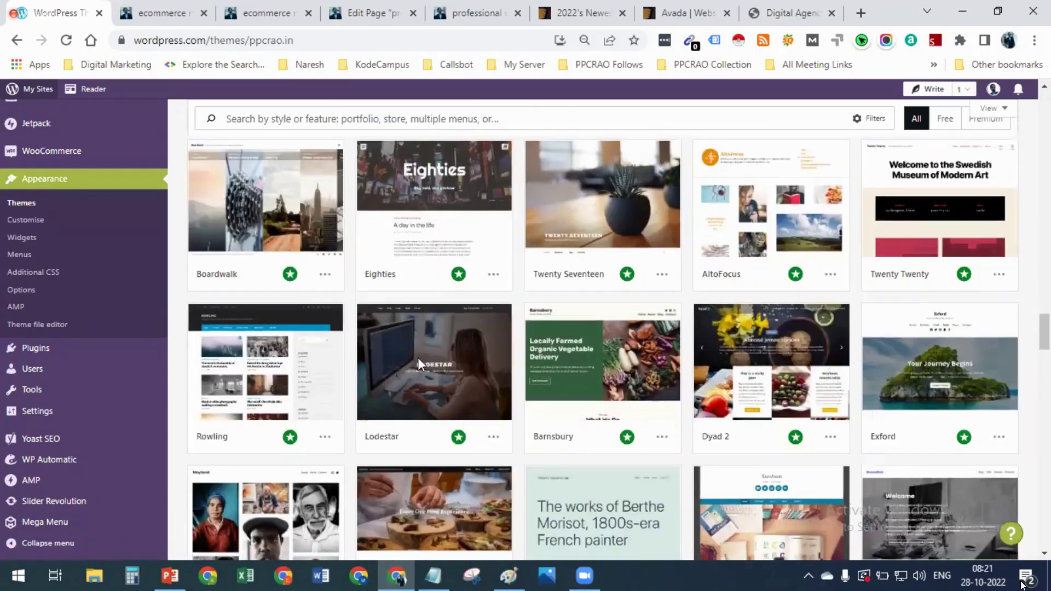
{"action": "scroll", "coordinate": [418, 361], "scroll_direction": "down", "scroll_amount": 6}
{"action": "scroll", "coordinate": [418, 364], "scroll_direction": "up", "scroll_amount": 7}
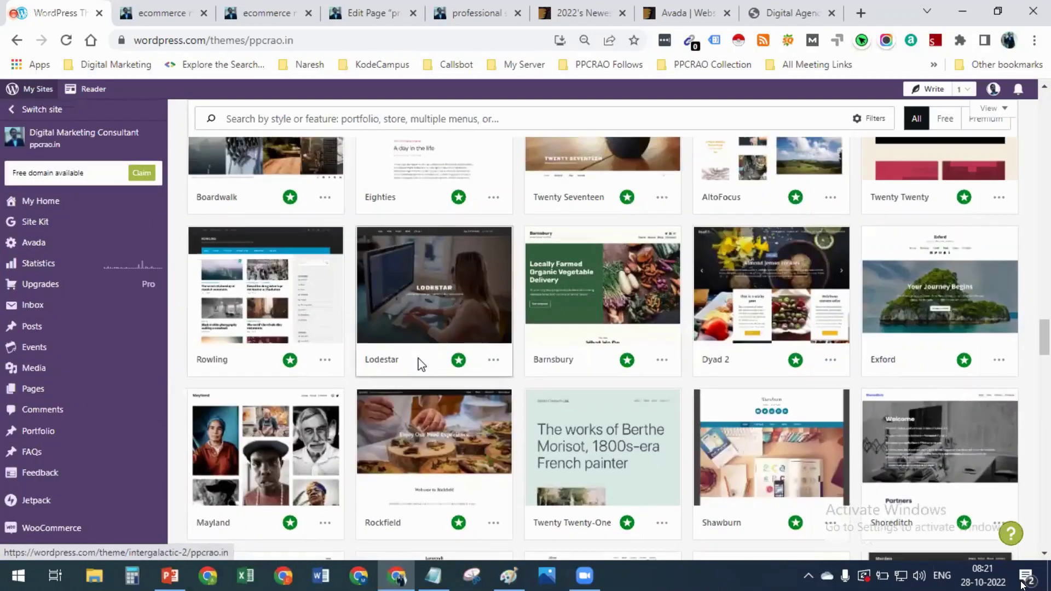
{"action": "scroll", "coordinate": [651, 353], "scroll_direction": "down", "scroll_amount": 3}
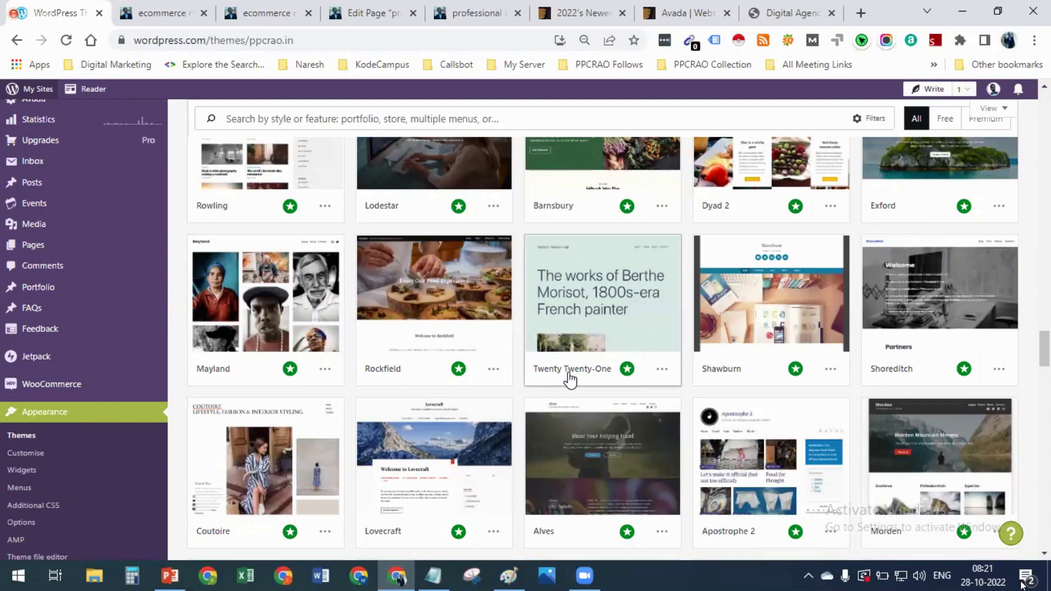
{"action": "scroll", "coordinate": [570, 378], "scroll_direction": "down", "scroll_amount": 6}
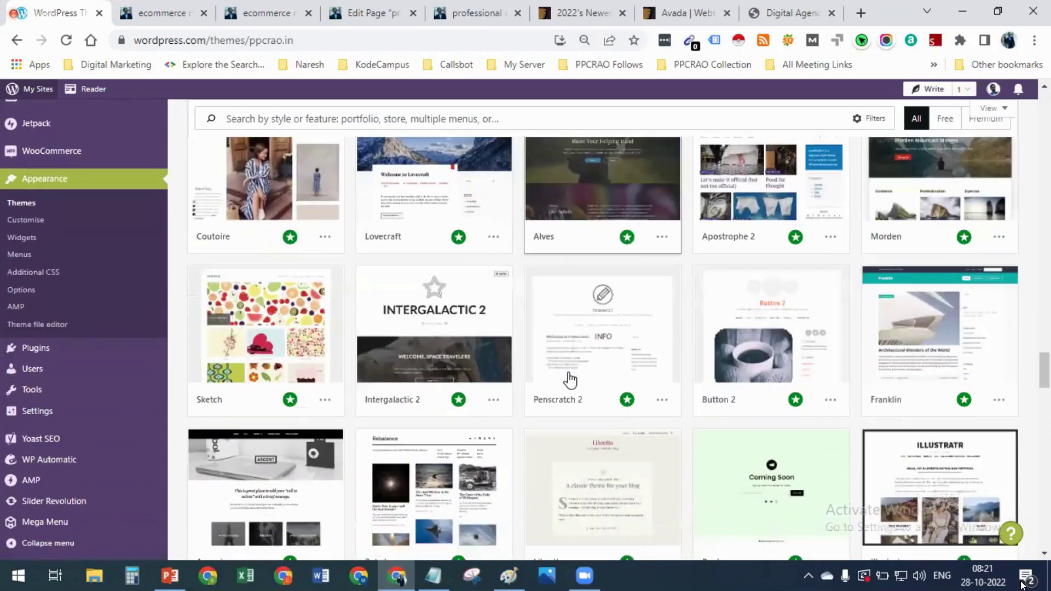
{"action": "scroll", "coordinate": [570, 379], "scroll_direction": "up", "scroll_amount": 15}
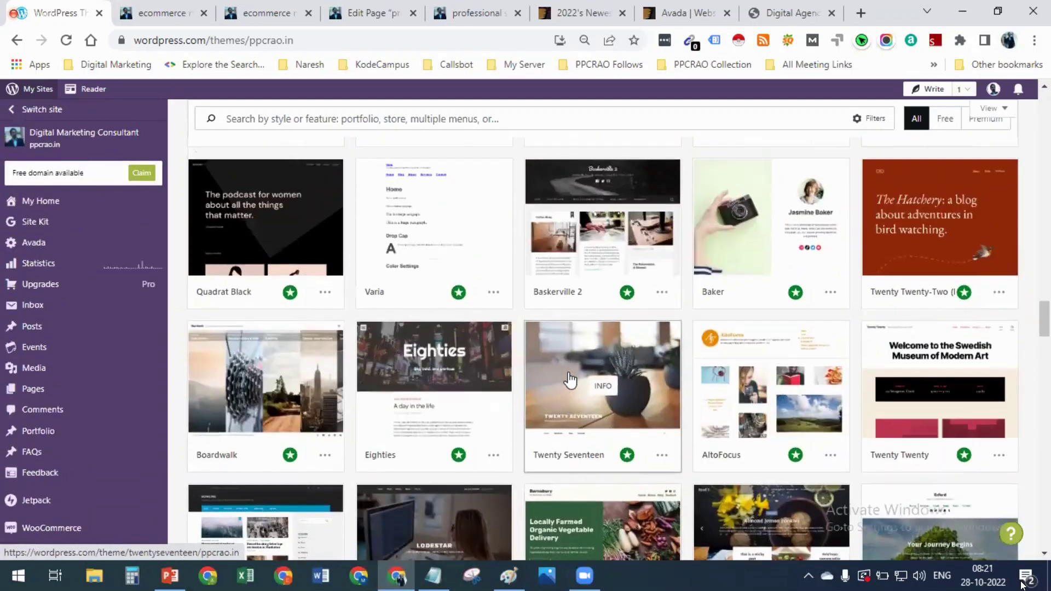
{"action": "scroll", "coordinate": [569, 379], "scroll_direction": "down", "scroll_amount": 3}
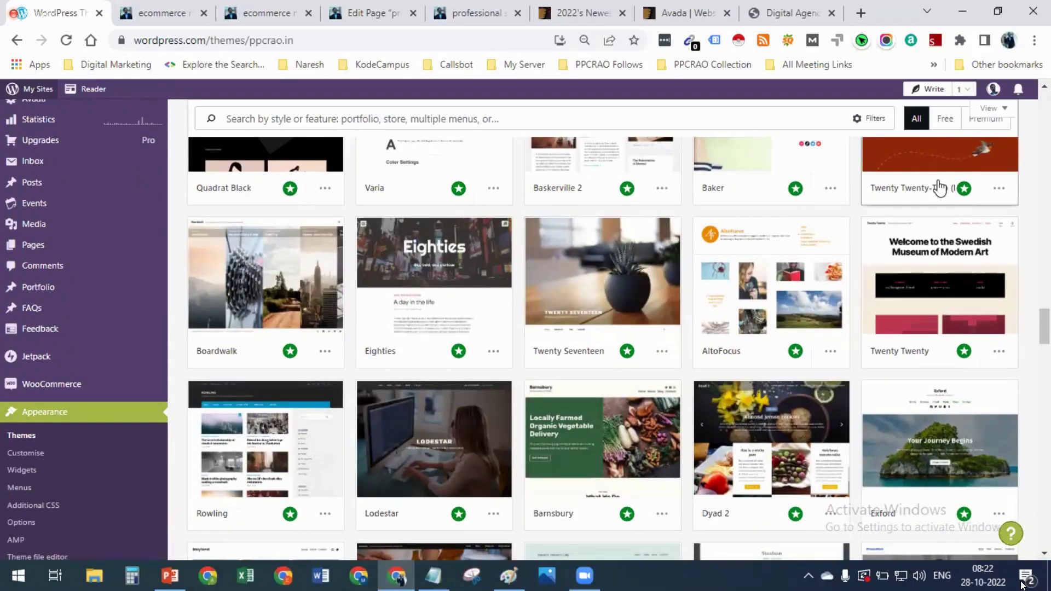
{"action": "scroll", "coordinate": [915, 203], "scroll_direction": "up", "scroll_amount": 5}
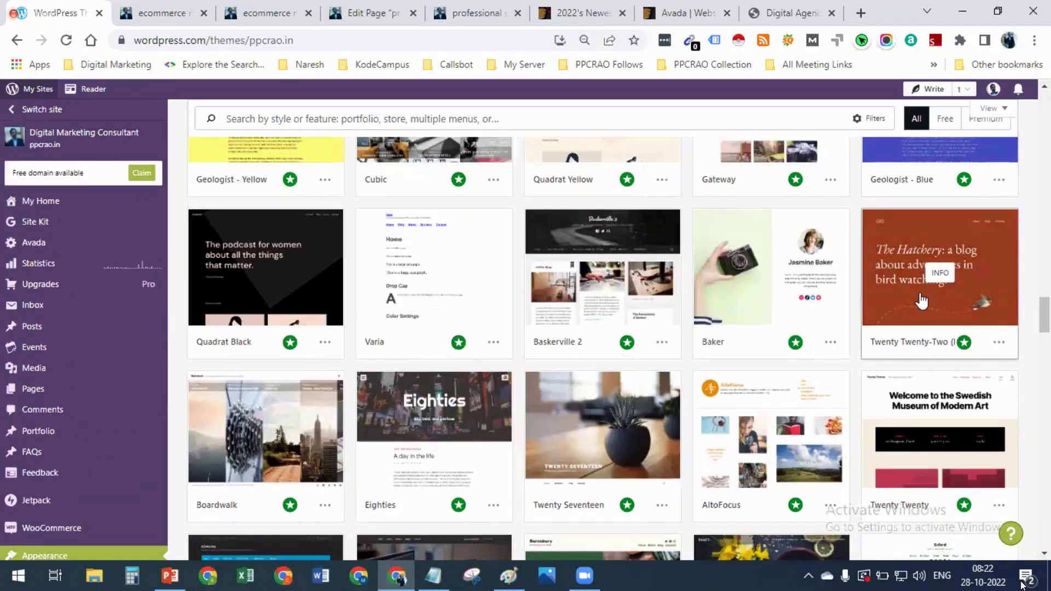
{"action": "scroll", "coordinate": [921, 300], "scroll_direction": "up", "scroll_amount": 15}
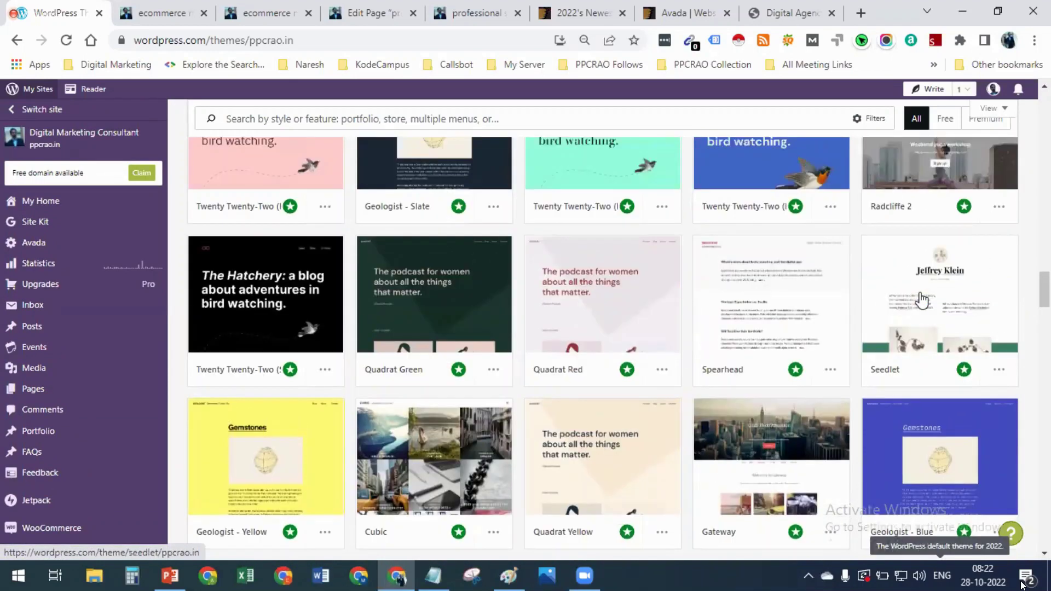
{"action": "scroll", "coordinate": [921, 297], "scroll_direction": "up", "scroll_amount": 15}
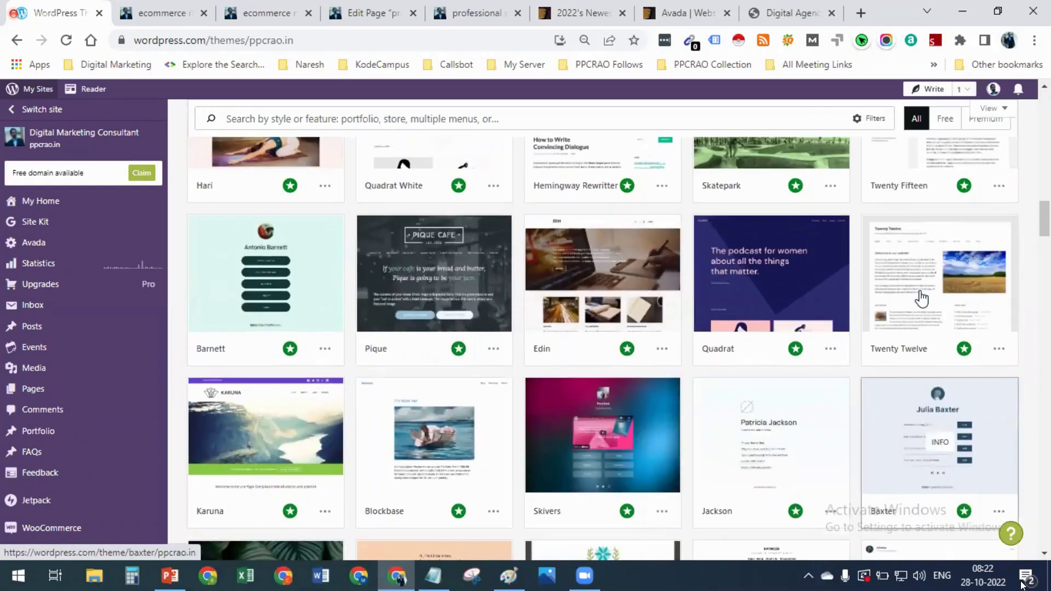
{"action": "scroll", "coordinate": [921, 297], "scroll_direction": "up", "scroll_amount": 4}
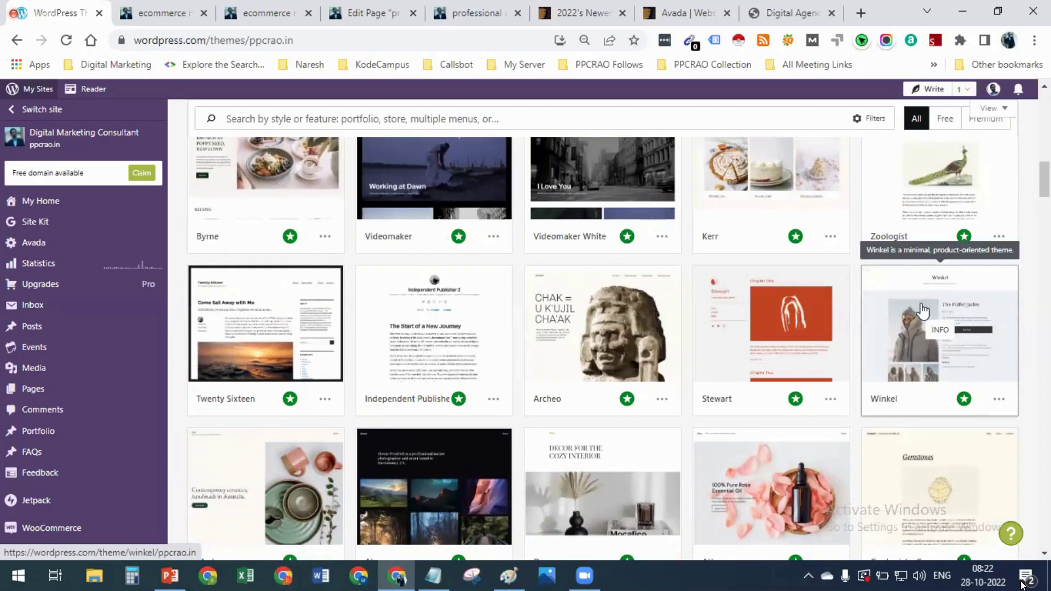
{"action": "scroll", "coordinate": [915, 308], "scroll_direction": "up", "scroll_amount": 11}
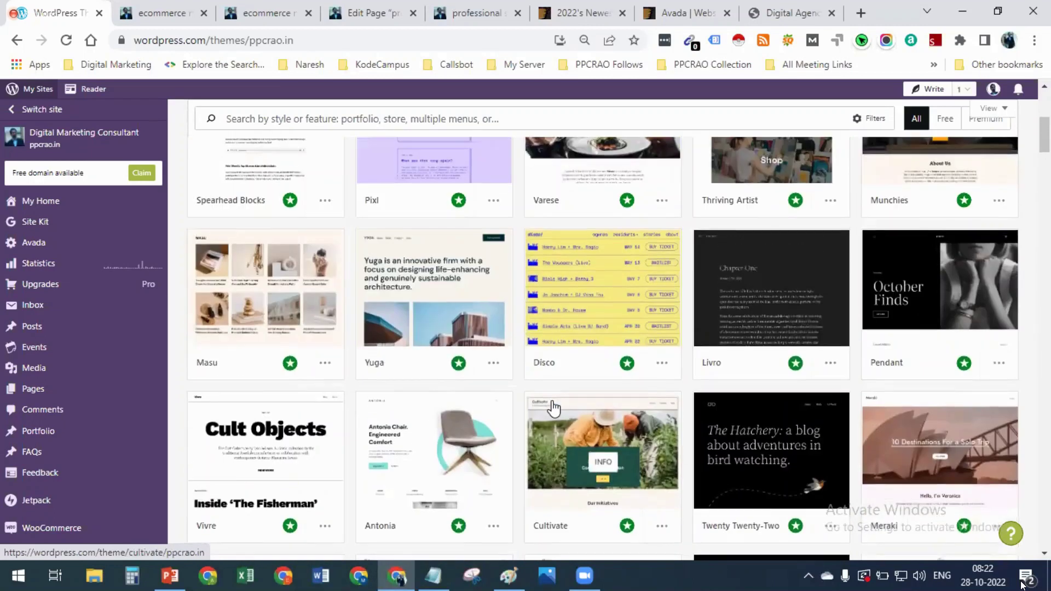
{"action": "scroll", "coordinate": [551, 405], "scroll_direction": "up", "scroll_amount": 3}
{"action": "scroll", "coordinate": [570, 416], "scroll_direction": "down", "scroll_amount": 7}
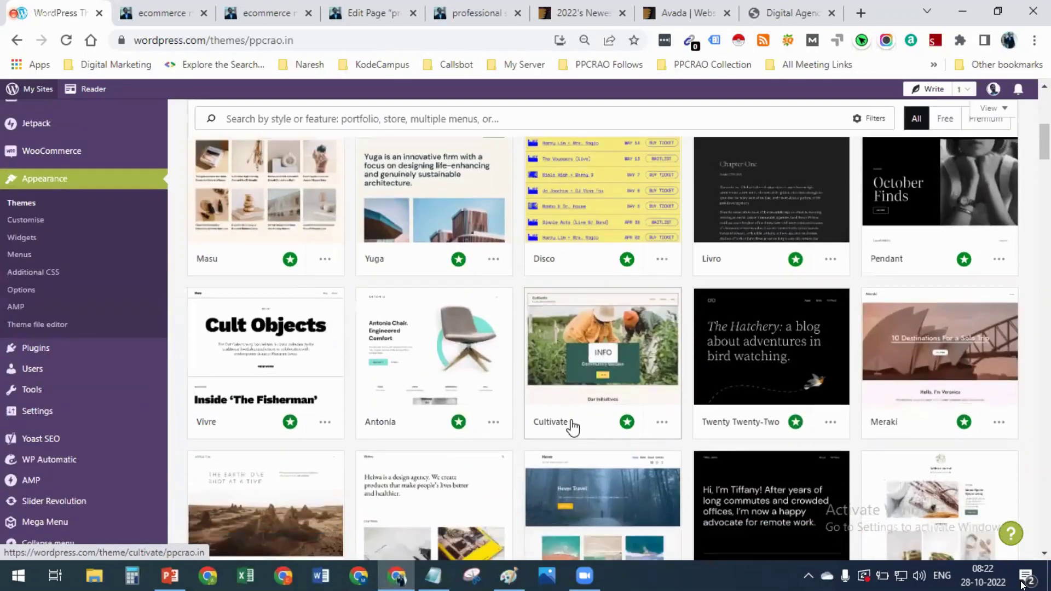
{"action": "scroll", "coordinate": [571, 404], "scroll_direction": "up", "scroll_amount": 10}
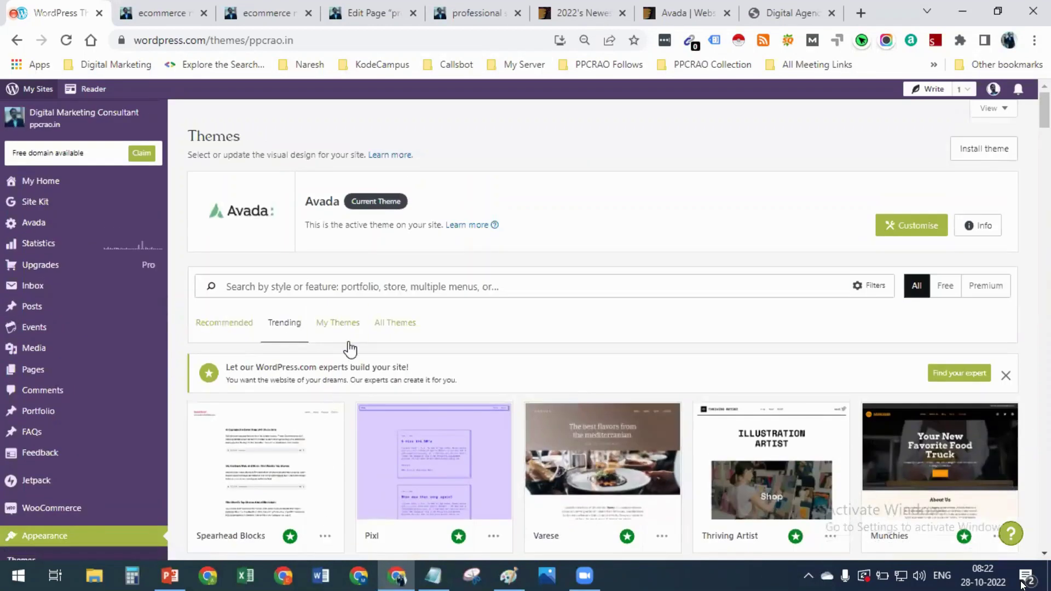
Return to My Themes and open the active Avada theme for customisation
{"action": "left_click", "coordinate": [344, 327]}
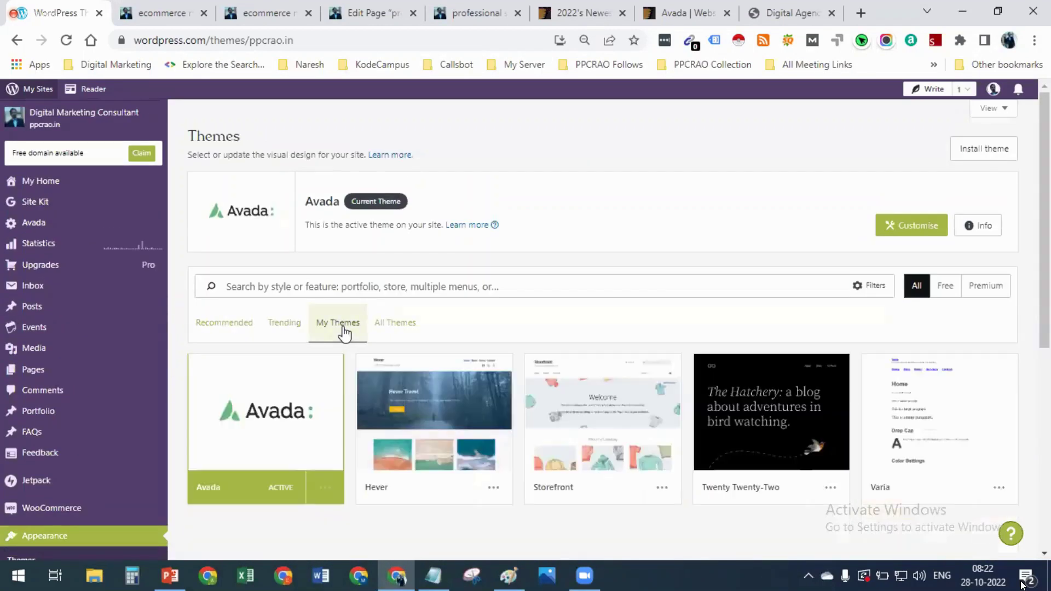
{"action": "scroll", "coordinate": [511, 413], "scroll_direction": "down", "scroll_amount": 3}
{"action": "scroll", "coordinate": [312, 445], "scroll_direction": "up", "scroll_amount": 3}
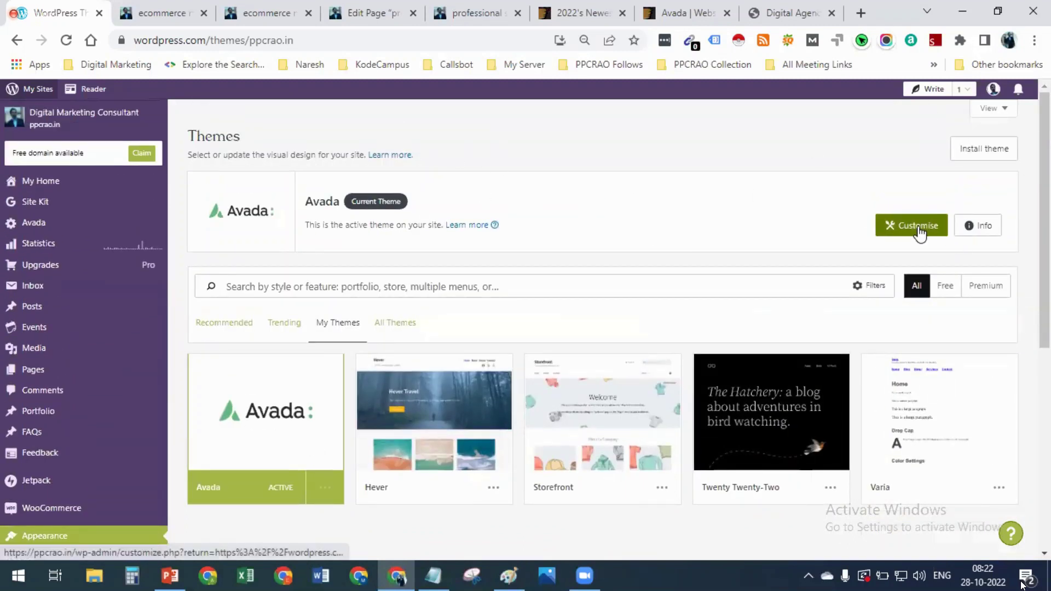
{"action": "left_click", "coordinate": [898, 236]}
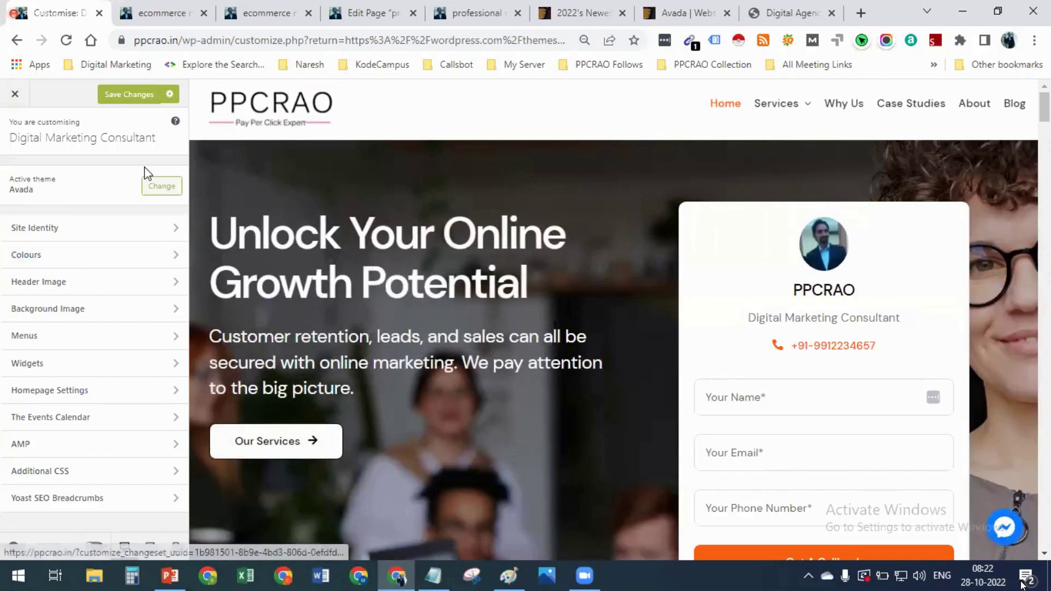
Examine the Site Identity settings, including the site title, tagline and site icon, and return to the customisation overview
{"action": "left_click", "coordinate": [103, 231]}
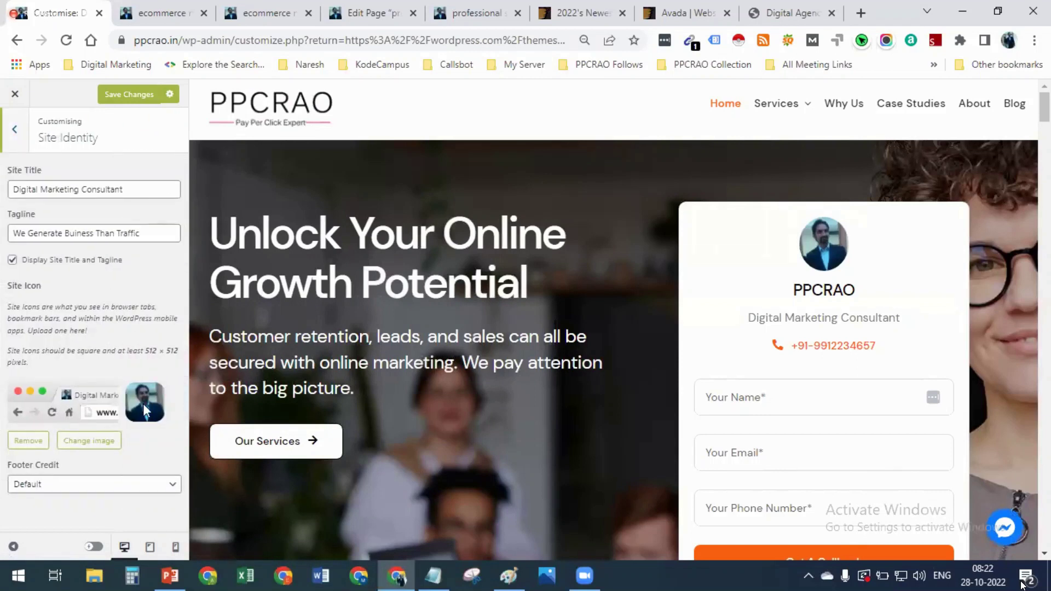
{"action": "triple_click", "coordinate": [73, 189]}
{"action": "triple_click", "coordinate": [61, 231]}
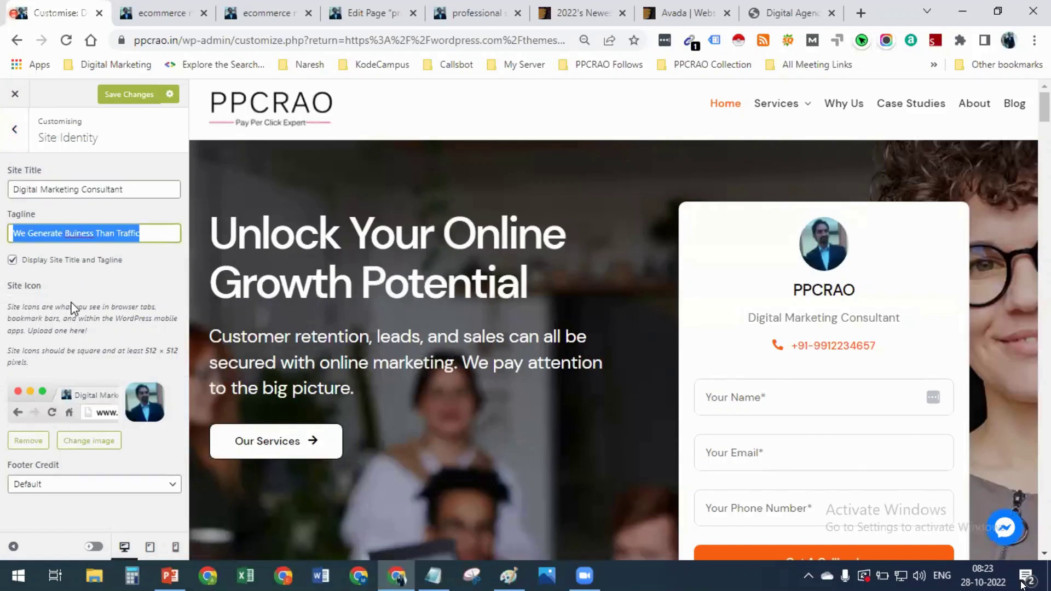
{"action": "left_click", "coordinate": [14, 130]}
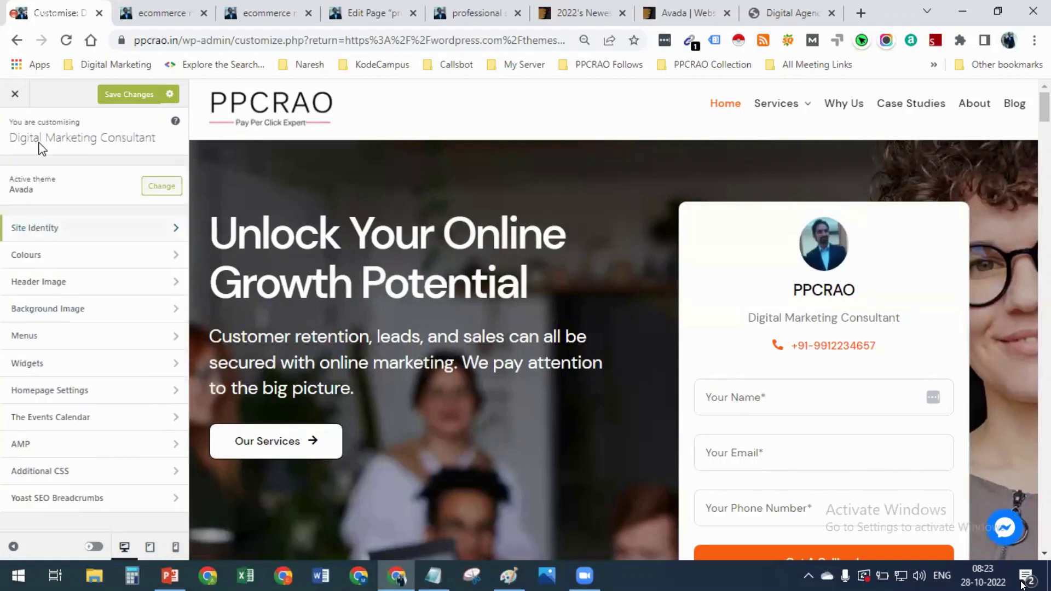
Look over the Colours, Header Image and Background Image settings of the theme, returning to the overview after each
{"action": "left_click", "coordinate": [74, 262]}
{"action": "left_click", "coordinate": [7, 146]}
{"action": "left_click", "coordinate": [50, 285]}
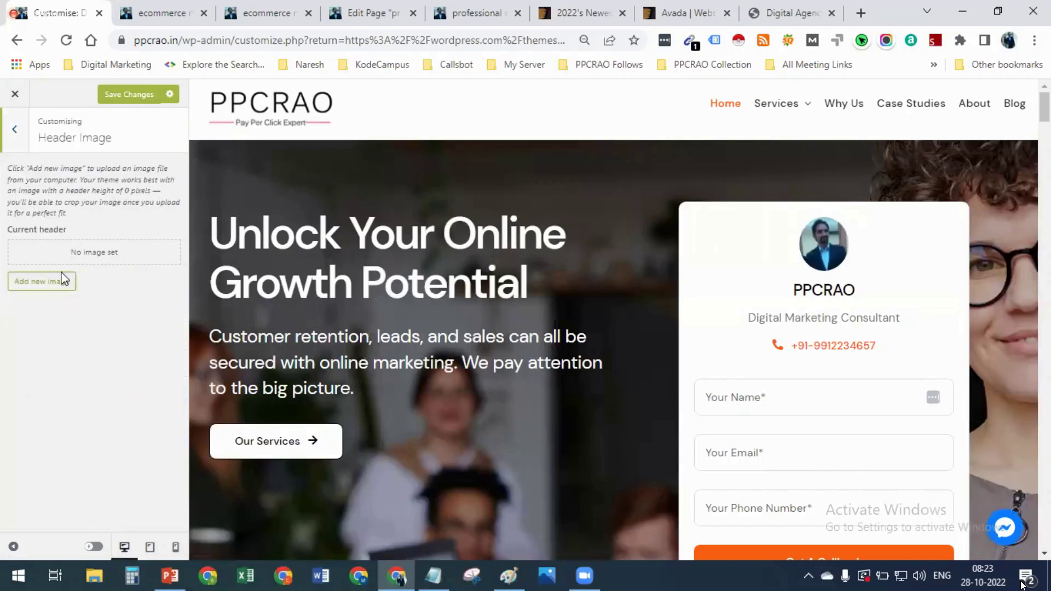
{"action": "left_click", "coordinate": [19, 142]}
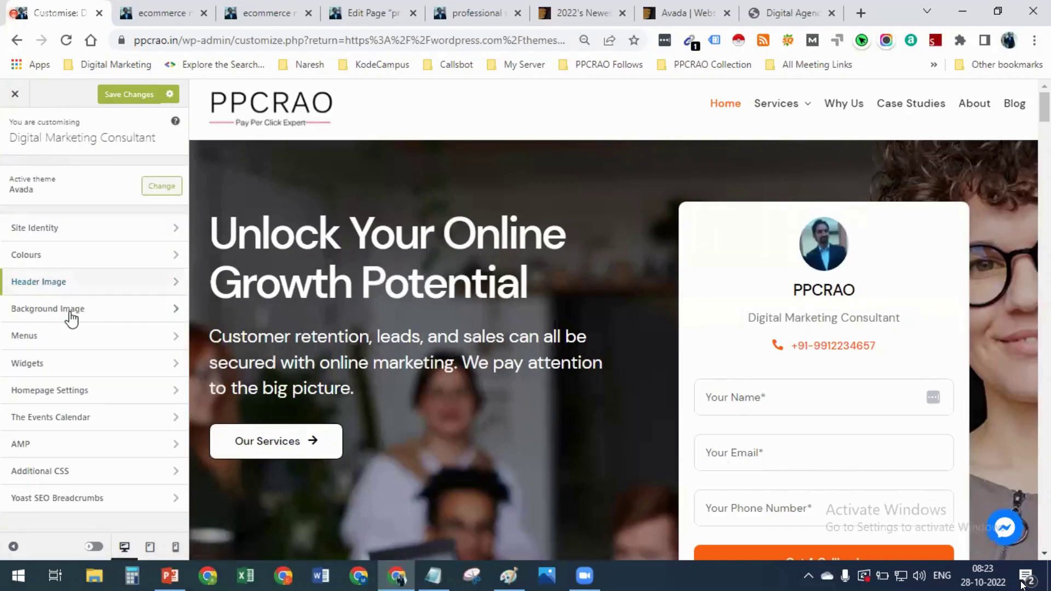
{"action": "left_click", "coordinate": [71, 310]}
{"action": "left_click", "coordinate": [15, 131]}
Open the Menus settings and look through the site preview down to the footer to compare its links with the listed menus
{"action": "left_click", "coordinate": [50, 343]}
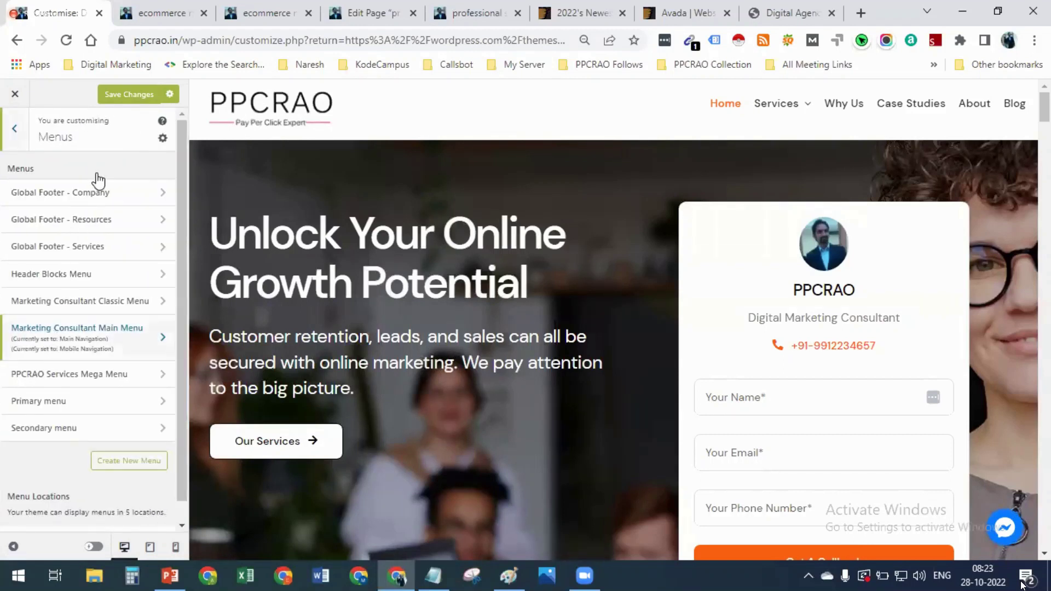
{"action": "scroll", "coordinate": [694, 279], "scroll_direction": "down", "scroll_amount": 10}
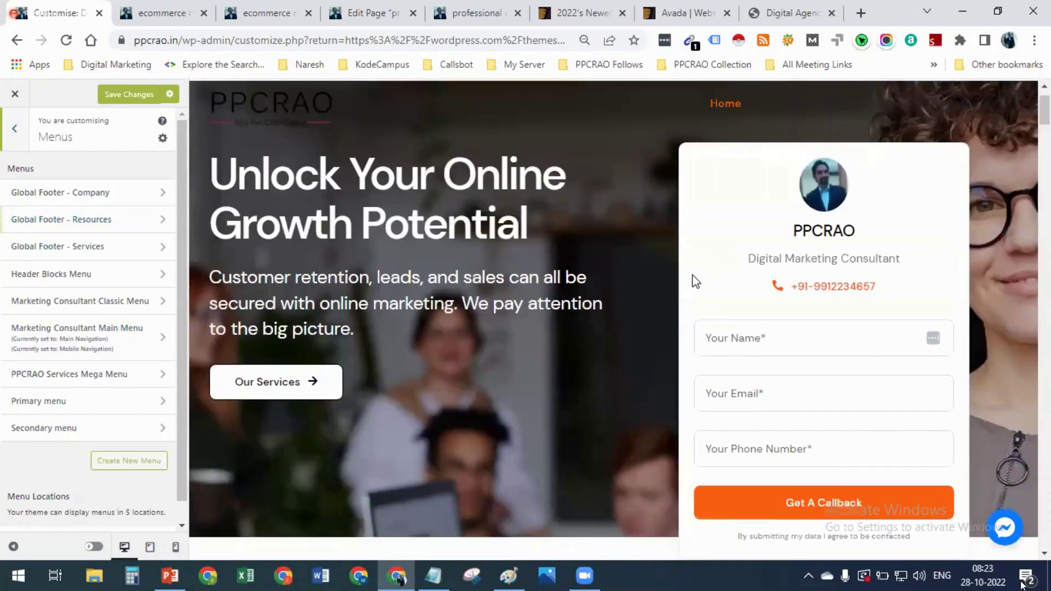
{"action": "scroll", "coordinate": [1046, 184], "scroll_direction": "down", "scroll_amount": 15}
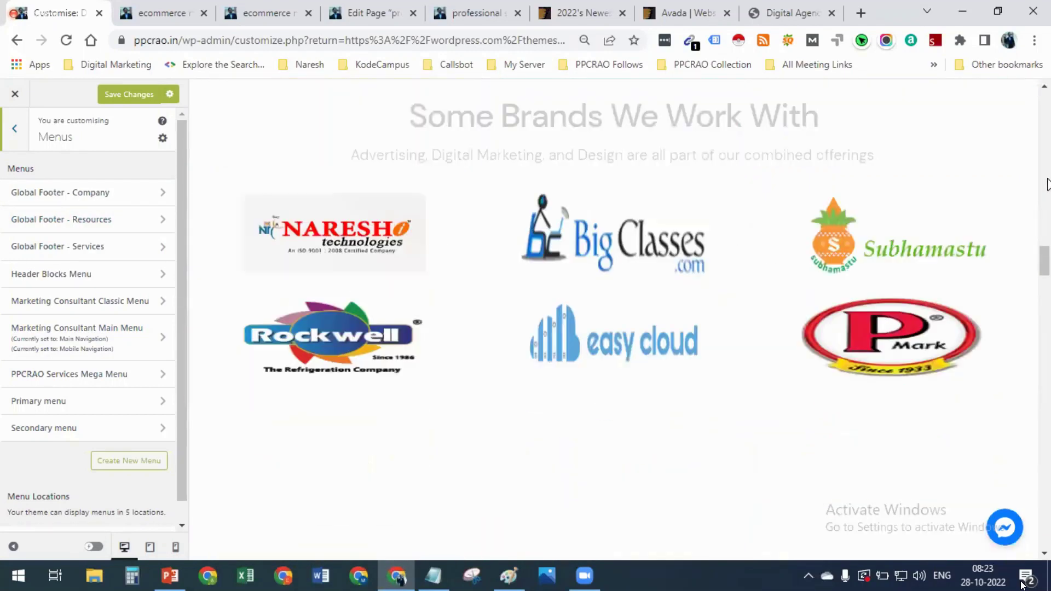
{"action": "scroll", "coordinate": [1043, 287], "scroll_direction": "down", "scroll_amount": 10}
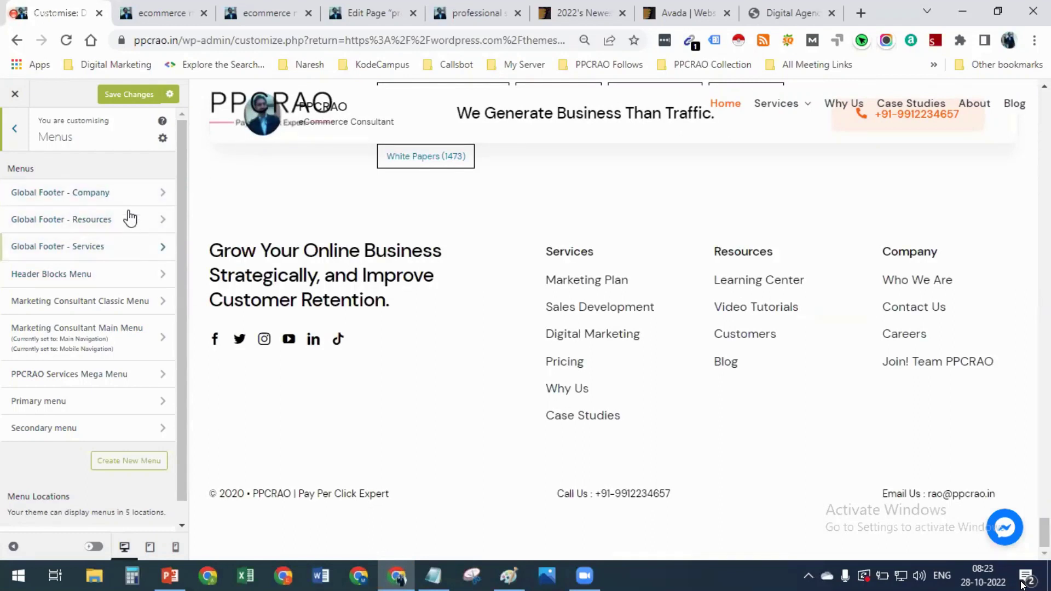
Inspect the items of the Global Footer - Company menu, look over the remaining menus and return to the customisation overview
{"action": "left_click", "coordinate": [162, 203]}
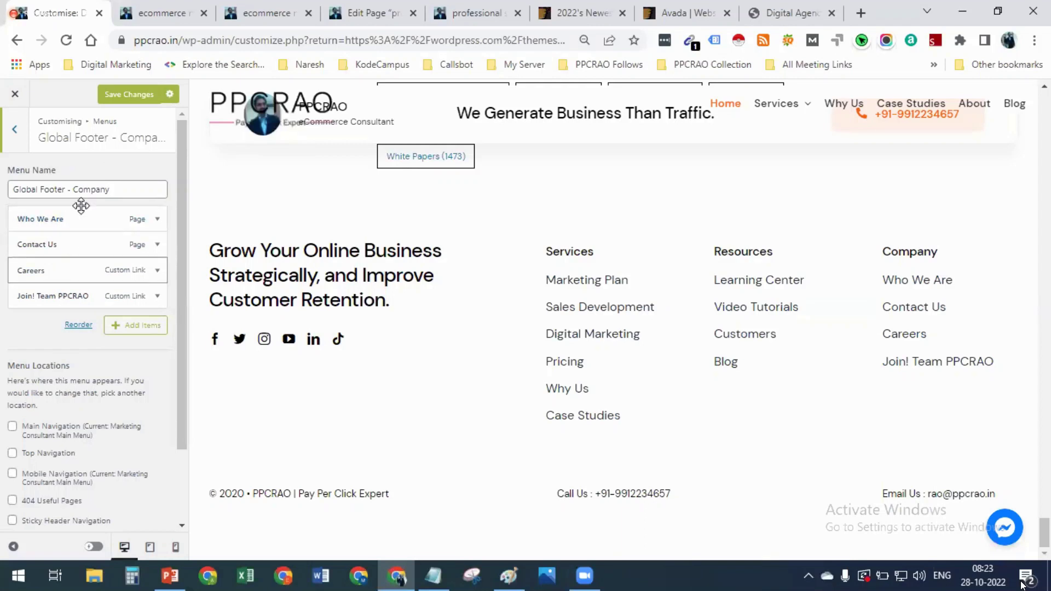
{"action": "left_click", "coordinate": [16, 131]}
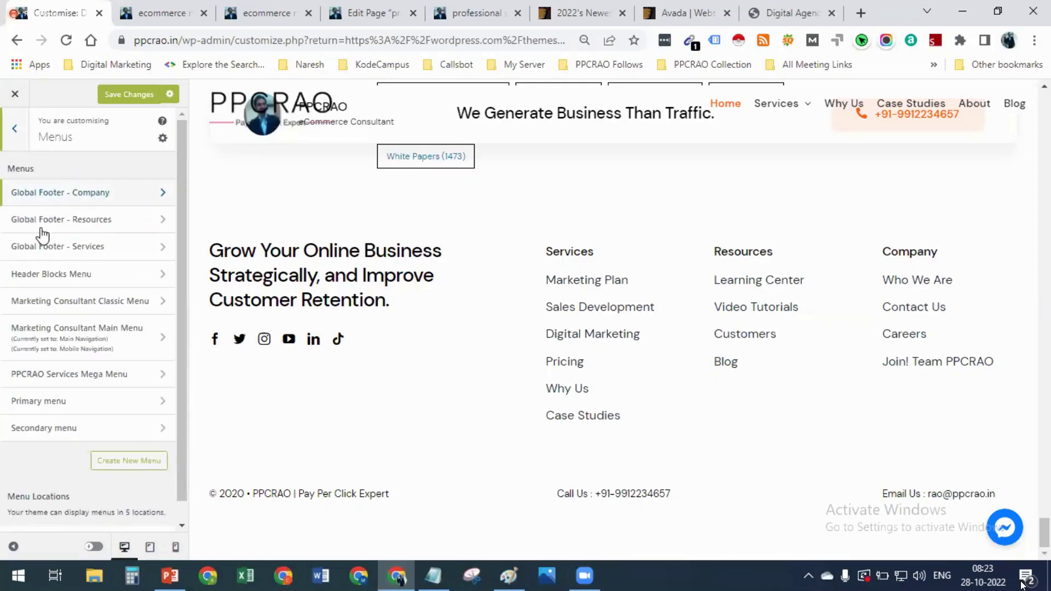
{"action": "scroll", "coordinate": [27, 240], "scroll_direction": "down", "scroll_amount": 1}
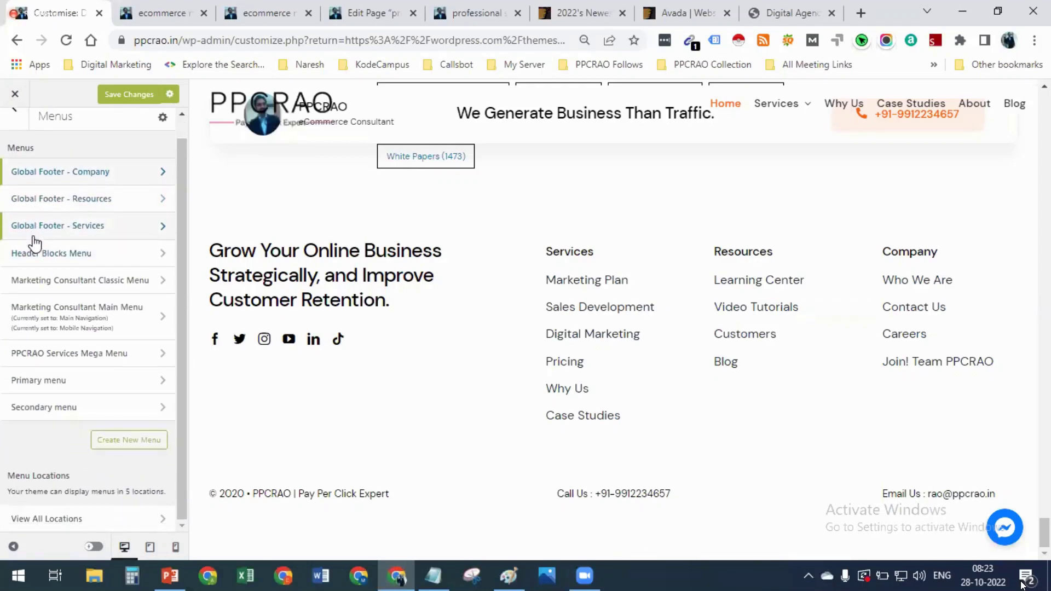
{"action": "scroll", "coordinate": [32, 197], "scroll_direction": "up", "scroll_amount": 1}
{"action": "left_click", "coordinate": [15, 135]}
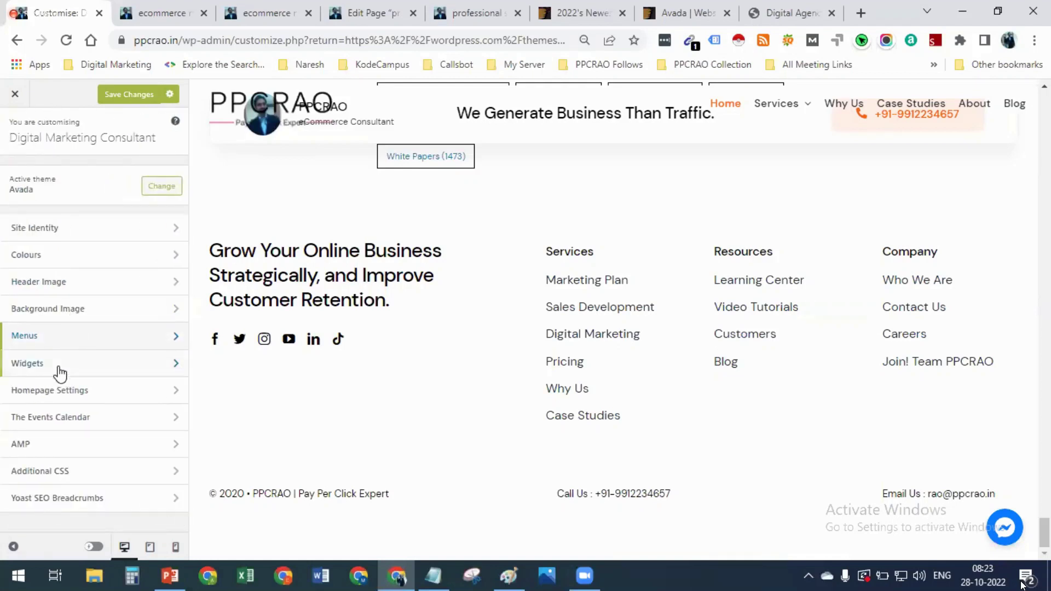
Look over the Homepage Settings and The Events Calendar sections, returning to the customisation overview after each
{"action": "left_click", "coordinate": [53, 392]}
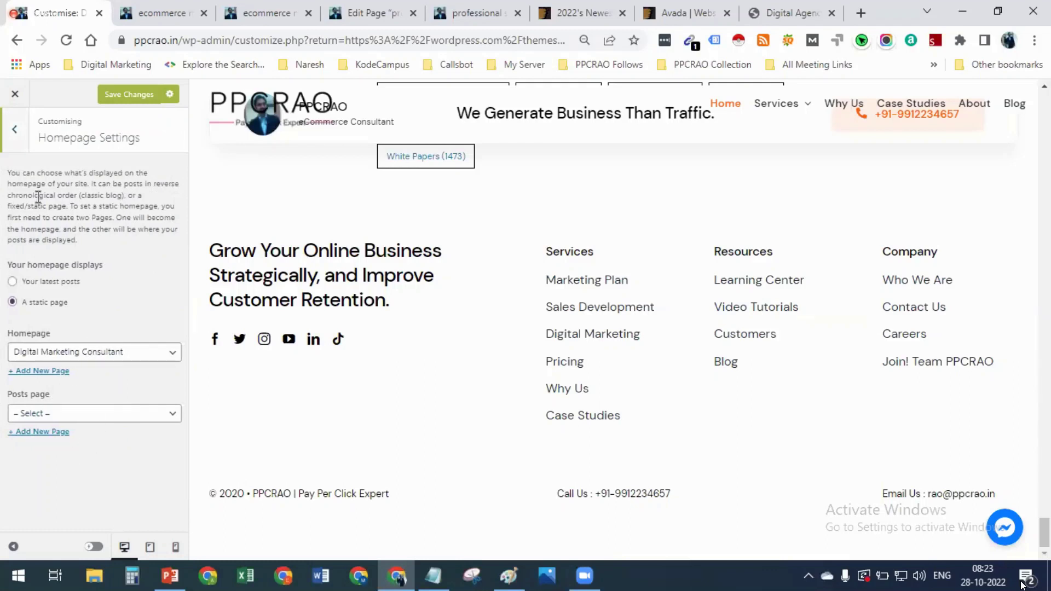
{"action": "left_click", "coordinate": [16, 130]}
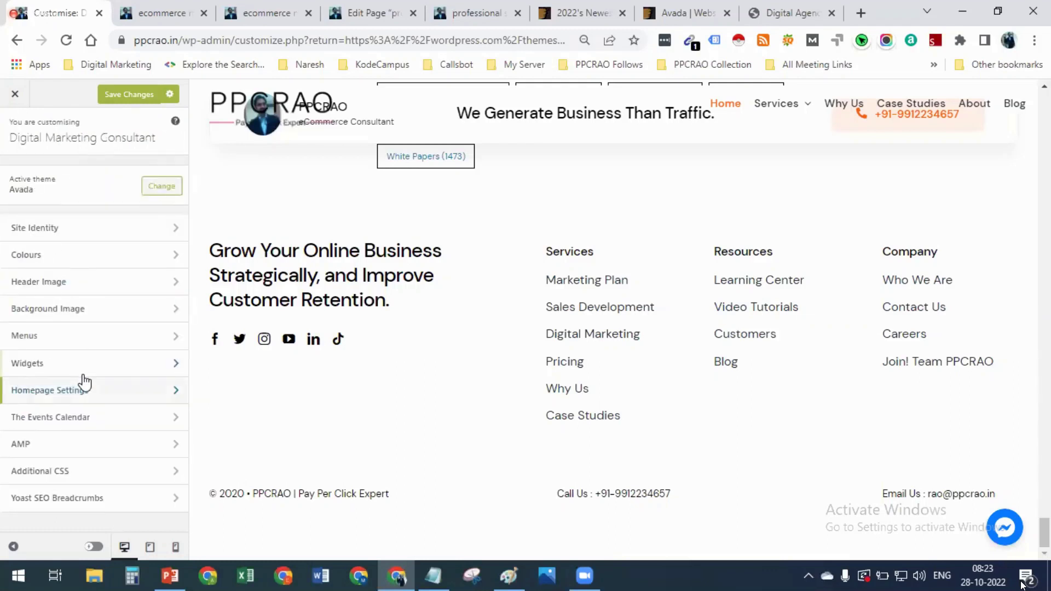
{"action": "left_click", "coordinate": [68, 422]}
{"action": "left_click", "coordinate": [22, 141]}
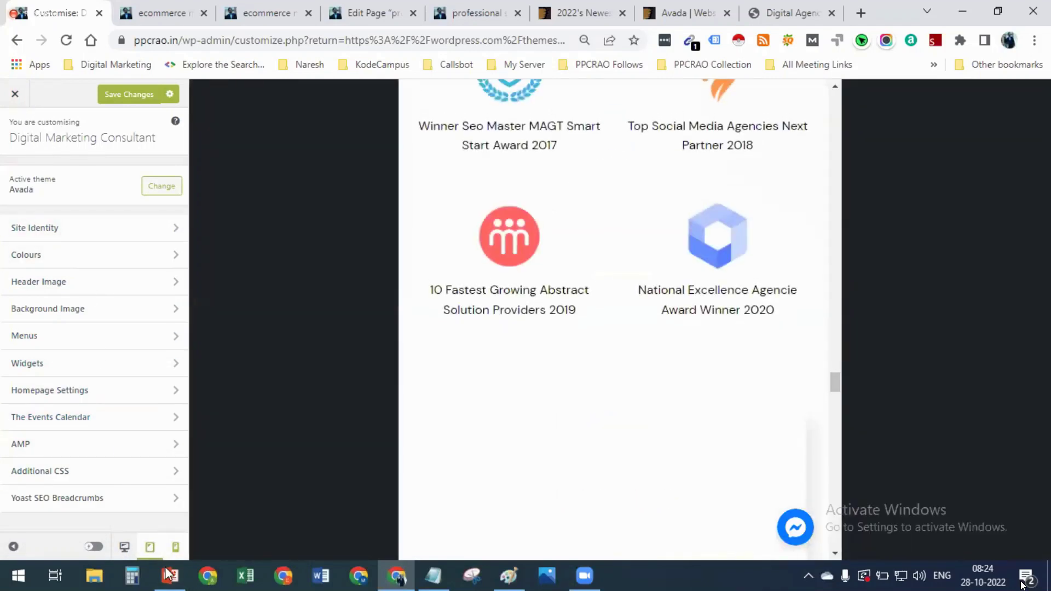
Switch the site preview to the mobile layout and review the homepage up to its hero section
{"action": "left_click", "coordinate": [175, 547]}
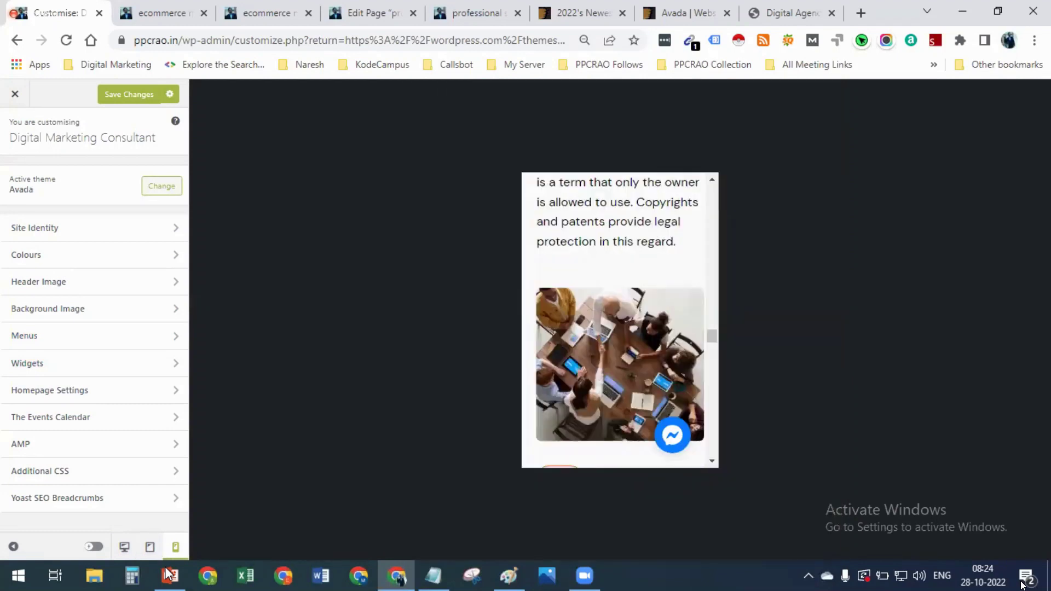
{"action": "scroll", "coordinate": [570, 319], "scroll_direction": "up", "scroll_amount": 10}
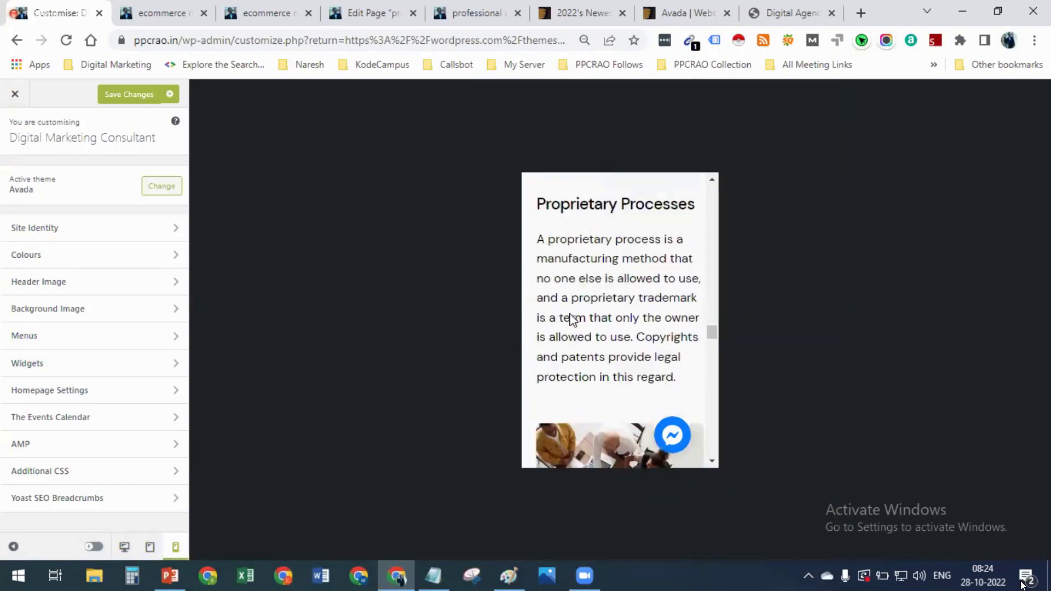
{"action": "scroll", "coordinate": [570, 316], "scroll_direction": "up", "scroll_amount": 8}
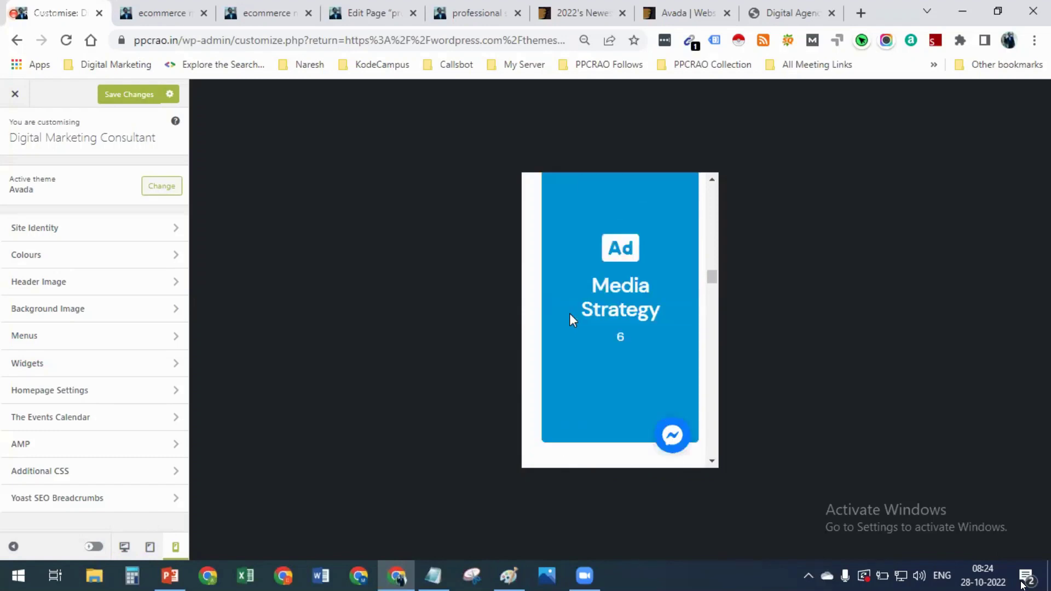
{"action": "scroll", "coordinate": [587, 291], "scroll_direction": "up", "scroll_amount": 10}
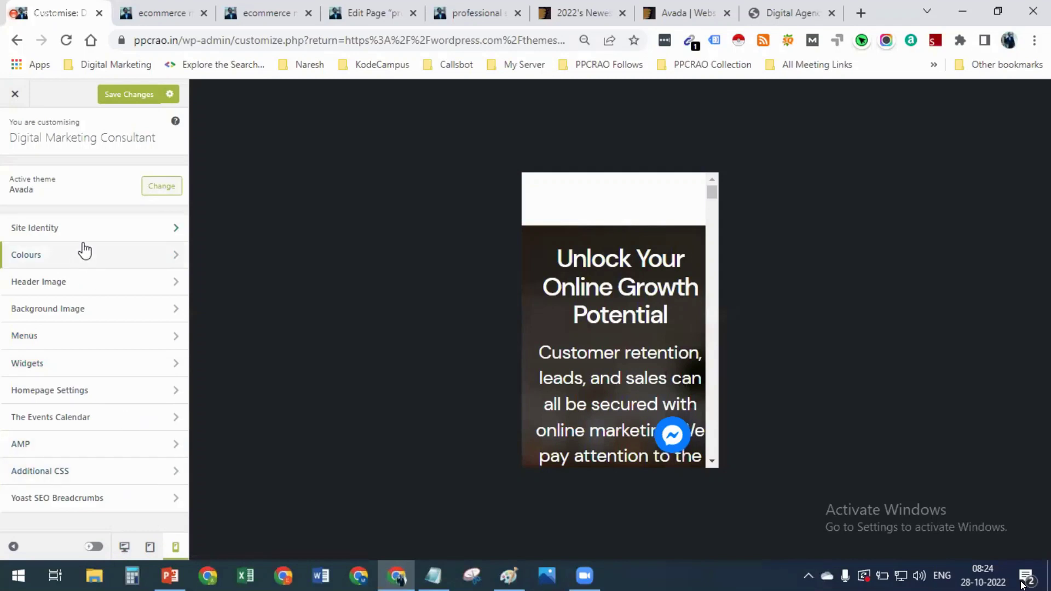
Leave the customiser, discarding any unsaved changes, and open the theme file editor
{"action": "left_click", "coordinate": [17, 96]}
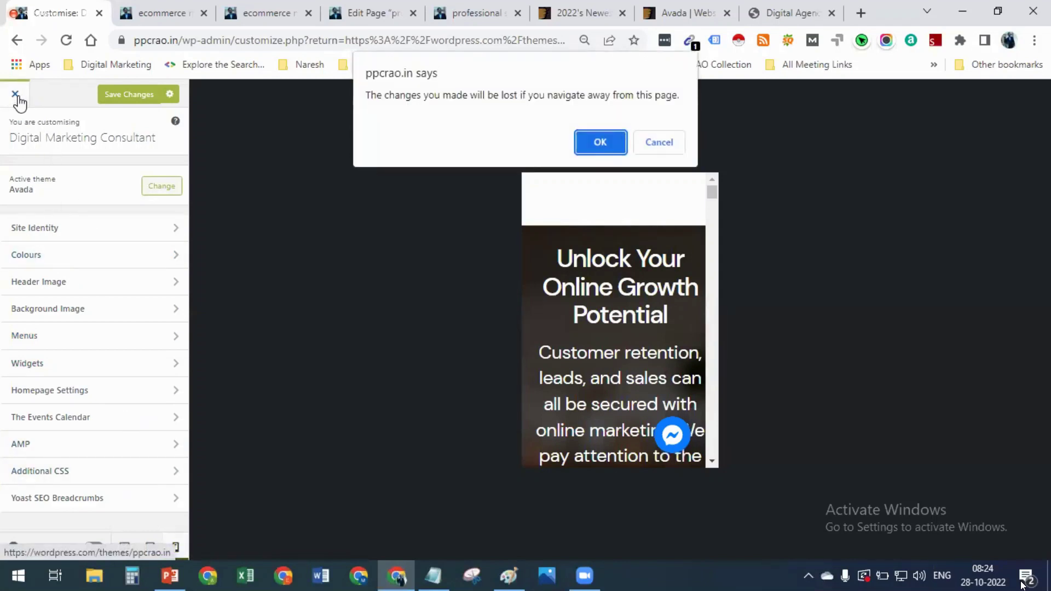
{"action": "left_click", "coordinate": [617, 145]}
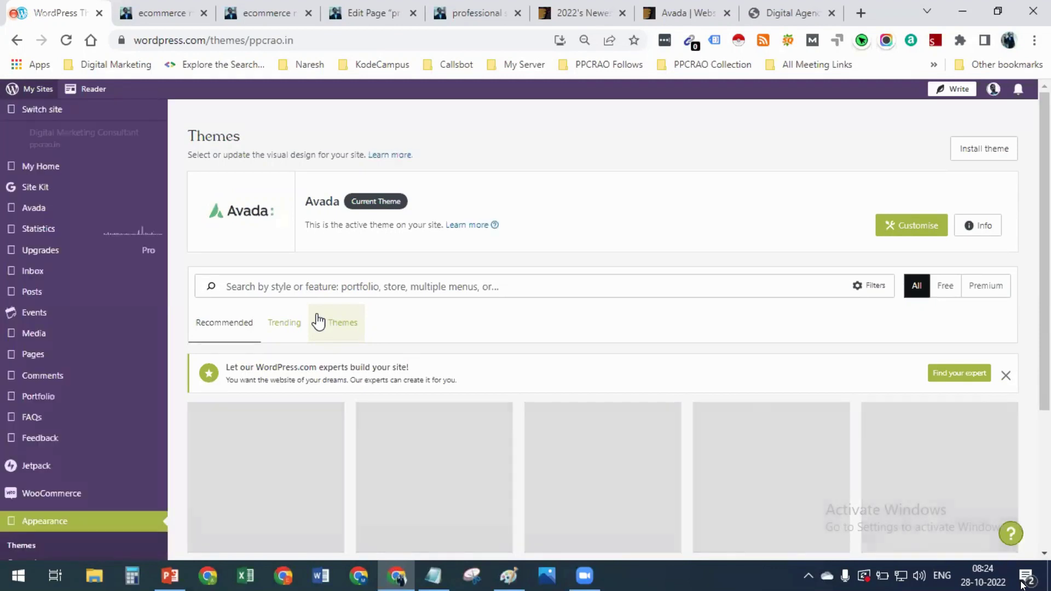
{"action": "scroll", "coordinate": [41, 408], "scroll_direction": "down", "scroll_amount": 5}
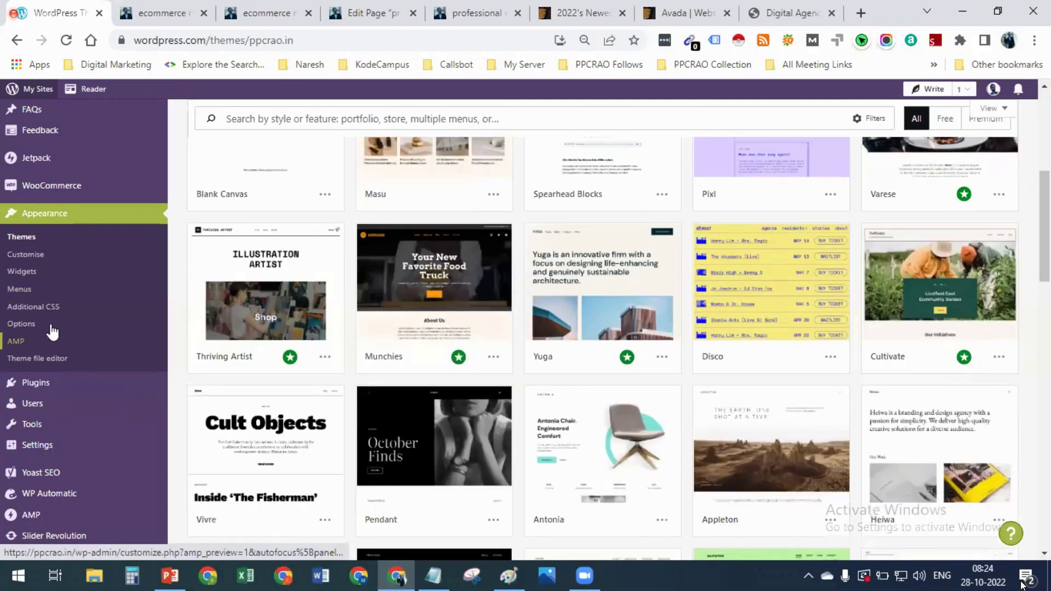
{"action": "left_click", "coordinate": [52, 364]}
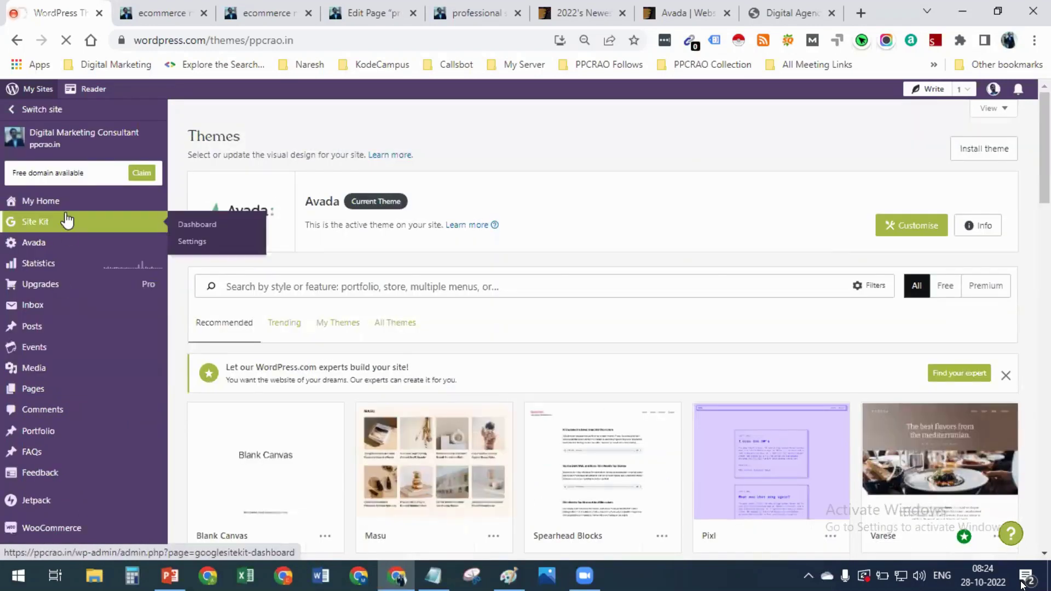
Browse the full list of Avada theme files, from style.css and the page templates to the woocommerce and licensing folders
{"action": "scroll", "coordinate": [63, 350], "scroll_direction": "down", "scroll_amount": 8}
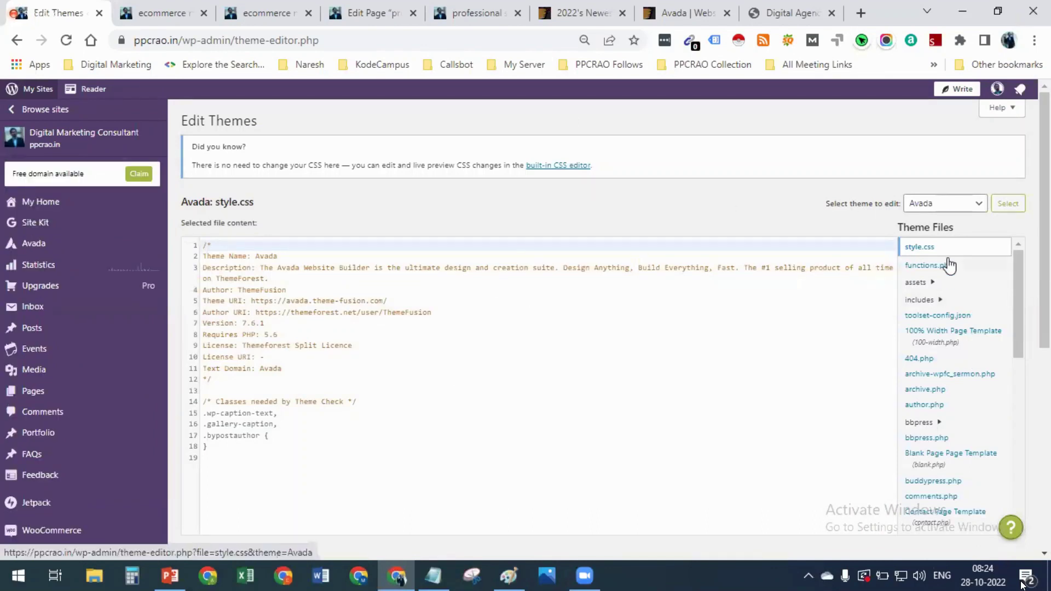
{"action": "scroll", "coordinate": [952, 281], "scroll_direction": "down", "scroll_amount": 5}
{"action": "scroll", "coordinate": [978, 283], "scroll_direction": "down", "scroll_amount": 6}
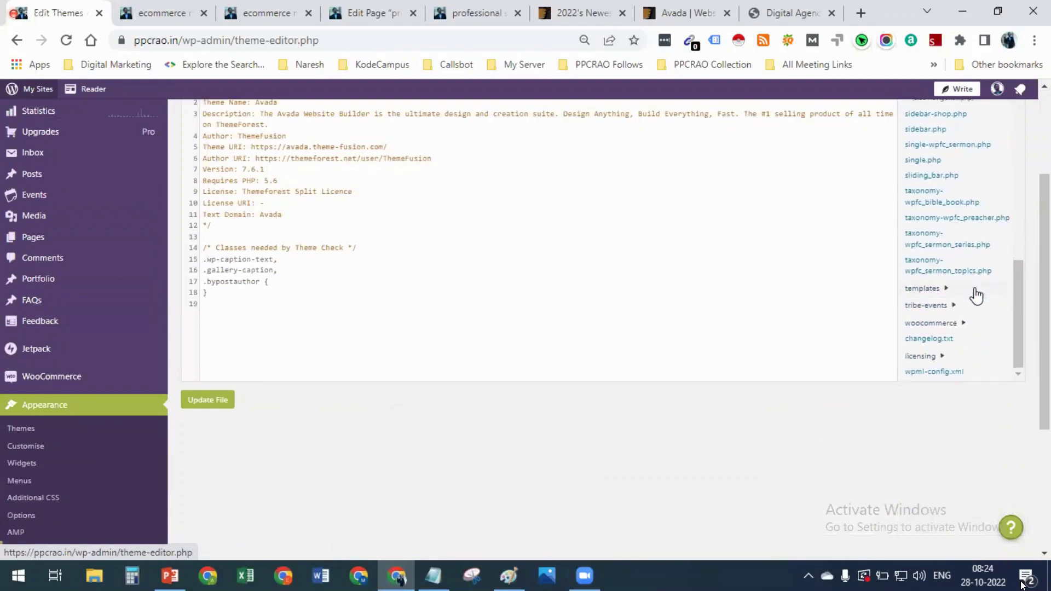
{"action": "scroll", "coordinate": [976, 296], "scroll_direction": "up", "scroll_amount": 5}
{"action": "scroll", "coordinate": [976, 296], "scroll_direction": "up", "scroll_amount": 3}
{"action": "scroll", "coordinate": [976, 296], "scroll_direction": "down", "scroll_amount": 6}
{"action": "scroll", "coordinate": [976, 296], "scroll_direction": "down", "scroll_amount": 2}
{"action": "scroll", "coordinate": [975, 296], "scroll_direction": "up", "scroll_amount": 10}
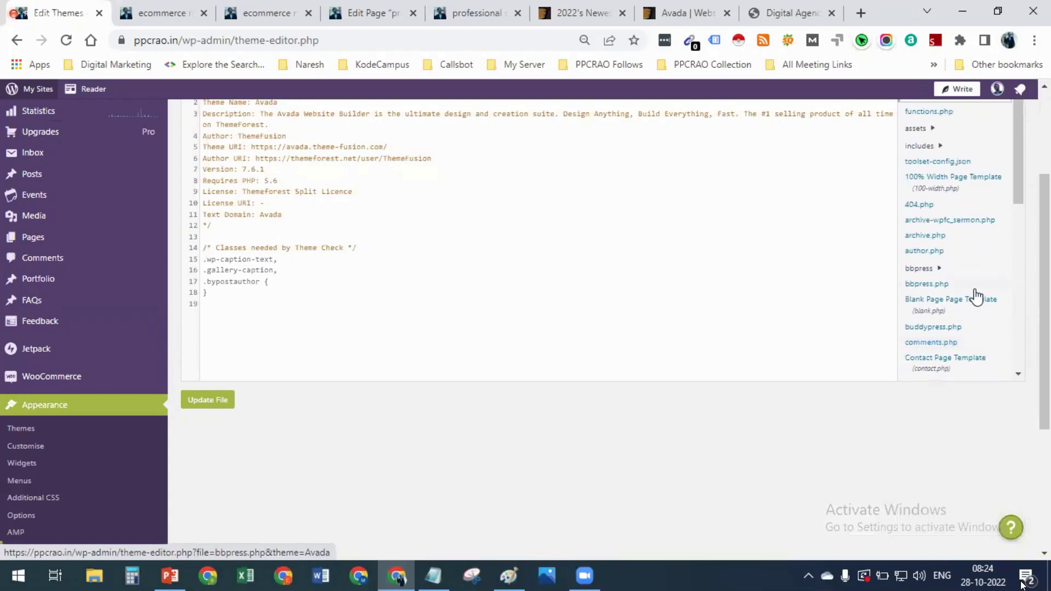
{"action": "scroll", "coordinate": [948, 290], "scroll_direction": "down", "scroll_amount": 3}
{"action": "scroll", "coordinate": [948, 290], "scroll_direction": "down", "scroll_amount": 6}
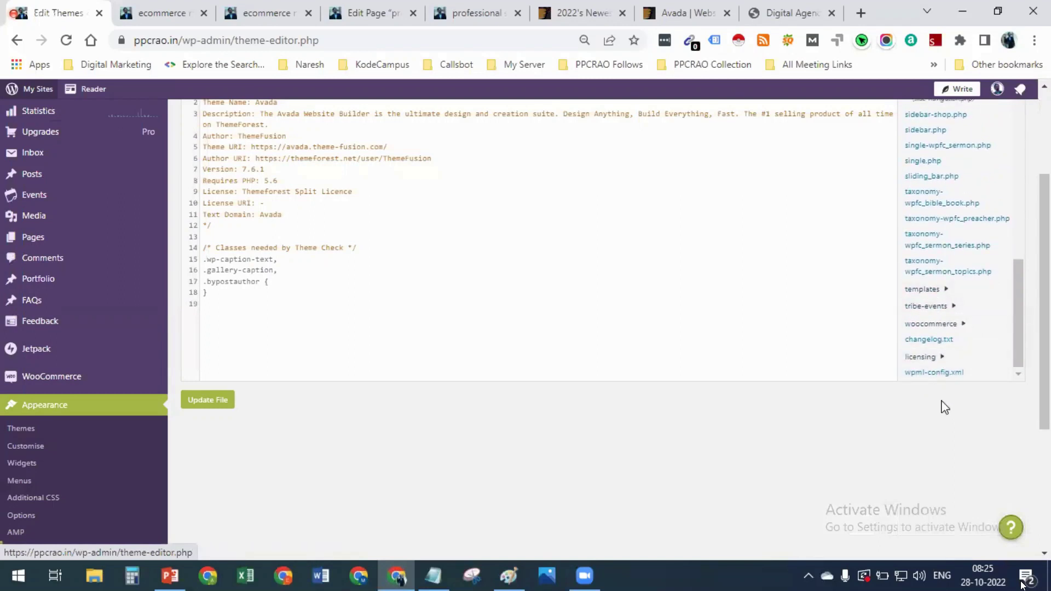
{"action": "scroll", "coordinate": [802, 434], "scroll_direction": "up", "scroll_amount": 3}
{"action": "scroll", "coordinate": [824, 446], "scroll_direction": "up", "scroll_amount": 1}
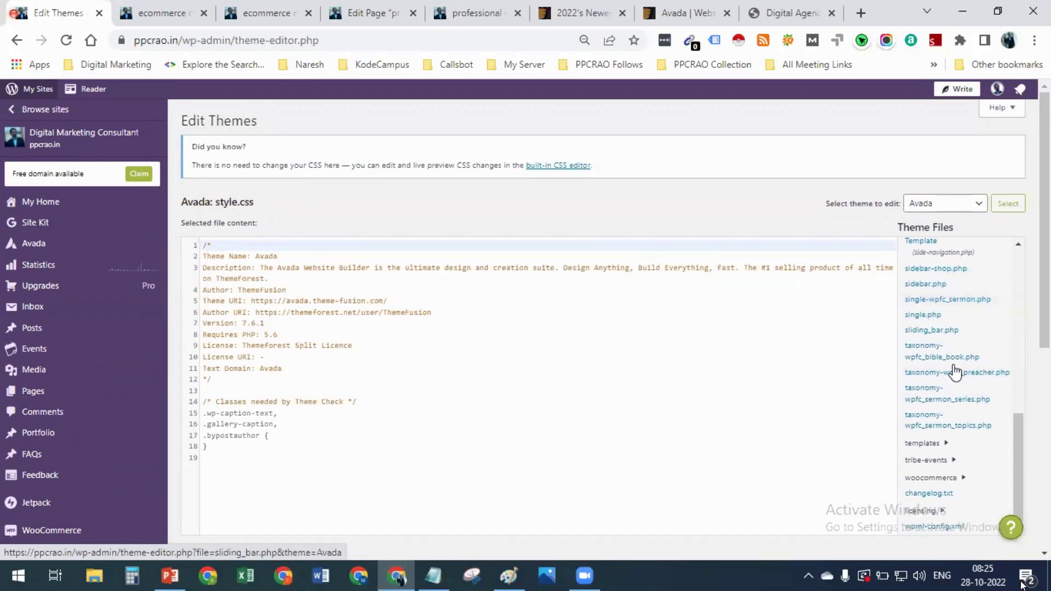
{"action": "scroll", "coordinate": [949, 312], "scroll_direction": "up", "scroll_amount": 2}
{"action": "scroll", "coordinate": [951, 316], "scroll_direction": "up", "scroll_amount": 3}
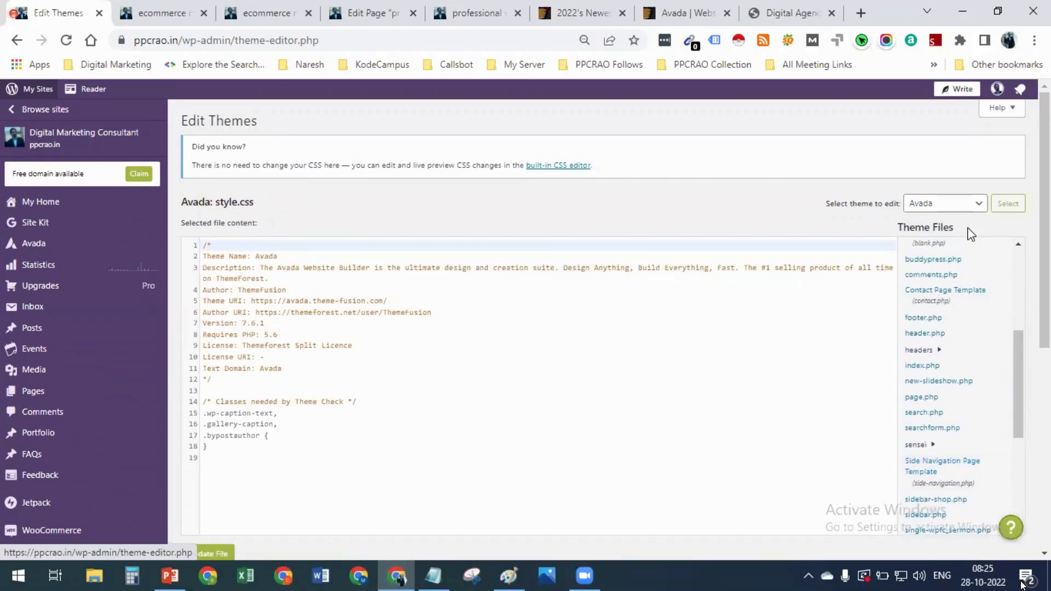
Open header.php of the Avada theme and read through its code from the opening comment to the last line
{"action": "left_click", "coordinate": [925, 333]}
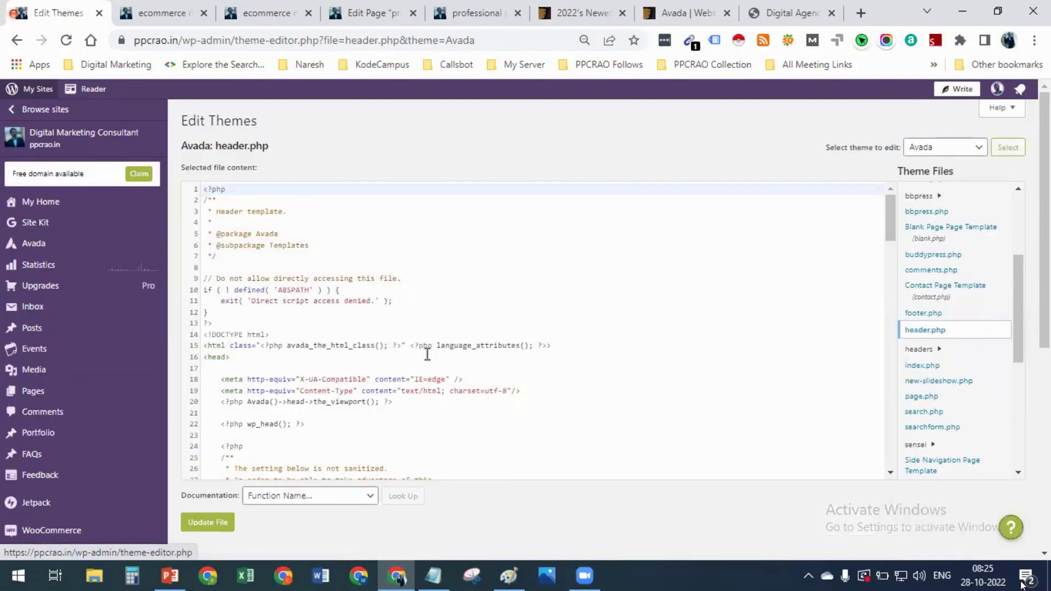
{"action": "scroll", "coordinate": [427, 354], "scroll_direction": "down", "scroll_amount": 4}
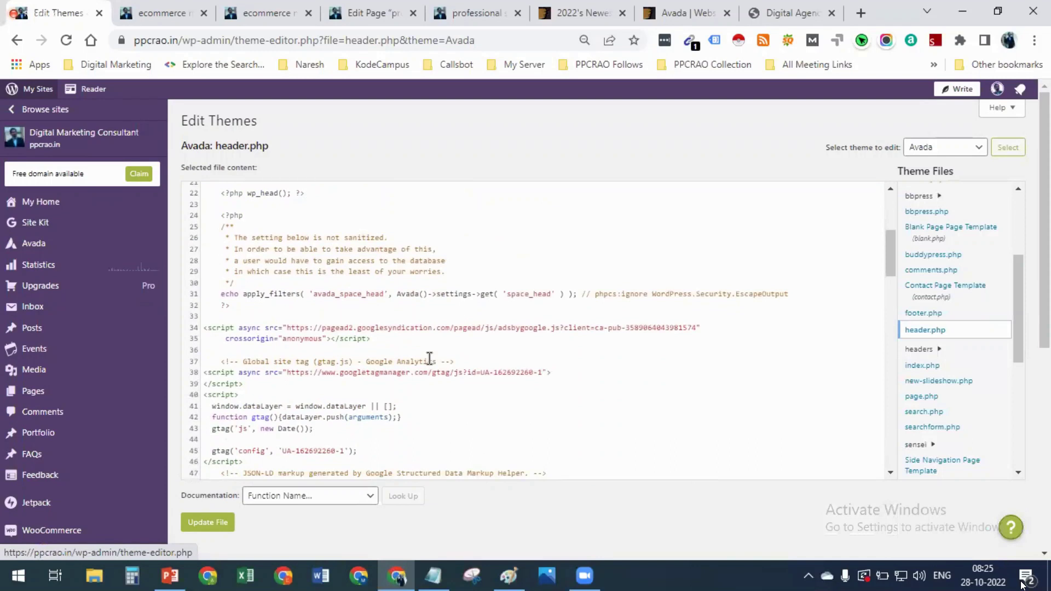
{"action": "scroll", "coordinate": [429, 358], "scroll_direction": "down", "scroll_amount": 20}
{"action": "scroll", "coordinate": [430, 364], "scroll_direction": "down", "scroll_amount": 2}
{"action": "scroll", "coordinate": [449, 282], "scroll_direction": "up", "scroll_amount": 4}
{"action": "scroll", "coordinate": [446, 280], "scroll_direction": "up", "scroll_amount": 20}
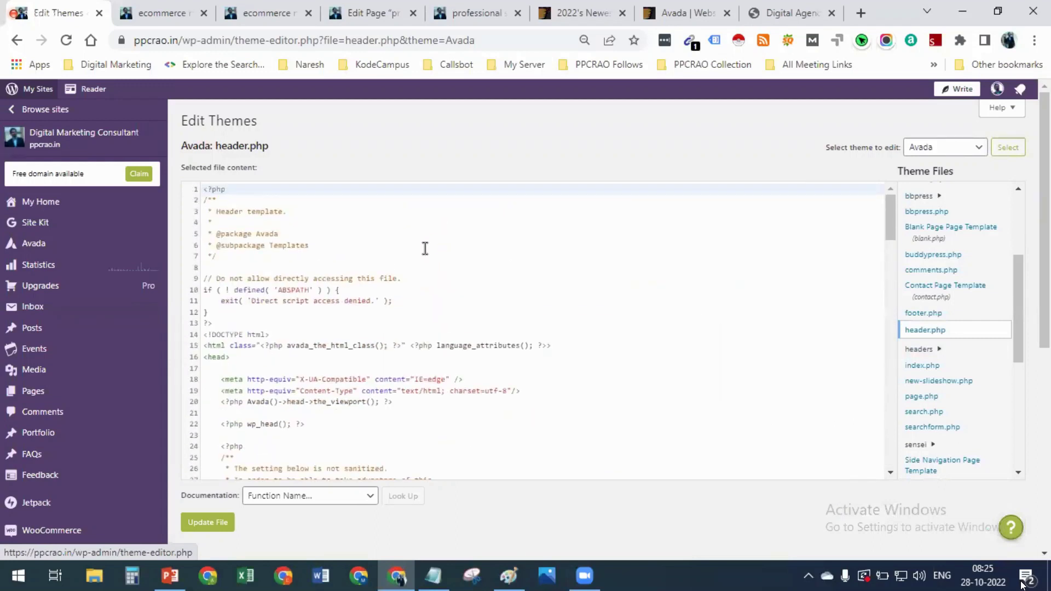
{"action": "scroll", "coordinate": [426, 250], "scroll_direction": "down", "scroll_amount": 20}
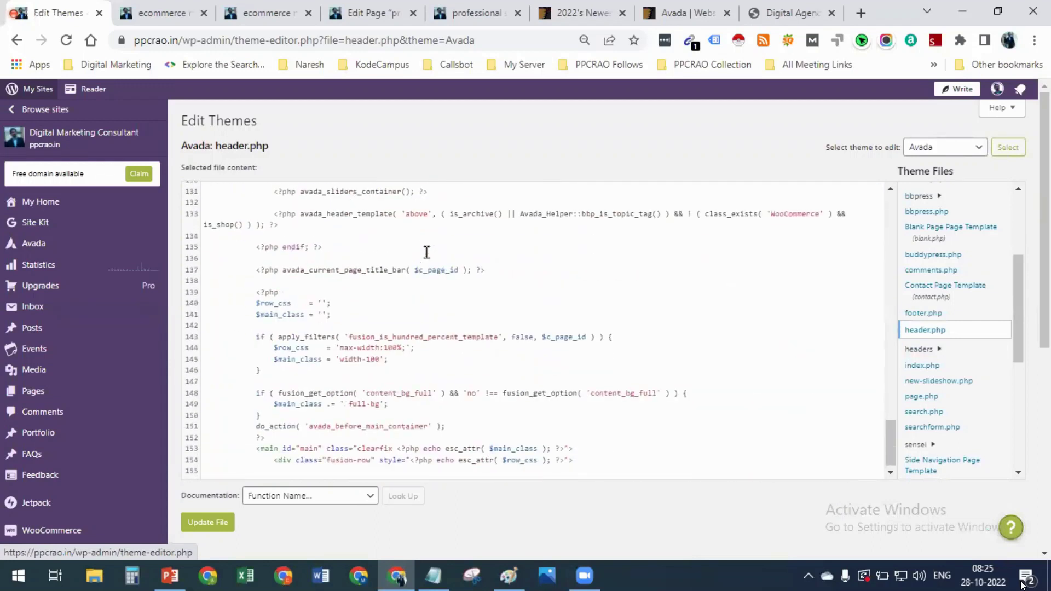
{"action": "scroll", "coordinate": [417, 254], "scroll_direction": "down", "scroll_amount": 7}
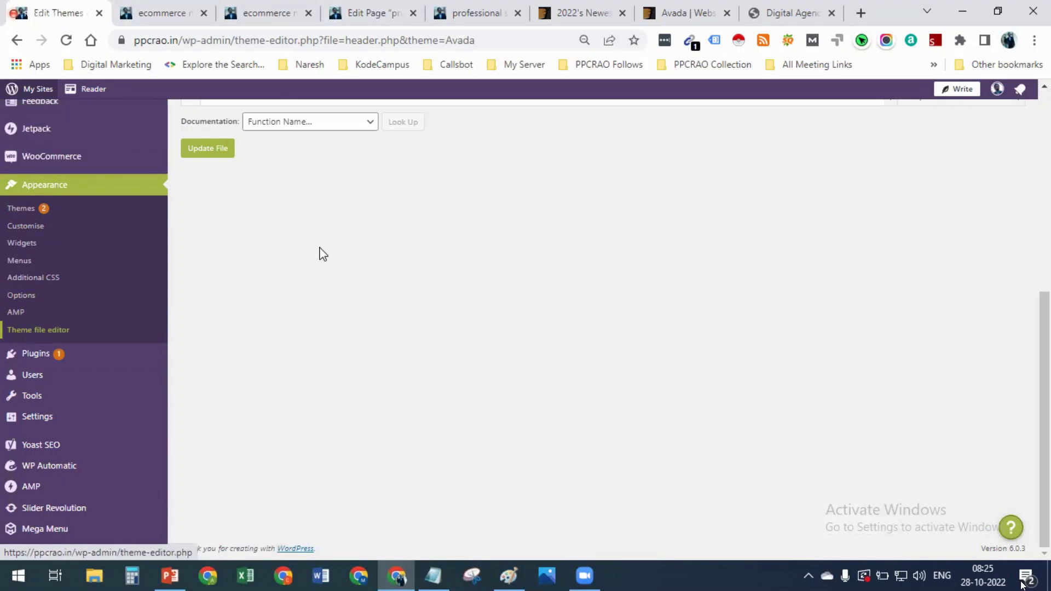
{"action": "scroll", "coordinate": [319, 251], "scroll_direction": "up", "scroll_amount": 6}
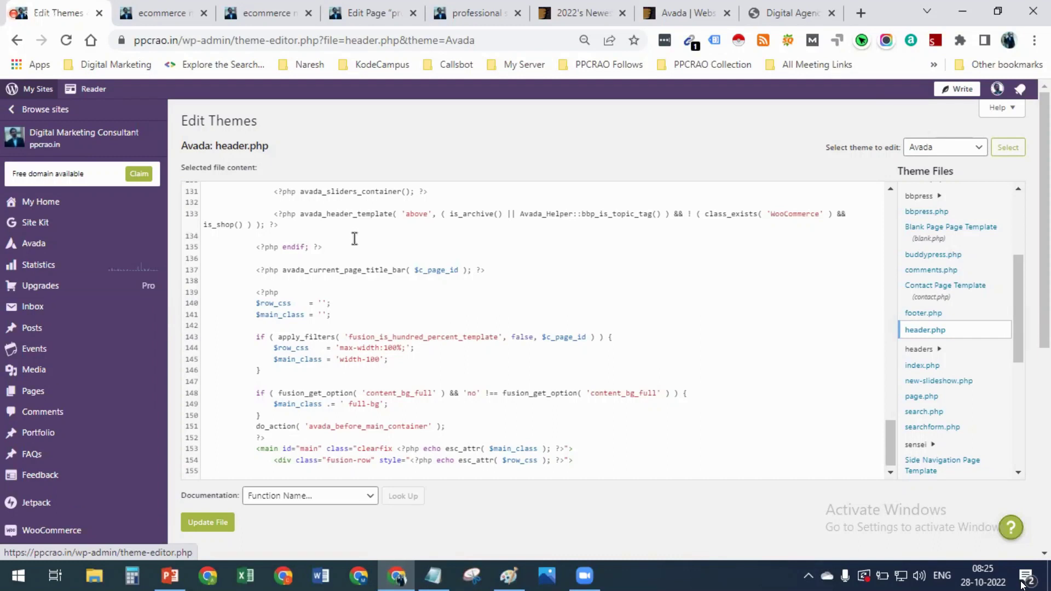
{"action": "scroll", "coordinate": [409, 301], "scroll_direction": "down", "scroll_amount": 2}
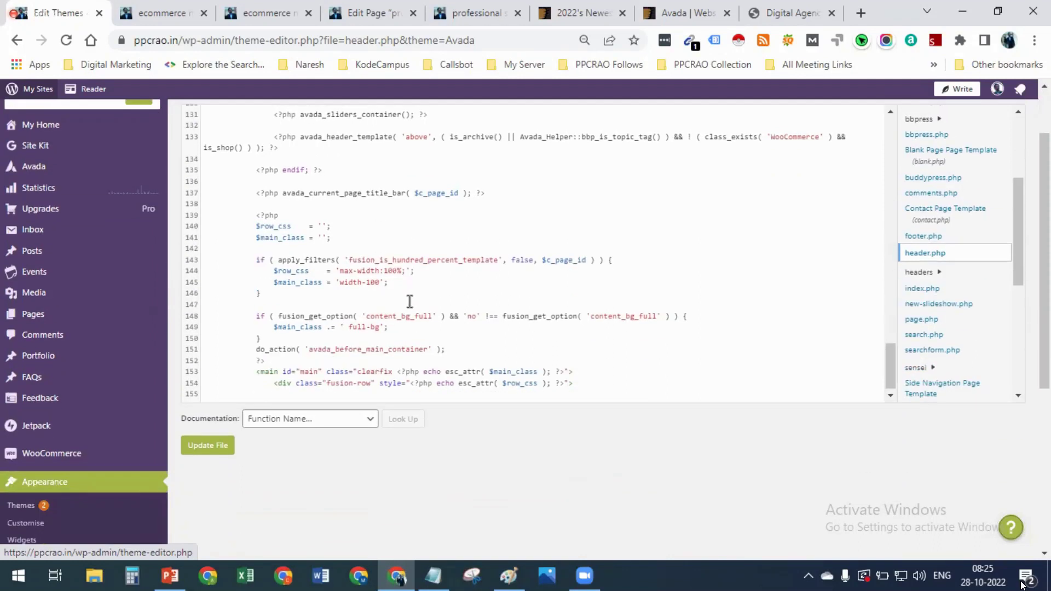
Leave the theme file editor and open the site's Plugins page
{"action": "scroll", "coordinate": [405, 304], "scroll_direction": "down", "scroll_amount": 5}
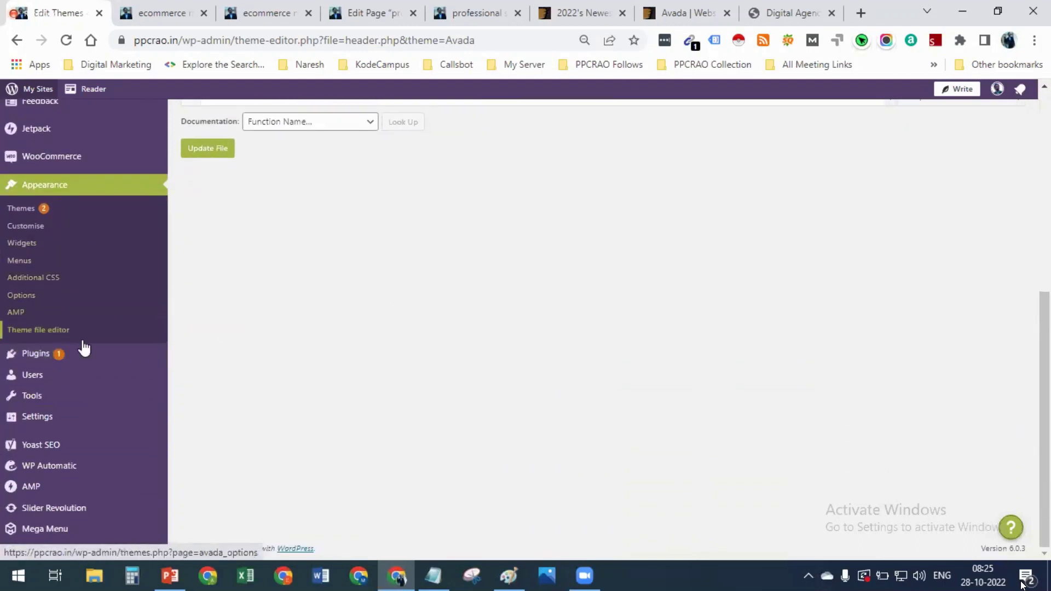
{"action": "left_click", "coordinate": [105, 357]}
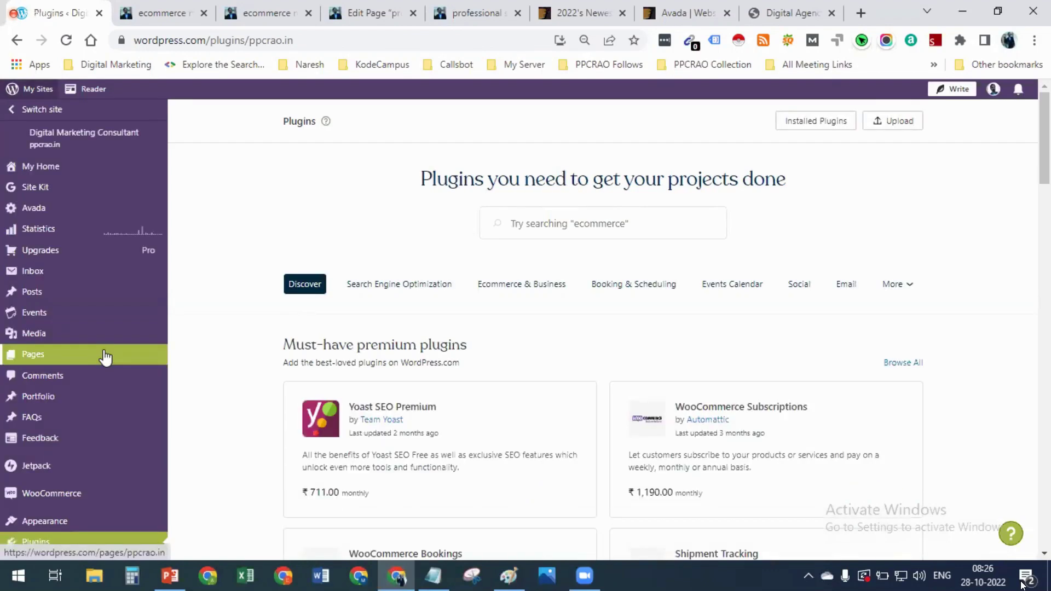
{"action": "mouse_move", "coordinate": [105, 357]}
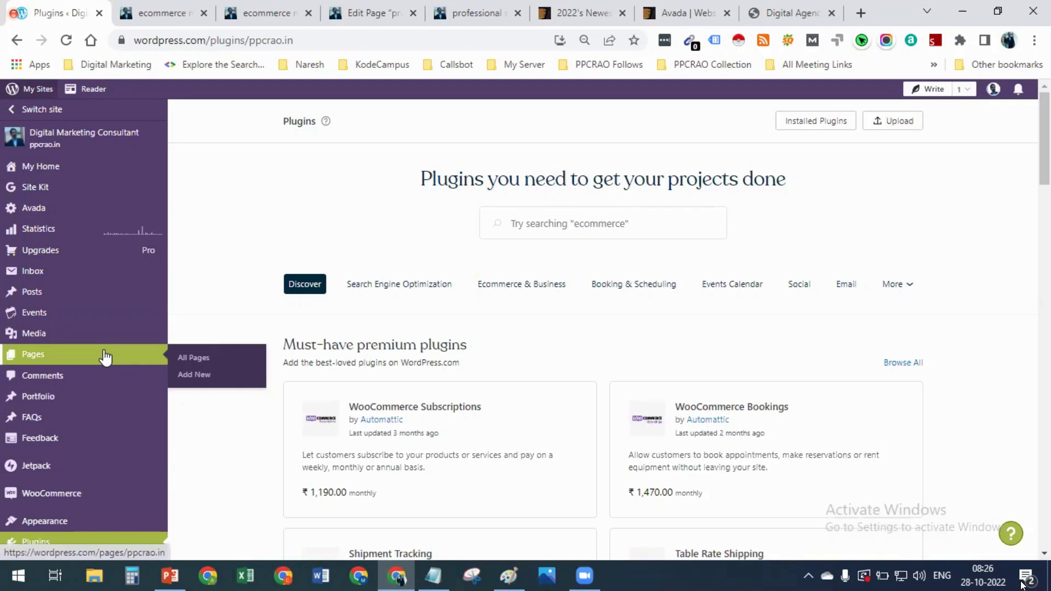
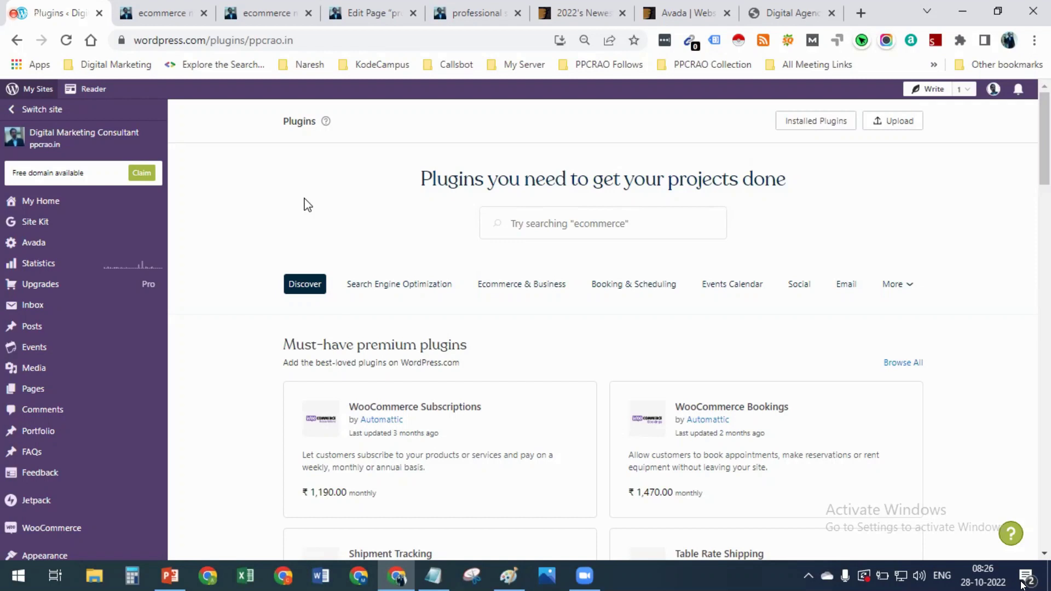
Browse the plugin catalogue's Discover page from the must-have premium plugins through the free essentials to the end
{"action": "scroll", "coordinate": [306, 204], "scroll_direction": "down", "scroll_amount": 8}
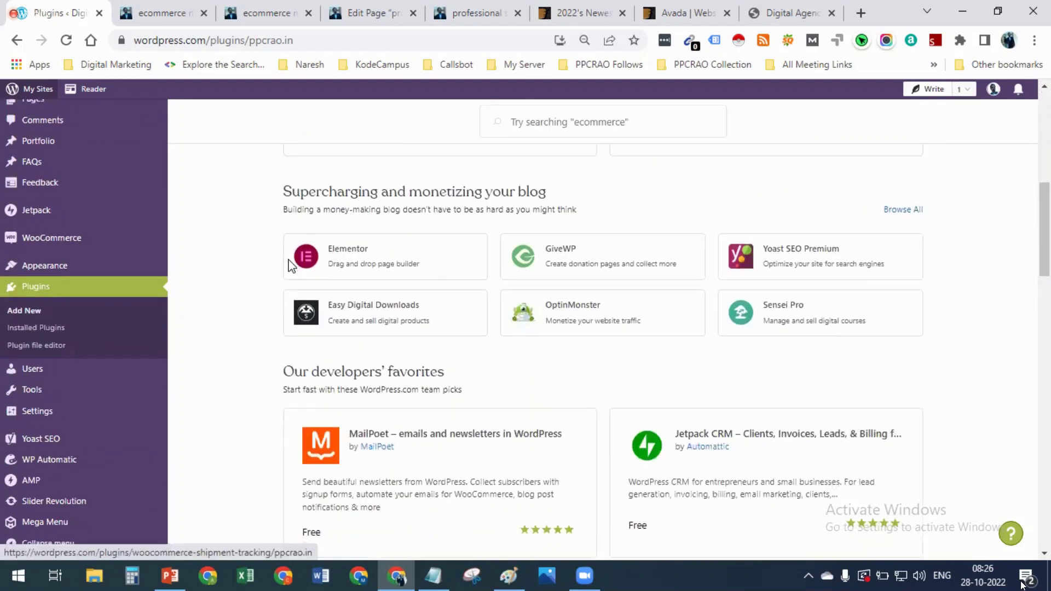
{"action": "scroll", "coordinate": [289, 263], "scroll_direction": "up", "scroll_amount": 2}
{"action": "scroll", "coordinate": [291, 267], "scroll_direction": "up", "scroll_amount": 6}
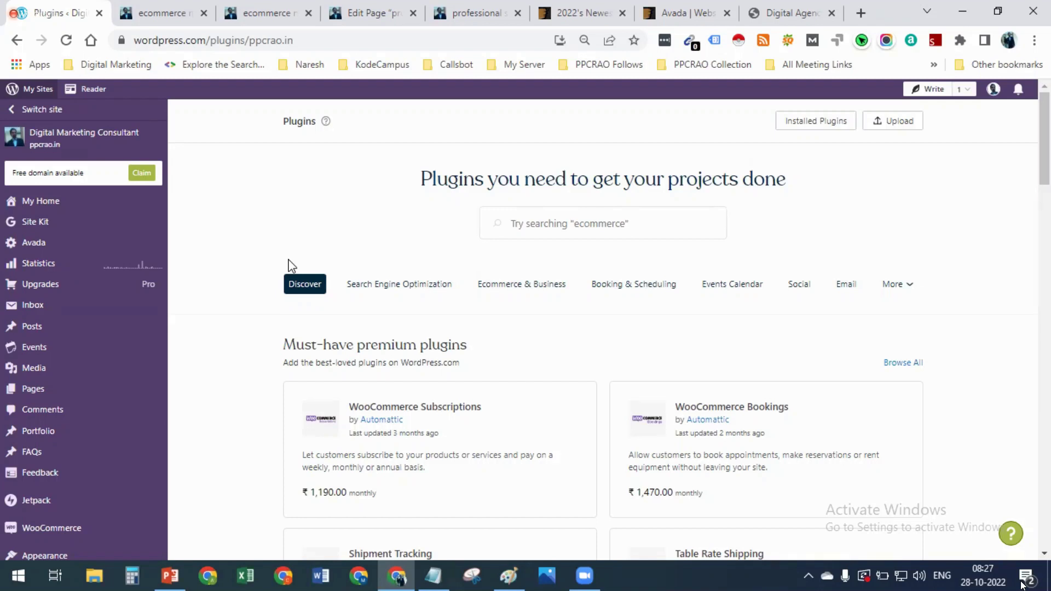
{"action": "scroll", "coordinate": [293, 386], "scroll_direction": "down", "scroll_amount": 10}
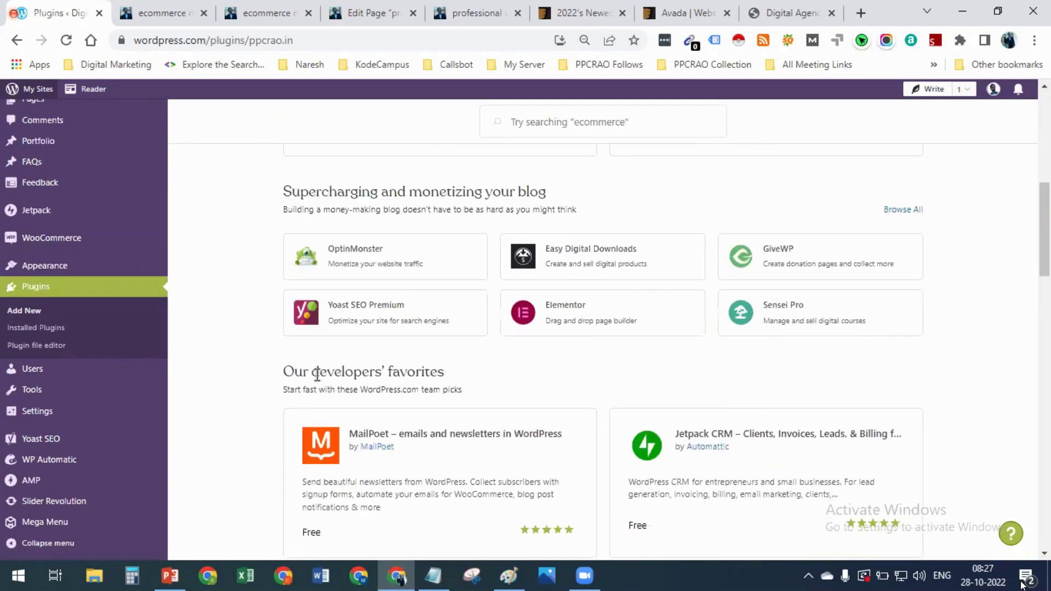
{"action": "scroll", "coordinate": [416, 372], "scroll_direction": "down", "scroll_amount": 6}
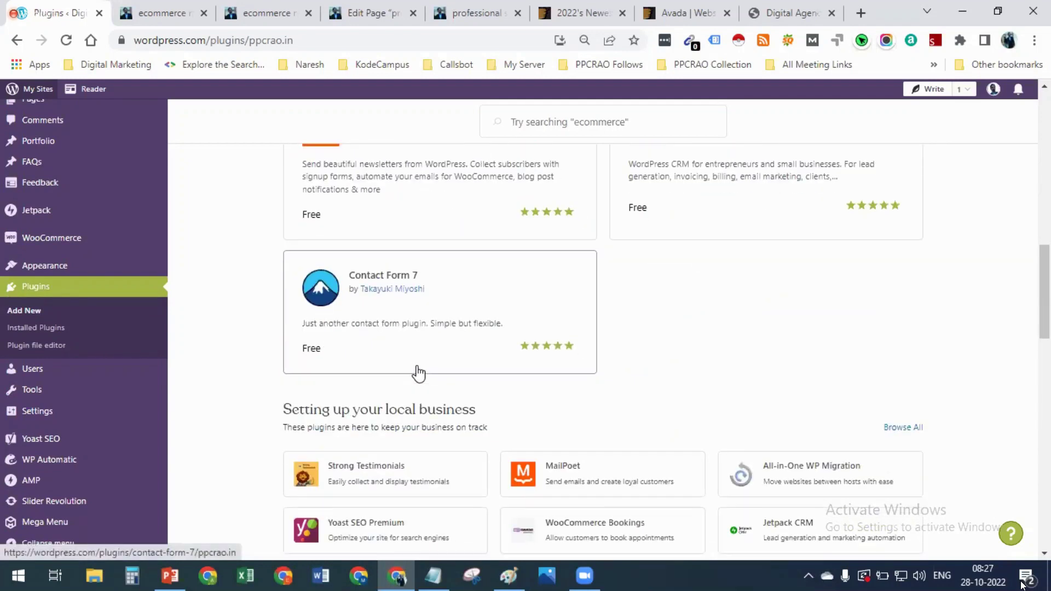
{"action": "scroll", "coordinate": [419, 374], "scroll_direction": "down", "scroll_amount": 3}
{"action": "scroll", "coordinate": [438, 328], "scroll_direction": "down", "scroll_amount": 1}
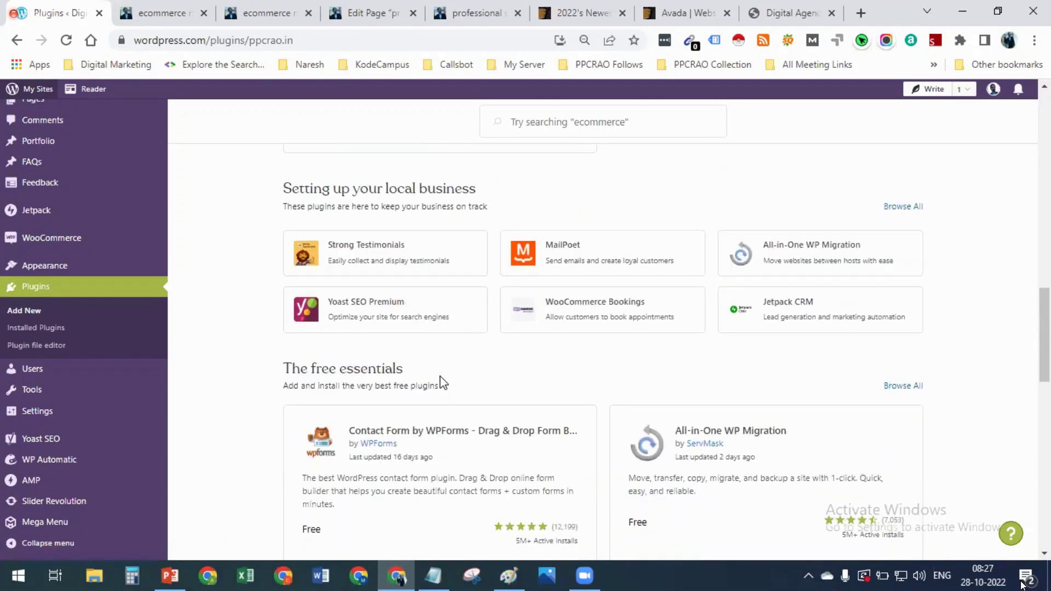
{"action": "scroll", "coordinate": [443, 382], "scroll_direction": "down", "scroll_amount": 17}
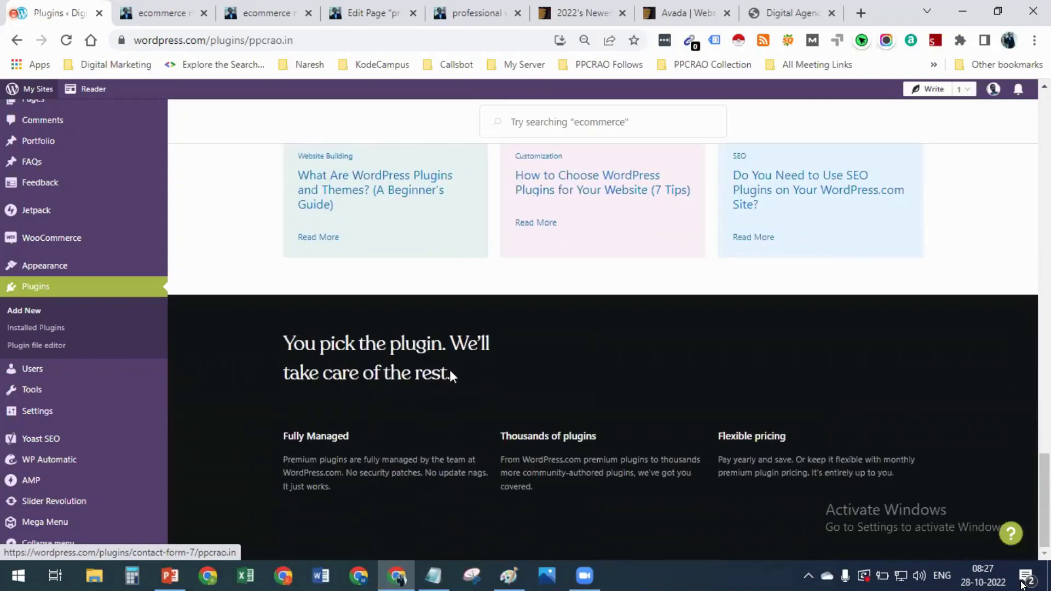
{"action": "scroll", "coordinate": [591, 345], "scroll_direction": "up", "scroll_amount": 20}
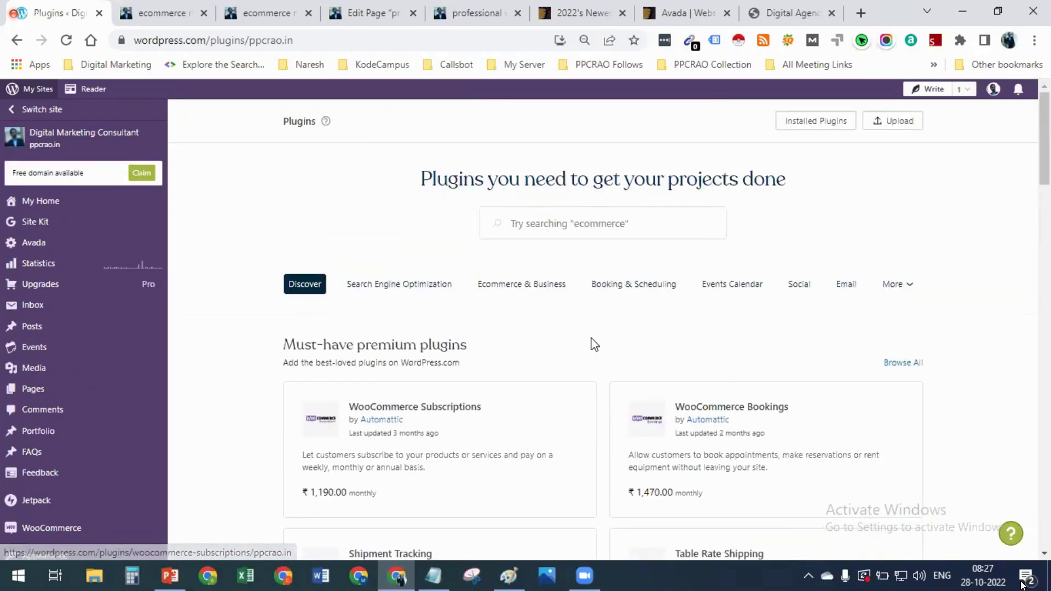
Open the Search Engine Optimization plugin category and look through the plugins it offers
{"action": "left_click", "coordinate": [408, 290]}
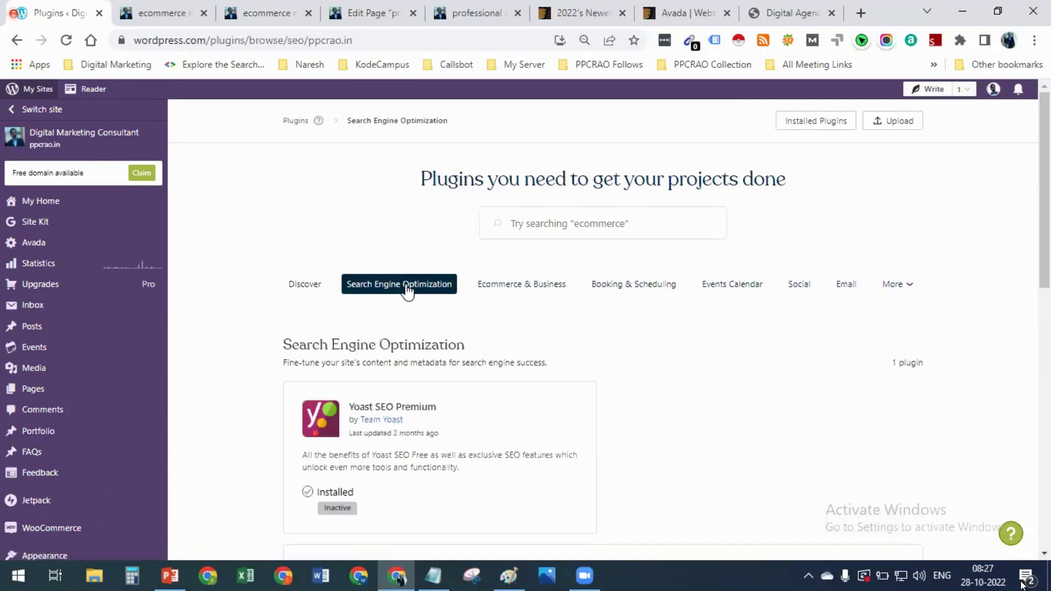
{"action": "scroll", "coordinate": [442, 401], "scroll_direction": "down", "scroll_amount": 5}
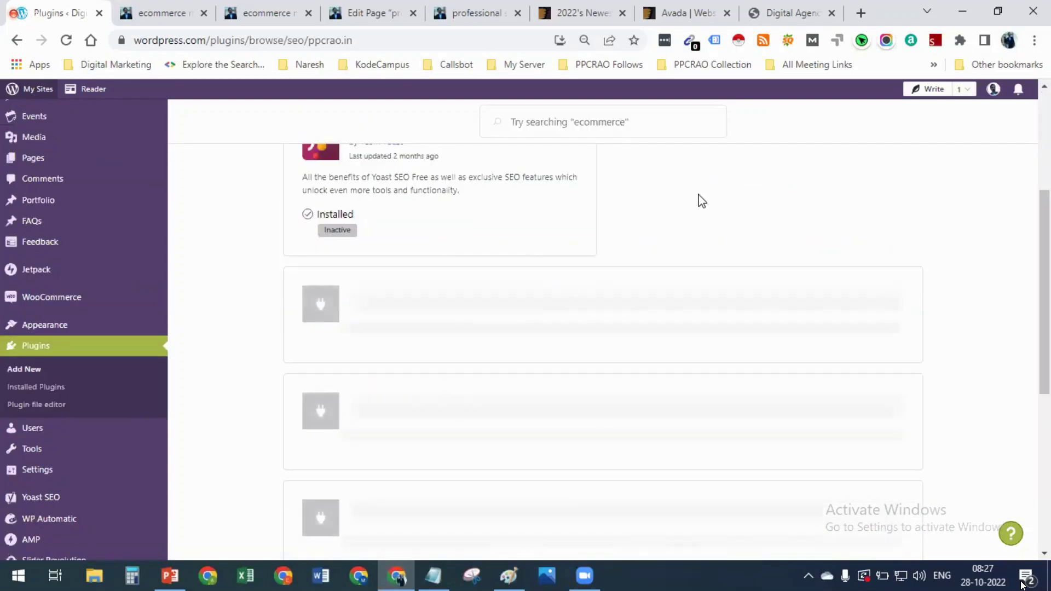
{"action": "scroll", "coordinate": [648, 220], "scroll_direction": "up", "scroll_amount": 1}
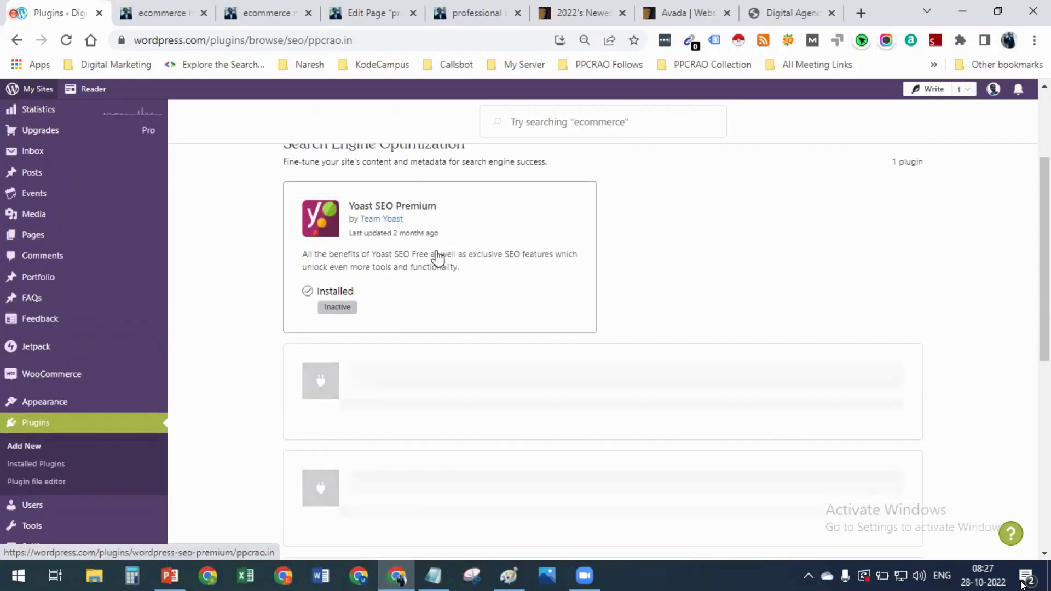
{"action": "scroll", "coordinate": [430, 383], "scroll_direction": "down", "scroll_amount": 3}
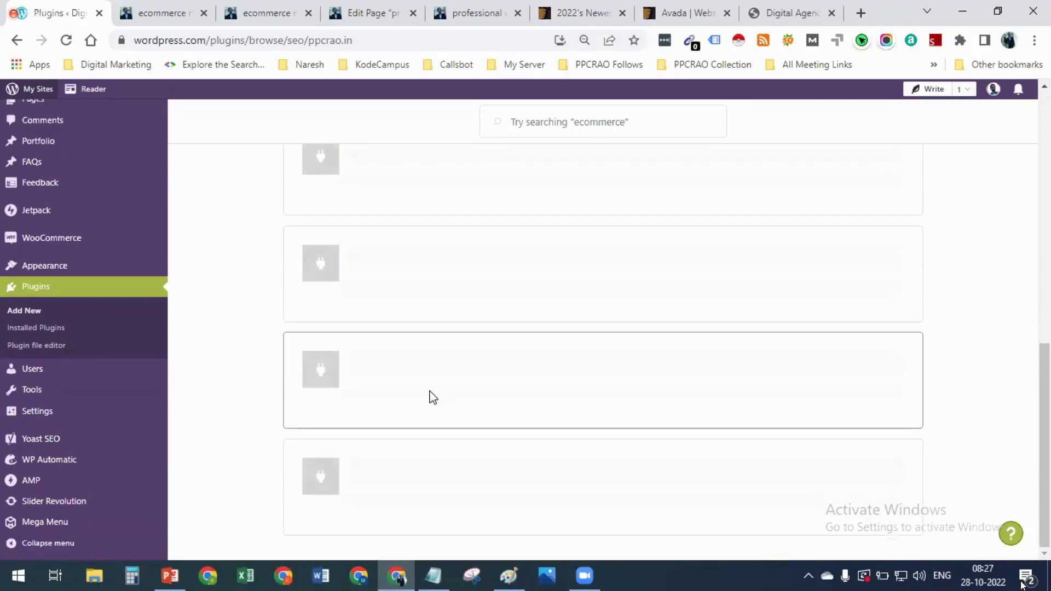
{"action": "scroll", "coordinate": [479, 334], "scroll_direction": "down", "scroll_amount": 5}
{"action": "scroll", "coordinate": [484, 330], "scroll_direction": "down", "scroll_amount": 2}
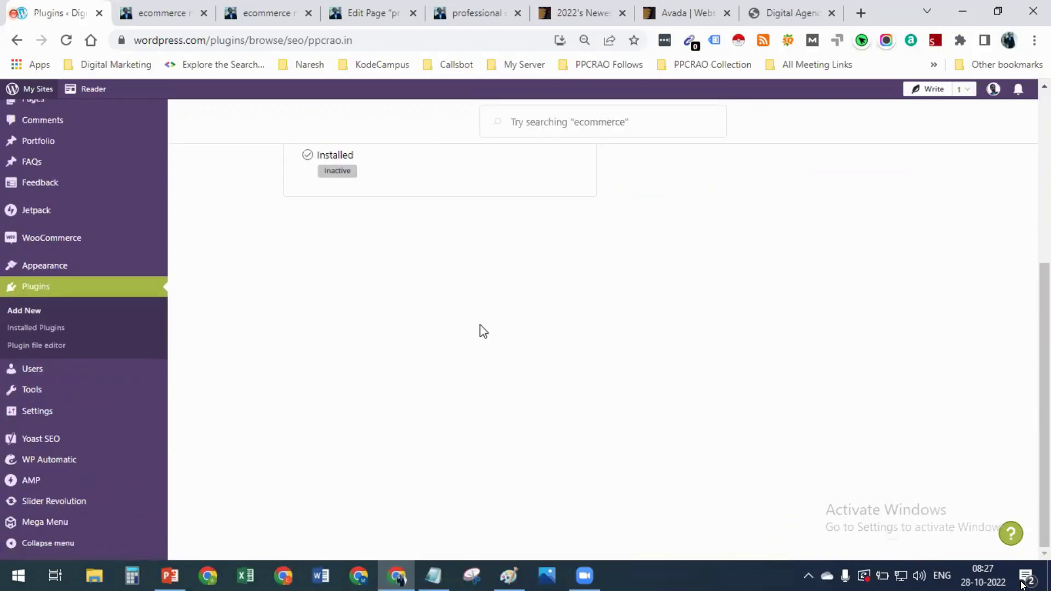
{"action": "scroll", "coordinate": [449, 279], "scroll_direction": "up", "scroll_amount": 5}
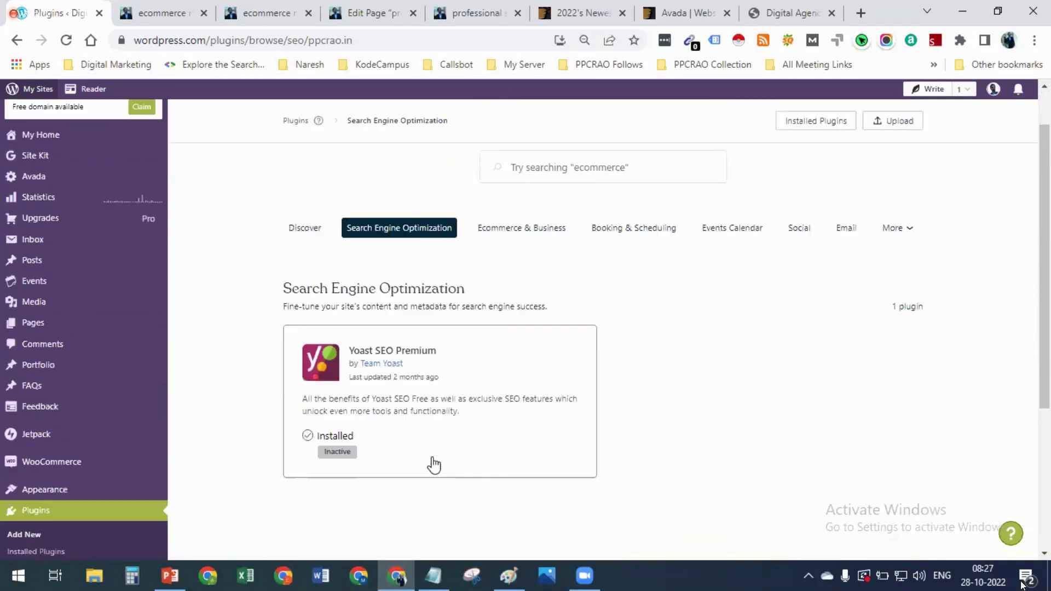
{"action": "scroll", "coordinate": [462, 413], "scroll_direction": "down", "scroll_amount": 4}
{"action": "scroll", "coordinate": [489, 384], "scroll_direction": "up", "scroll_amount": 1}
{"action": "scroll", "coordinate": [489, 384], "scroll_direction": "up", "scroll_amount": 2}
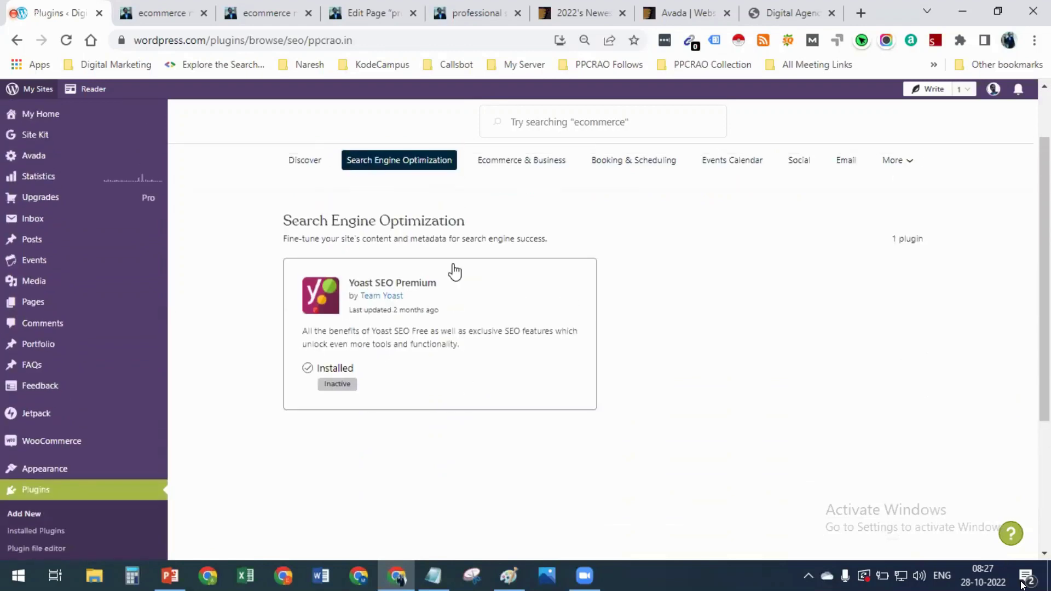
View the Ecommerce & Business plugin category and return to the main Plugins overview
{"action": "left_click", "coordinate": [535, 172]}
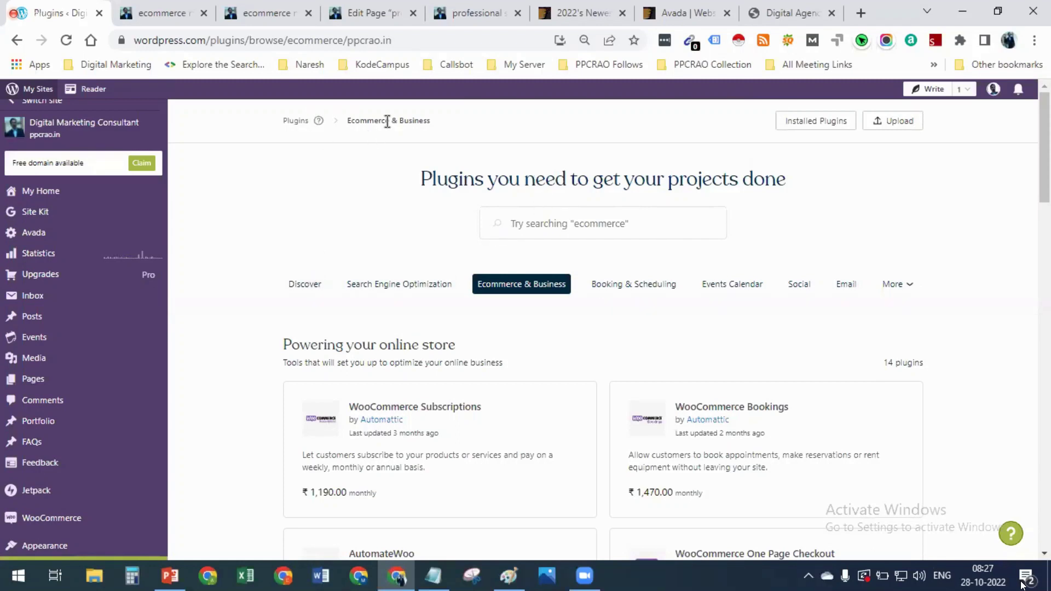
{"action": "left_click", "coordinate": [293, 121]}
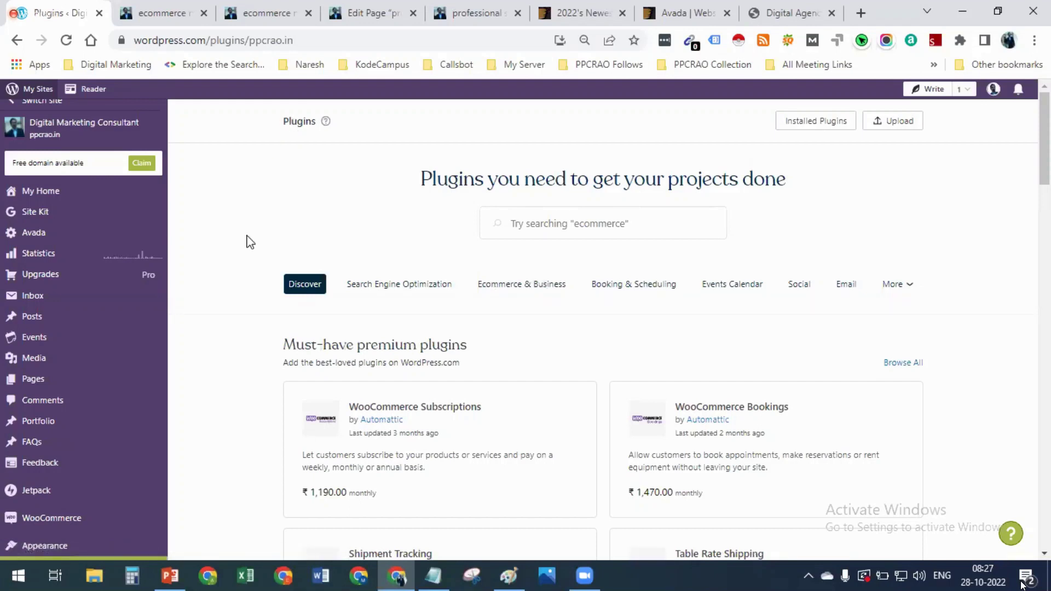
{"action": "scroll", "coordinate": [312, 296], "scroll_direction": "down", "scroll_amount": 3}
{"action": "scroll", "coordinate": [311, 300], "scroll_direction": "up", "scroll_amount": 3}
Review the additional plugin categories, open Marketing and look through its WooCommerce plugins
{"action": "left_click", "coordinate": [909, 291]}
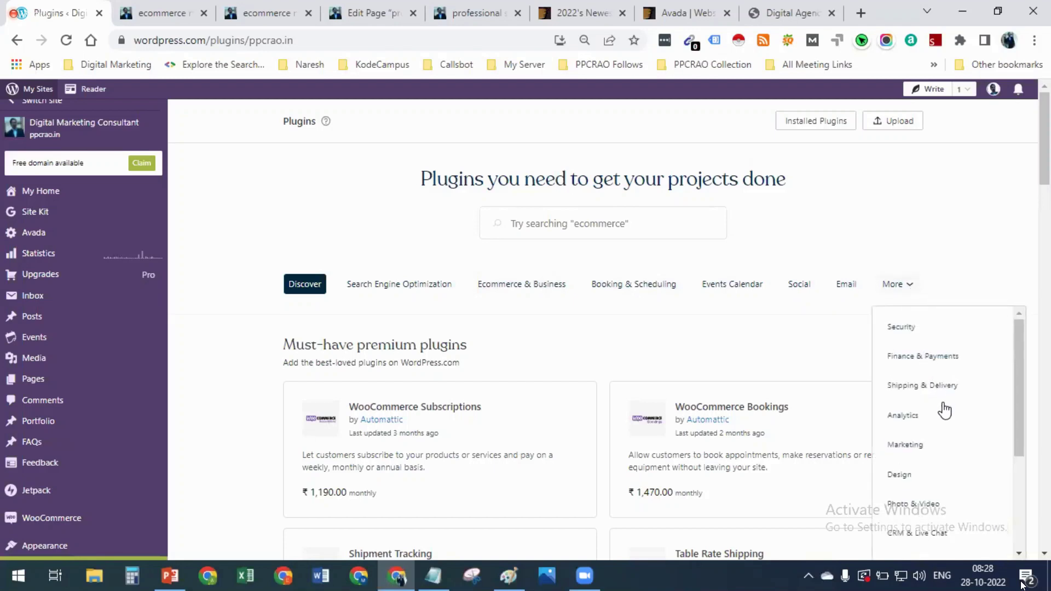
{"action": "scroll", "coordinate": [944, 410], "scroll_direction": "down", "scroll_amount": 3}
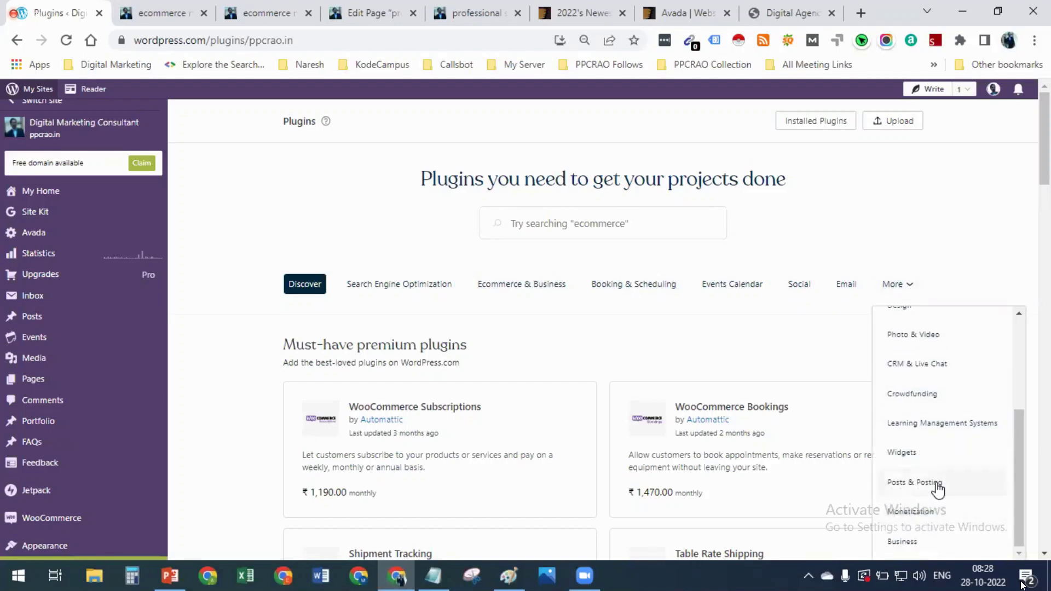
{"action": "scroll", "coordinate": [944, 465], "scroll_direction": "up", "scroll_amount": 2}
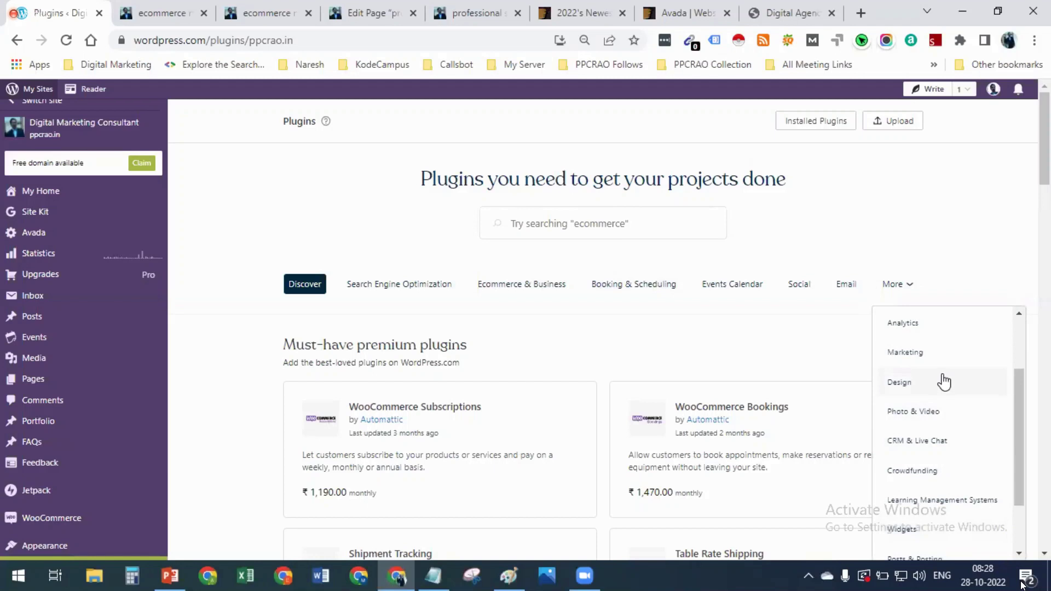
{"action": "left_click", "coordinate": [945, 357]}
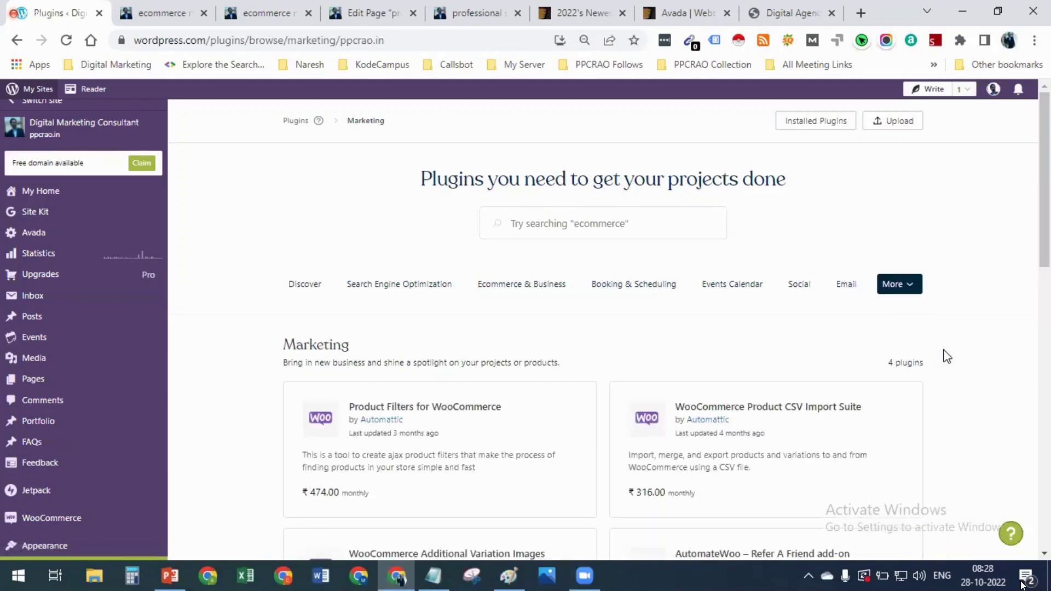
{"action": "scroll", "coordinate": [579, 374], "scroll_direction": "down", "scroll_amount": 8}
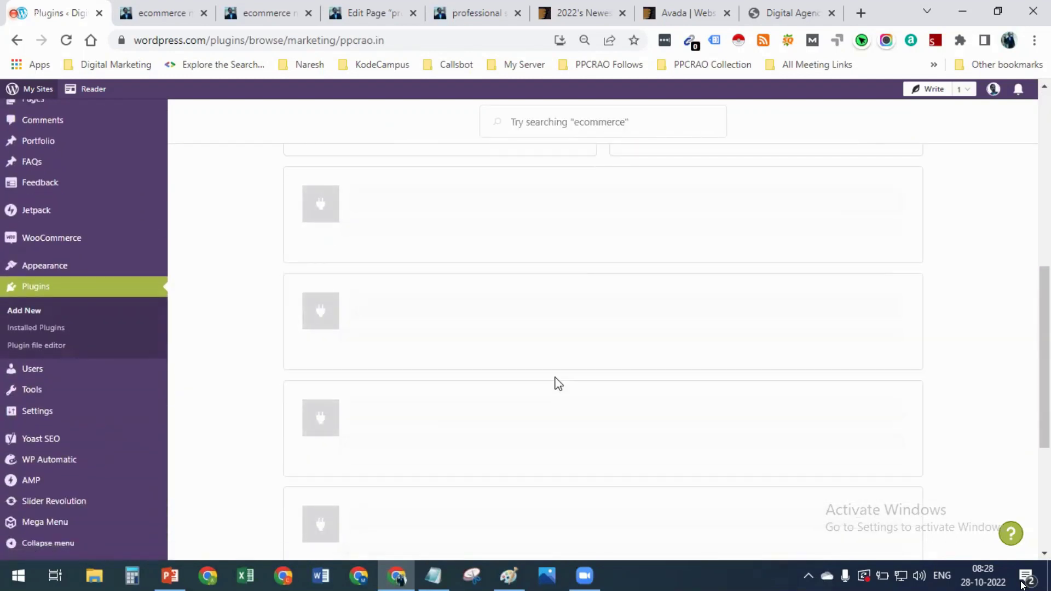
{"action": "scroll", "coordinate": [555, 383], "scroll_direction": "up", "scroll_amount": 4}
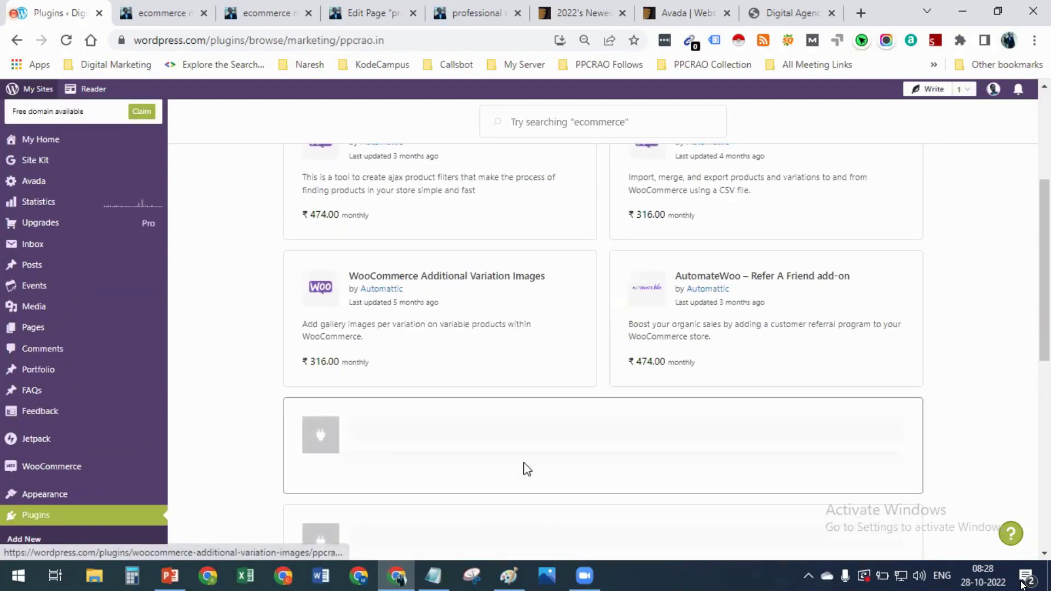
{"action": "scroll", "coordinate": [682, 393], "scroll_direction": "up", "scroll_amount": 2}
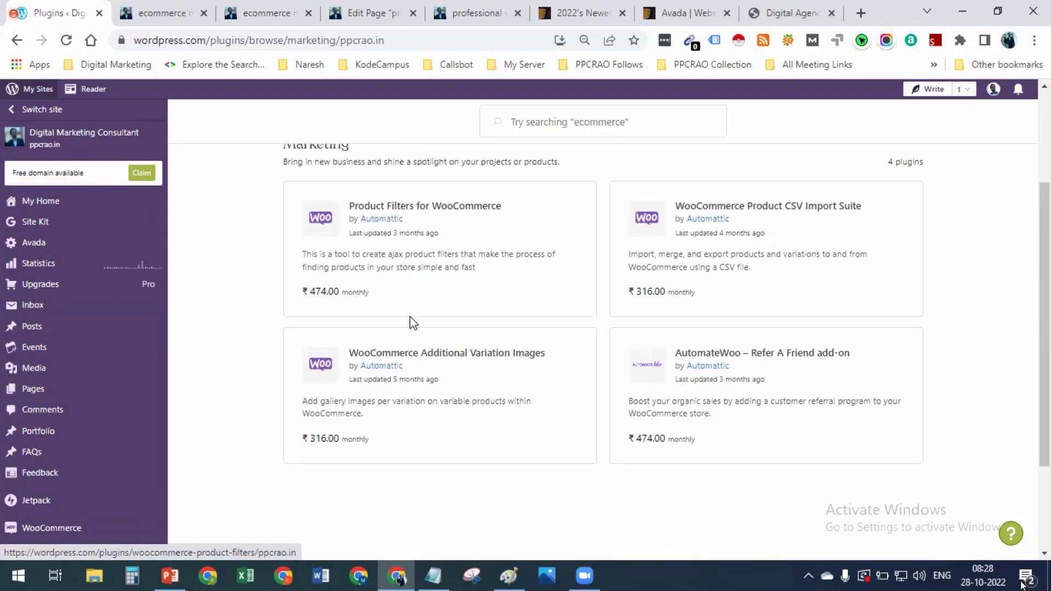
{"action": "scroll", "coordinate": [487, 393], "scroll_direction": "down", "scroll_amount": 3}
{"action": "scroll", "coordinate": [484, 411], "scroll_direction": "up", "scroll_amount": 5}
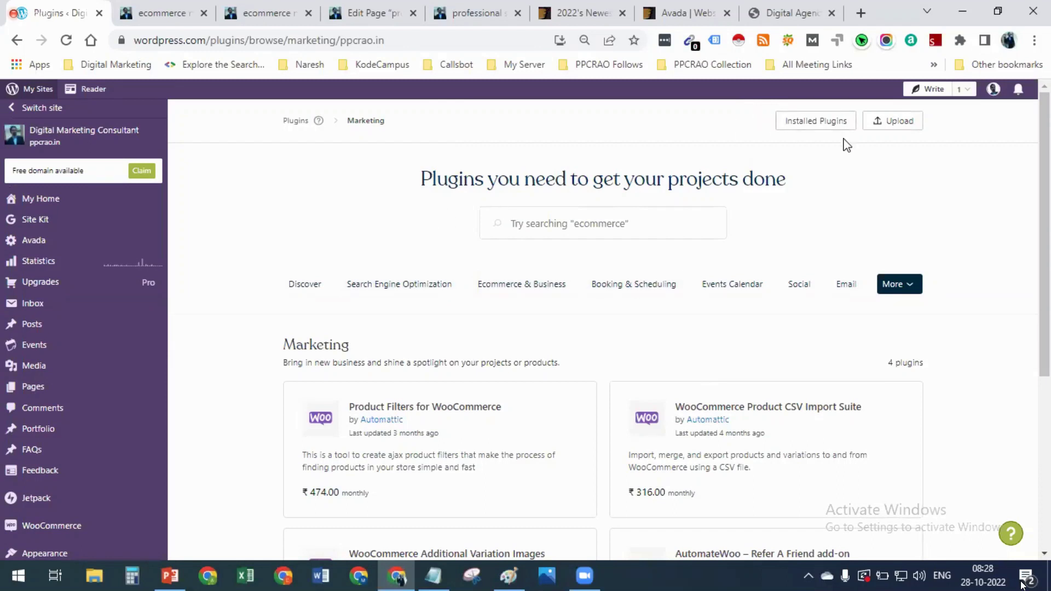
Search the plugin catalogue for "sitekit\" and look through the resulting plugins
{"action": "left_click", "coordinate": [533, 220]}
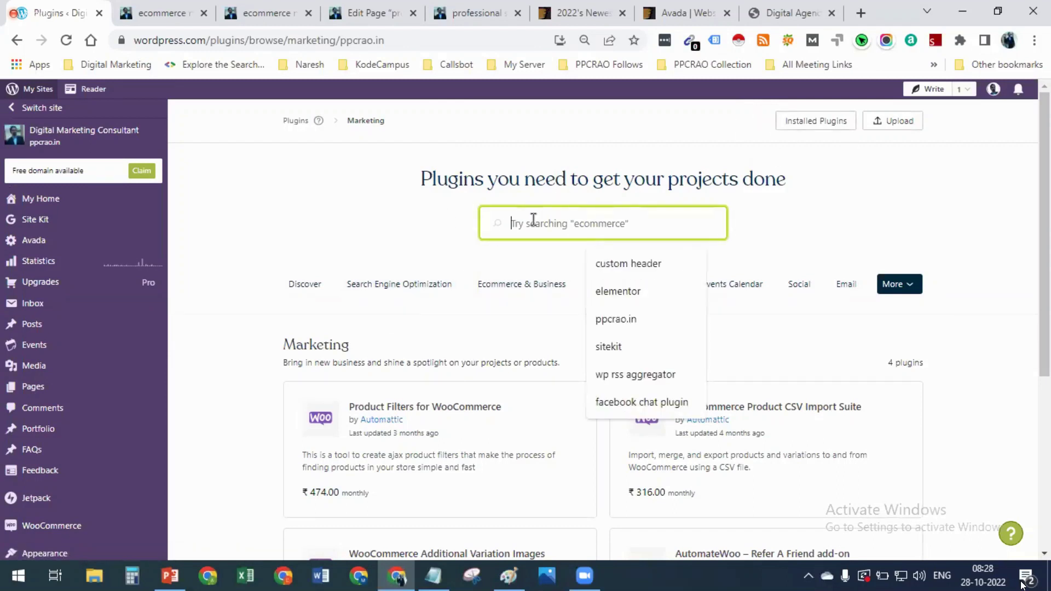
{"action": "left_click", "coordinate": [654, 292]}
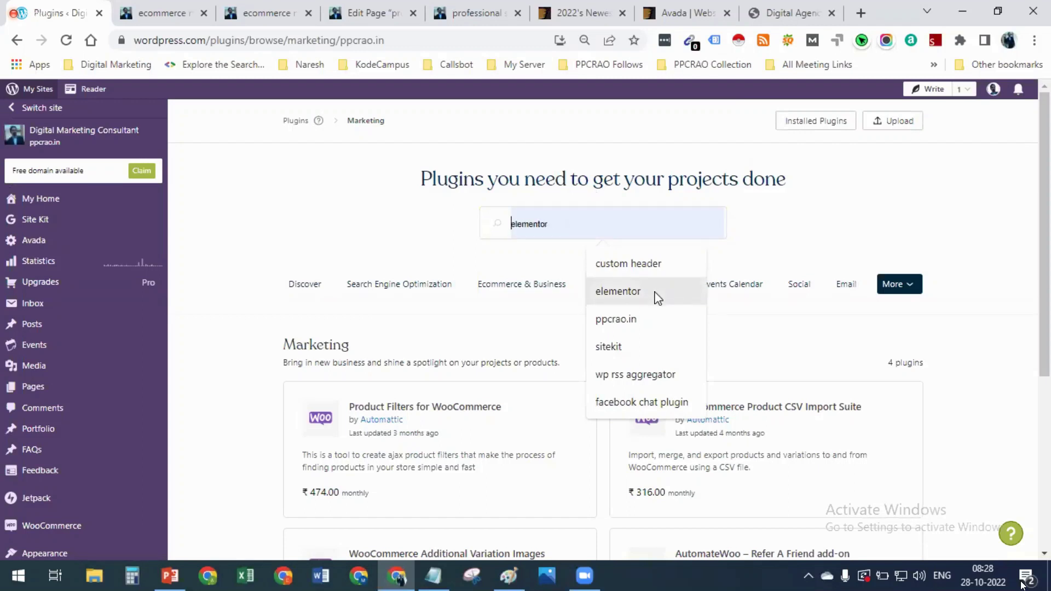
{"action": "left_click", "coordinate": [609, 350]}
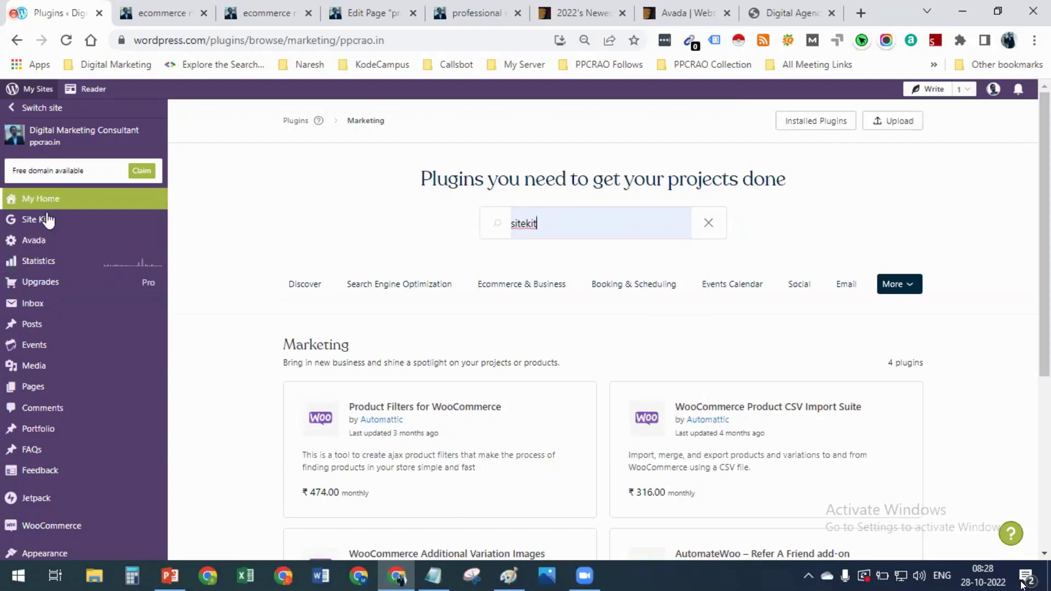
{"action": "mouse_move", "coordinate": [56, 224]}
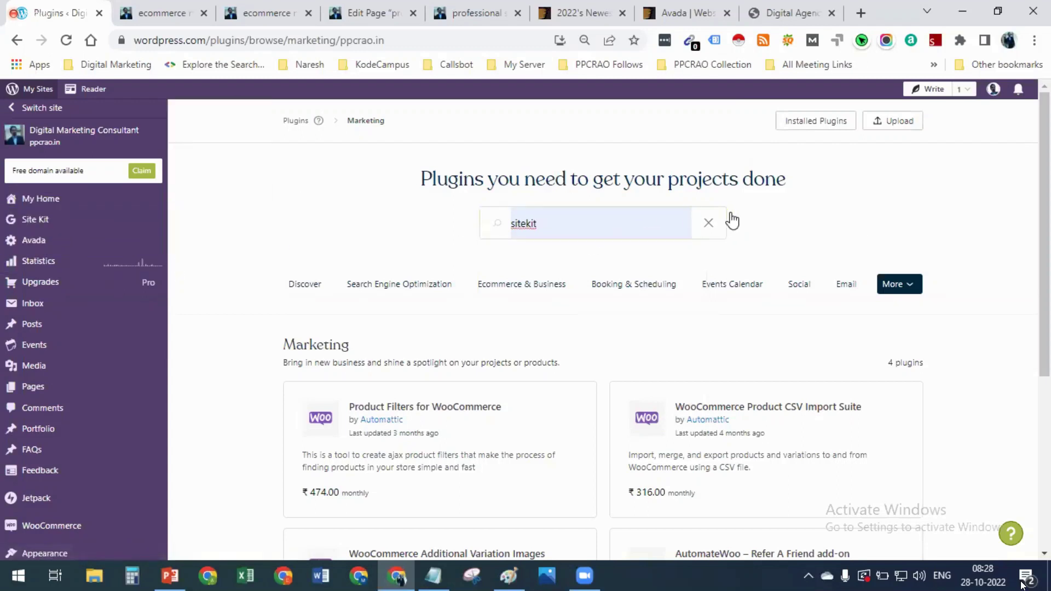
{"action": "scroll", "coordinate": [687, 330], "scroll_direction": "down", "scroll_amount": 7}
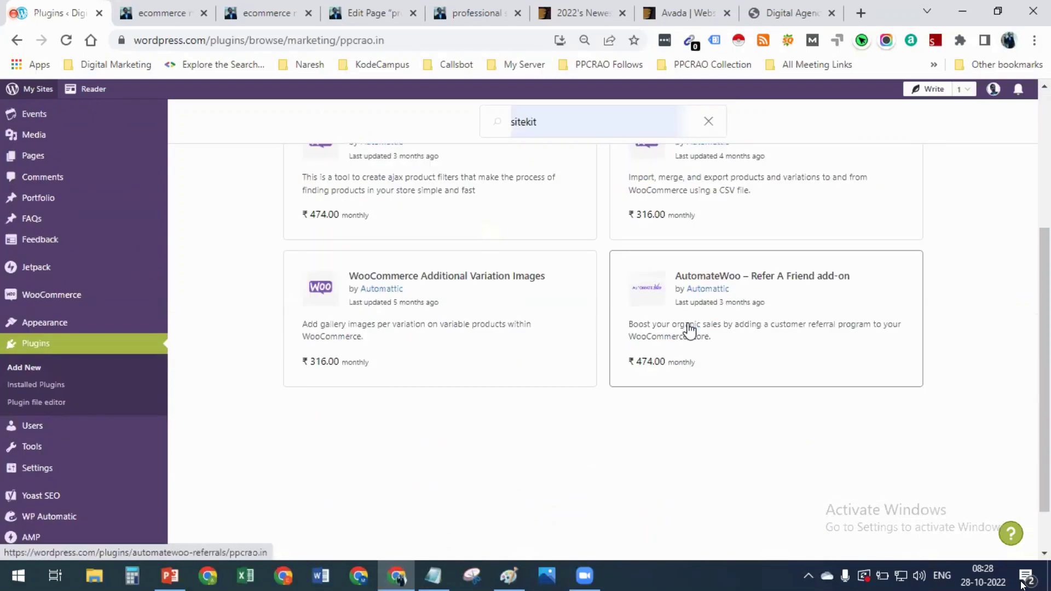
{"action": "scroll", "coordinate": [647, 326], "scroll_direction": "up", "scroll_amount": 7}
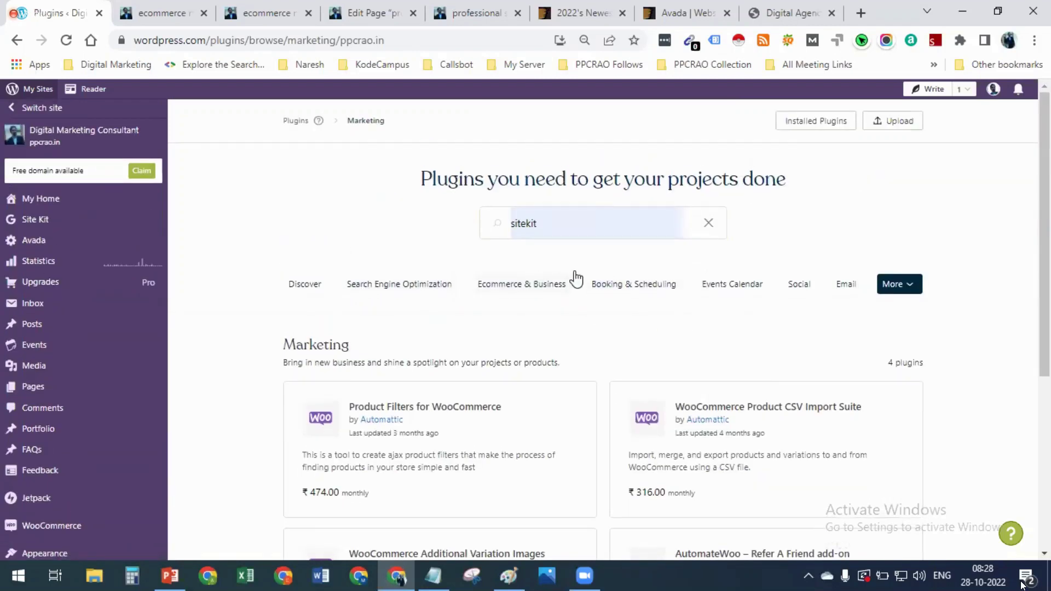
{"action": "left_click", "coordinate": [583, 222]}
{"action": "type", "text": "\\"}
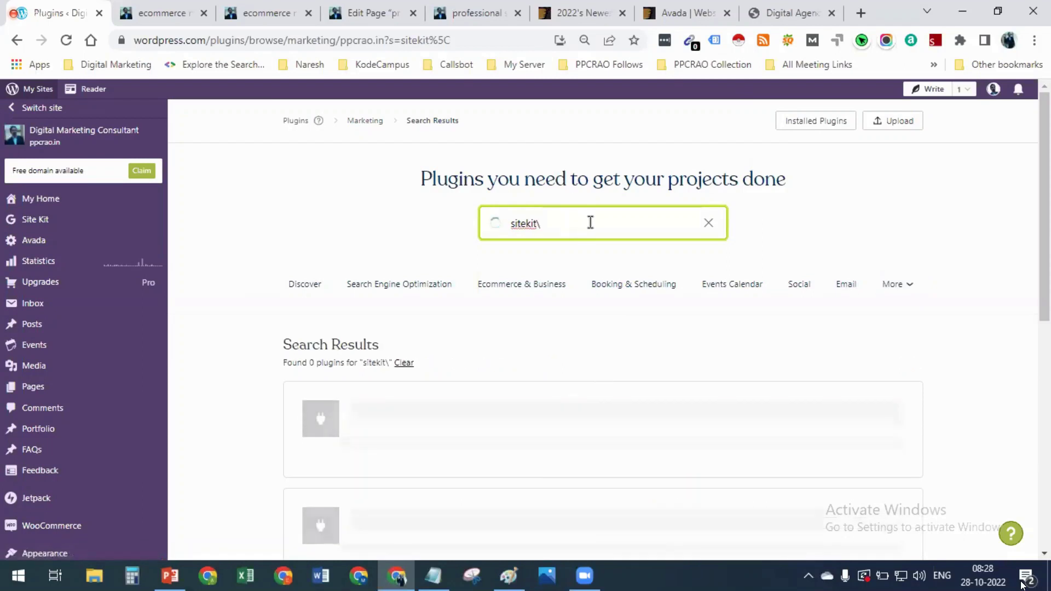
{"action": "scroll", "coordinate": [590, 224], "scroll_direction": "down", "scroll_amount": 4}
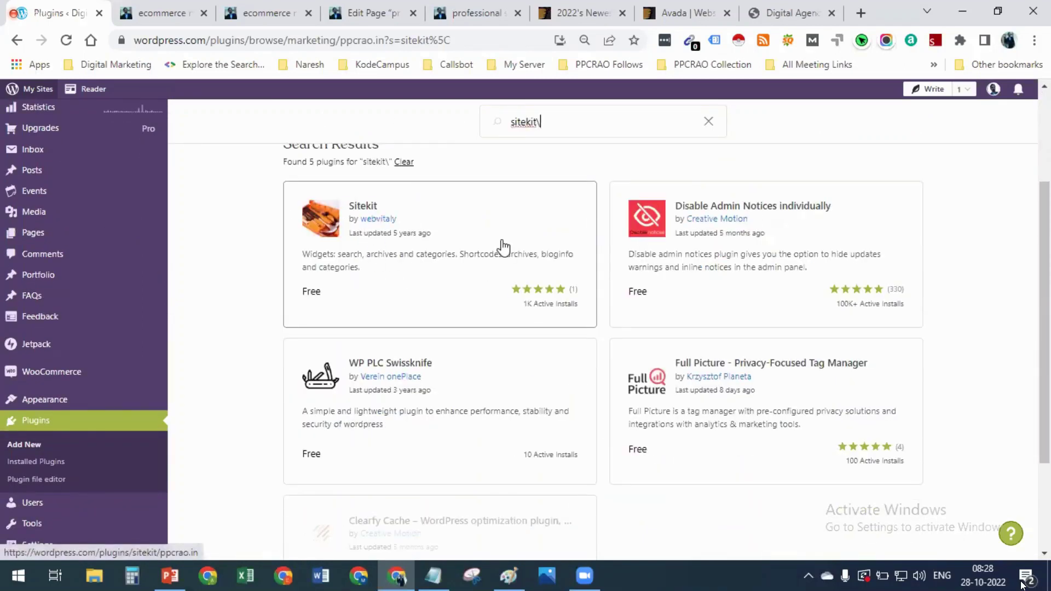
{"action": "scroll", "coordinate": [678, 274], "scroll_direction": "down", "scroll_amount": 3}
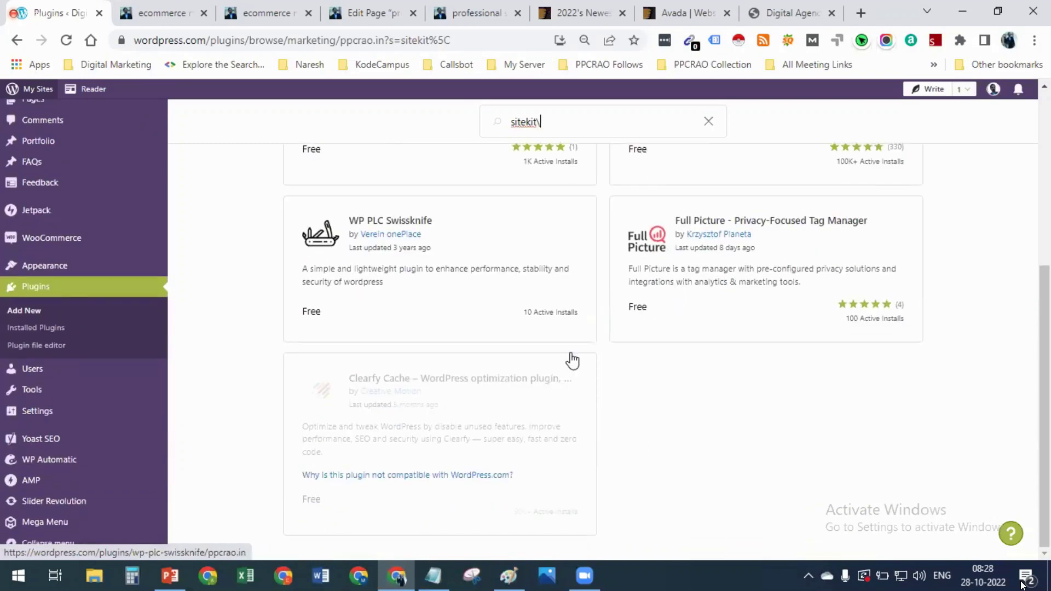
{"action": "scroll", "coordinate": [694, 376], "scroll_direction": "up", "scroll_amount": 7}
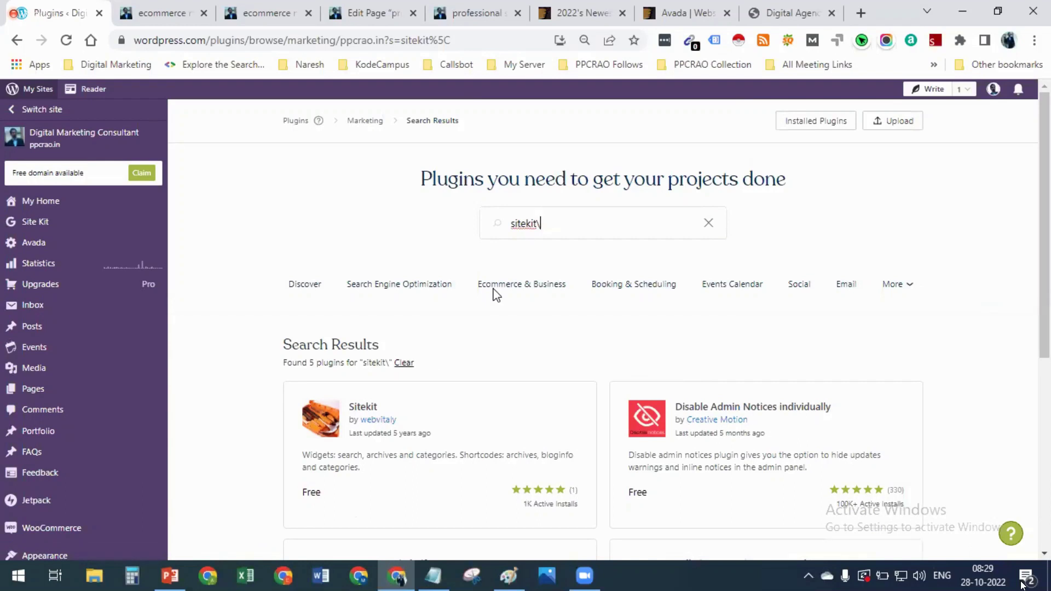
Search the Marketing plugin catalogue for "sitekit" and "sitekit google", and look through the resulting plugins
{"action": "key", "text": "BackSpace"}
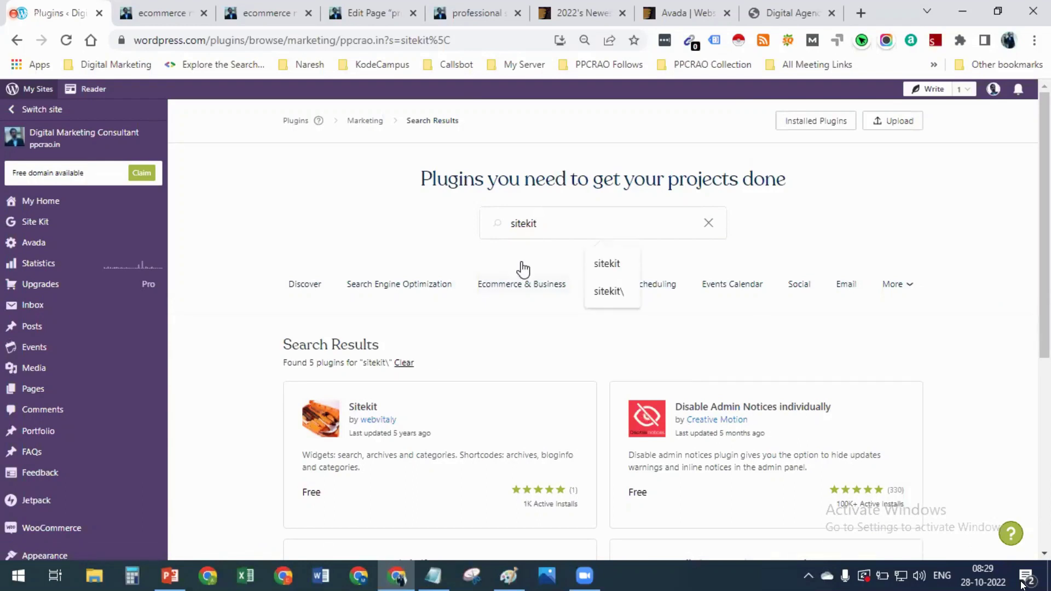
{"action": "key", "text": "Return"}
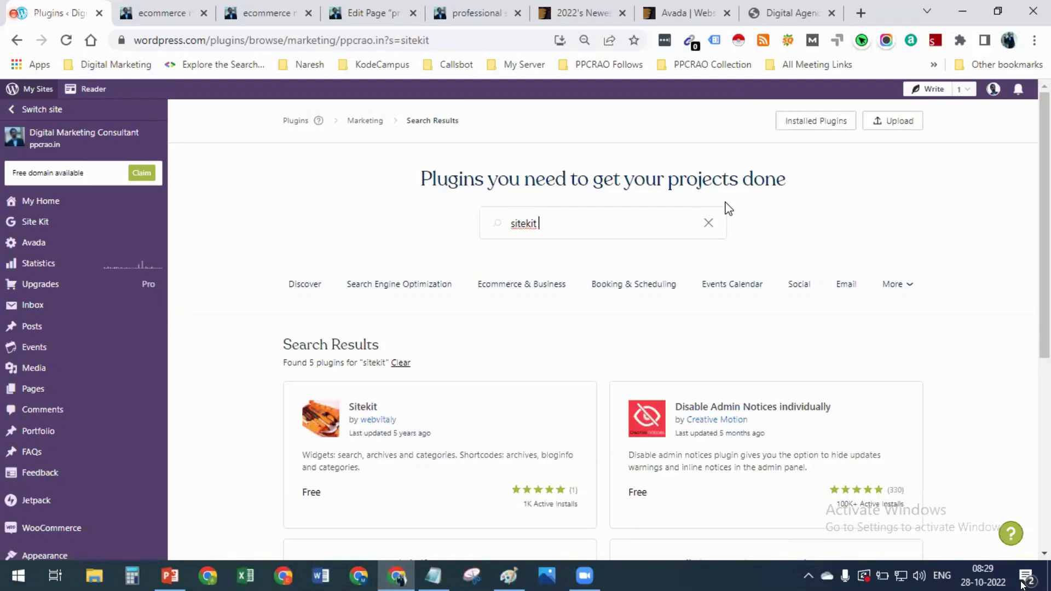
{"action": "key", "text": "Return"}
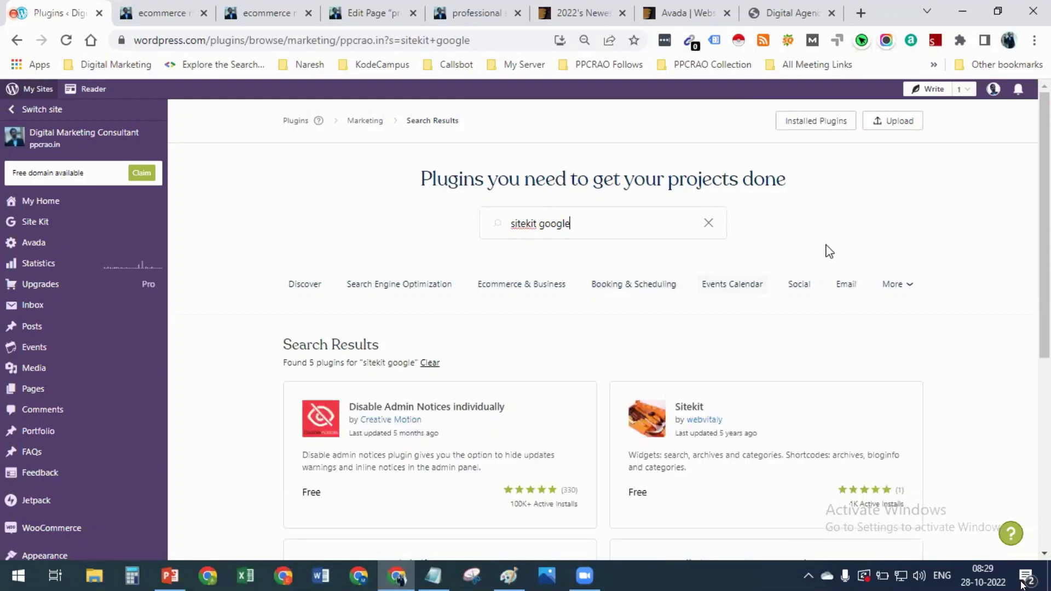
{"action": "scroll", "coordinate": [748, 401], "scroll_direction": "down", "scroll_amount": 5}
{"action": "scroll", "coordinate": [571, 404], "scroll_direction": "down", "scroll_amount": 2}
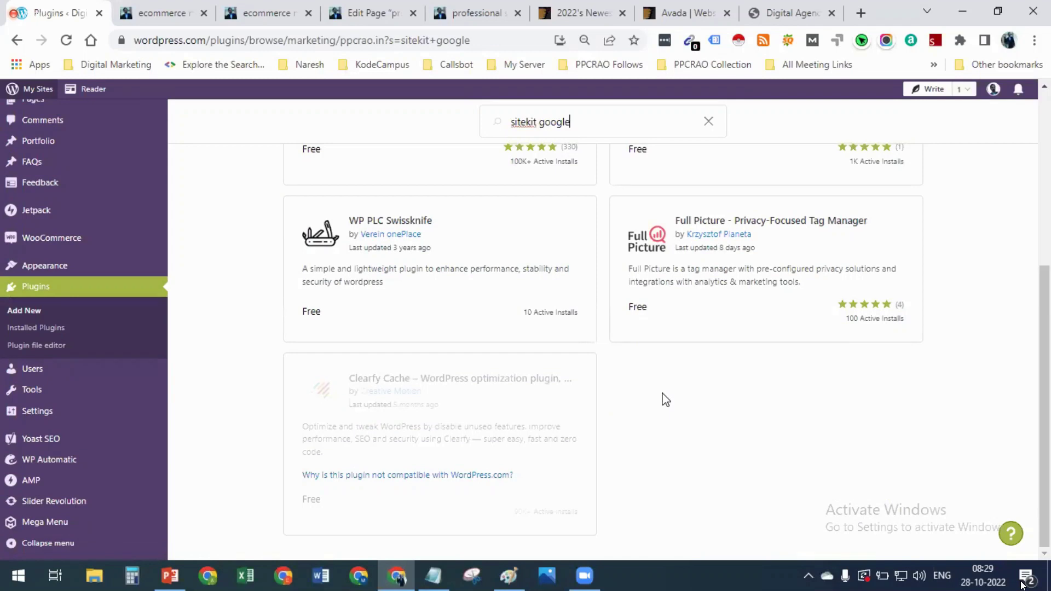
{"action": "scroll", "coordinate": [663, 399], "scroll_direction": "up", "scroll_amount": 8}
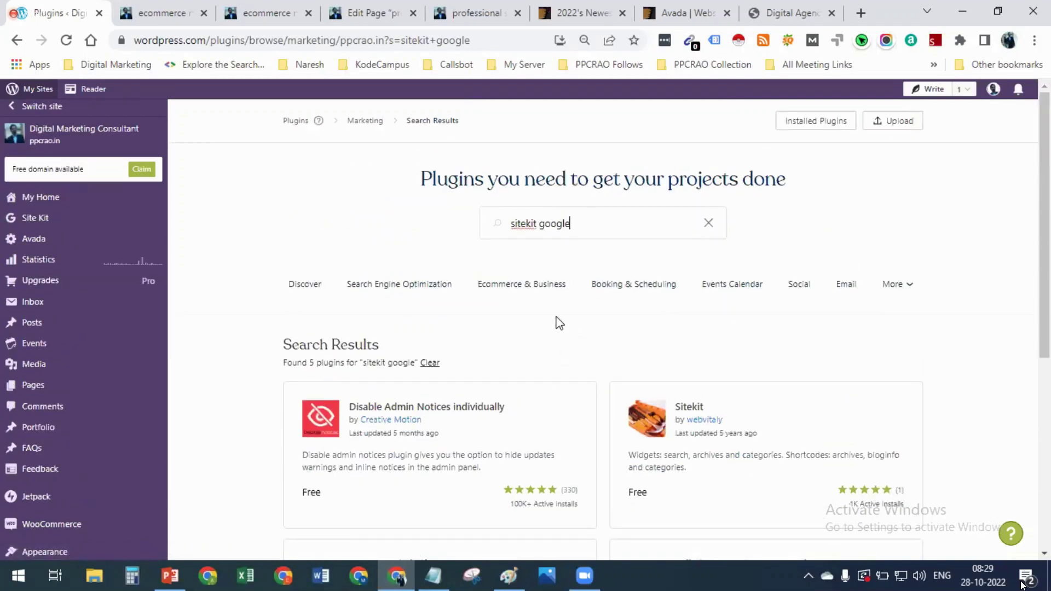
Return to the main Plugins overview, search it for "sitekit" and look through the results
{"action": "left_click", "coordinate": [291, 120]}
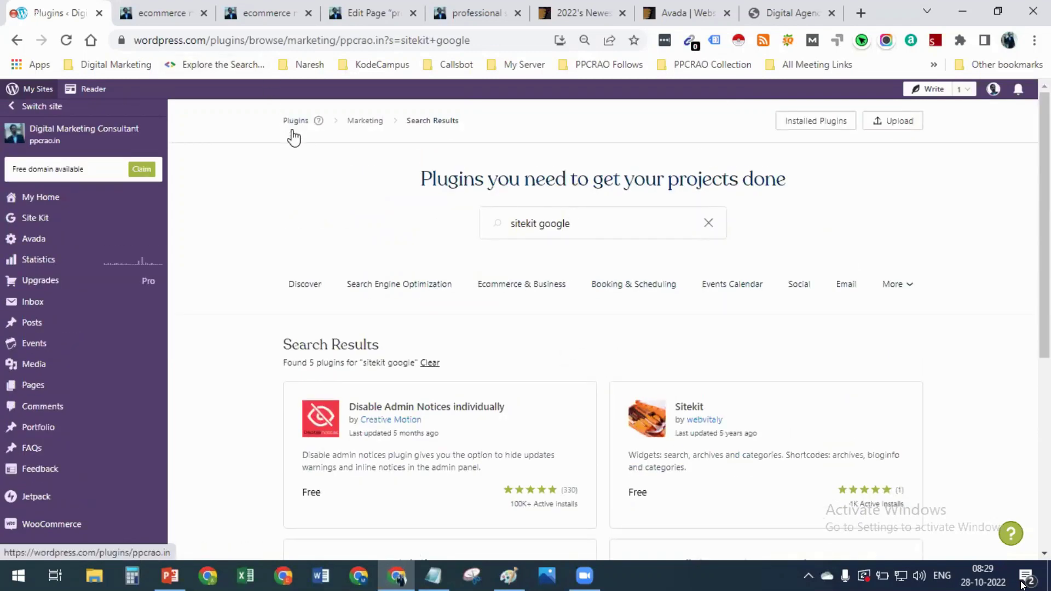
{"action": "left_click", "coordinate": [545, 224]}
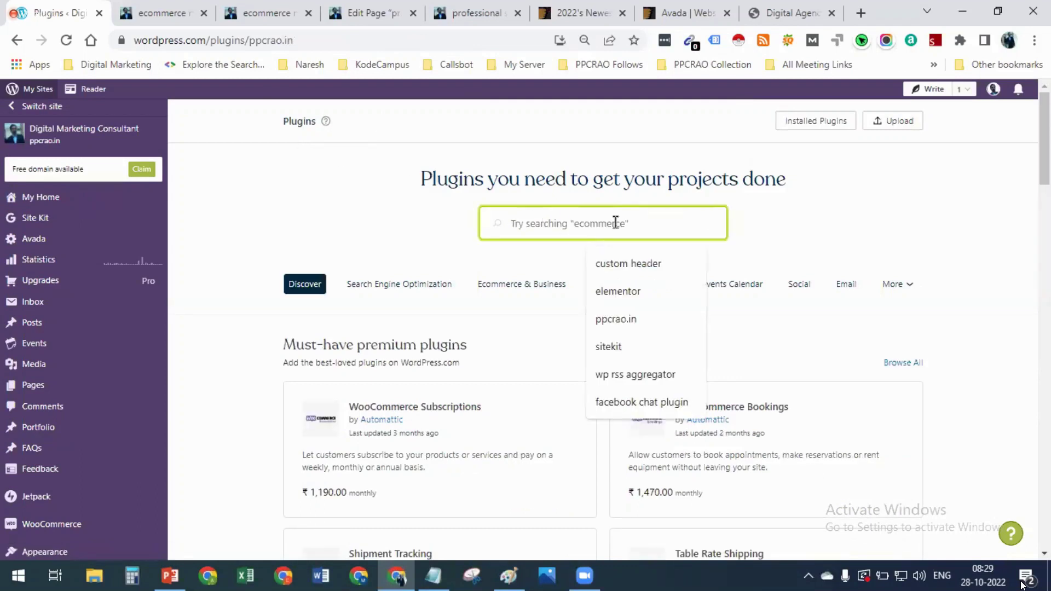
{"action": "left_click", "coordinate": [673, 346]}
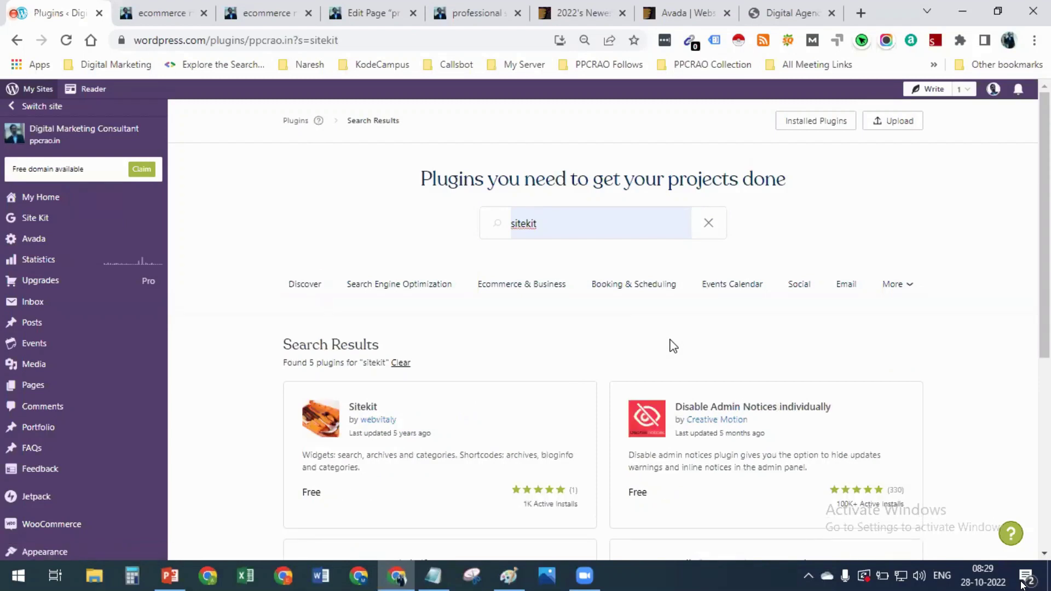
{"action": "scroll", "coordinate": [669, 347], "scroll_direction": "down", "scroll_amount": 6}
{"action": "scroll", "coordinate": [675, 371], "scroll_direction": "up", "scroll_amount": 5}
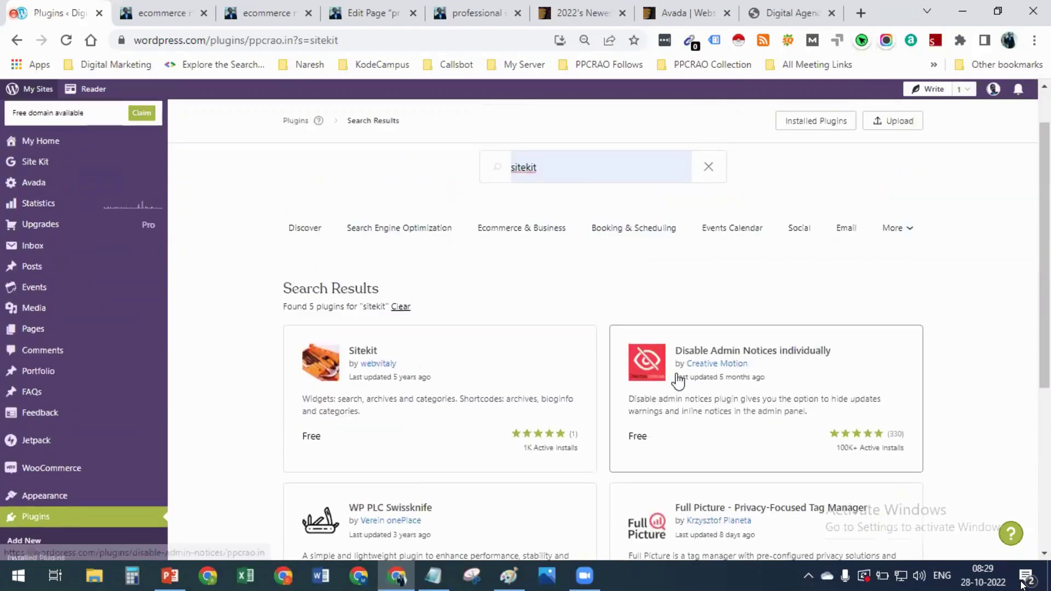
{"action": "scroll", "coordinate": [677, 380], "scroll_direction": "up", "scroll_amount": 1}
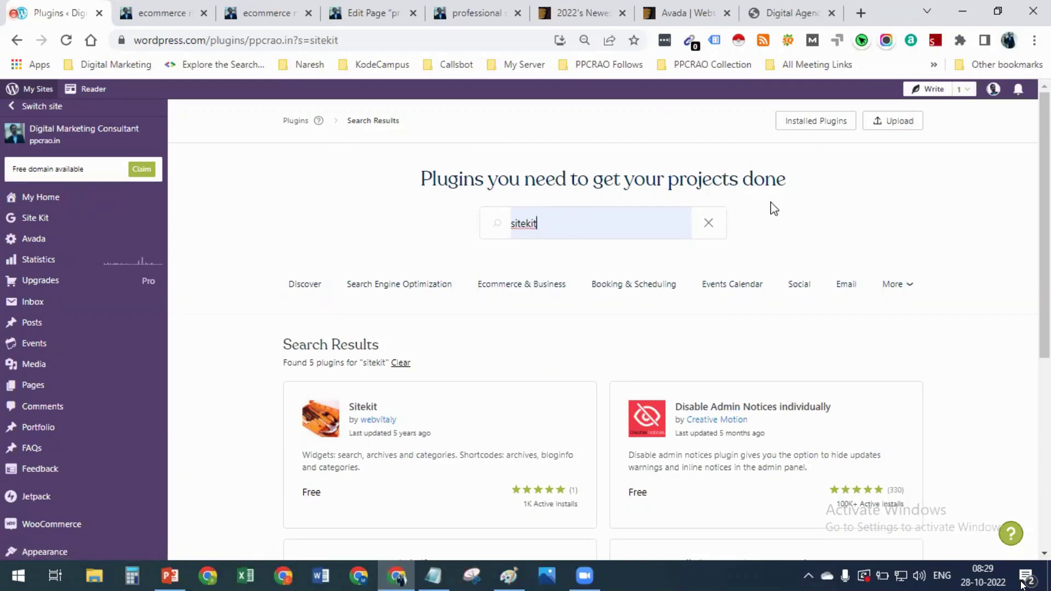
Clear the plugin search and look through the overview's sections, from developers' favorites to the how-to guides
{"action": "left_click", "coordinate": [708, 223]}
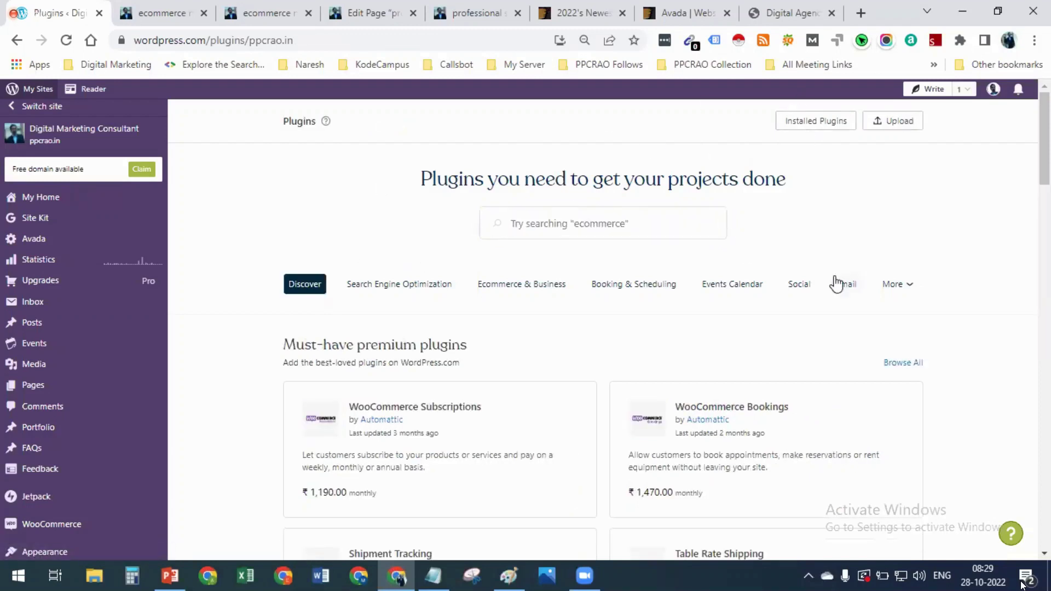
{"action": "scroll", "coordinate": [747, 306], "scroll_direction": "down", "scroll_amount": 9}
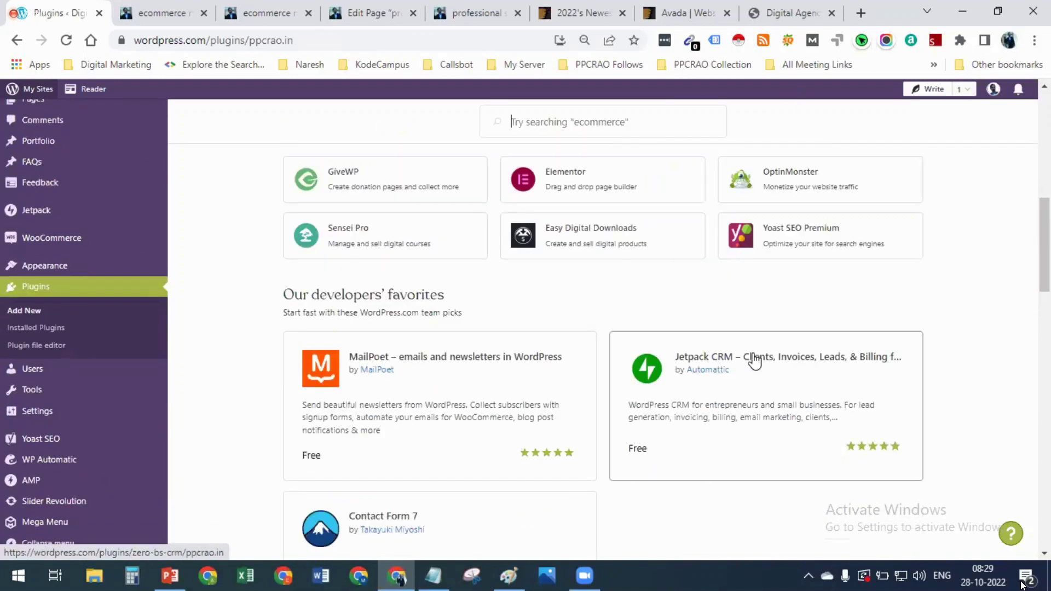
{"action": "scroll", "coordinate": [307, 460], "scroll_direction": "down", "scroll_amount": 6}
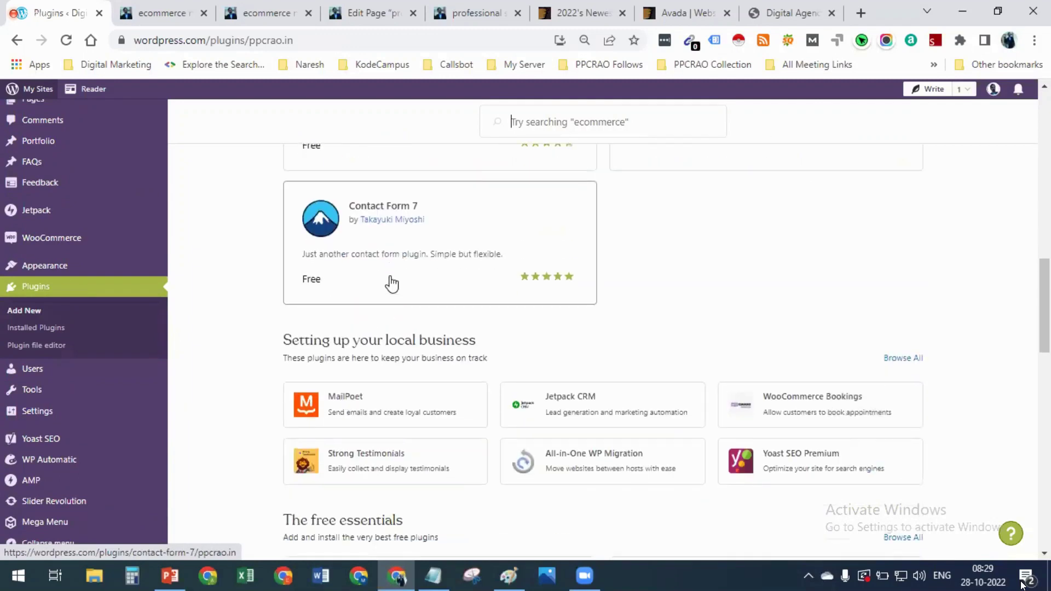
{"action": "scroll", "coordinate": [392, 284], "scroll_direction": "down", "scroll_amount": 4}
{"action": "scroll", "coordinate": [401, 295], "scroll_direction": "down", "scroll_amount": 9}
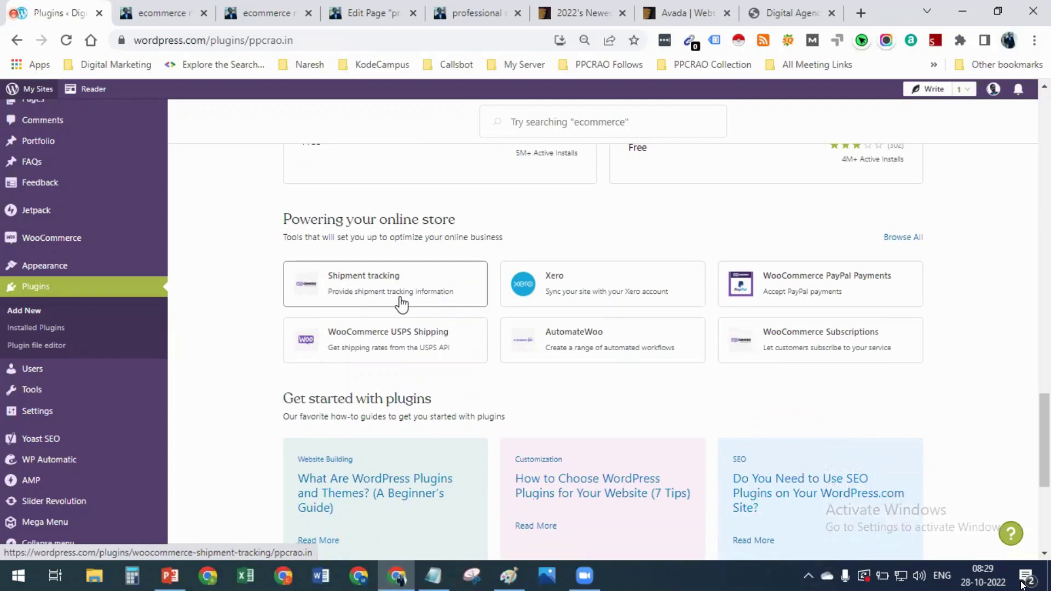
{"action": "scroll", "coordinate": [402, 304], "scroll_direction": "down", "scroll_amount": 4}
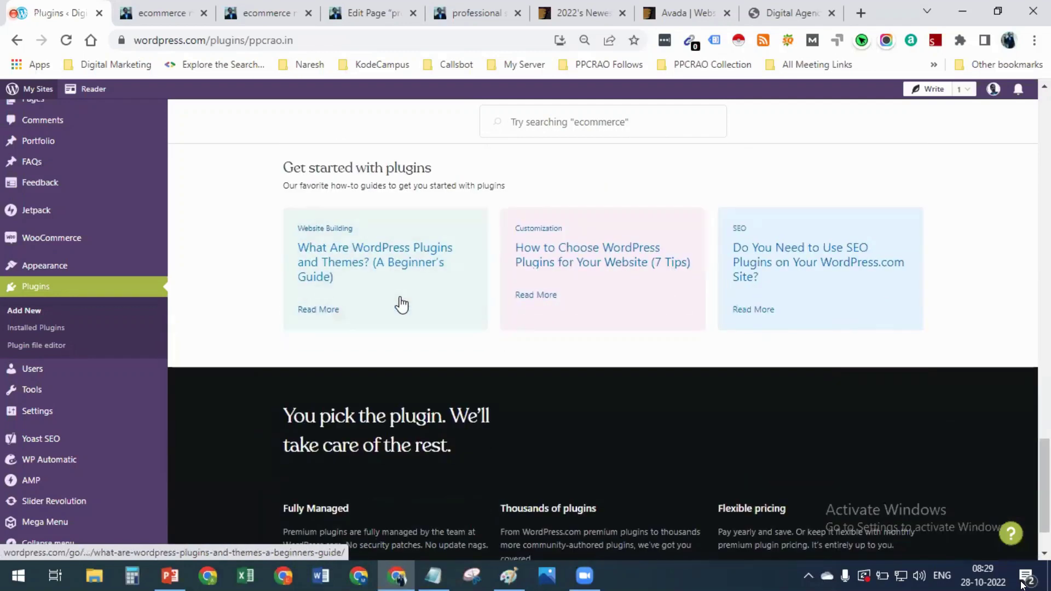
{"action": "scroll", "coordinate": [686, 310], "scroll_direction": "down", "scroll_amount": 1}
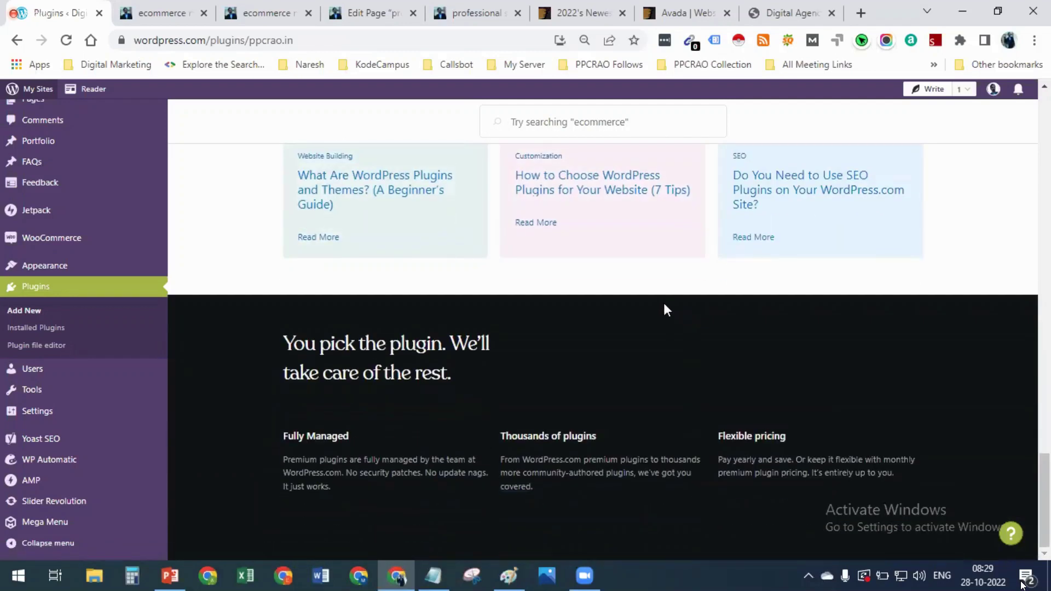
{"action": "scroll", "coordinate": [663, 303], "scroll_direction": "up", "scroll_amount": 8}
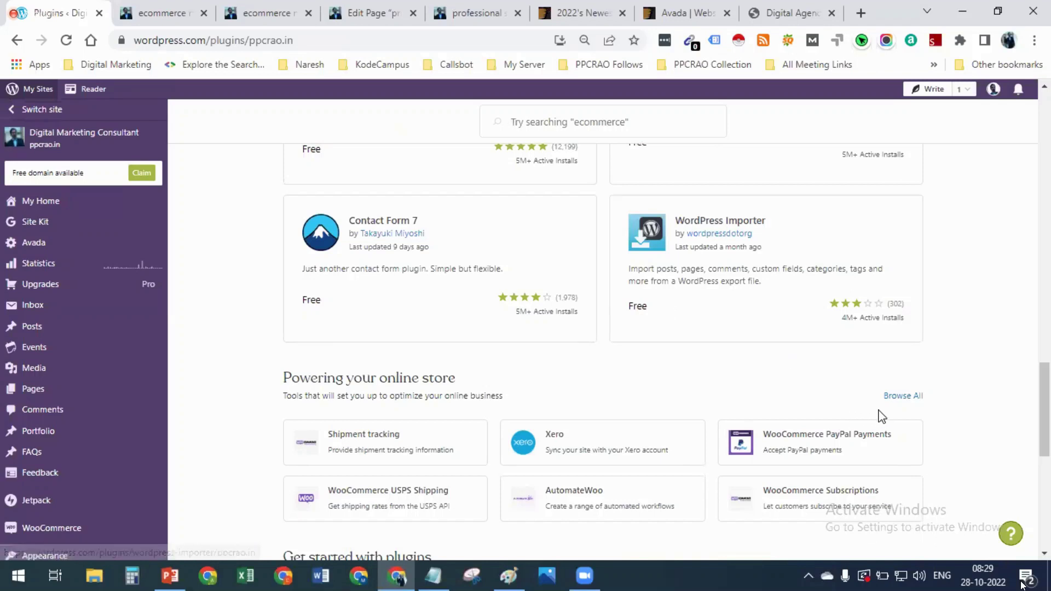
Open the full "Powering your online store" plugin list and look through its WooCommerce plugins
{"action": "left_click", "coordinate": [906, 398]}
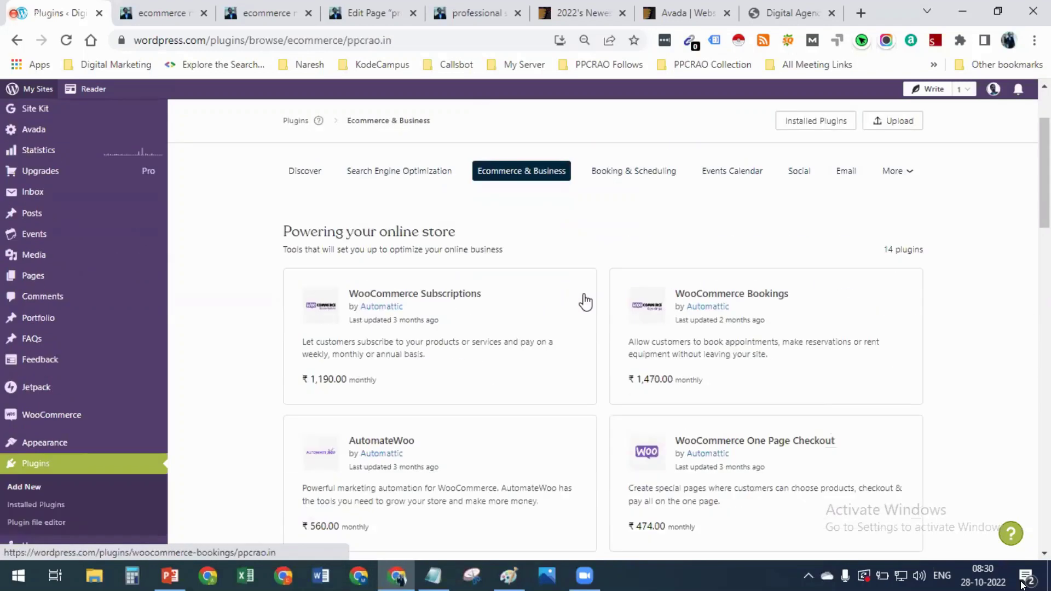
{"action": "scroll", "coordinate": [595, 300], "scroll_direction": "down", "scroll_amount": 8}
{"action": "scroll", "coordinate": [596, 301], "scroll_direction": "up", "scroll_amount": 6}
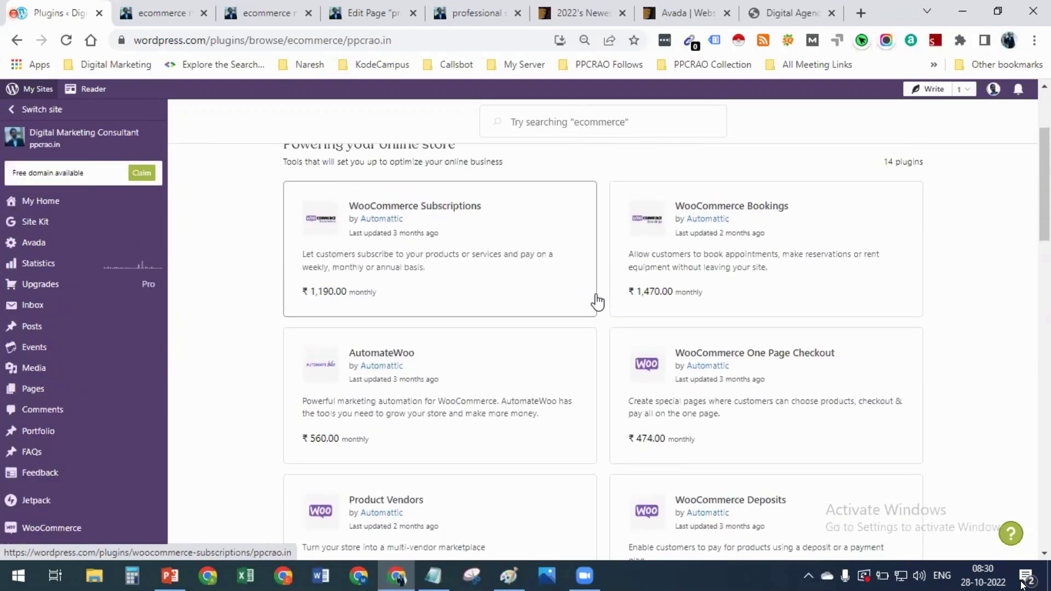
{"action": "scroll", "coordinate": [597, 301], "scroll_direction": "up", "scroll_amount": 4}
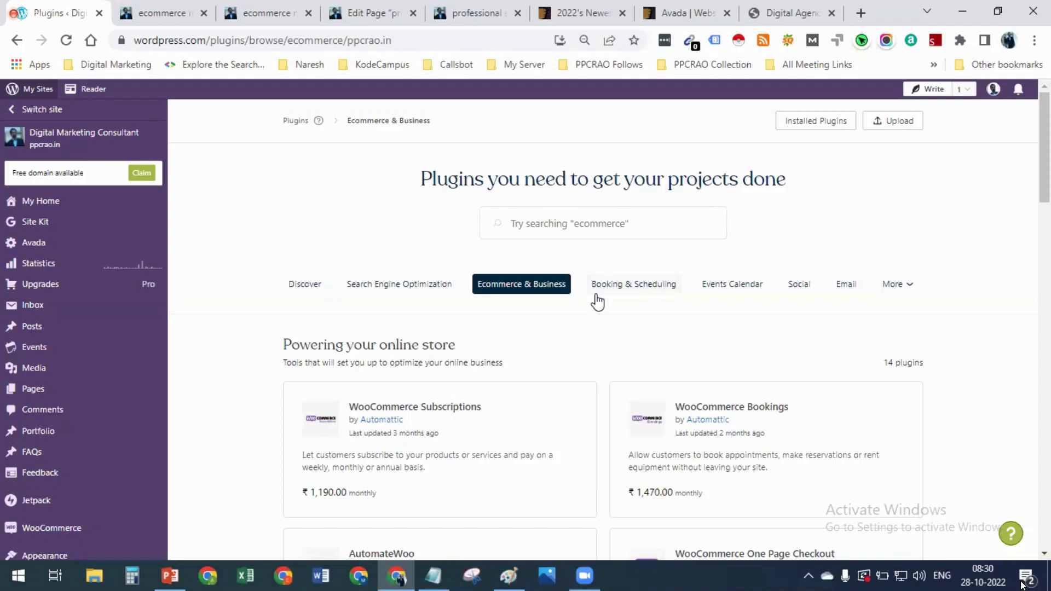
{"action": "scroll", "coordinate": [597, 301], "scroll_direction": "down", "scroll_amount": 4}
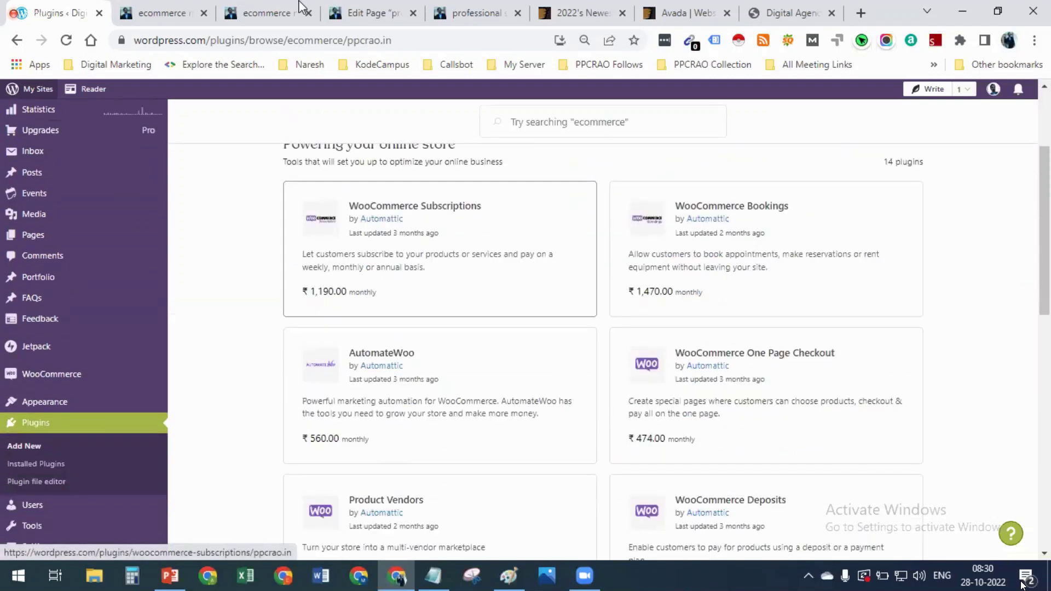
Open wordpress.org in a new browser tab and go to its Plugins directory
{"action": "left_click", "coordinate": [861, 12]}
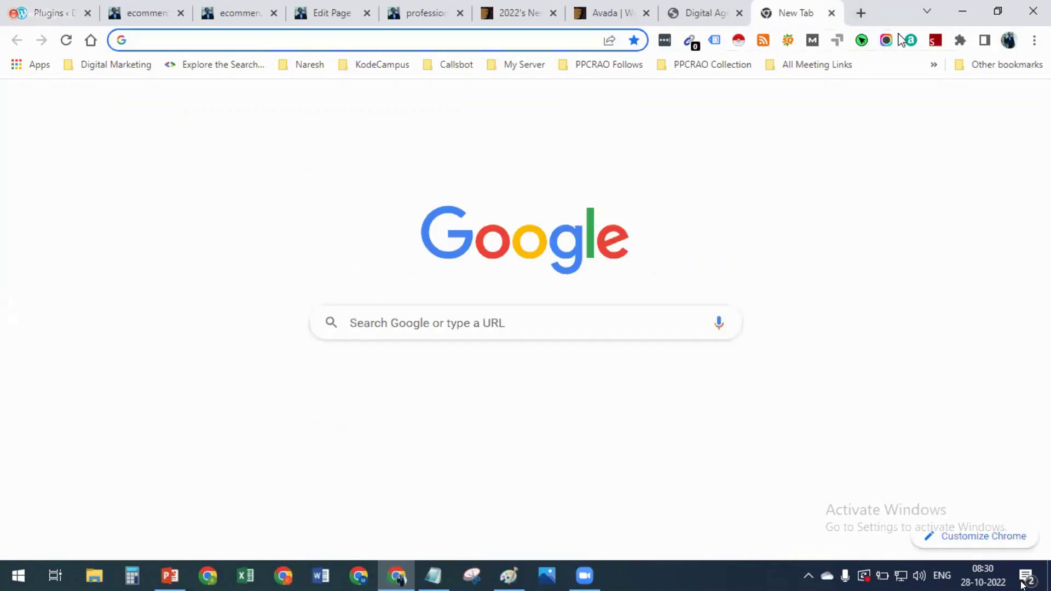
{"action": "type", "text": "wordpress.com"}
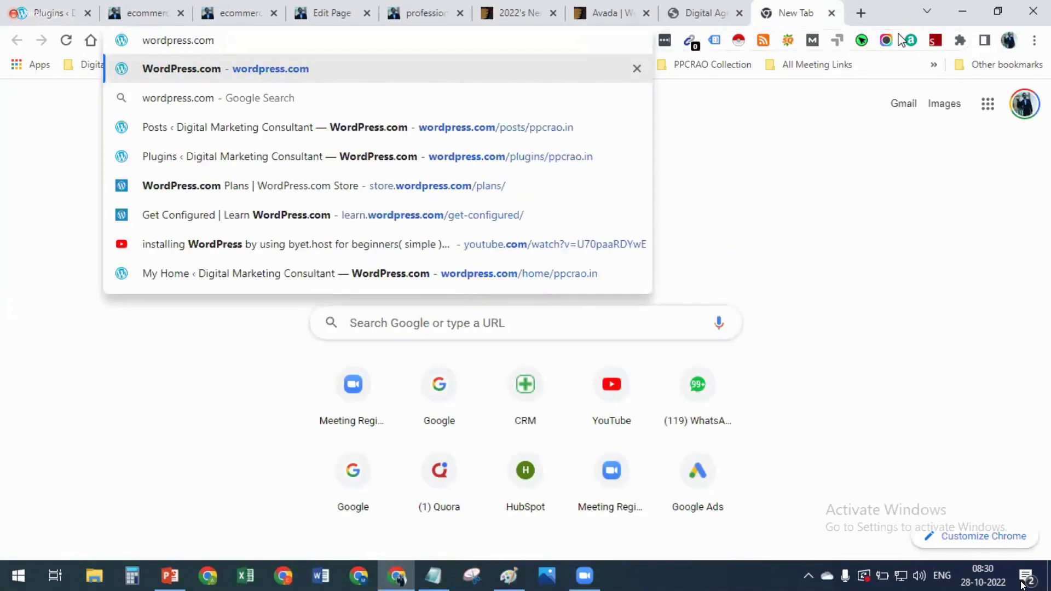
{"action": "key", "text": "BackSpace"}
{"action": "key", "text": "BackSpace"}
{"action": "key", "text": "BackSpace"}
{"action": "type", "text": "org"}
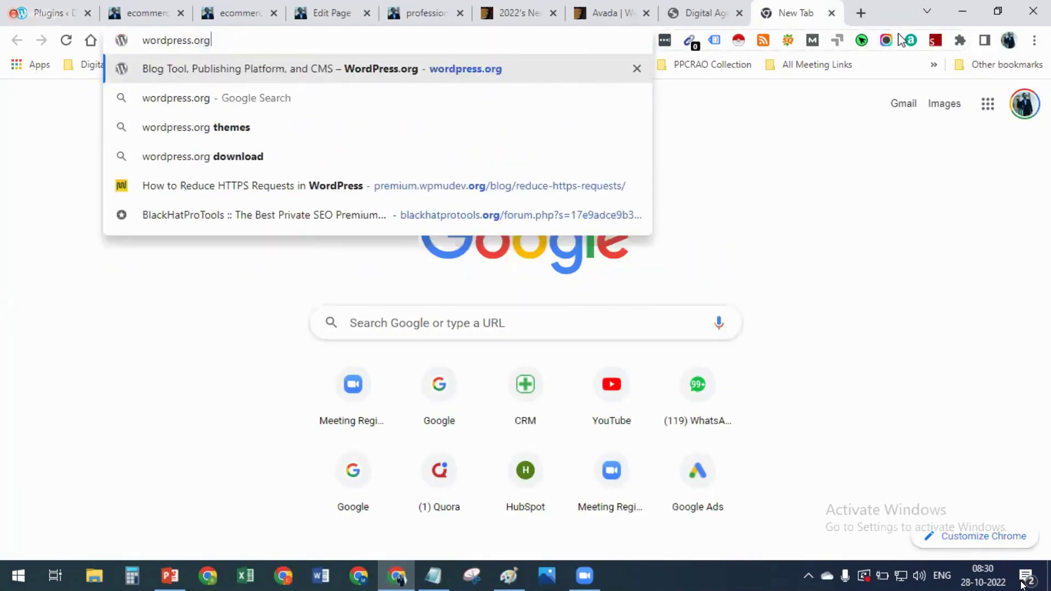
{"action": "key", "text": "Return"}
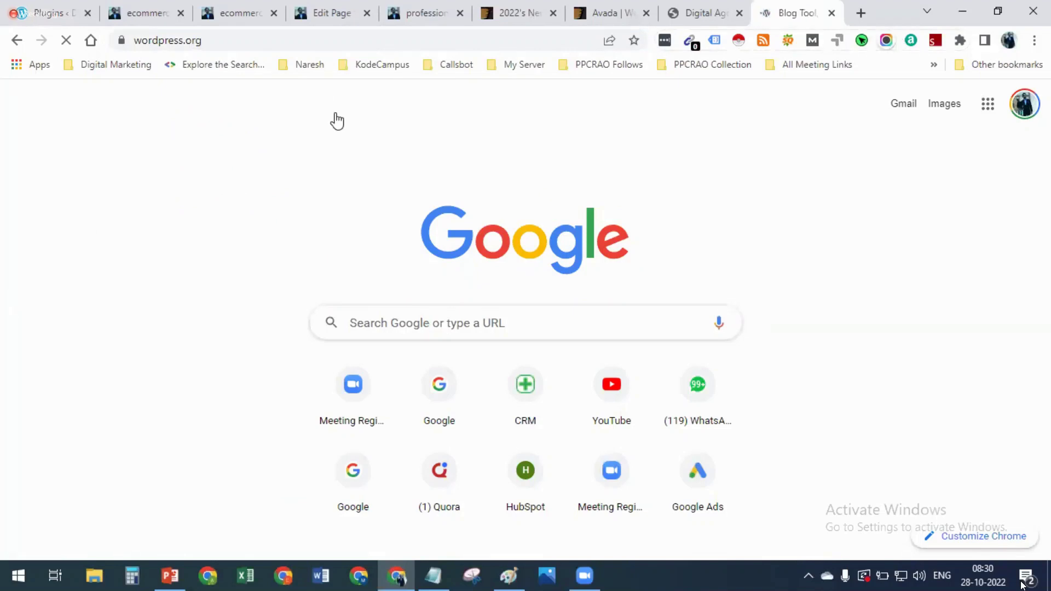
{"action": "mouse_move", "coordinate": [209, 138]}
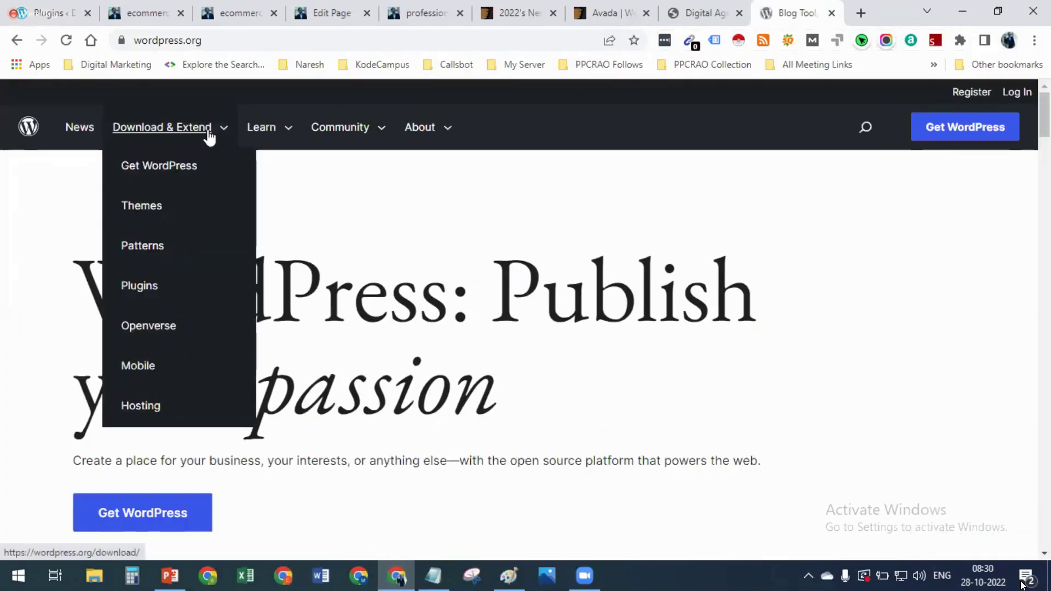
{"action": "left_click", "coordinate": [144, 286]}
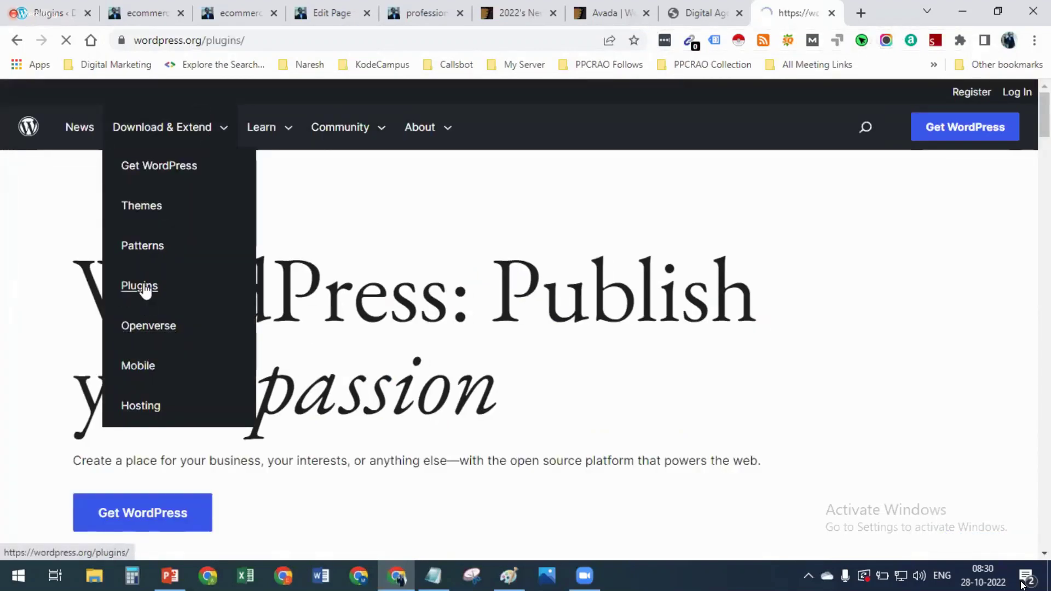
Examine the WordPress.org Plugins directory's header and its Block-Enabled Plugins section
{"action": "scroll", "coordinate": [724, 303], "scroll_direction": "down", "scroll_amount": 6}
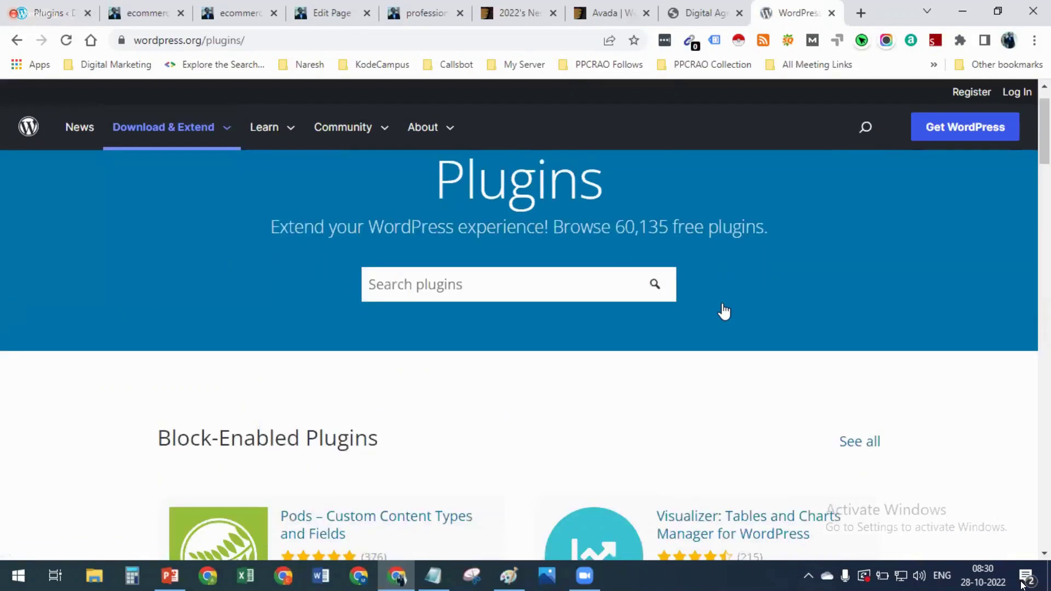
{"action": "scroll", "coordinate": [724, 308], "scroll_direction": "down", "scroll_amount": 3}
{"action": "scroll", "coordinate": [722, 301], "scroll_direction": "up", "scroll_amount": 9}
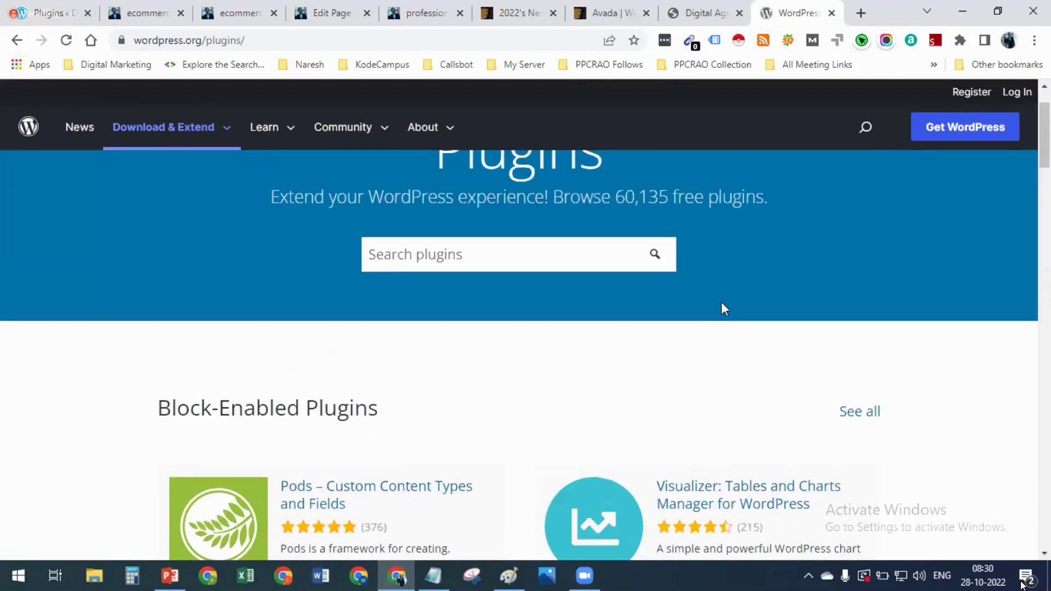
{"action": "scroll", "coordinate": [530, 300], "scroll_direction": "down", "scroll_amount": 4}
{"action": "scroll", "coordinate": [528, 299], "scroll_direction": "up", "scroll_amount": 3}
{"action": "scroll", "coordinate": [529, 300], "scroll_direction": "down", "scroll_amount": 3}
{"action": "scroll", "coordinate": [528, 300], "scroll_direction": "up", "scroll_amount": 3}
{"action": "scroll", "coordinate": [535, 263], "scroll_direction": "down", "scroll_amount": 3}
{"action": "scroll", "coordinate": [527, 321], "scroll_direction": "up", "scroll_amount": 4}
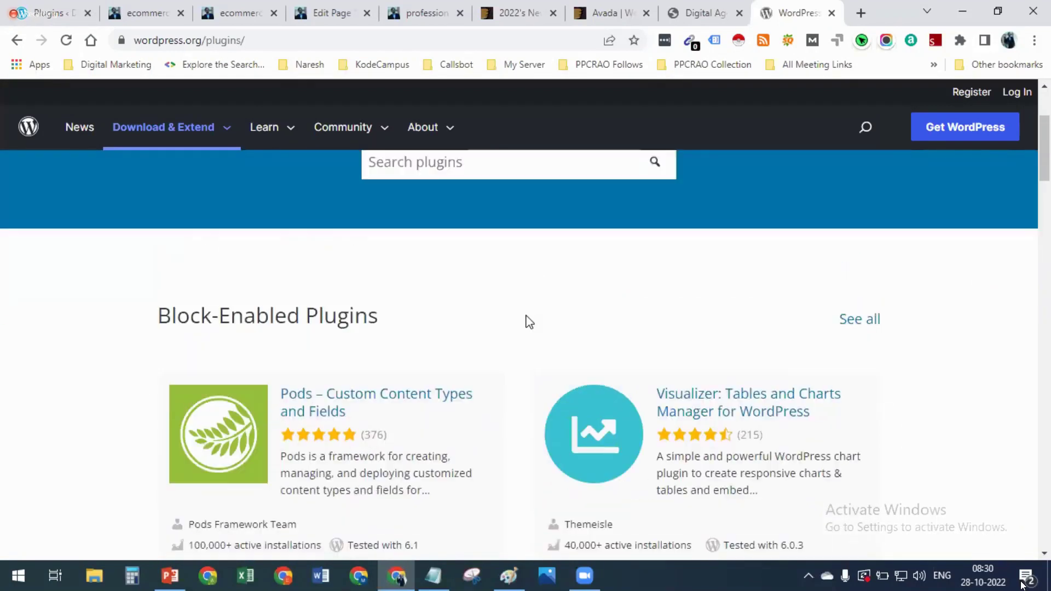
Search the WordPress.org plugin directory for "seo" and look through the first results
{"action": "left_click", "coordinate": [477, 332]}
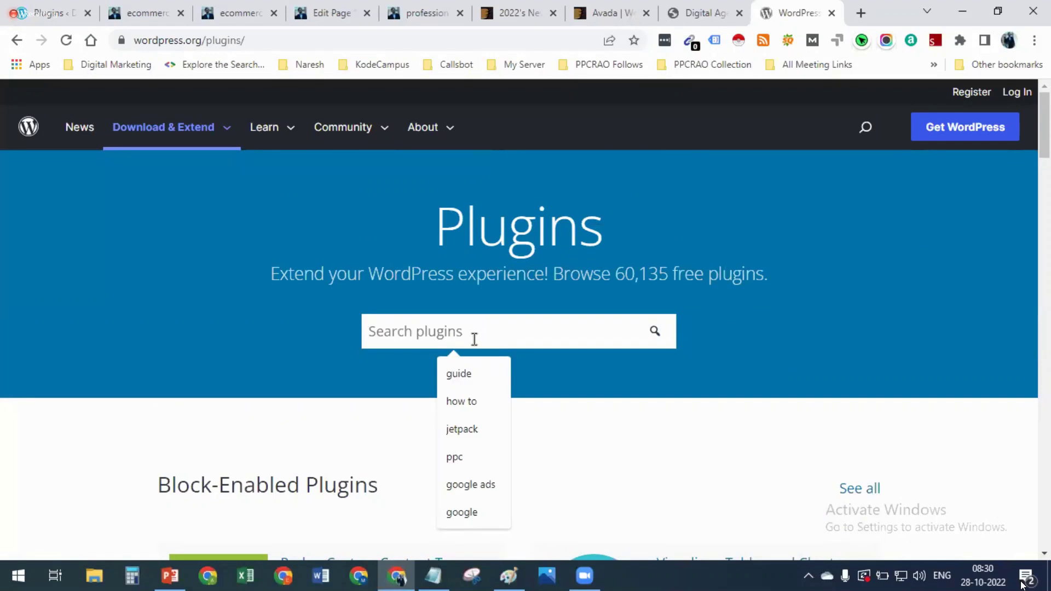
{"action": "type", "text": "seo"}
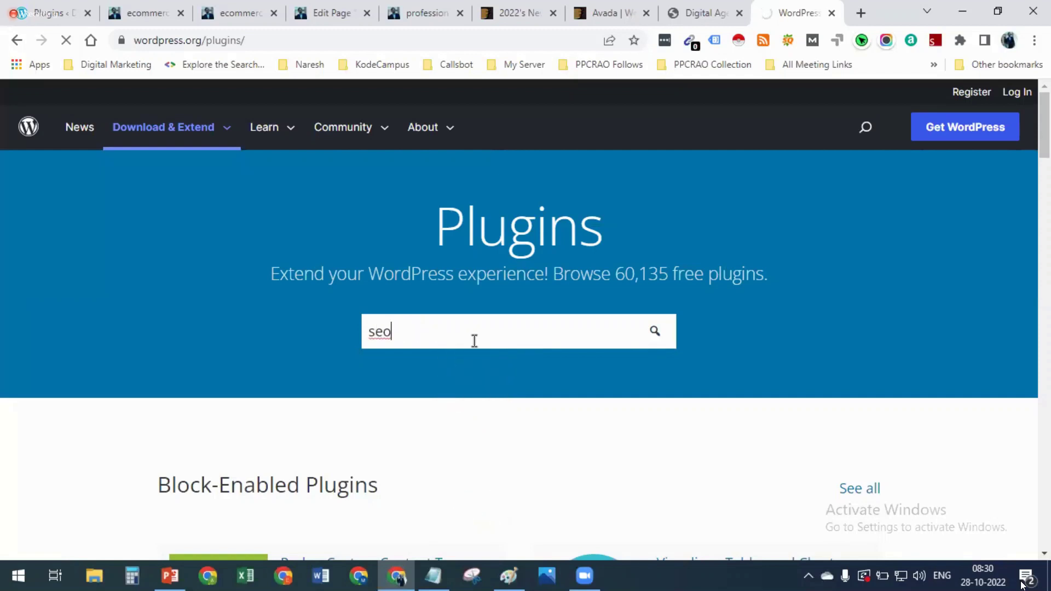
{"action": "key", "text": "Return"}
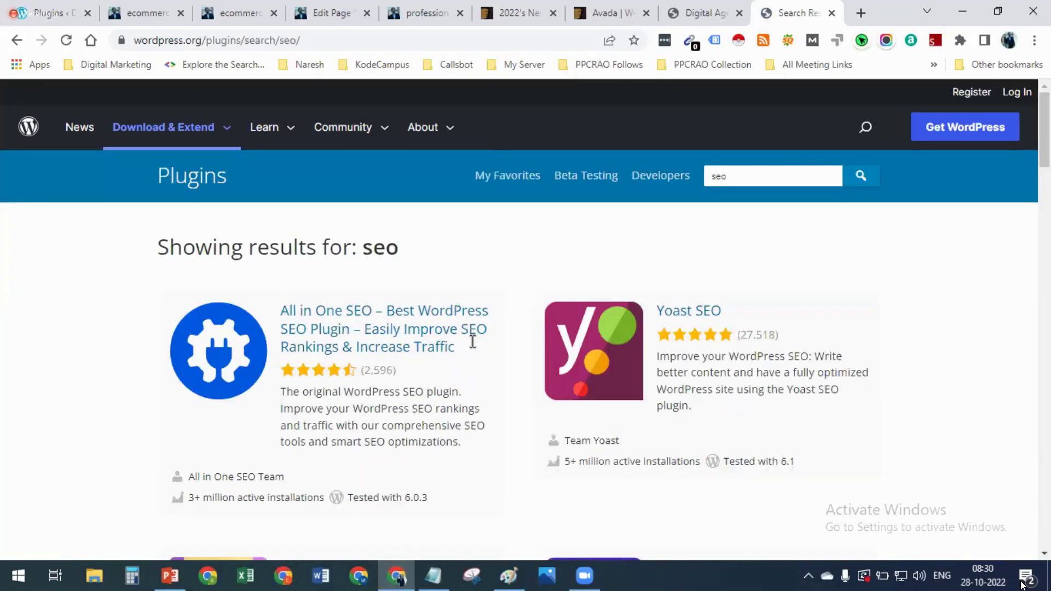
{"action": "scroll", "coordinate": [270, 441], "scroll_direction": "down", "scroll_amount": 4}
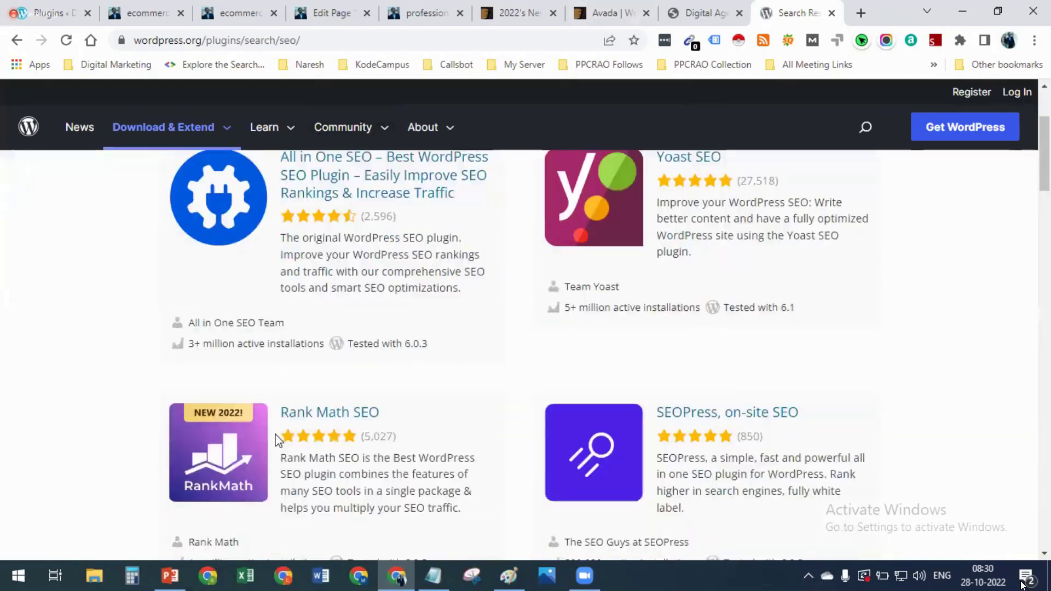
{"action": "scroll", "coordinate": [483, 317], "scroll_direction": "up", "scroll_amount": 4}
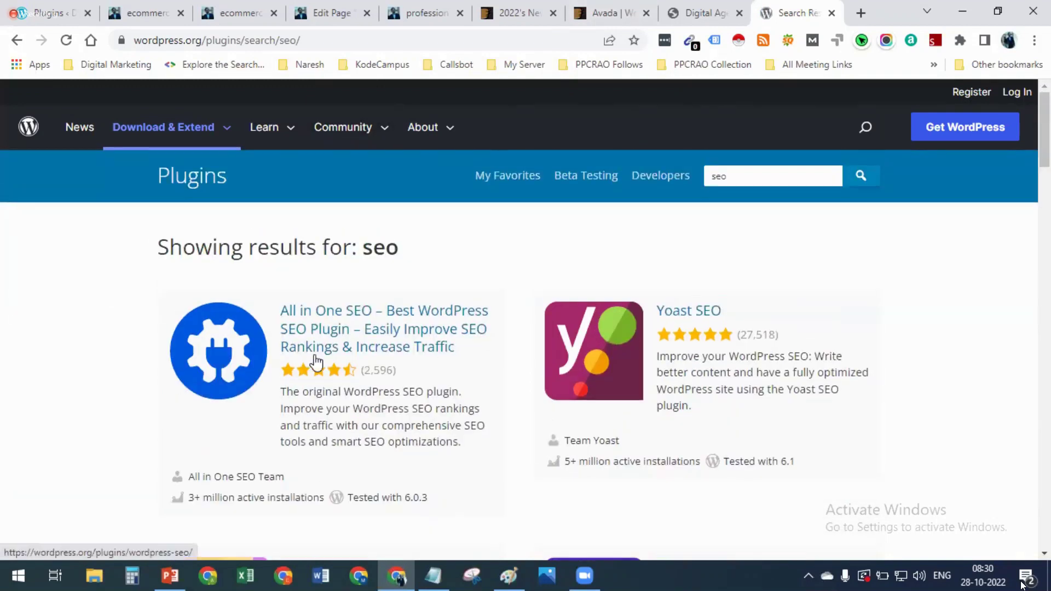
Look through the remaining "seo" plugin results down to the end of the first results page
{"action": "scroll", "coordinate": [317, 363], "scroll_direction": "down", "scroll_amount": 4}
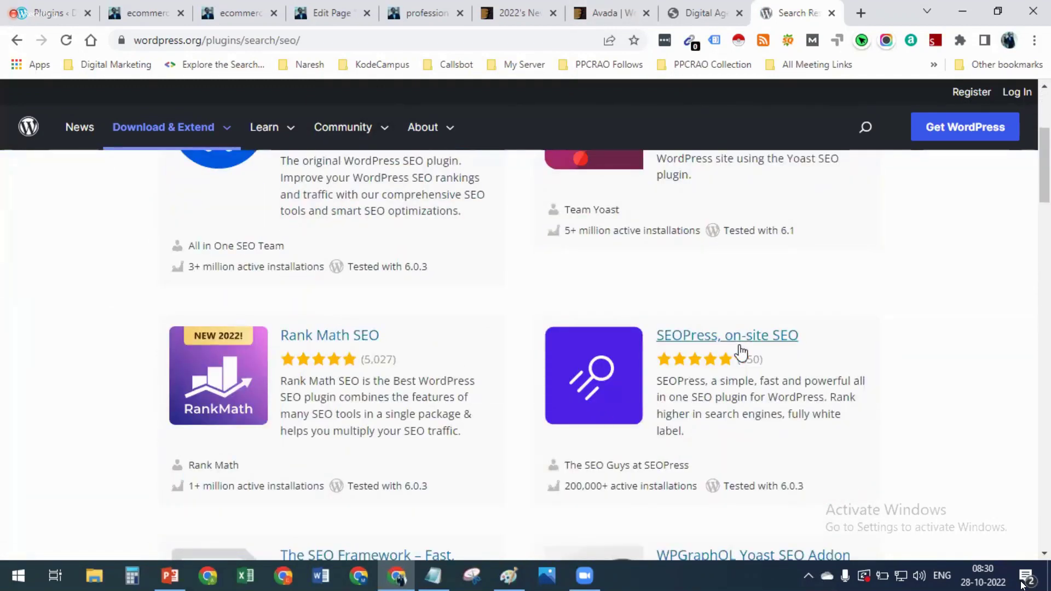
{"action": "scroll", "coordinate": [741, 352], "scroll_direction": "down", "scroll_amount": 4}
{"action": "scroll", "coordinate": [394, 397], "scroll_direction": "down", "scroll_amount": 15}
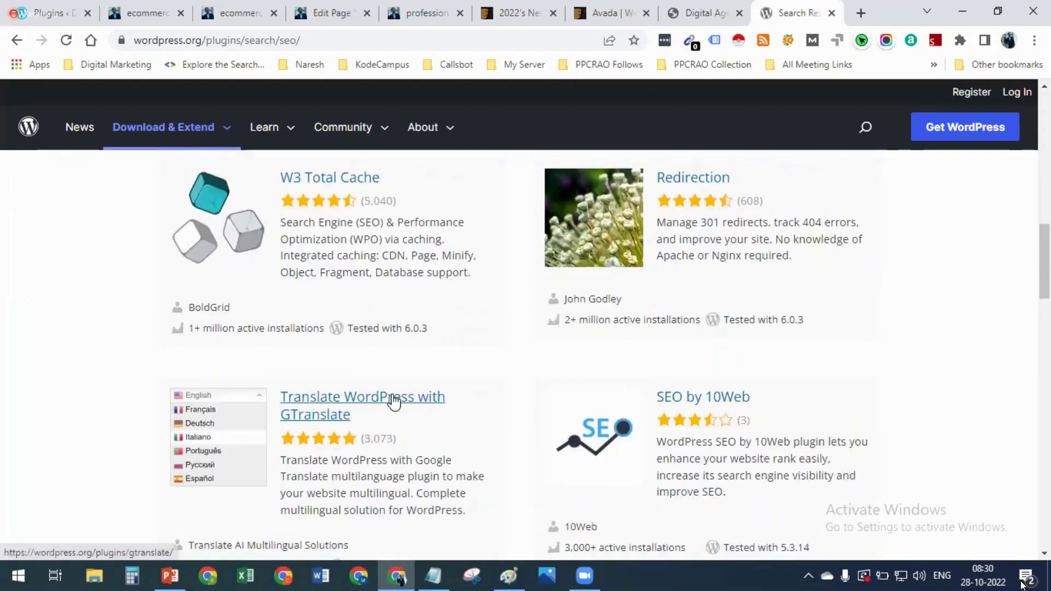
{"action": "scroll", "coordinate": [394, 403], "scroll_direction": "down", "scroll_amount": 15}
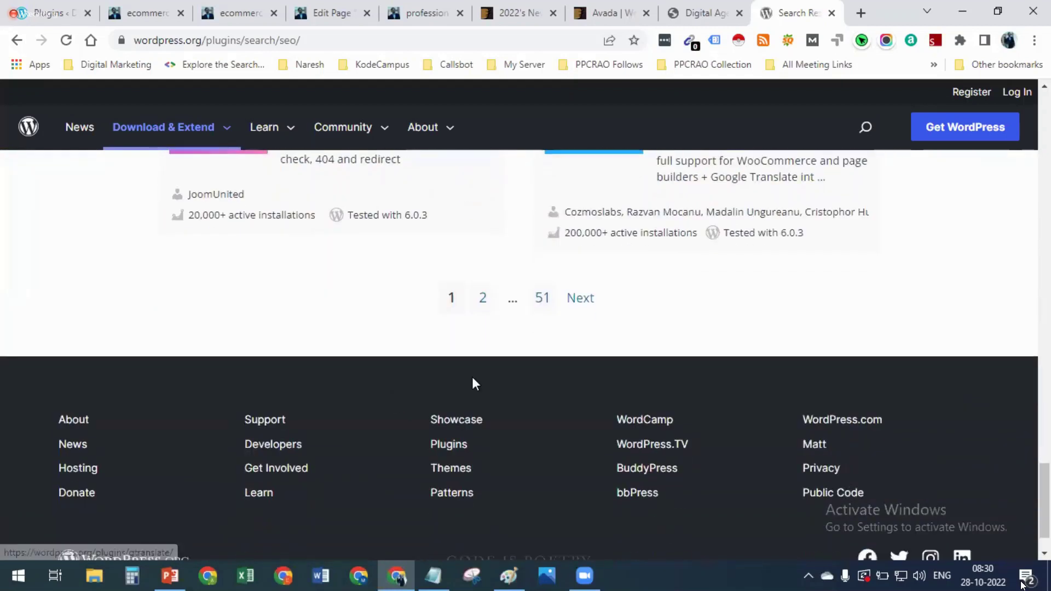
Open the second page of "seo" results and look through its plugins
{"action": "left_click", "coordinate": [581, 298]}
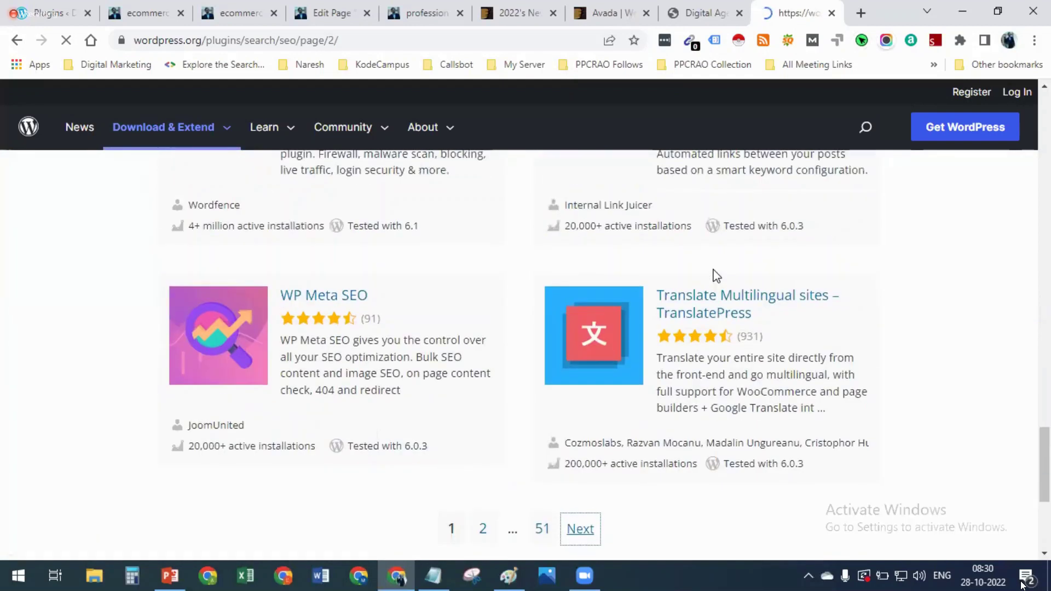
{"action": "scroll", "coordinate": [716, 275], "scroll_direction": "down", "scroll_amount": 8}
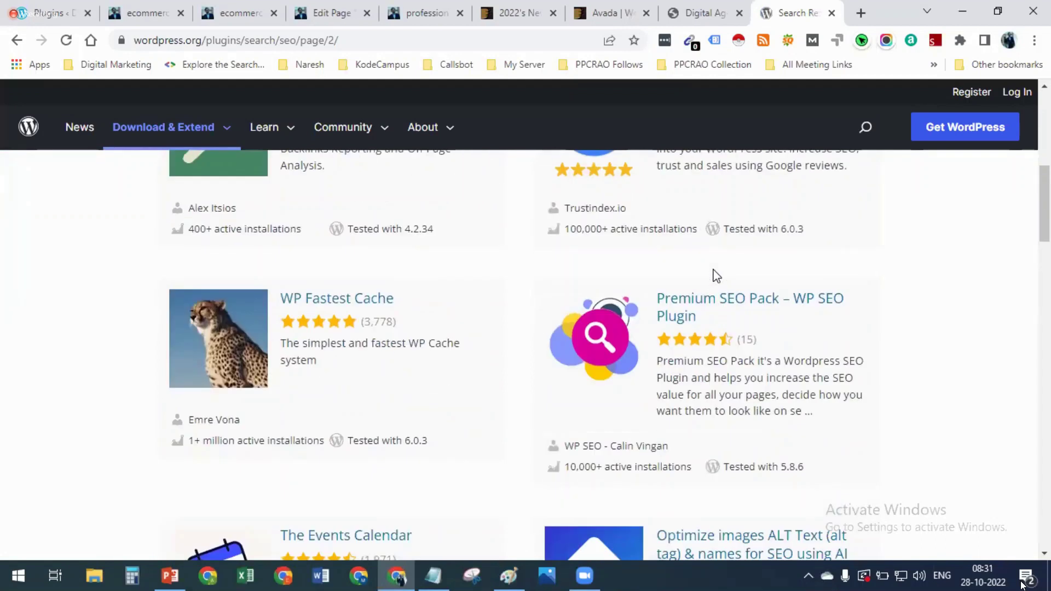
{"action": "scroll", "coordinate": [716, 275], "scroll_direction": "down", "scroll_amount": 11}
{"action": "scroll", "coordinate": [716, 279], "scroll_direction": "up", "scroll_amount": 1}
Search the plugin directory for "appointment booking" and look at the first results
{"action": "scroll", "coordinate": [716, 281], "scroll_direction": "up", "scroll_amount": 15}
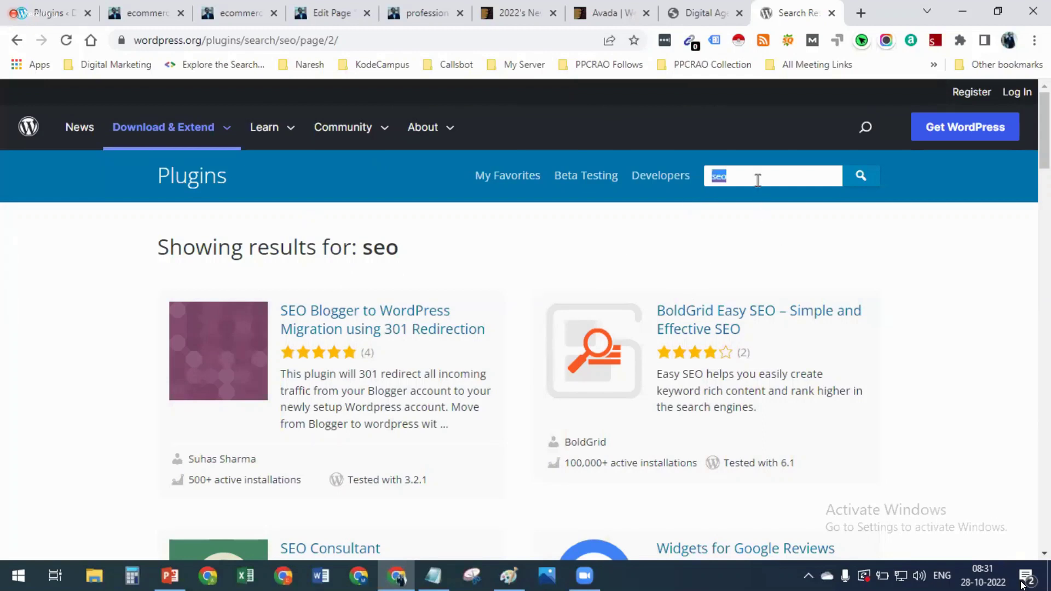
{"action": "type", "text": "appointment booking"}
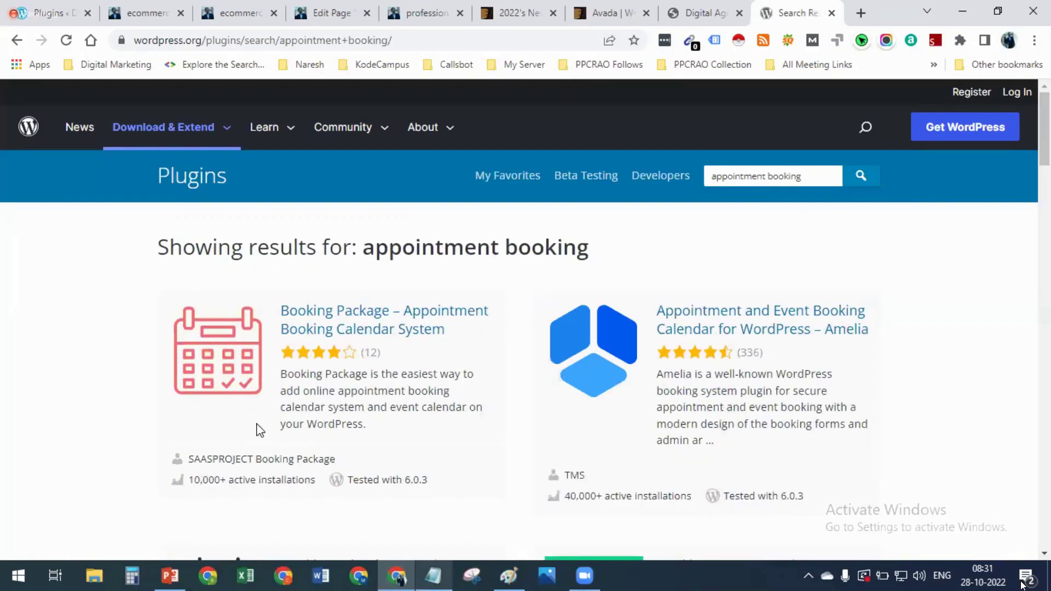
{"action": "scroll", "coordinate": [260, 429], "scroll_direction": "down", "scroll_amount": 3}
{"action": "scroll", "coordinate": [372, 246], "scroll_direction": "up", "scroll_amount": 3}
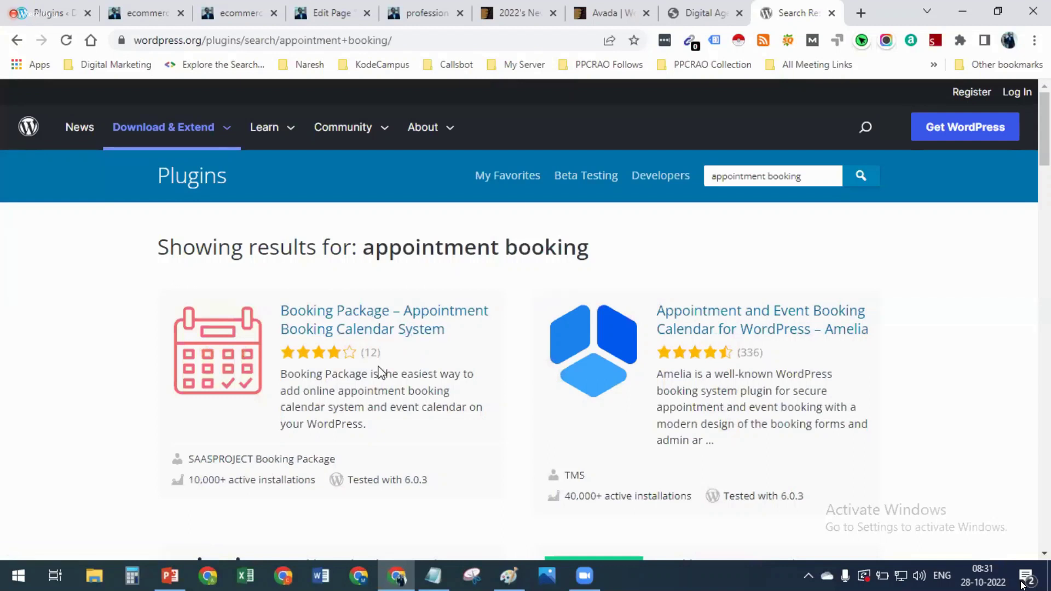
Compare the active installation counts of the Booking Package and Amelia plugins
{"action": "scroll", "coordinate": [394, 365], "scroll_direction": "down", "scroll_amount": 1}
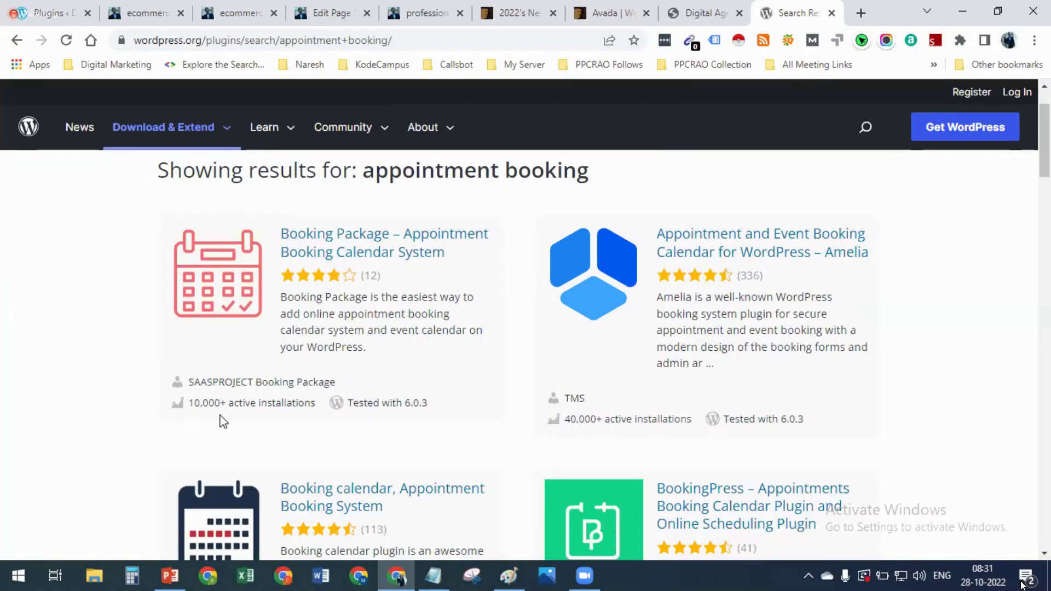
{"action": "double_click", "coordinate": [191, 404]}
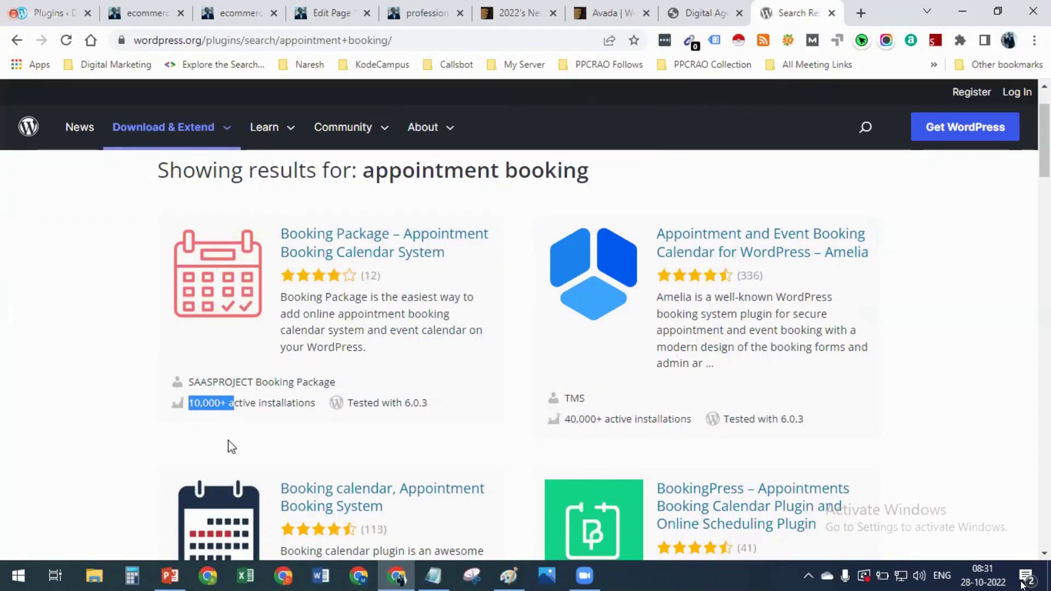
{"action": "left_click", "coordinate": [308, 430]}
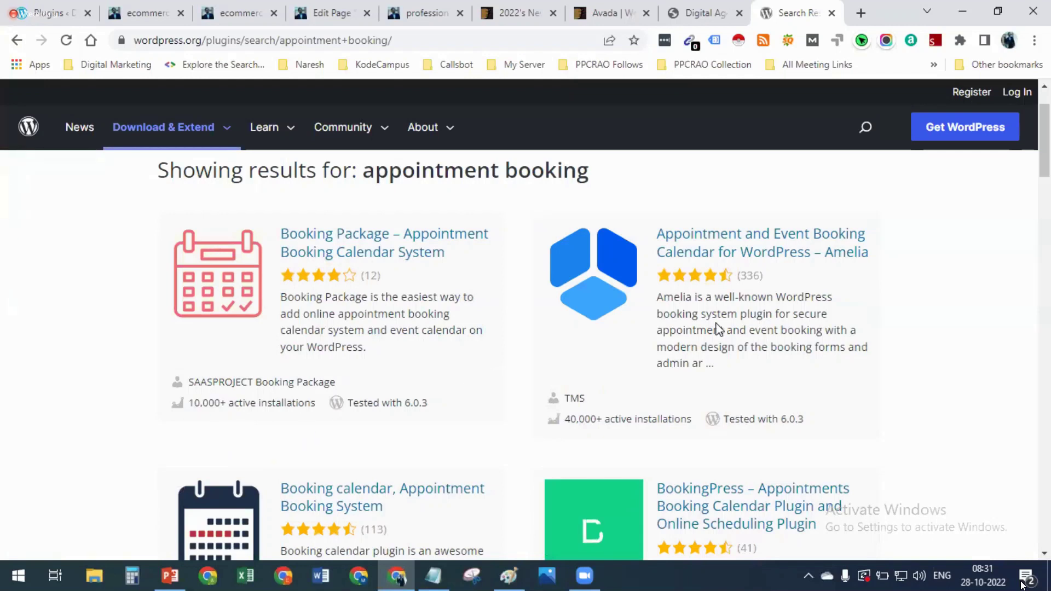
{"action": "scroll", "coordinate": [788, 277], "scroll_direction": "down", "scroll_amount": 1}
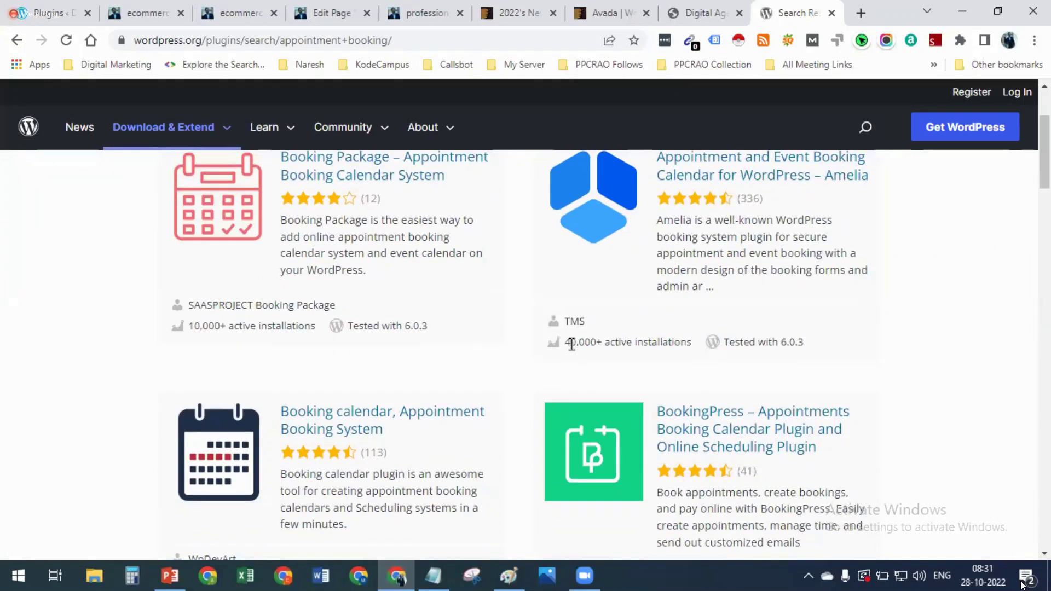
{"action": "left_click_drag", "start_coordinate": [572, 343], "coordinate": [659, 342]}
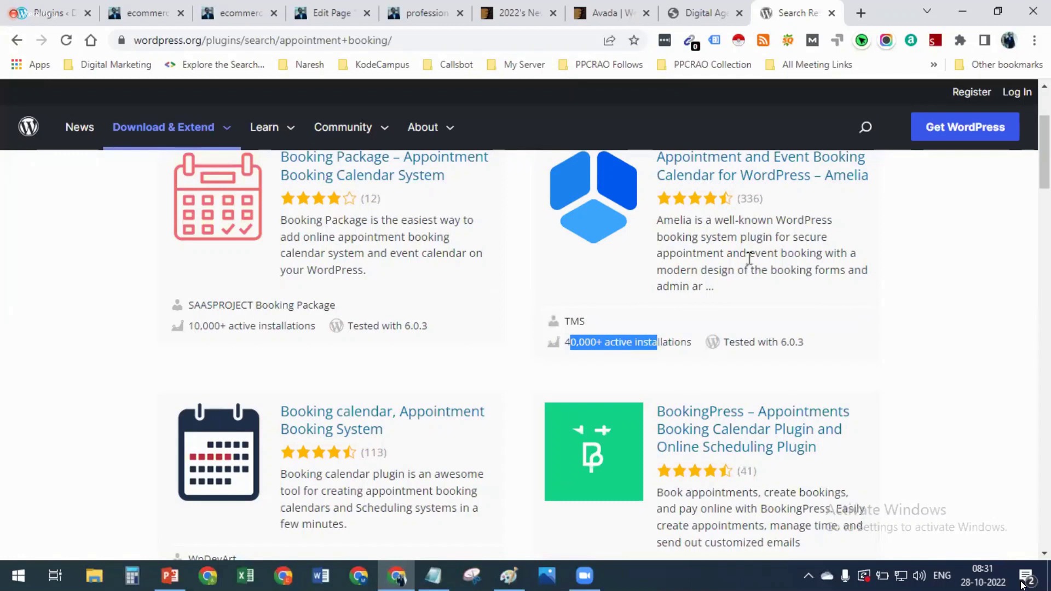
Look through the following booking plugins and check the active installation count of Bookly
{"action": "scroll", "coordinate": [750, 266], "scroll_direction": "down", "scroll_amount": 2}
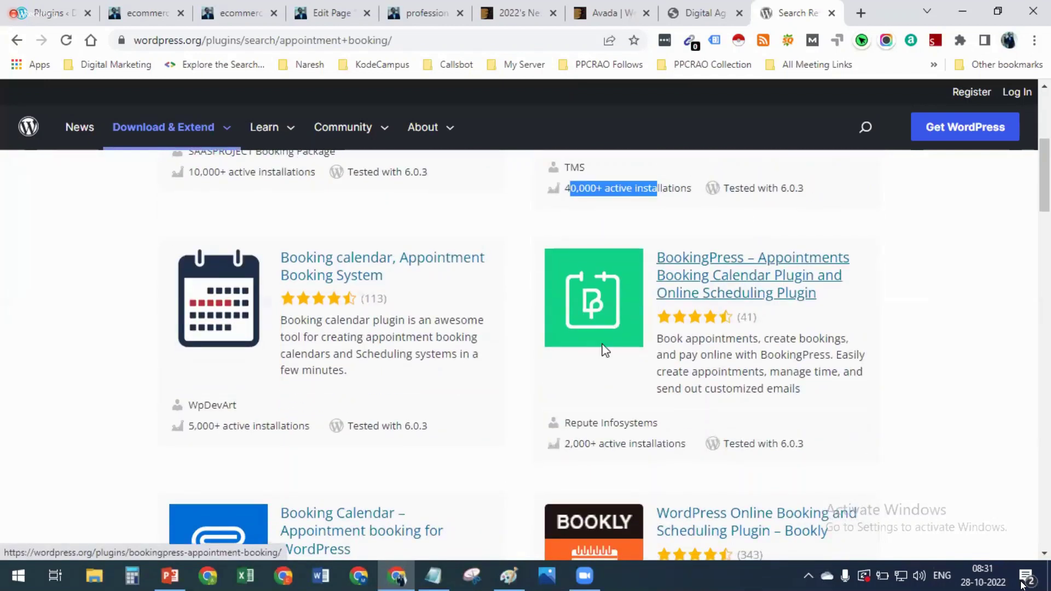
{"action": "scroll", "coordinate": [411, 369], "scroll_direction": "down", "scroll_amount": 6}
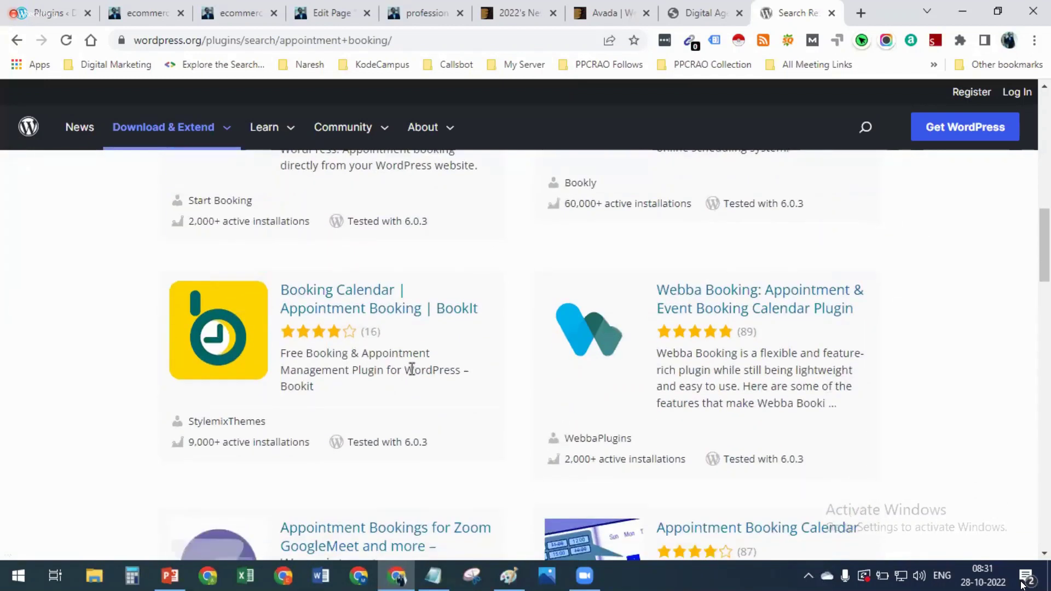
{"action": "scroll", "coordinate": [411, 370], "scroll_direction": "up", "scroll_amount": 2}
{"action": "triple_click", "coordinate": [601, 357]}
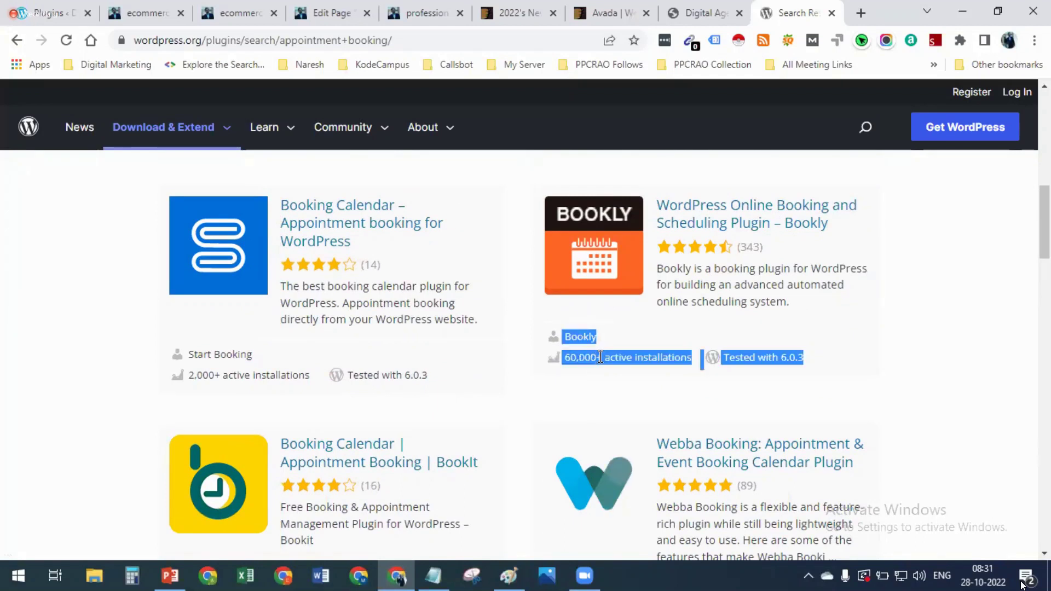
{"action": "left_click", "coordinate": [609, 380]}
{"action": "scroll", "coordinate": [612, 383], "scroll_direction": "down", "scroll_amount": 2}
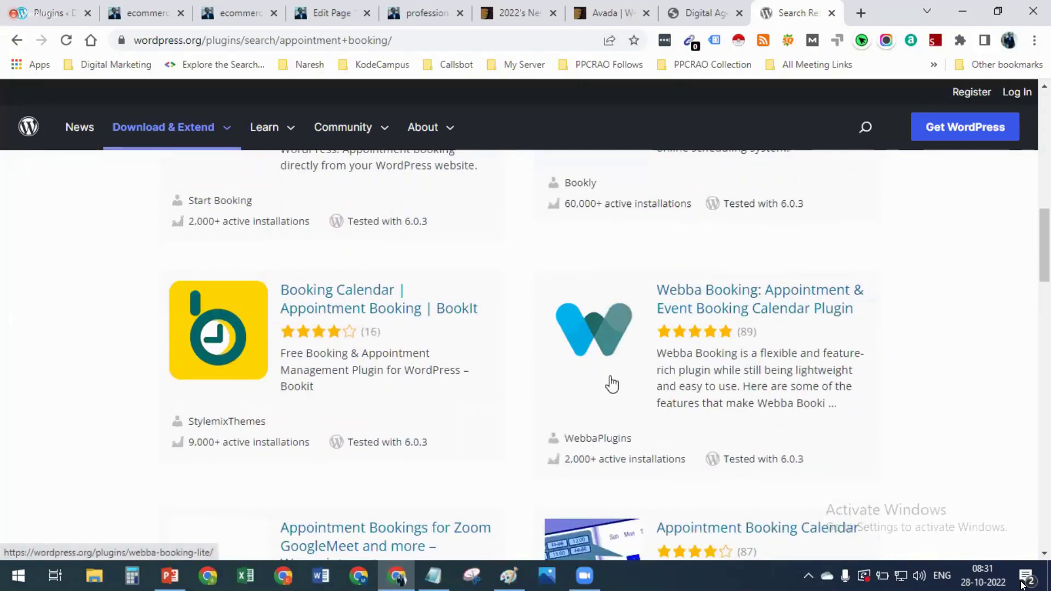
Look through the remaining appointment booking plugins down to the page numbers
{"action": "scroll", "coordinate": [611, 383], "scroll_direction": "down", "scroll_amount": 5}
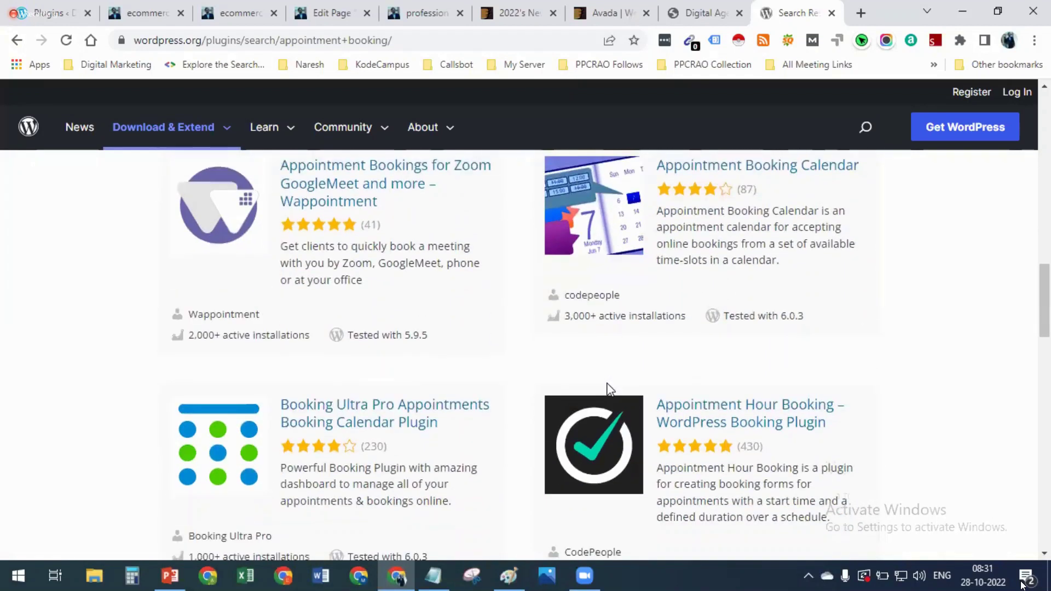
{"action": "scroll", "coordinate": [611, 388], "scroll_direction": "down", "scroll_amount": 4}
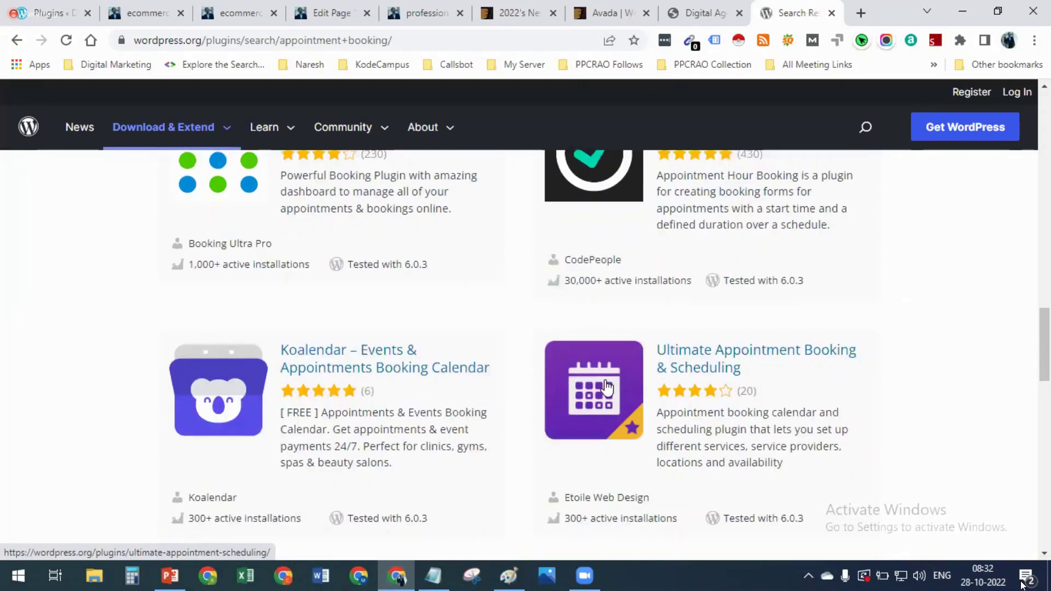
{"action": "scroll", "coordinate": [608, 387], "scroll_direction": "down", "scroll_amount": 6}
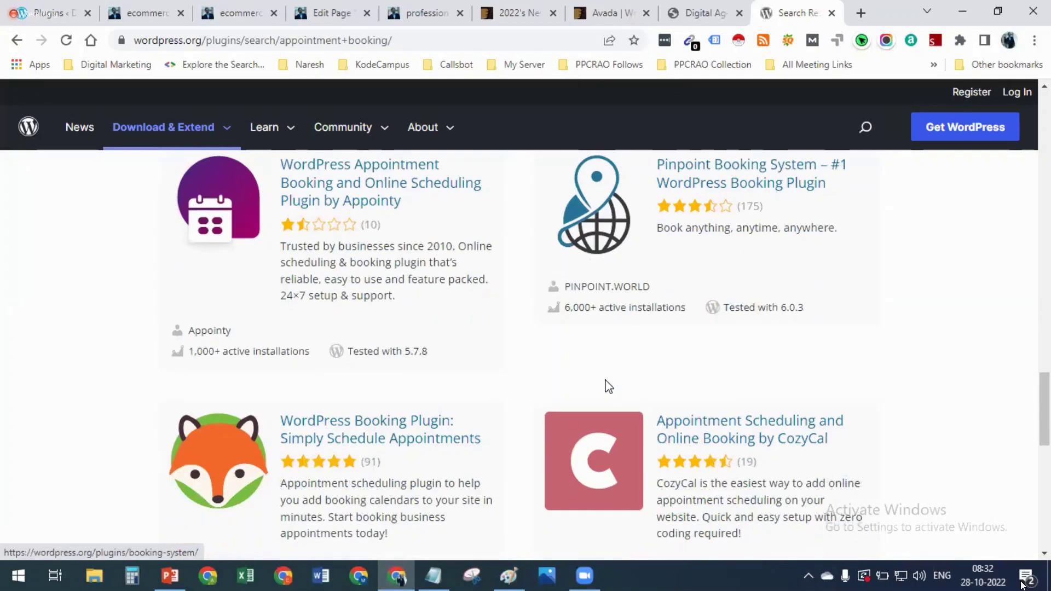
{"action": "scroll", "coordinate": [609, 386], "scroll_direction": "down", "scroll_amount": 6}
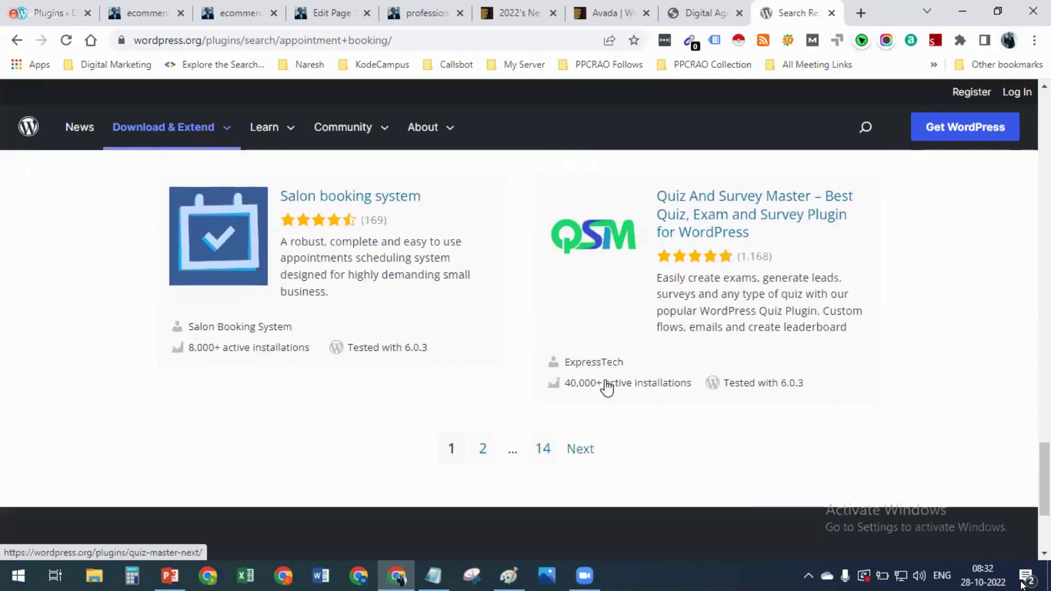
{"action": "scroll", "coordinate": [606, 386], "scroll_direction": "down", "scroll_amount": 2}
Return to the Bookly entry in the appointment booking results and open its plugin page
{"action": "scroll", "coordinate": [729, 386], "scroll_direction": "up", "scroll_amount": 6}
{"action": "scroll", "coordinate": [730, 386], "scroll_direction": "up", "scroll_amount": 9}
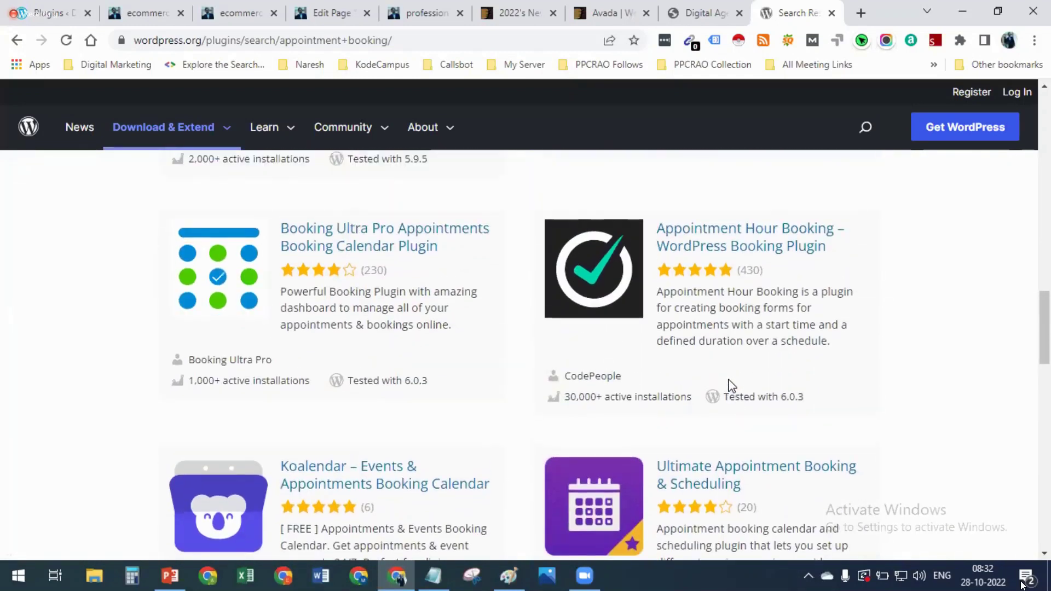
{"action": "scroll", "coordinate": [730, 385], "scroll_direction": "up", "scroll_amount": 6}
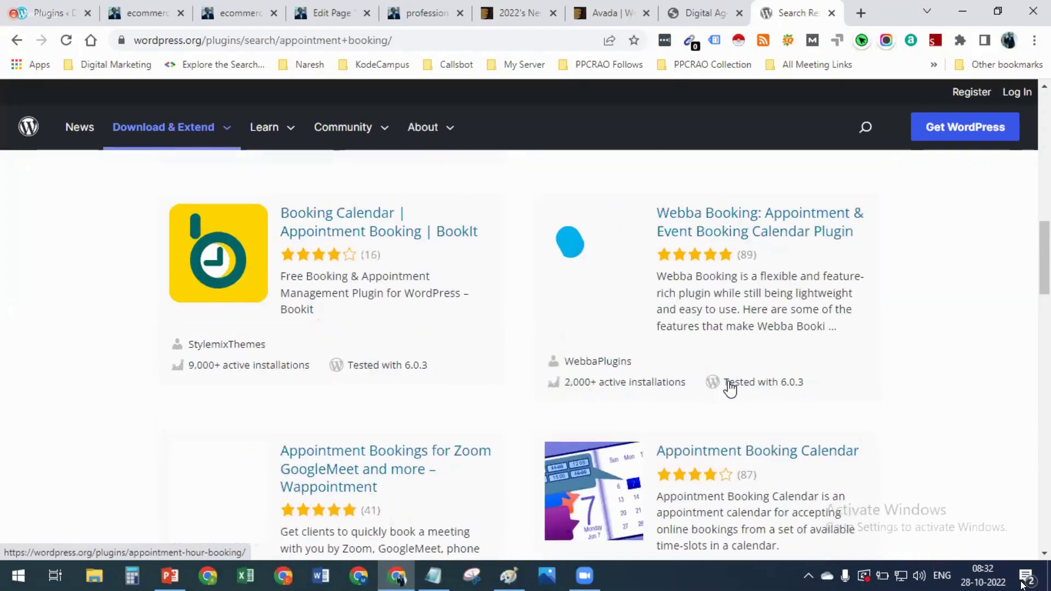
{"action": "scroll", "coordinate": [729, 387], "scroll_direction": "up", "scroll_amount": 5}
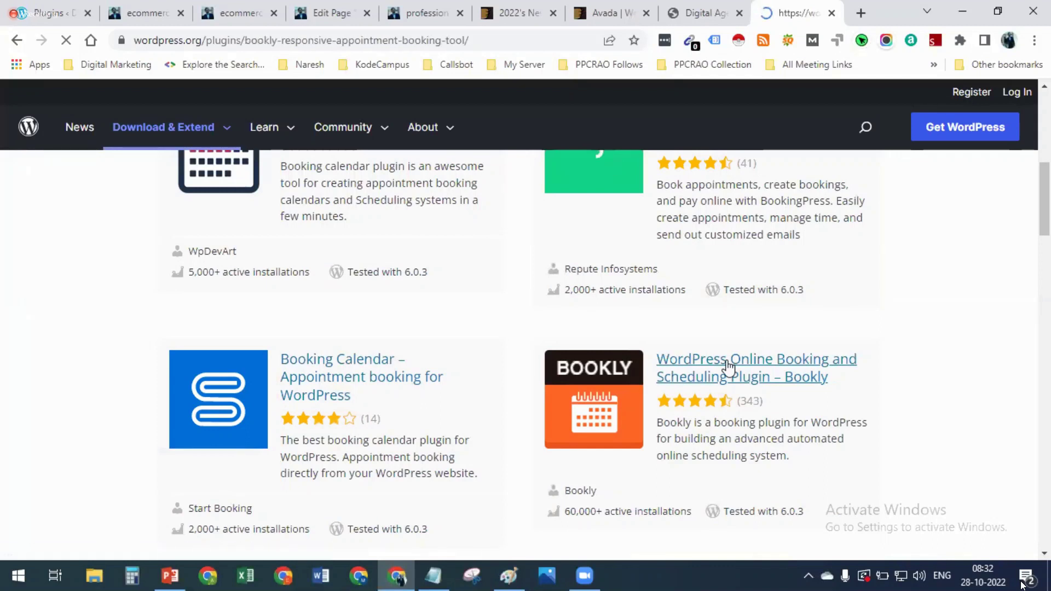
Read through Bookly's description, introduction video area and feature lists, including the Bookly Pro add-on features
{"action": "scroll", "coordinate": [453, 352], "scroll_direction": "down", "scroll_amount": 5}
{"action": "scroll", "coordinate": [363, 342], "scroll_direction": "down", "scroll_amount": 4}
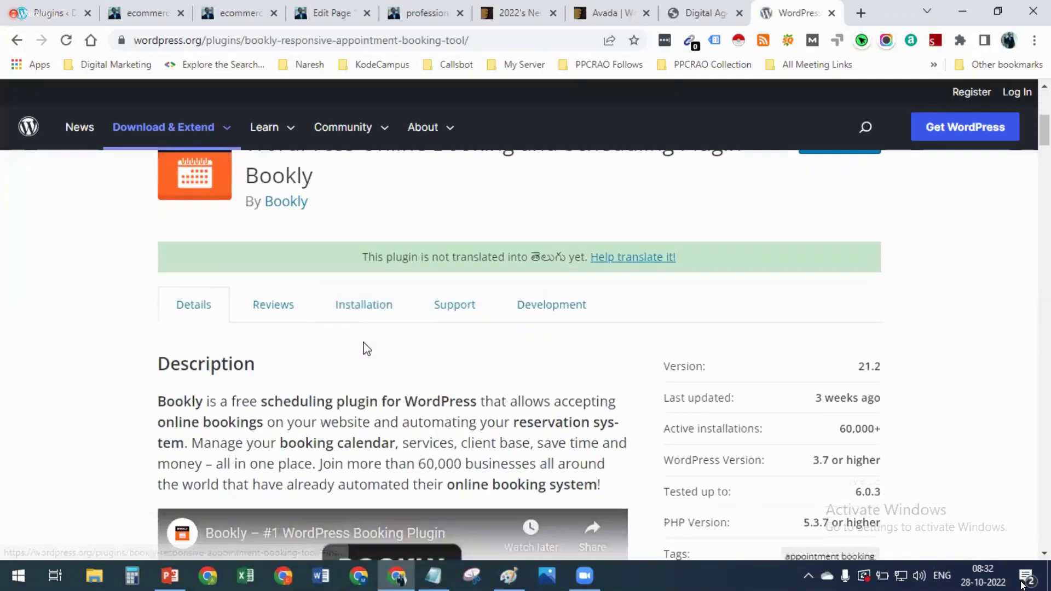
{"action": "scroll", "coordinate": [433, 262], "scroll_direction": "down", "scroll_amount": 3}
{"action": "scroll", "coordinate": [377, 296], "scroll_direction": "down", "scroll_amount": 15}
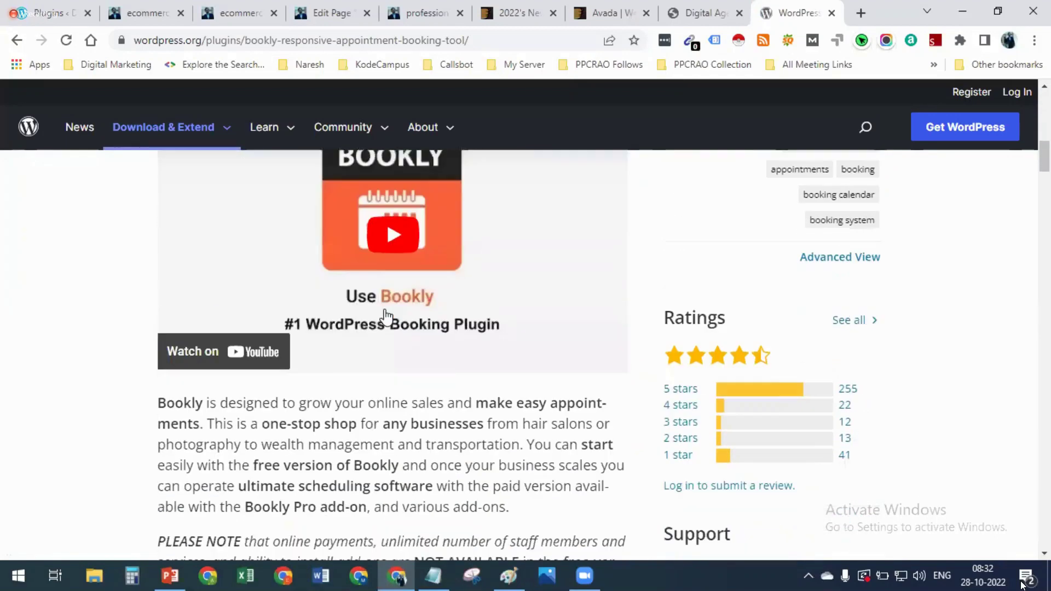
{"action": "scroll", "coordinate": [386, 317], "scroll_direction": "down", "scroll_amount": 20}
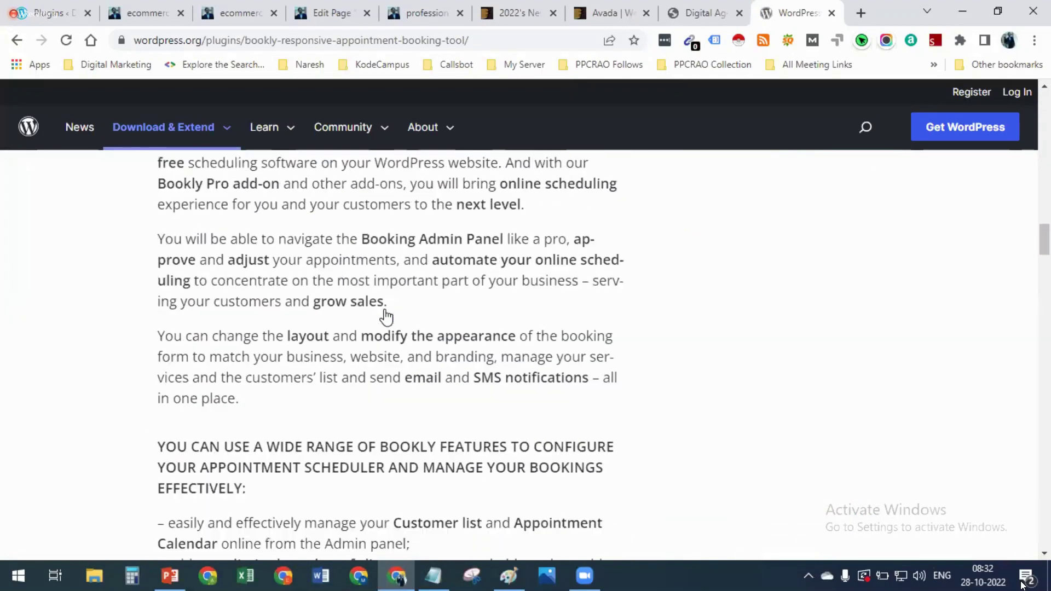
{"action": "scroll", "coordinate": [386, 316], "scroll_direction": "down", "scroll_amount": 5}
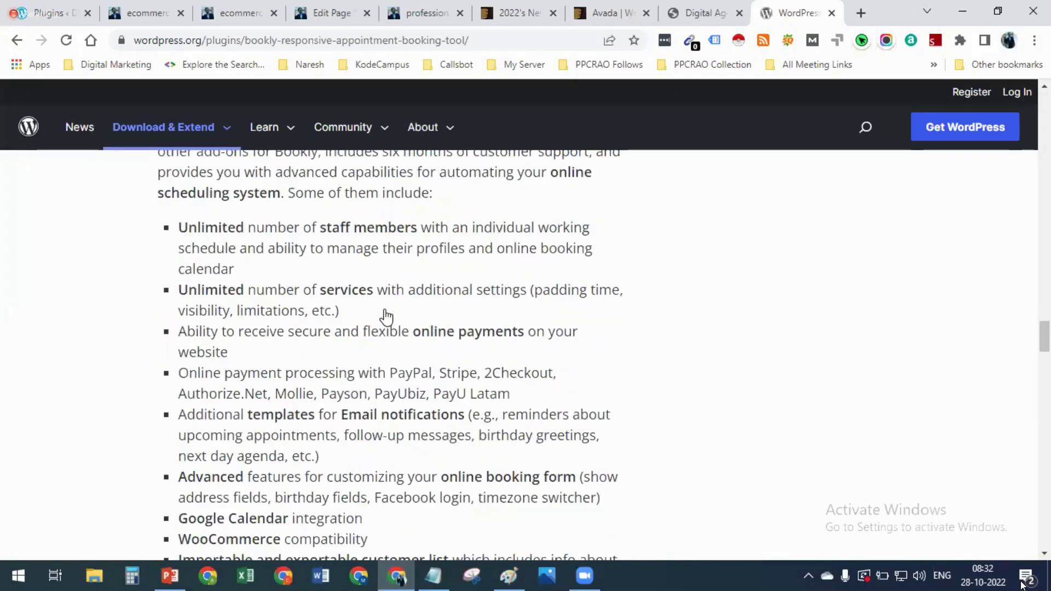
{"action": "scroll", "coordinate": [386, 316], "scroll_direction": "down", "scroll_amount": 20}
{"action": "scroll", "coordinate": [386, 316], "scroll_direction": "up", "scroll_amount": 4}
{"action": "scroll", "coordinate": [386, 317], "scroll_direction": "up", "scroll_amount": 8}
Examine the Screenshots section with the mobile-friendly booking form and the Blocks section of the Bookly page
{"action": "scroll", "coordinate": [385, 316], "scroll_direction": "down", "scroll_amount": 19}
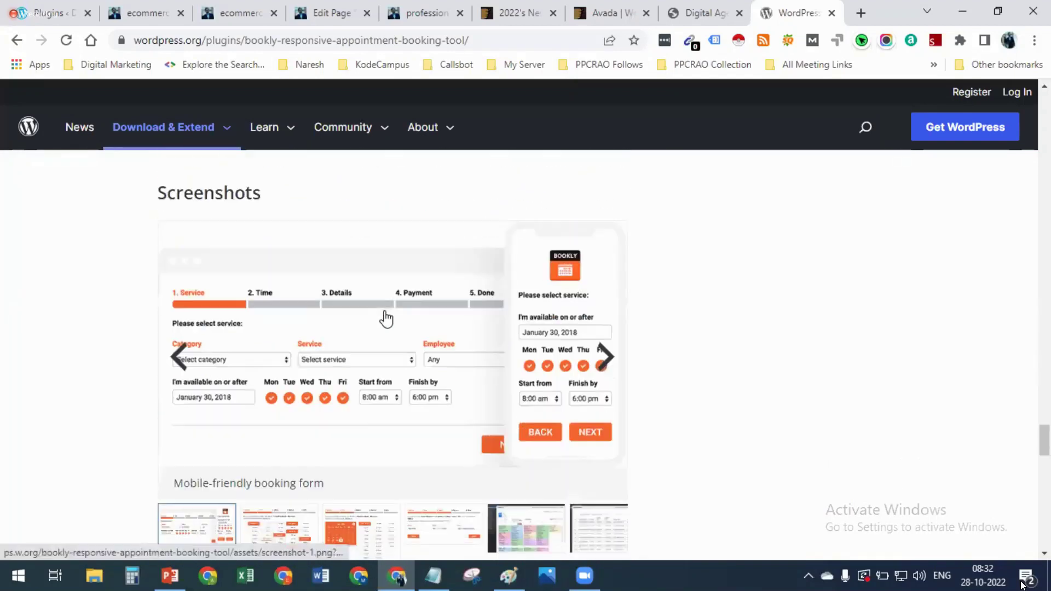
{"action": "scroll", "coordinate": [96, 383], "scroll_direction": "down", "scroll_amount": 4}
{"action": "scroll", "coordinate": [178, 300], "scroll_direction": "up", "scroll_amount": 3}
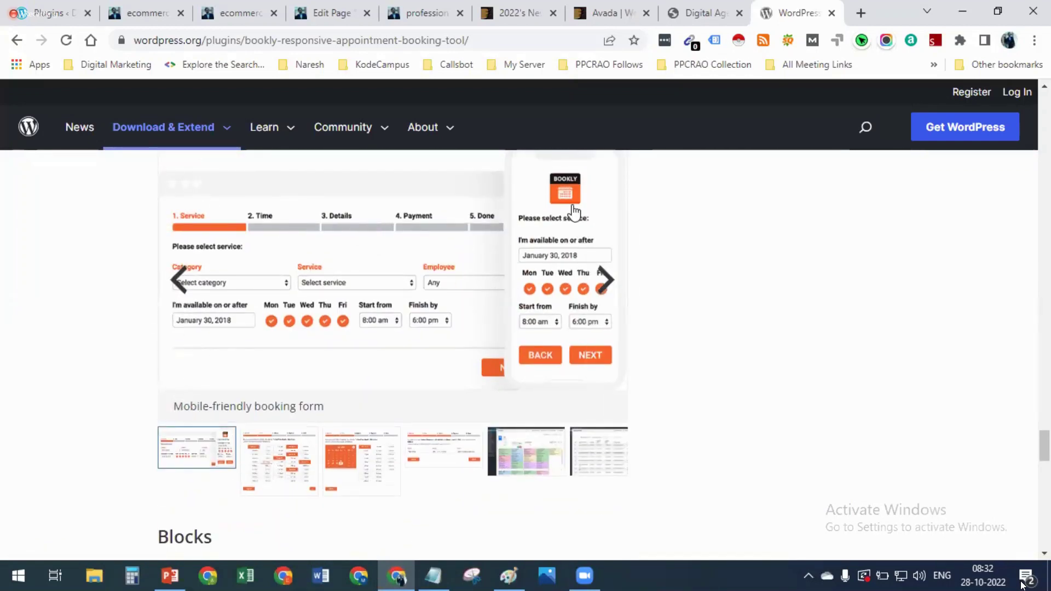
{"action": "scroll", "coordinate": [553, 336], "scroll_direction": "down", "scroll_amount": 3}
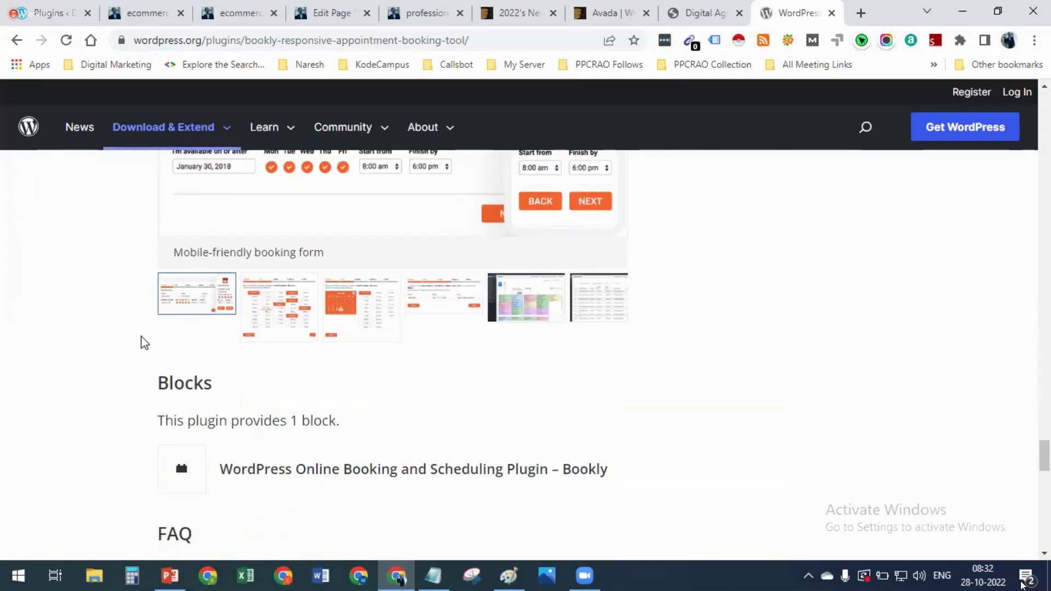
{"action": "scroll", "coordinate": [484, 391], "scroll_direction": "down", "scroll_amount": 9}
Go back over Bookly's target businesses and booking form features up to the introduction video and Ratings
{"action": "scroll", "coordinate": [482, 391], "scroll_direction": "up", "scroll_amount": 18}
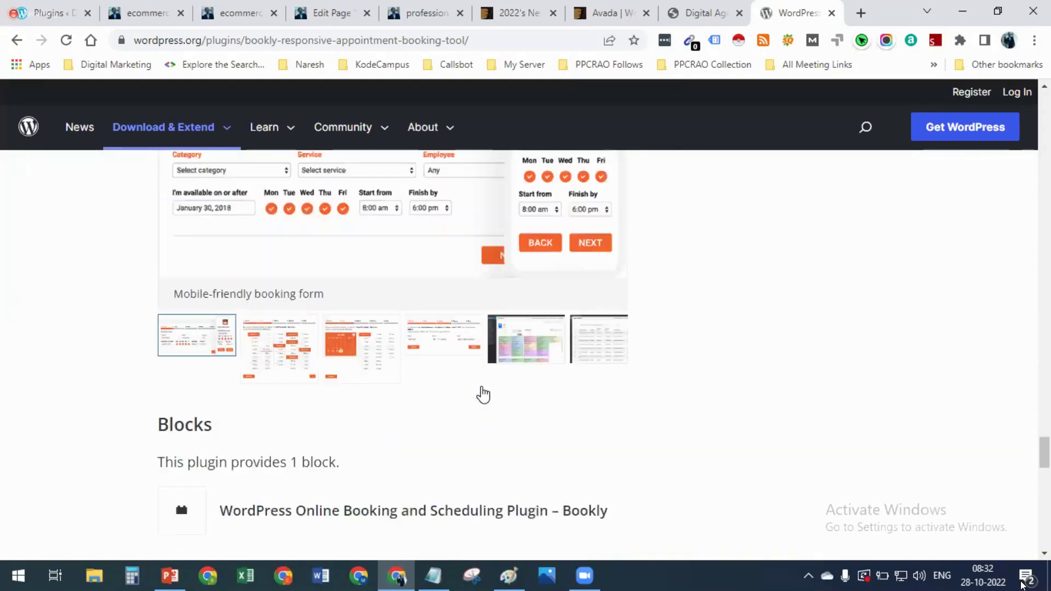
{"action": "scroll", "coordinate": [482, 394], "scroll_direction": "up", "scroll_amount": 17}
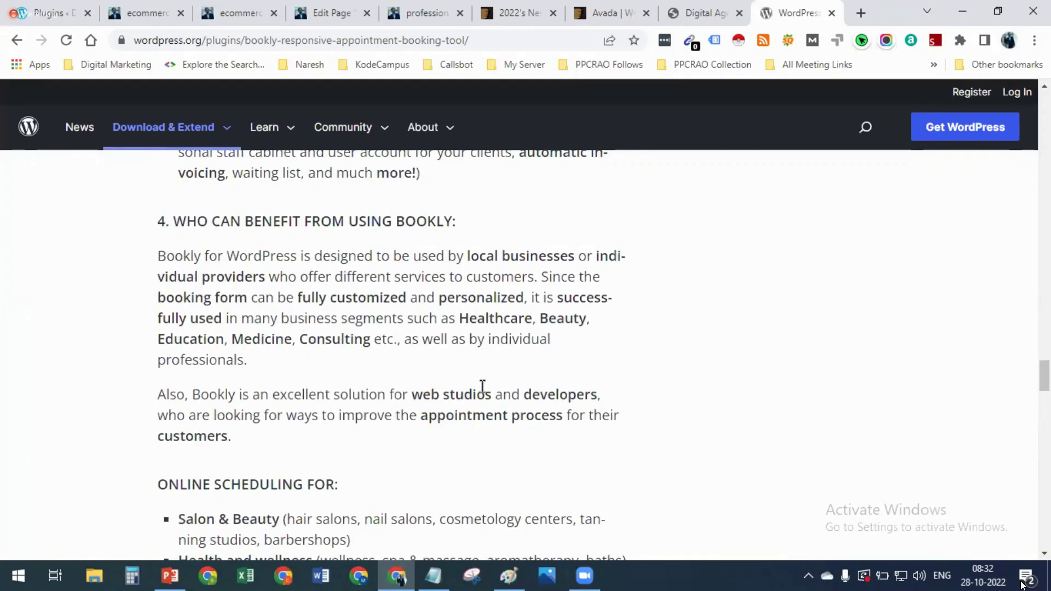
{"action": "scroll", "coordinate": [482, 386], "scroll_direction": "up", "scroll_amount": 16}
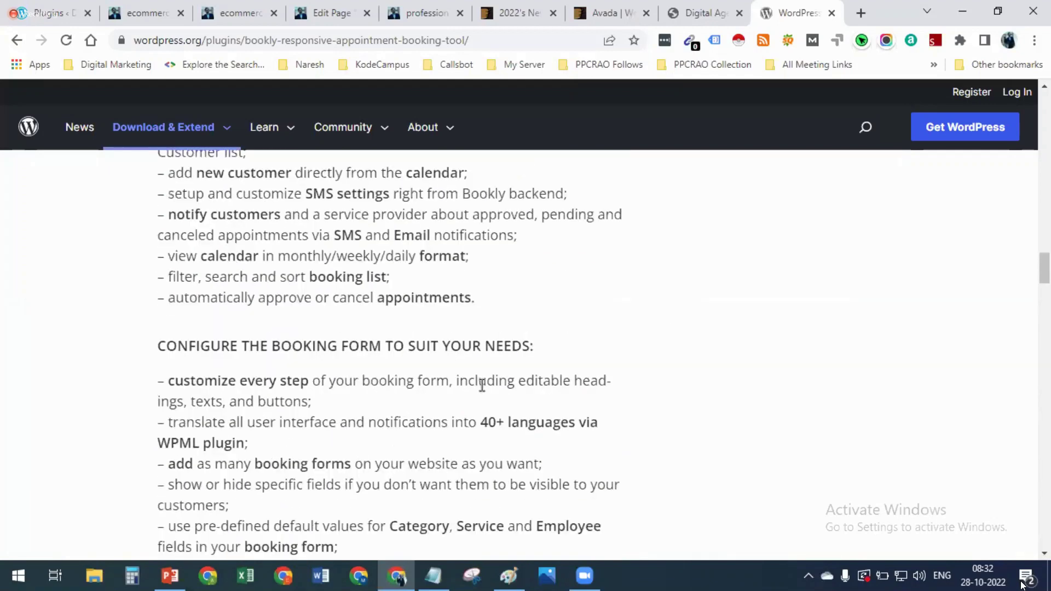
{"action": "scroll", "coordinate": [481, 385], "scroll_direction": "up", "scroll_amount": 16}
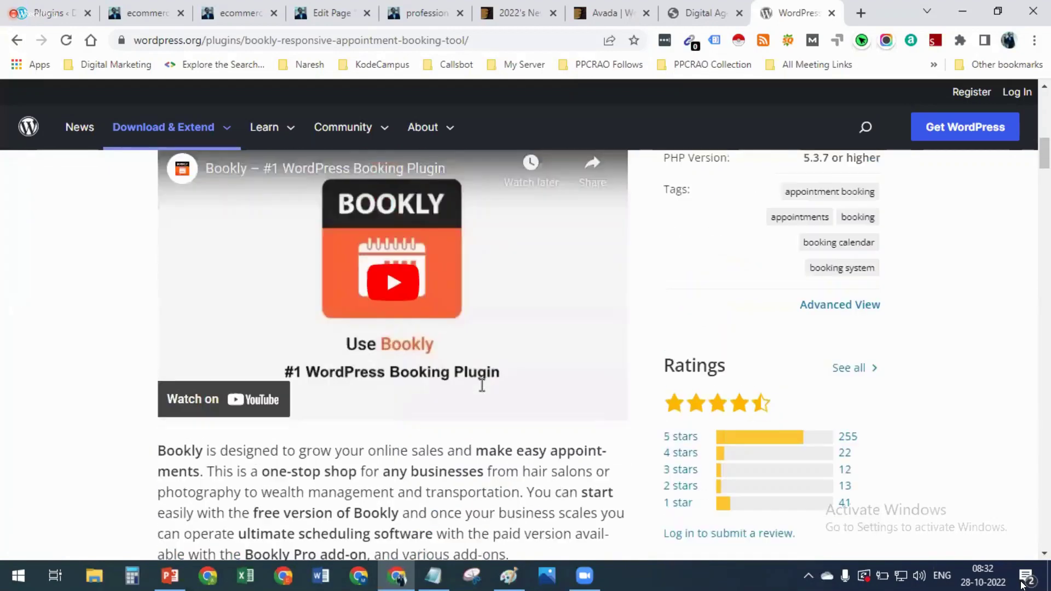
Review Bookly's banner, description and plugin details, and play the introduction video
{"action": "scroll", "coordinate": [482, 385], "scroll_direction": "up", "scroll_amount": 8}
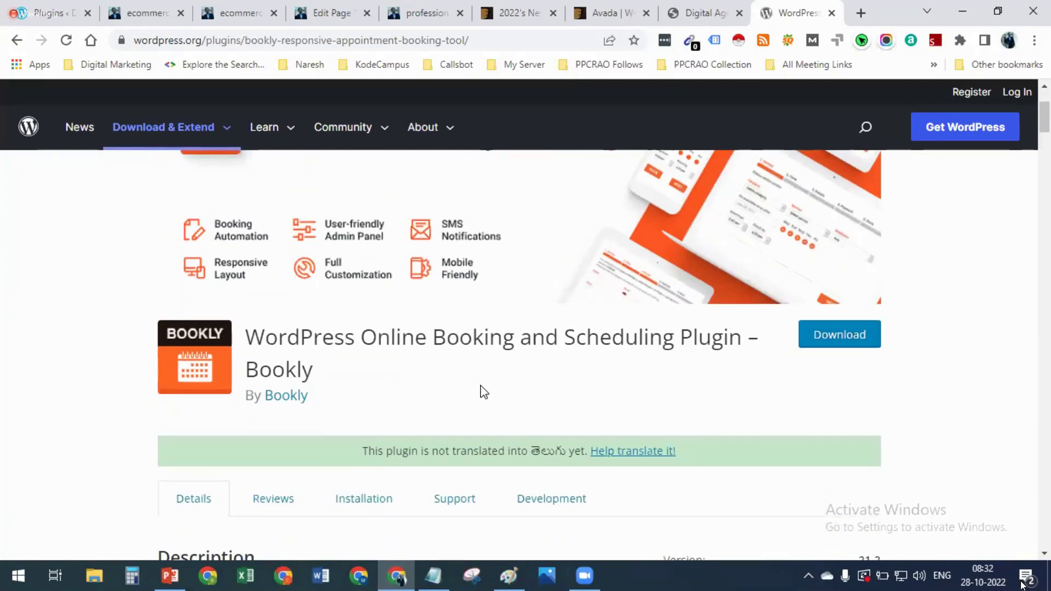
{"action": "scroll", "coordinate": [482, 389], "scroll_direction": "down", "scroll_amount": 16}
{"action": "scroll", "coordinate": [481, 390], "scroll_direction": "up", "scroll_amount": 5}
{"action": "scroll", "coordinate": [482, 389], "scroll_direction": "up", "scroll_amount": 8}
{"action": "scroll", "coordinate": [482, 389], "scroll_direction": "down", "scroll_amount": 7}
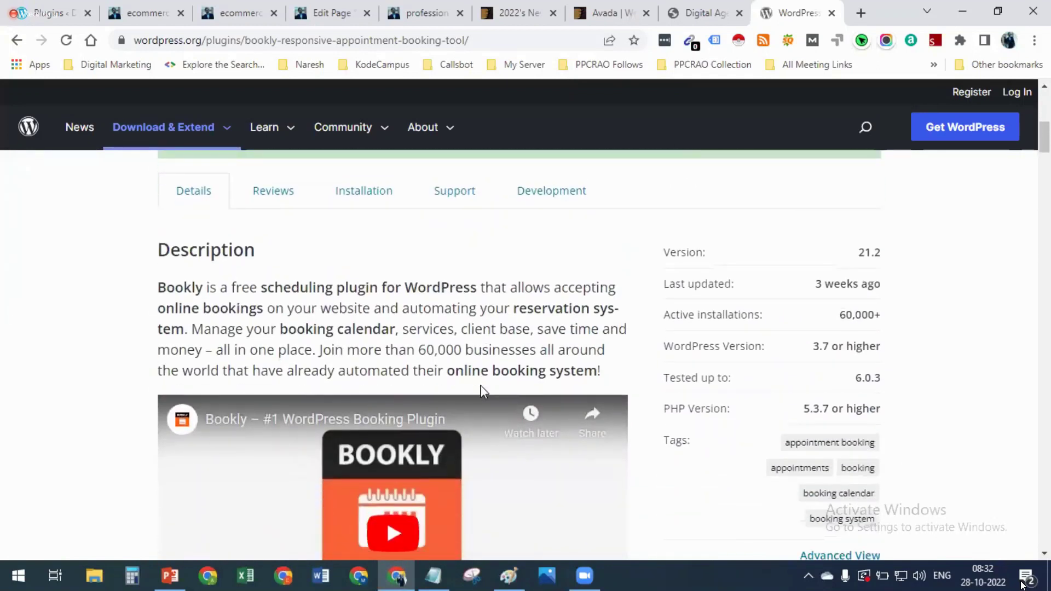
{"action": "scroll", "coordinate": [481, 388], "scroll_direction": "up", "scroll_amount": 3}
{"action": "left_click", "coordinate": [396, 388]}
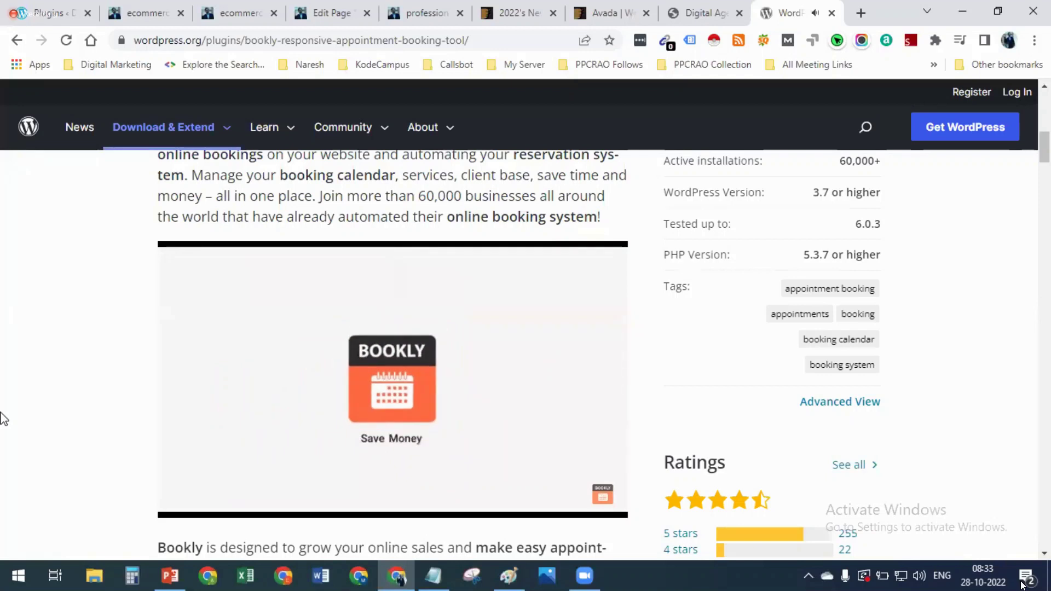
Open Bookly's Installation section and read the manual installation and getting started instructions
{"action": "scroll", "coordinate": [70, 502], "scroll_direction": "up", "scroll_amount": 10}
{"action": "scroll", "coordinate": [300, 455], "scroll_direction": "down", "scroll_amount": 4}
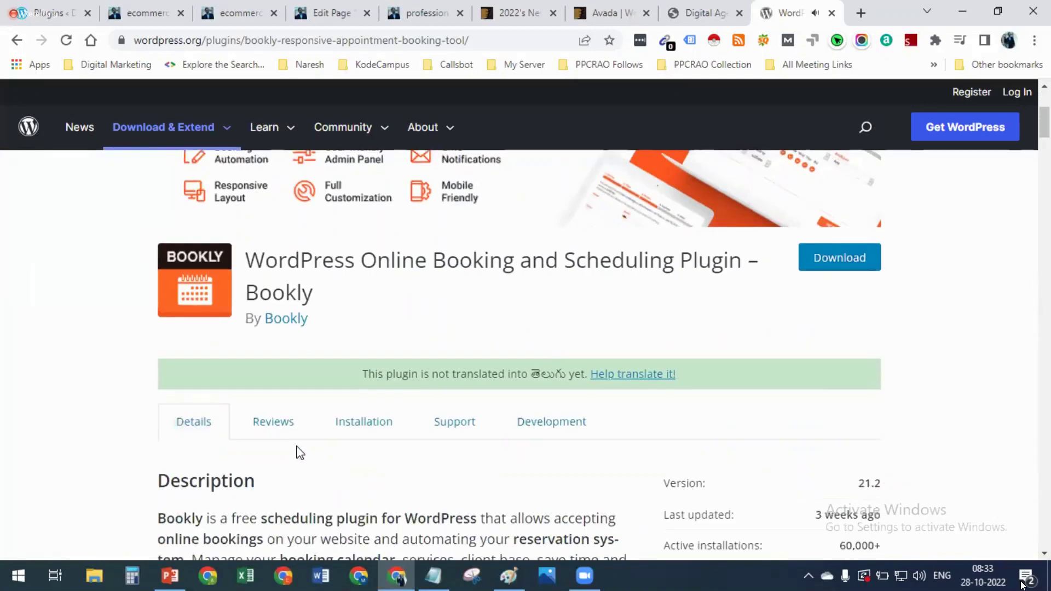
{"action": "scroll", "coordinate": [300, 454], "scroll_direction": "down", "scroll_amount": 3}
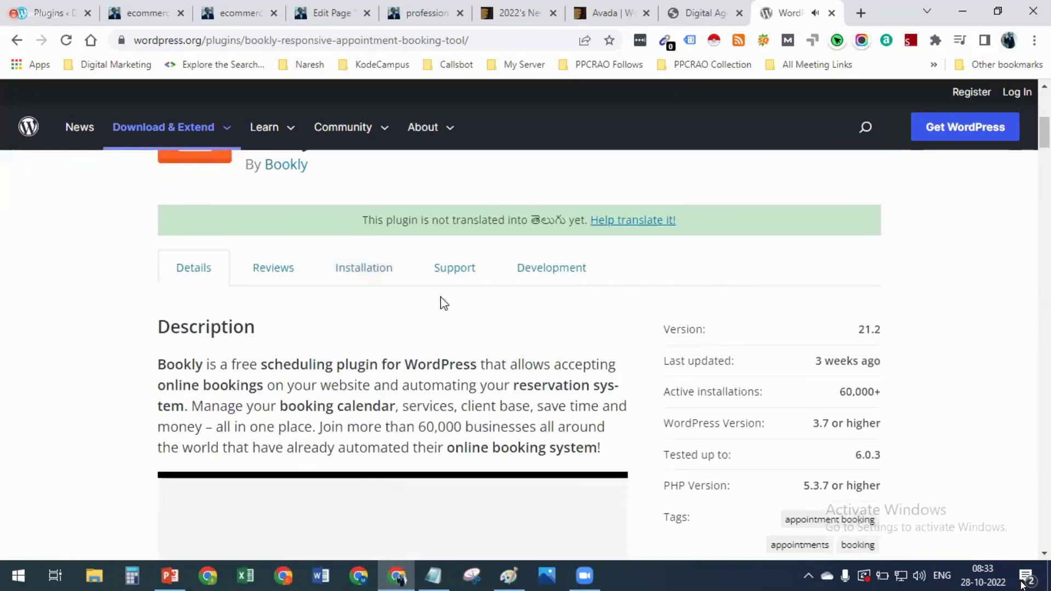
{"action": "left_click", "coordinate": [398, 280]}
{"action": "scroll", "coordinate": [443, 371], "scroll_direction": "down", "scroll_amount": 4}
{"action": "scroll", "coordinate": [444, 370], "scroll_direction": "down", "scroll_amount": 4}
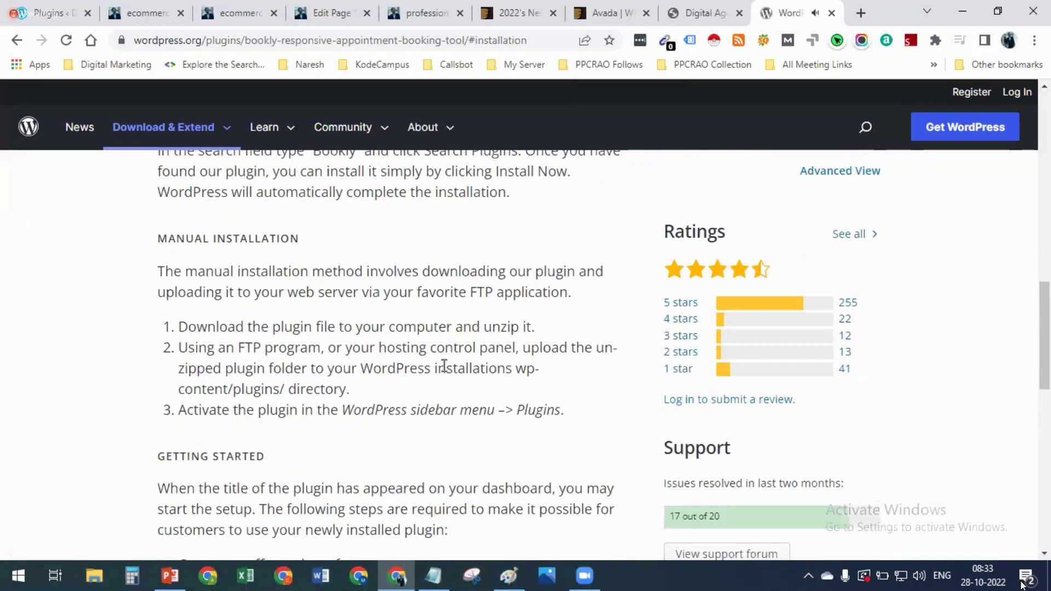
{"action": "scroll", "coordinate": [444, 366], "scroll_direction": "down", "scroll_amount": 6}
{"action": "scroll", "coordinate": [444, 366], "scroll_direction": "down", "scroll_amount": 5}
Open Bookly's support forum and look through the first page of support topics
{"action": "scroll", "coordinate": [443, 371], "scroll_direction": "up", "scroll_amount": 13}
{"action": "scroll", "coordinate": [445, 374], "scroll_direction": "up", "scroll_amount": 9}
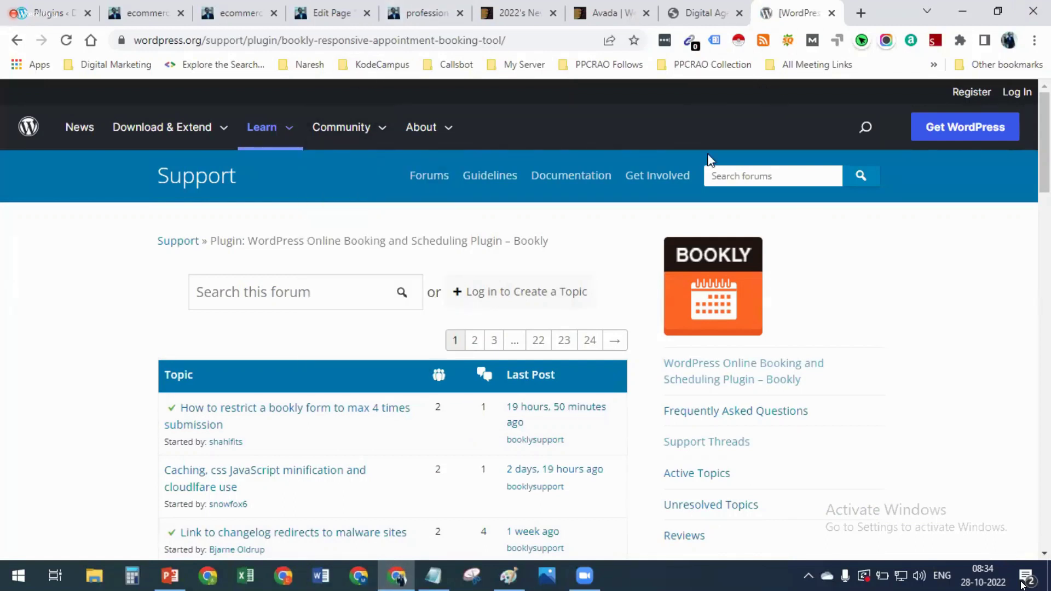
{"action": "scroll", "coordinate": [140, 426], "scroll_direction": "down", "scroll_amount": 4}
{"action": "scroll", "coordinate": [186, 443], "scroll_direction": "down", "scroll_amount": 2}
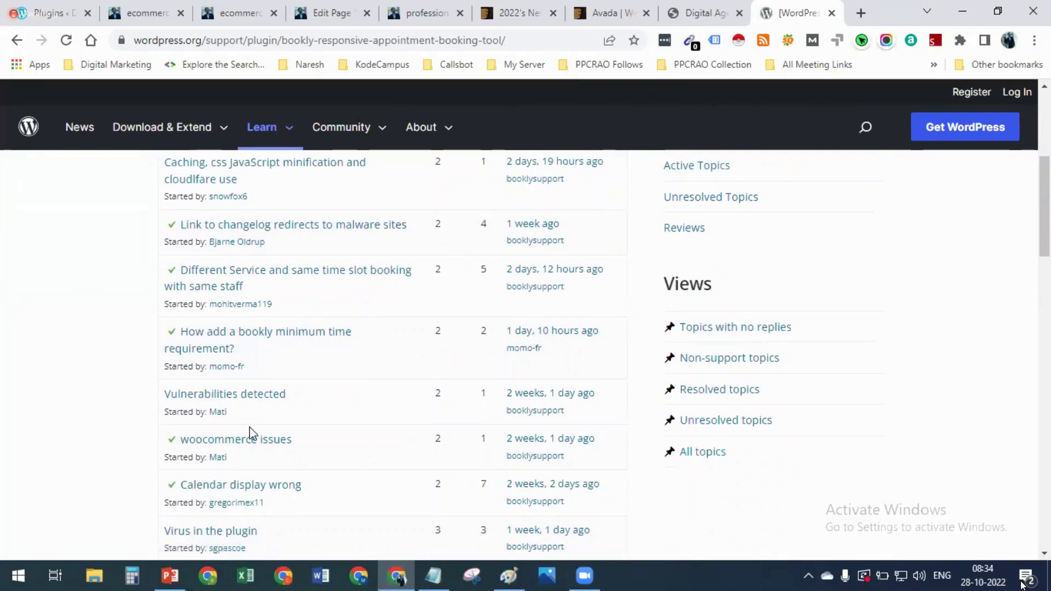
{"action": "scroll", "coordinate": [303, 407], "scroll_direction": "down", "scroll_amount": 10}
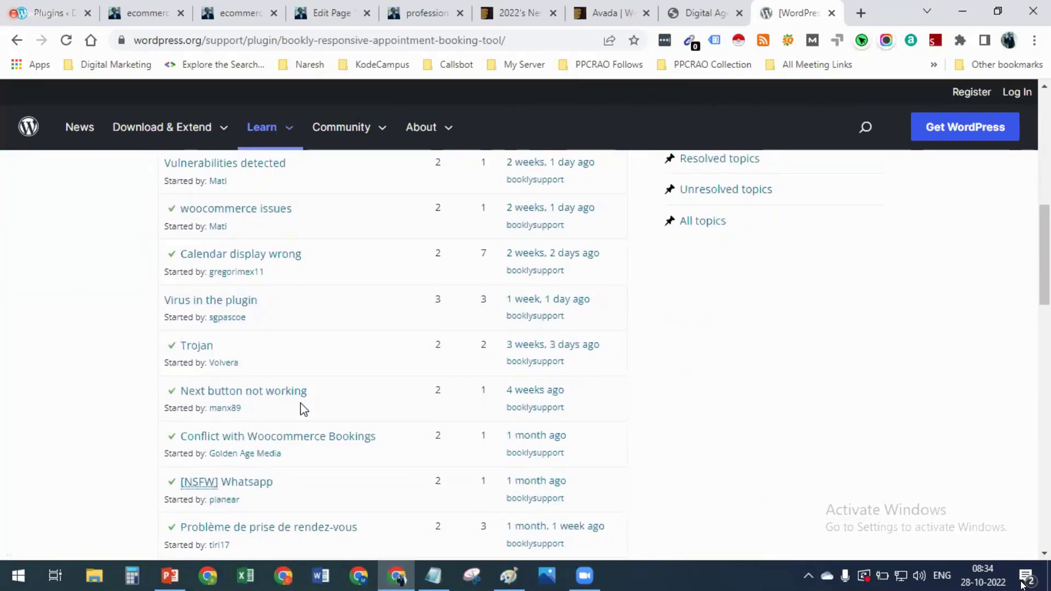
{"action": "scroll", "coordinate": [305, 419], "scroll_direction": "down", "scroll_amount": 10}
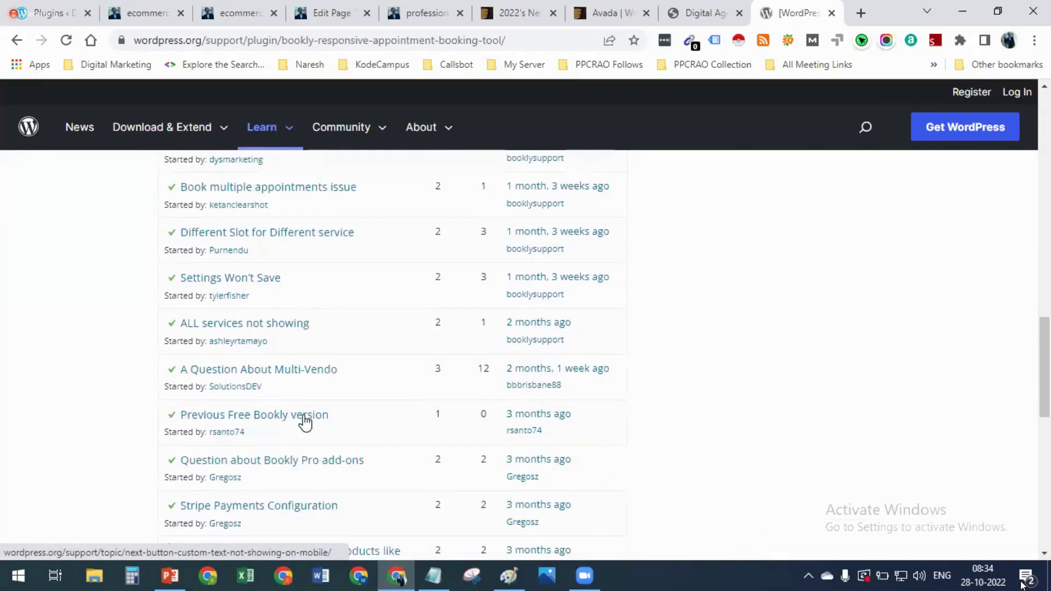
{"action": "scroll", "coordinate": [306, 422], "scroll_direction": "down", "scroll_amount": 3}
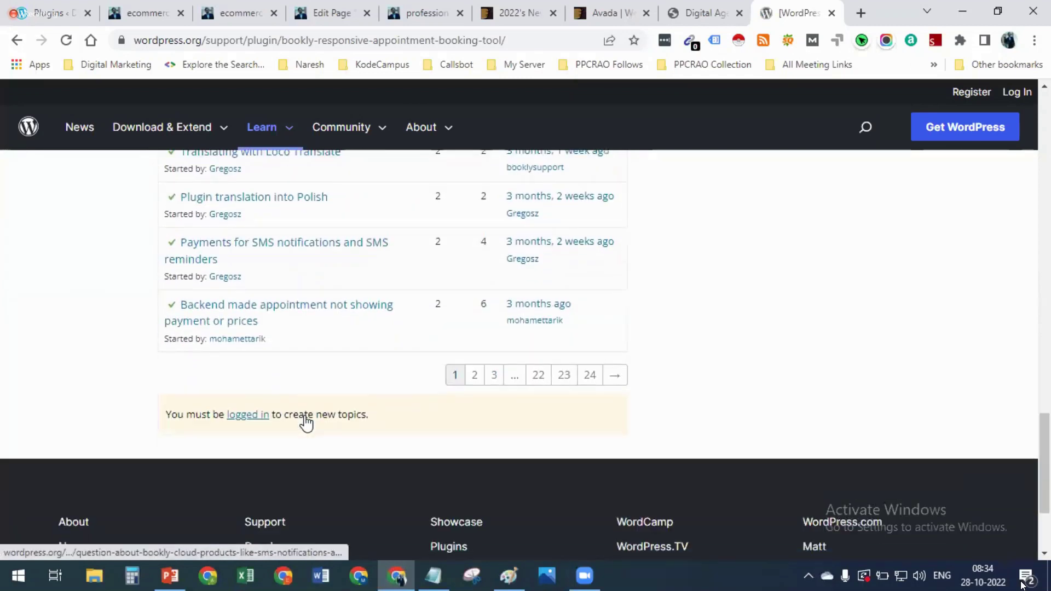
{"action": "scroll", "coordinate": [314, 422], "scroll_direction": "up", "scroll_amount": 20}
{"action": "scroll", "coordinate": [324, 421], "scroll_direction": "up", "scroll_amount": 7}
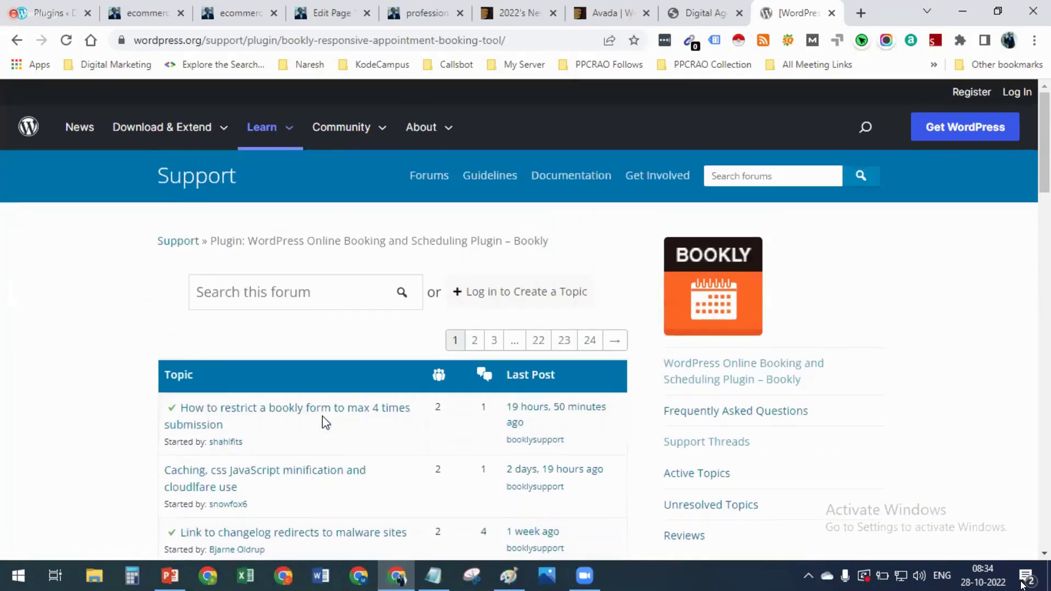
Return to the site's WordPress.com plugin catalogue and look through the Ecommerce & Business plugins
{"action": "left_click", "coordinate": [147, 13]}
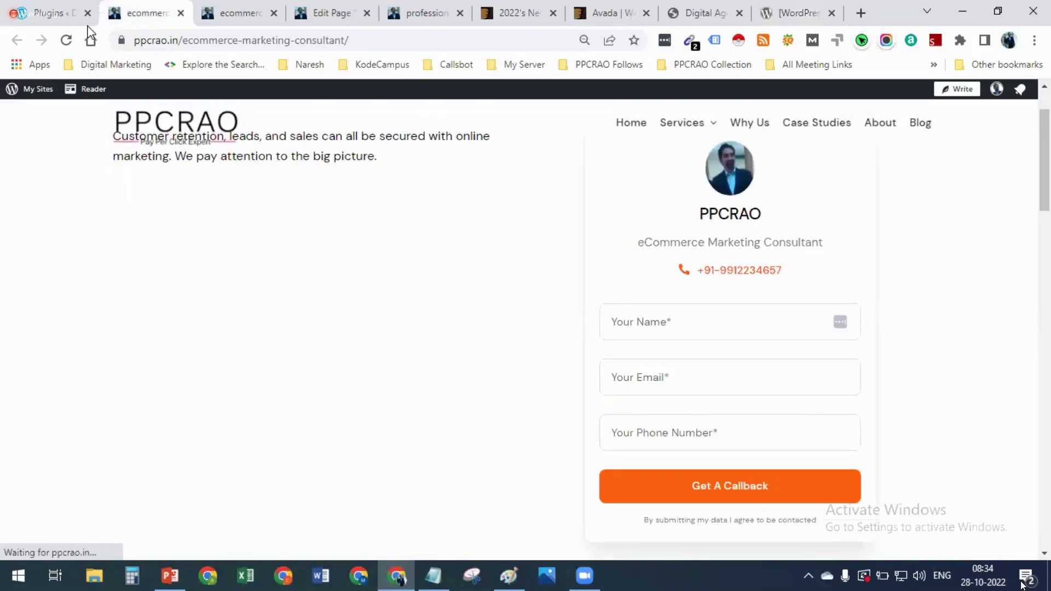
{"action": "key", "text": "ctrl+shift+Tab"}
{"action": "scroll", "coordinate": [486, 274], "scroll_direction": "down", "scroll_amount": 2}
{"action": "scroll", "coordinate": [486, 274], "scroll_direction": "down", "scroll_amount": 8}
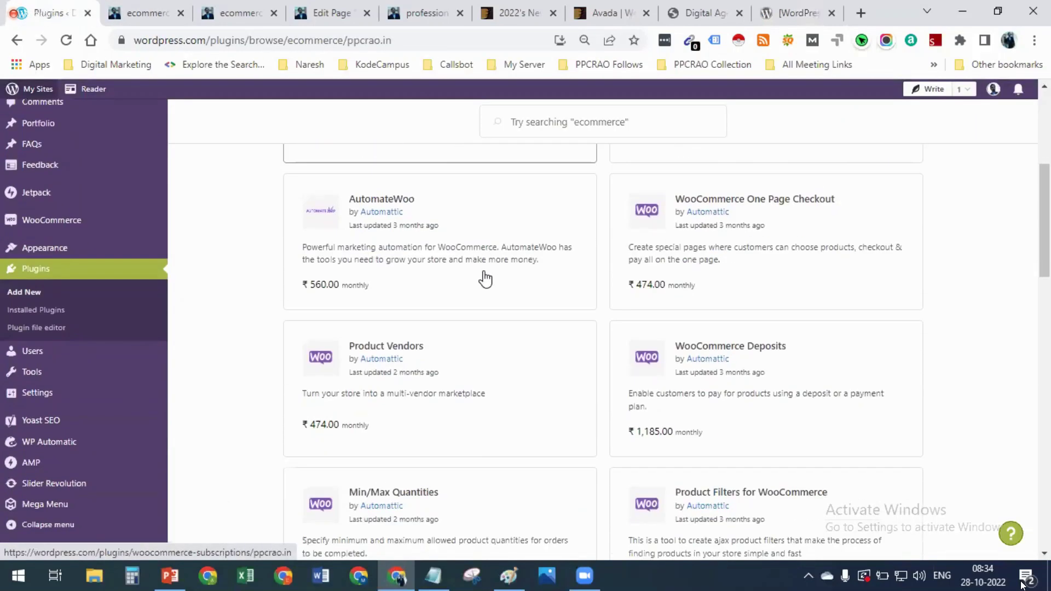
{"action": "scroll", "coordinate": [480, 280], "scroll_direction": "down", "scroll_amount": 6}
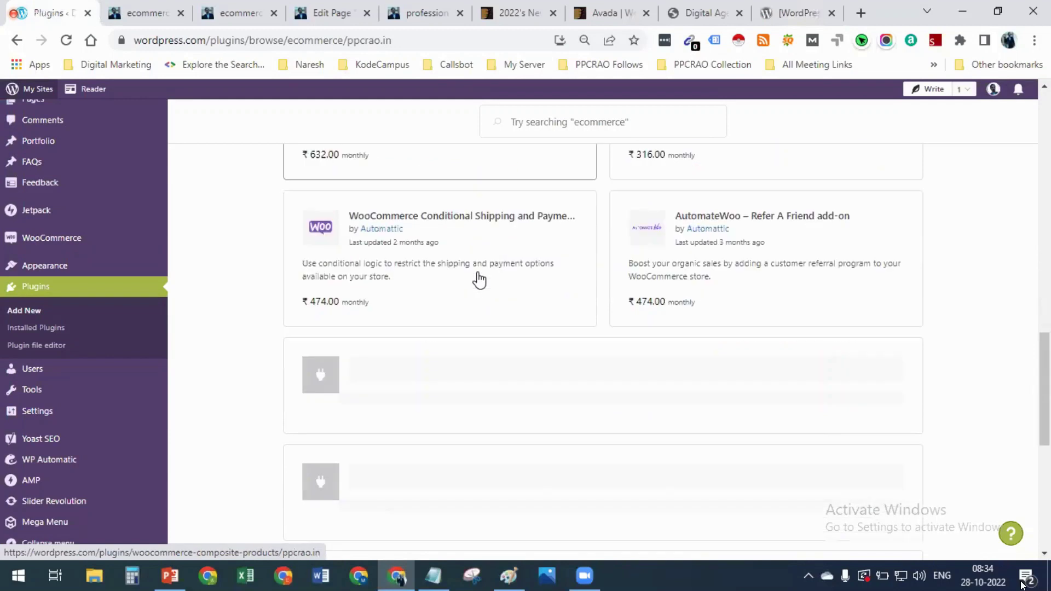
{"action": "scroll", "coordinate": [479, 280], "scroll_direction": "up", "scroll_amount": 15}
{"action": "scroll", "coordinate": [480, 279], "scroll_direction": "up", "scroll_amount": 3}
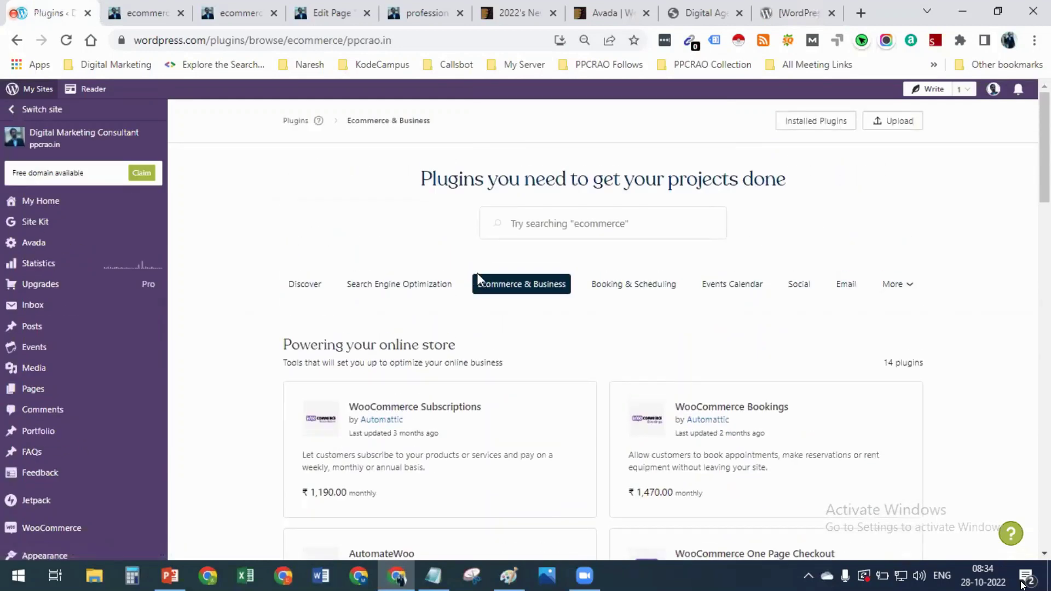
Open the Booking & Scheduling plugin category and examine the WooCommerce Bookings entry
{"action": "left_click", "coordinate": [662, 286]}
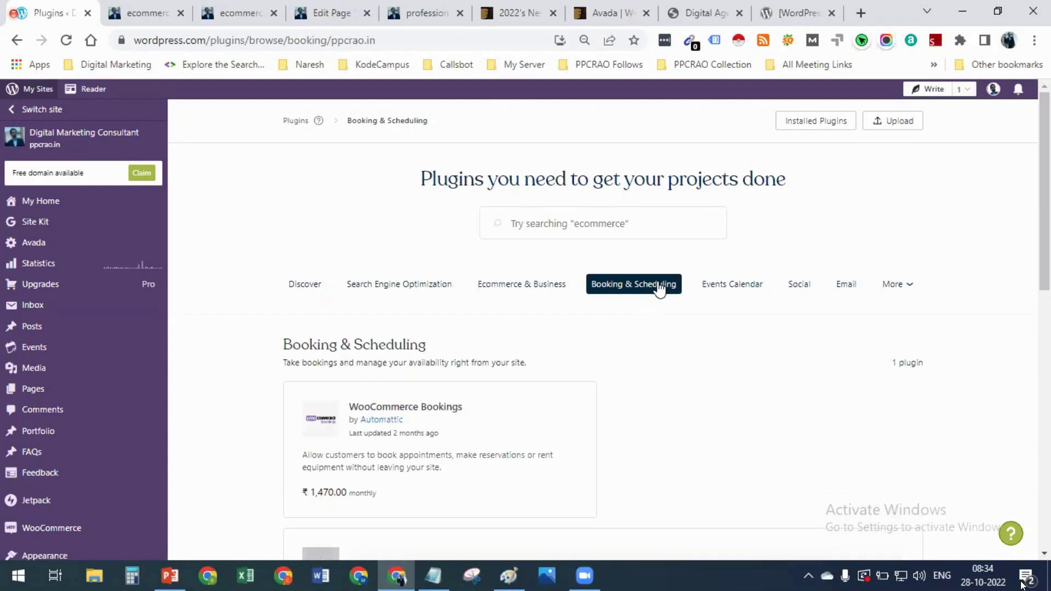
{"action": "scroll", "coordinate": [520, 387], "scroll_direction": "down", "scroll_amount": 4}
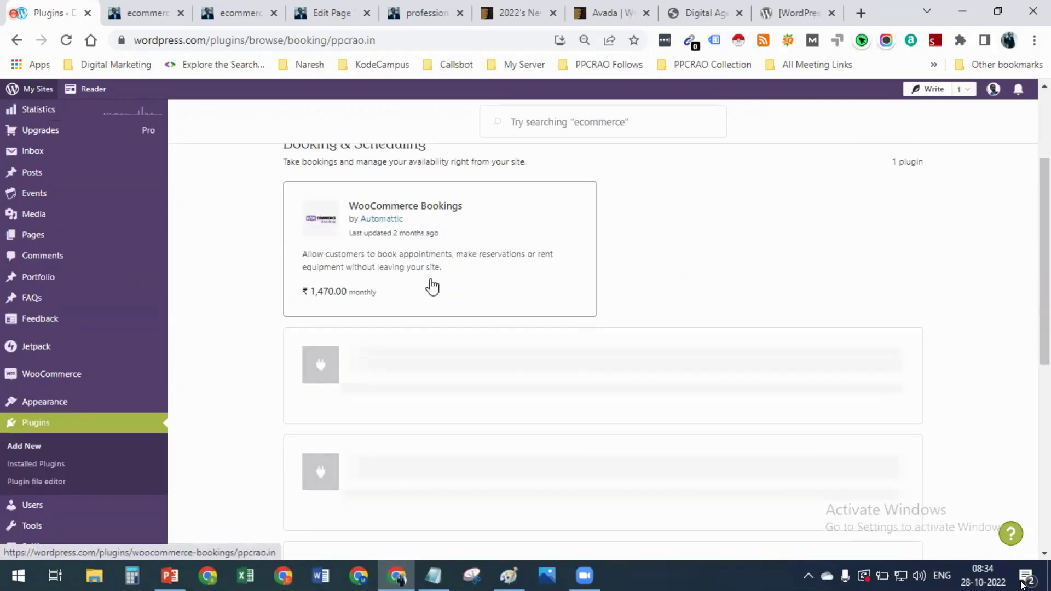
{"action": "scroll", "coordinate": [447, 334], "scroll_direction": "up", "scroll_amount": 4}
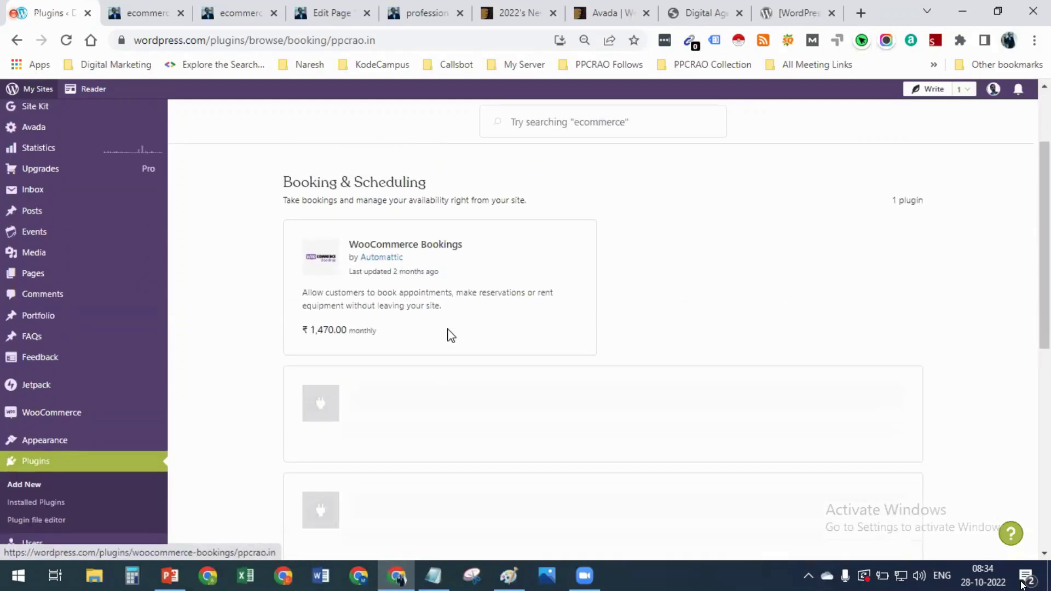
{"action": "scroll", "coordinate": [448, 333], "scroll_direction": "down", "scroll_amount": 5}
{"action": "scroll", "coordinate": [447, 333], "scroll_direction": "down", "scroll_amount": 2}
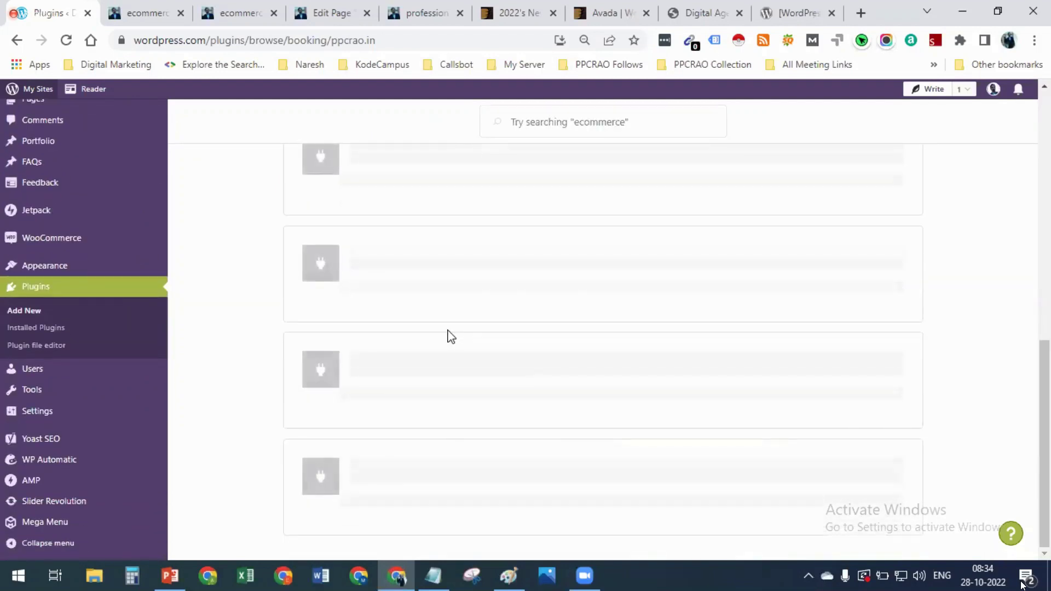
{"action": "scroll", "coordinate": [448, 333], "scroll_direction": "up", "scroll_amount": 6}
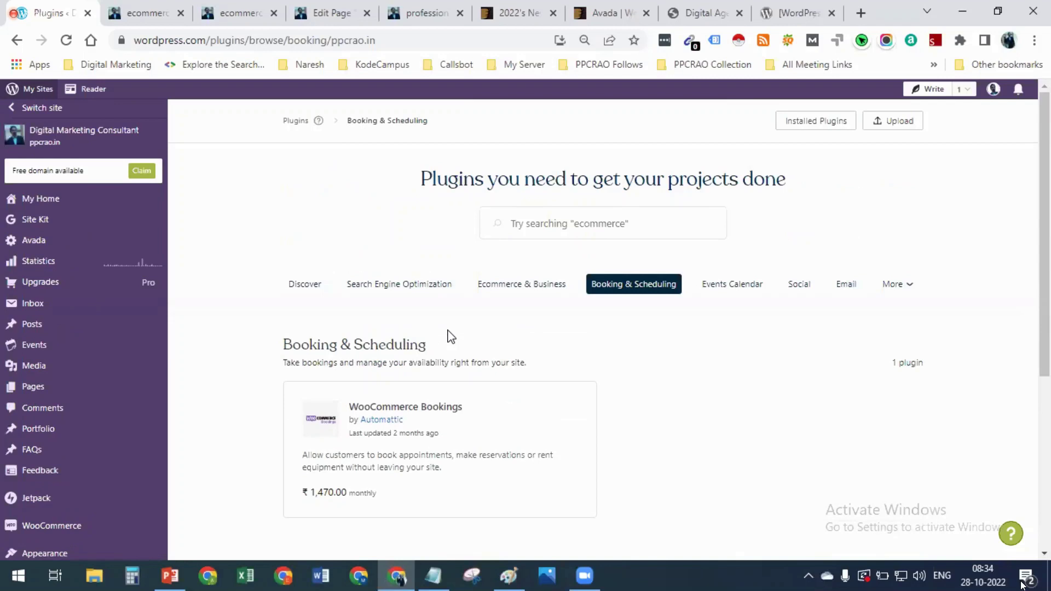
{"action": "scroll", "coordinate": [447, 334], "scroll_direction": "down", "scroll_amount": 5}
{"action": "scroll", "coordinate": [448, 334], "scroll_direction": "up", "scroll_amount": 5}
{"action": "scroll", "coordinate": [447, 334], "scroll_direction": "down", "scroll_amount": 6}
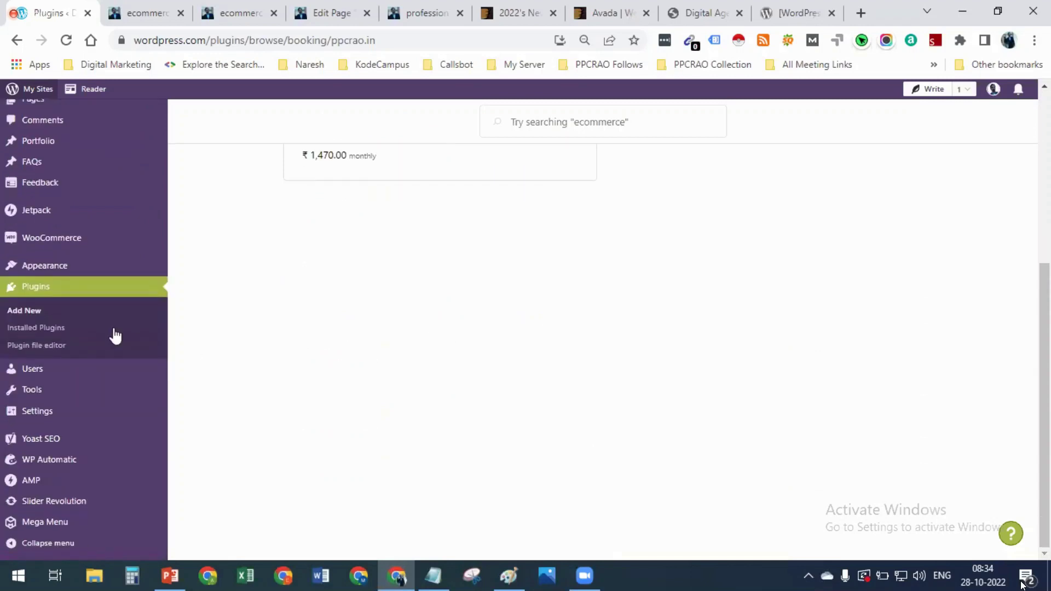
Look over the site's admin menu entries, including Users, Tools, Yoast SEO, Slider Revolution and Mega Menu
{"action": "mouse_move", "coordinate": [111, 375]}
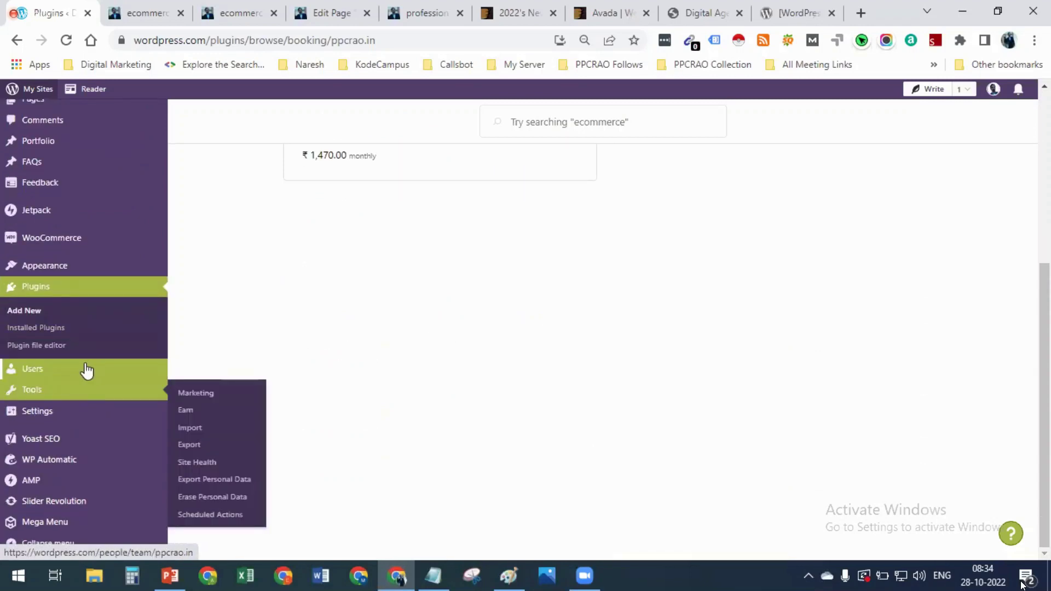
{"action": "mouse_move", "coordinate": [101, 450]}
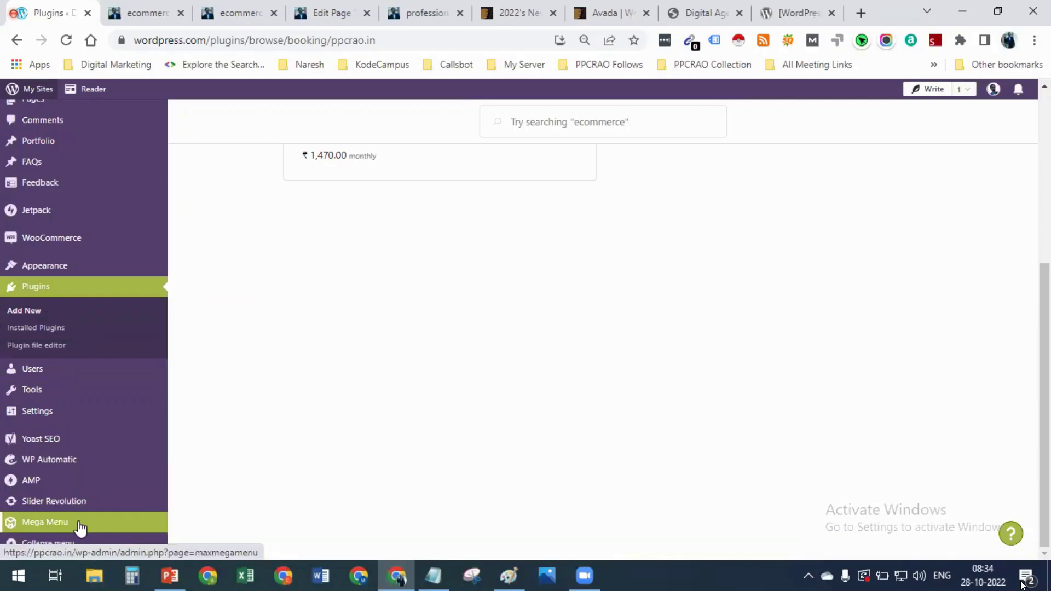
{"action": "mouse_move", "coordinate": [108, 157]}
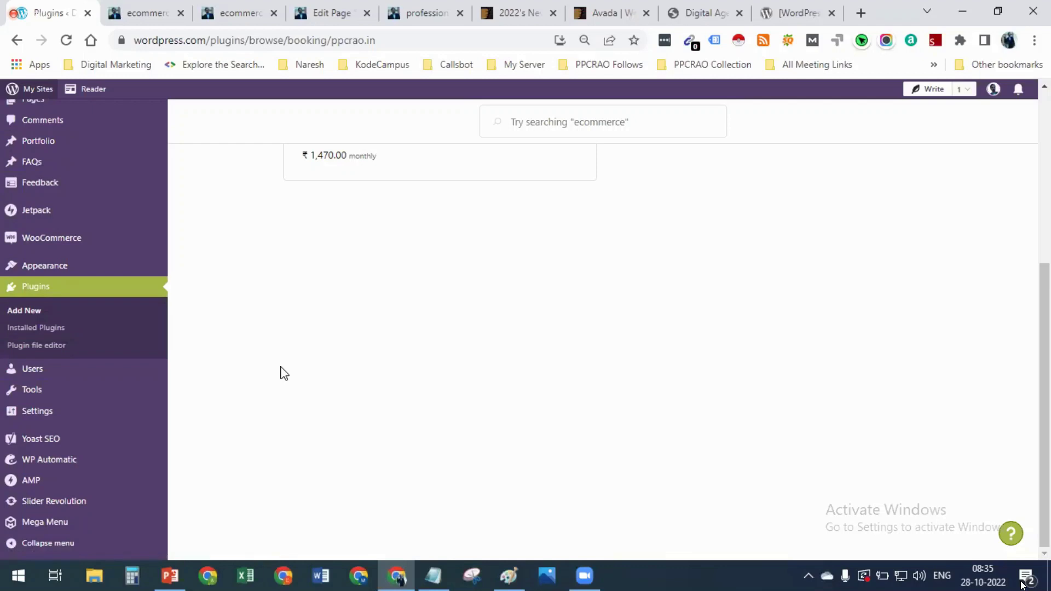
{"action": "scroll", "coordinate": [280, 372], "scroll_direction": "up", "scroll_amount": 2}
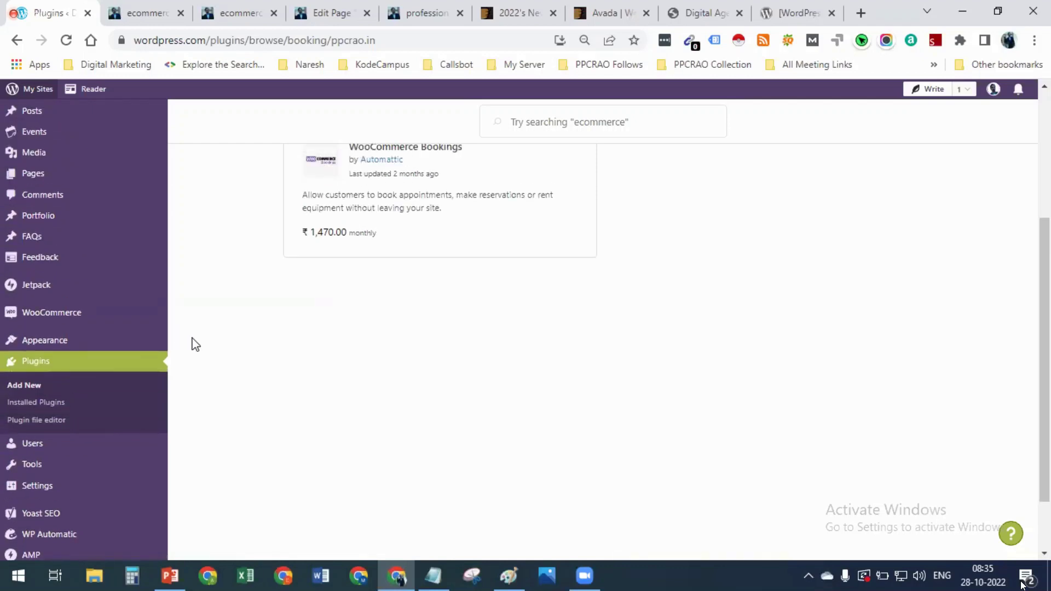
{"action": "scroll", "coordinate": [199, 353], "scroll_direction": "up", "scroll_amount": 5}
{"action": "scroll", "coordinate": [205, 363], "scroll_direction": "up", "scroll_amount": 2}
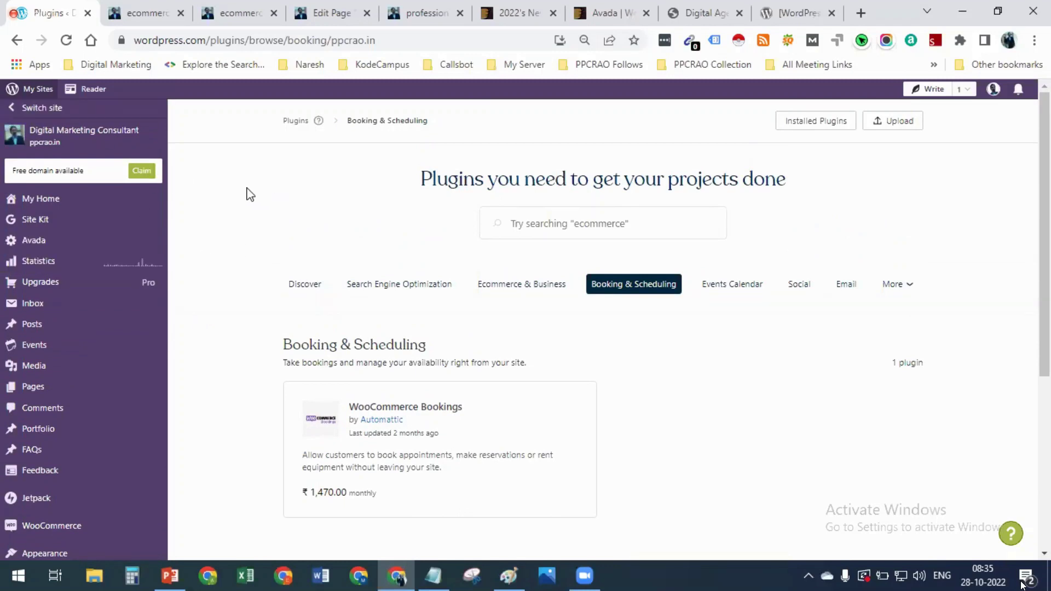
{"action": "scroll", "coordinate": [242, 277], "scroll_direction": "down", "scroll_amount": 5}
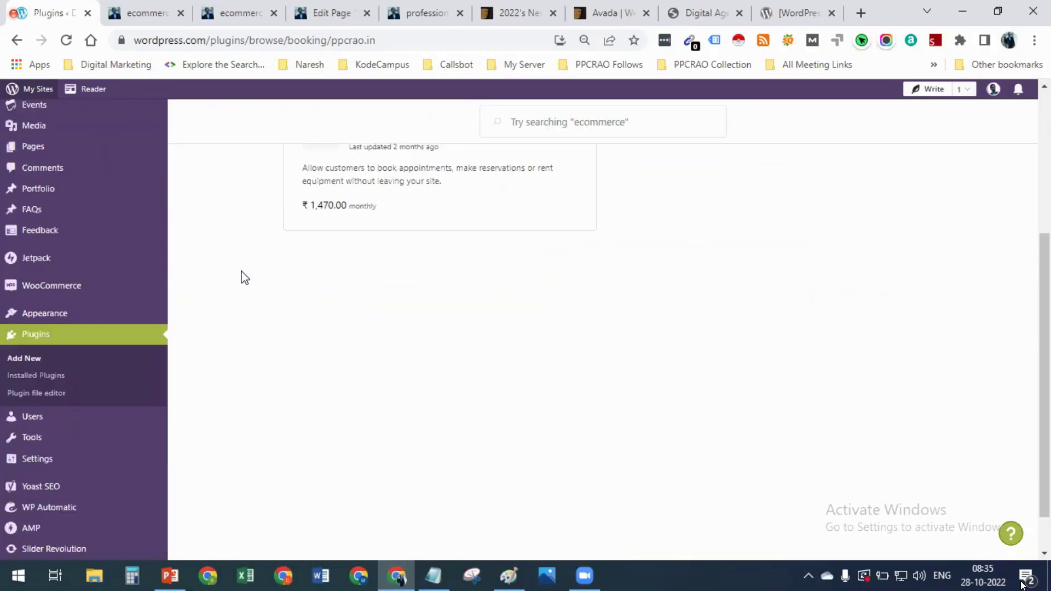
{"action": "scroll", "coordinate": [245, 278], "scroll_direction": "up", "scroll_amount": 5}
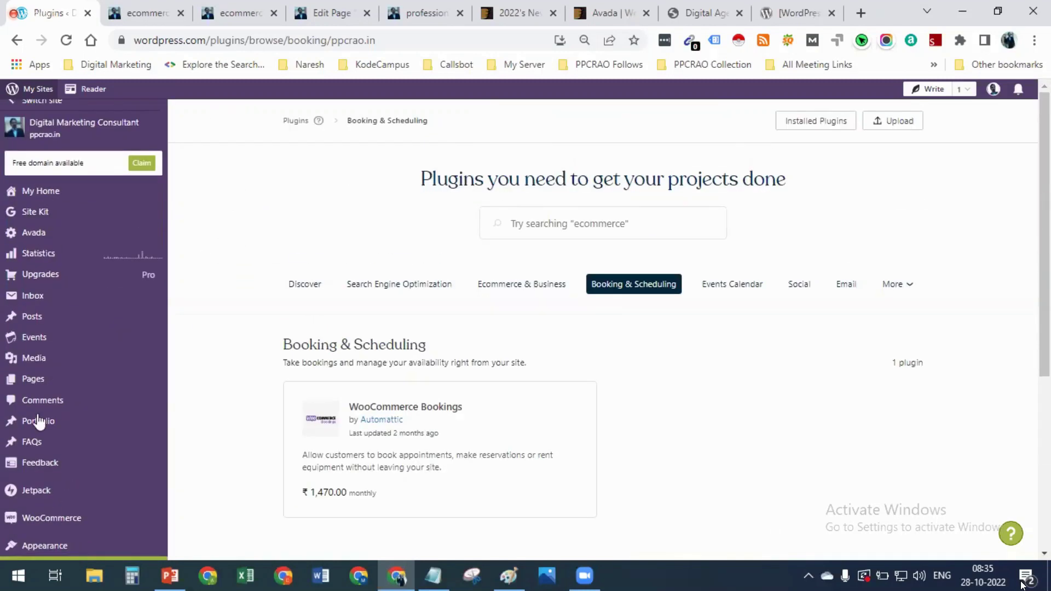
Open the list of all posts and look through the published posts
{"action": "mouse_move", "coordinate": [56, 324]}
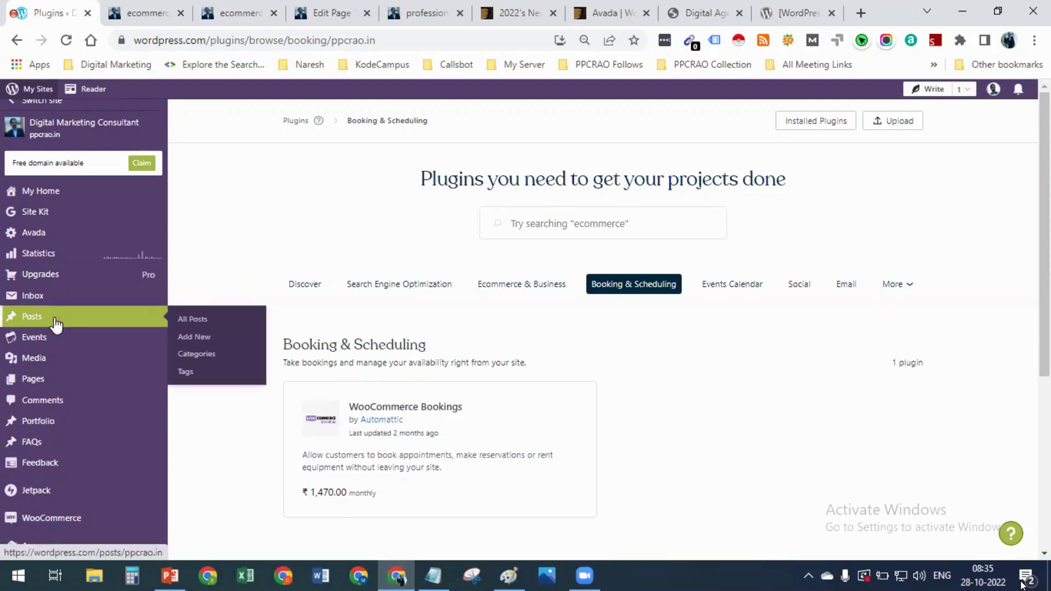
{"action": "left_click", "coordinate": [212, 323]}
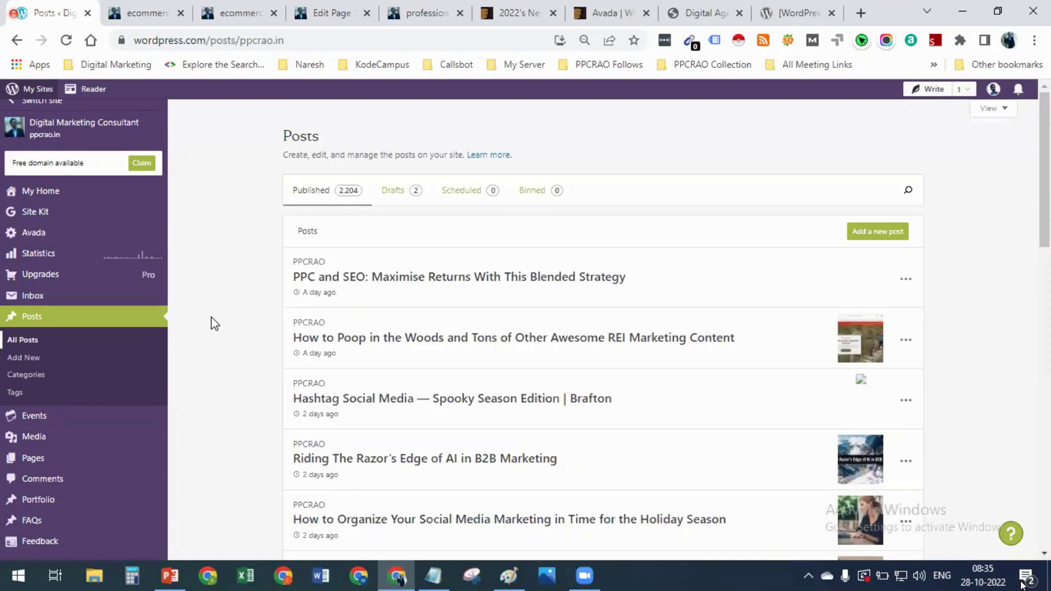
{"action": "scroll", "coordinate": [214, 323], "scroll_direction": "down", "scroll_amount": 4}
{"action": "scroll", "coordinate": [213, 323], "scroll_direction": "down", "scroll_amount": 2}
{"action": "scroll", "coordinate": [213, 323], "scroll_direction": "up", "scroll_amount": 6}
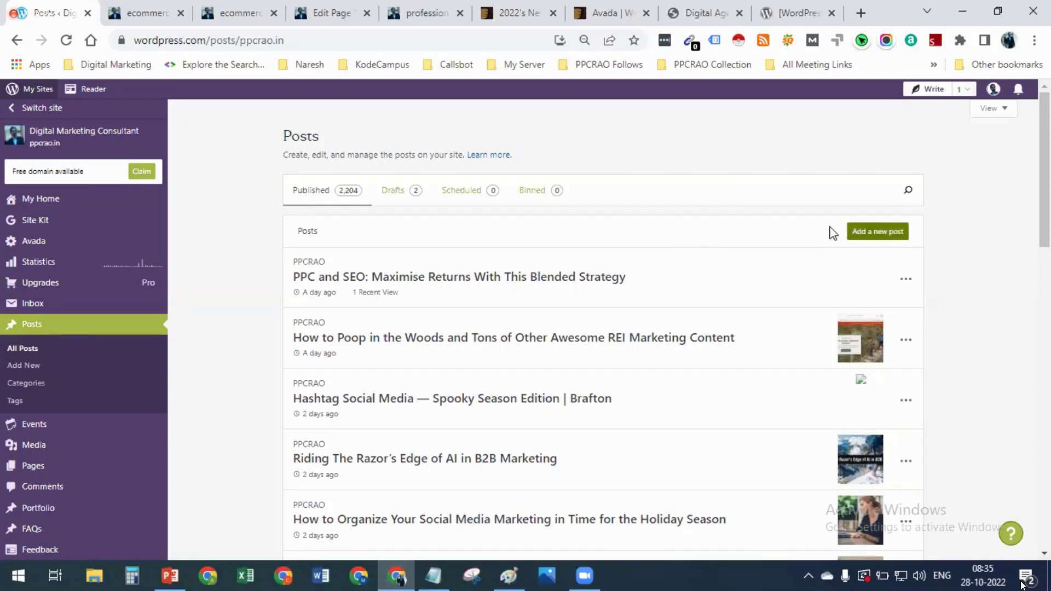
Start a new post and review its Avada Builder area and the Yoast SEO, format and category settings
{"action": "left_click", "coordinate": [888, 232]}
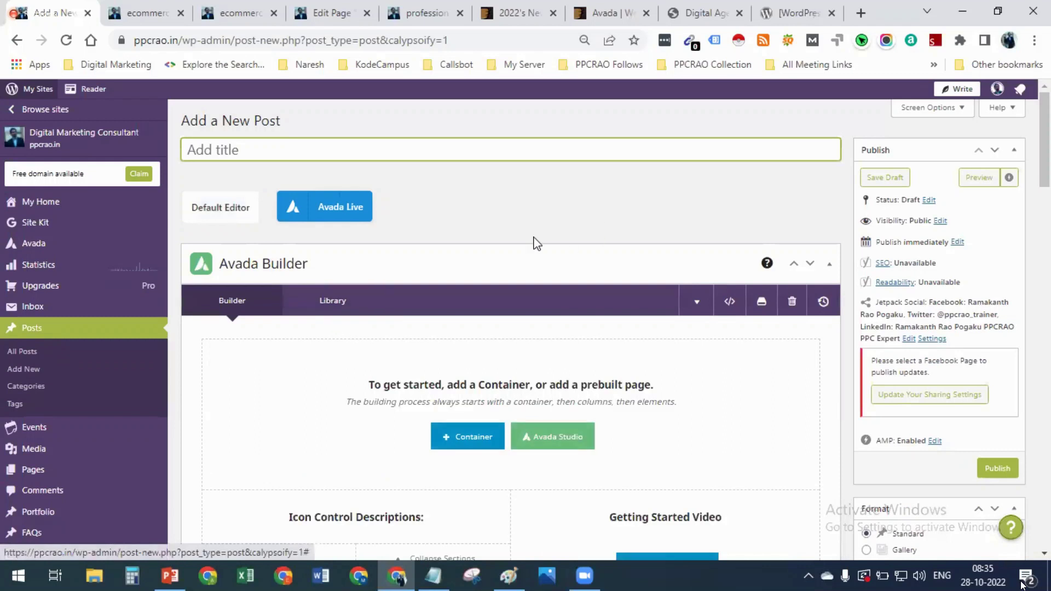
{"action": "scroll", "coordinate": [476, 411], "scroll_direction": "down", "scroll_amount": 8}
{"action": "scroll", "coordinate": [482, 399], "scroll_direction": "up", "scroll_amount": 4}
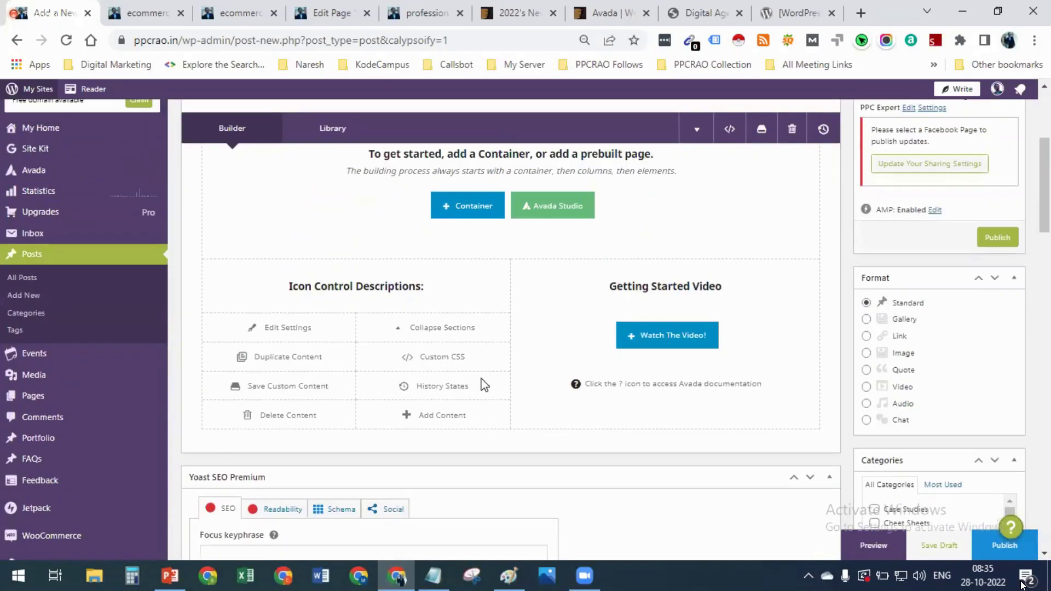
{"action": "scroll", "coordinate": [482, 385], "scroll_direction": "up", "scroll_amount": 3}
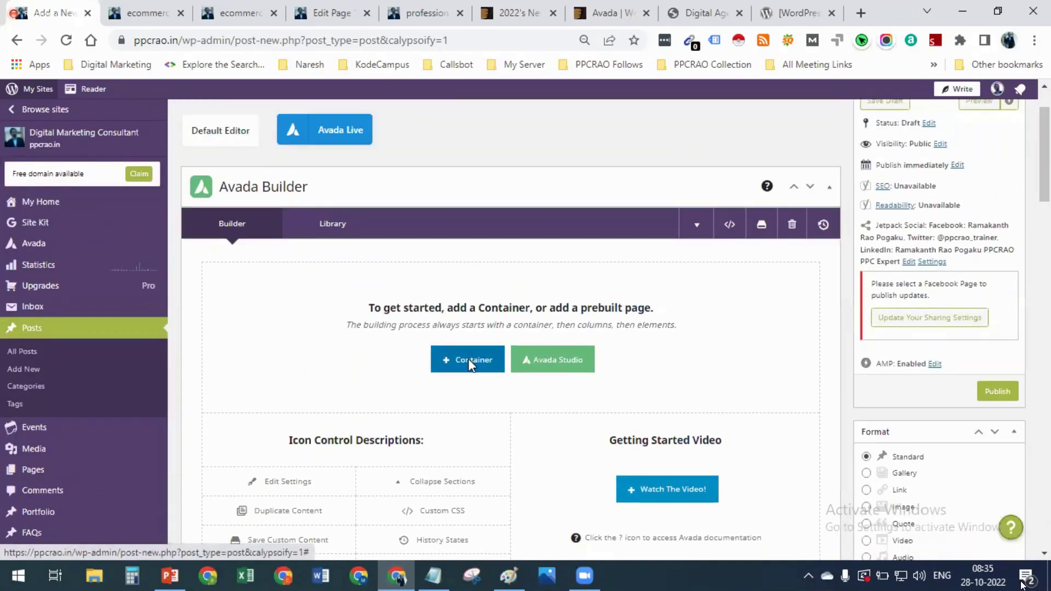
Add a container with one full-width column to the new post and look through the available design elements
{"action": "left_click", "coordinate": [468, 359]}
{"action": "left_click", "coordinate": [370, 246]}
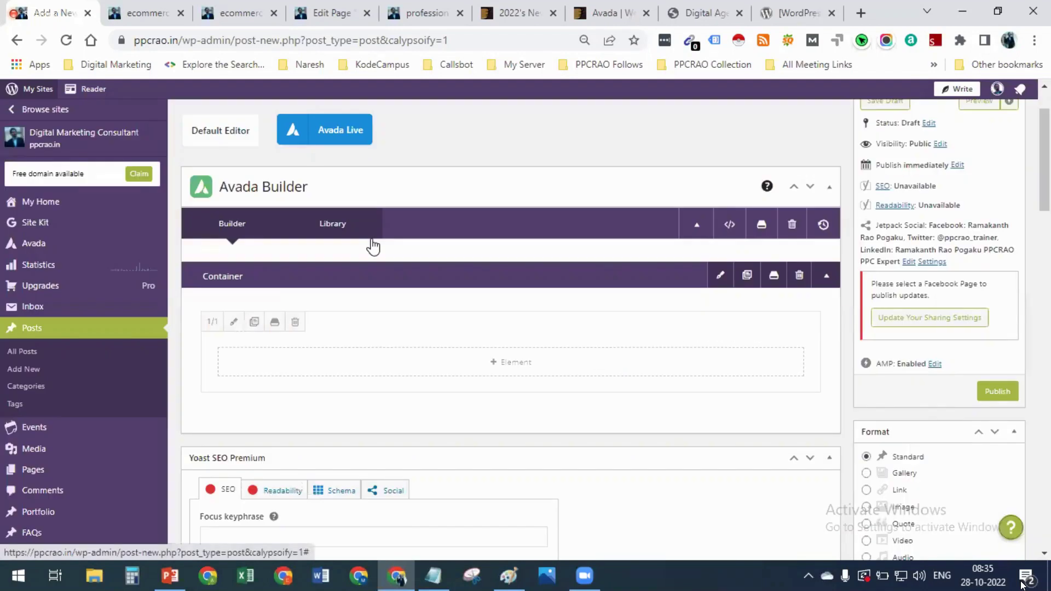
{"action": "left_click", "coordinate": [504, 365]}
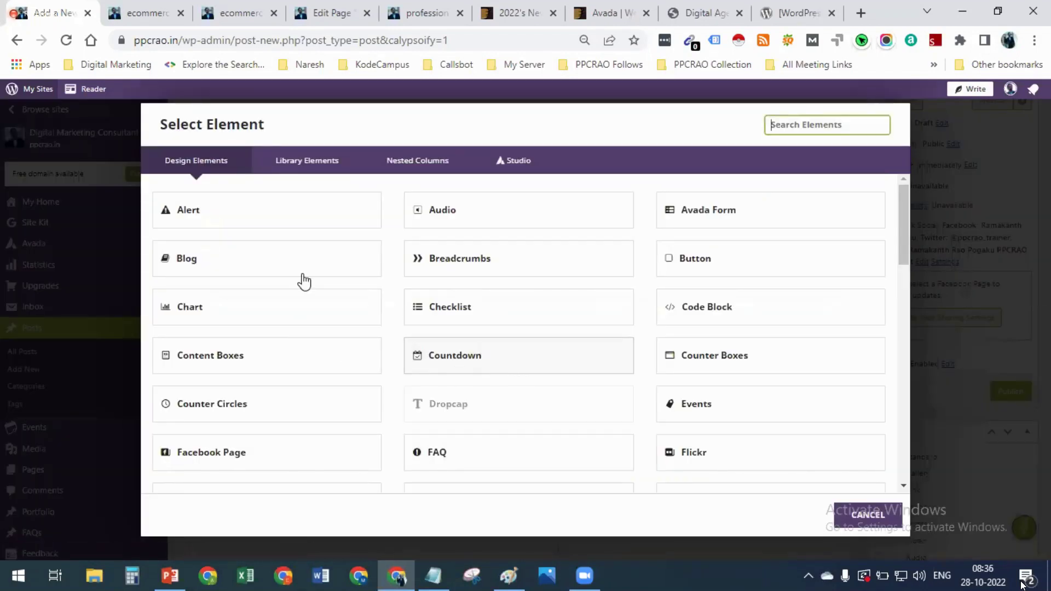
{"action": "scroll", "coordinate": [305, 380], "scroll_direction": "down", "scroll_amount": 3}
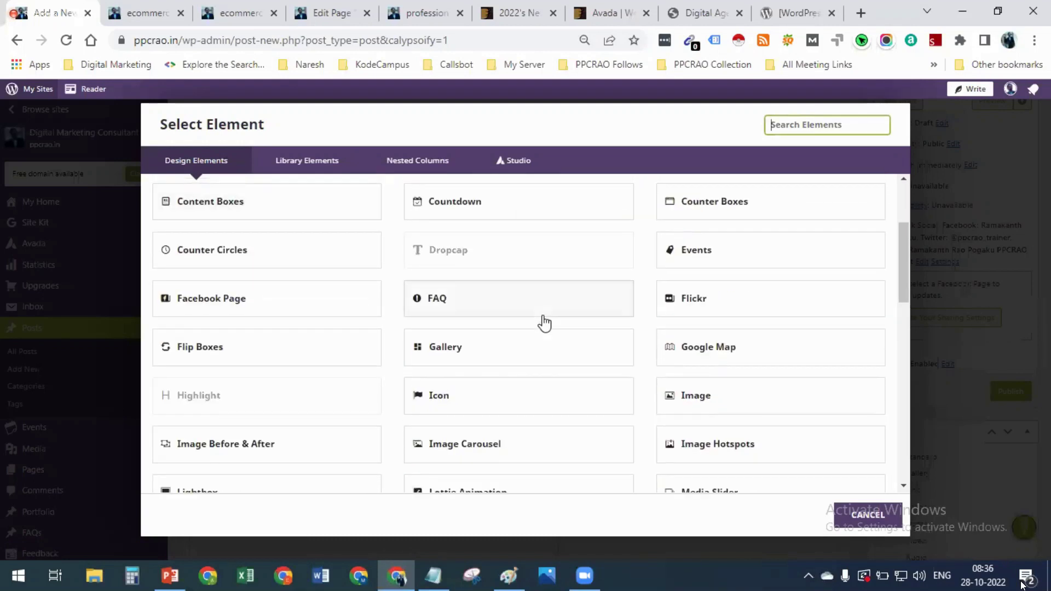
{"action": "scroll", "coordinate": [544, 323], "scroll_direction": "down", "scroll_amount": 3}
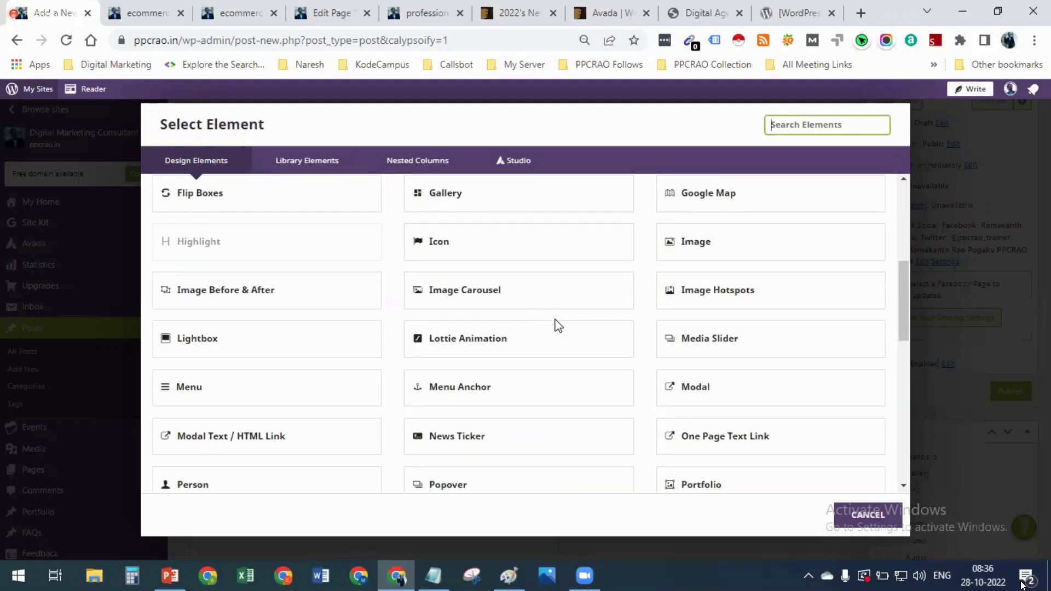
{"action": "scroll", "coordinate": [556, 325], "scroll_direction": "down", "scroll_amount": 1}
{"action": "scroll", "coordinate": [558, 328], "scroll_direction": "down", "scroll_amount": 9}
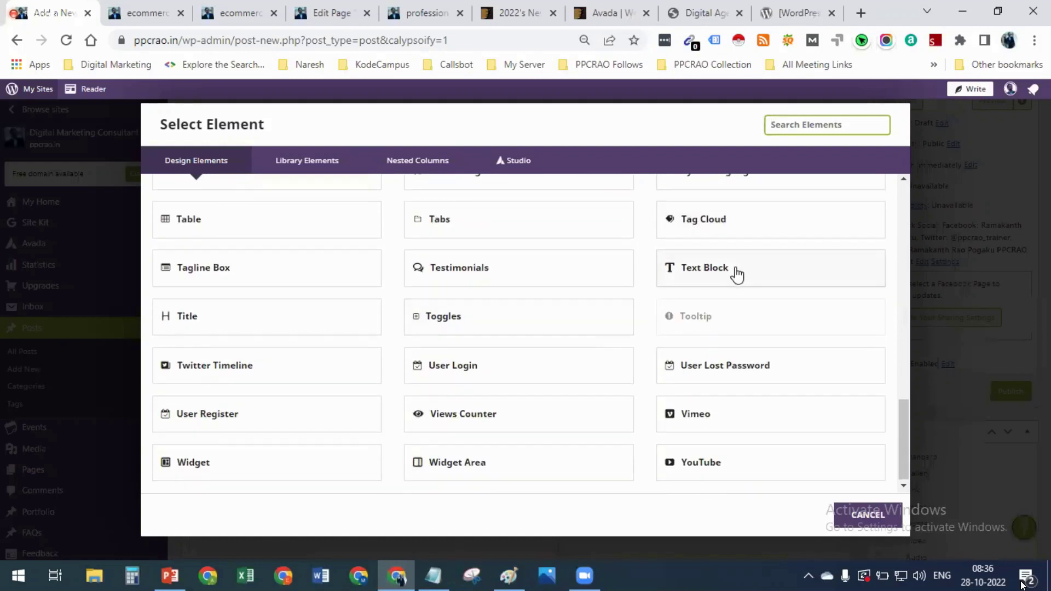
Examine the general settings of a Text Block element, including its content area and alignment, without adding it to the post
{"action": "left_click", "coordinate": [734, 274]}
{"action": "scroll", "coordinate": [388, 453], "scroll_direction": "down", "scroll_amount": 3}
{"action": "left_click", "coordinate": [369, 362]}
{"action": "scroll", "coordinate": [370, 363], "scroll_direction": "down", "scroll_amount": 3}
{"action": "scroll", "coordinate": [369, 362], "scroll_direction": "down", "scroll_amount": 1}
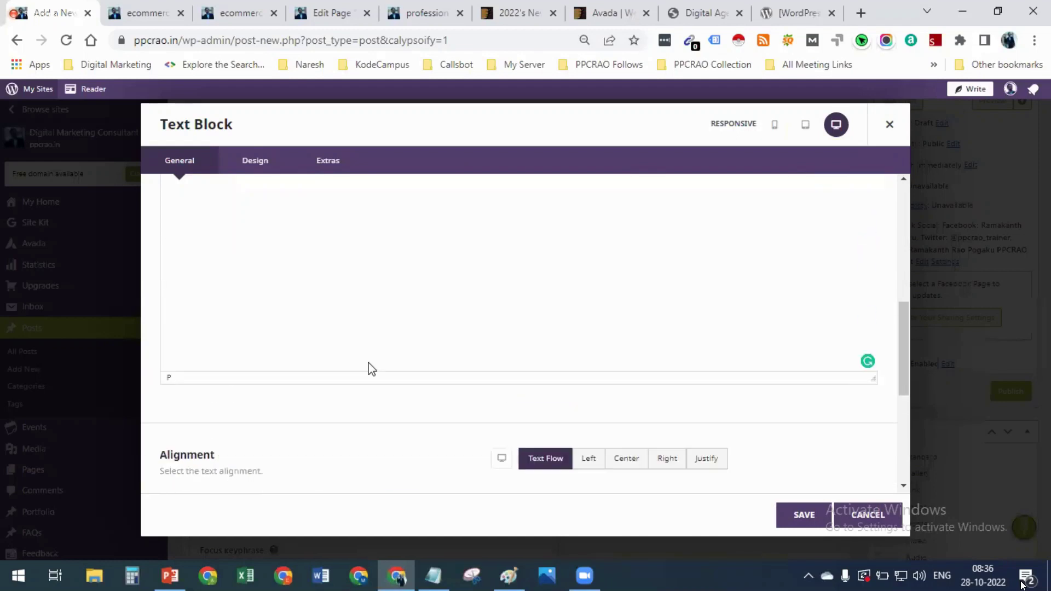
{"action": "scroll", "coordinate": [369, 363], "scroll_direction": "up", "scroll_amount": 3}
{"action": "scroll", "coordinate": [370, 362], "scroll_direction": "up", "scroll_amount": 3}
{"action": "scroll", "coordinate": [369, 362], "scroll_direction": "down", "scroll_amount": 10}
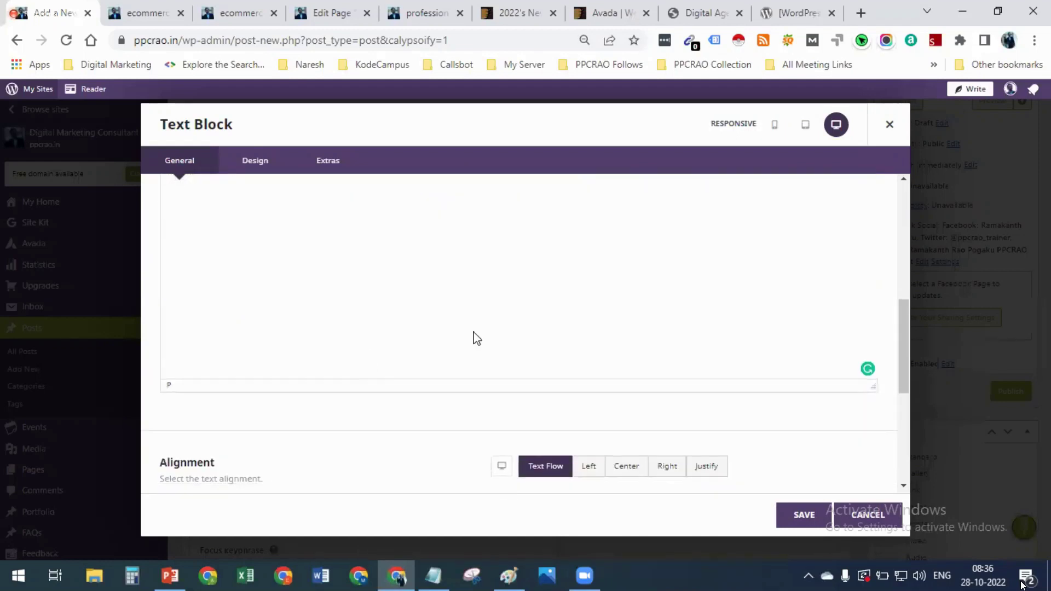
{"action": "left_click", "coordinate": [869, 515]}
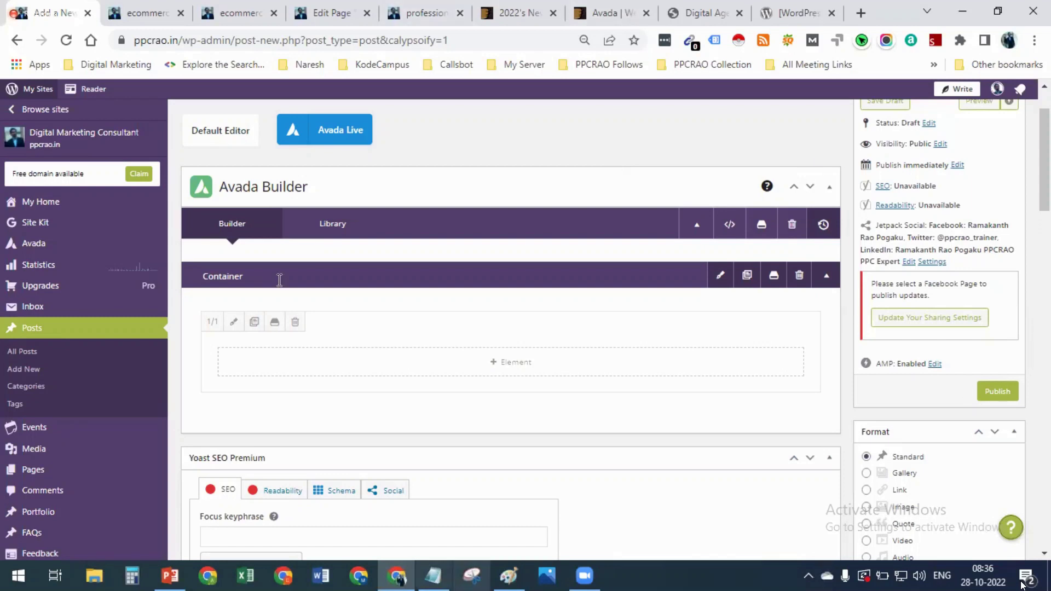
Review the new post's builder, Yoast SEO, category and tag sections and its display options for meta, share box and comments
{"action": "scroll", "coordinate": [279, 280], "scroll_direction": "down", "scroll_amount": 1}
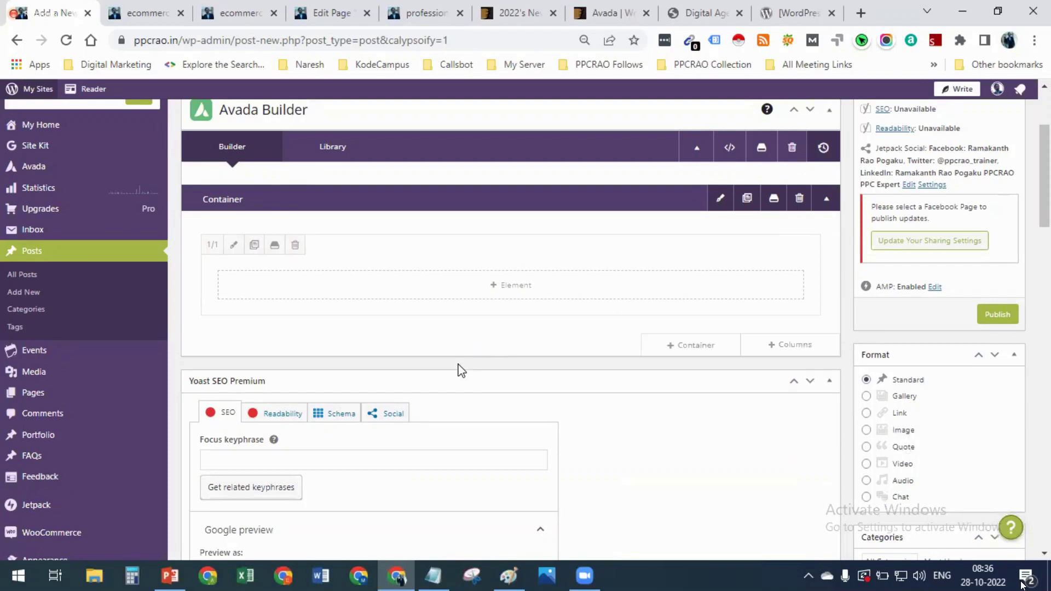
{"action": "scroll", "coordinate": [456, 422], "scroll_direction": "down", "scroll_amount": 5}
{"action": "scroll", "coordinate": [665, 312], "scroll_direction": "up", "scroll_amount": 5}
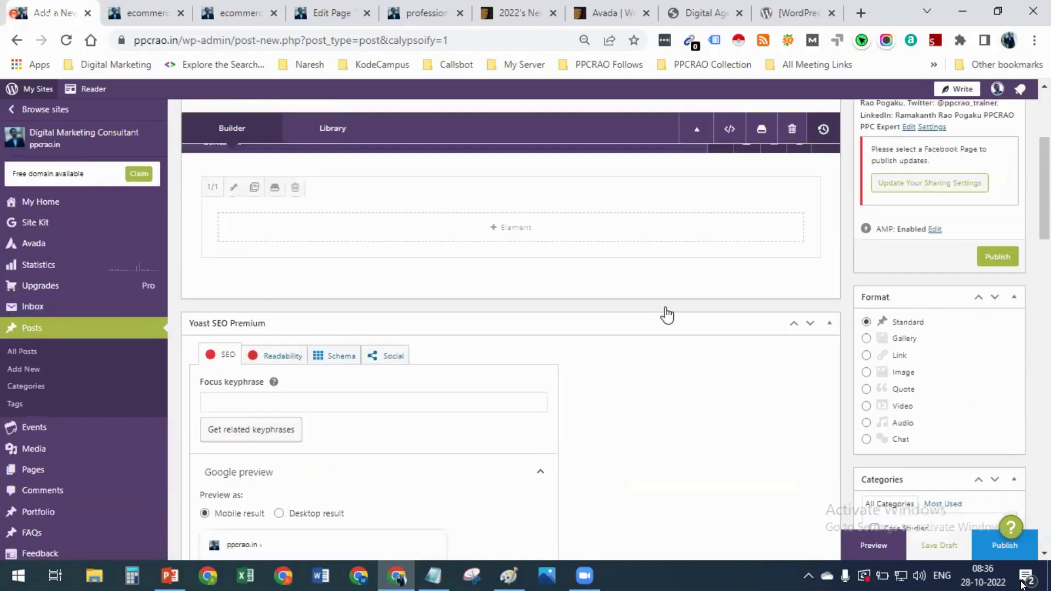
{"action": "scroll", "coordinate": [666, 315], "scroll_direction": "up", "scroll_amount": 3}
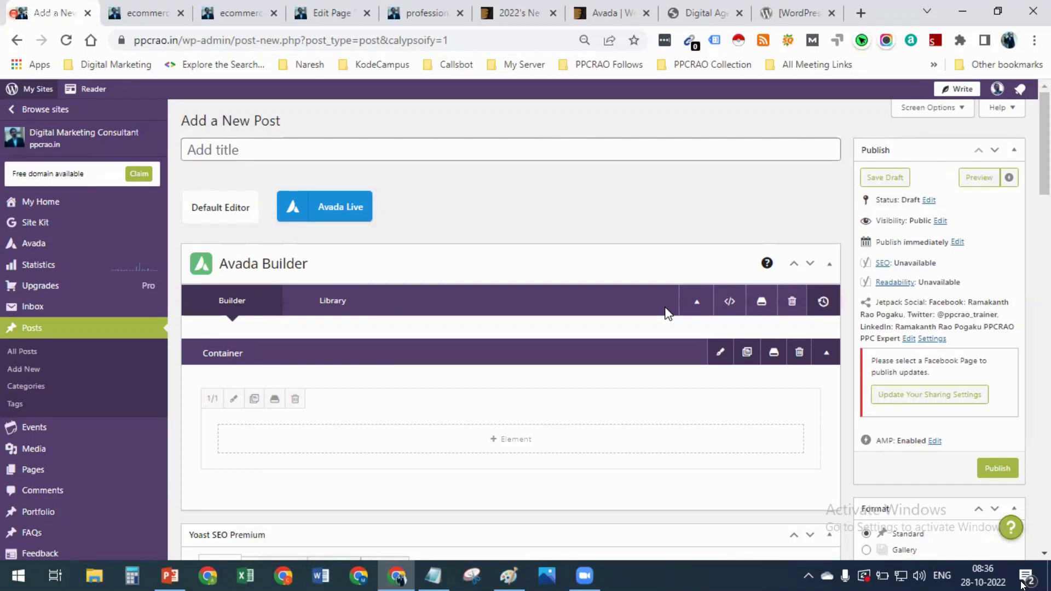
{"action": "scroll", "coordinate": [766, 393], "scroll_direction": "down", "scroll_amount": 4}
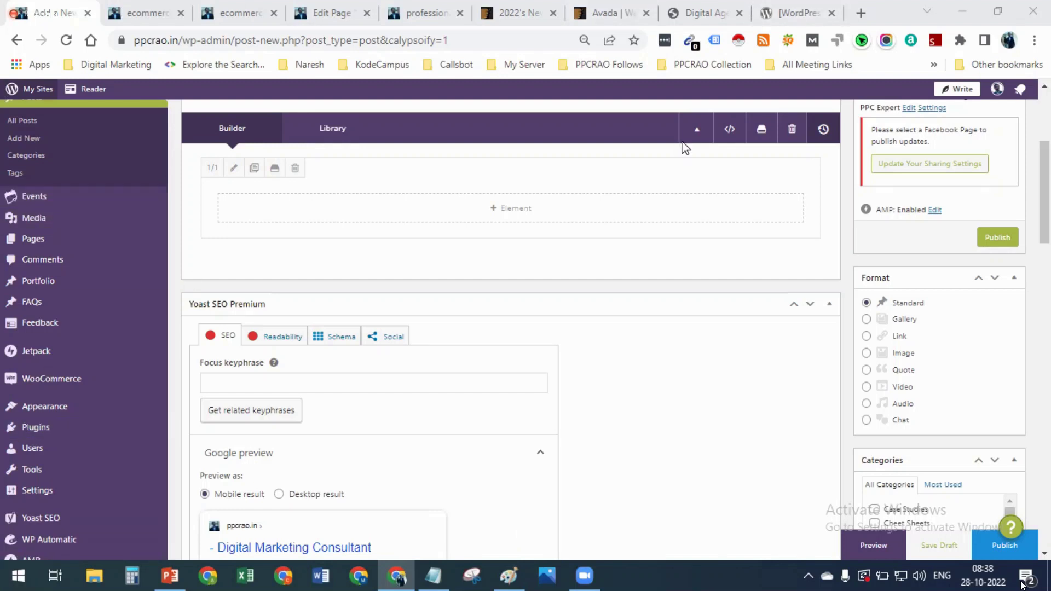
{"action": "scroll", "coordinate": [236, 303], "scroll_direction": "down", "scroll_amount": 12}
{"action": "scroll", "coordinate": [252, 307], "scroll_direction": "down", "scroll_amount": 10}
{"action": "mouse_move", "coordinate": [65, 488]}
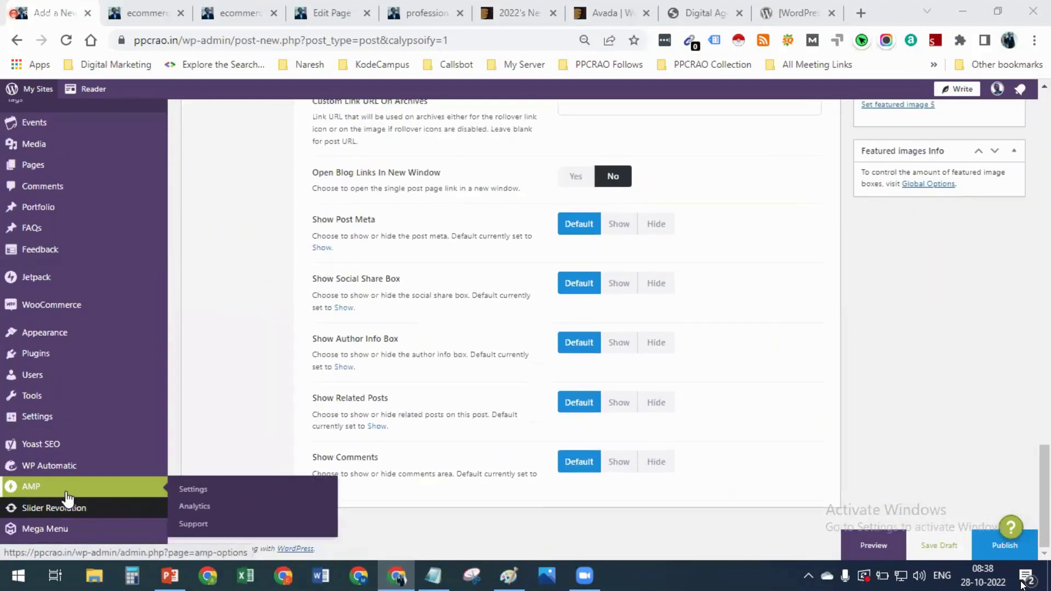
{"action": "scroll", "coordinate": [66, 498], "scroll_direction": "up", "scroll_amount": 10}
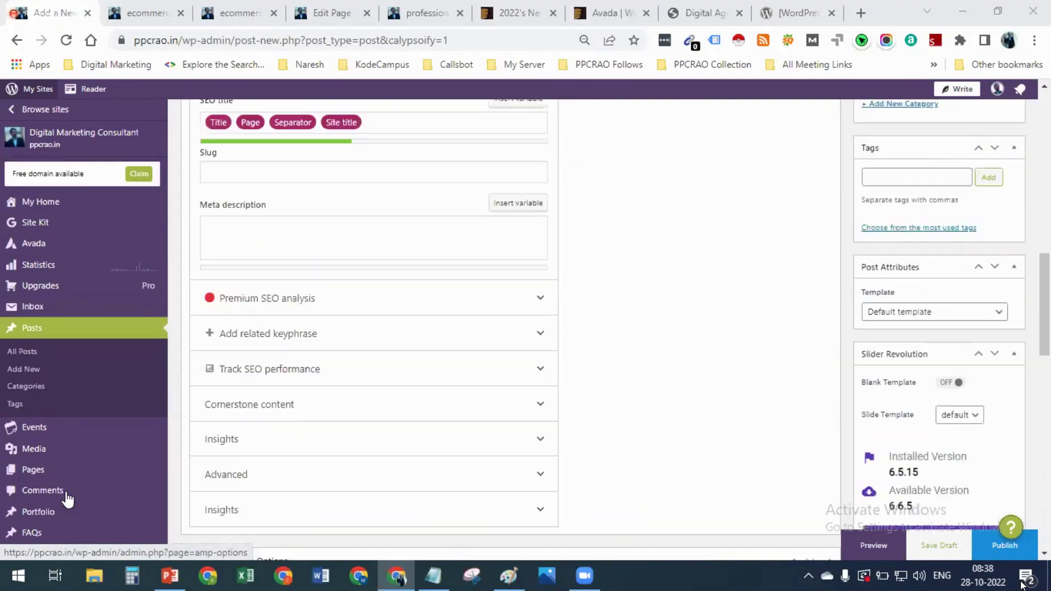
{"action": "scroll", "coordinate": [66, 498], "scroll_direction": "up", "scroll_amount": 10}
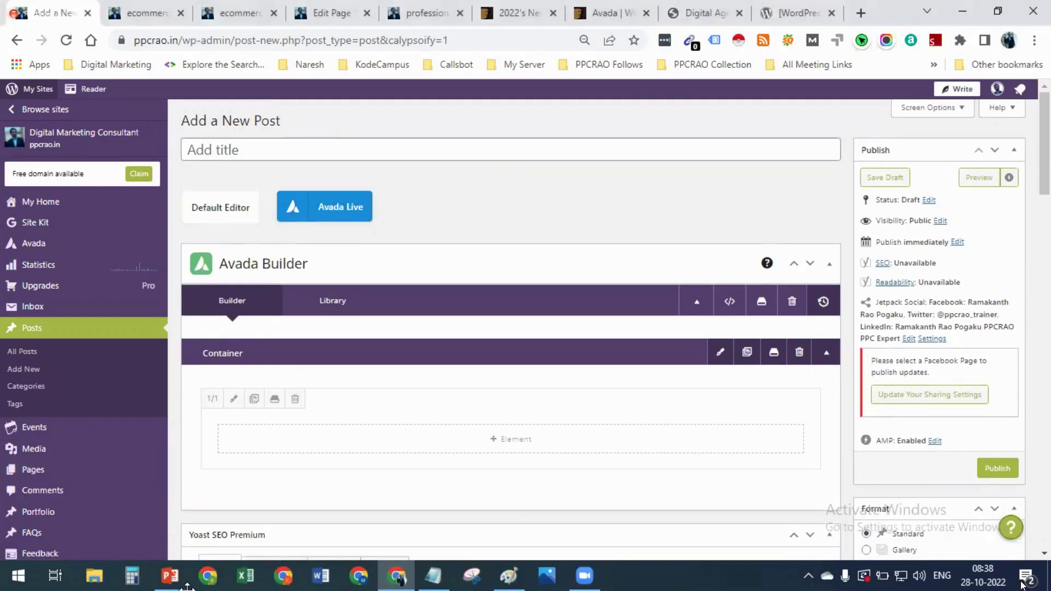
{"action": "mouse_move", "coordinate": [995, 584]}
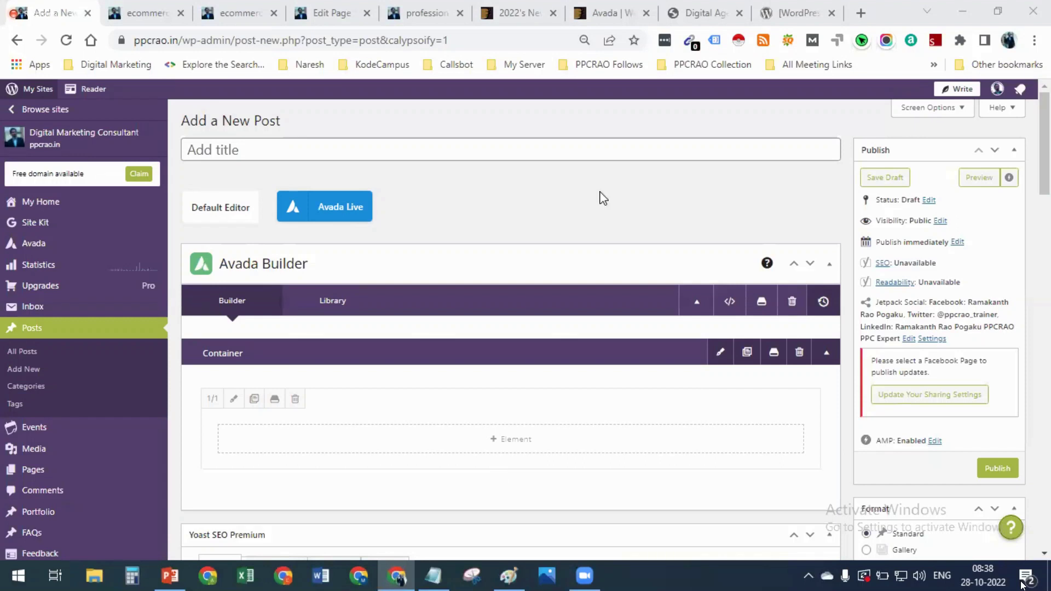
{"action": "scroll", "coordinate": [601, 192], "scroll_direction": "down", "scroll_amount": 4}
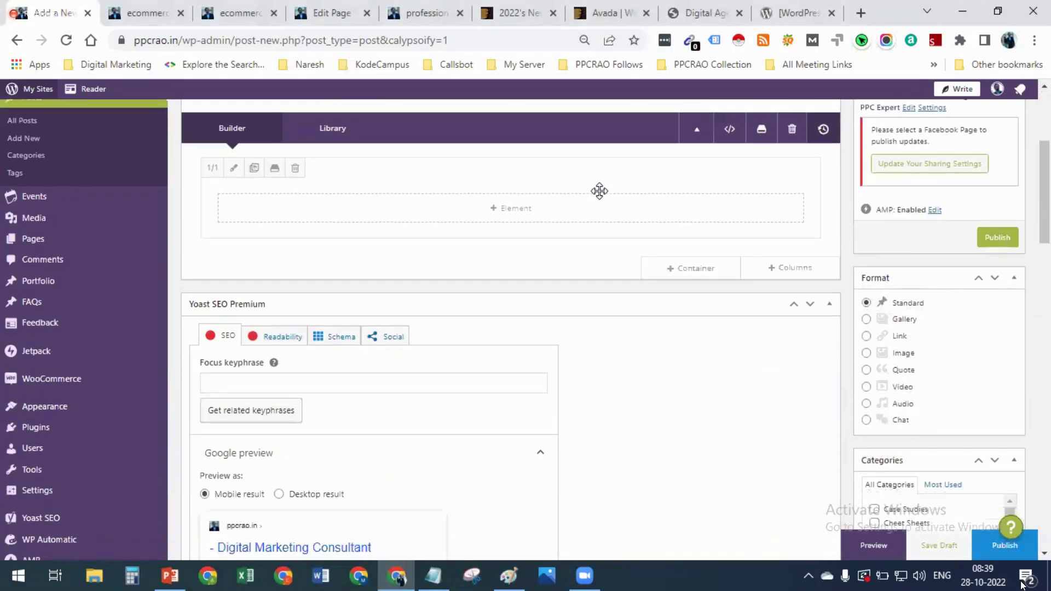
{"action": "scroll", "coordinate": [599, 191], "scroll_direction": "up", "scroll_amount": 4}
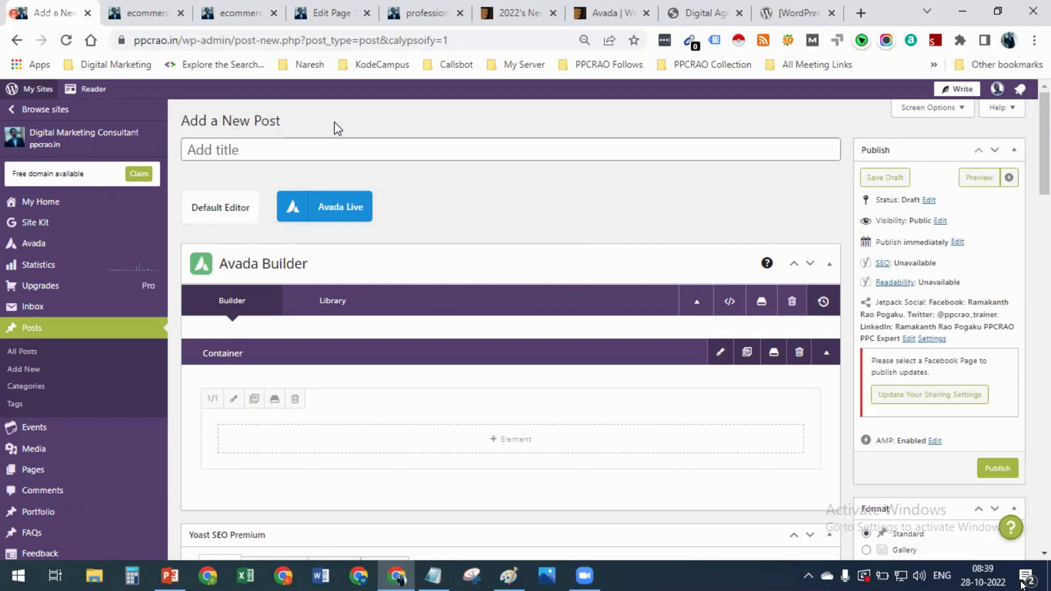
{"action": "scroll", "coordinate": [553, 148], "scroll_direction": "down", "scroll_amount": 15}
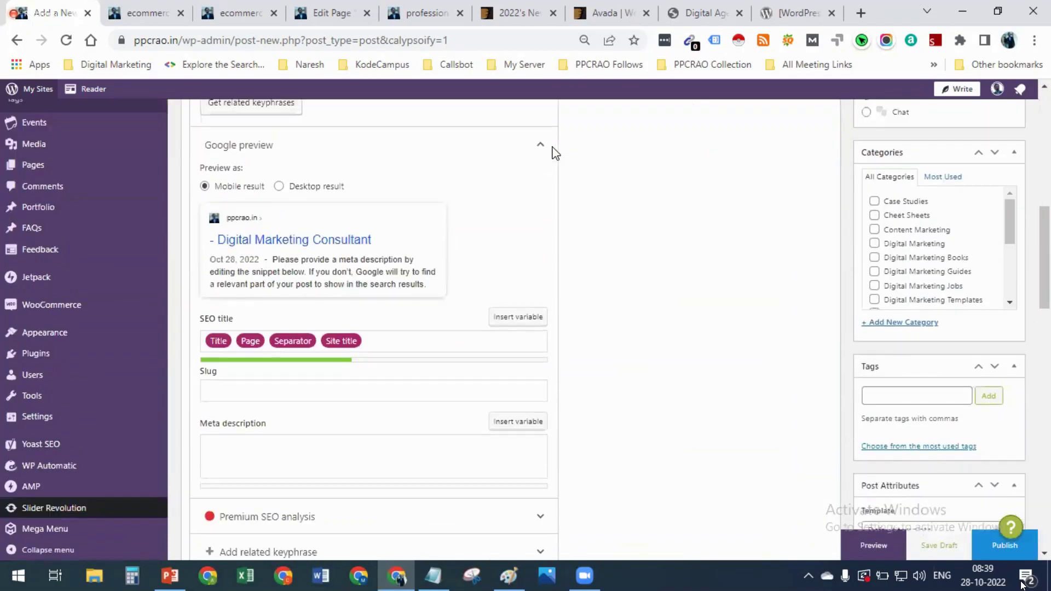
{"action": "scroll", "coordinate": [733, 345], "scroll_direction": "up", "scroll_amount": 15}
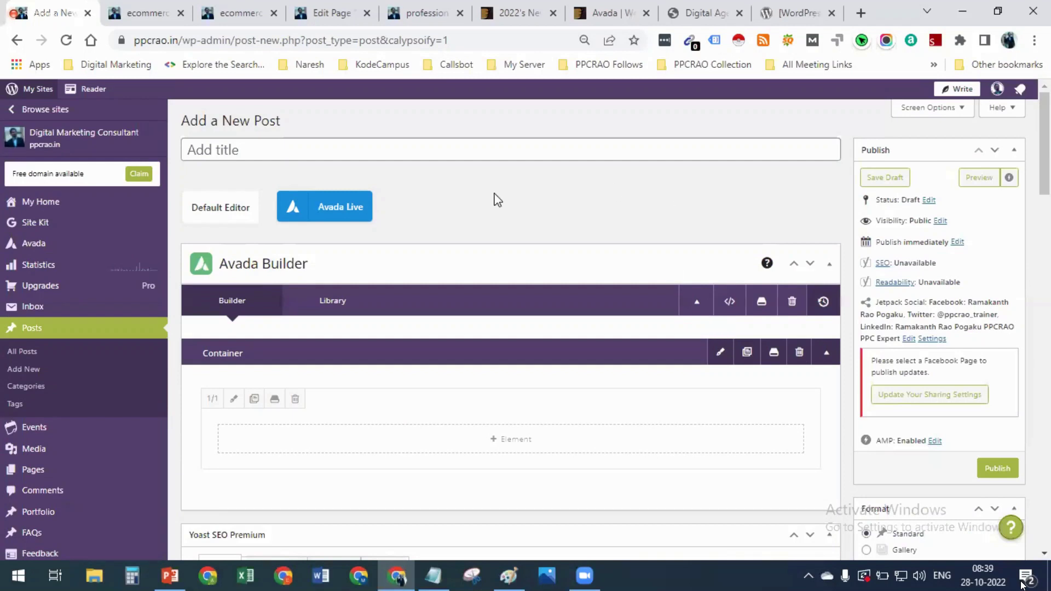
Look over the open ecommerce marketing consultant pages and the editor of the professional seo consultant page
{"action": "left_click", "coordinate": [164, 12]}
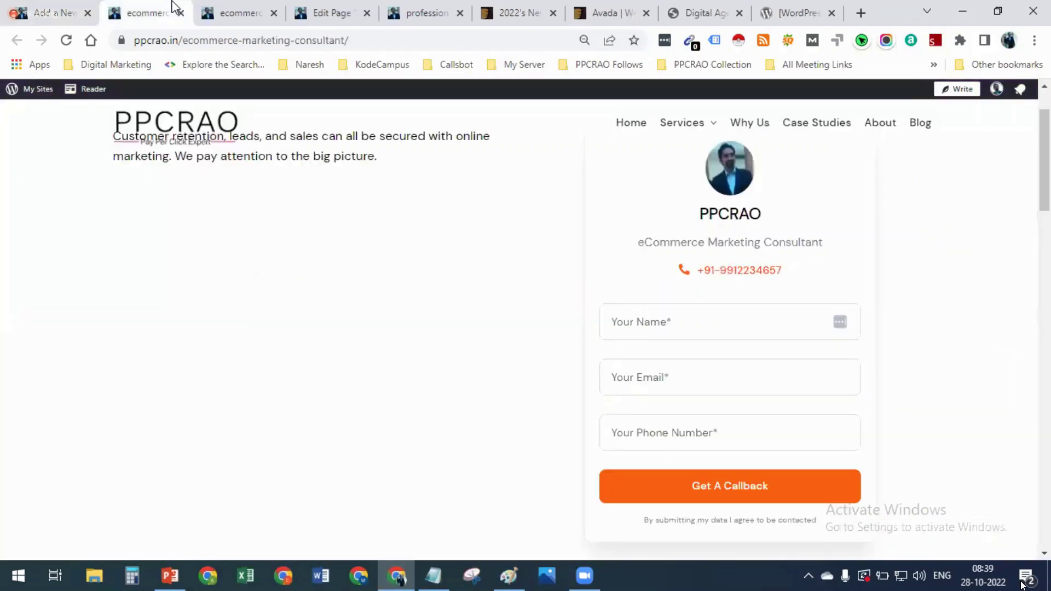
{"action": "left_click", "coordinate": [221, 12]}
{"action": "left_click", "coordinate": [323, 11]}
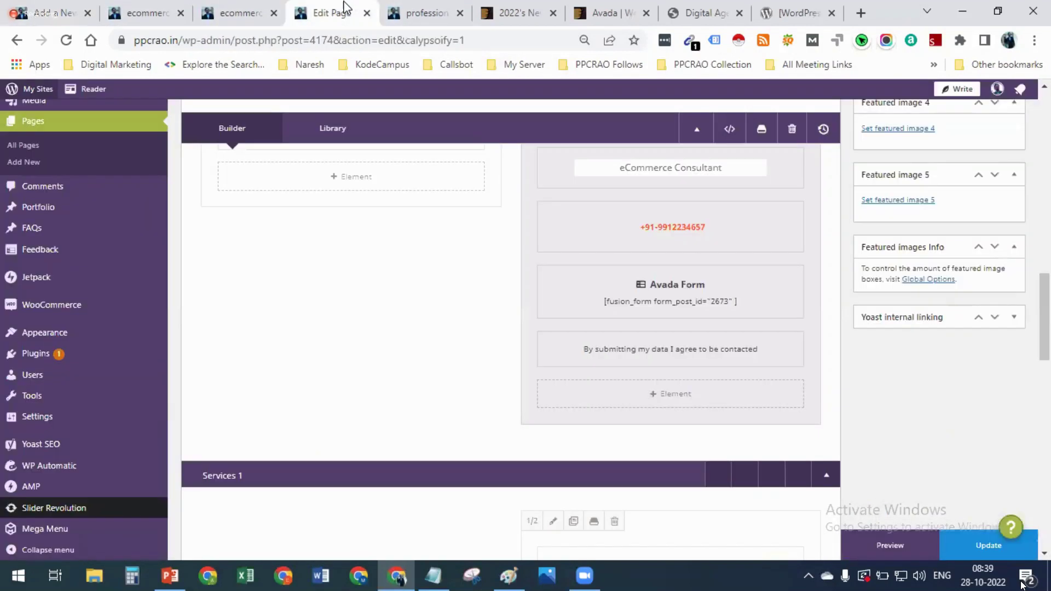
{"action": "scroll", "coordinate": [392, 315], "scroll_direction": "up", "scroll_amount": 1}
{"action": "scroll", "coordinate": [393, 316], "scroll_direction": "up", "scroll_amount": 10}
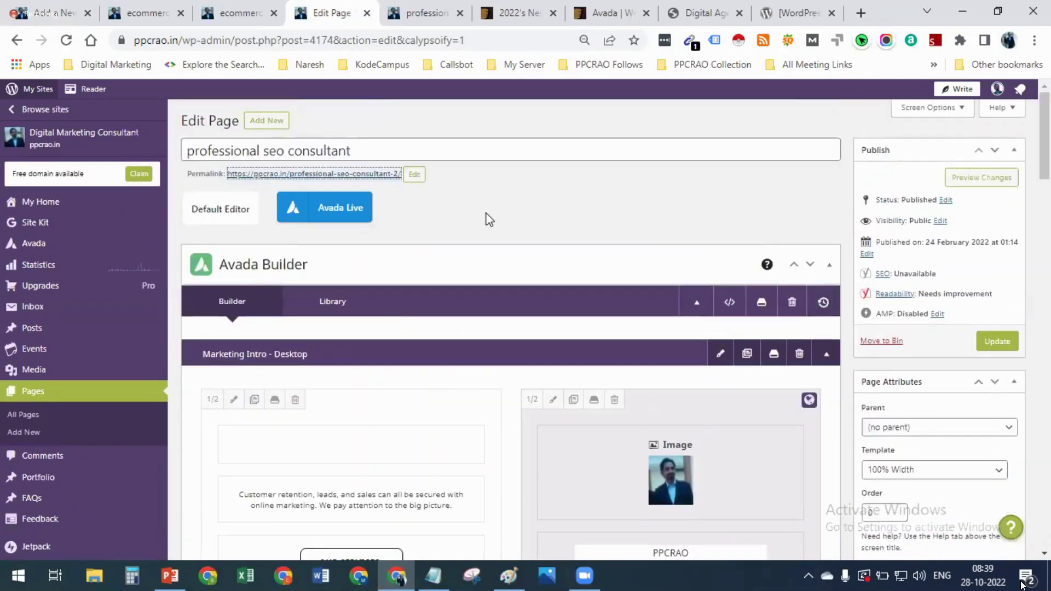
{"action": "left_click", "coordinate": [489, 219]}
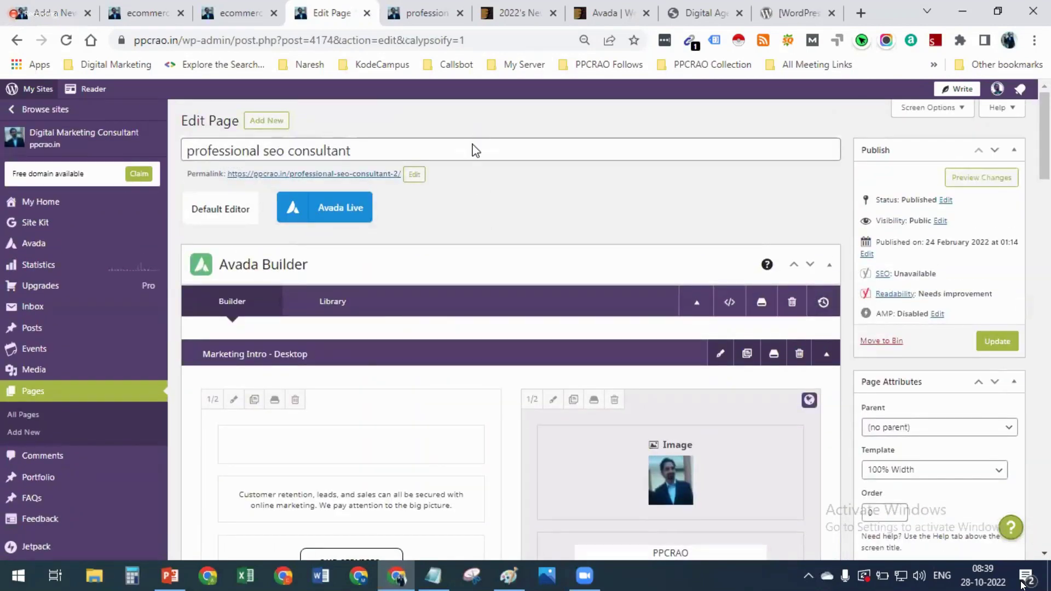
Close the four browser tabs with the theme listing, Avada site, Digital Agency demo and Bookly support forum
{"action": "left_click", "coordinate": [428, 13]}
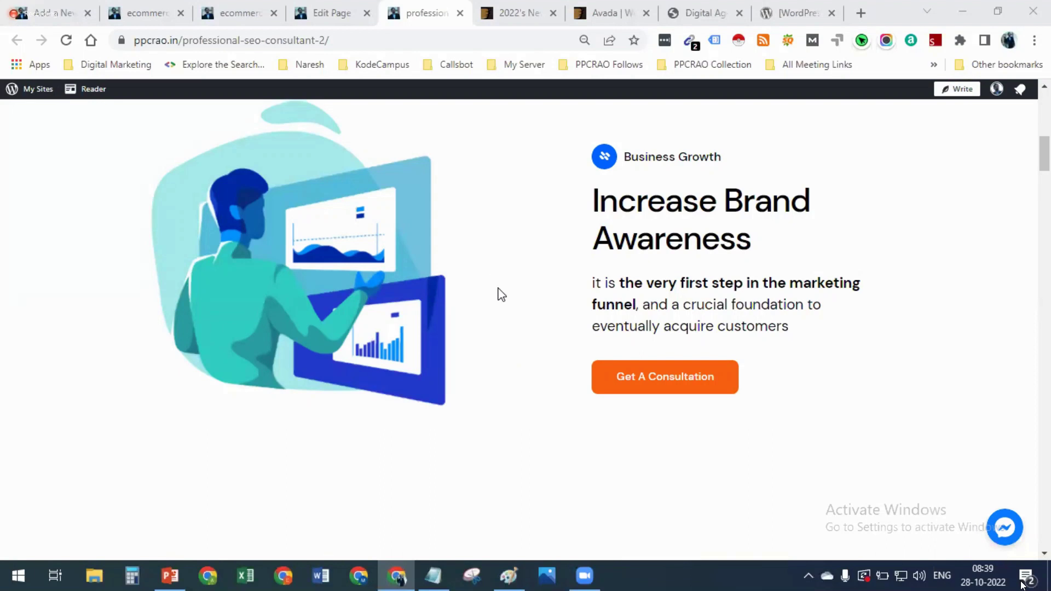
{"action": "left_click", "coordinate": [533, 7]}
{"action": "left_click", "coordinate": [553, 13]}
{"action": "left_click", "coordinate": [553, 13]}
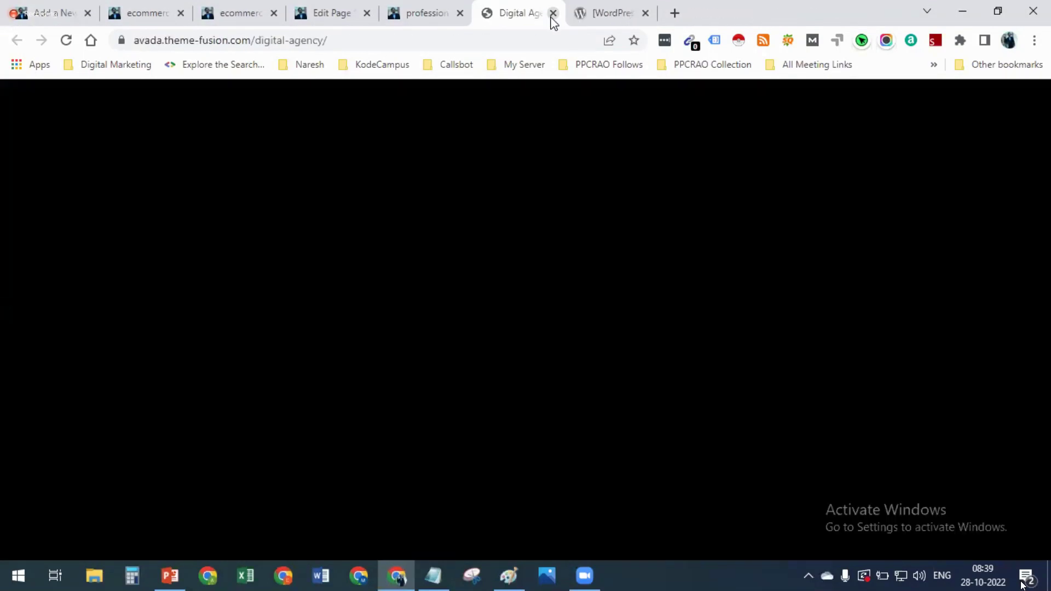
{"action": "left_click", "coordinate": [553, 15]}
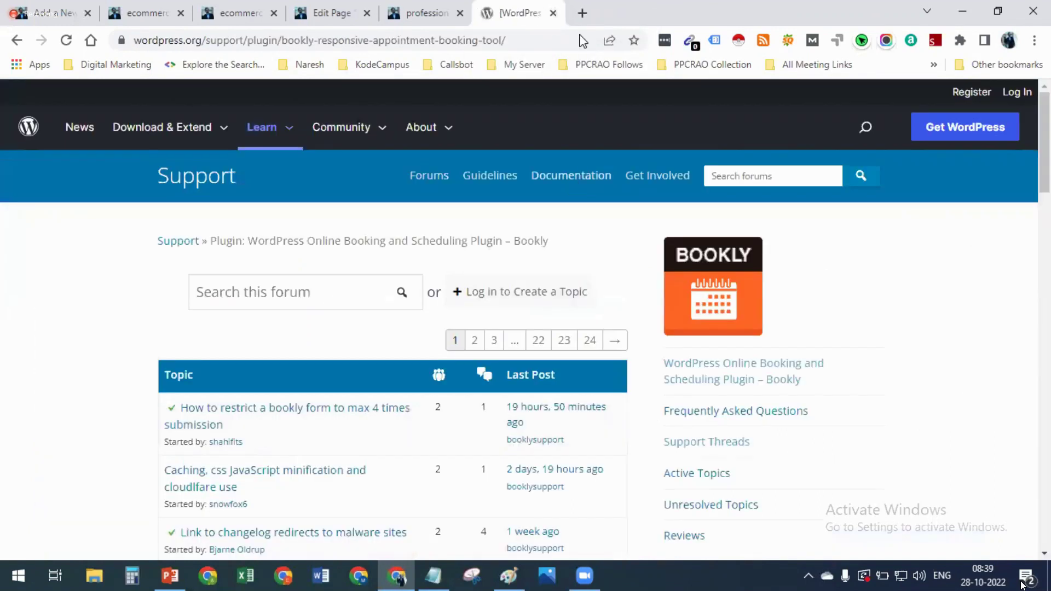
{"action": "left_click", "coordinate": [553, 13]}
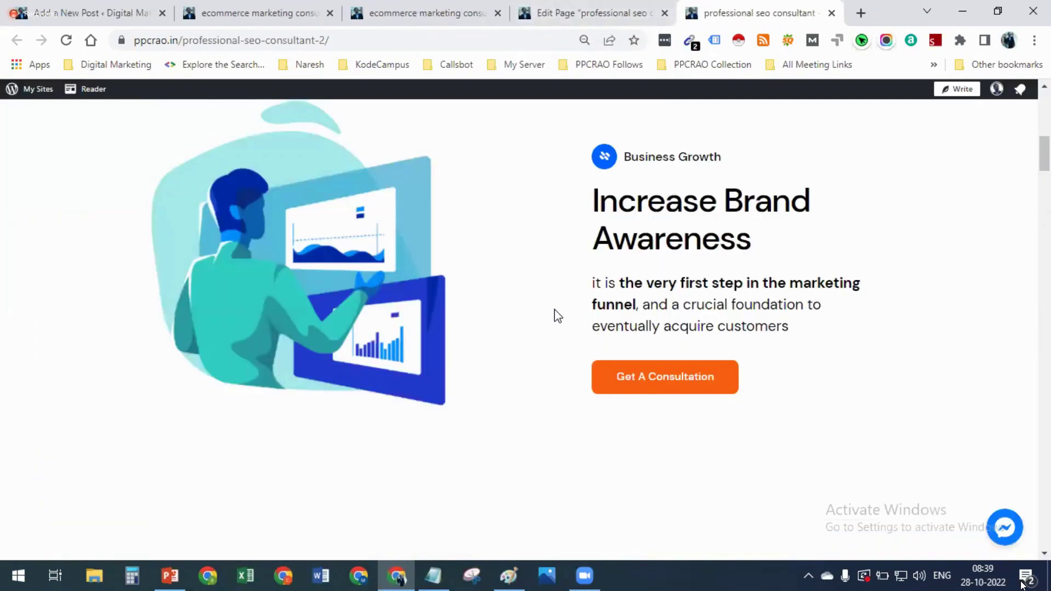
Look through the published professional seo consultant page, then return to its editor
{"action": "scroll", "coordinate": [555, 310], "scroll_direction": "up", "scroll_amount": 7}
{"action": "scroll", "coordinate": [554, 309], "scroll_direction": "down", "scroll_amount": 5}
{"action": "scroll", "coordinate": [555, 309], "scroll_direction": "up", "scroll_amount": 7}
{"action": "scroll", "coordinate": [555, 309], "scroll_direction": "down", "scroll_amount": 7}
{"action": "scroll", "coordinate": [553, 309], "scroll_direction": "down", "scroll_amount": 10}
{"action": "scroll", "coordinate": [554, 309], "scroll_direction": "up", "scroll_amount": 5}
{"action": "scroll", "coordinate": [557, 315], "scroll_direction": "up", "scroll_amount": 10}
{"action": "left_click", "coordinate": [598, 11]}
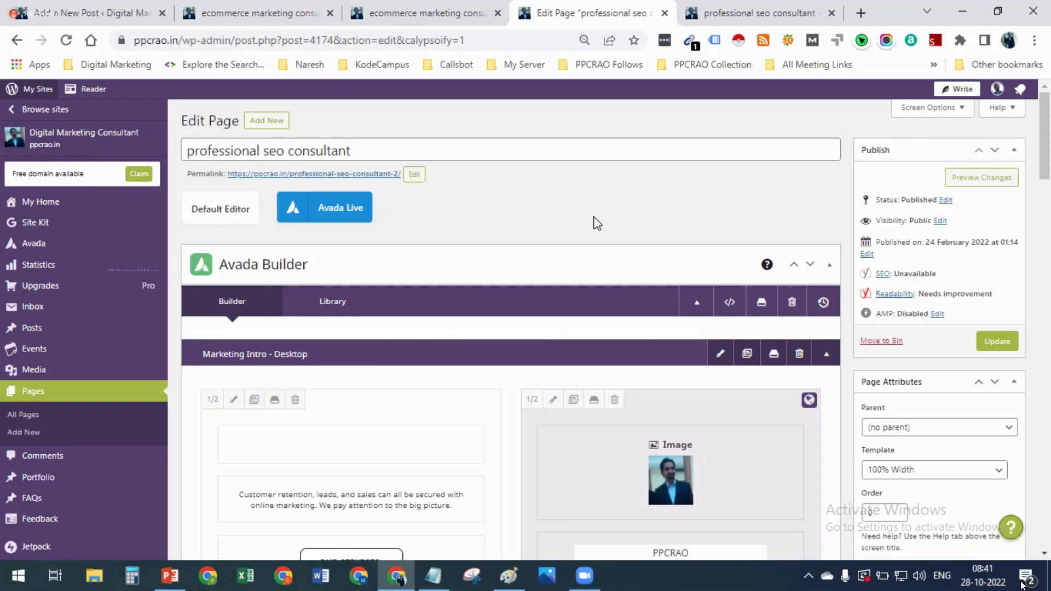
{"action": "scroll", "coordinate": [596, 223], "scroll_direction": "down", "scroll_amount": 1}
{"action": "scroll", "coordinate": [596, 223], "scroll_direction": "up", "scroll_amount": 1}
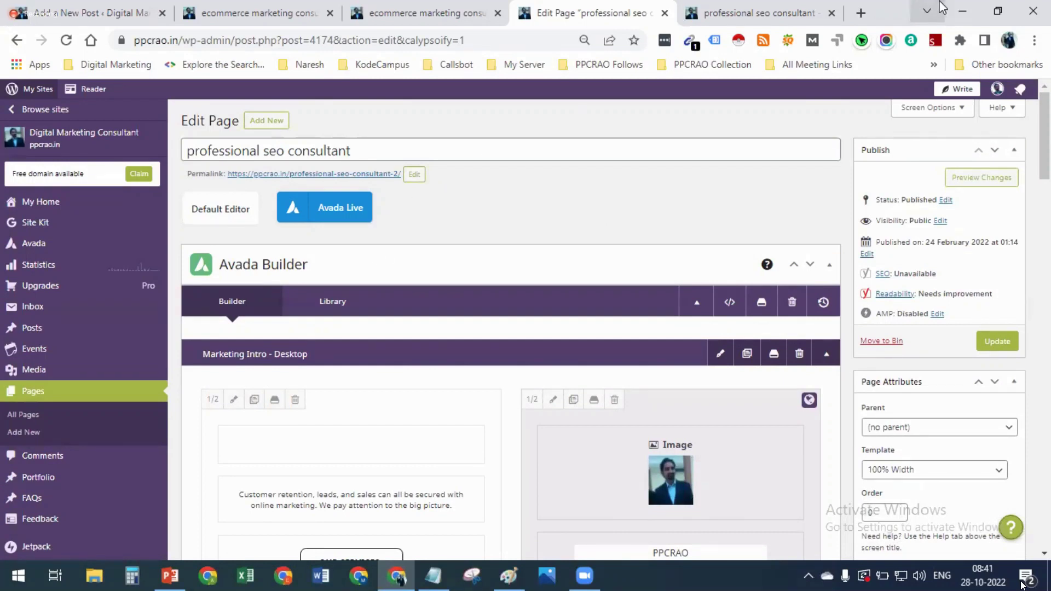
Minimize the browser and open the DM Training Course Content by PPCRAO folder on the Projects (G:) drive
{"action": "left_click", "coordinate": [966, 7]}
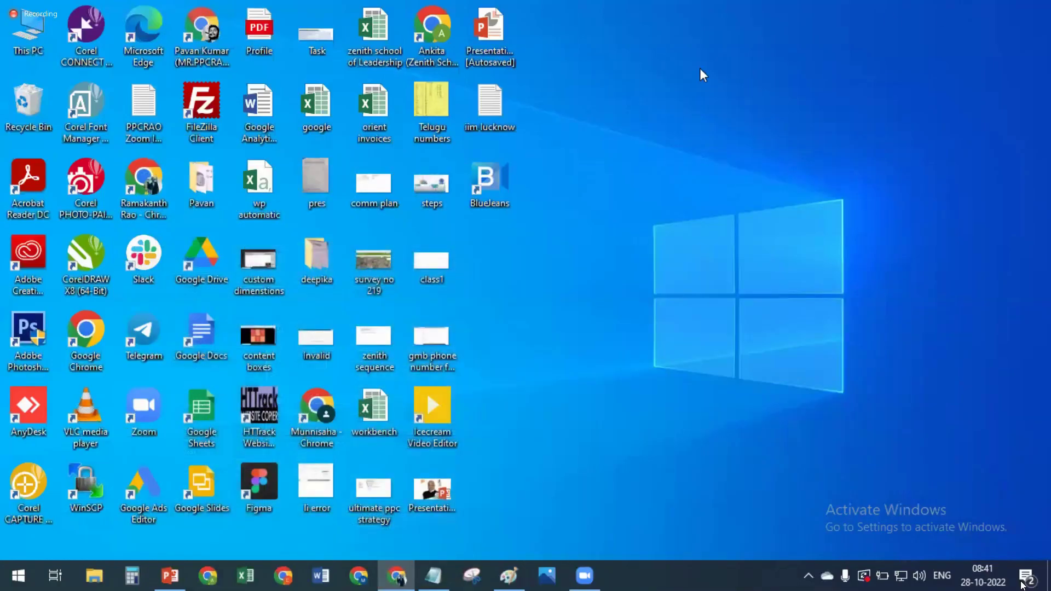
{"action": "right_click", "coordinate": [681, 59]}
{"action": "left_click", "coordinate": [709, 104]}
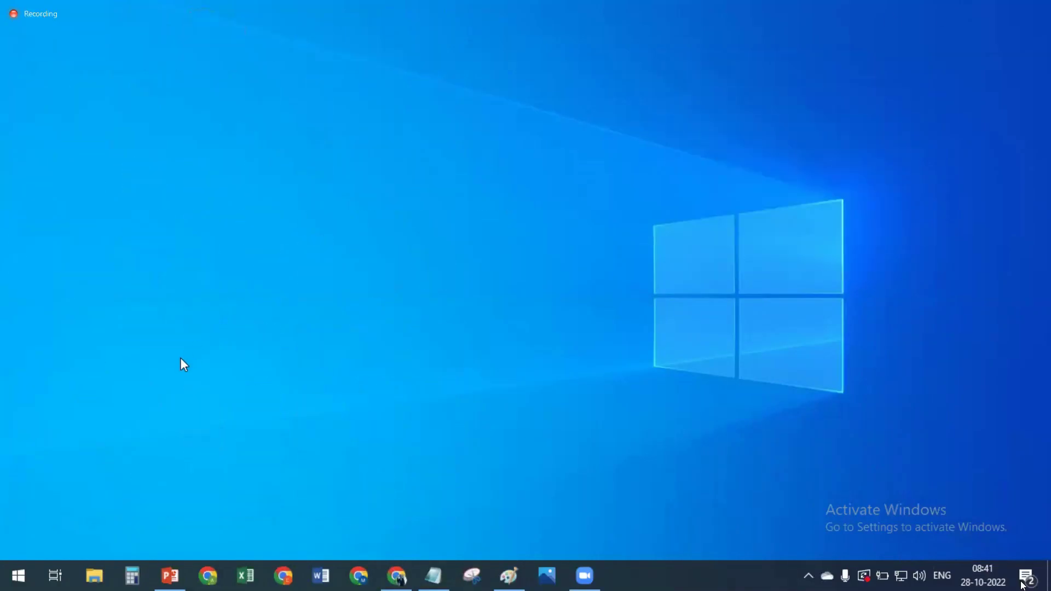
{"action": "double_click", "coordinate": [41, 39]}
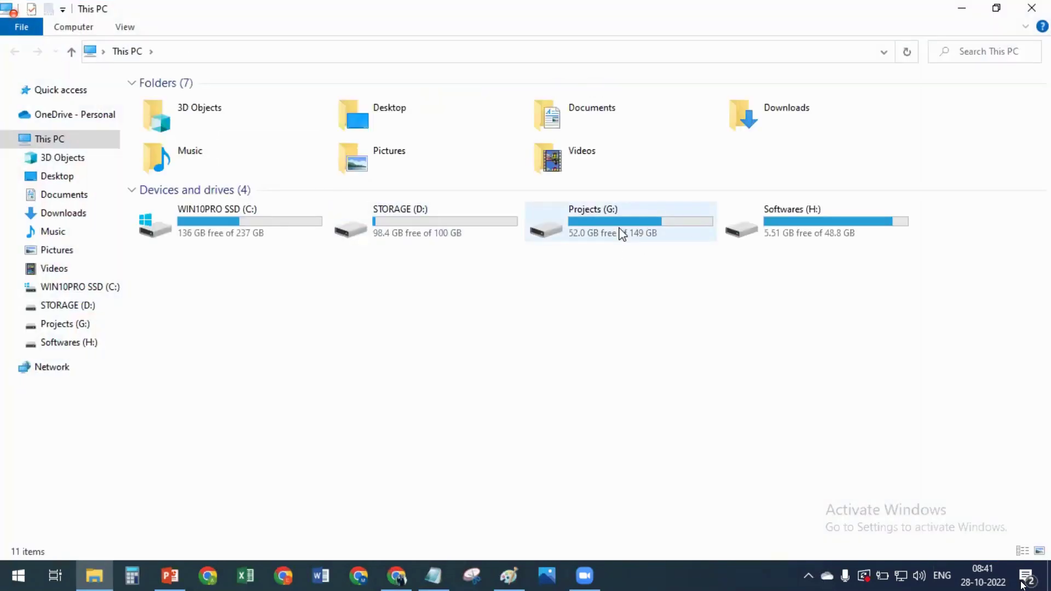
{"action": "left_click", "coordinate": [622, 234]}
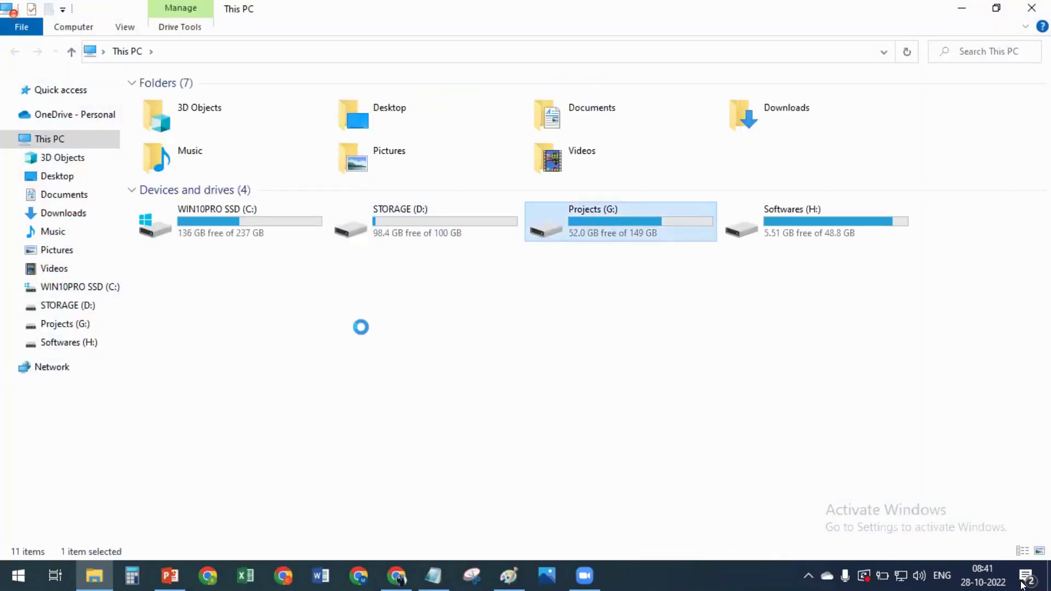
{"action": "scroll", "coordinate": [295, 410], "scroll_direction": "down", "scroll_amount": 7}
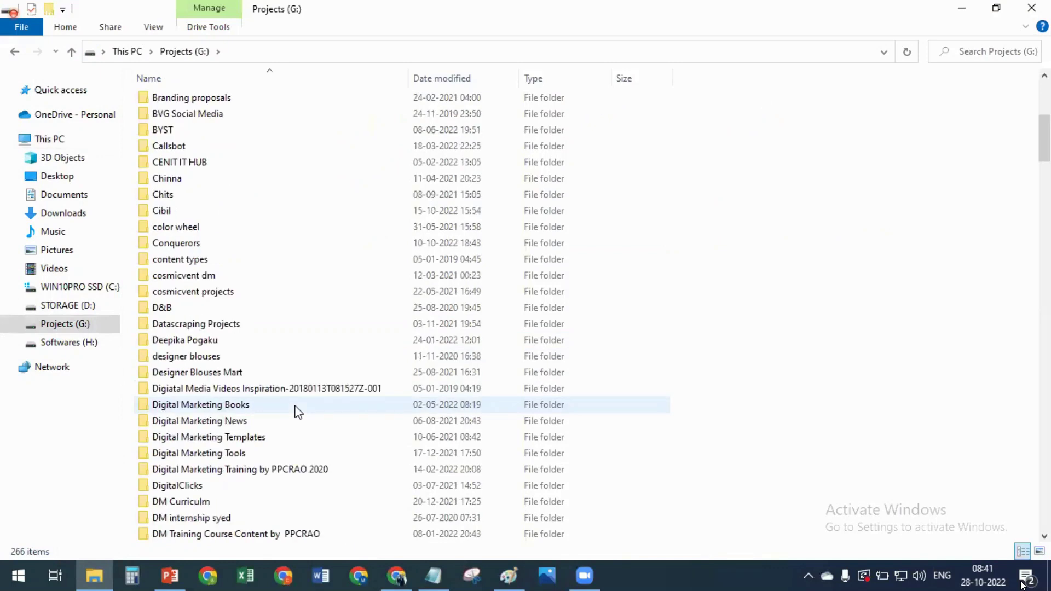
{"action": "scroll", "coordinate": [295, 411], "scroll_direction": "down", "scroll_amount": 5}
{"action": "double_click", "coordinate": [321, 299]}
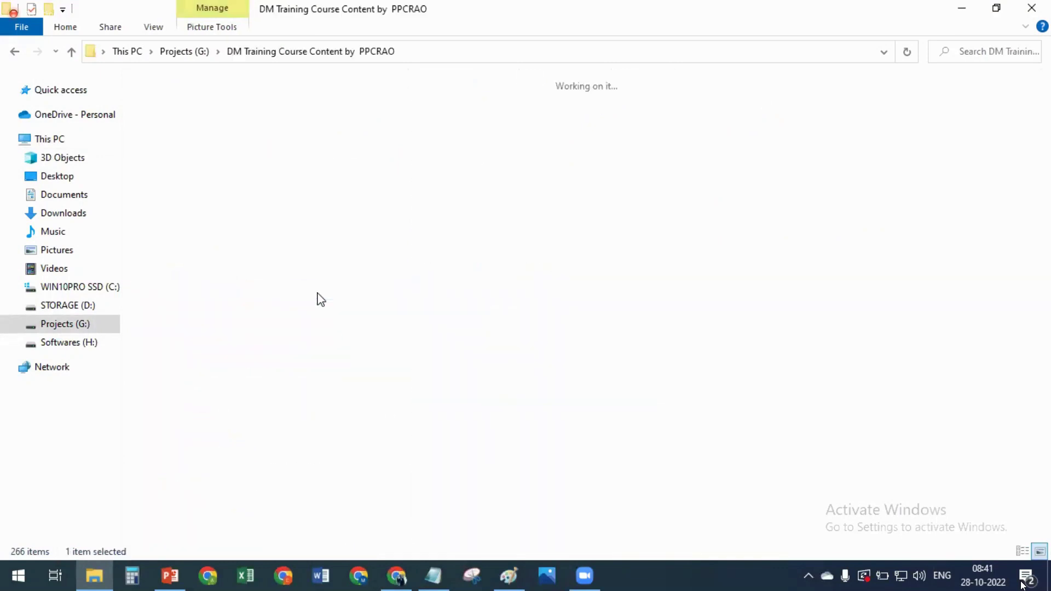
Open the Sample Resume-Recommended document from DM-40's Interview-Faqs,Questions,Resume,JD,Test folder and dismiss the Office activation wizard
{"action": "double_click", "coordinate": [316, 153]}
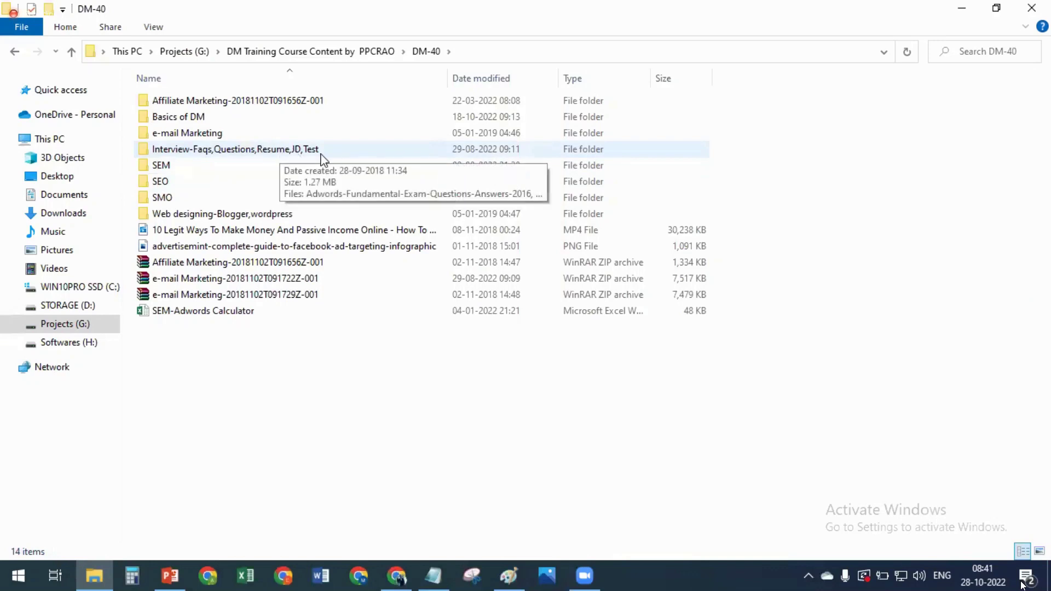
{"action": "double_click", "coordinate": [303, 153]}
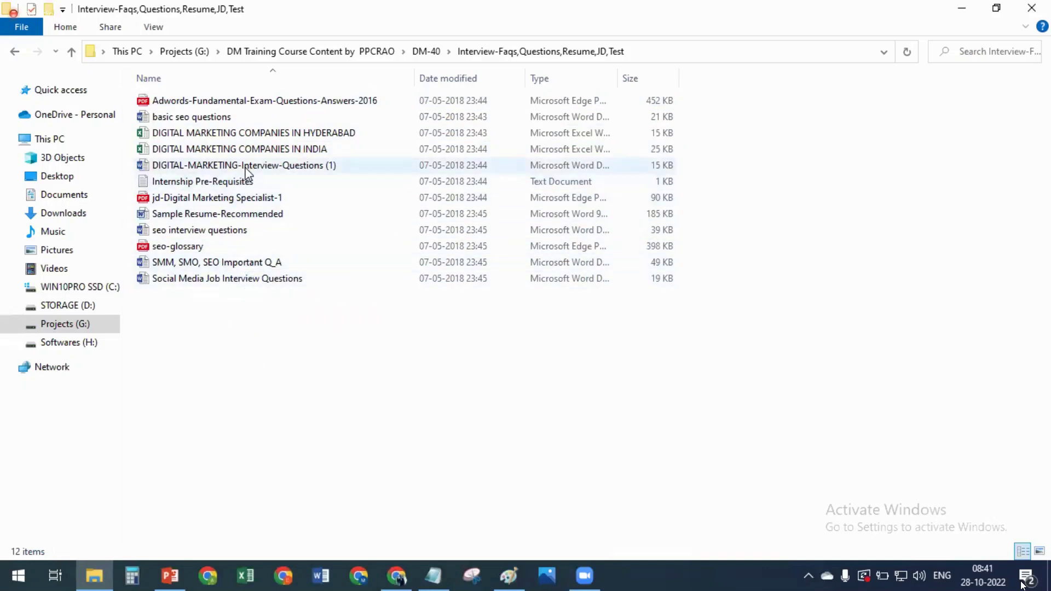
{"action": "left_click", "coordinate": [241, 216]}
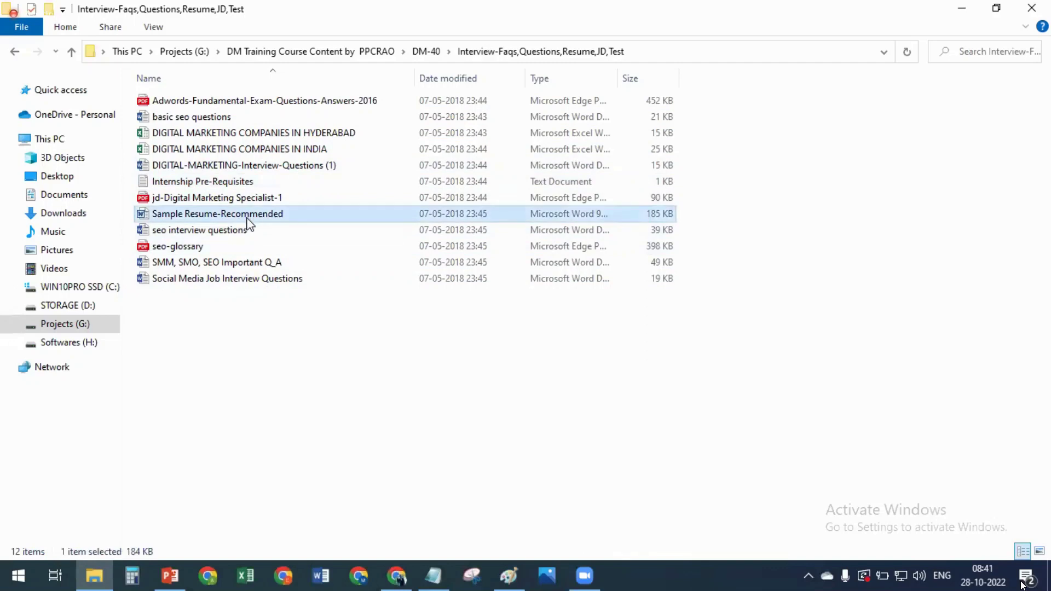
{"action": "double_click", "coordinate": [251, 215]}
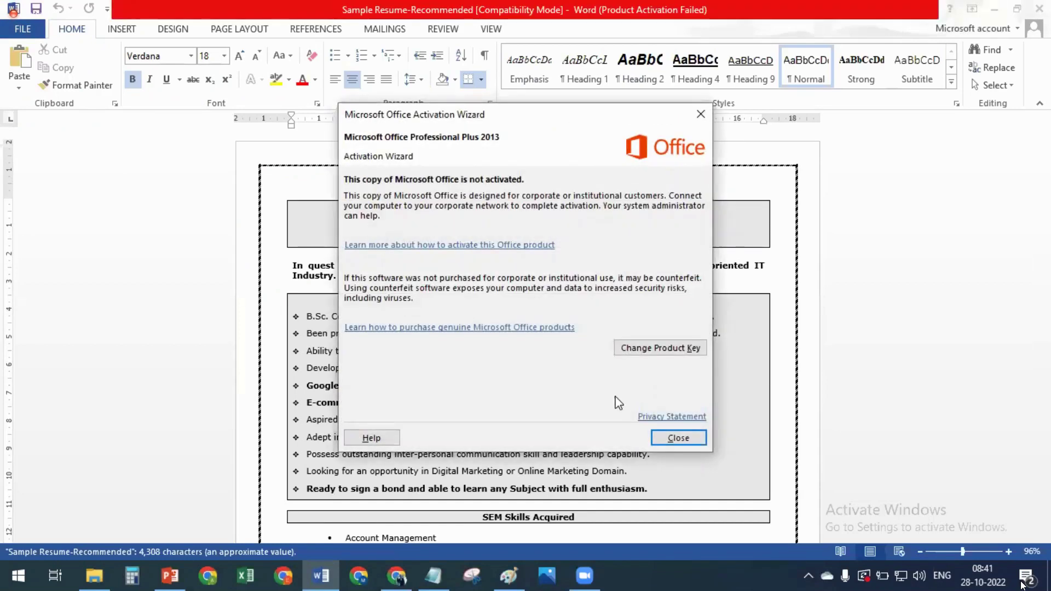
{"action": "left_click", "coordinate": [682, 441]}
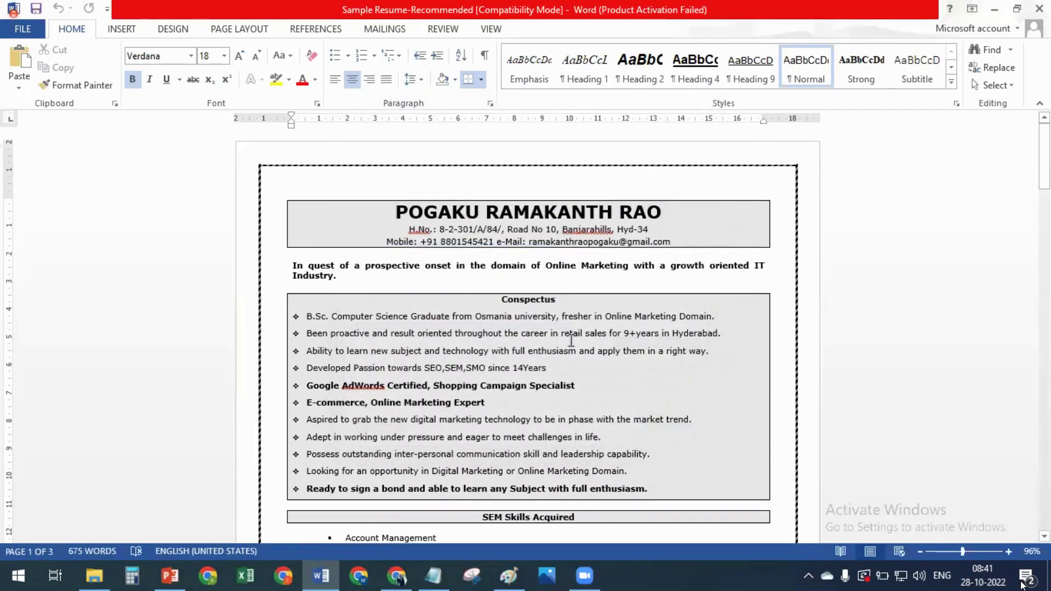
Skim the whole sample resume to its end and return to the Conspectus section
{"action": "scroll", "coordinate": [571, 340], "scroll_direction": "down", "scroll_amount": 15}
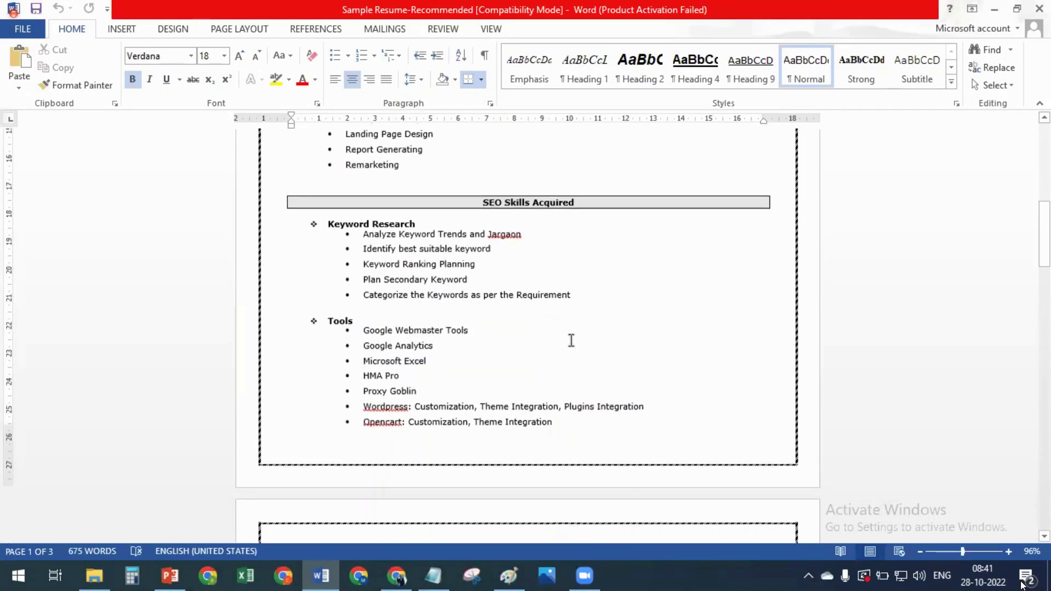
{"action": "scroll", "coordinate": [571, 340], "scroll_direction": "down", "scroll_amount": 20}
{"action": "scroll", "coordinate": [571, 340], "scroll_direction": "down", "scroll_amount": 20}
{"action": "scroll", "coordinate": [571, 340], "scroll_direction": "down", "scroll_amount": 1}
{"action": "scroll", "coordinate": [570, 339], "scroll_direction": "up", "scroll_amount": 10}
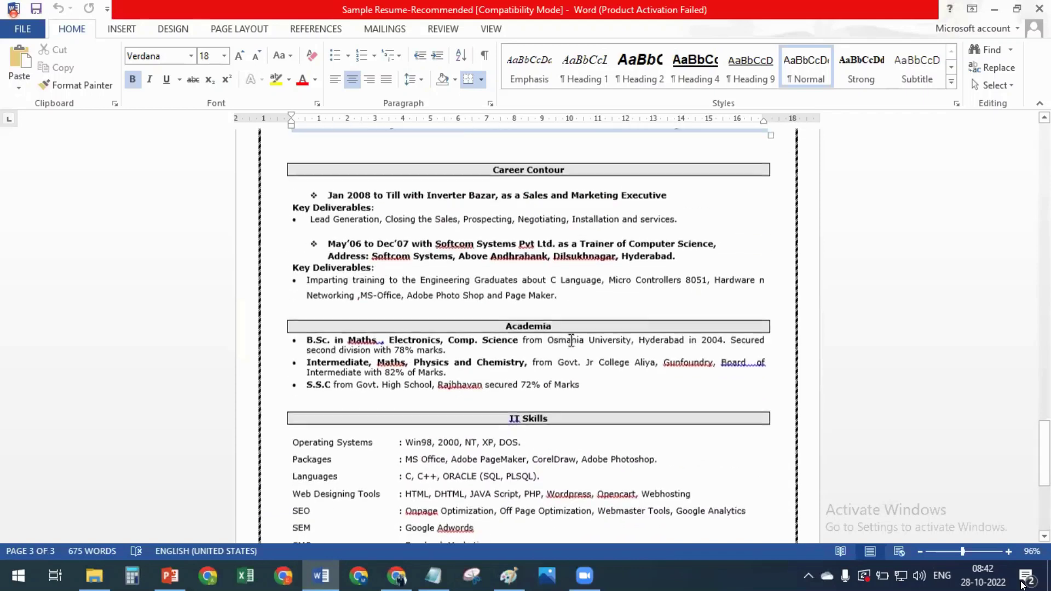
{"action": "scroll", "coordinate": [571, 340], "scroll_direction": "up", "scroll_amount": 15}
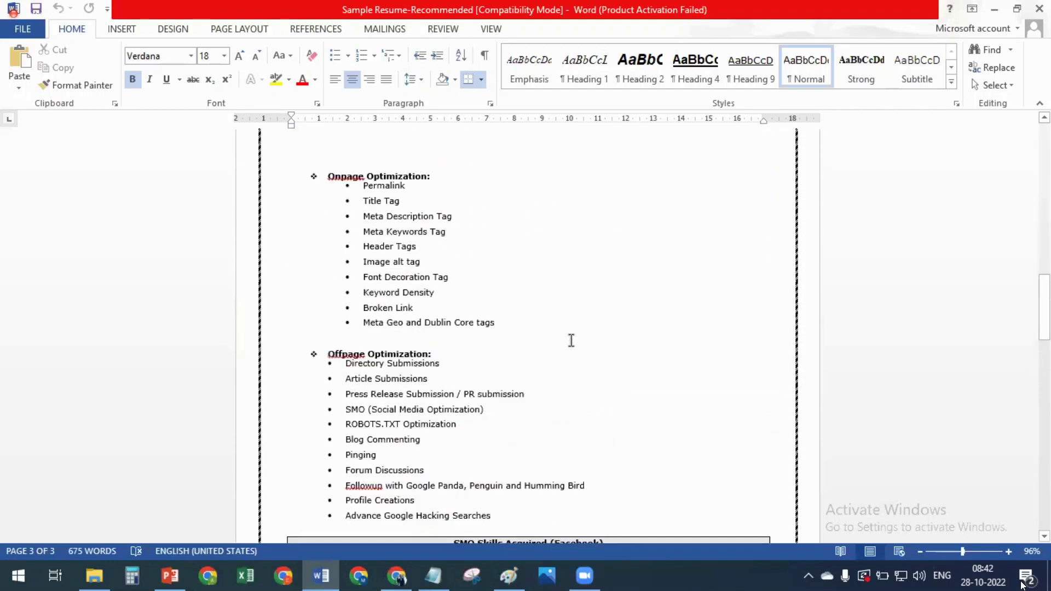
{"action": "scroll", "coordinate": [570, 340], "scroll_direction": "up", "scroll_amount": 12}
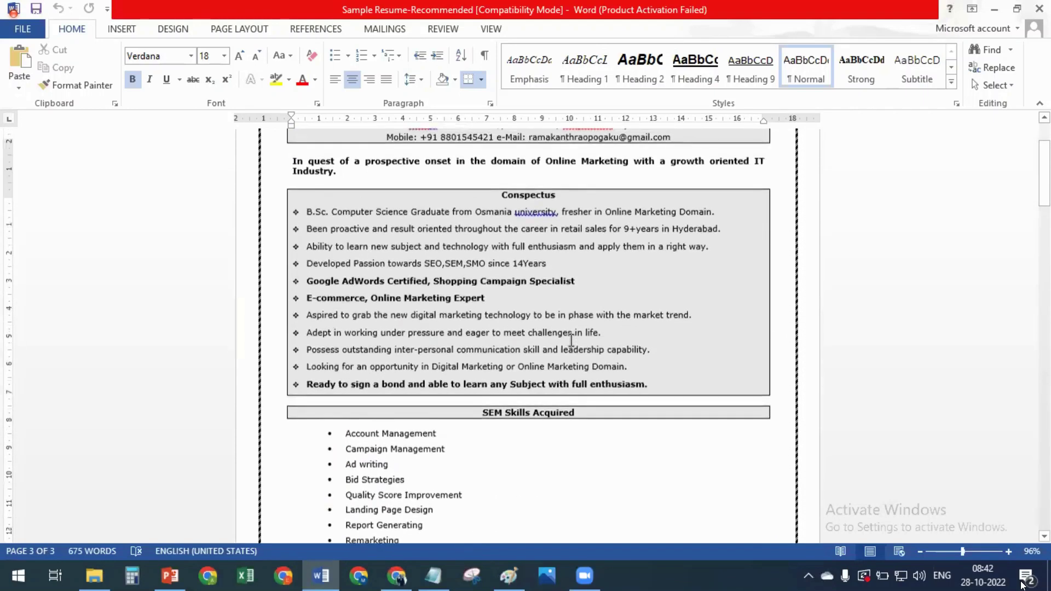
Review the resume's skills, Technical Purview, Career Contour, Academia, IT Skills and Personal Dossier sections
{"action": "scroll", "coordinate": [571, 340], "scroll_direction": "down", "scroll_amount": 4}
{"action": "scroll", "coordinate": [570, 340], "scroll_direction": "down", "scroll_amount": 15}
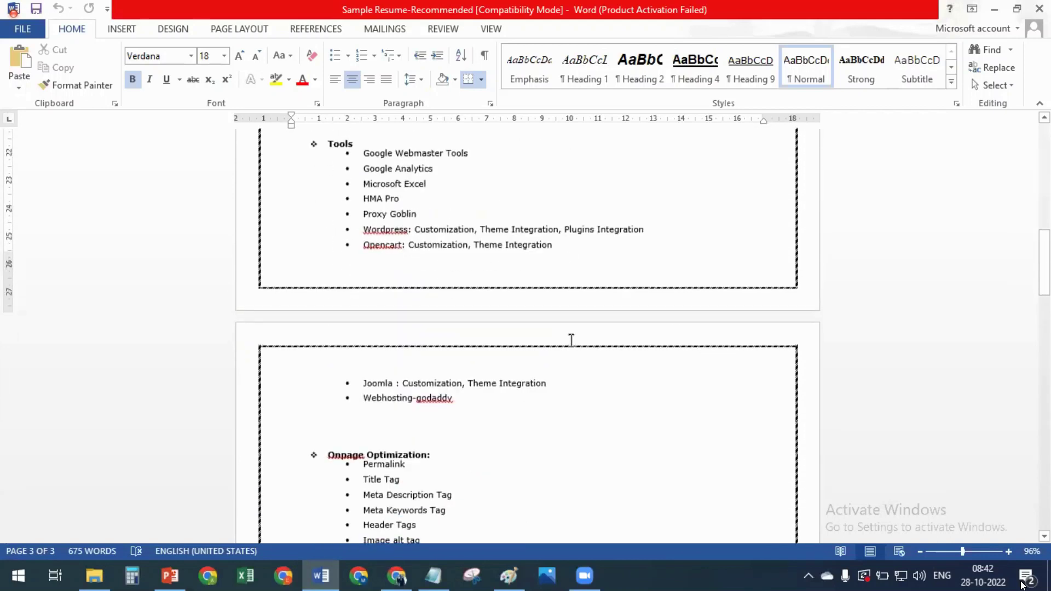
{"action": "scroll", "coordinate": [570, 340], "scroll_direction": "down", "scroll_amount": 15}
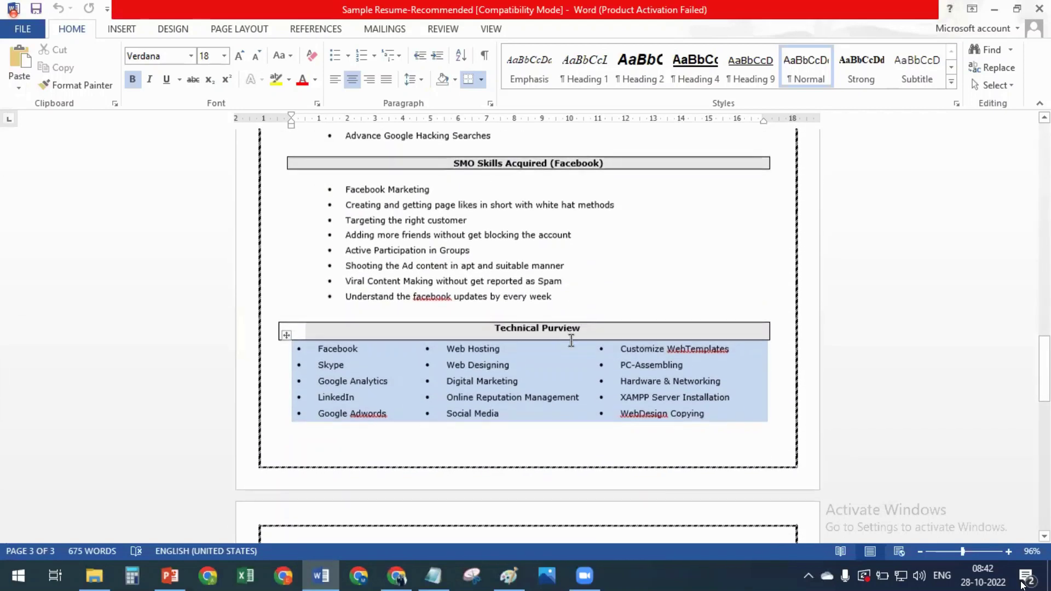
{"action": "scroll", "coordinate": [571, 340], "scroll_direction": "down", "scroll_amount": 6}
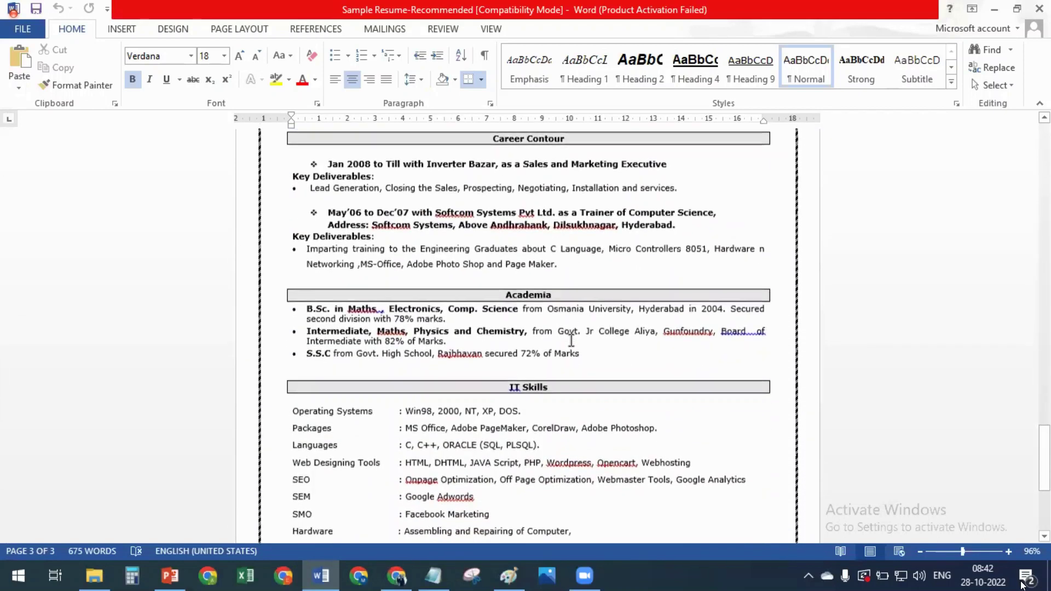
{"action": "scroll", "coordinate": [570, 340], "scroll_direction": "down", "scroll_amount": 1}
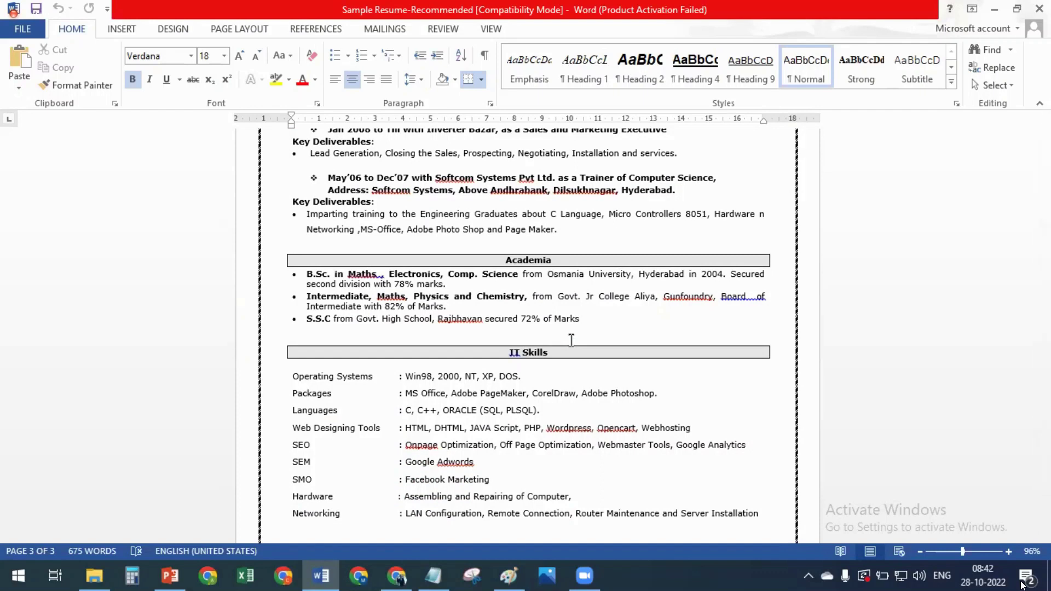
{"action": "scroll", "coordinate": [571, 340], "scroll_direction": "down", "scroll_amount": 3}
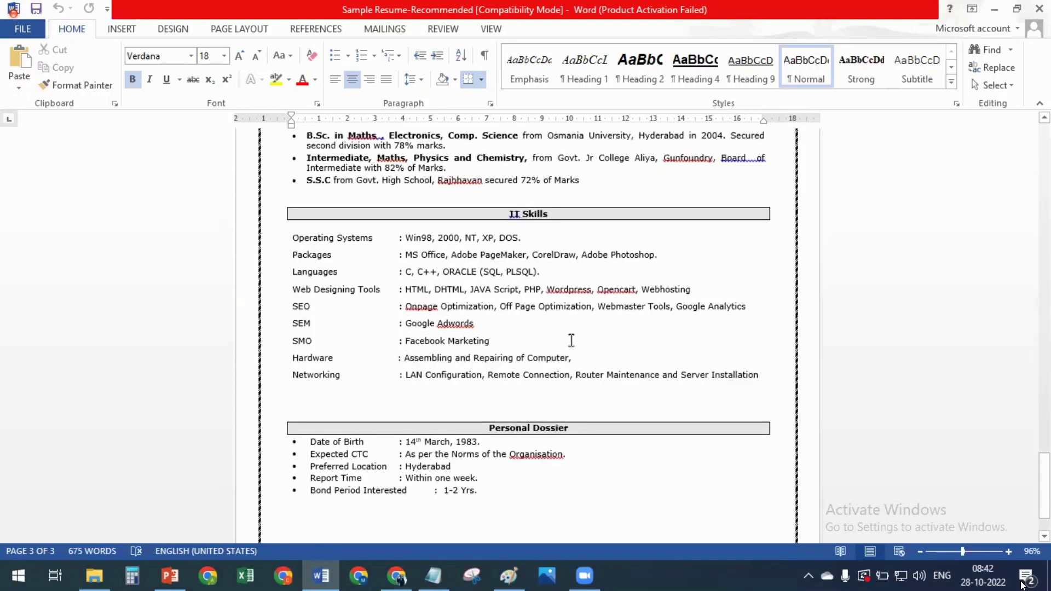
{"action": "scroll", "coordinate": [571, 340], "scroll_direction": "down", "scroll_amount": 2}
{"action": "scroll", "coordinate": [570, 340], "scroll_direction": "up", "scroll_amount": 3}
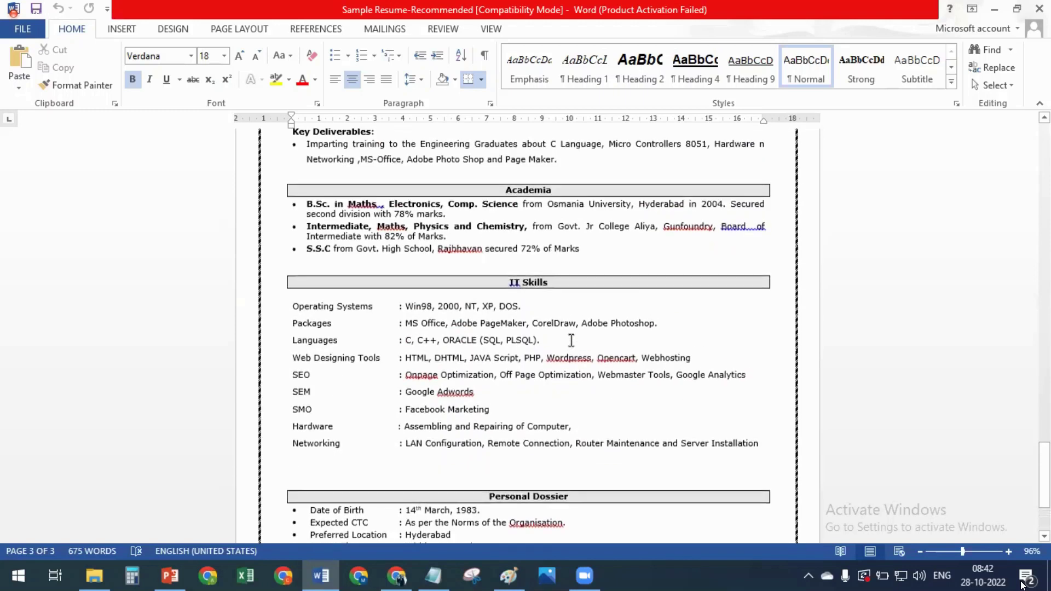
{"action": "scroll", "coordinate": [571, 339], "scroll_direction": "up", "scroll_amount": 2}
{"action": "left_click", "coordinate": [590, 313]}
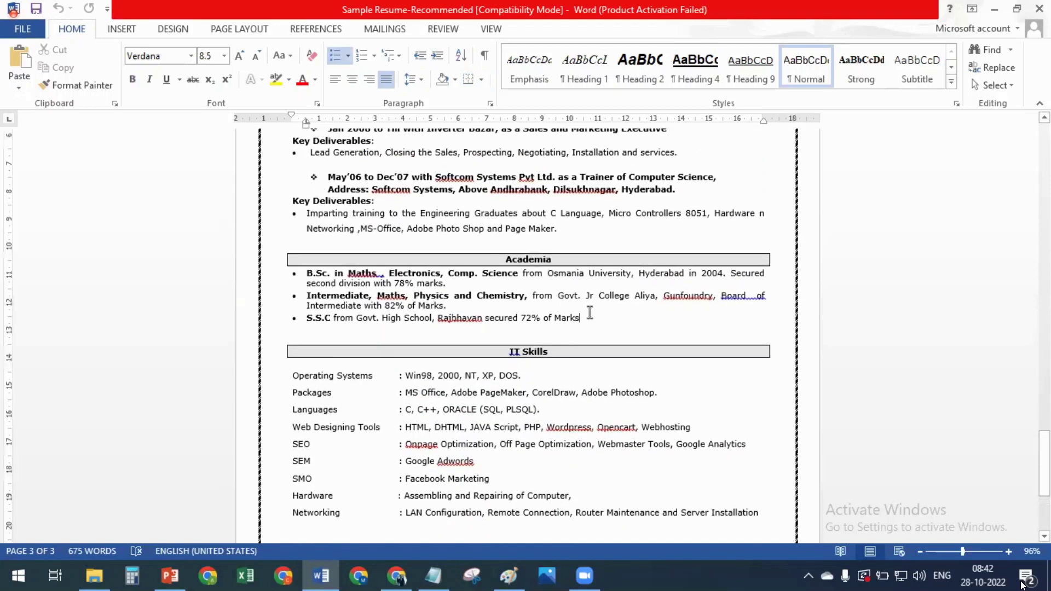
Return to the beginning of the sample resume and close the document
{"action": "scroll", "coordinate": [610, 303], "scroll_direction": "up", "scroll_amount": 20}
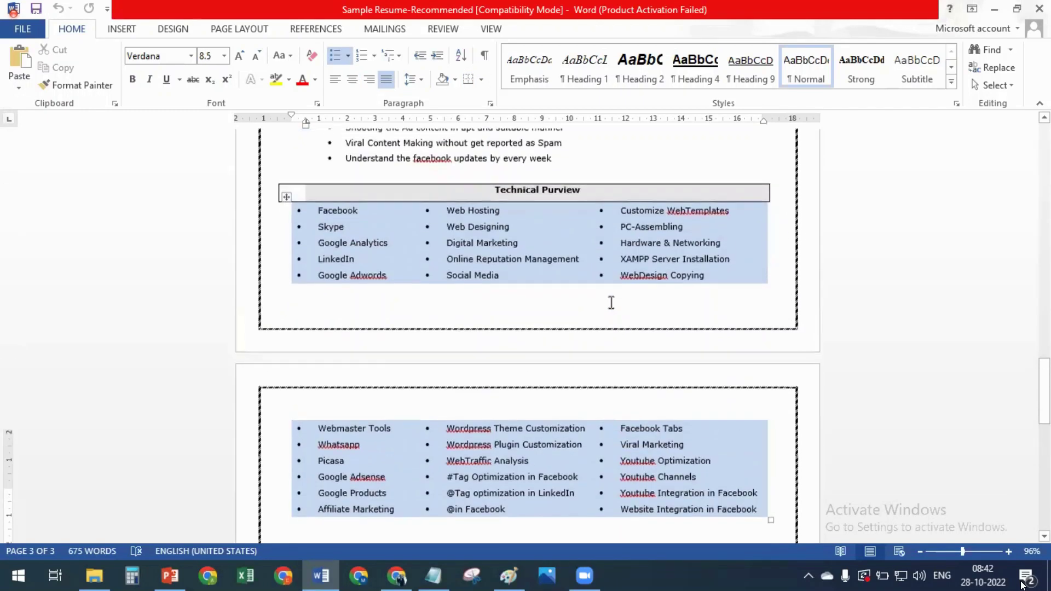
{"action": "scroll", "coordinate": [611, 303], "scroll_direction": "up", "scroll_amount": 20}
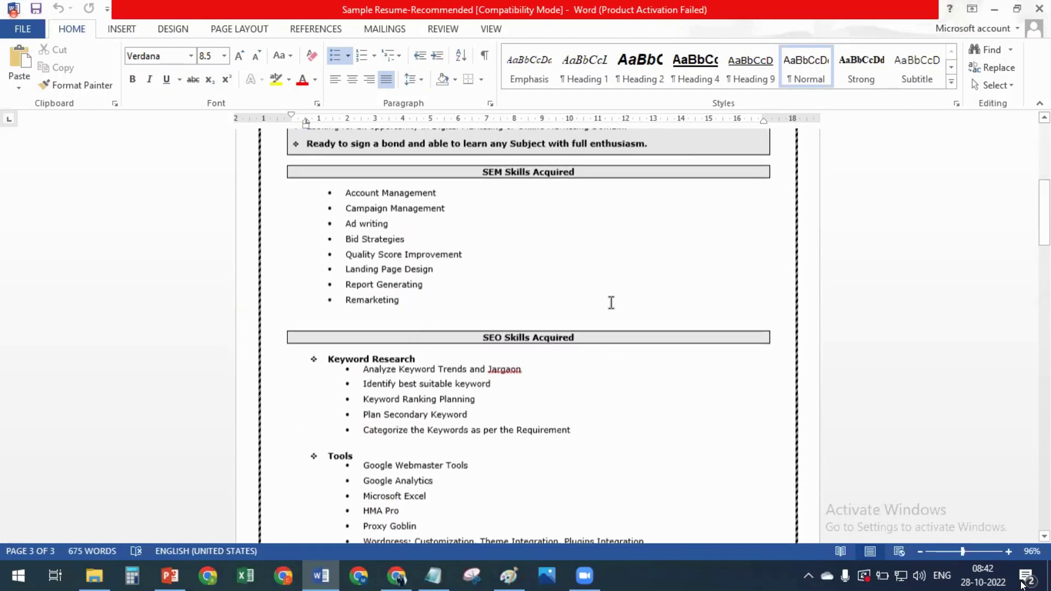
{"action": "left_click", "coordinate": [1038, 9]}
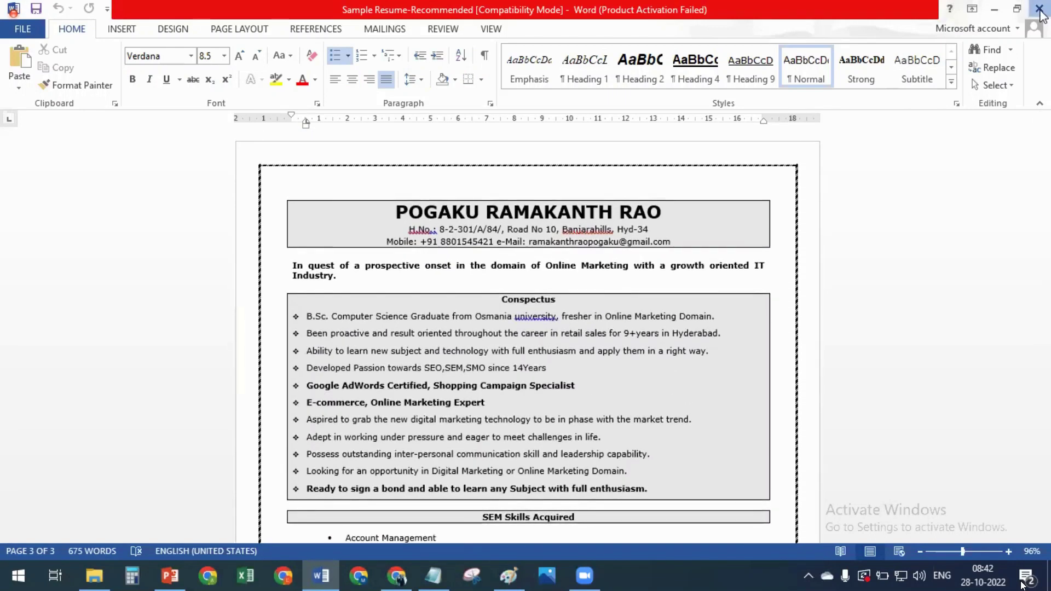
{"action": "left_click", "coordinate": [395, 317]}
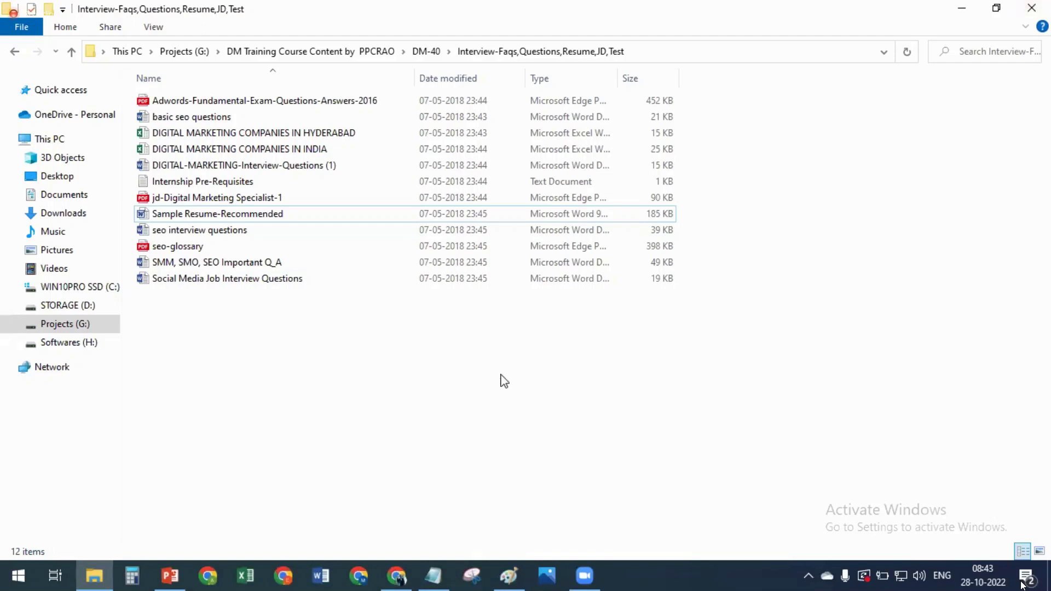
Go back up to the DM-40 folder and show the desktop
{"action": "left_click", "coordinate": [425, 51]}
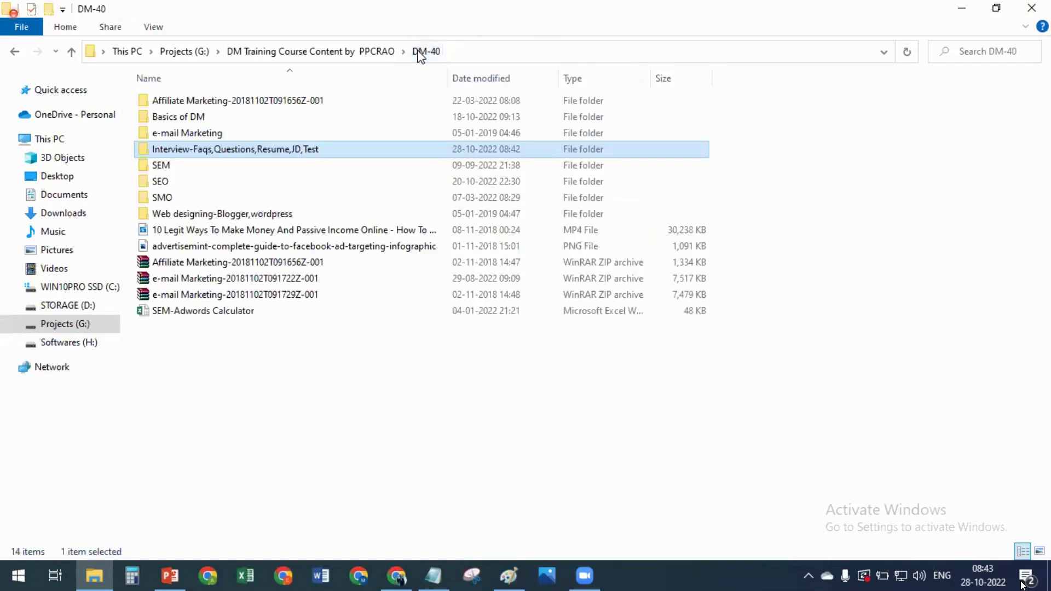
{"action": "left_click", "coordinate": [333, 401]}
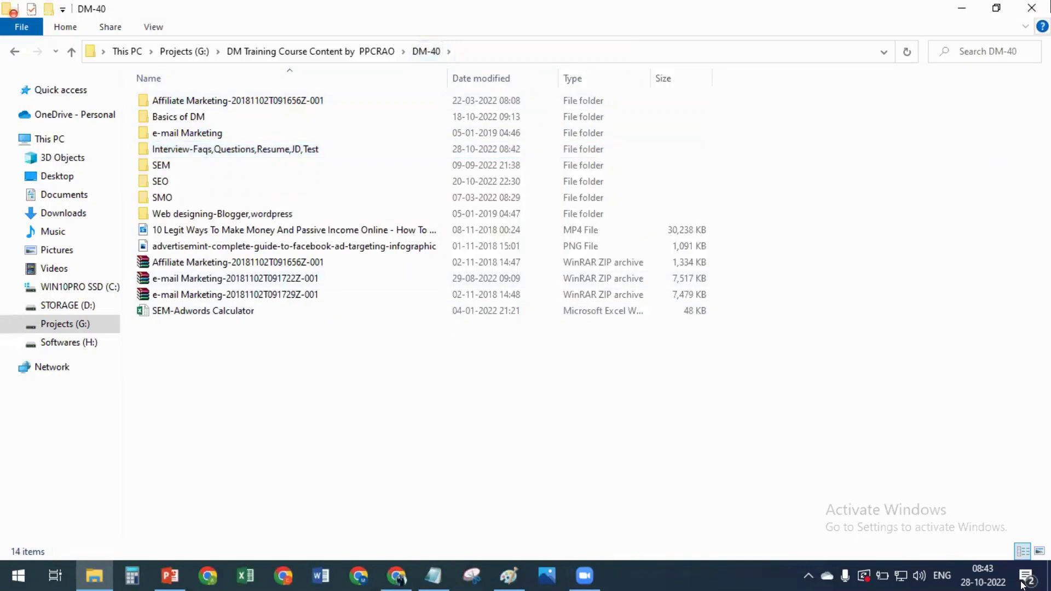
{"action": "key", "text": "super+d"}
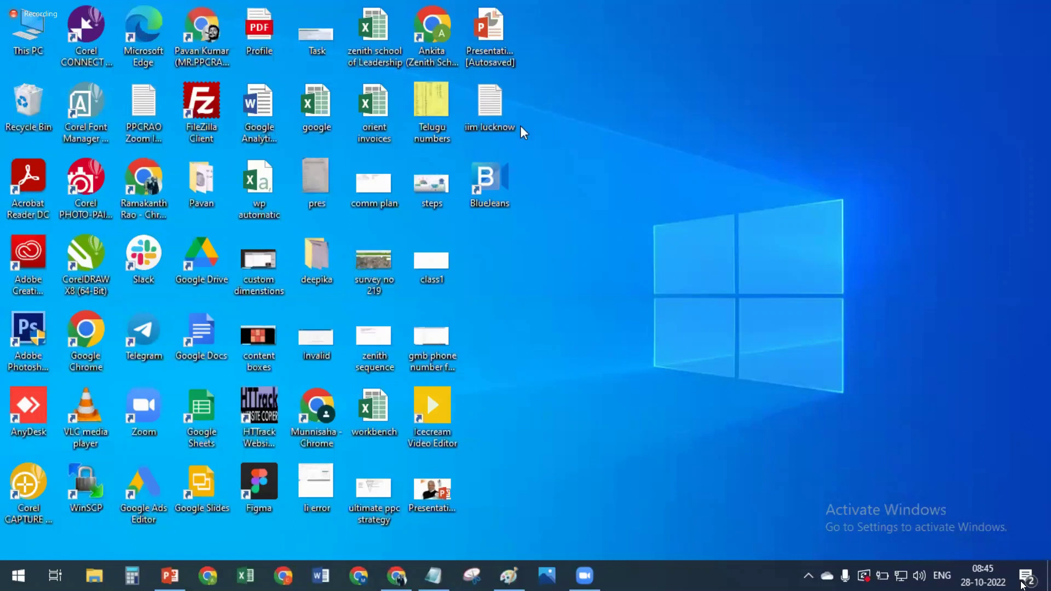
{"action": "right_click", "coordinate": [625, 94]}
{"action": "left_click", "coordinate": [684, 141]}
{"action": "right_click", "coordinate": [638, 69]}
{"action": "left_click", "coordinate": [668, 117]}
{"action": "right_click", "coordinate": [668, 119]}
{"action": "left_click", "coordinate": [704, 165]}
{"action": "right_click", "coordinate": [699, 124]}
{"action": "left_click", "coordinate": [705, 165]}
{"action": "right_click", "coordinate": [663, 105]}
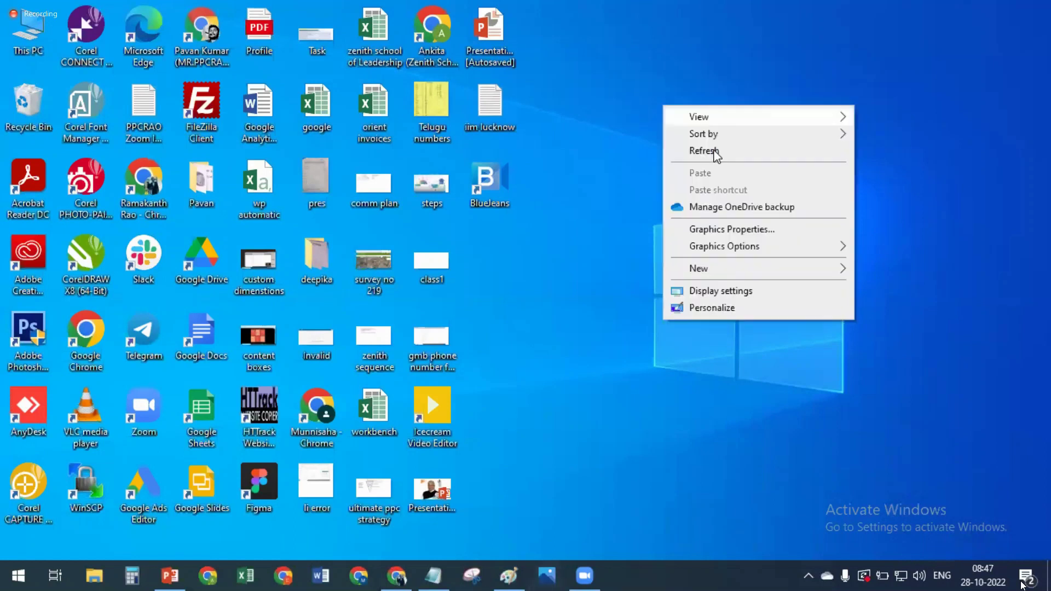
{"action": "left_click", "coordinate": [714, 153]}
{"action": "right_click", "coordinate": [651, 84]}
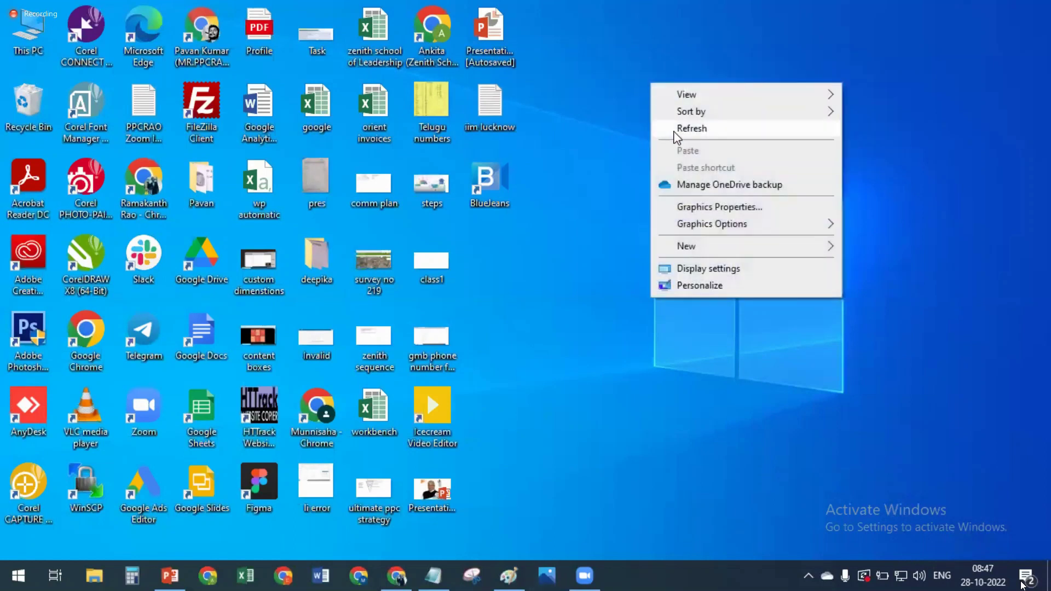
{"action": "left_click", "coordinate": [676, 129]}
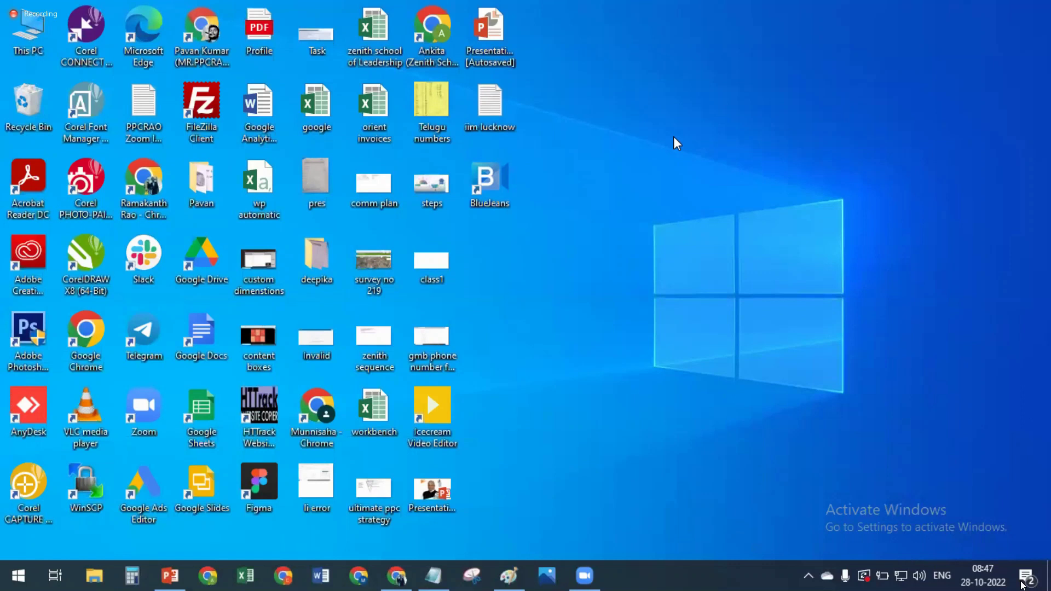
{"action": "right_click", "coordinate": [673, 137]}
{"action": "left_click", "coordinate": [717, 186]}
{"action": "right_click", "coordinate": [644, 71]}
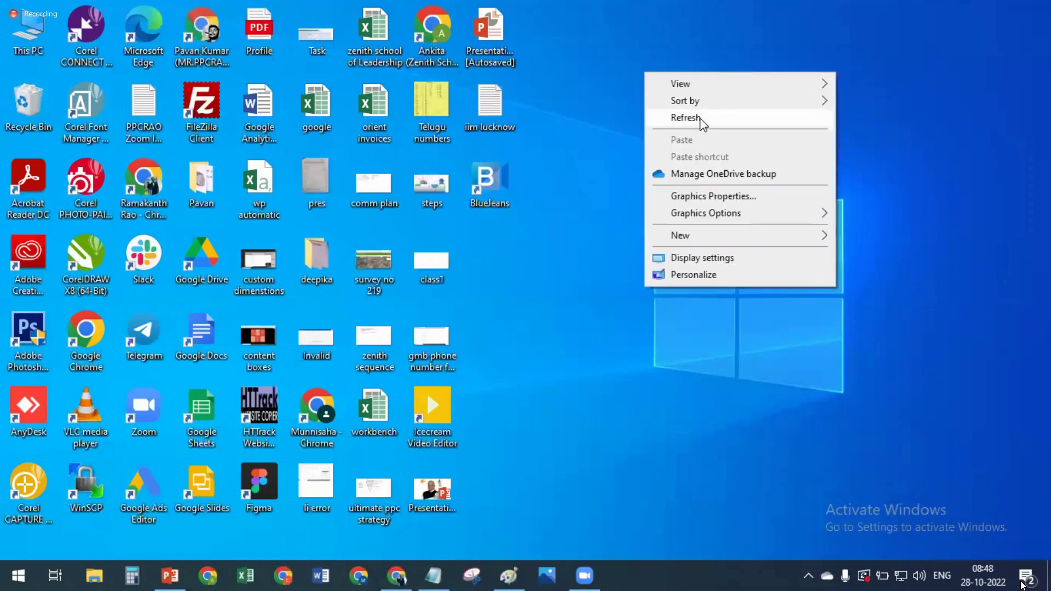
{"action": "right_click", "coordinate": [676, 38]}
{"action": "left_click", "coordinate": [737, 84]}
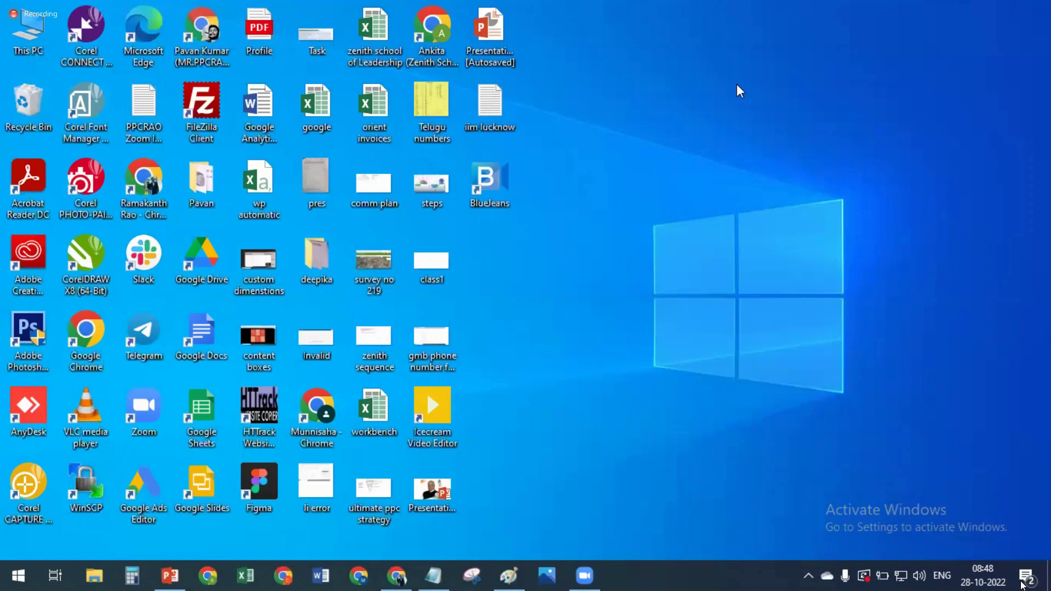
{"action": "right_click", "coordinate": [563, 70]}
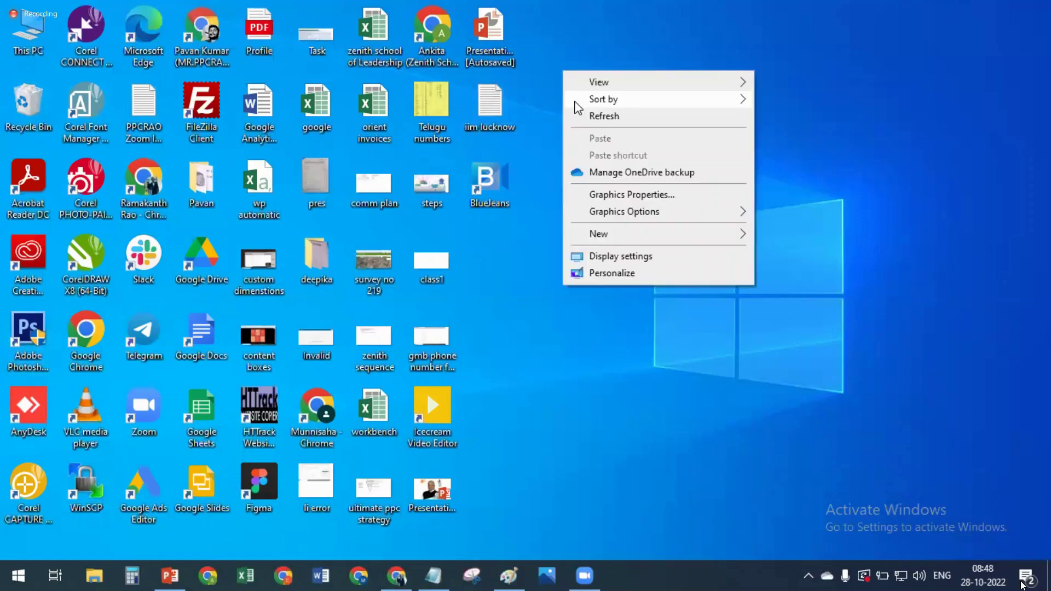
{"action": "right_click", "coordinate": [587, 45]}
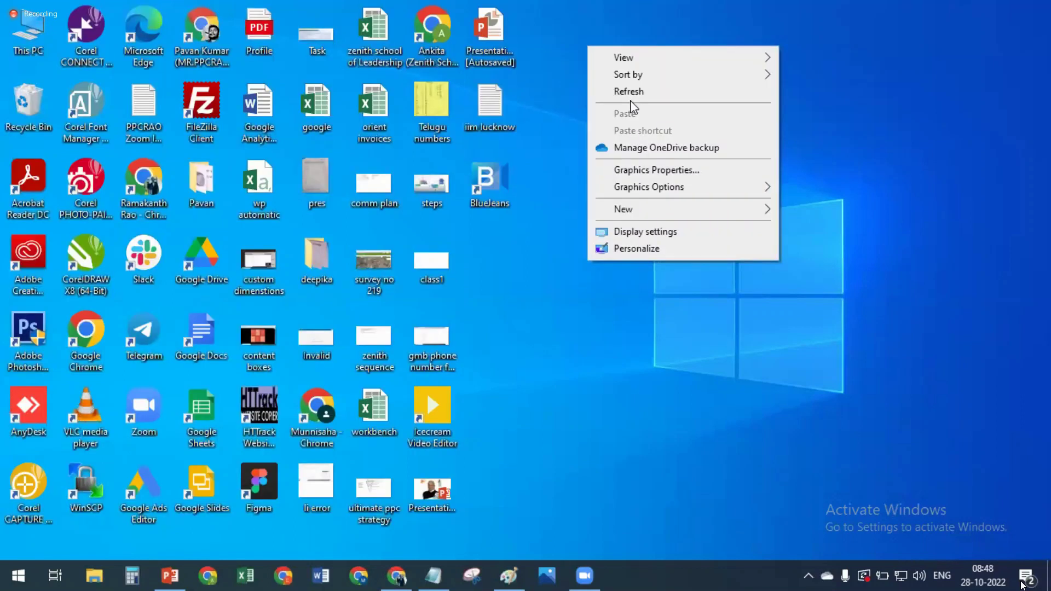
{"action": "left_click", "coordinate": [633, 93]}
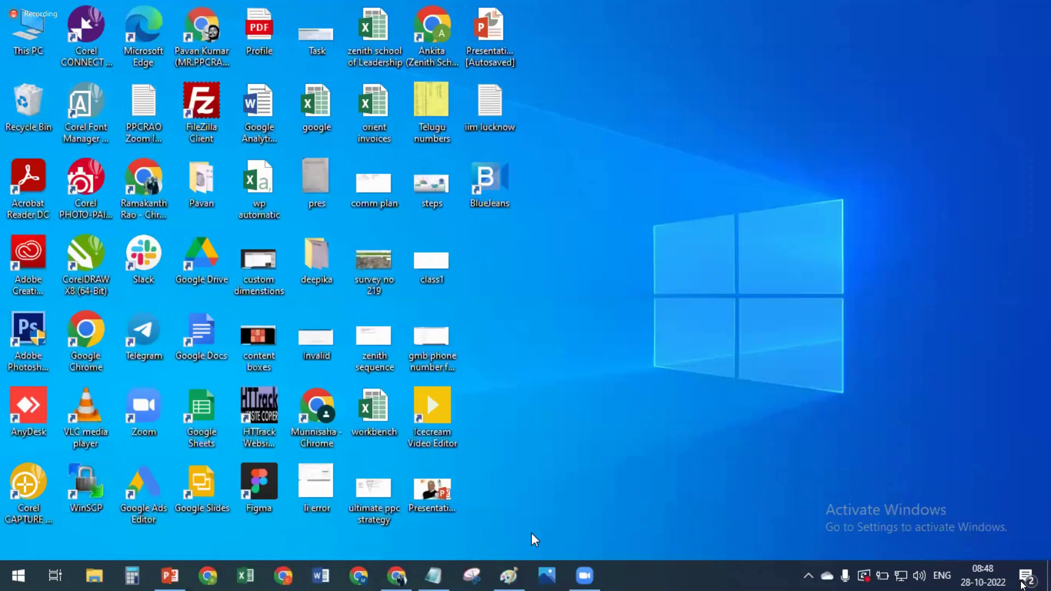
{"action": "right_click", "coordinate": [598, 125]}
{"action": "left_click", "coordinate": [651, 170]}
{"action": "right_click", "coordinate": [652, 168]}
{"action": "left_click", "coordinate": [672, 219]}
{"action": "right_click", "coordinate": [654, 164]}
{"action": "left_click", "coordinate": [691, 208]}
{"action": "right_click", "coordinate": [670, 170]}
{"action": "left_click", "coordinate": [691, 216]}
{"action": "right_click", "coordinate": [646, 187]}
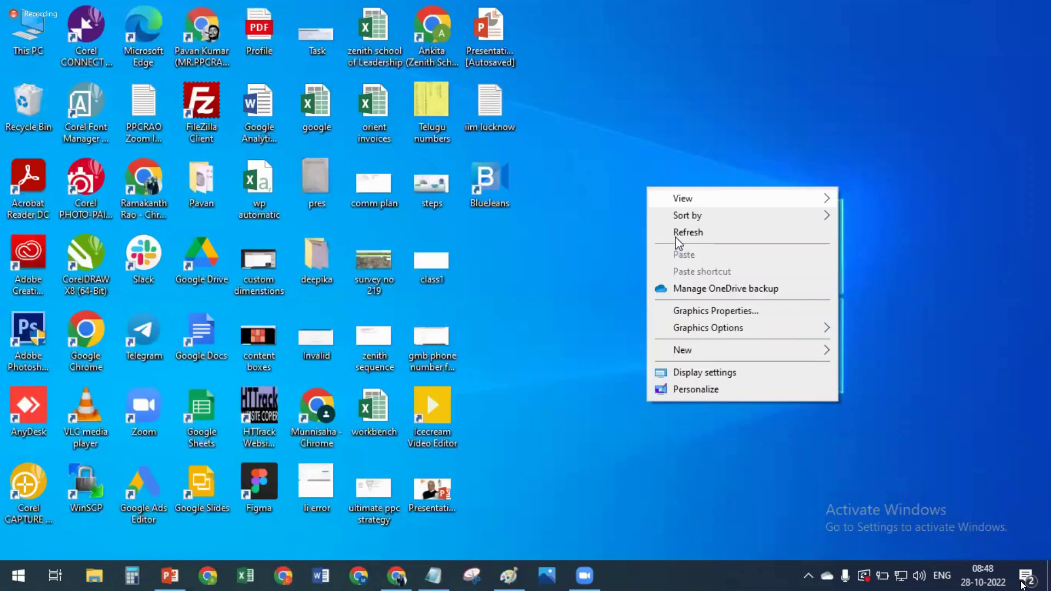
{"action": "left_click", "coordinate": [676, 236]}
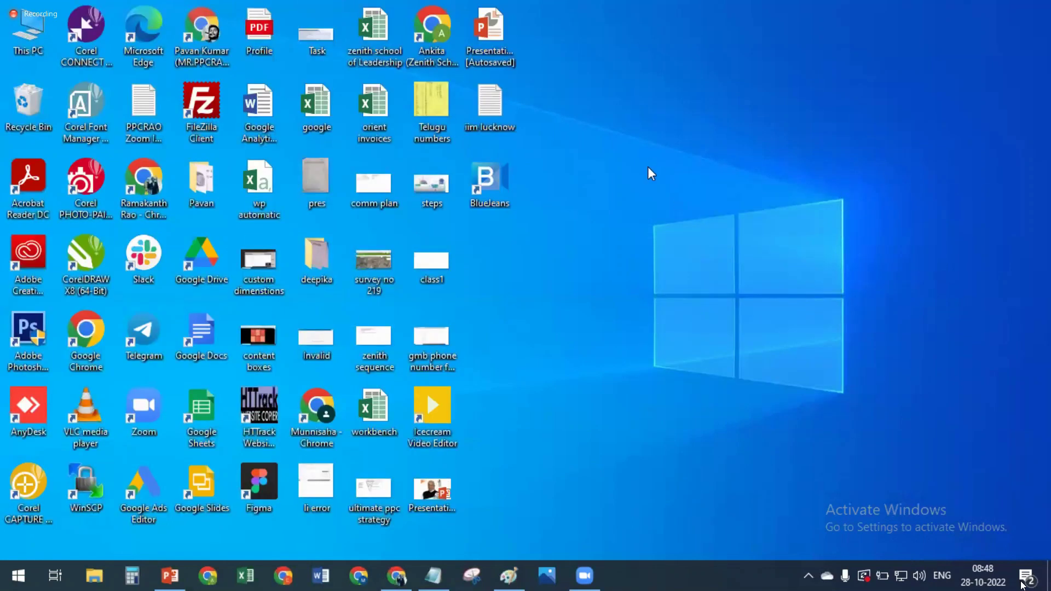
{"action": "right_click", "coordinate": [656, 148]}
{"action": "left_click", "coordinate": [688, 196]}
{"action": "right_click", "coordinate": [647, 185]}
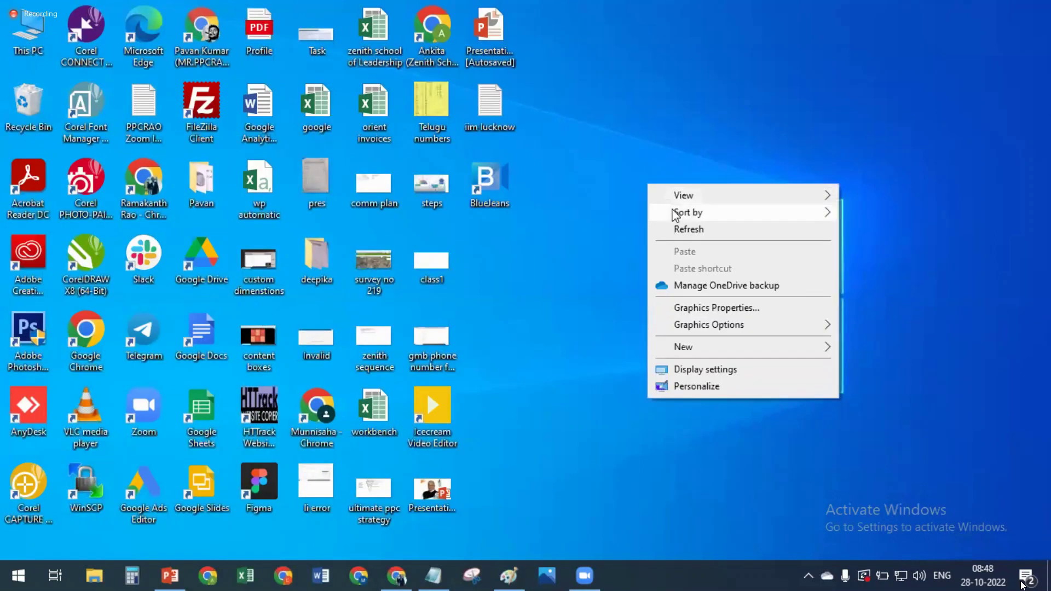
{"action": "left_click", "coordinate": [680, 235]}
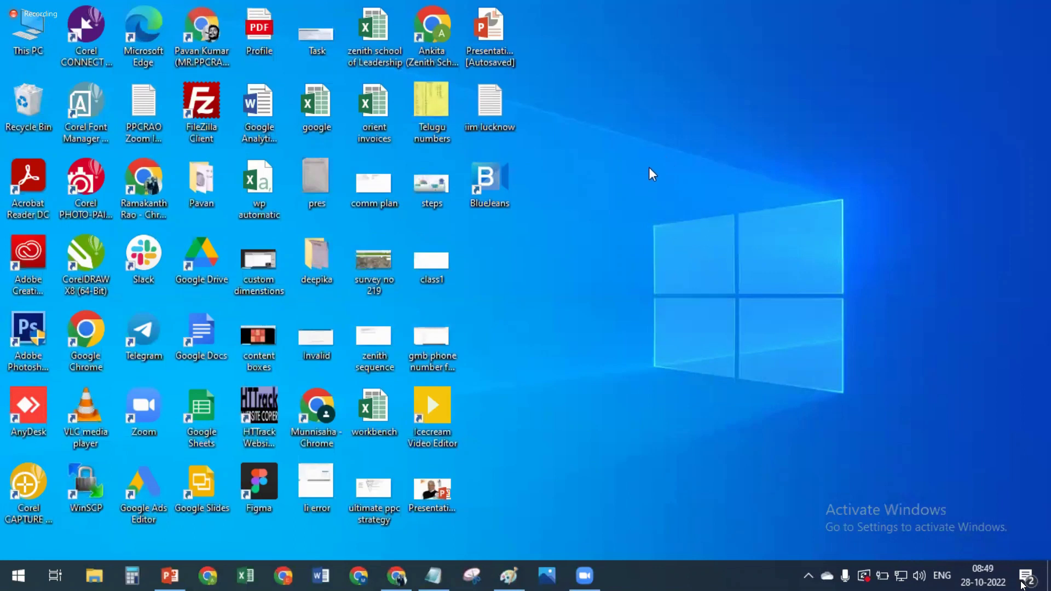
{"action": "right_click", "coordinate": [650, 167]}
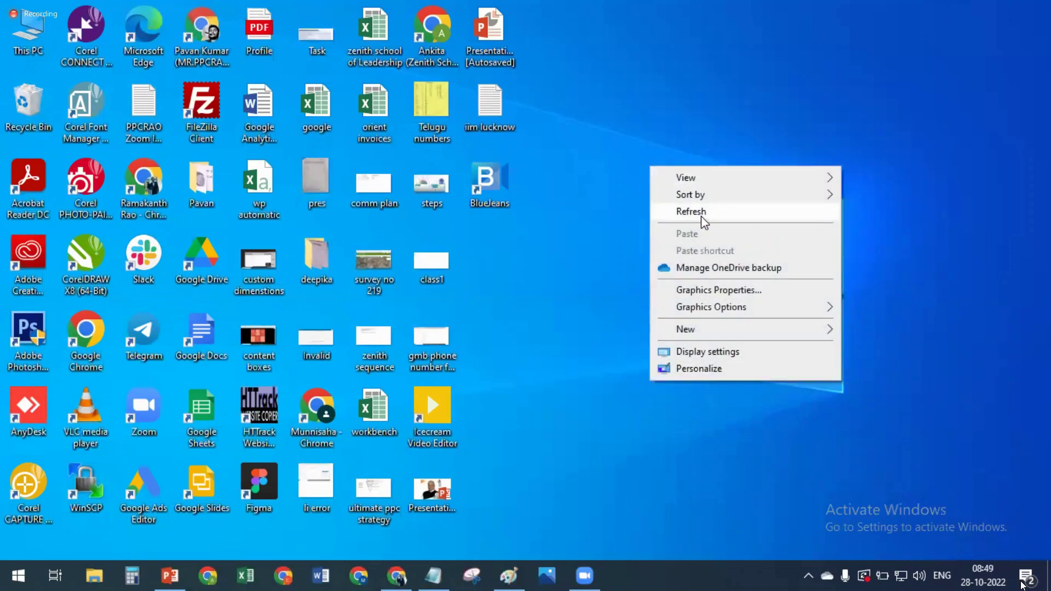
{"action": "left_click", "coordinate": [701, 218]}
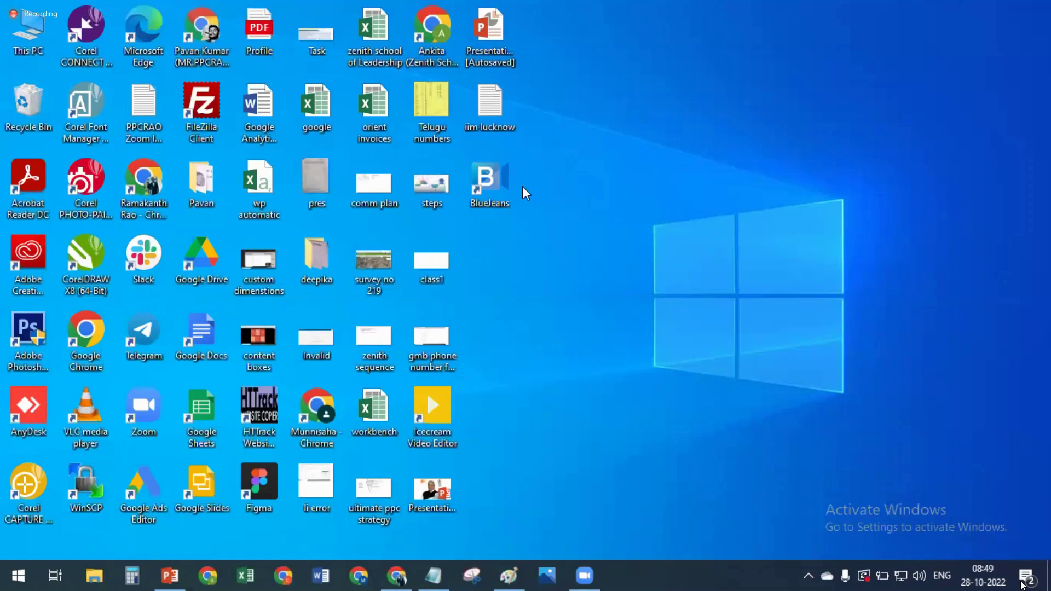
{"action": "right_click", "coordinate": [648, 168]}
{"action": "left_click", "coordinate": [679, 214]}
{"action": "right_click", "coordinate": [647, 154]}
{"action": "left_click", "coordinate": [665, 200]}
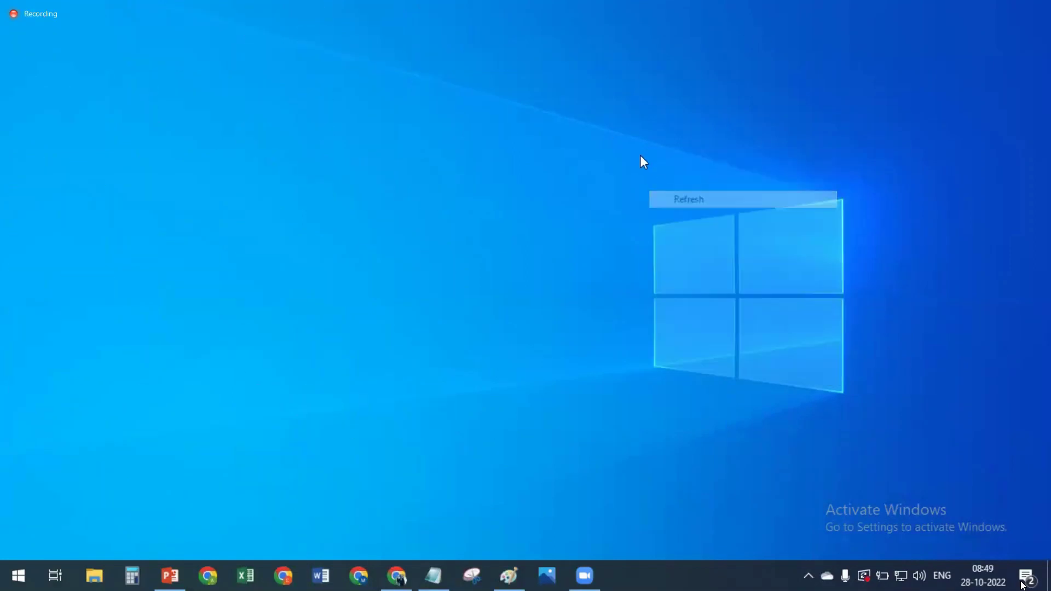
{"action": "right_click", "coordinate": [649, 143]}
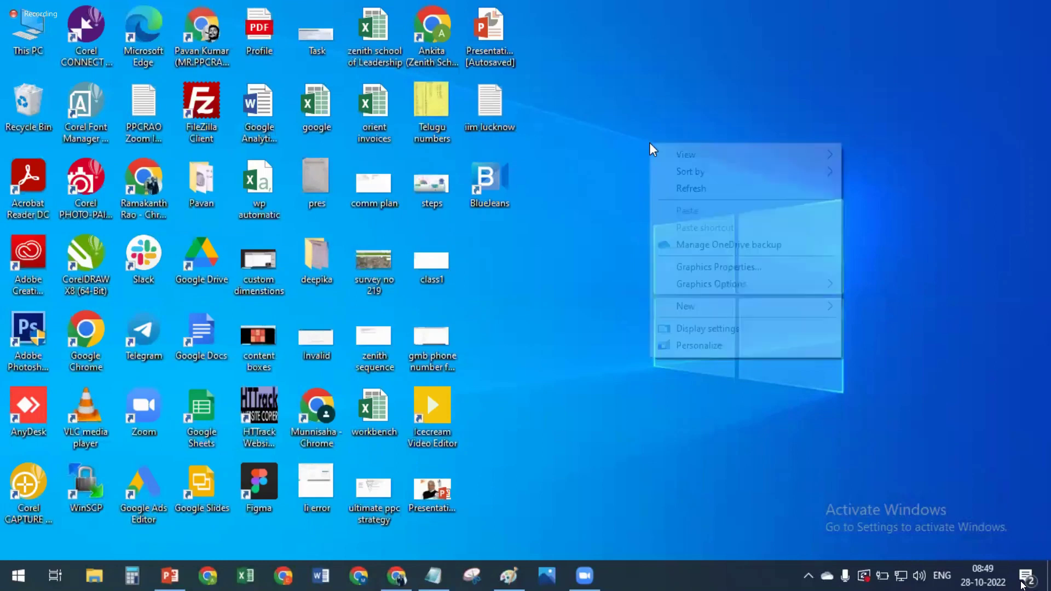
{"action": "left_click", "coordinate": [657, 189]}
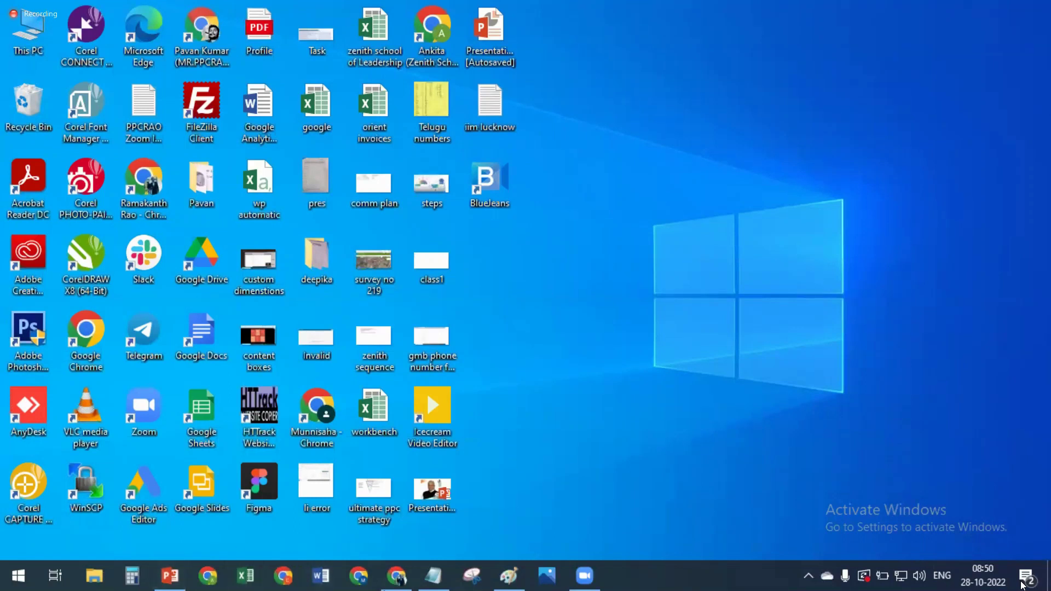
Switch to the Chrome window with the WordPress pages and open ppcrao.in in a new tab
{"action": "mouse_move", "coordinate": [409, 584]}
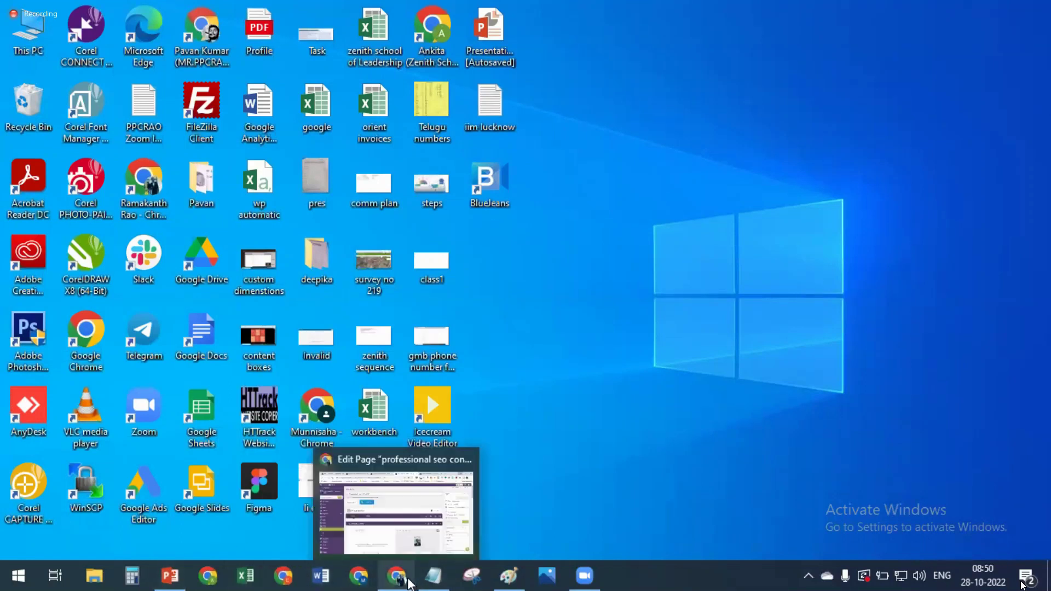
{"action": "left_click", "coordinate": [423, 525]}
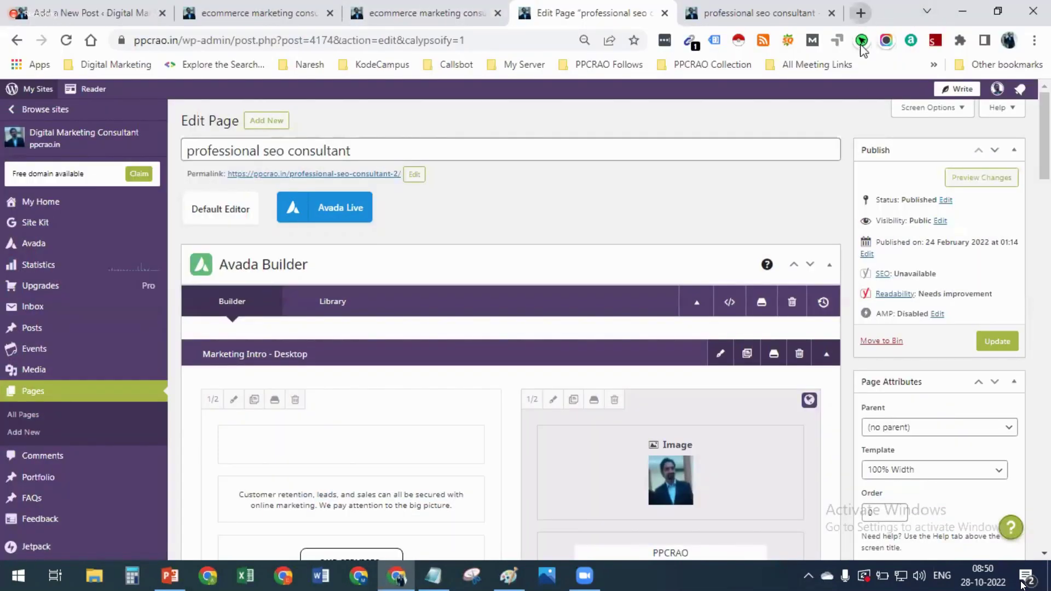
{"action": "left_click", "coordinate": [860, 13]}
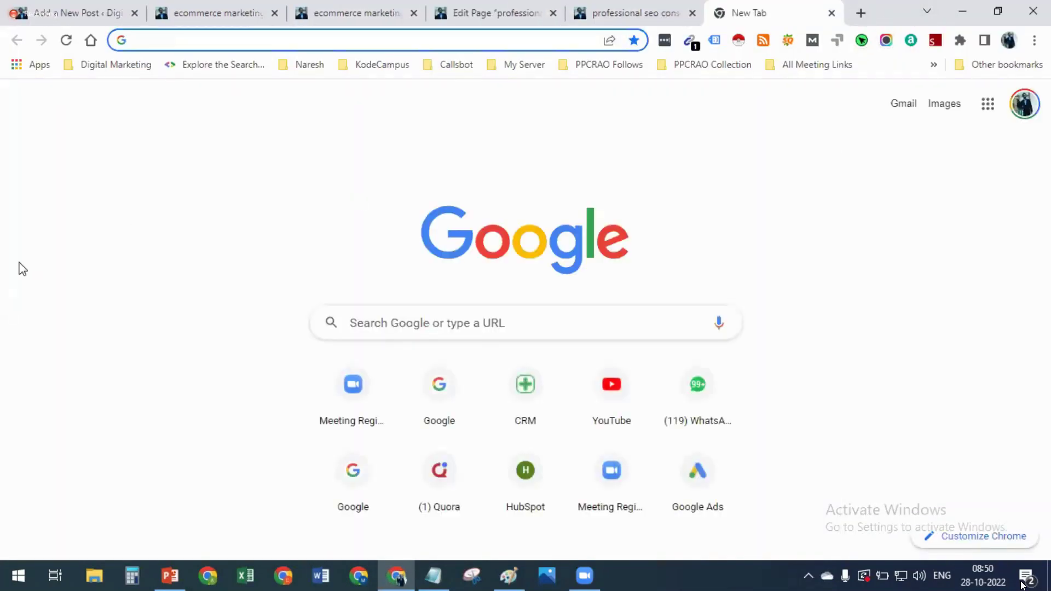
{"action": "type", "text": "ppcrao.in"}
{"action": "key", "text": "Return"}
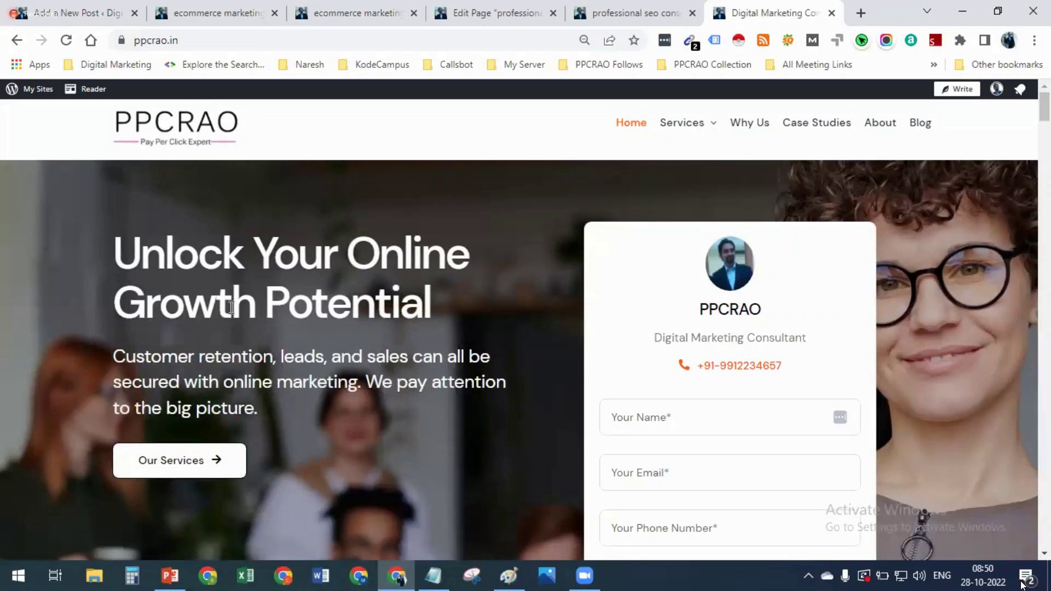
Examine the ppcrao.in home page's service, training and brand sections, and return to its beginning
{"action": "scroll", "coordinate": [231, 307], "scroll_direction": "down", "scroll_amount": 7}
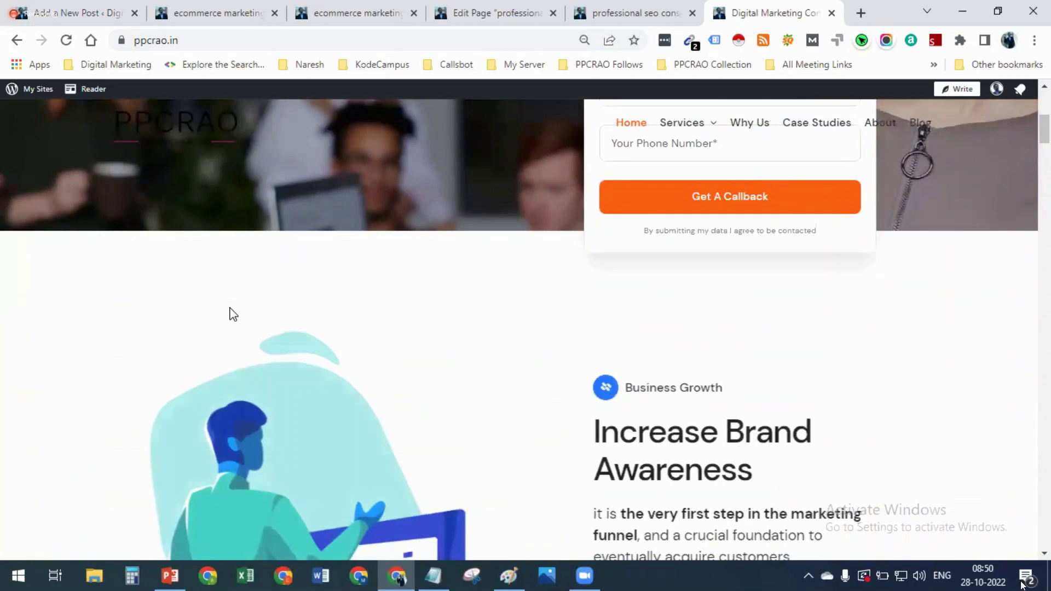
{"action": "scroll", "coordinate": [231, 308], "scroll_direction": "down", "scroll_amount": 20}
{"action": "scroll", "coordinate": [230, 309], "scroll_direction": "down", "scroll_amount": 5}
{"action": "scroll", "coordinate": [237, 310], "scroll_direction": "up", "scroll_amount": 5}
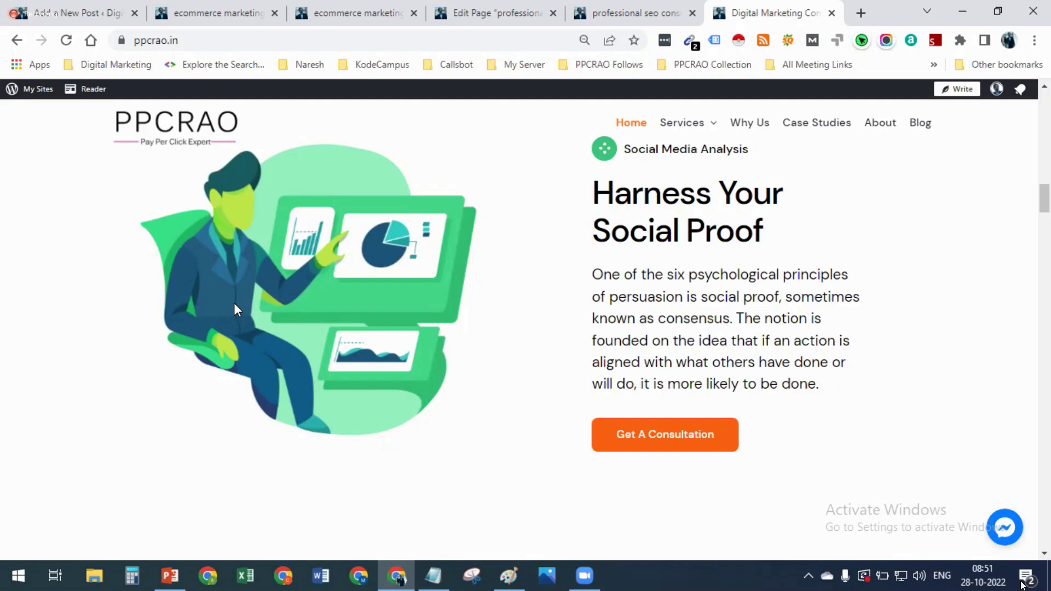
{"action": "scroll", "coordinate": [649, 234], "scroll_direction": "up", "scroll_amount": 2}
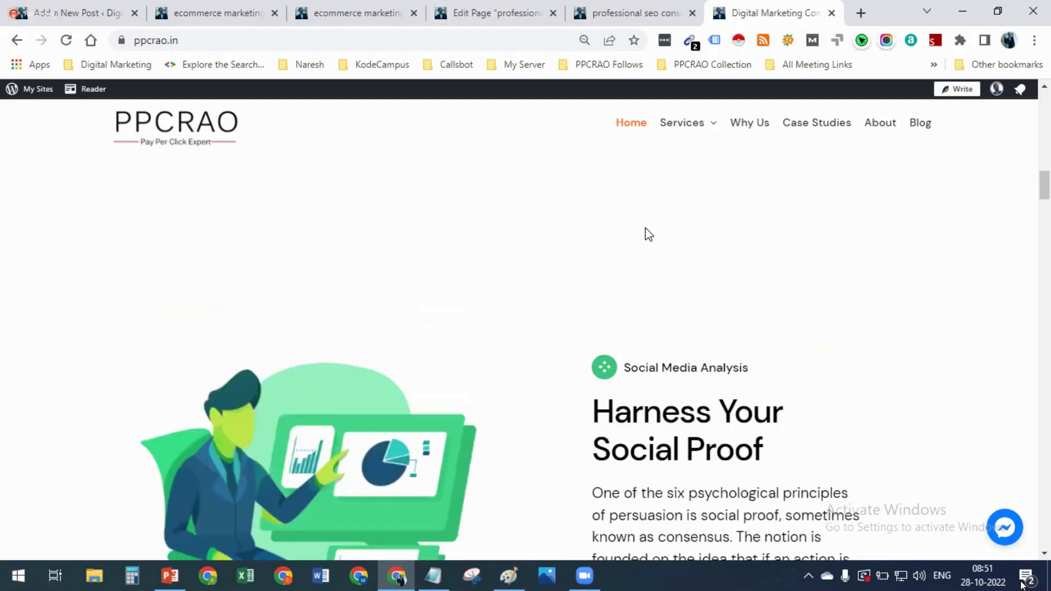
{"action": "scroll", "coordinate": [649, 235], "scroll_direction": "up", "scroll_amount": 6}
{"action": "scroll", "coordinate": [649, 234], "scroll_direction": "down", "scroll_amount": 4}
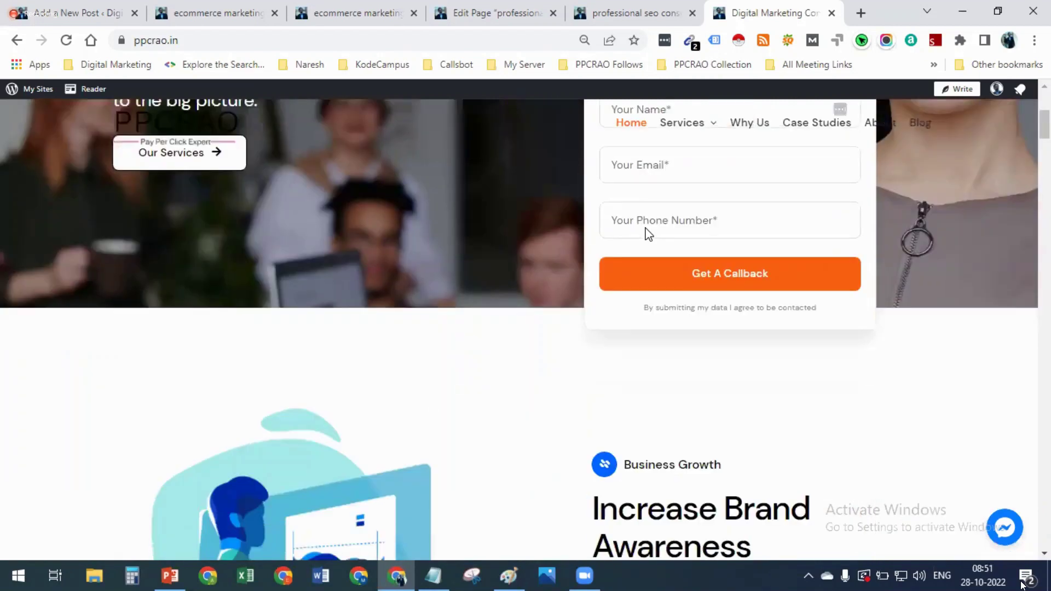
{"action": "scroll", "coordinate": [649, 235], "scroll_direction": "down", "scroll_amount": 20}
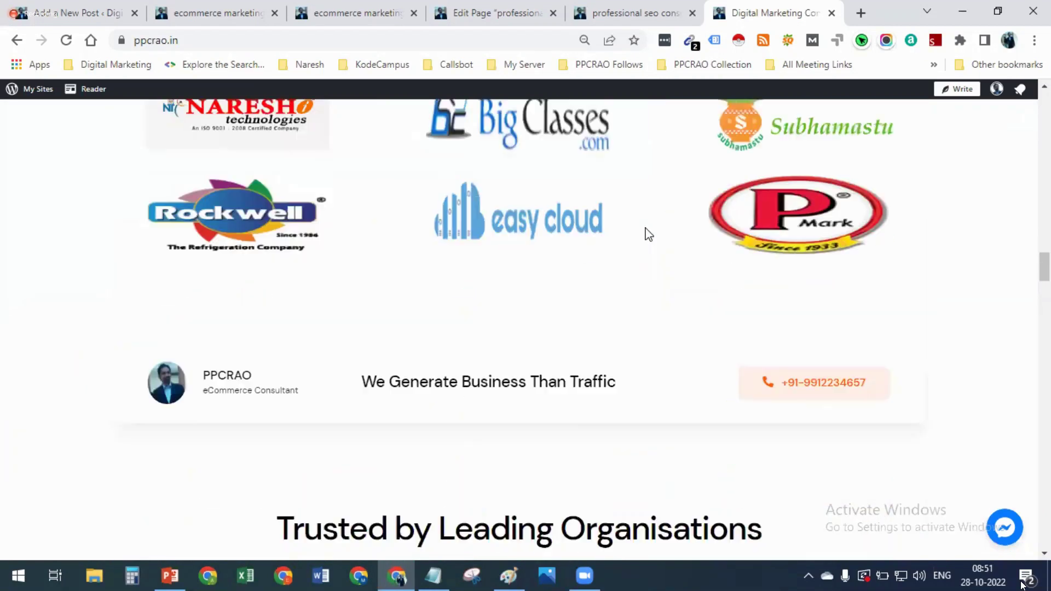
{"action": "scroll", "coordinate": [649, 234], "scroll_direction": "up", "scroll_amount": 5}
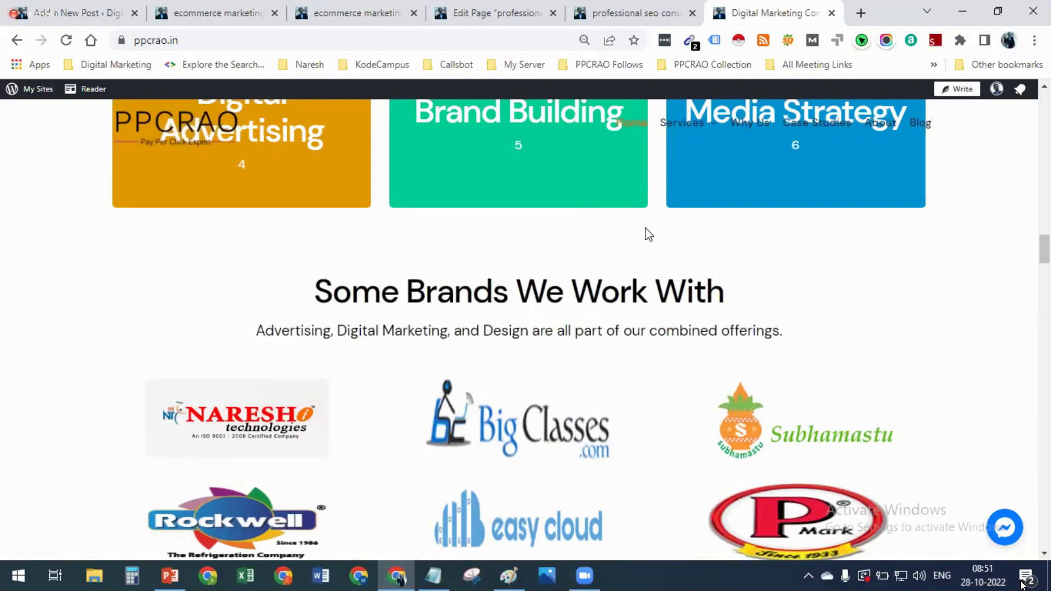
{"action": "scroll", "coordinate": [649, 234], "scroll_direction": "up", "scroll_amount": 15}
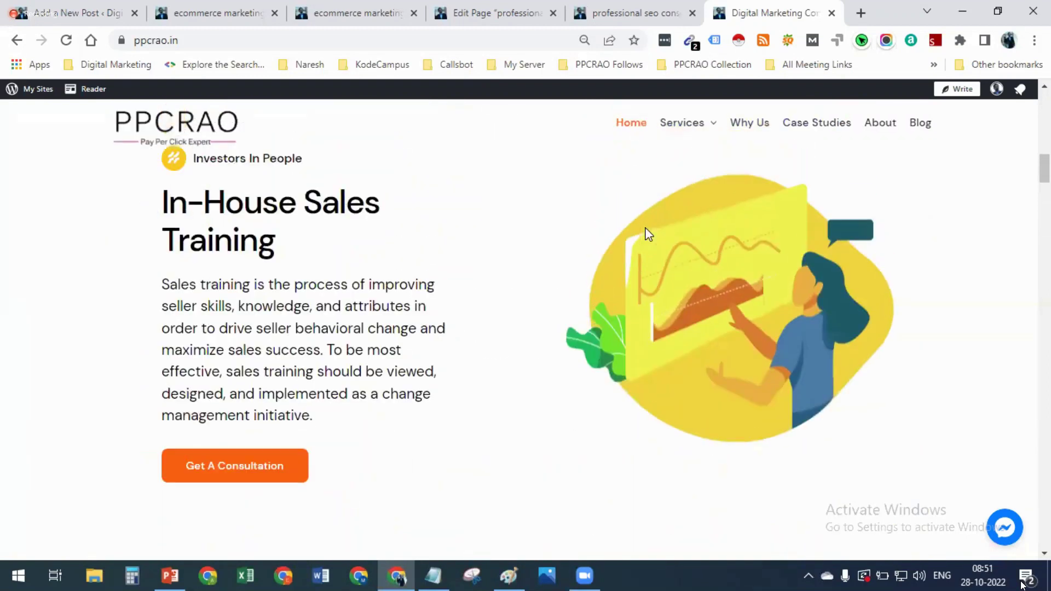
{"action": "scroll", "coordinate": [649, 234], "scroll_direction": "up", "scroll_amount": 10}
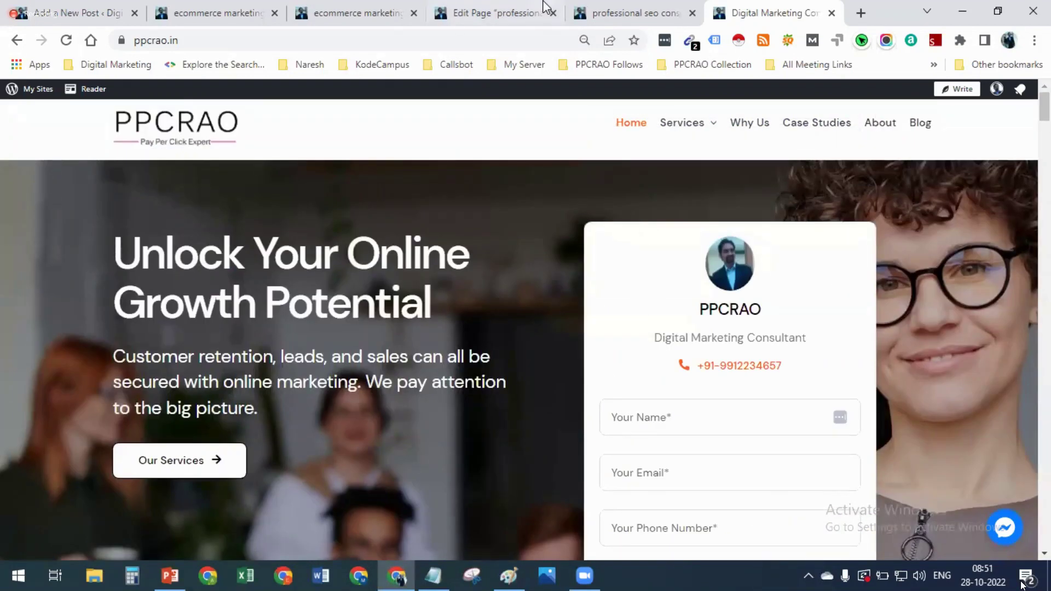
Close every browser tab except the ppcrao.in home page, and show the desktop
{"action": "left_click", "coordinate": [612, 12]}
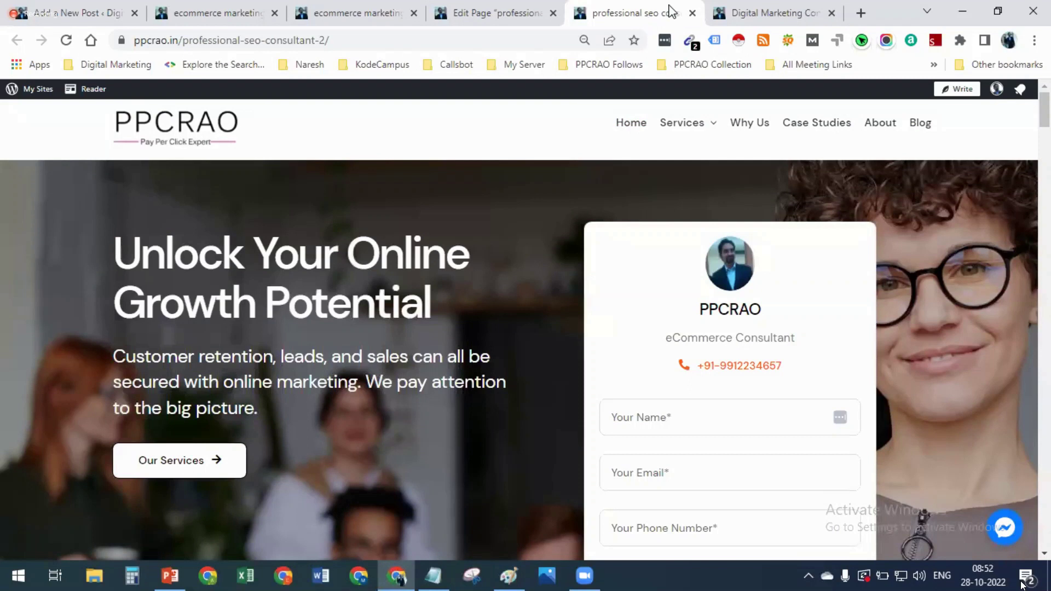
{"action": "left_click", "coordinate": [730, 17]}
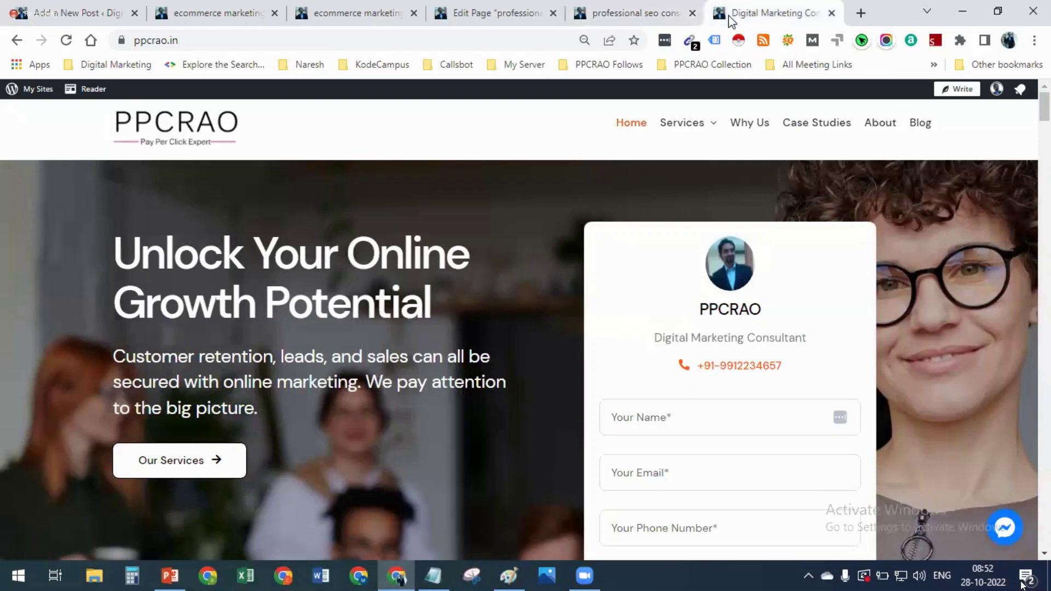
{"action": "left_click", "coordinate": [693, 14]}
{"action": "left_click", "coordinate": [554, 15]}
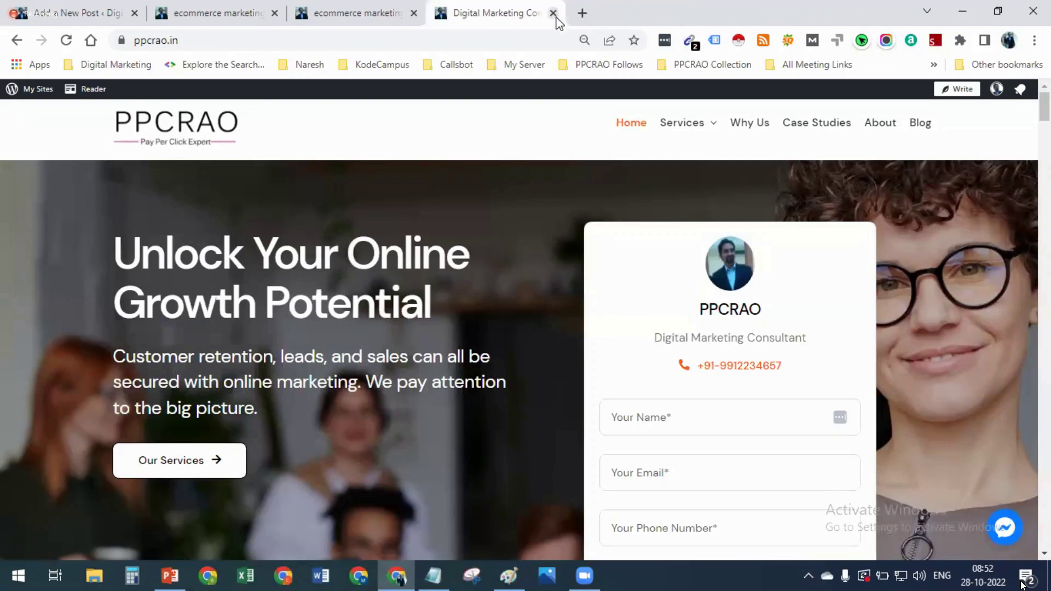
{"action": "left_click", "coordinate": [414, 13]}
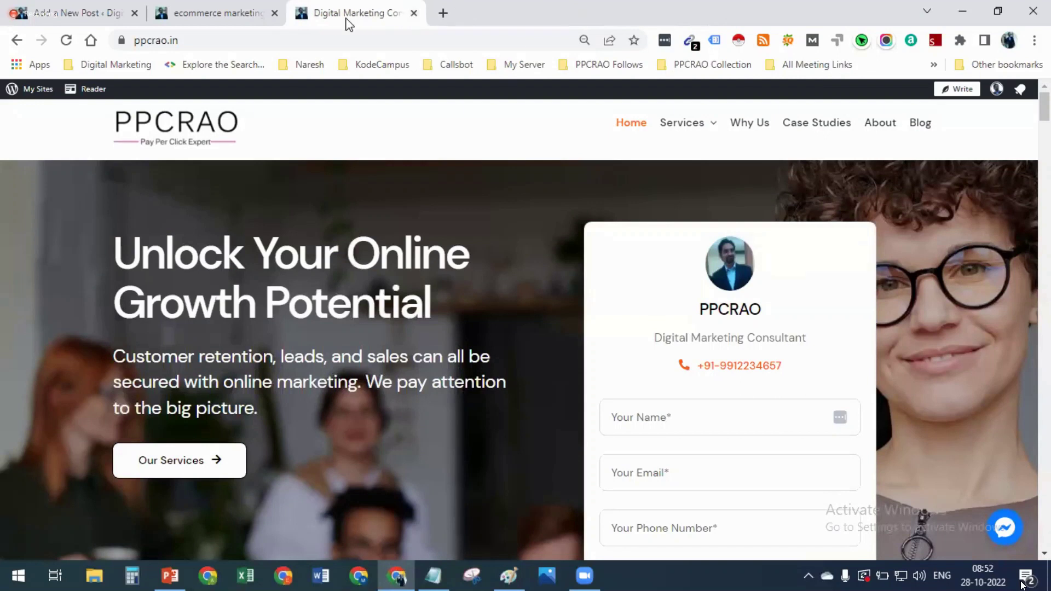
{"action": "left_click", "coordinate": [274, 13]}
{"action": "scroll", "coordinate": [434, 167], "scroll_direction": "down", "scroll_amount": 4}
{"action": "scroll", "coordinate": [435, 170], "scroll_direction": "up", "scroll_amount": 4}
{"action": "left_click", "coordinate": [179, 13]}
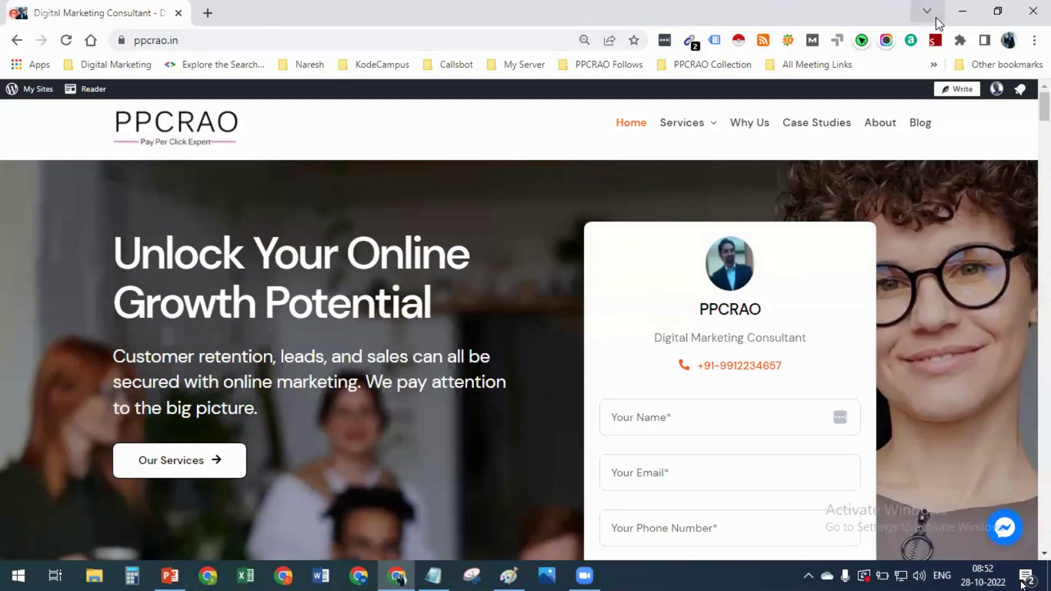
{"action": "key", "text": "super+d"}
{"action": "right_click", "coordinate": [704, 88]}
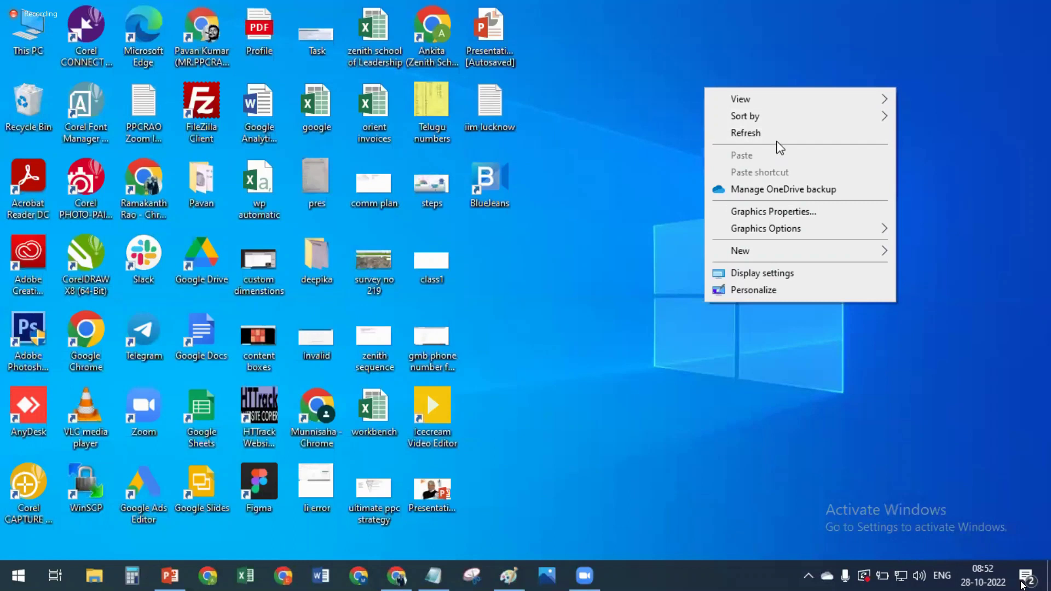
{"action": "left_click", "coordinate": [717, 134]}
{"action": "right_click", "coordinate": [745, 109]}
{"action": "left_click", "coordinate": [798, 156]}
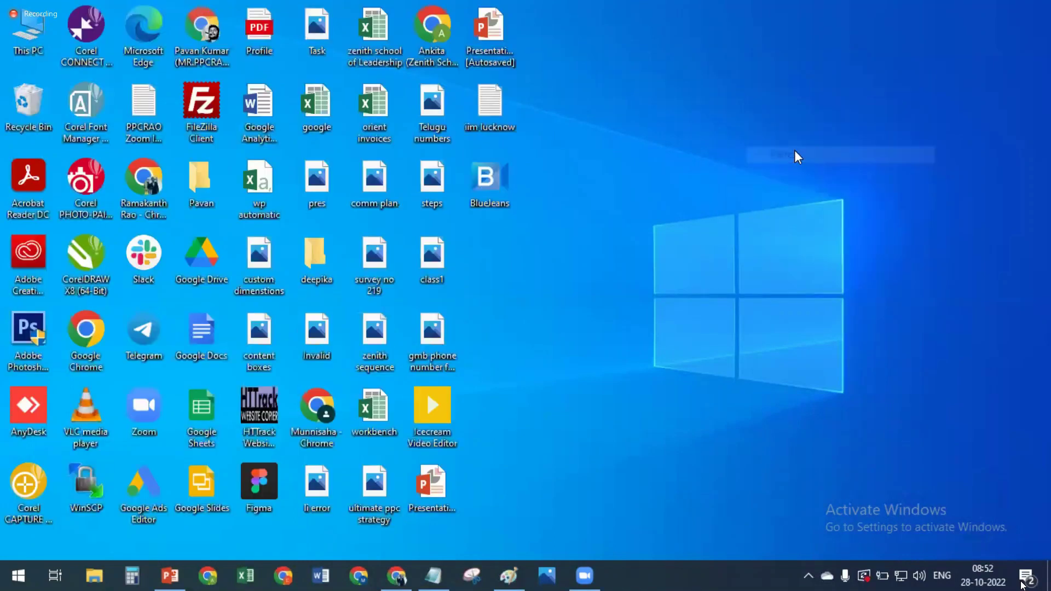
{"action": "right_click", "coordinate": [795, 151]}
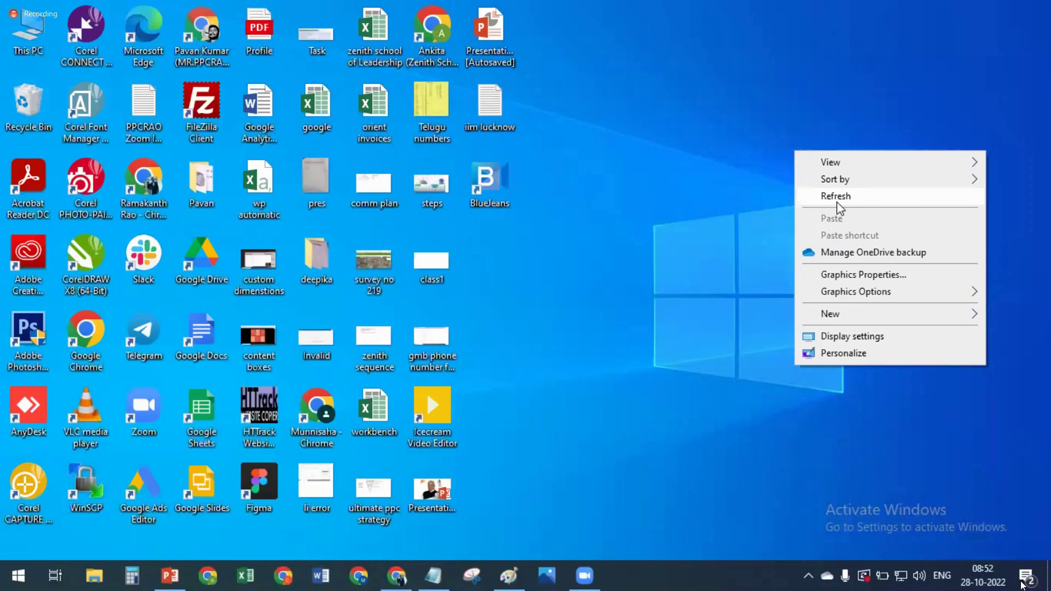
{"action": "left_click", "coordinate": [839, 197]}
{"action": "right_click", "coordinate": [781, 54]}
{"action": "left_click", "coordinate": [836, 97]}
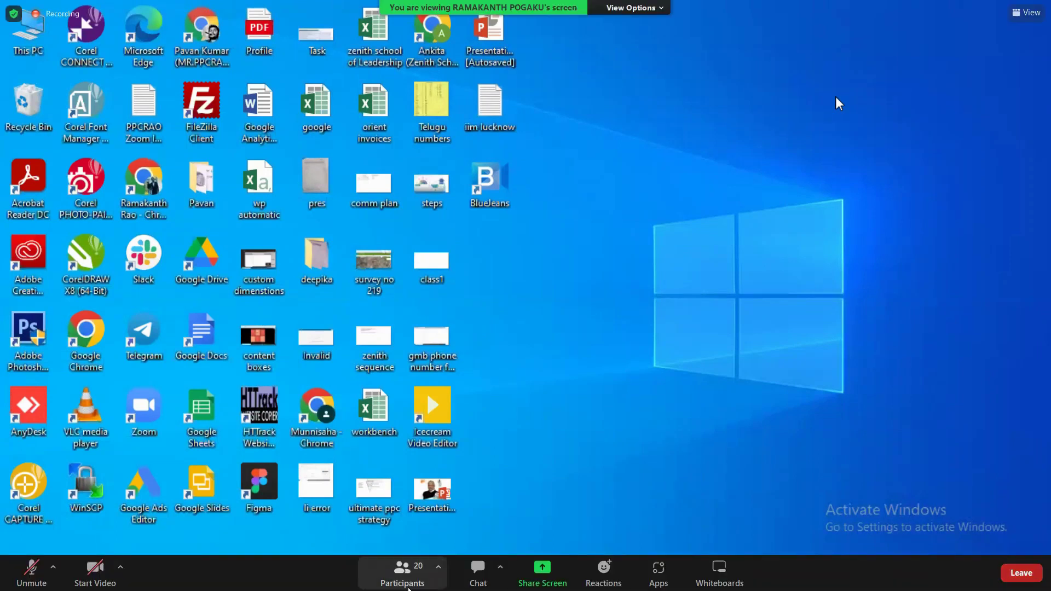
View the Zoom meeting chat, close it and open the participants list
{"action": "left_click", "coordinate": [478, 571]}
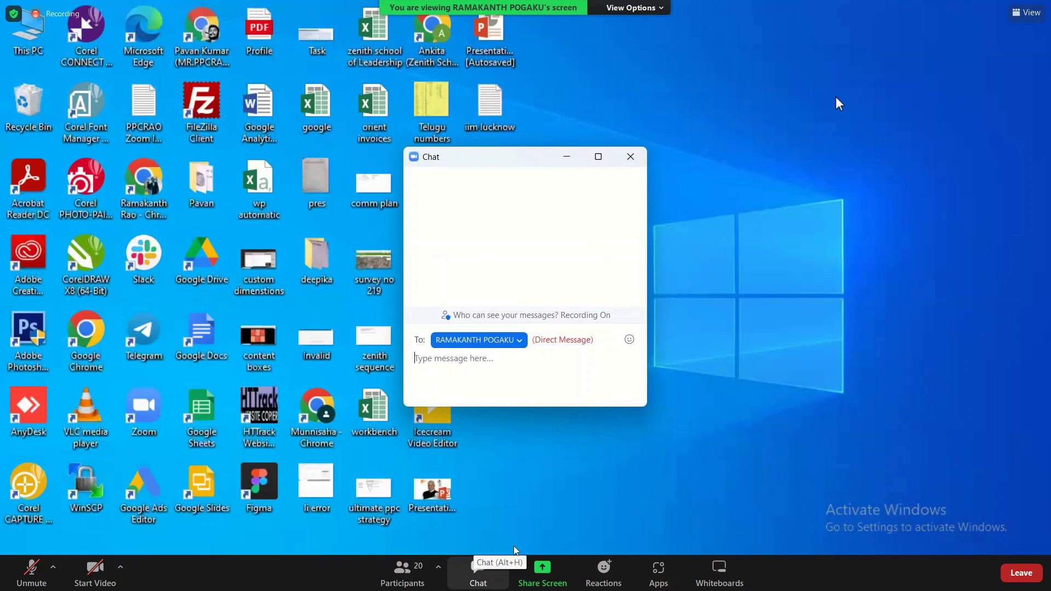
{"action": "left_click", "coordinate": [630, 157]}
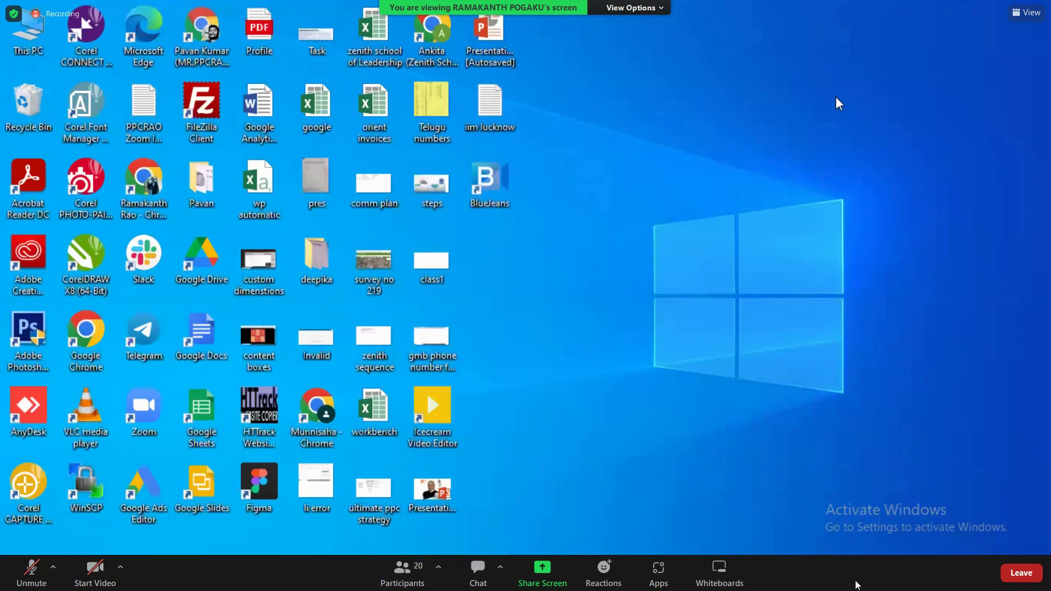
{"action": "left_click", "coordinate": [403, 572]}
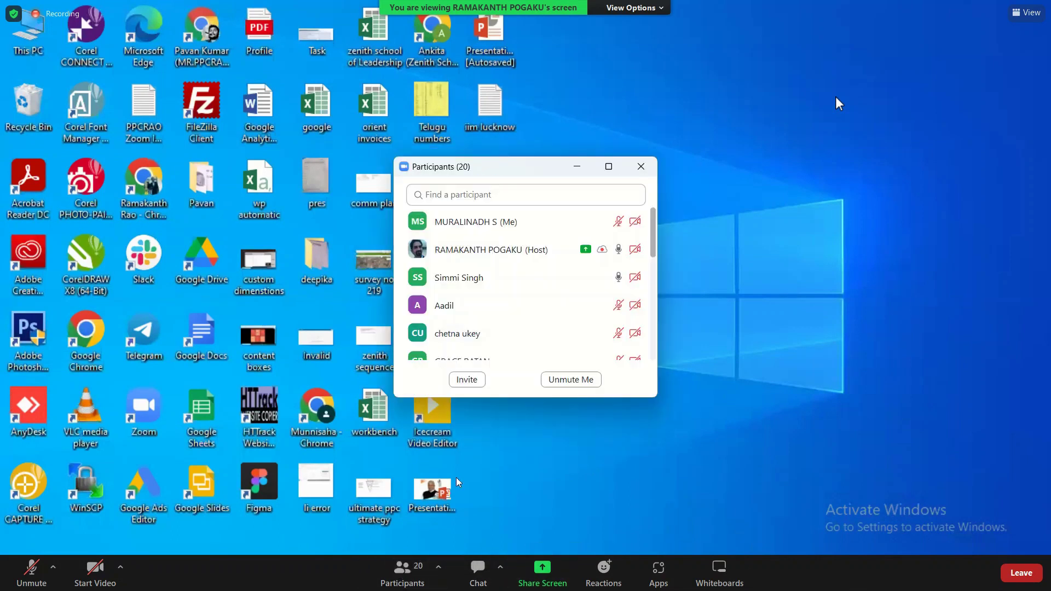
Reopen the Zoom participants list, move it aside and lengthen it to look through all attendees, and close it
{"action": "left_click", "coordinate": [640, 166]}
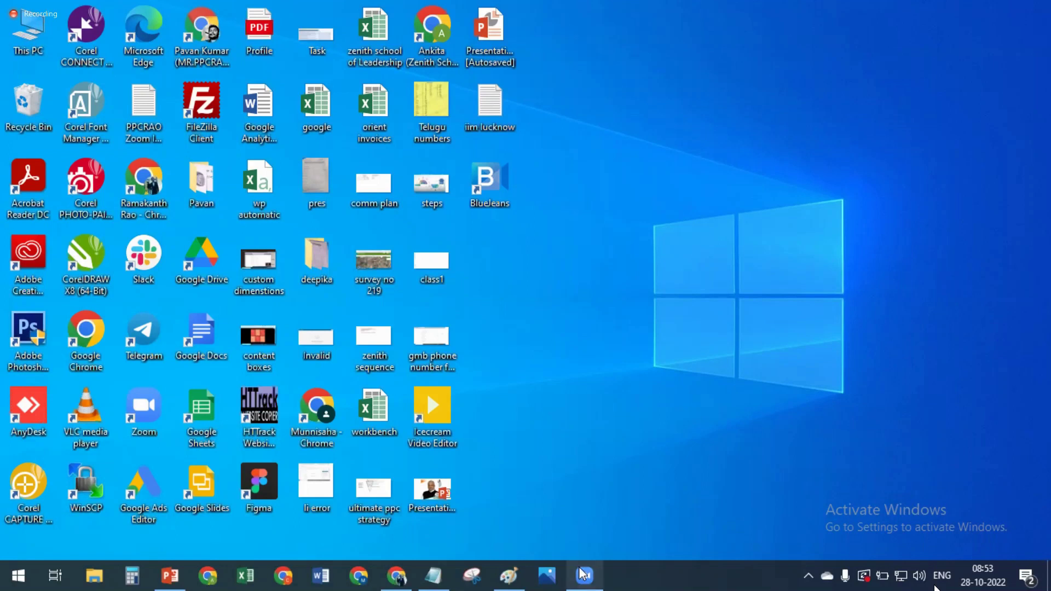
{"action": "mouse_move", "coordinate": [583, 573]}
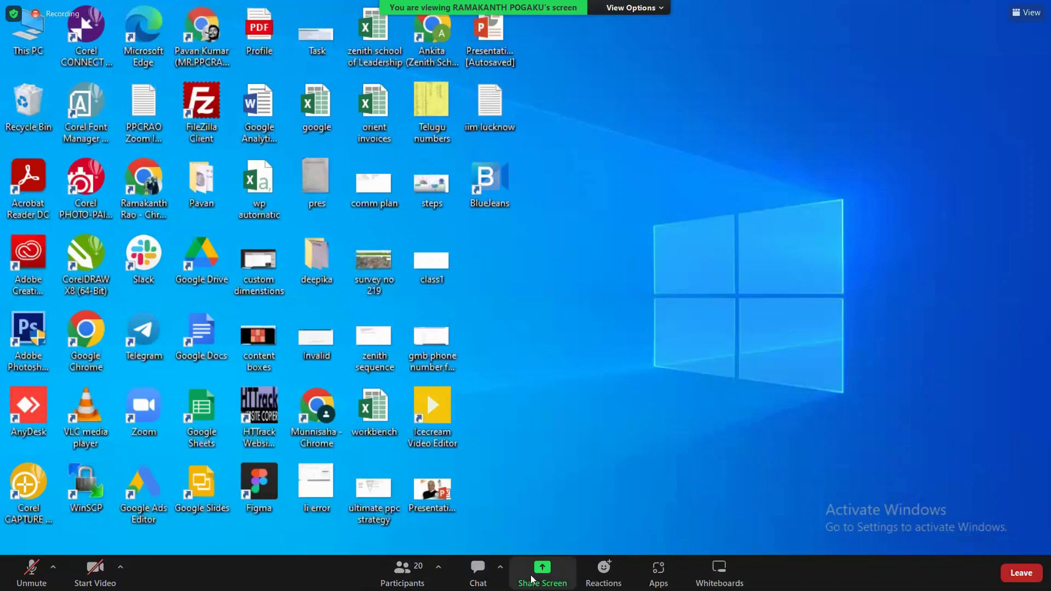
{"action": "left_click", "coordinate": [405, 575]}
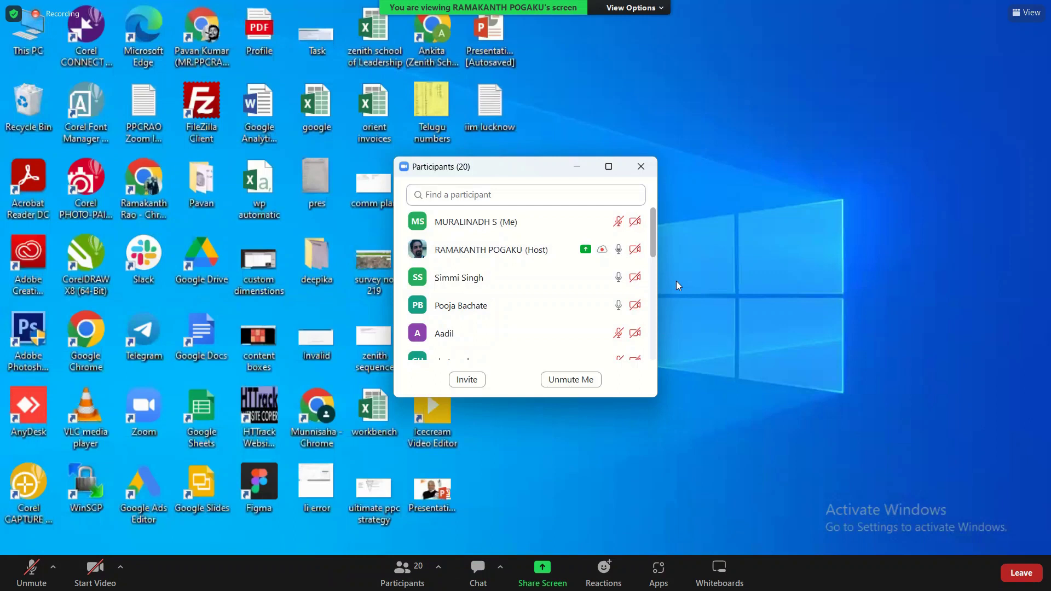
{"action": "left_click_drag", "start_coordinate": [485, 173], "coordinate": [828, 154]}
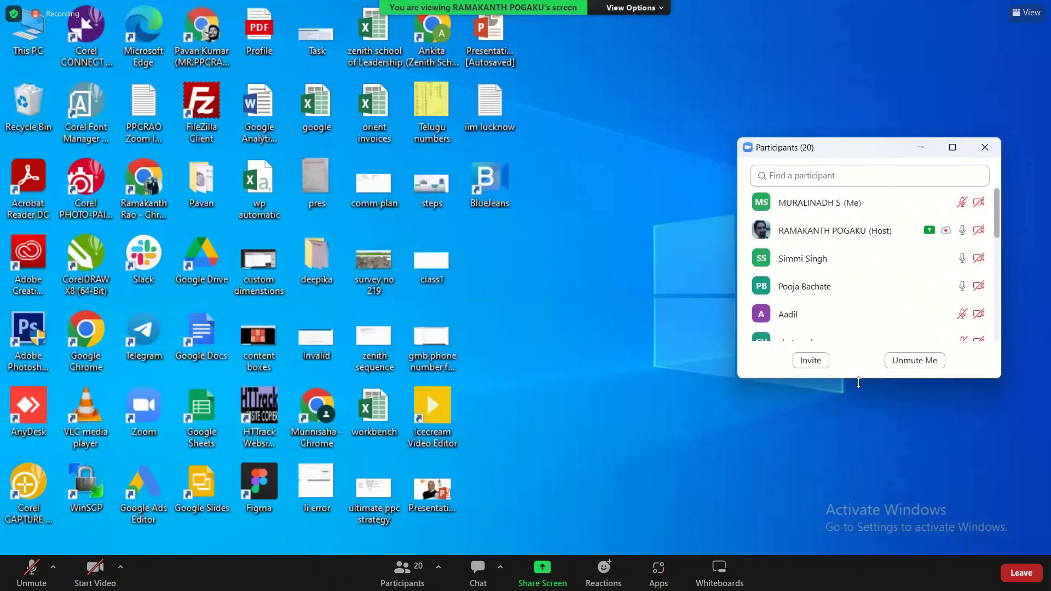
{"action": "left_click_drag", "start_coordinate": [858, 381], "coordinate": [858, 537]}
{"action": "scroll", "coordinate": [871, 314], "scroll_direction": "down", "scroll_amount": 3}
{"action": "scroll", "coordinate": [870, 314], "scroll_direction": "down", "scroll_amount": 2}
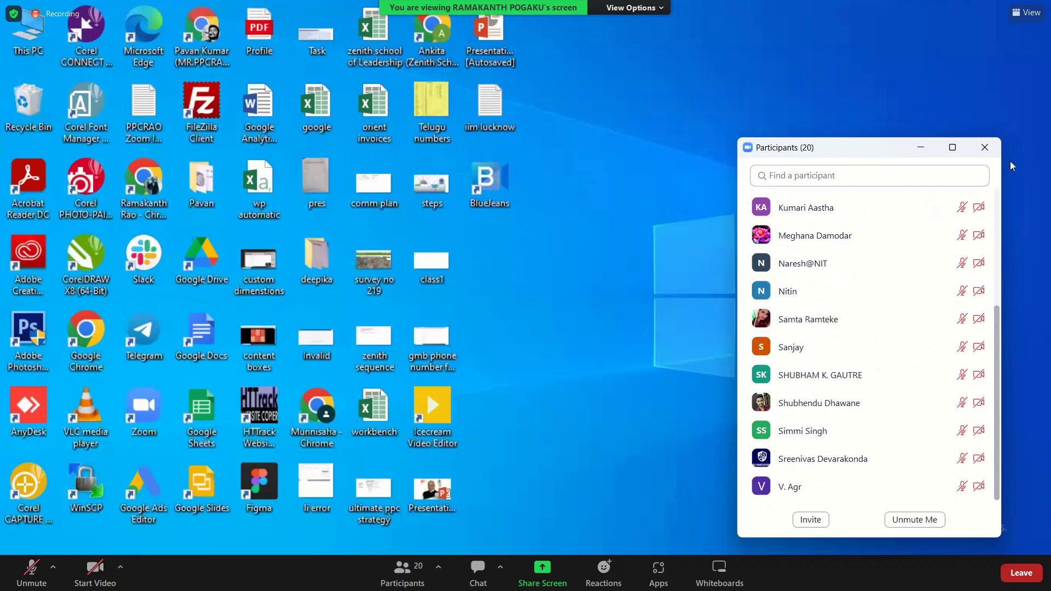
{"action": "left_click", "coordinate": [980, 145]}
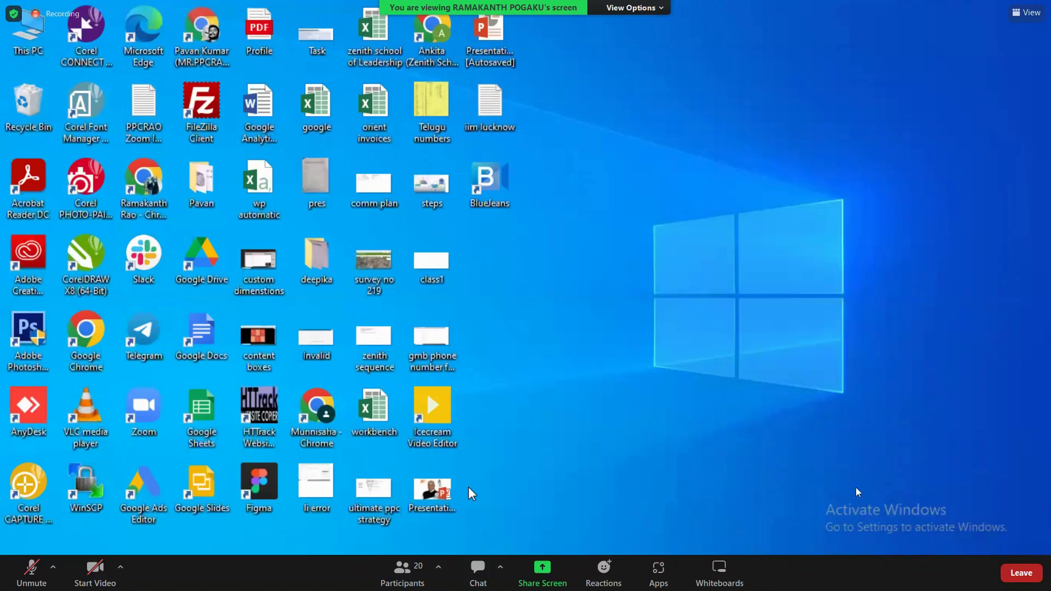